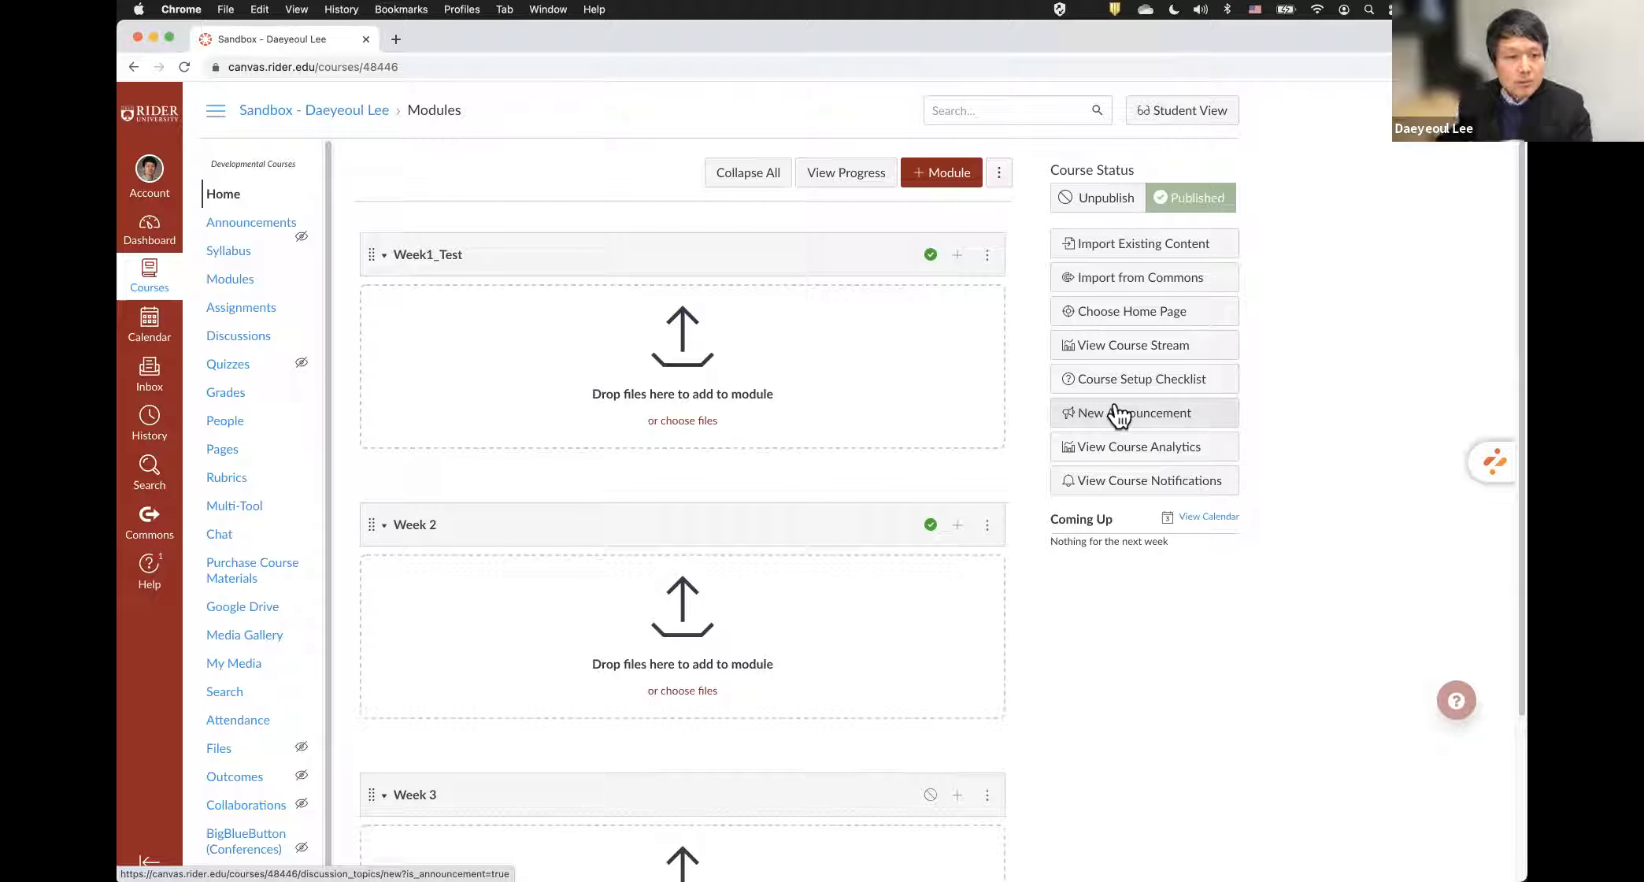
# - Open the course's My Media library and look through the uploaded videos
pyautogui.scroll(-1, 308, 535)
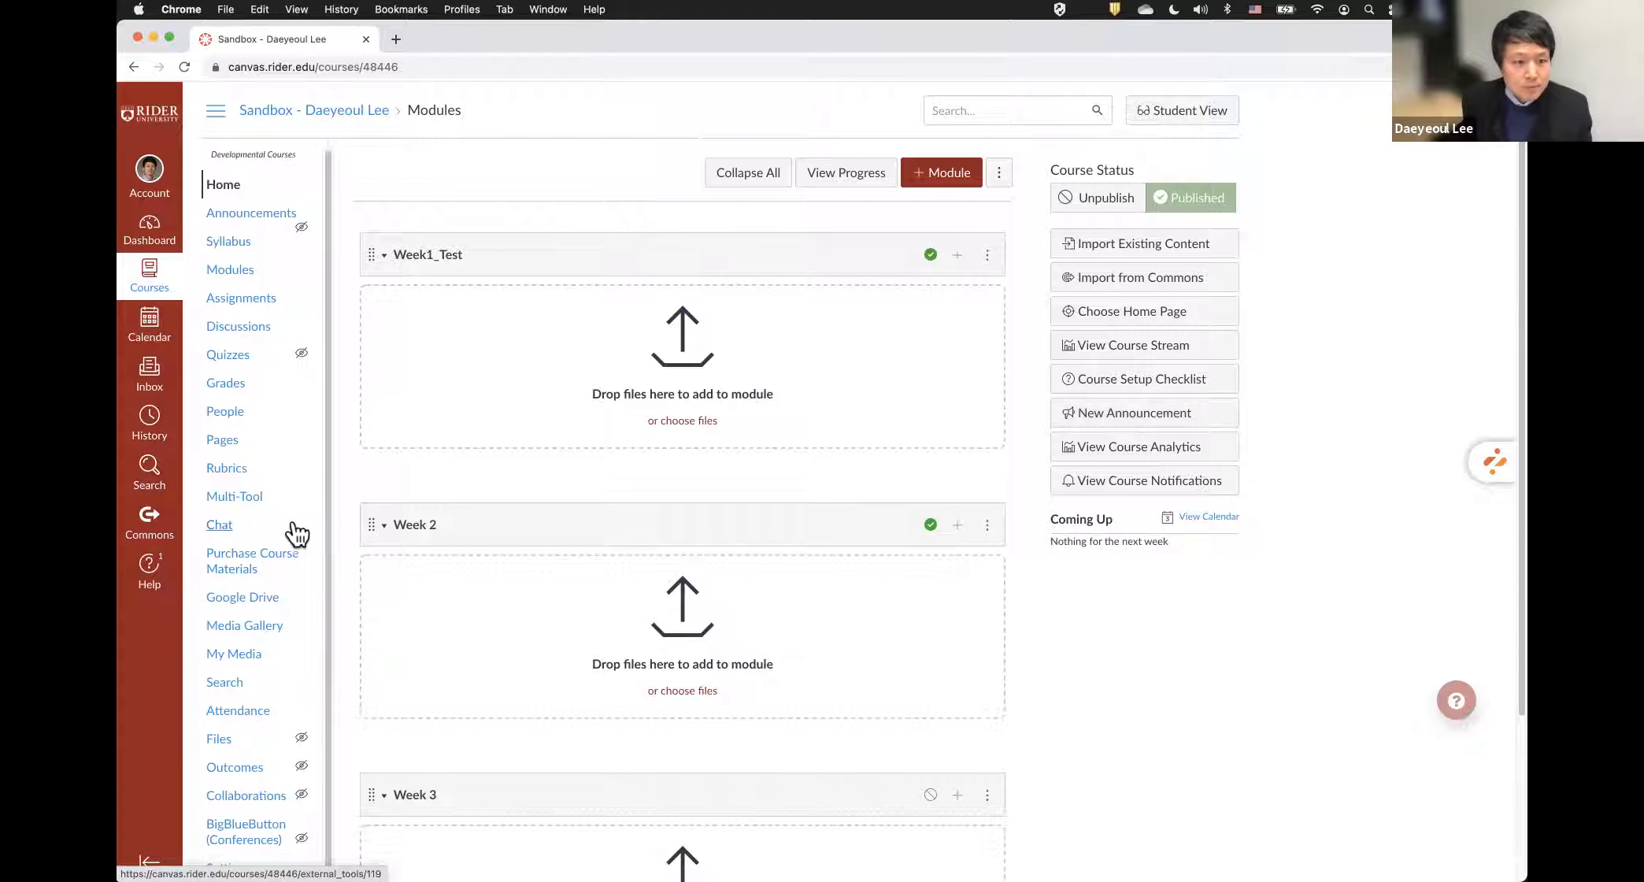
pyautogui.click(254, 667)
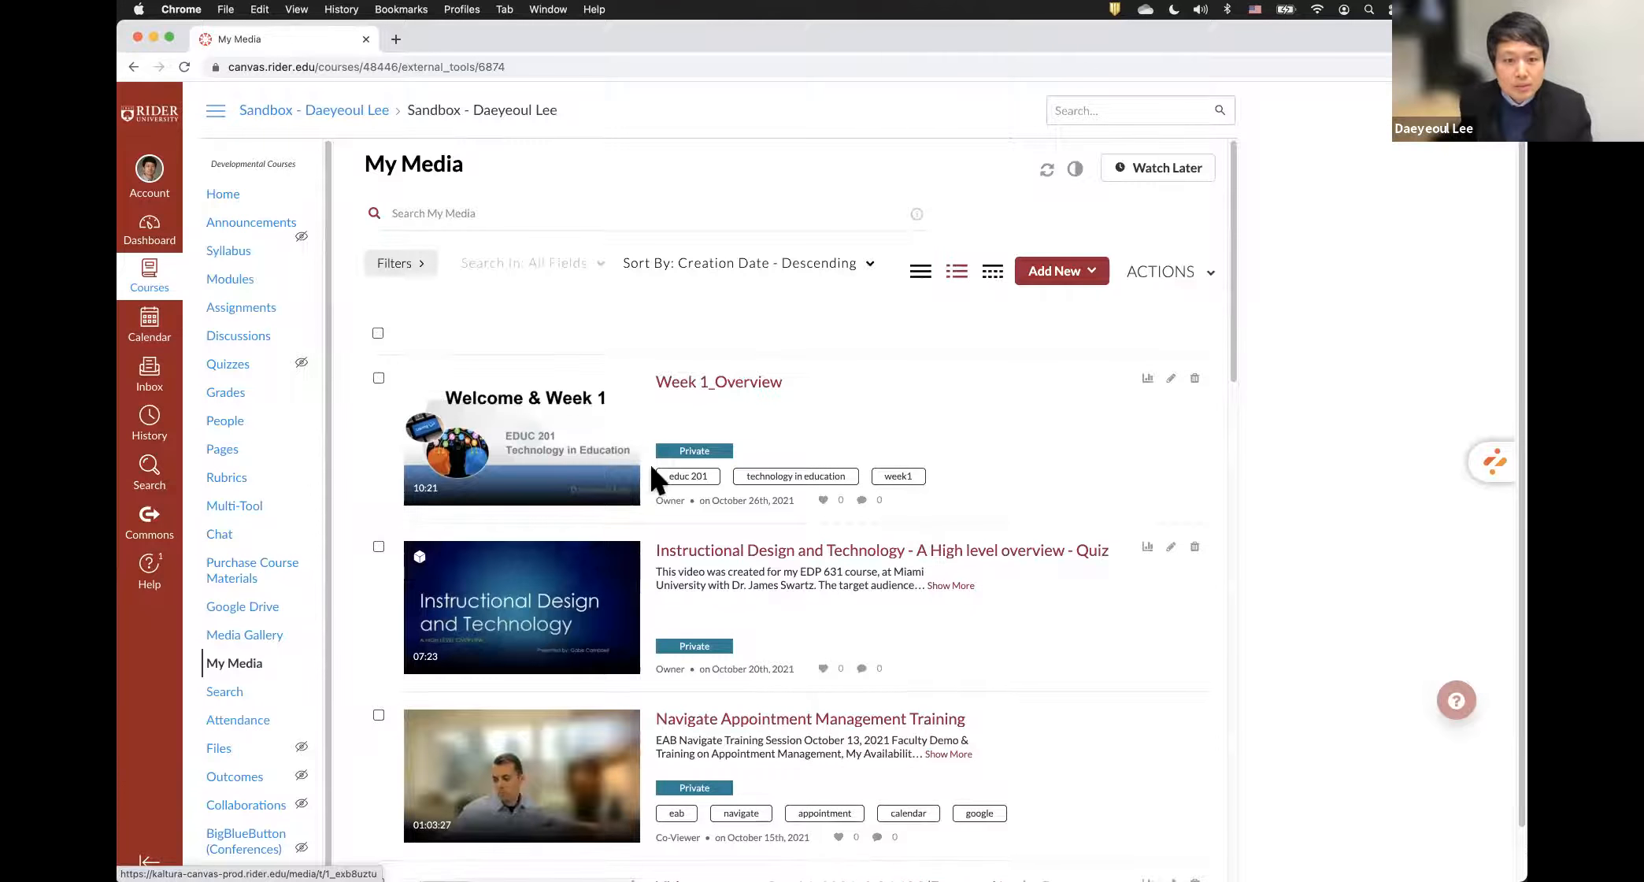
pyautogui.scroll(-3, 653, 477)
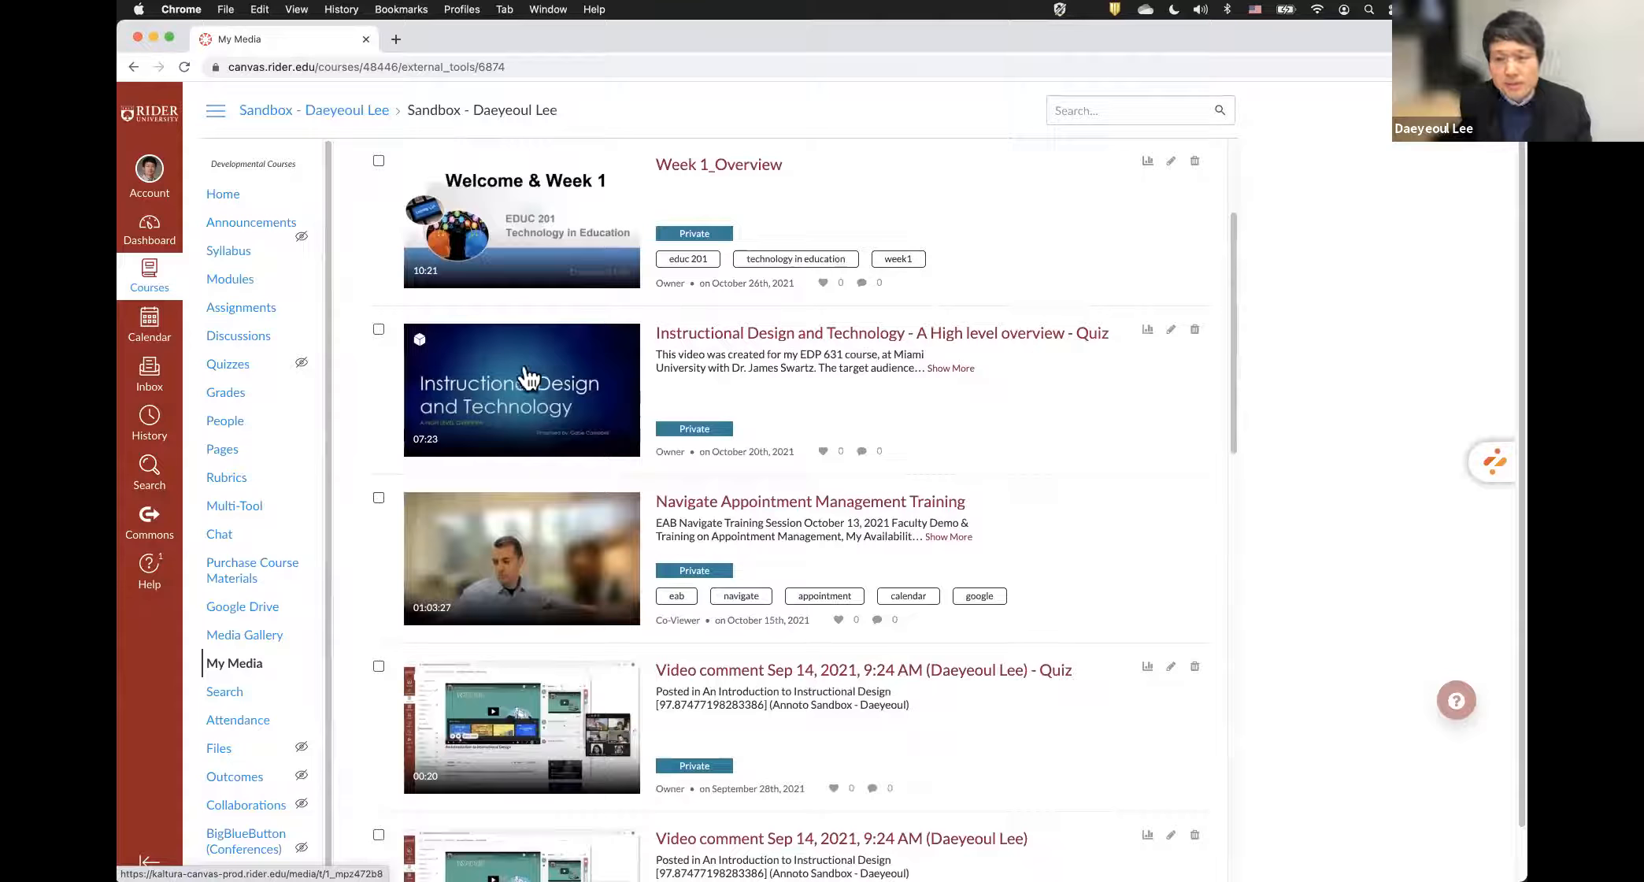
pyautogui.scroll(3, 525, 376)
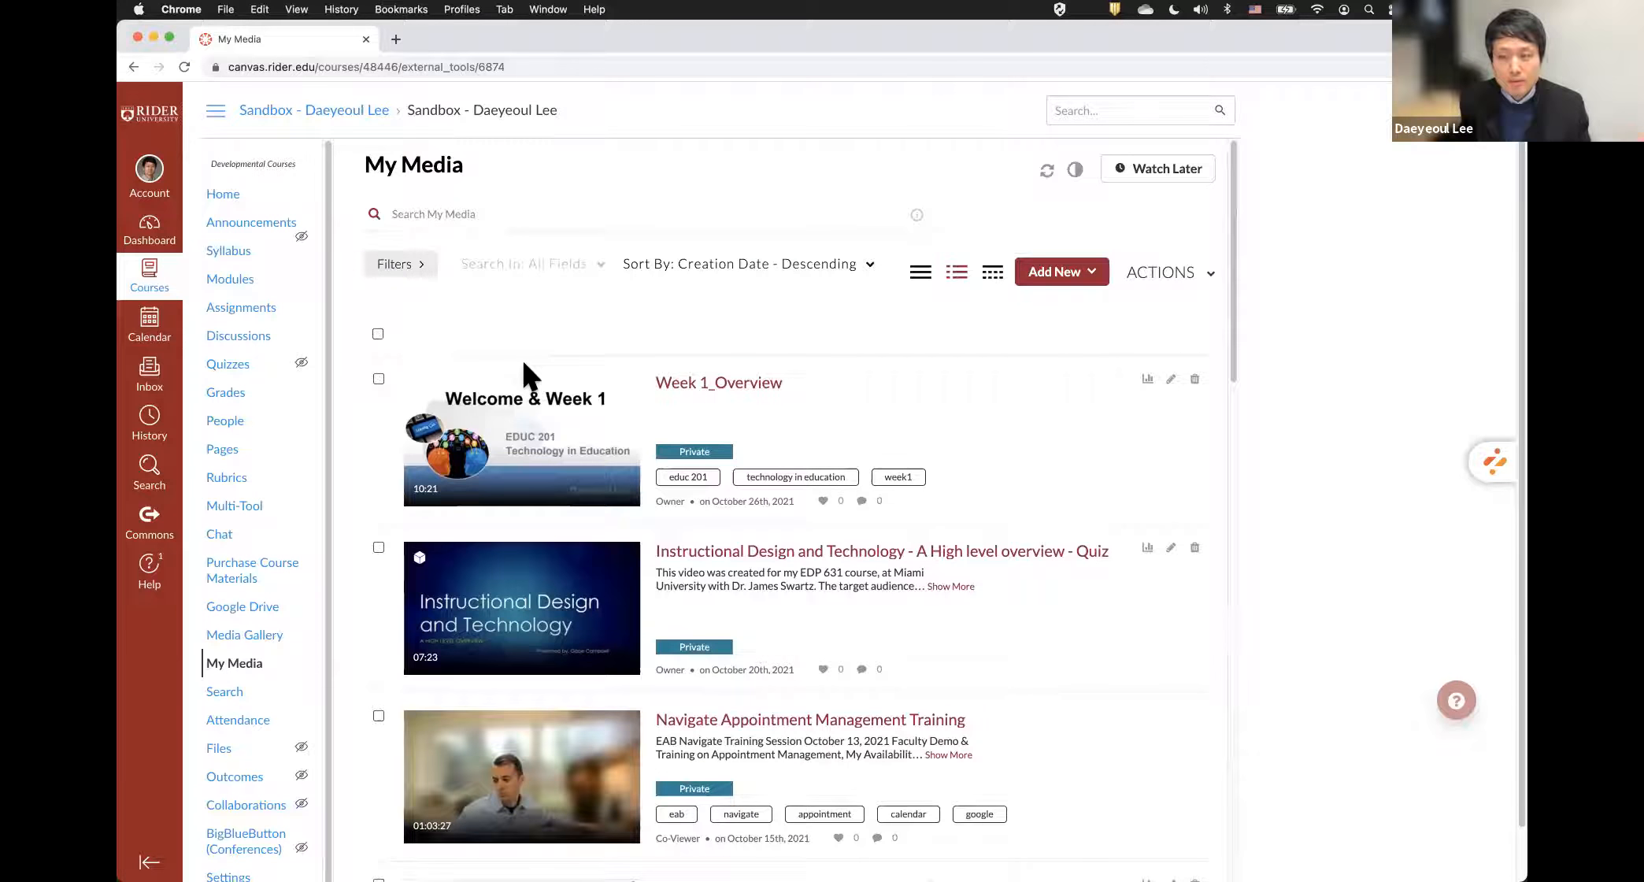
pyautogui.scroll(-1, 524, 364)
pyautogui.scroll(-8, 524, 363)
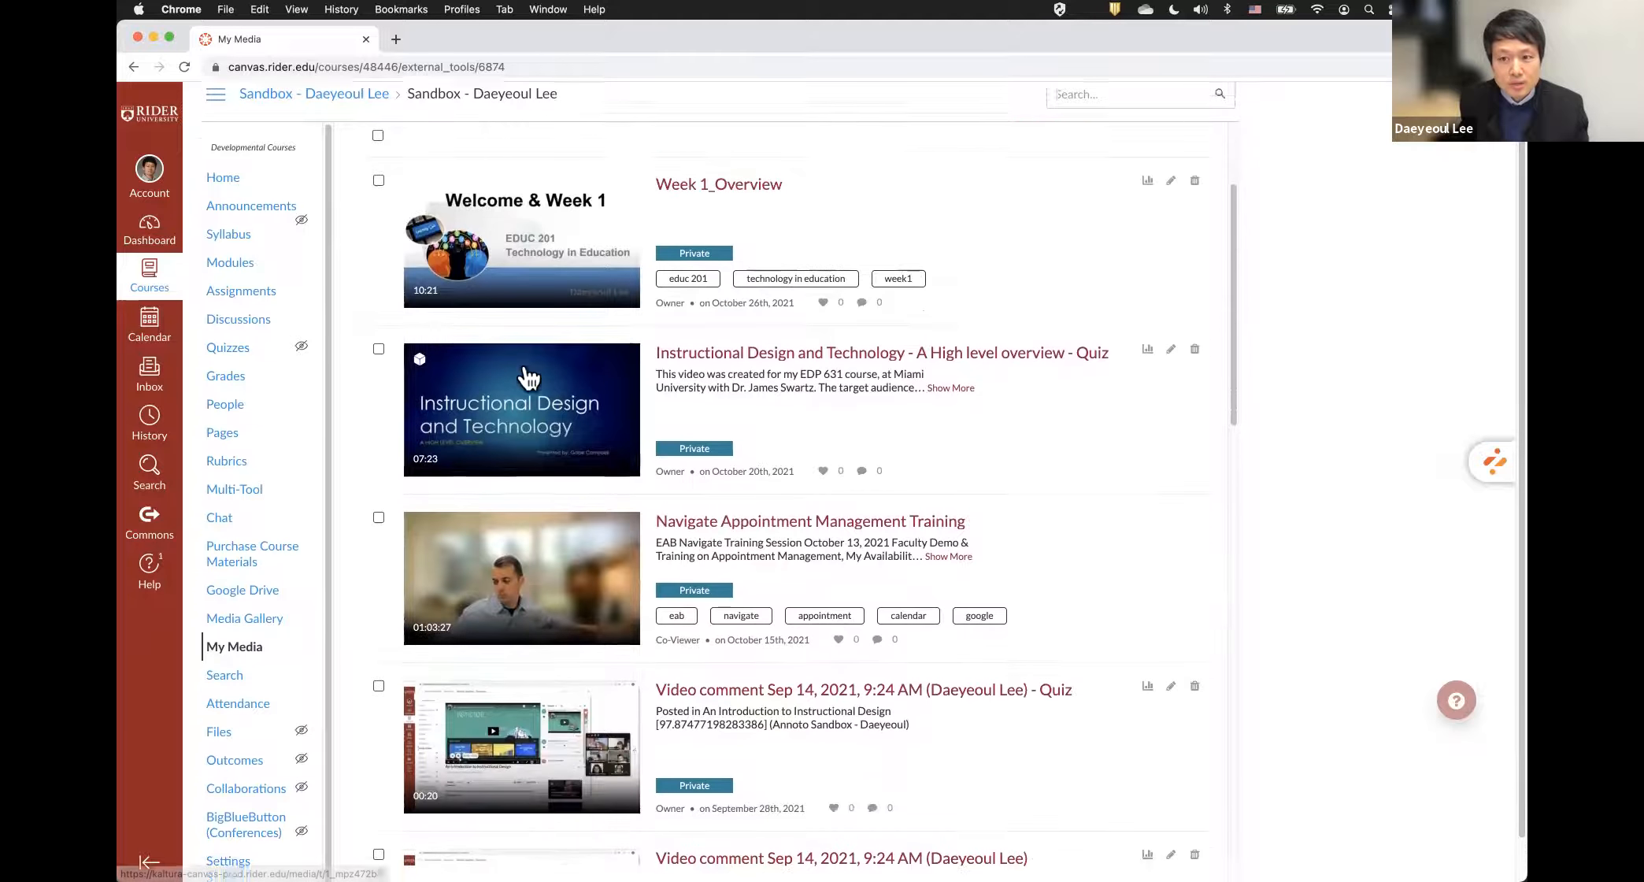
pyautogui.scroll(-4, 529, 372)
pyautogui.scroll(12, 527, 378)
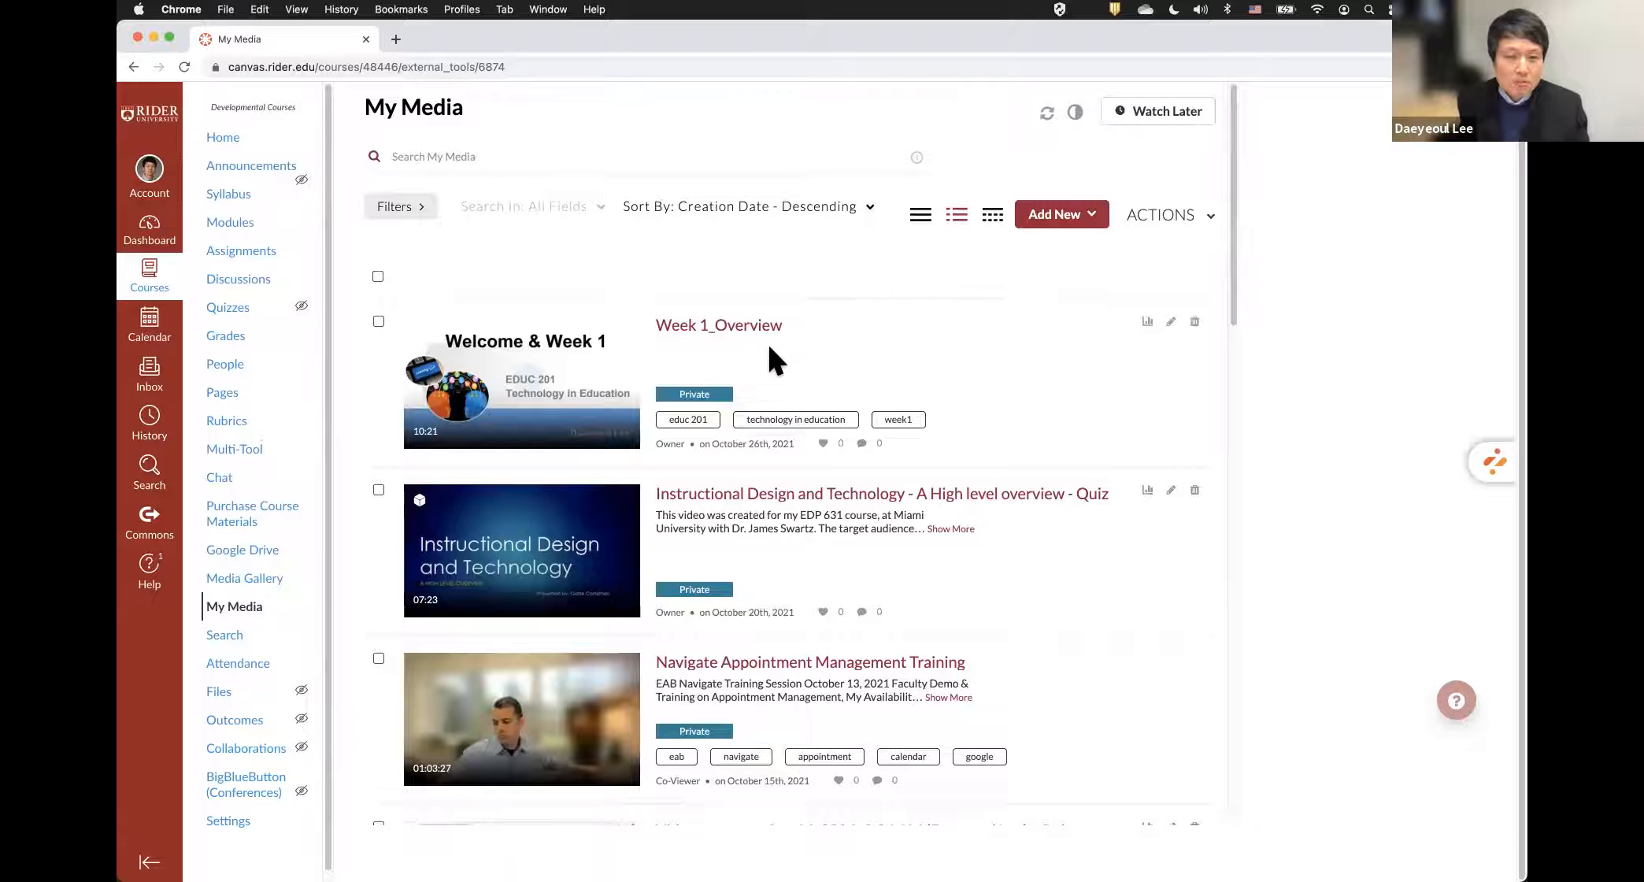
# - Open the Week 1_Overview video for editing and go to its thumbnail settings
pyautogui.click(1172, 323)
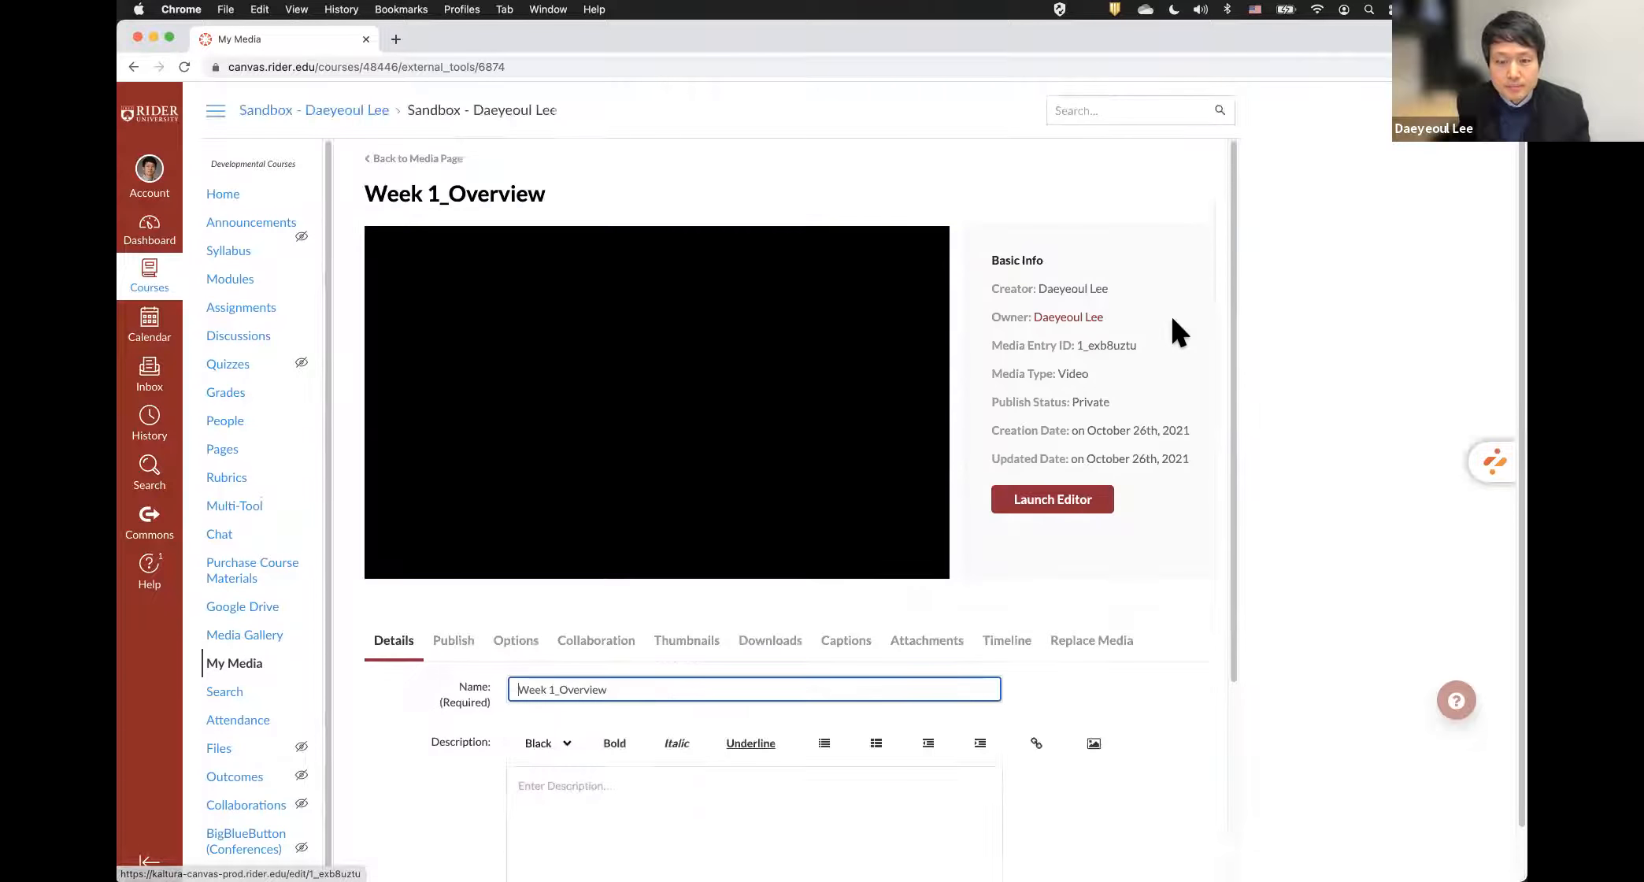
pyautogui.scroll(-2, 1089, 438)
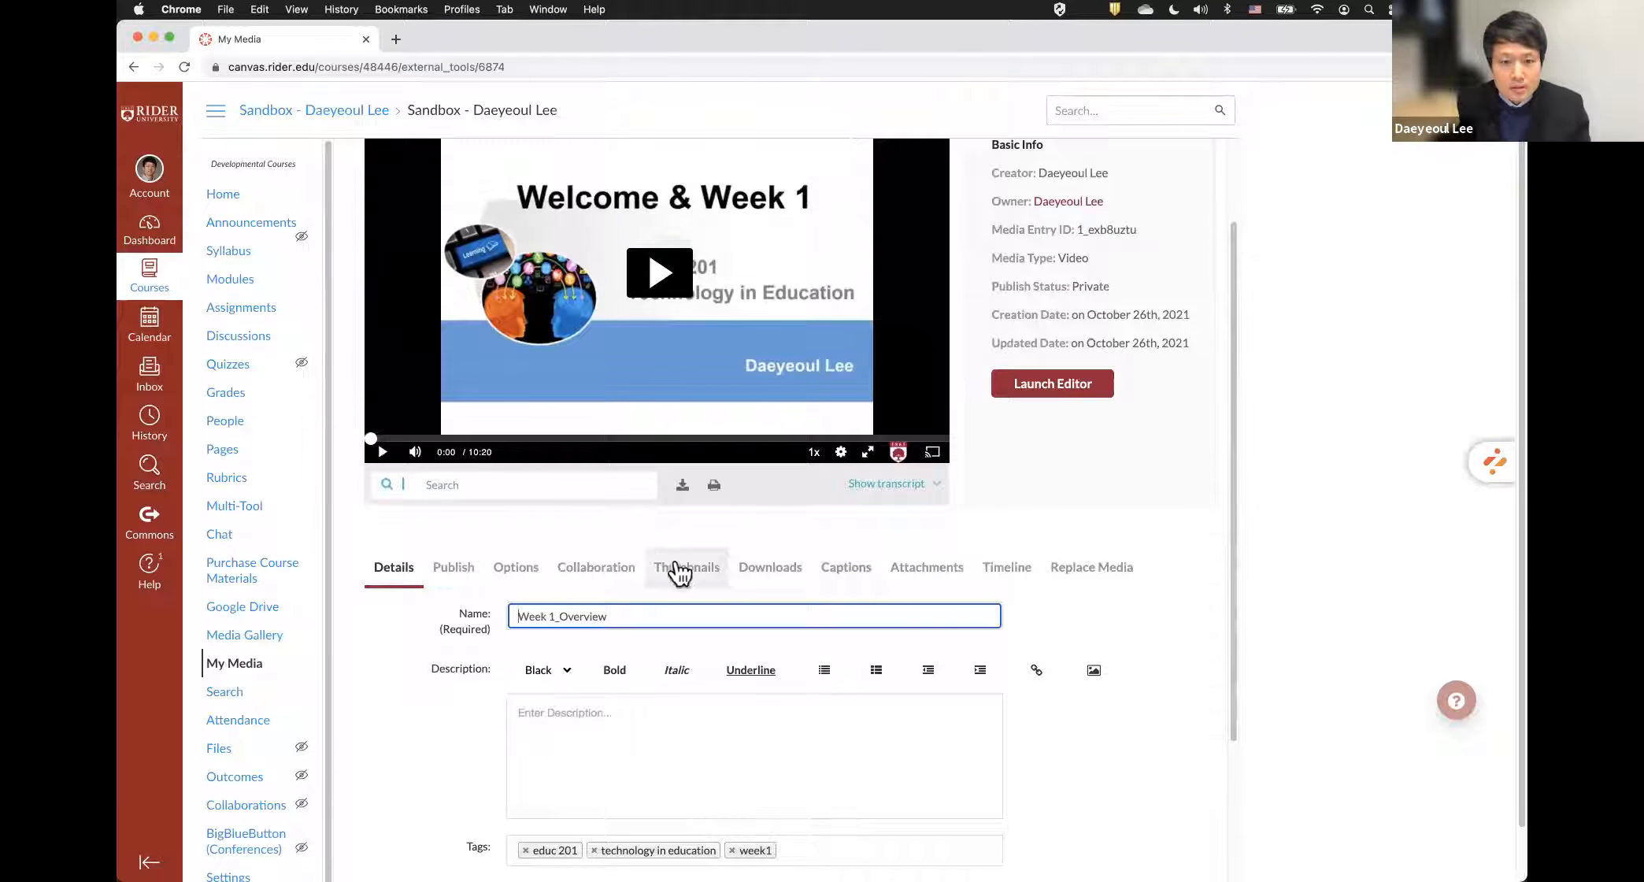
pyautogui.scroll(1, 682, 577)
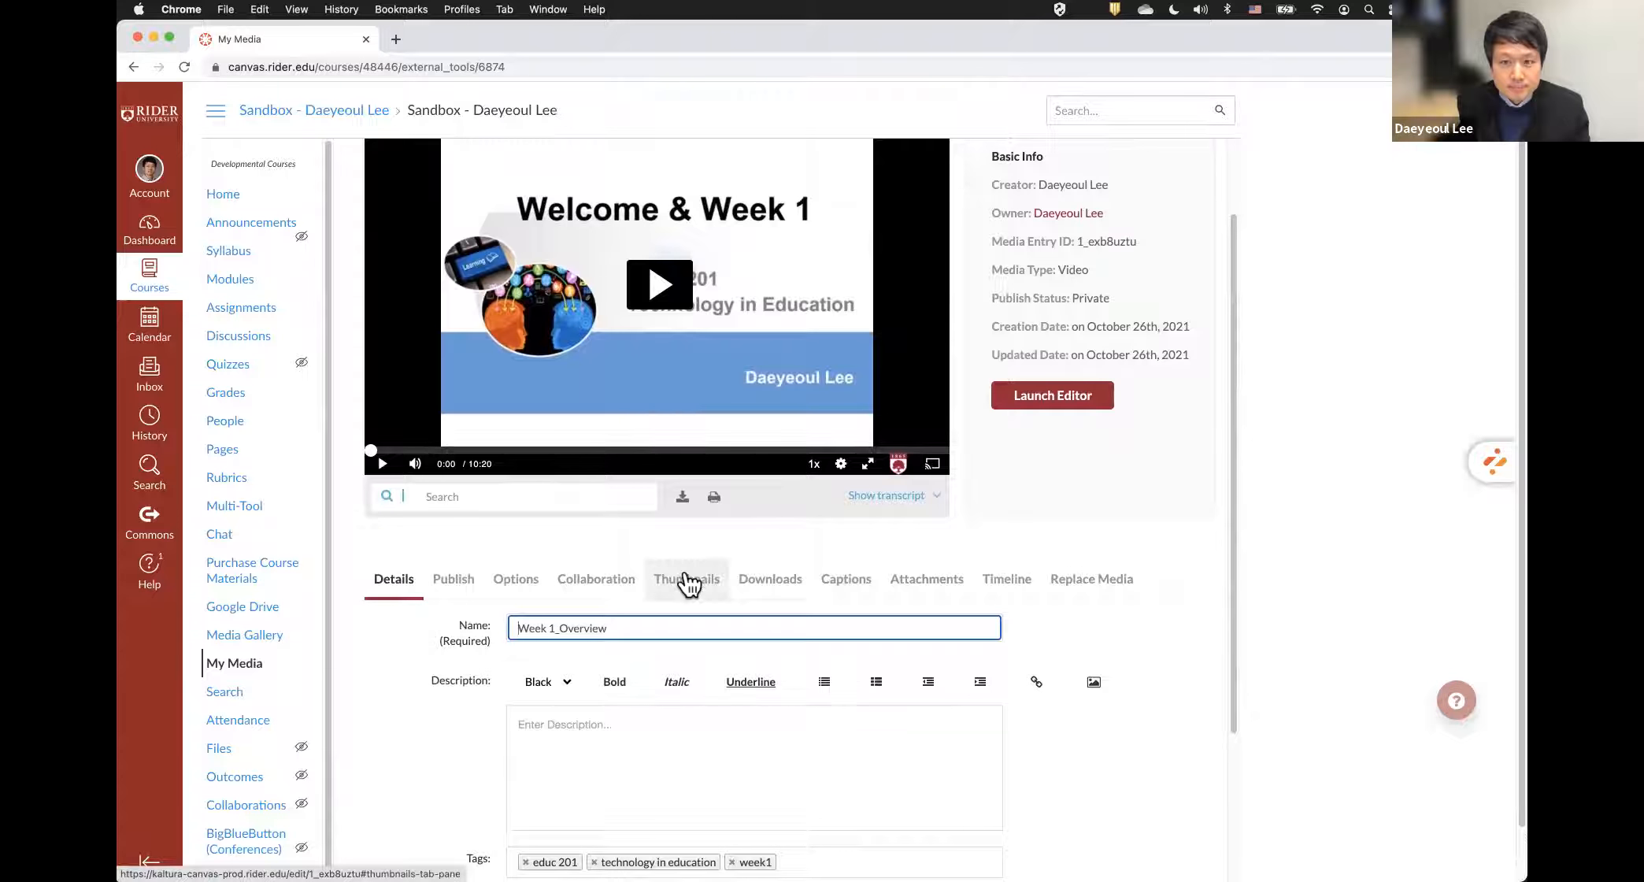
pyautogui.click(687, 584)
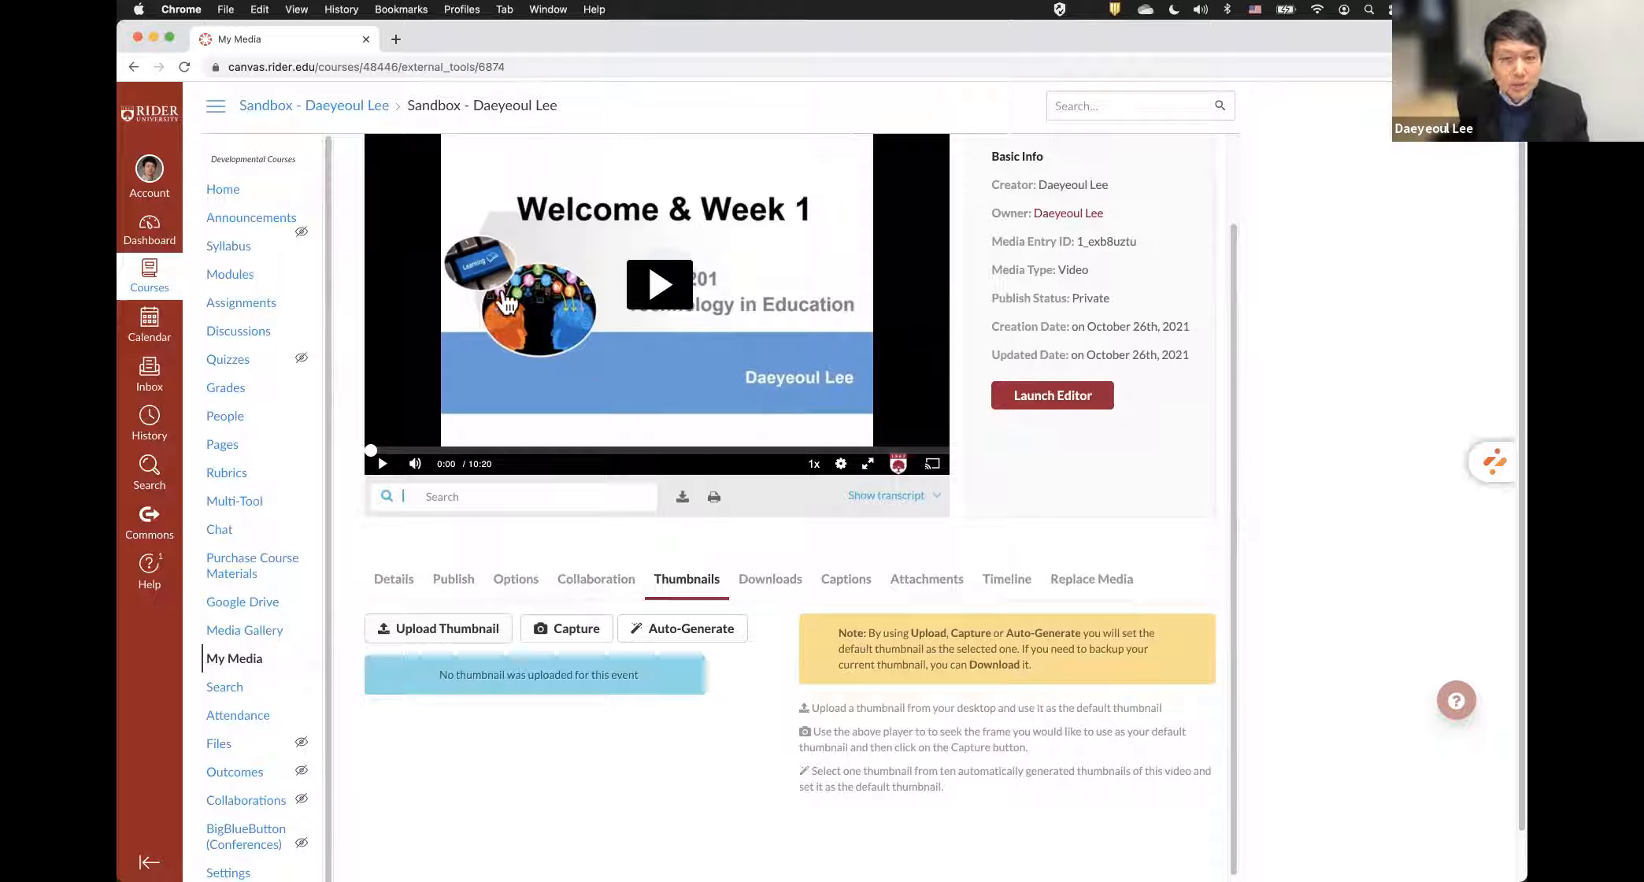
# - Play the video from about one minute in and capture the Presentation Overview slide as its thumbnail
pyautogui.click(419, 466)
pyautogui.click(382, 464)
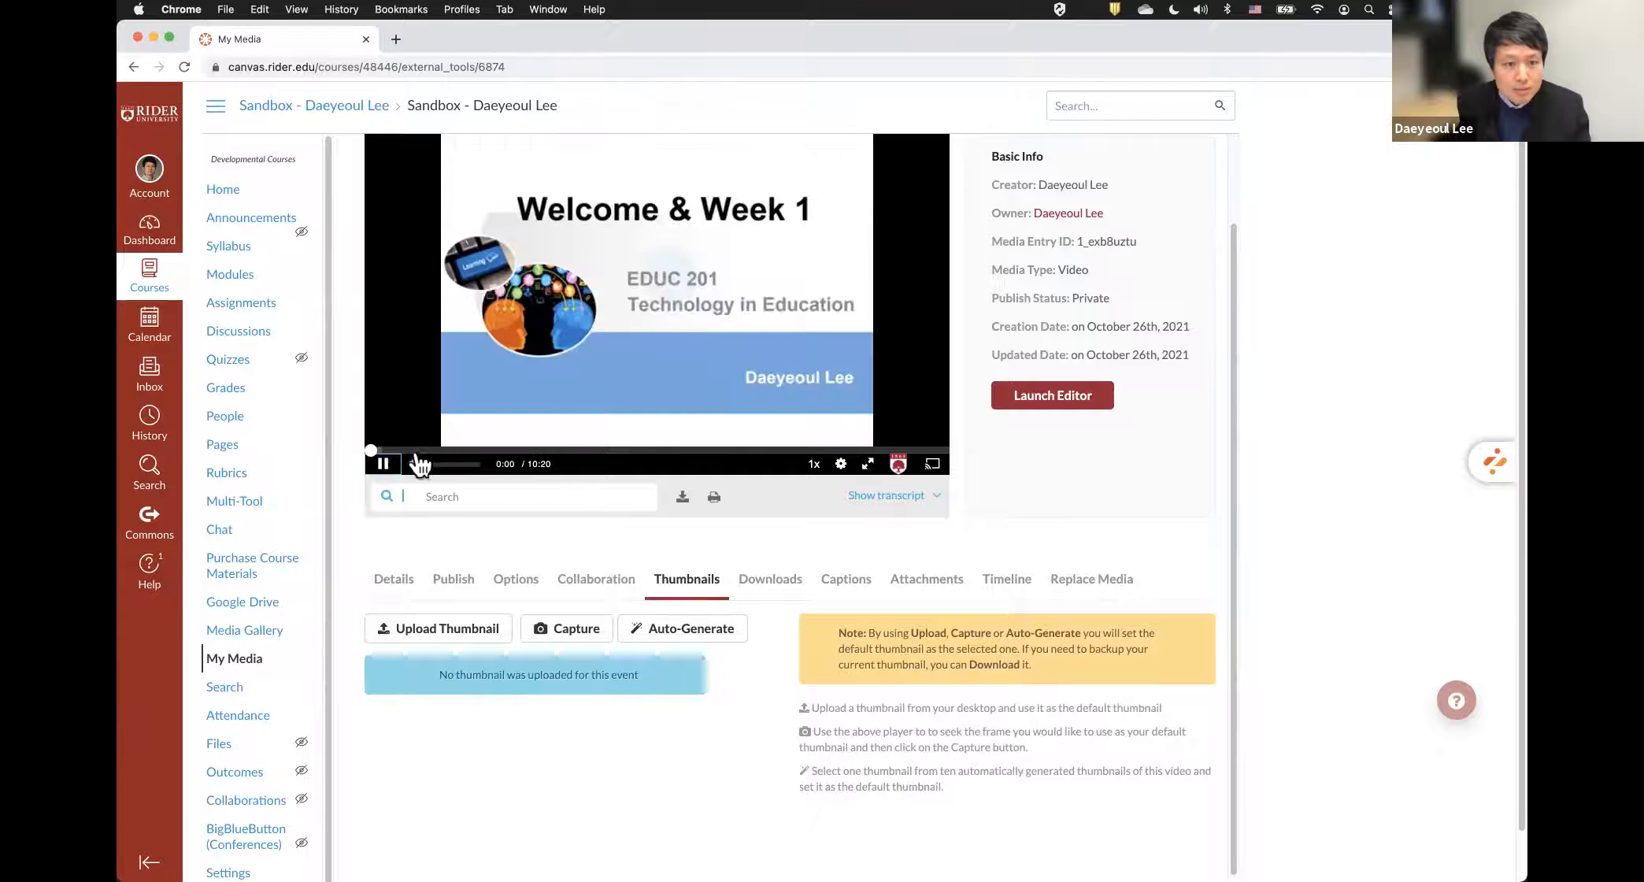
pyautogui.click(415, 453)
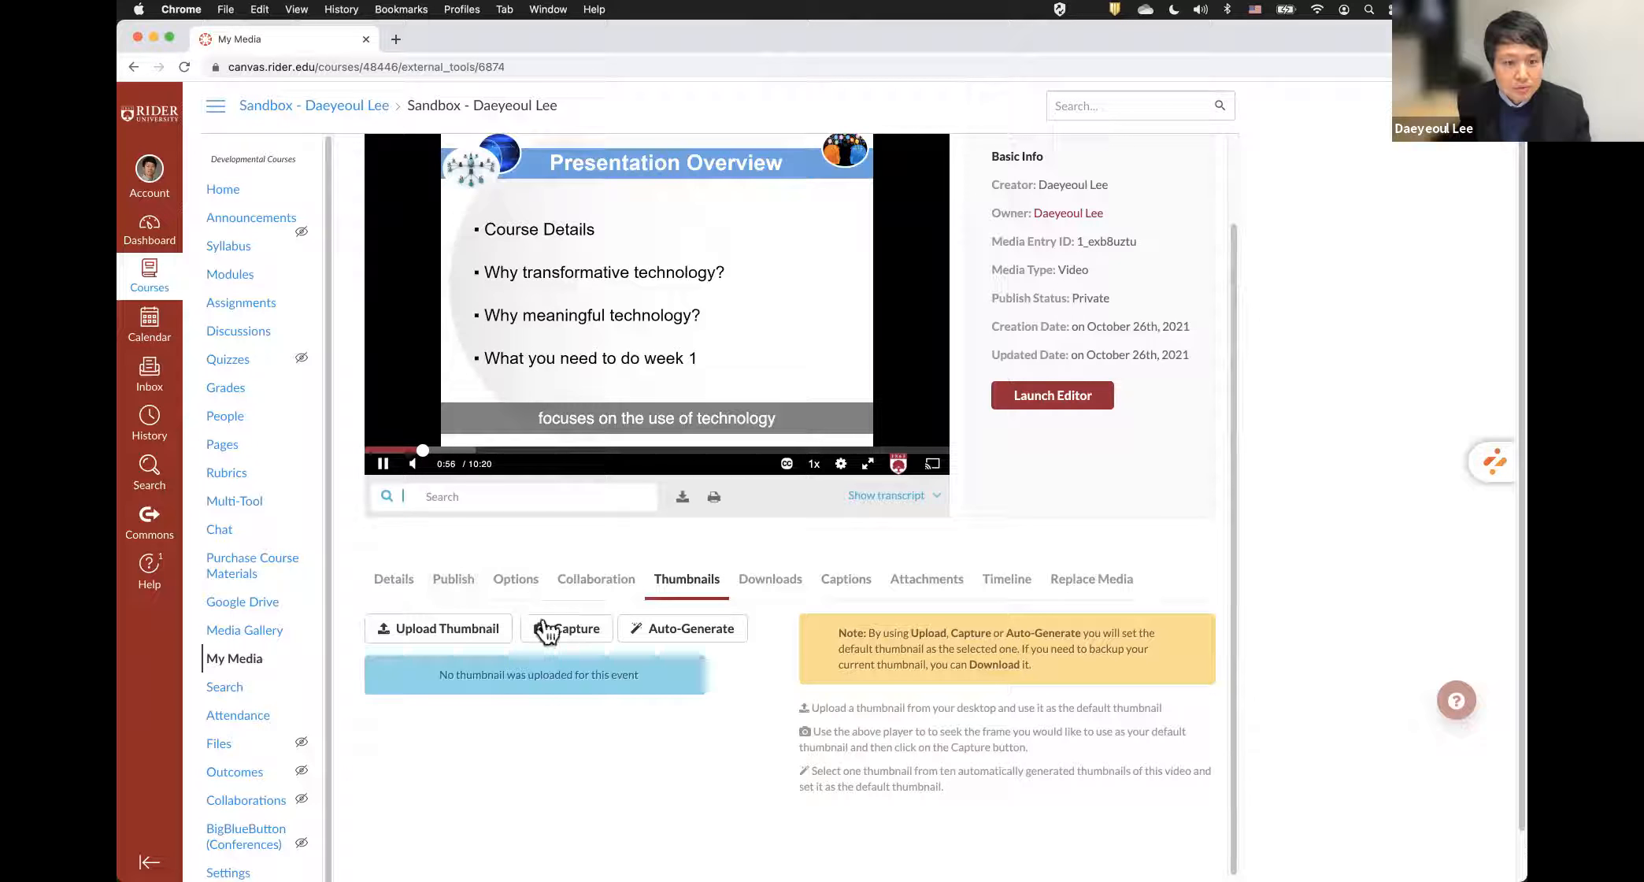
pyautogui.click(581, 637)
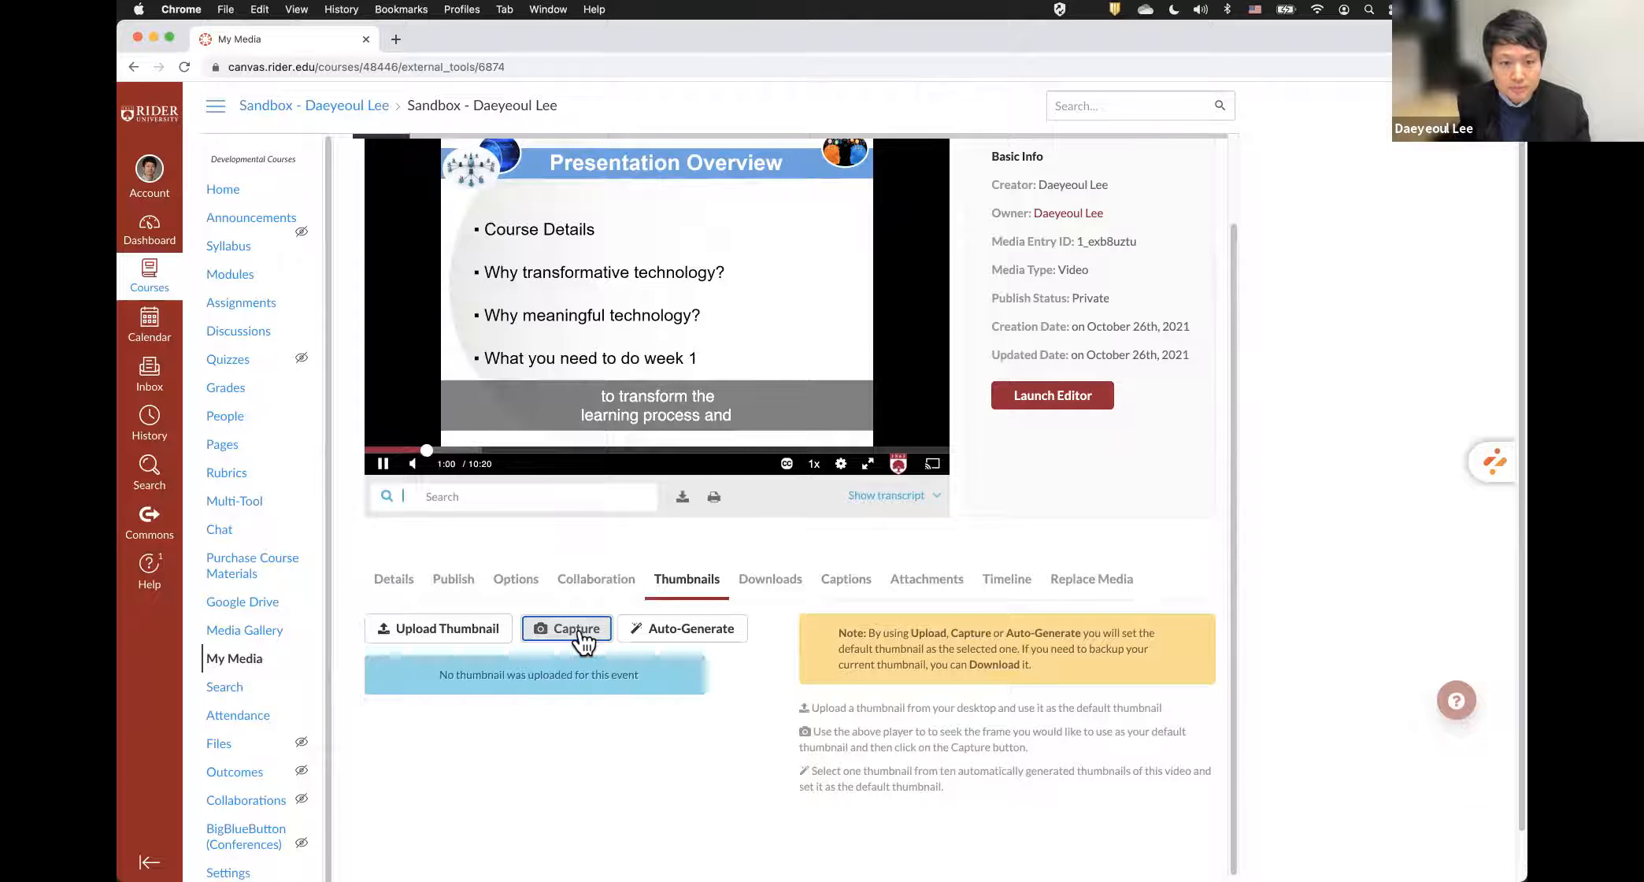
pyautogui.scroll(-5, 584, 634)
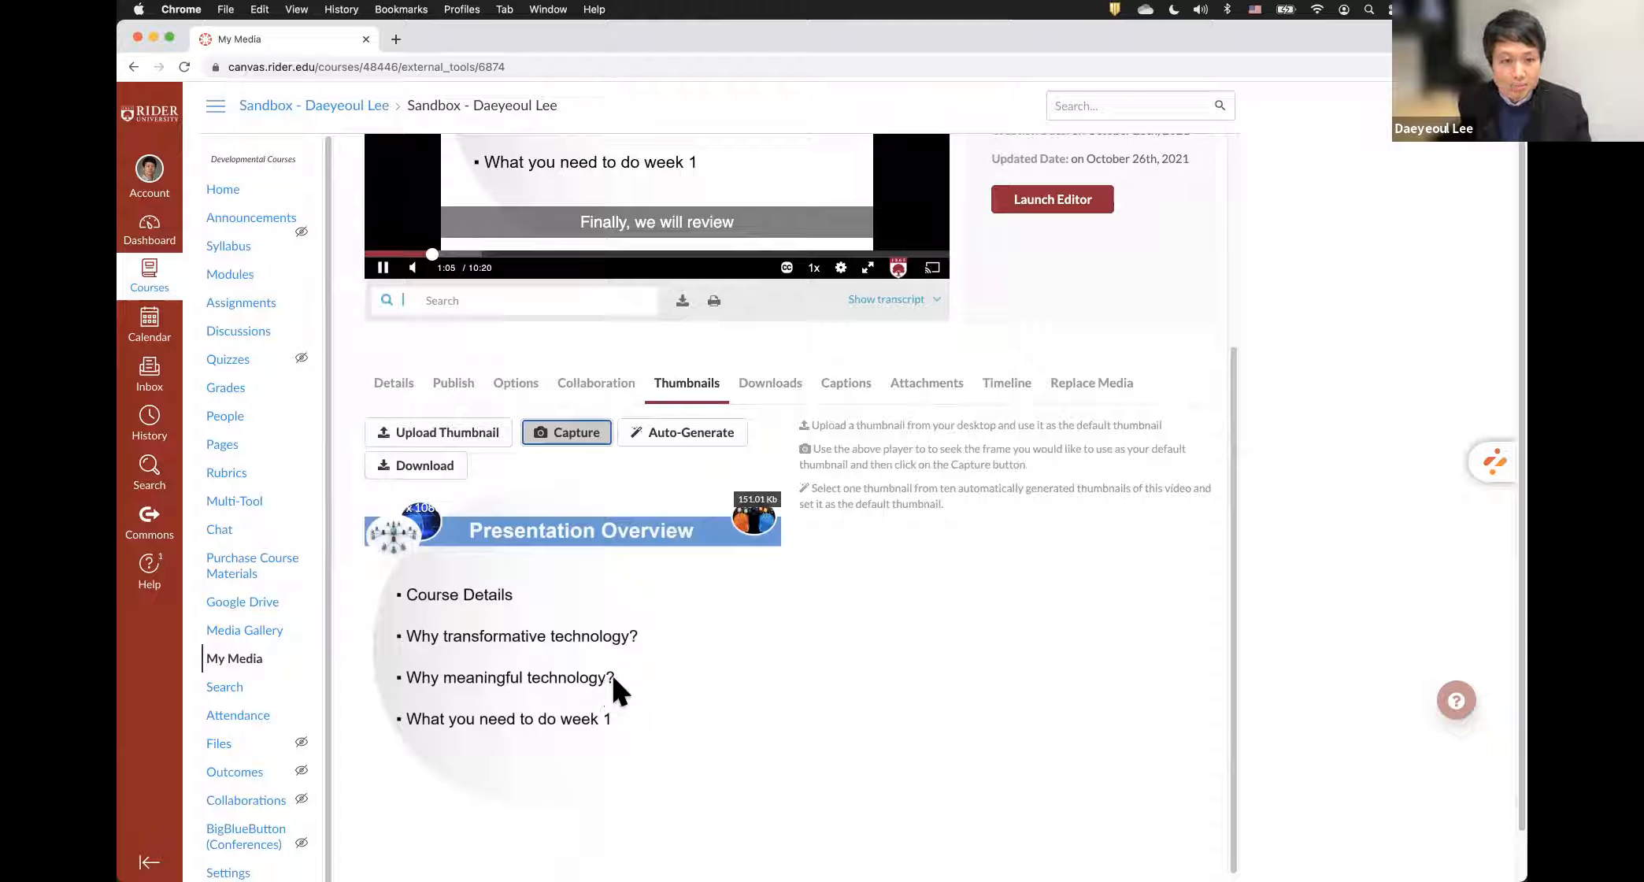
# - Check the captured thumbnail in the My Media list, view the Week 1_Overview media page, and return to the list
pyautogui.click(241, 662)
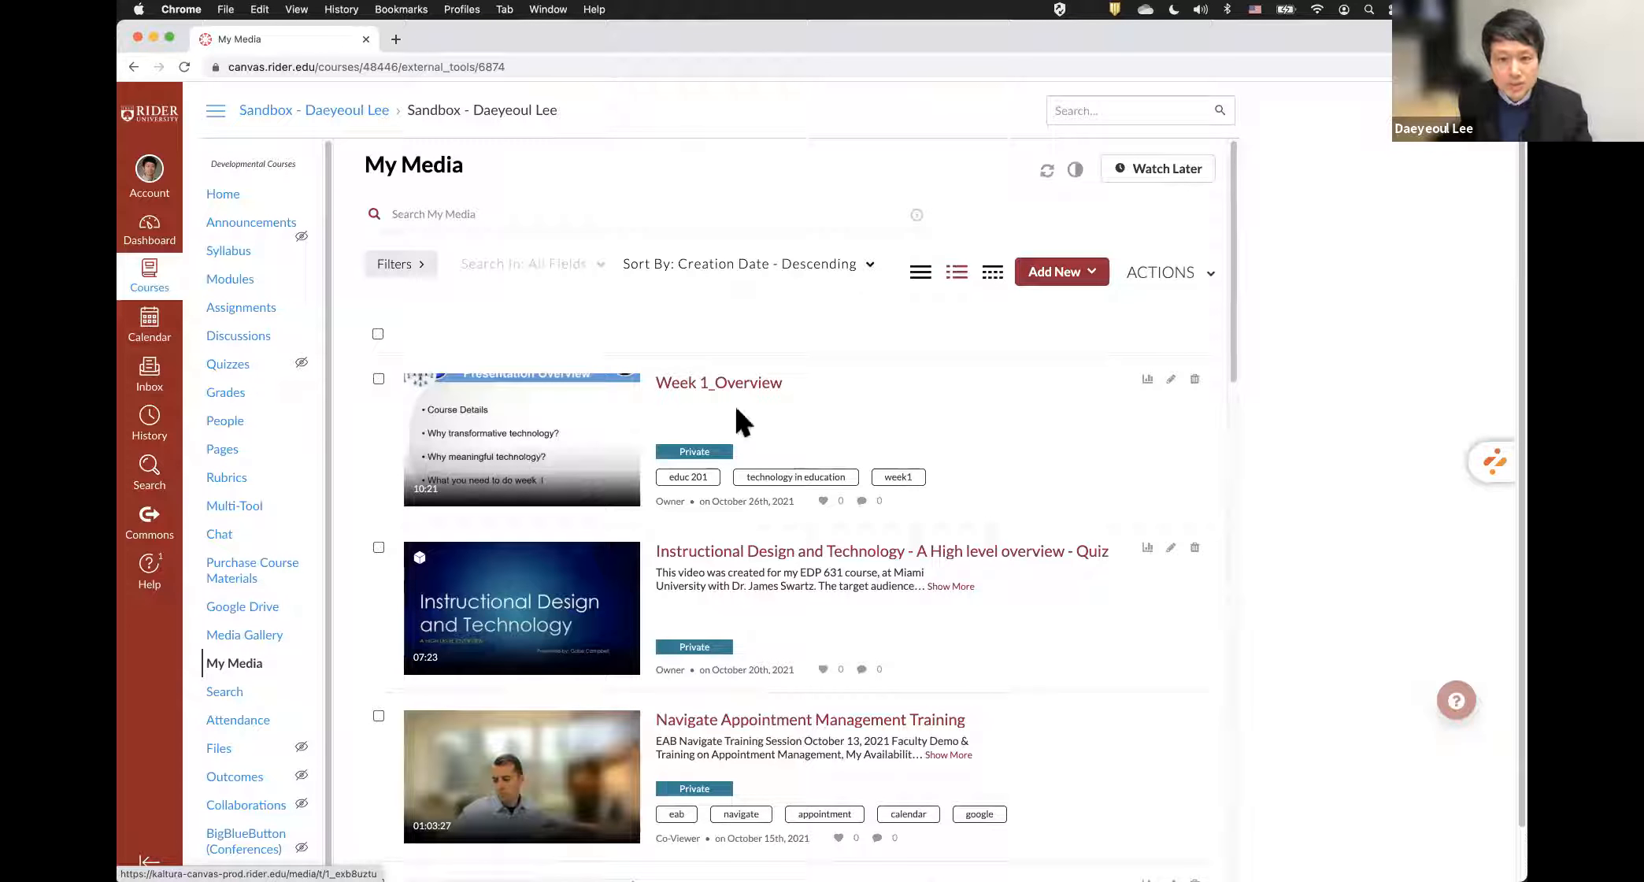
pyautogui.click(741, 382)
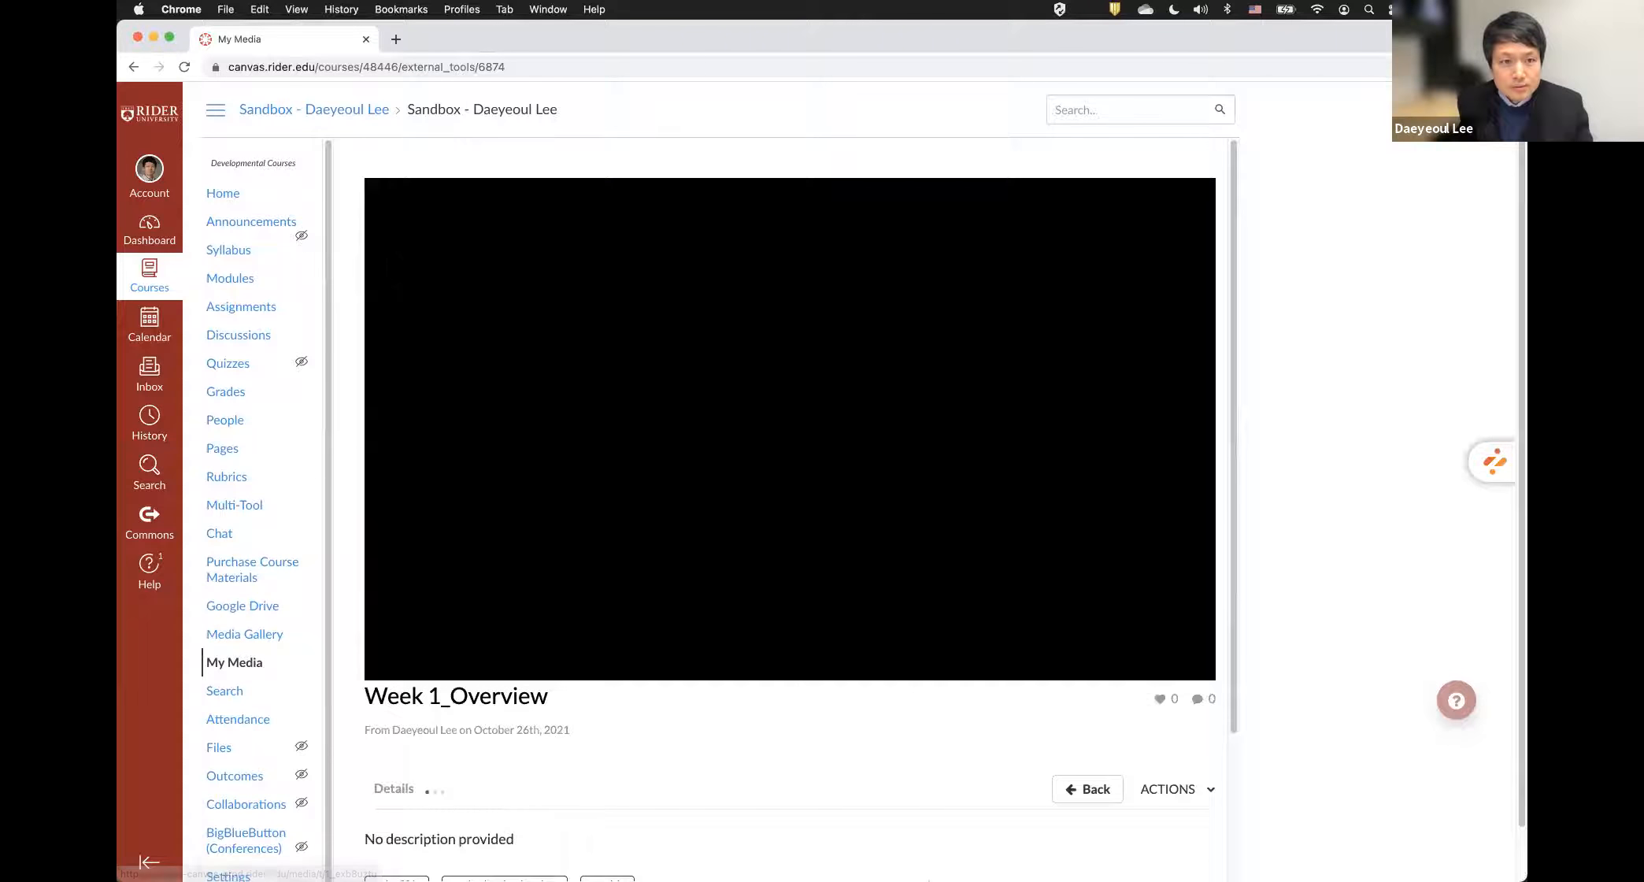
pyautogui.press('super+Left')
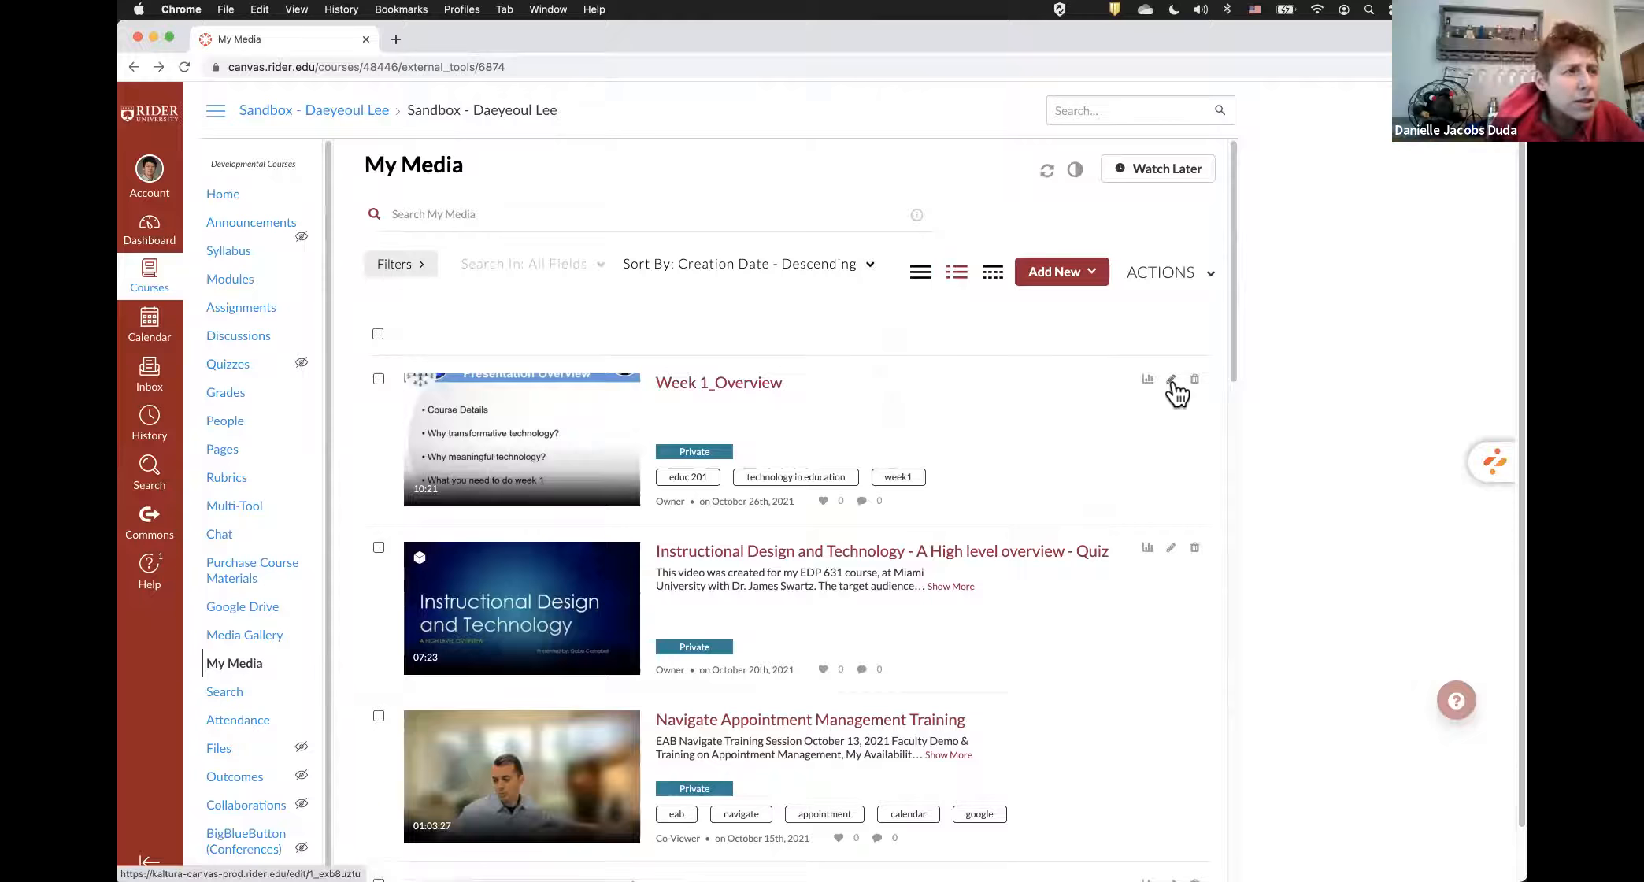
# - Reopen the Week 1_Overview video for editing at its thumbnail settings
pyautogui.click(1172, 382)
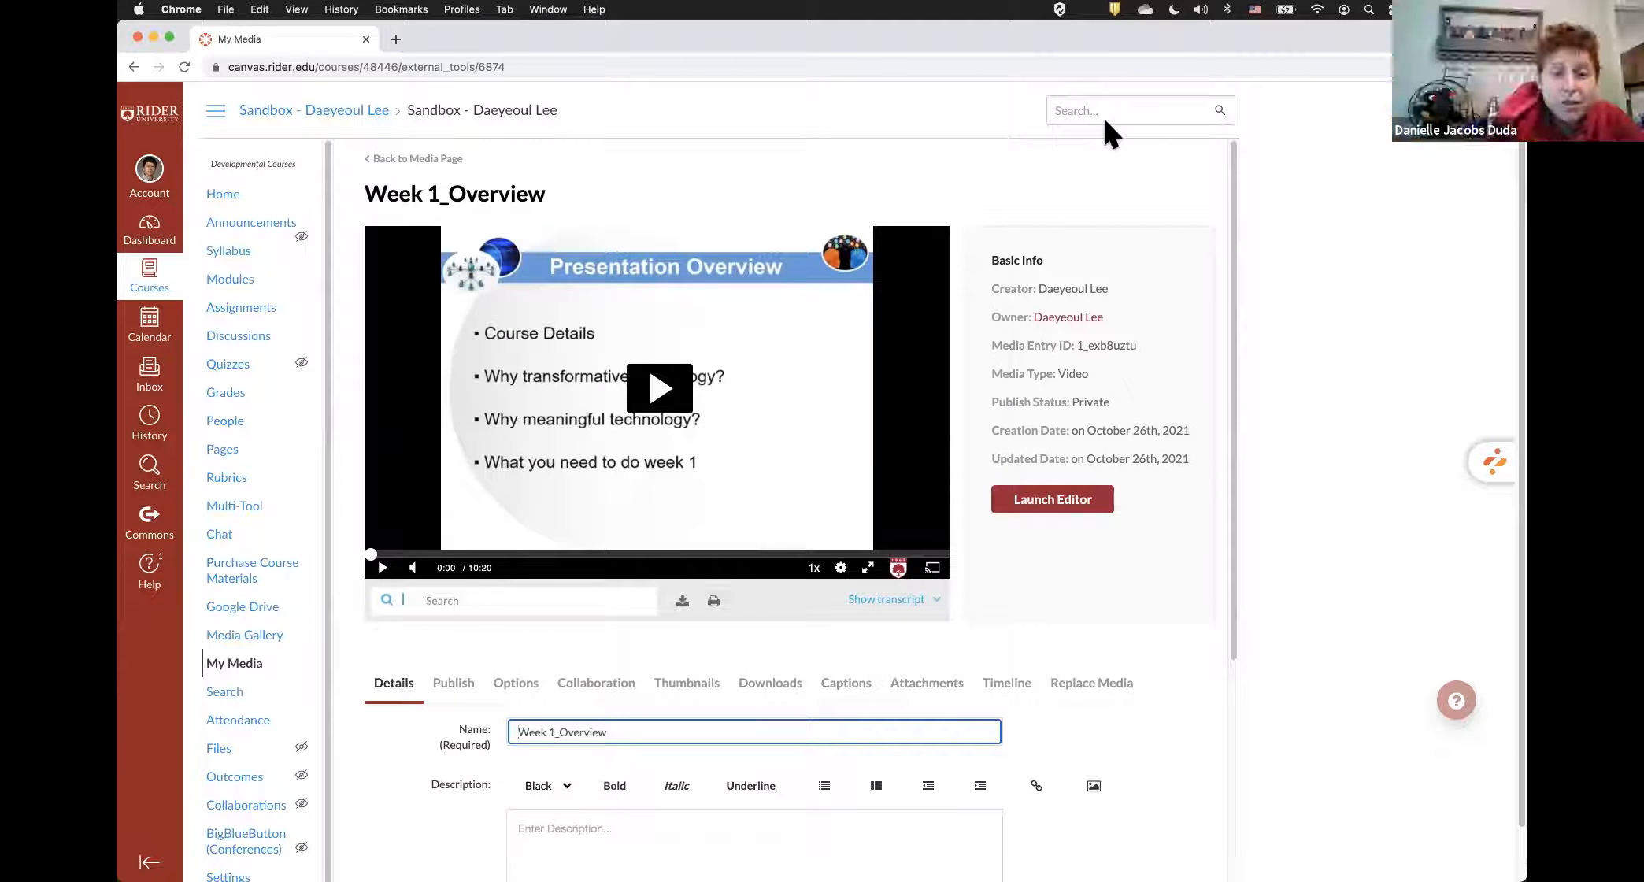
pyautogui.scroll(-5, 745, 473)
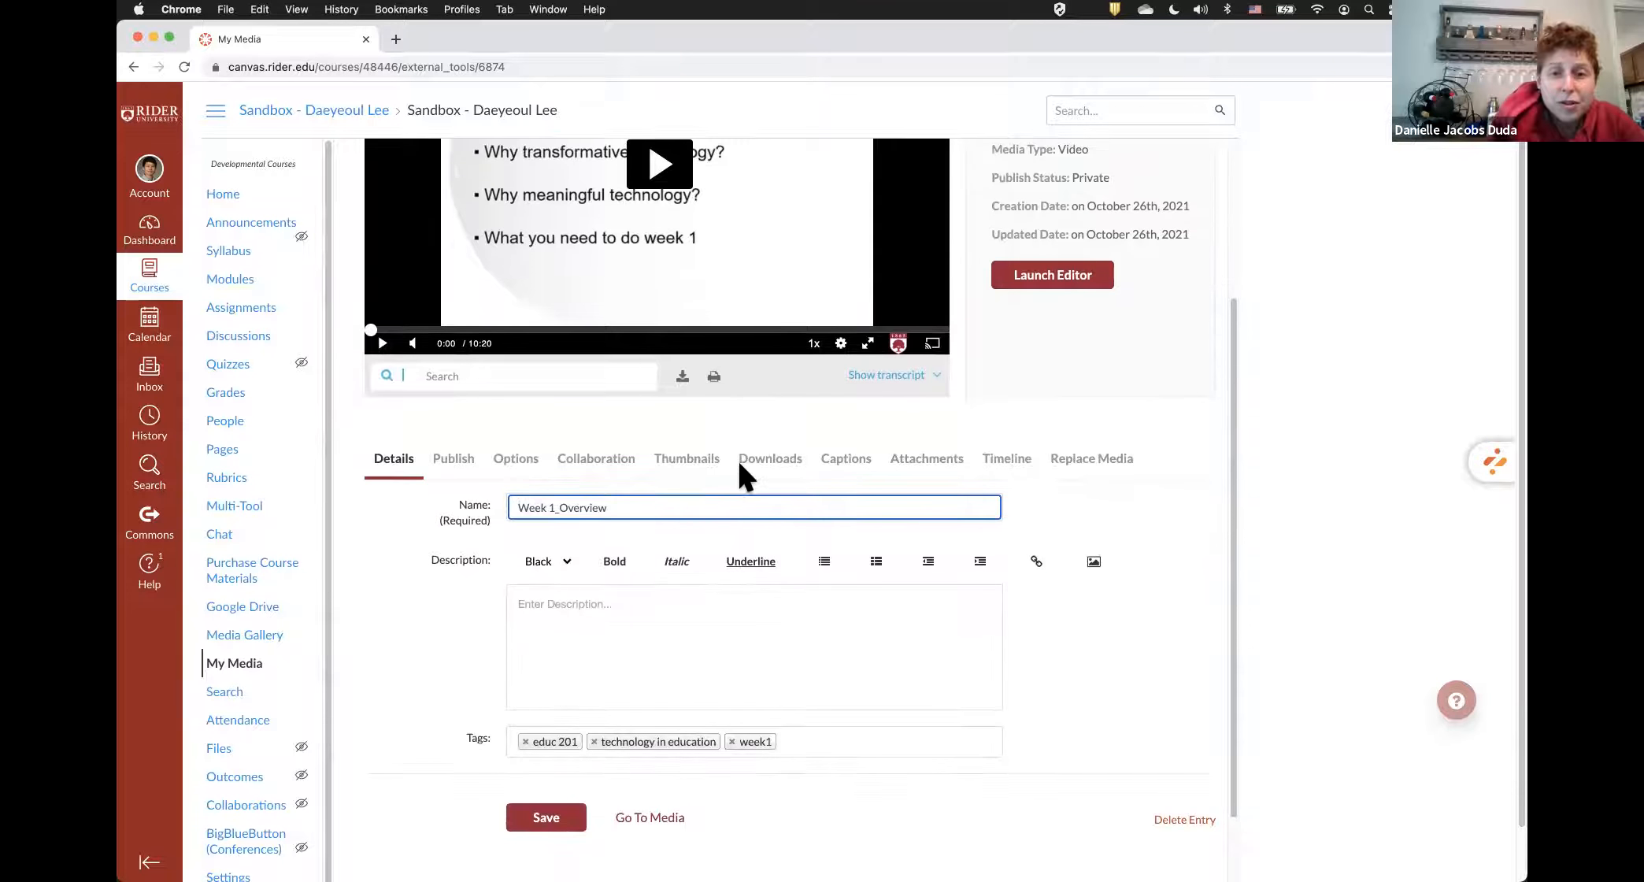
pyautogui.click(689, 468)
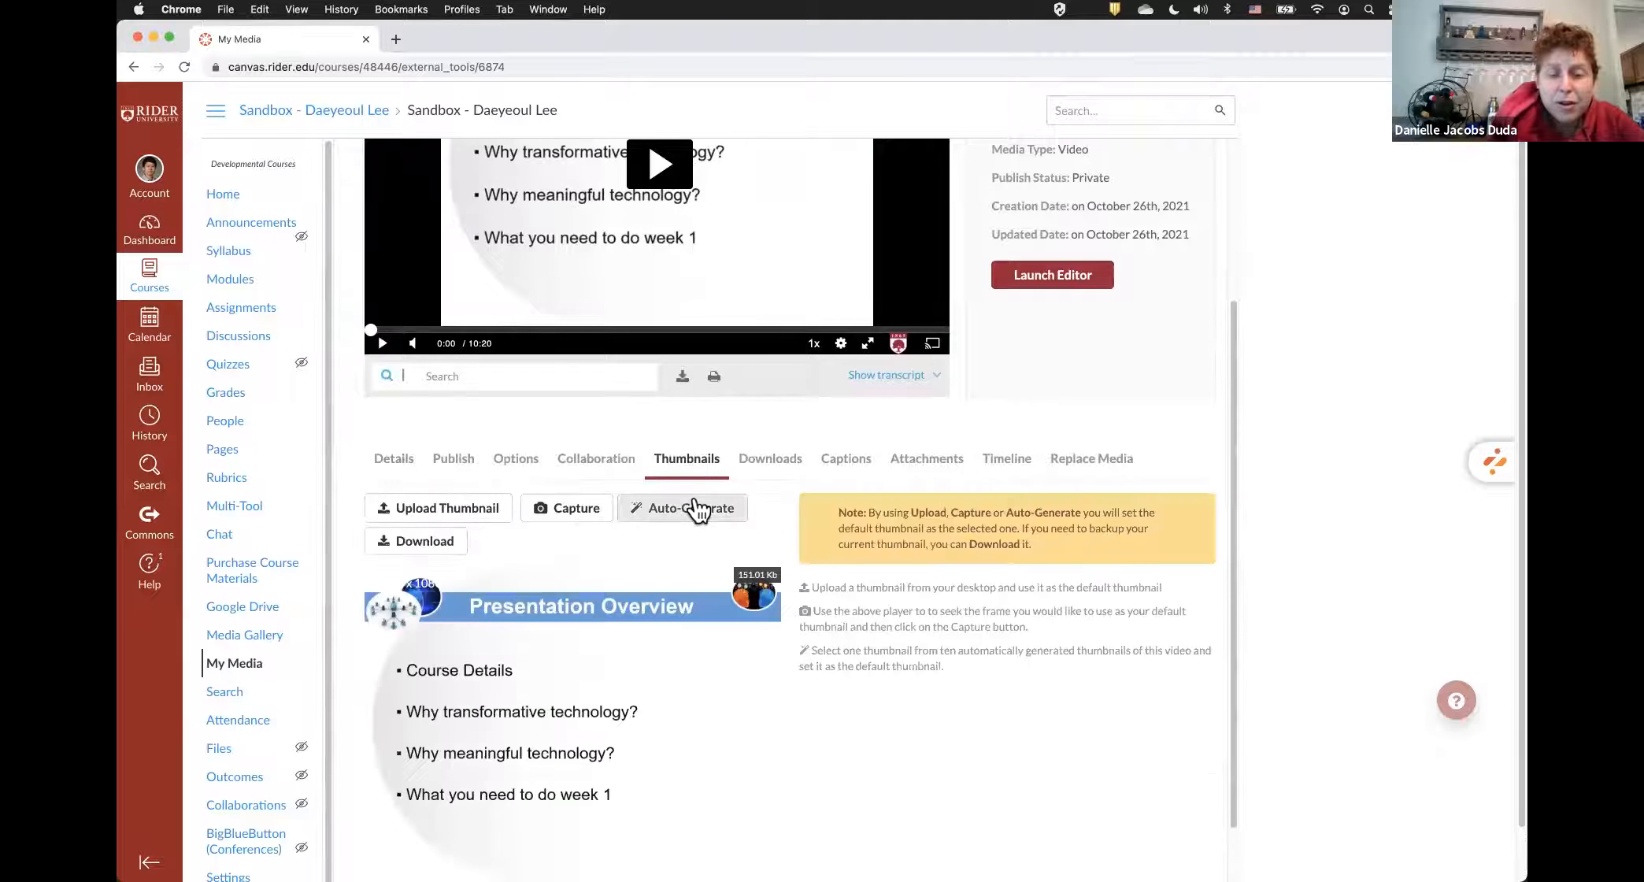
# - Auto-generate thumbnail choices for the video and select a "Why transformative technology?" slide as the default thumbnail
pyautogui.scroll(-1, 698, 510)
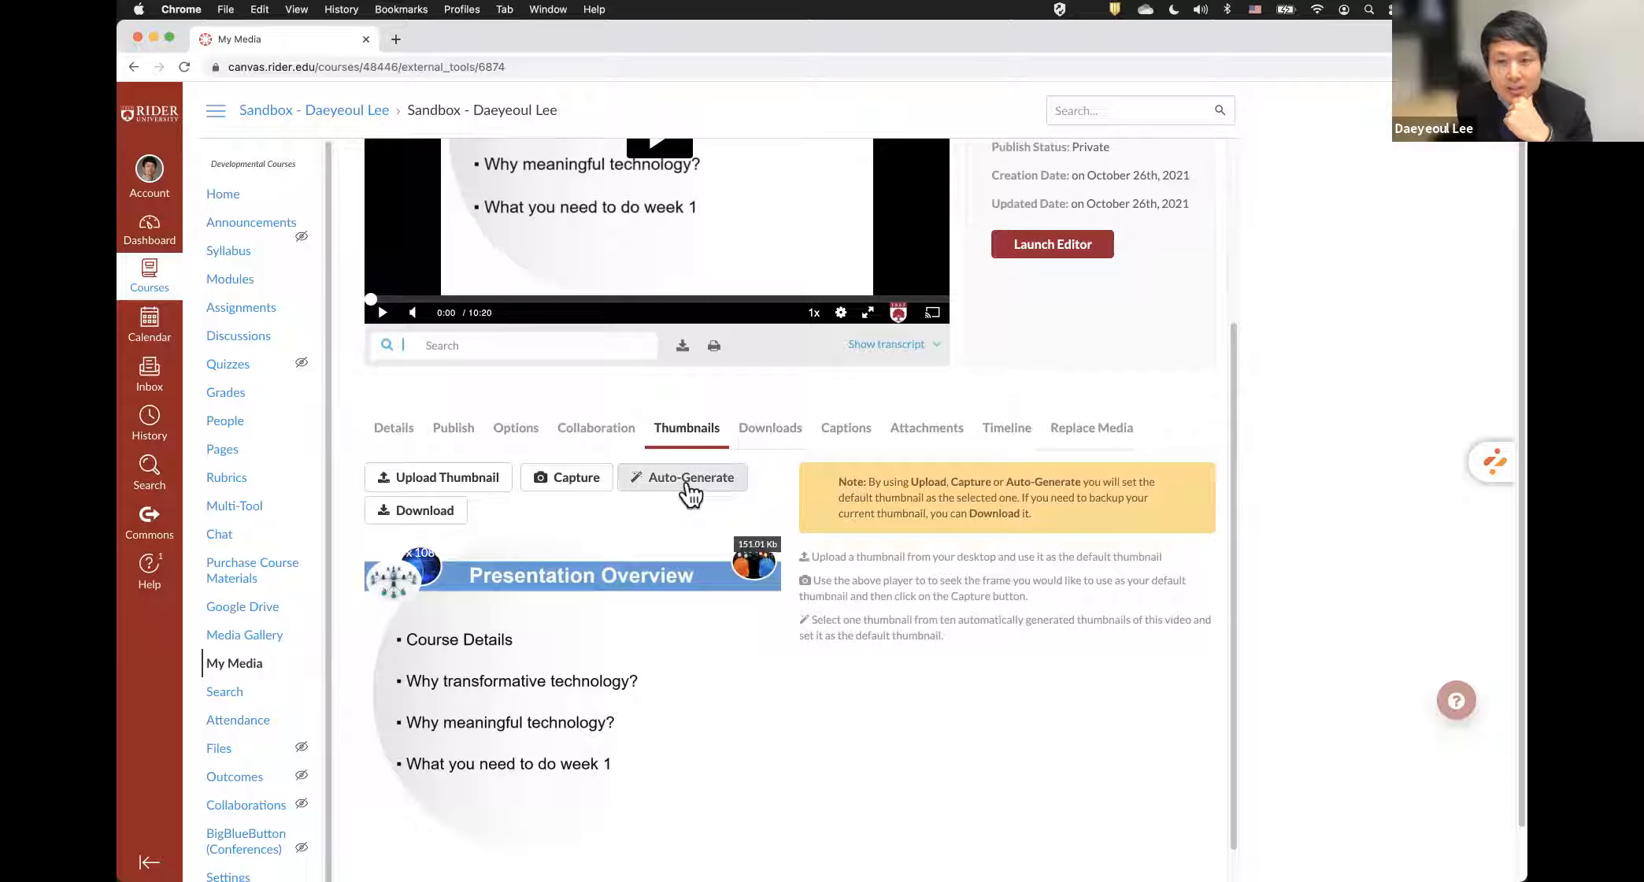
pyautogui.click(693, 482)
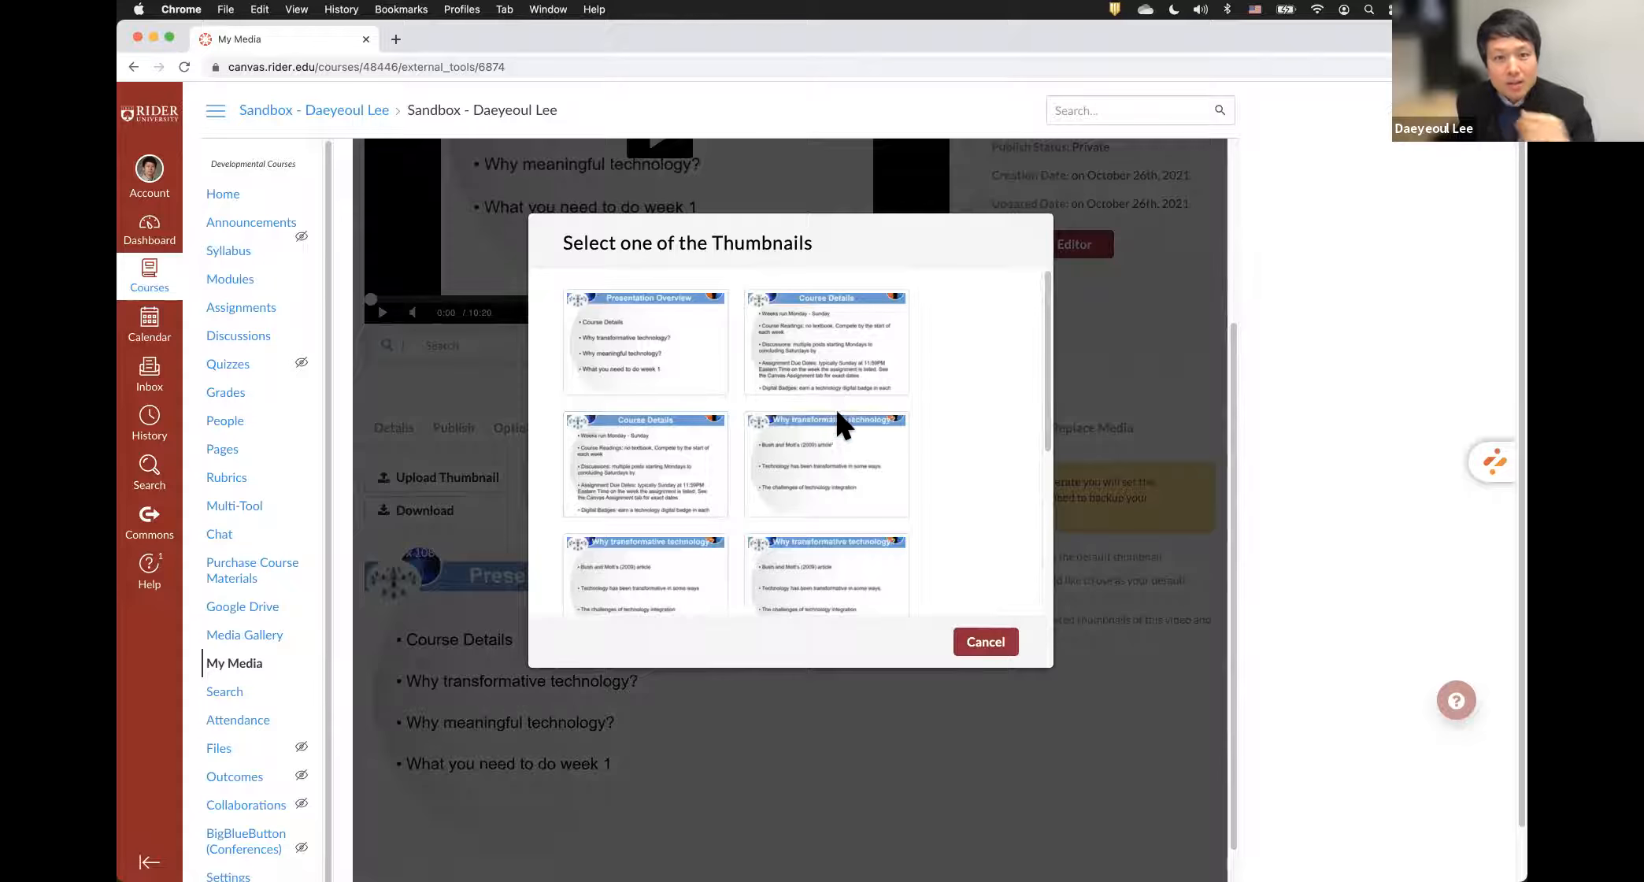
pyautogui.scroll(-5, 836, 413)
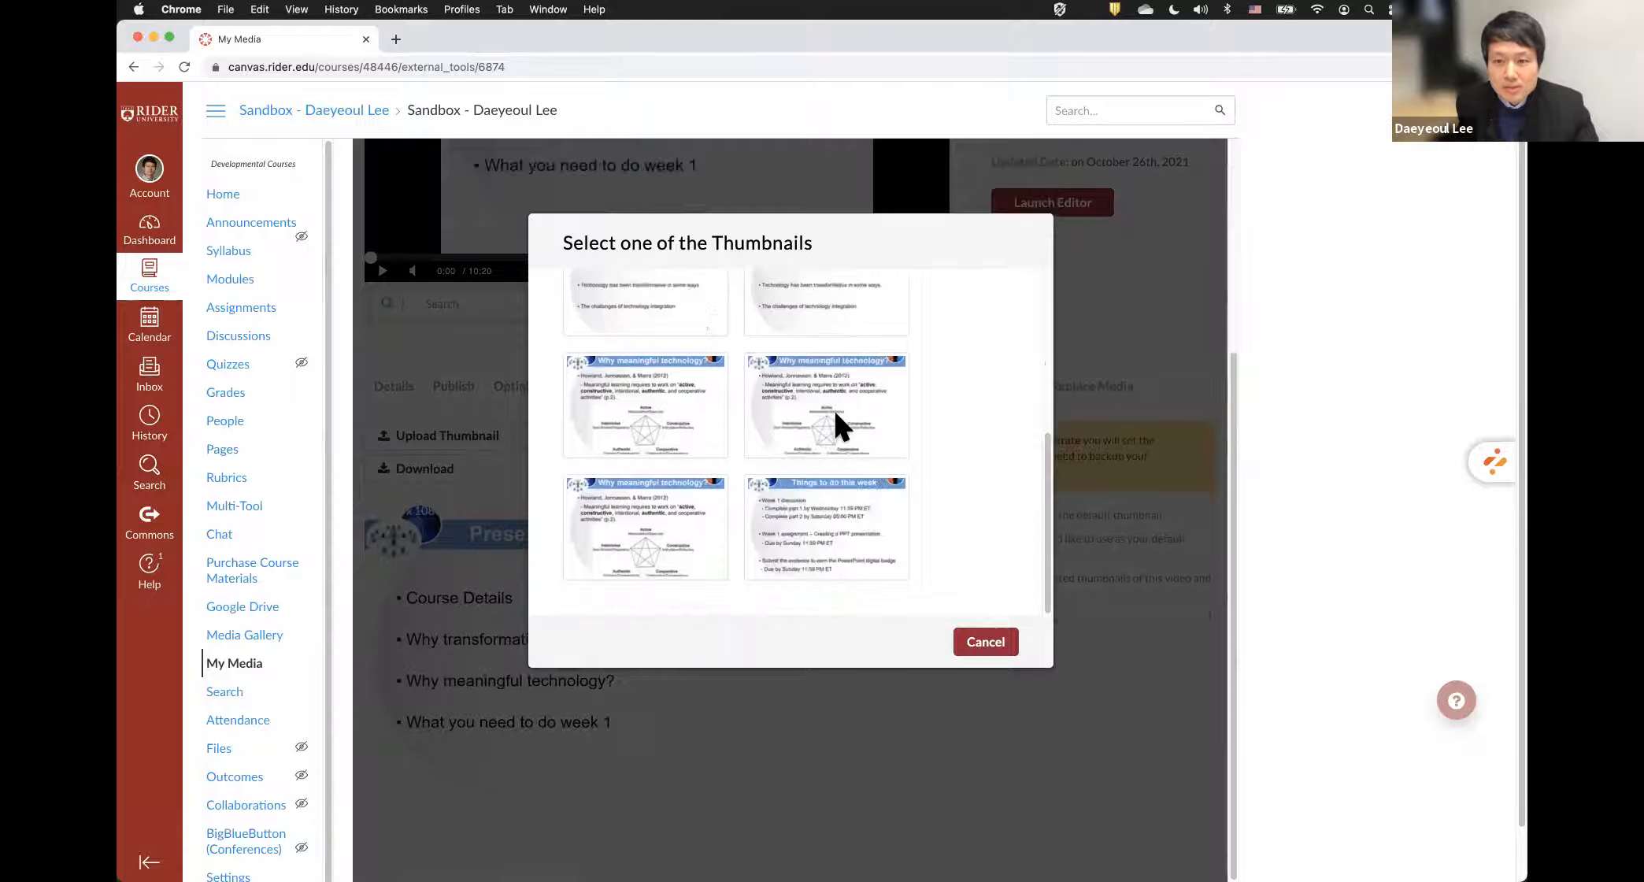
pyautogui.scroll(-1, 835, 413)
pyautogui.scroll(5, 833, 416)
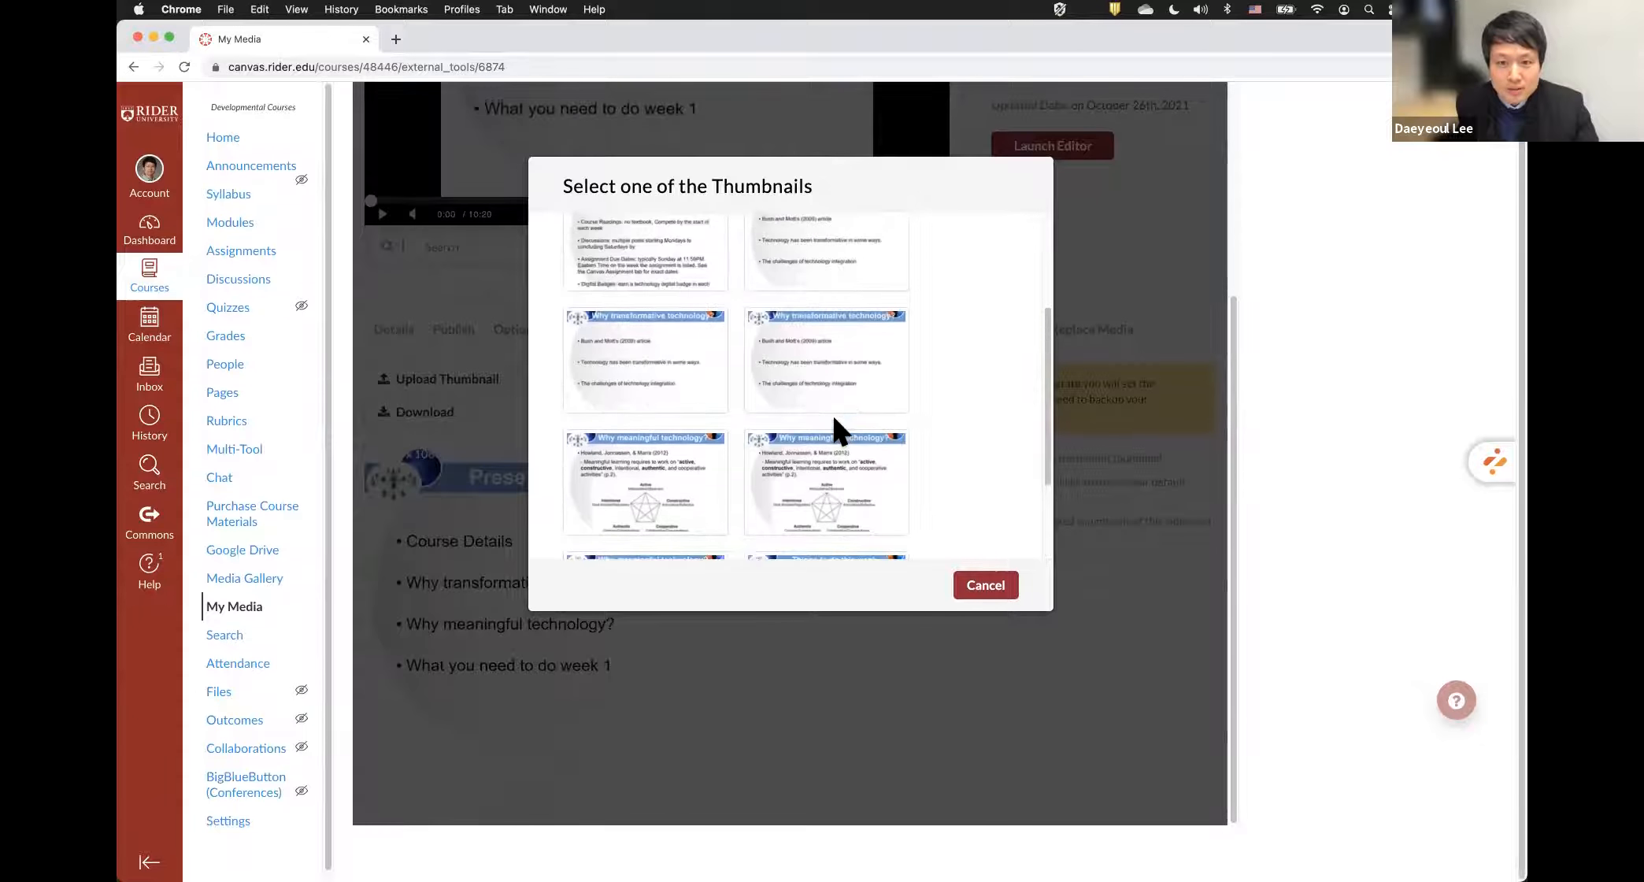
pyautogui.click(831, 413)
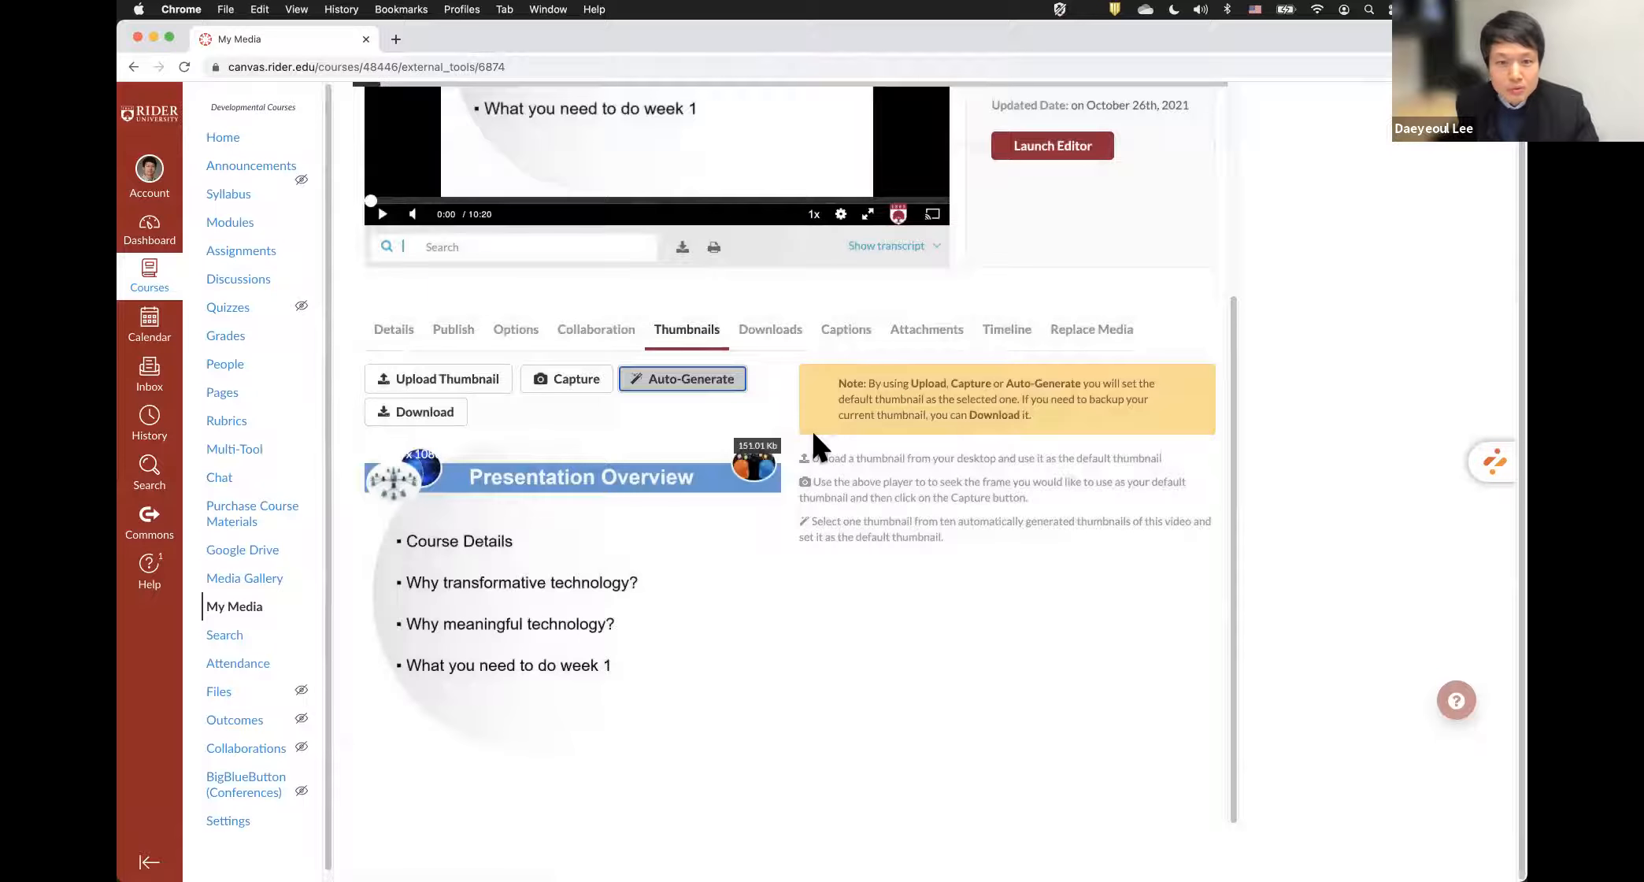
# - Review the newly chosen thumbnail on the video's edit page and in the My Media list
pyautogui.scroll(-1, 793, 471)
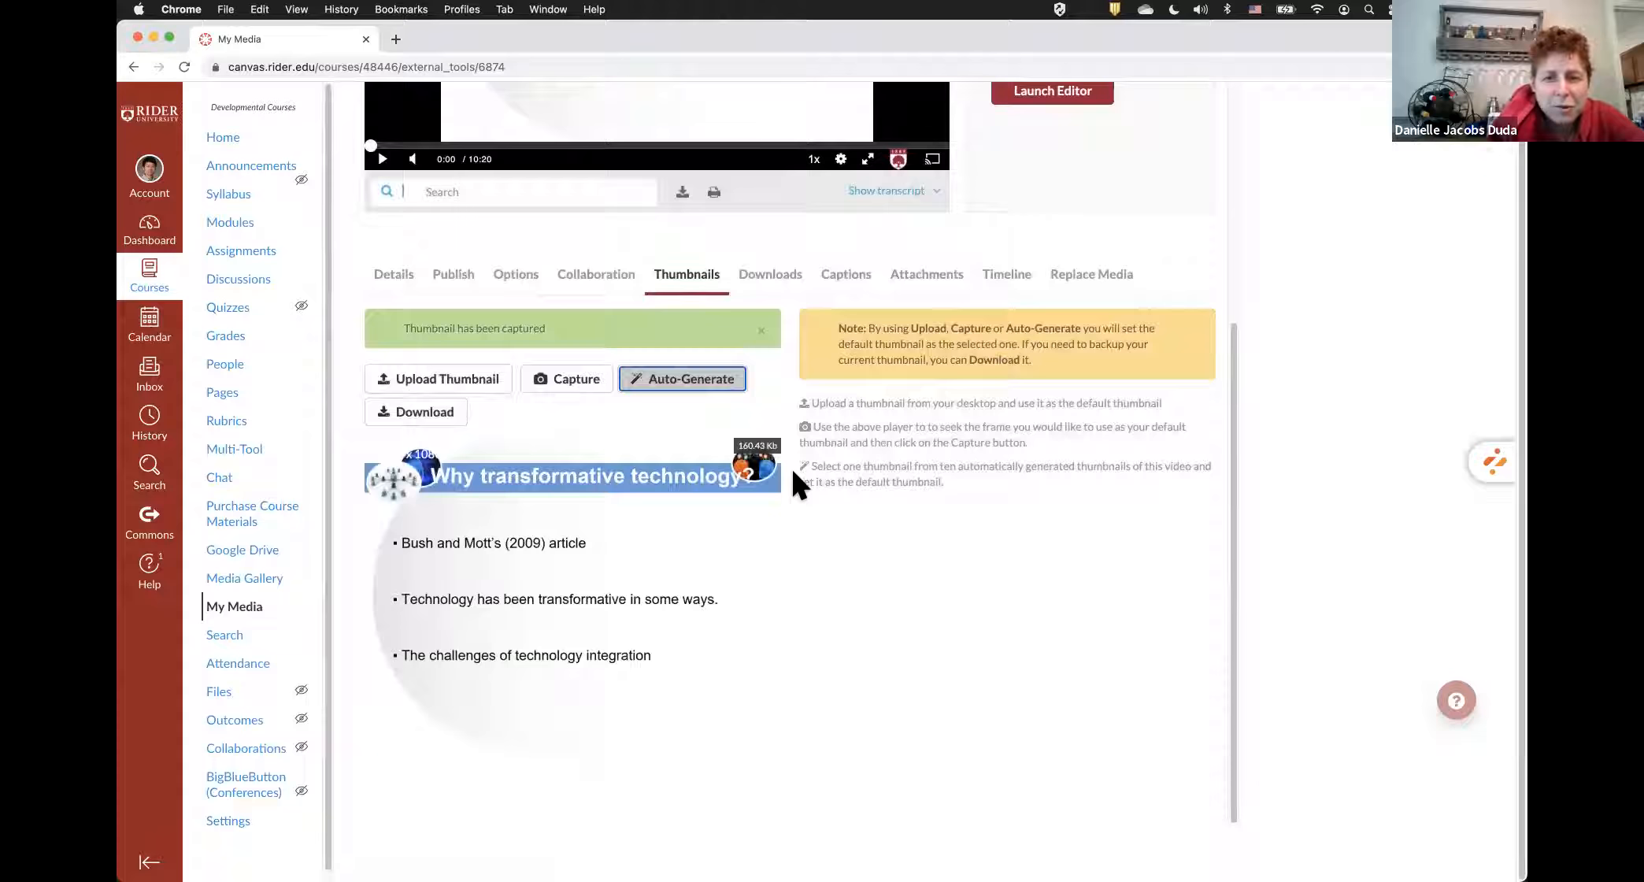
pyautogui.scroll(5, 793, 471)
pyautogui.scroll(-4, 792, 471)
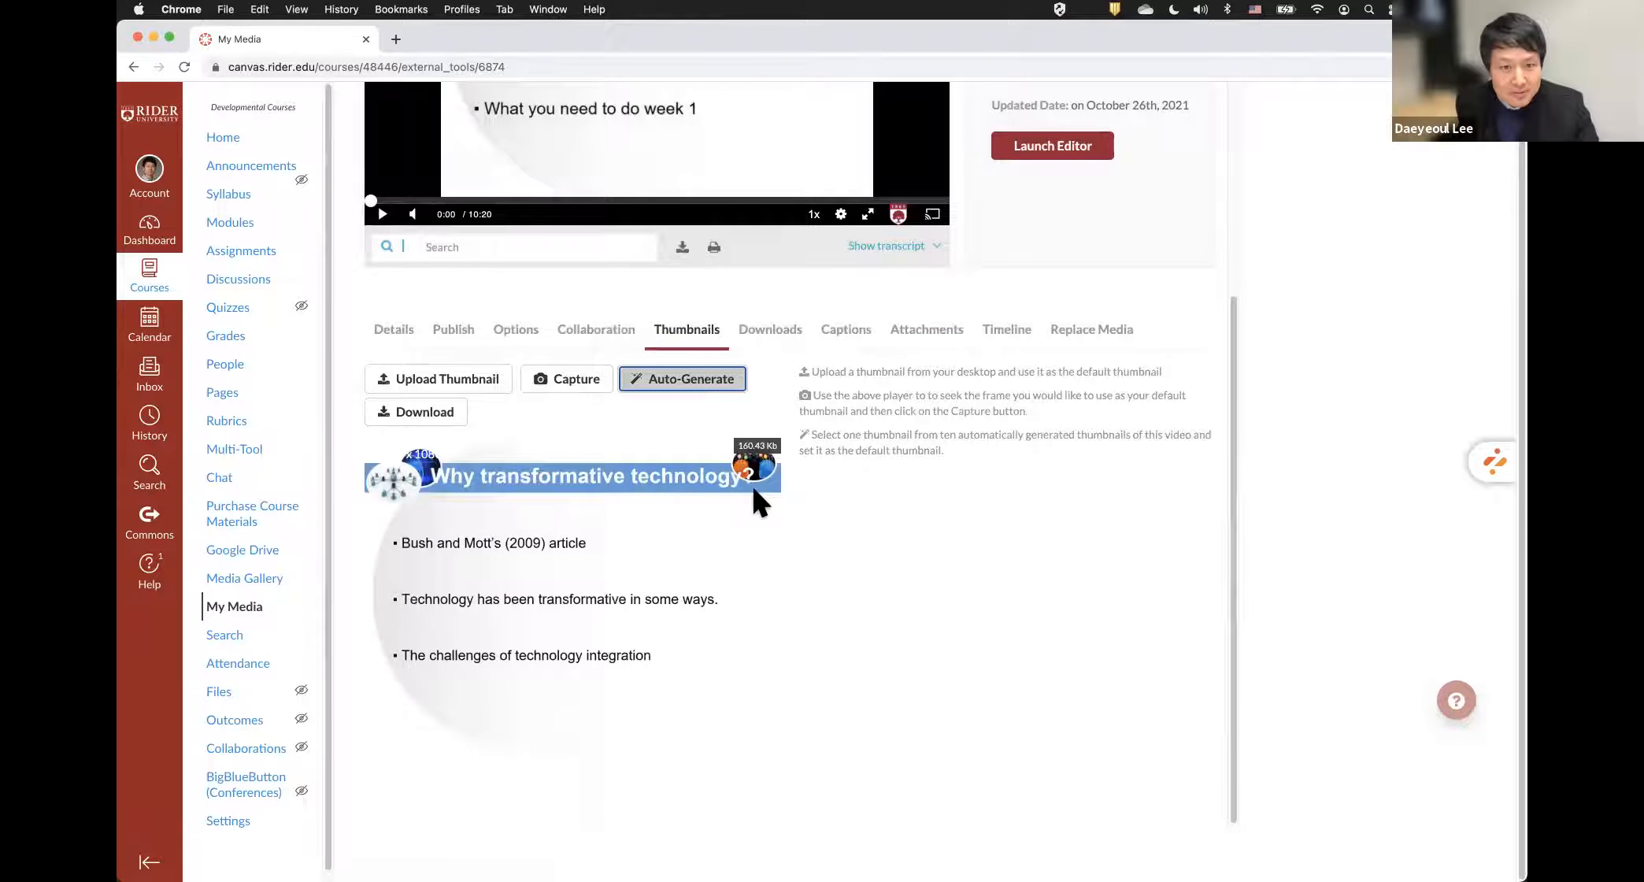
pyautogui.scroll(4, 754, 488)
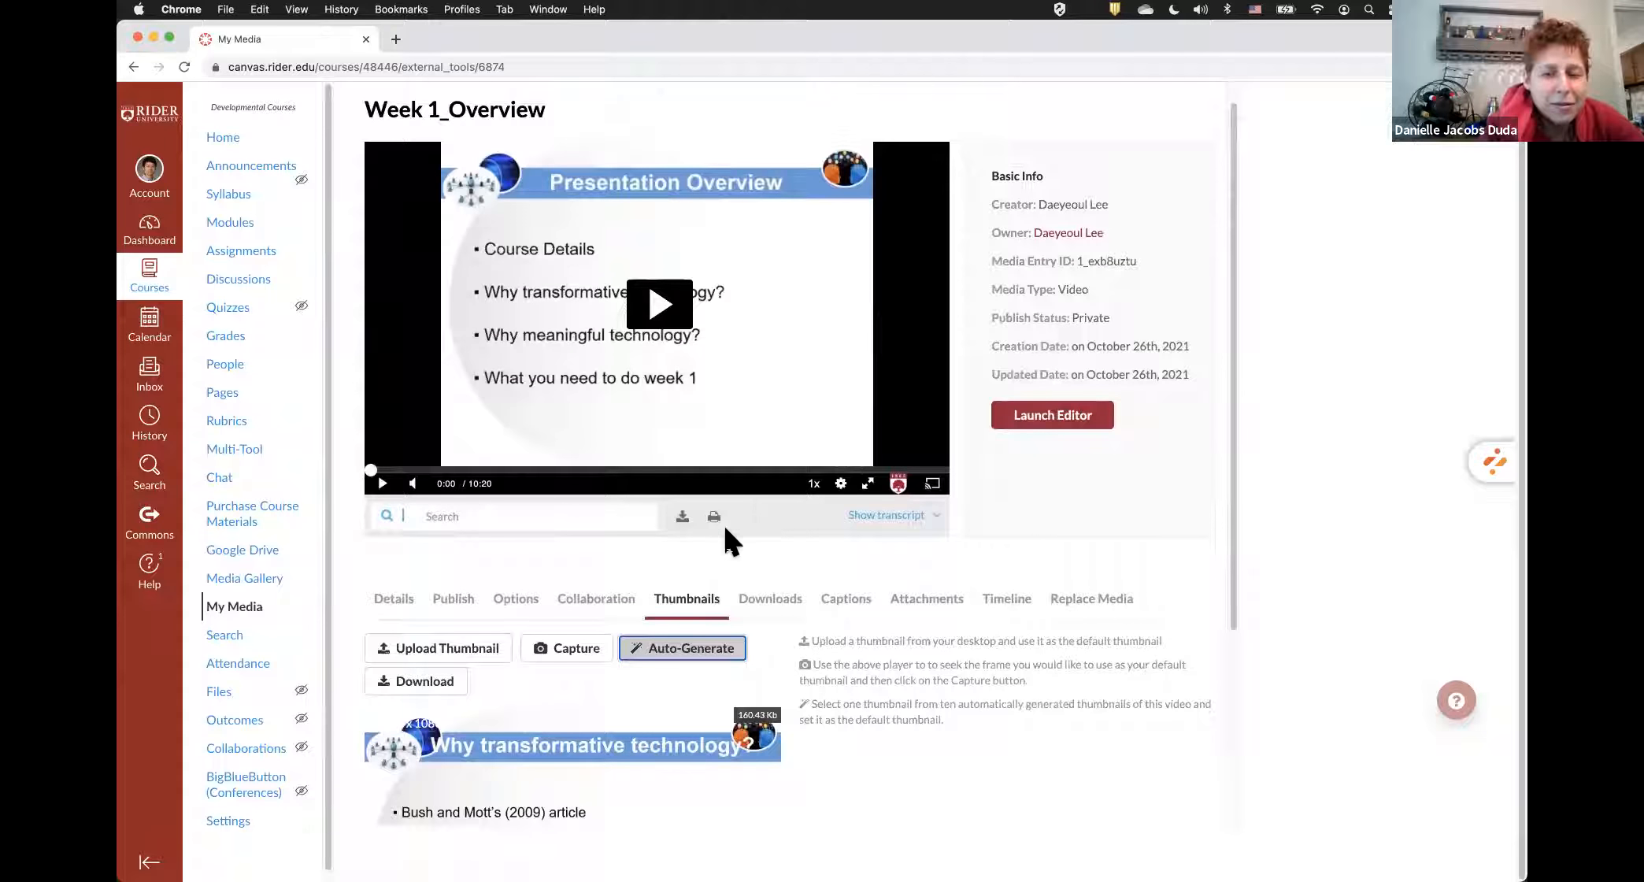
pyautogui.click(234, 607)
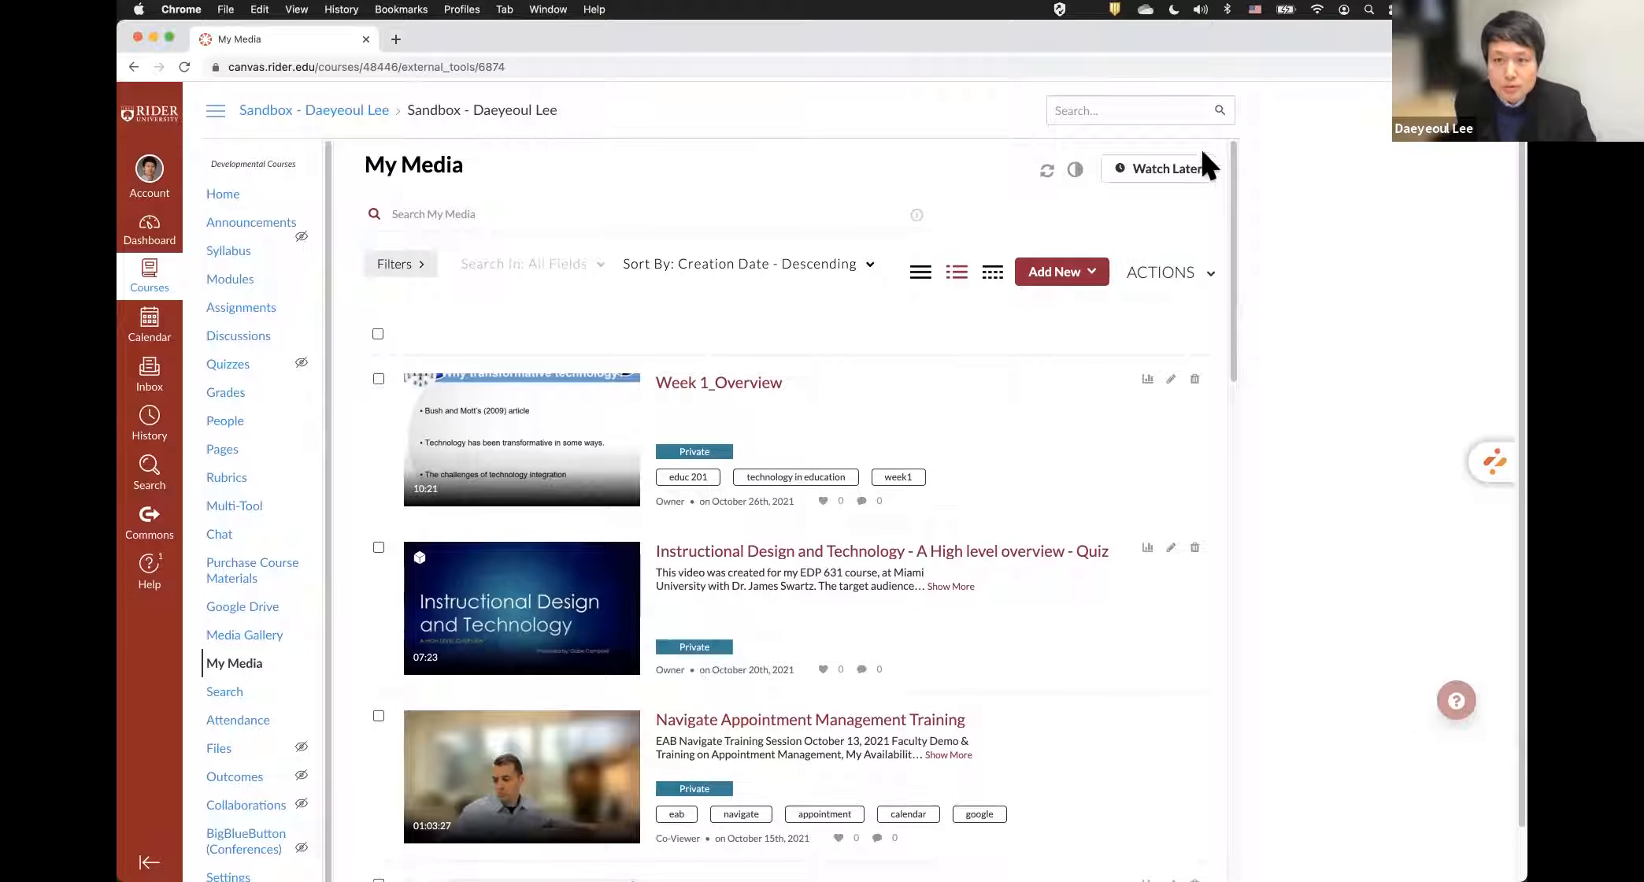
# - Open the Week 1_Overview video for editing again and show its timeline for chapters and slides
pyautogui.click(1170, 378)
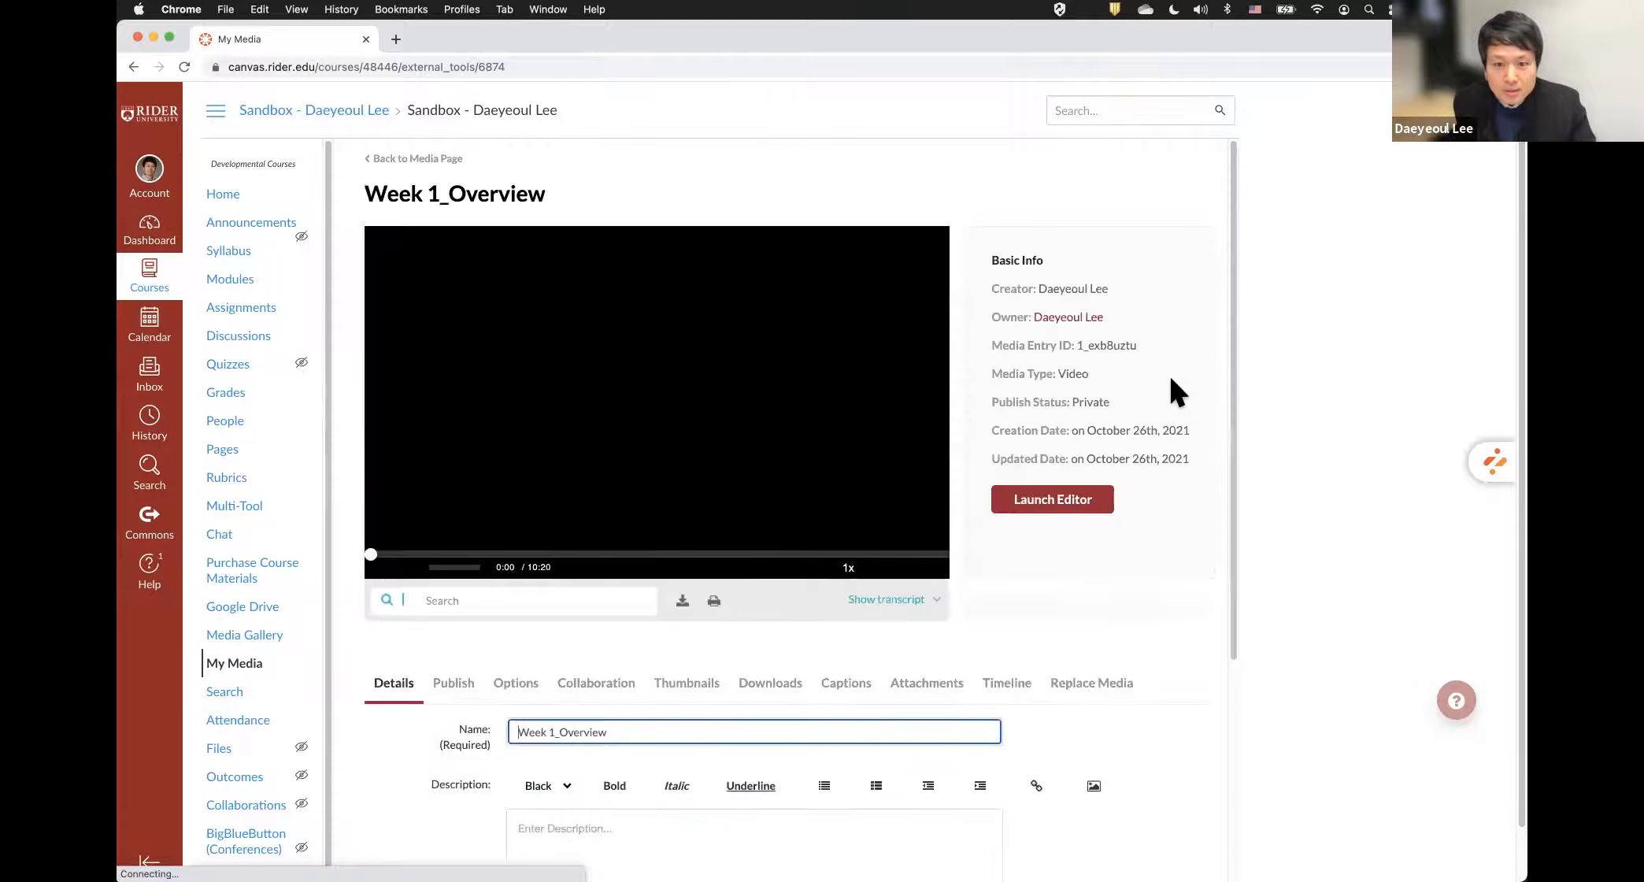
pyautogui.scroll(-3, 1169, 374)
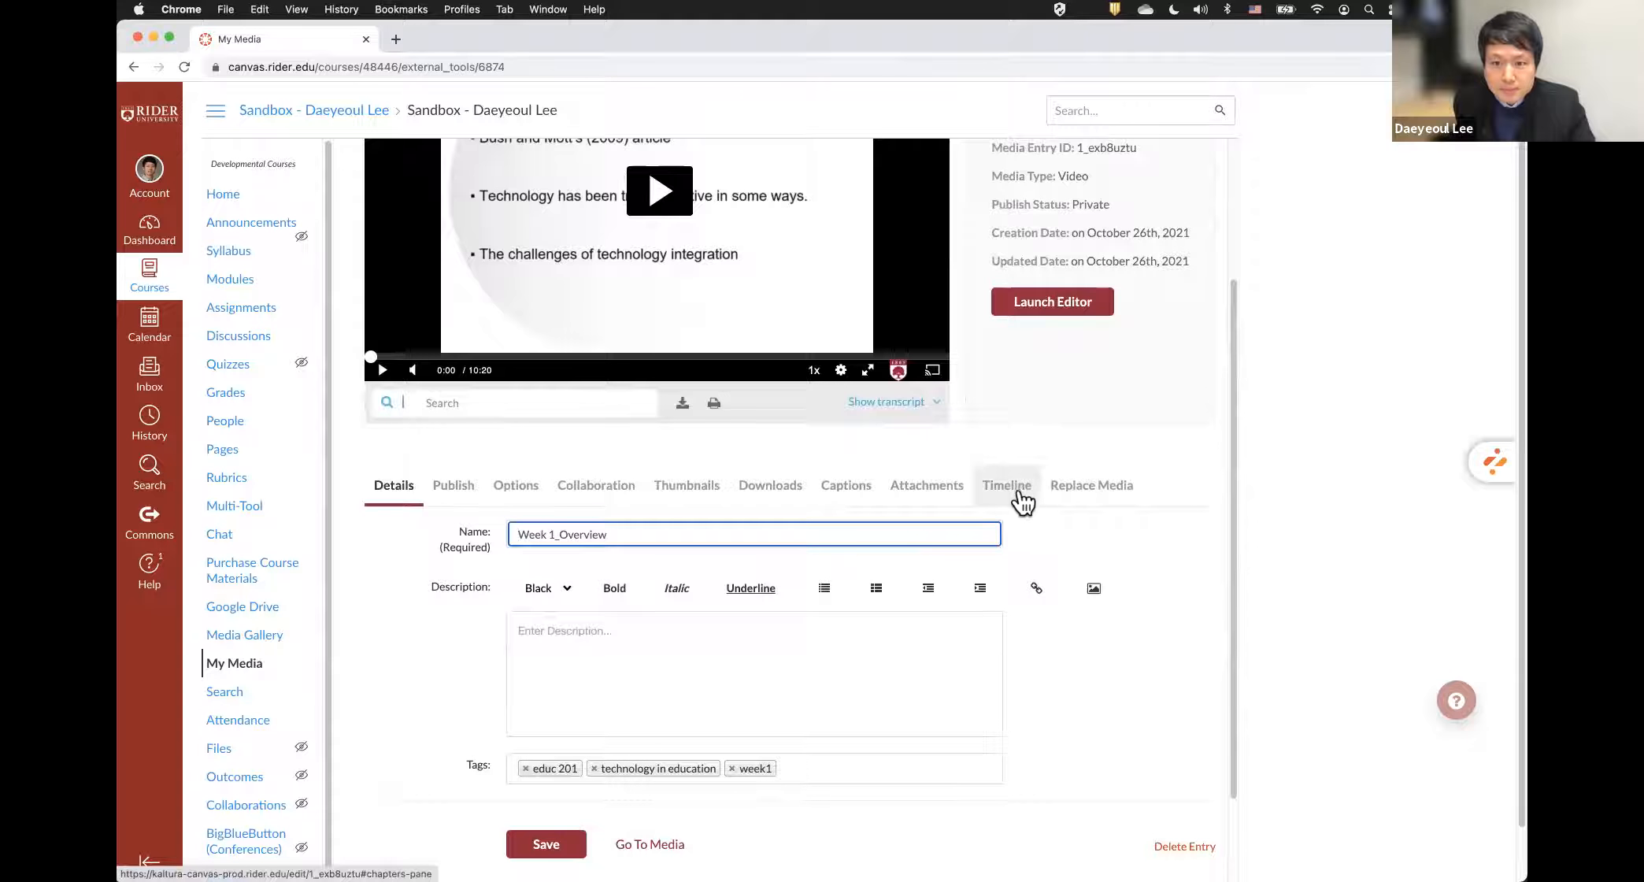
pyautogui.click(1011, 486)
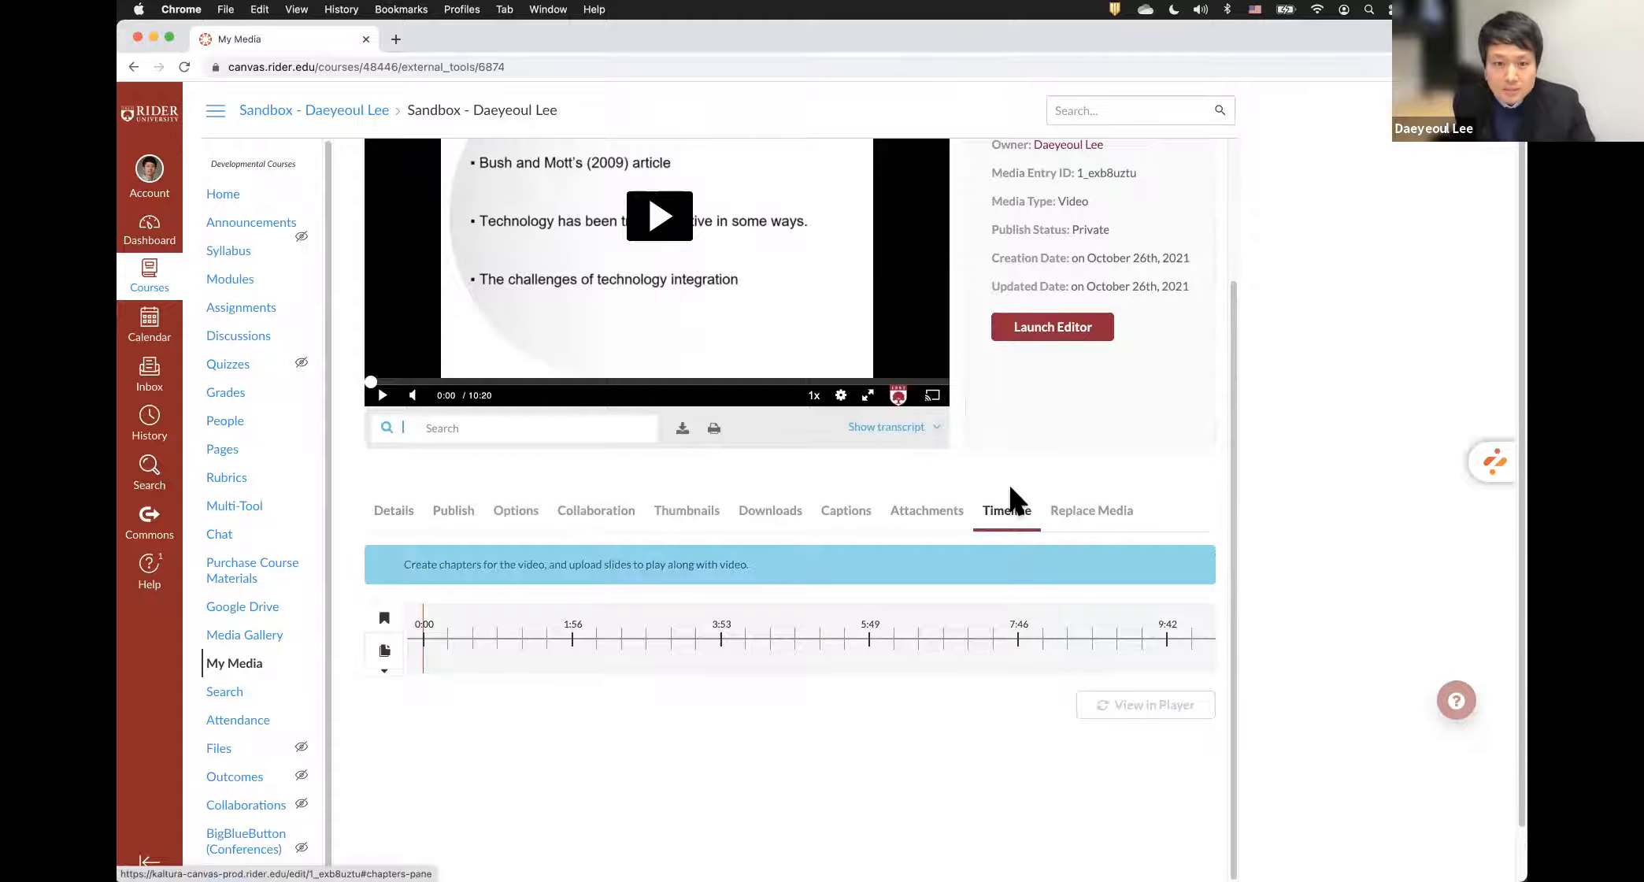
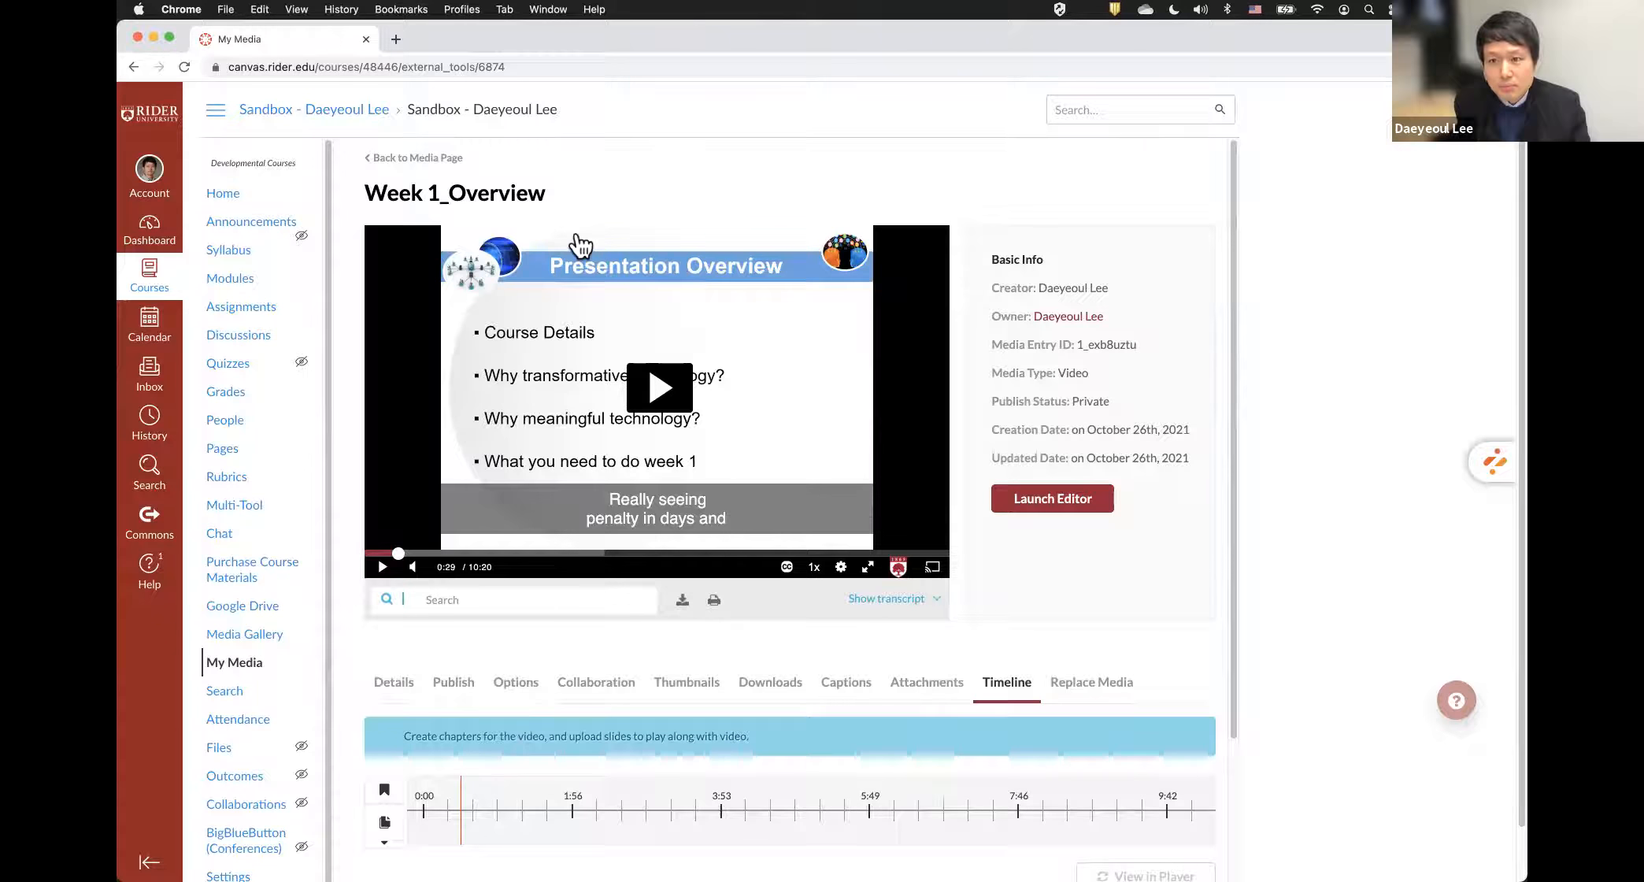
# - Create a new chapter at 0:29.600 on the timeline and title it "Presentation Overview"
pyautogui.scroll(-2, 519, 599)
pyautogui.scroll(-1, 508, 620)
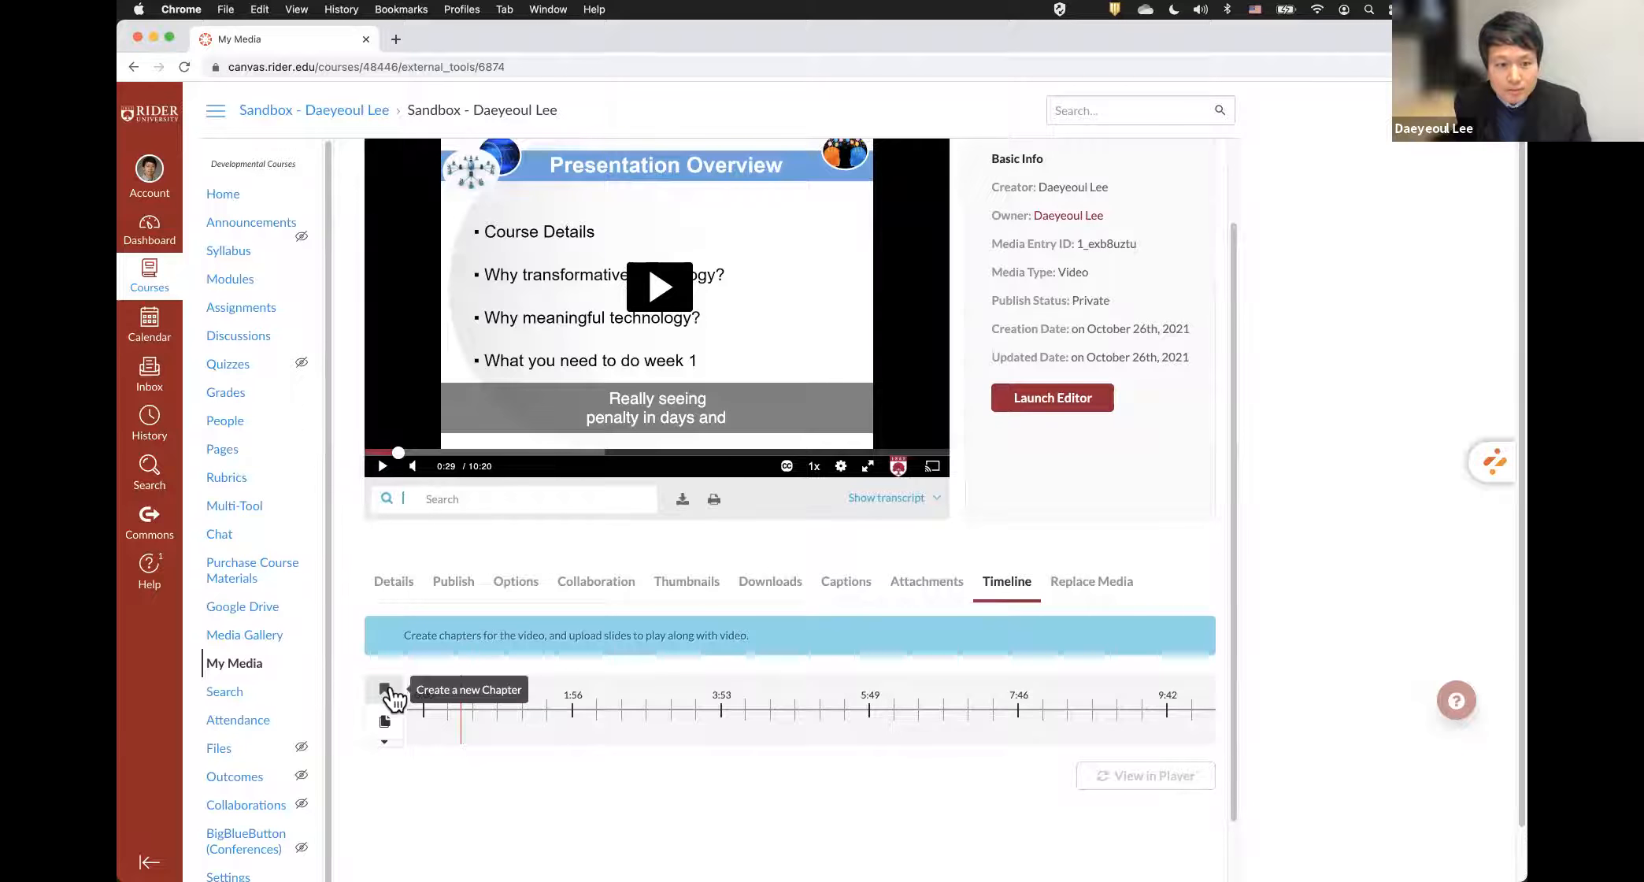
pyautogui.click(386, 690)
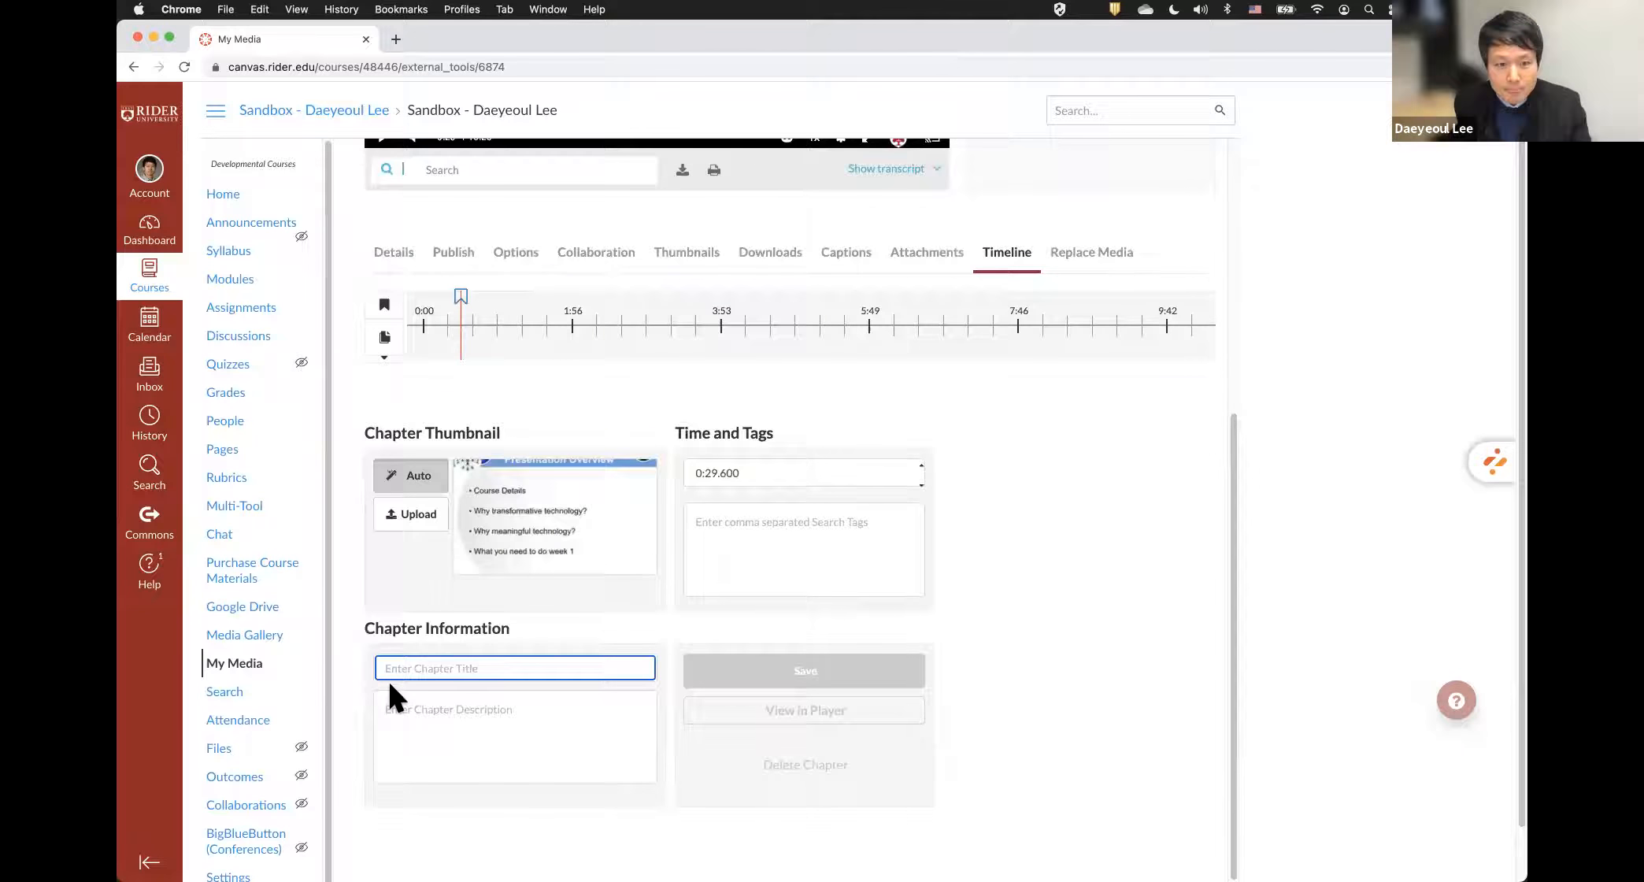
pyautogui.scroll(5, 432, 675)
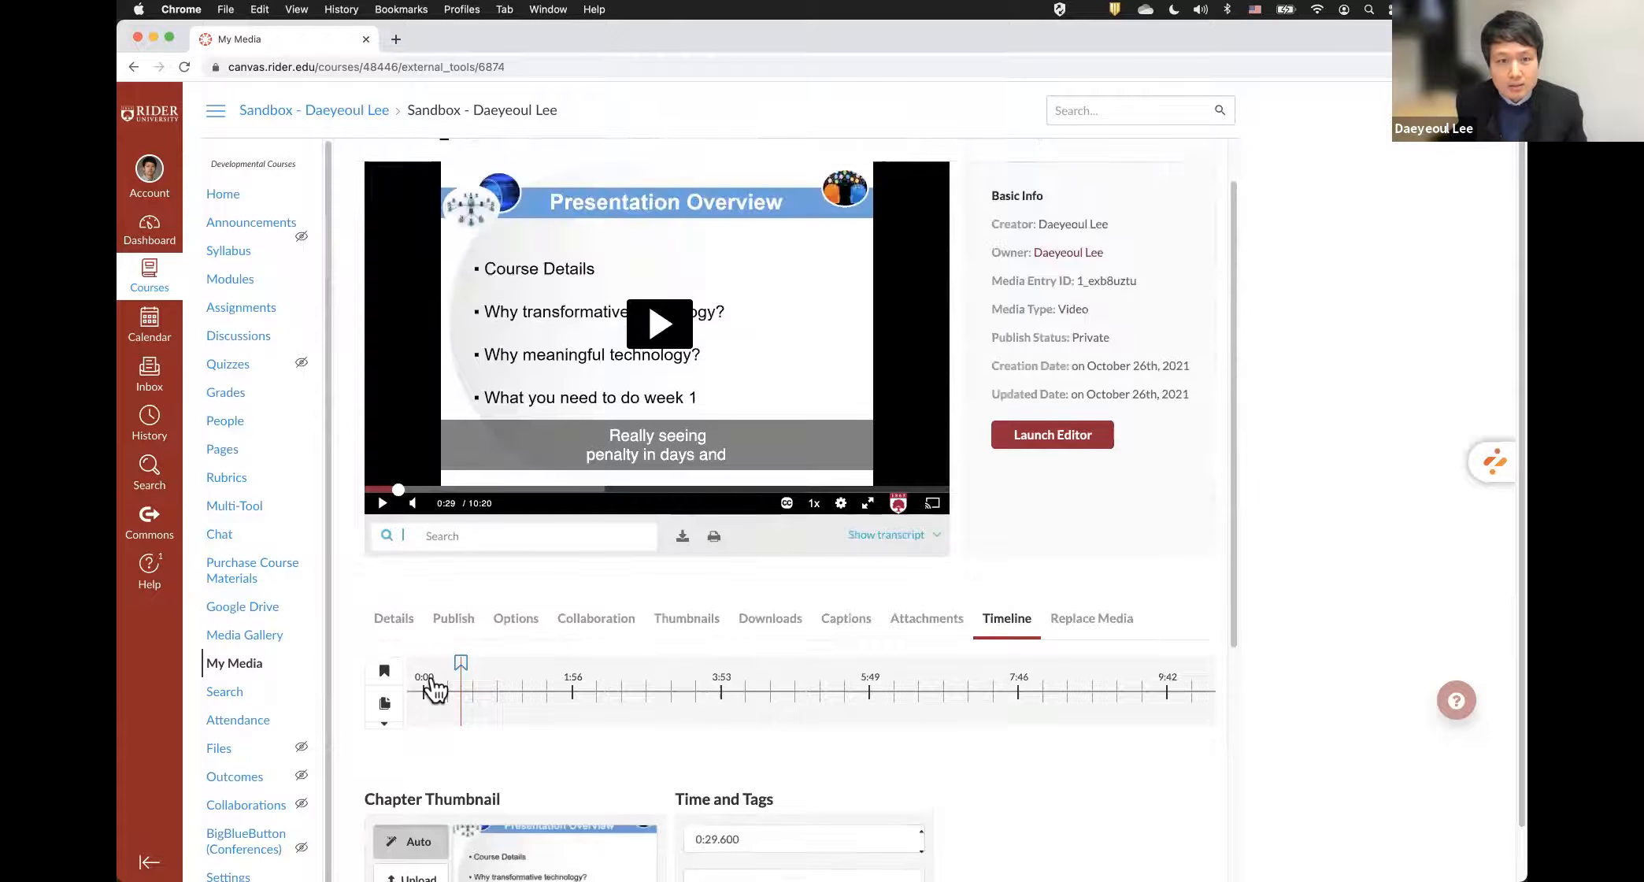
pyautogui.scroll(-4, 603, 276)
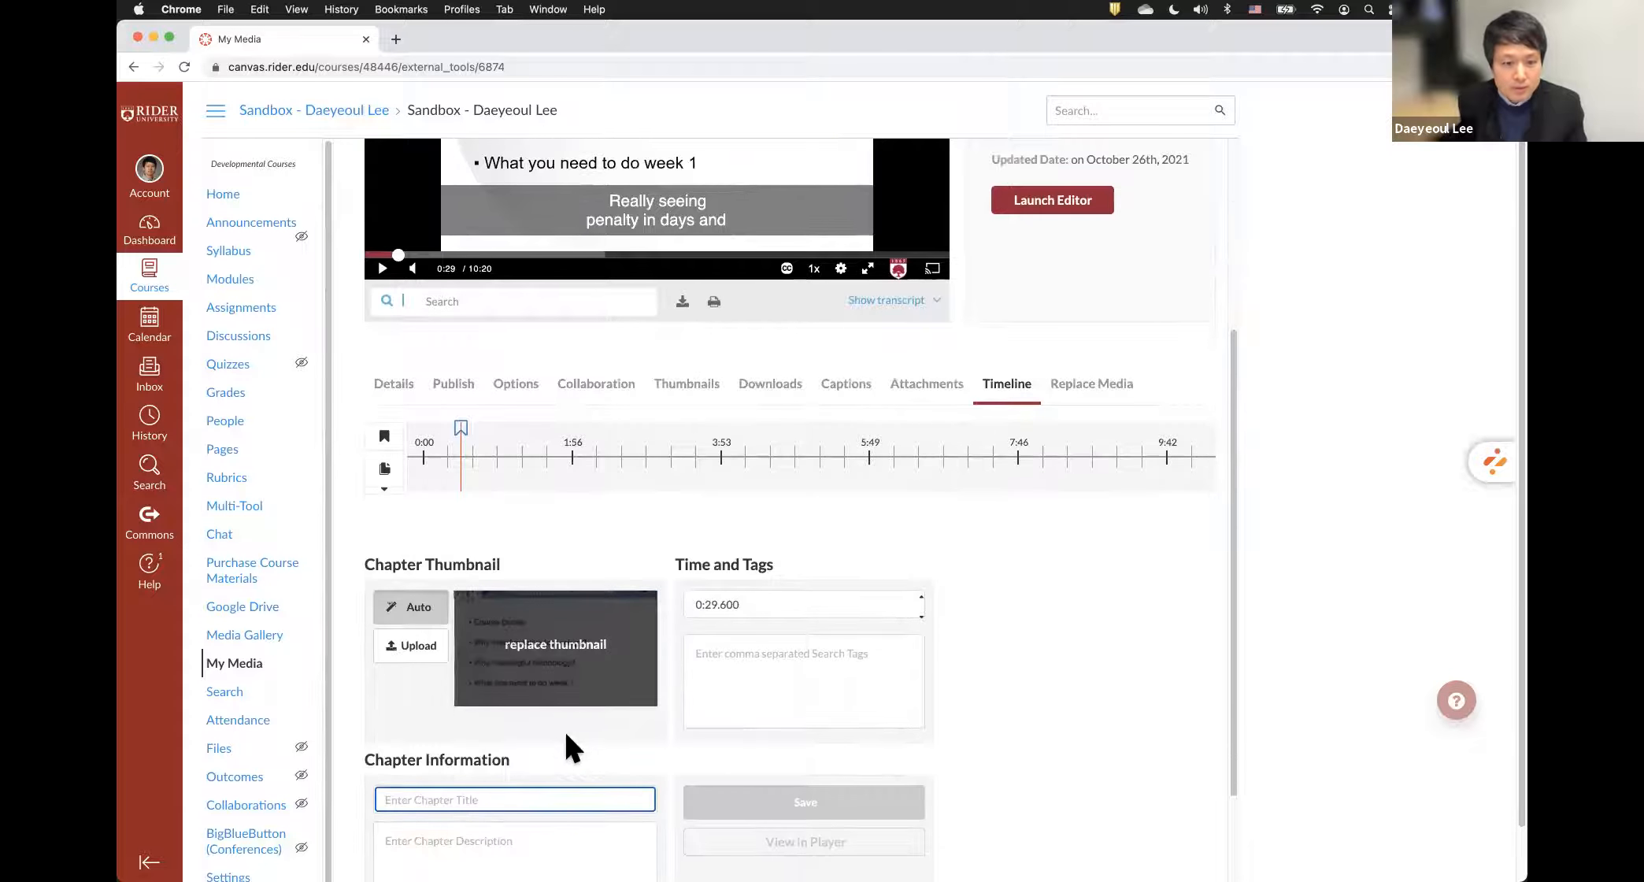
pyautogui.click(559, 729)
pyautogui.write('Presentation Overview')
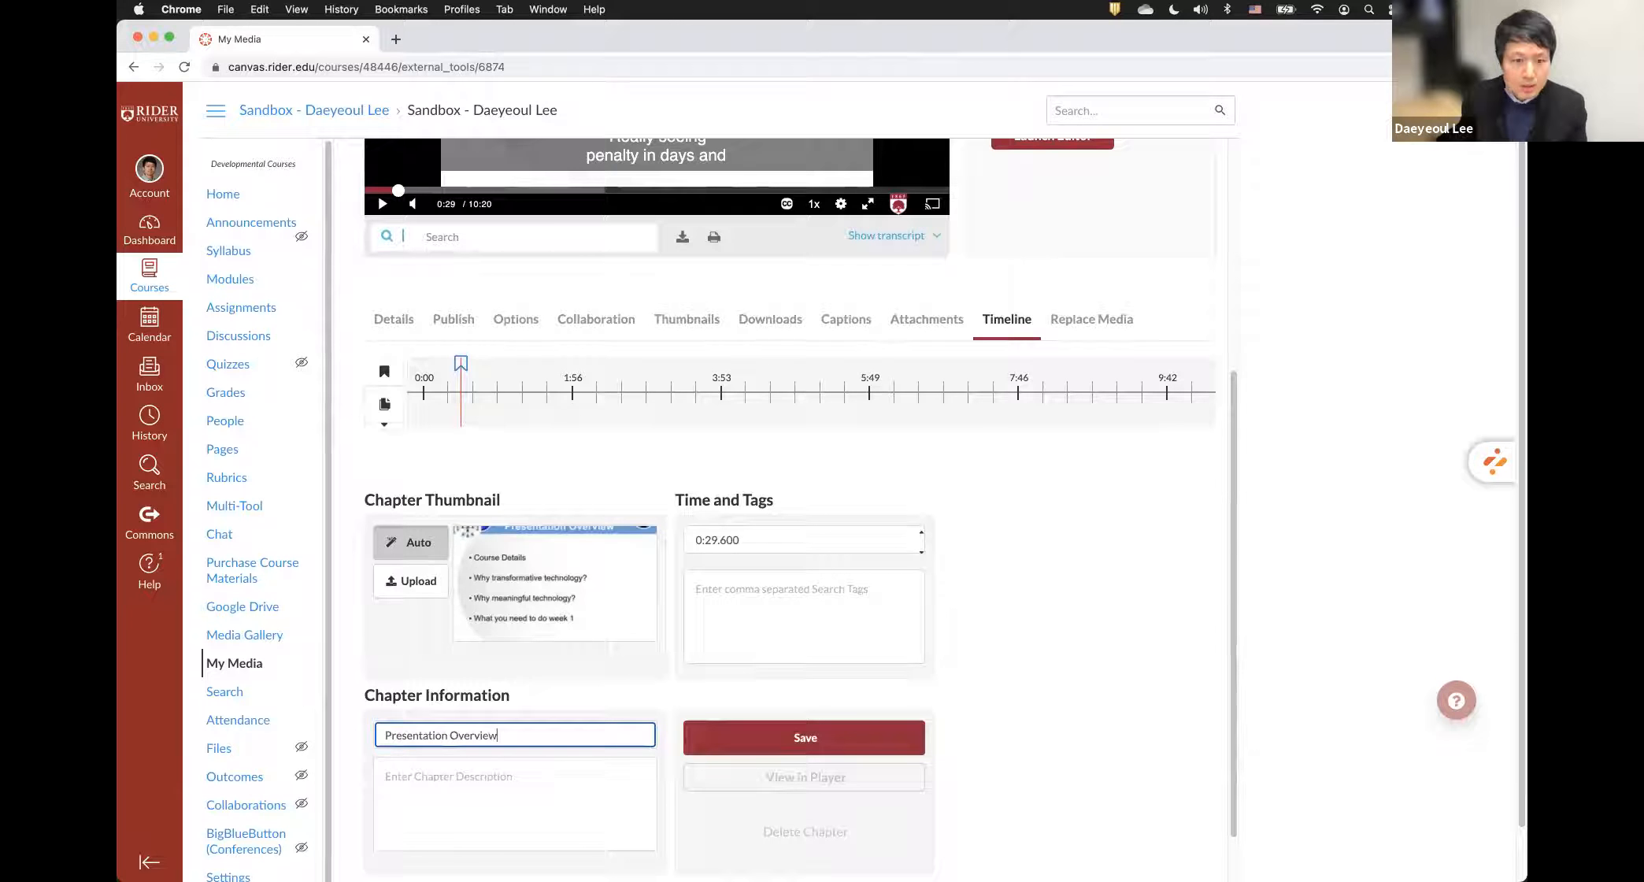
# - Describe the chapter as "This chapter provides presentation overview" and save it
pyautogui.click(535, 811)
pyautogui.write('This chapter privdes pres')
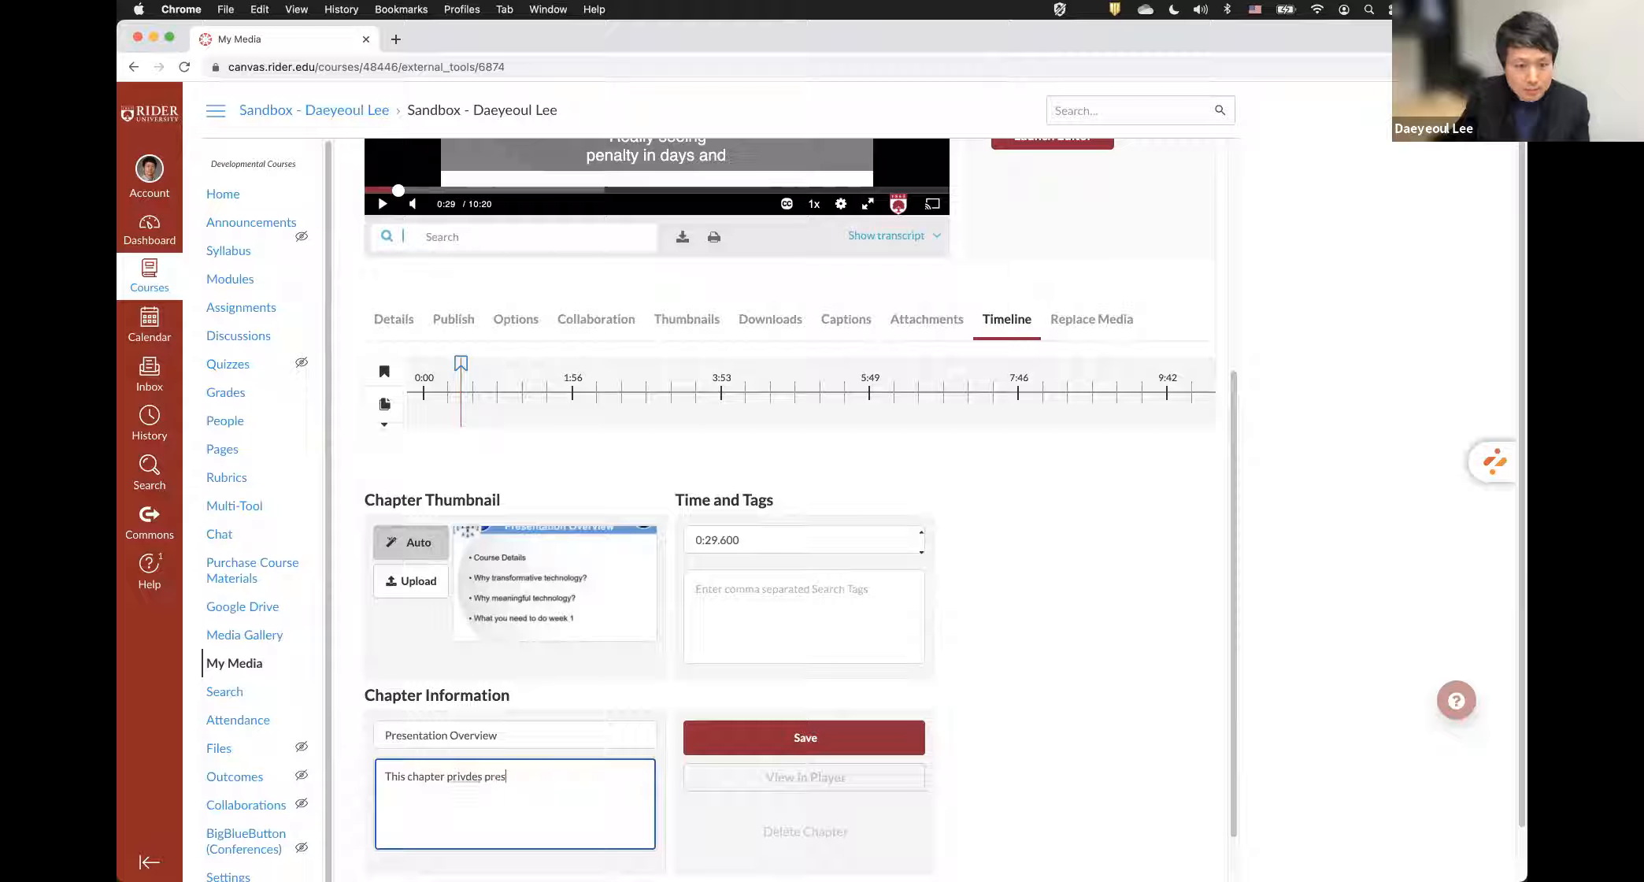
pyautogui.press('BackSpace')
pyautogui.press('BackSpace')
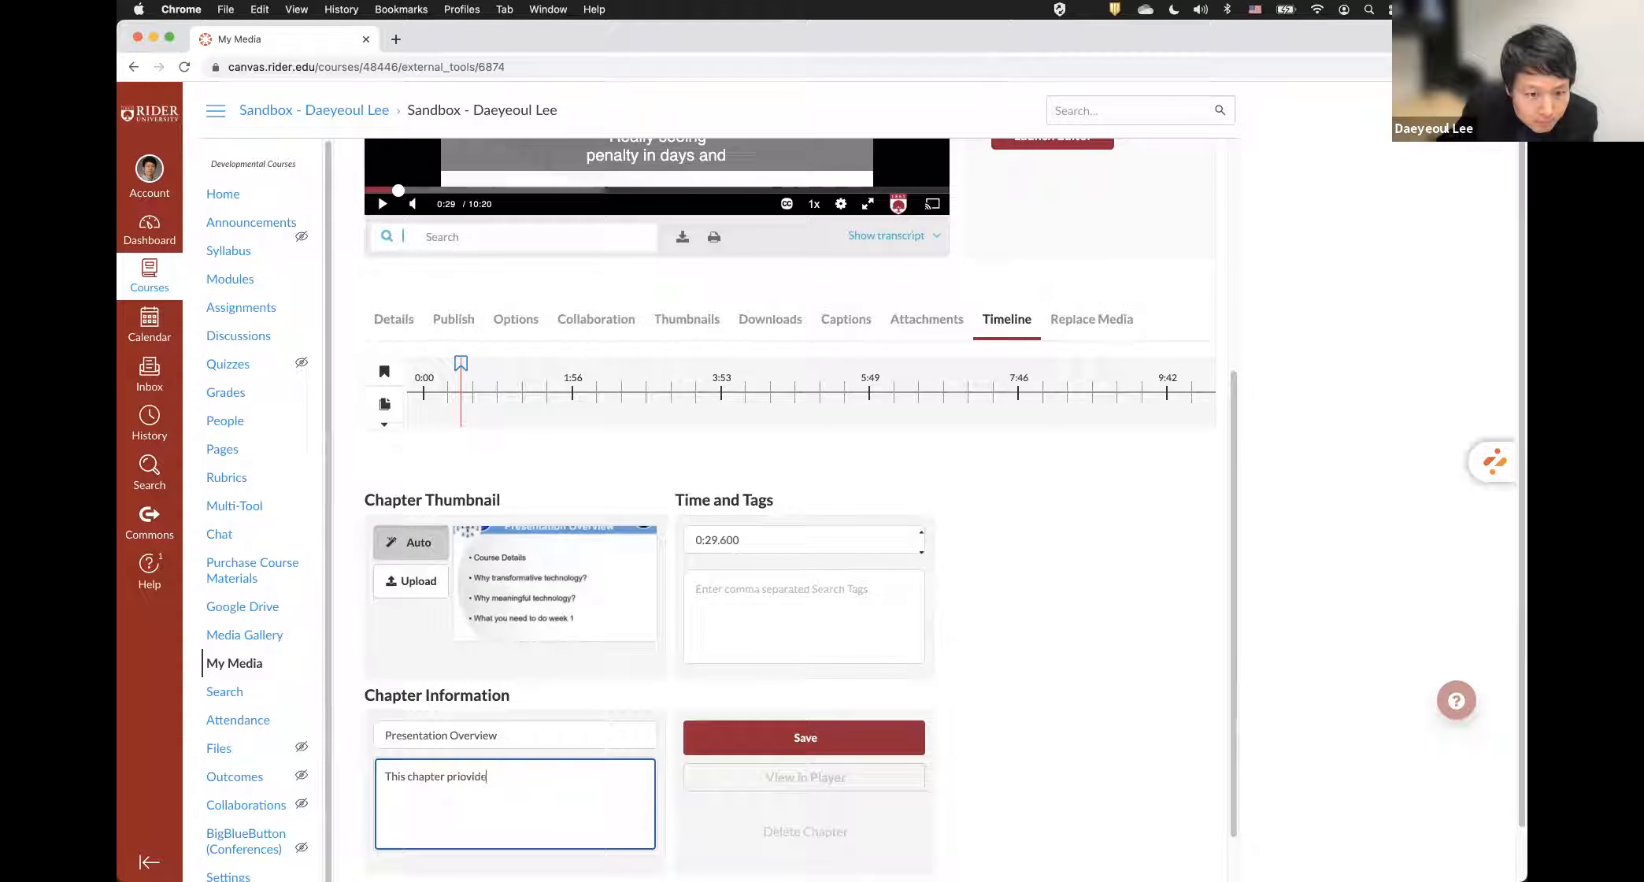
pyautogui.press('BackSpace')
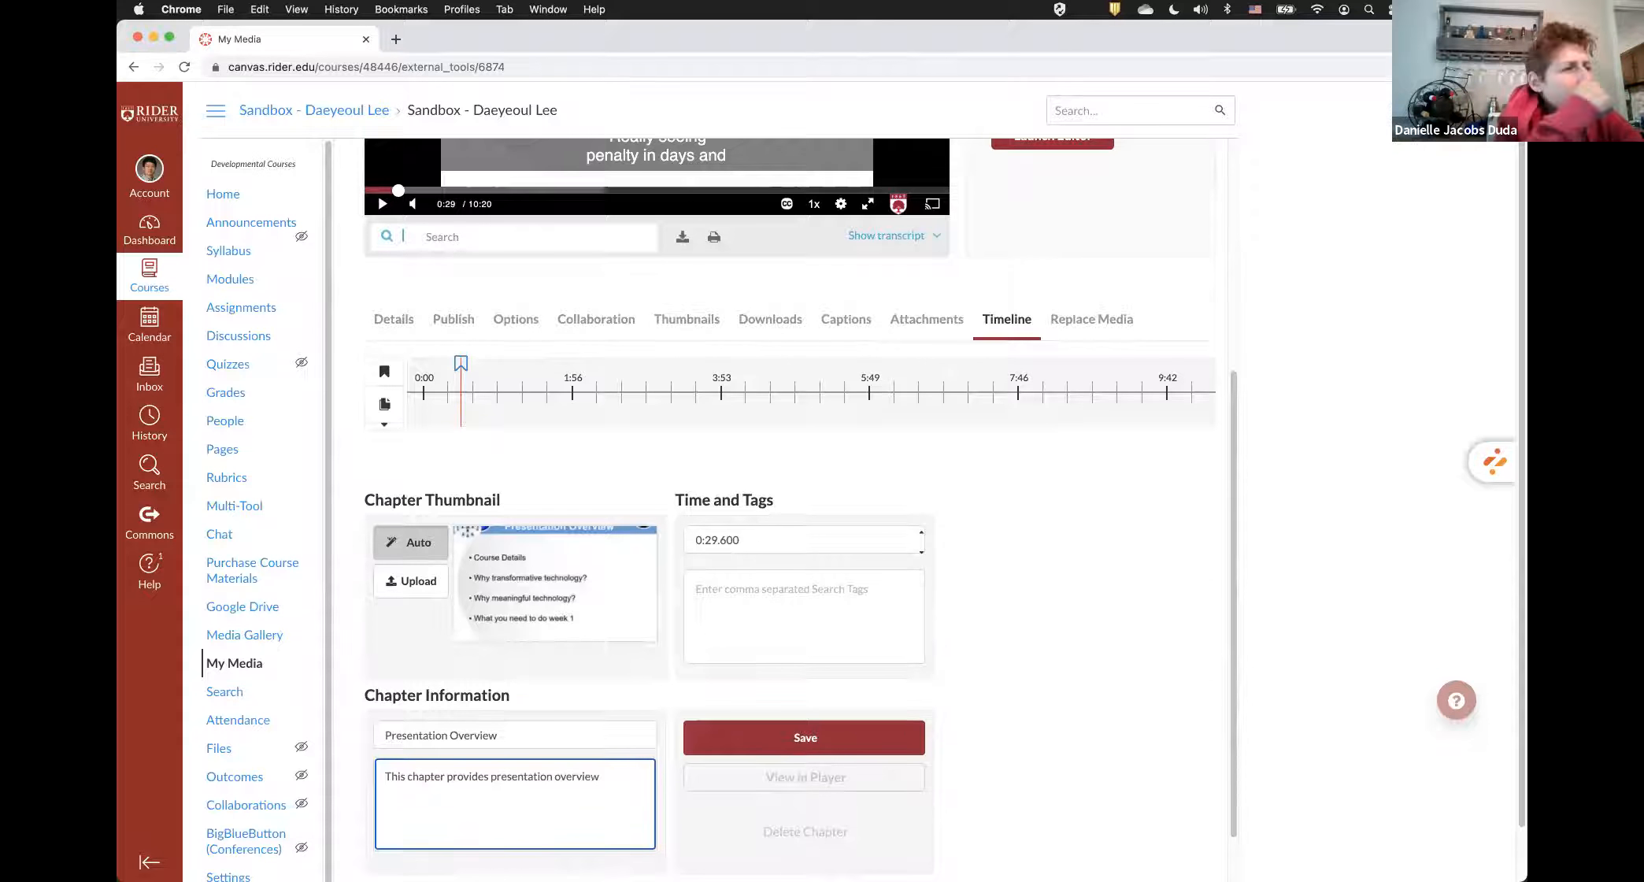
pyautogui.scroll(-1, 566, 726)
pyautogui.click(778, 682)
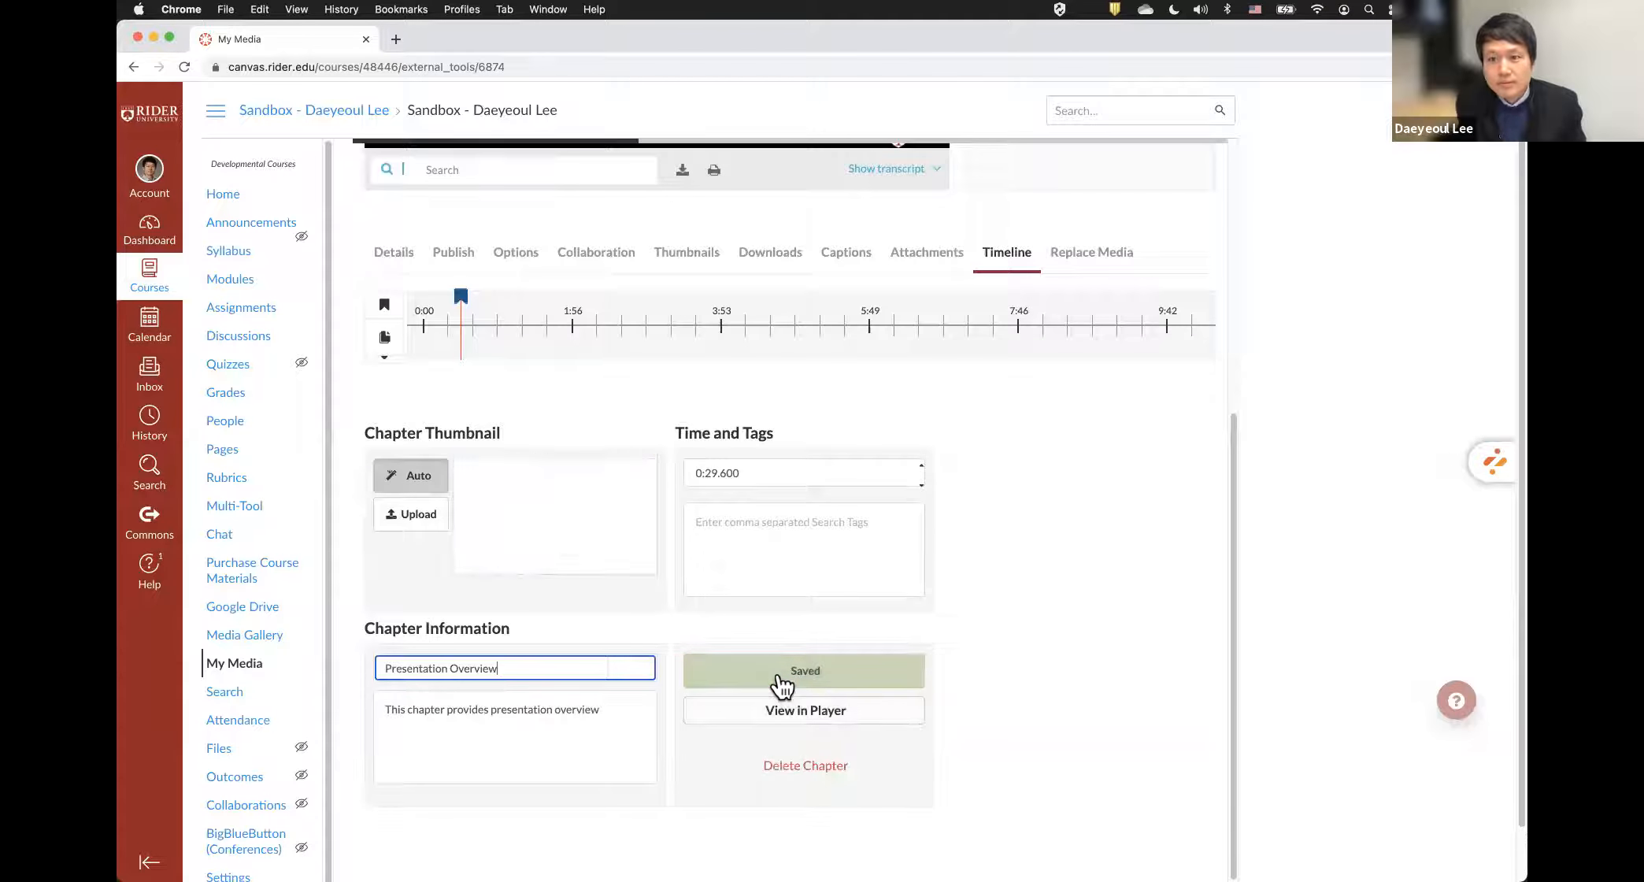
# - View the saved chapter in the player and go to Presentation Overview from the video's chapter navigation
pyautogui.scroll(-1, 780, 687)
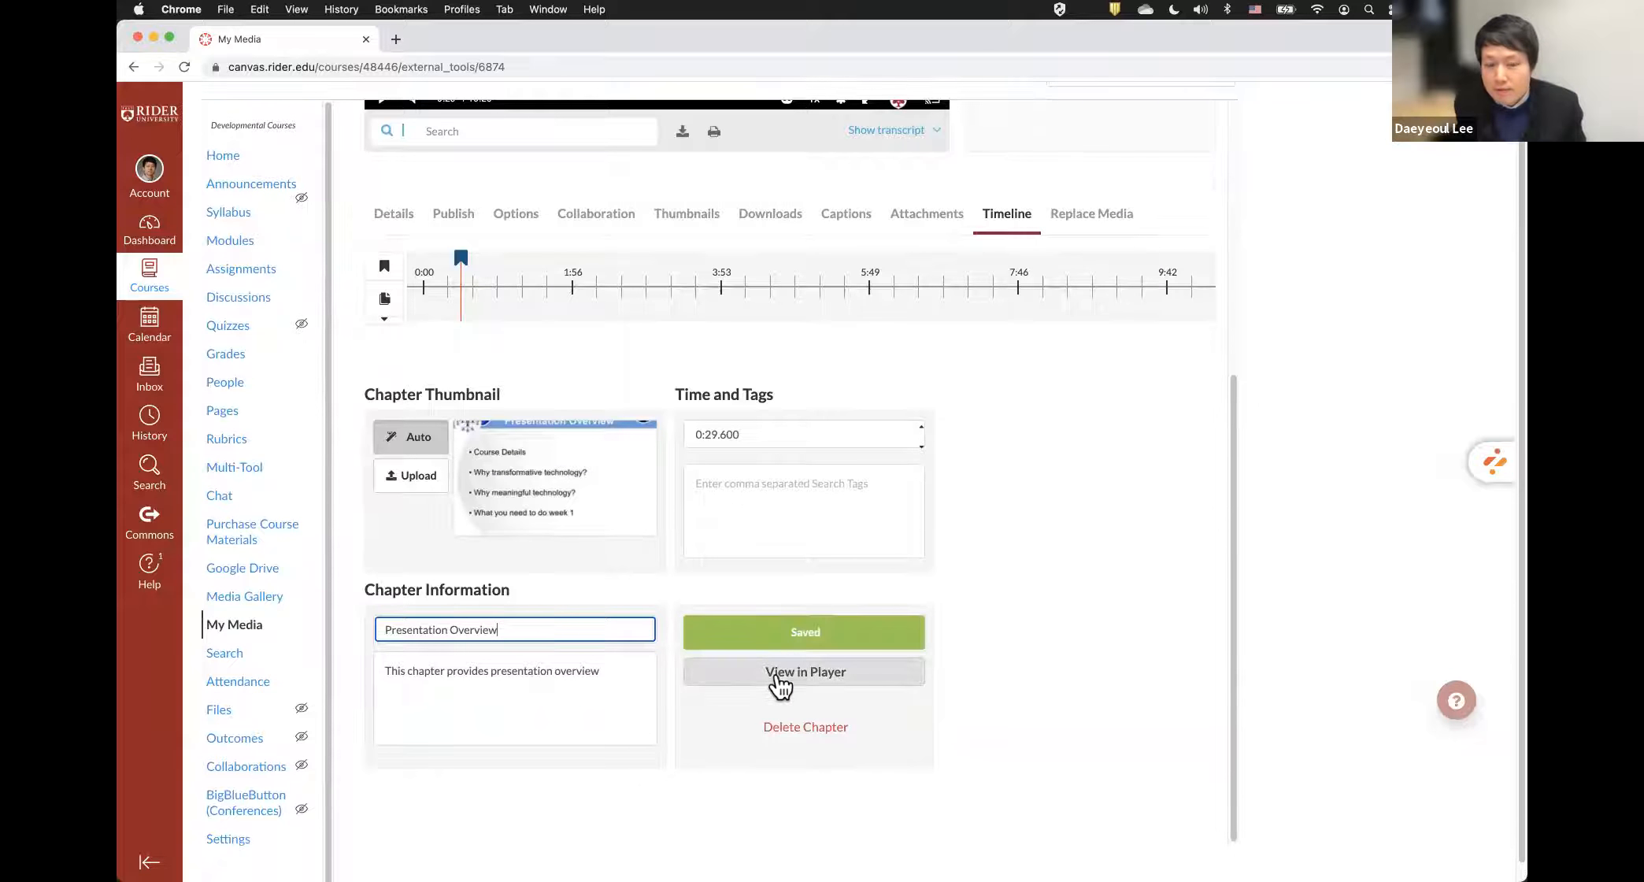
pyautogui.click(778, 677)
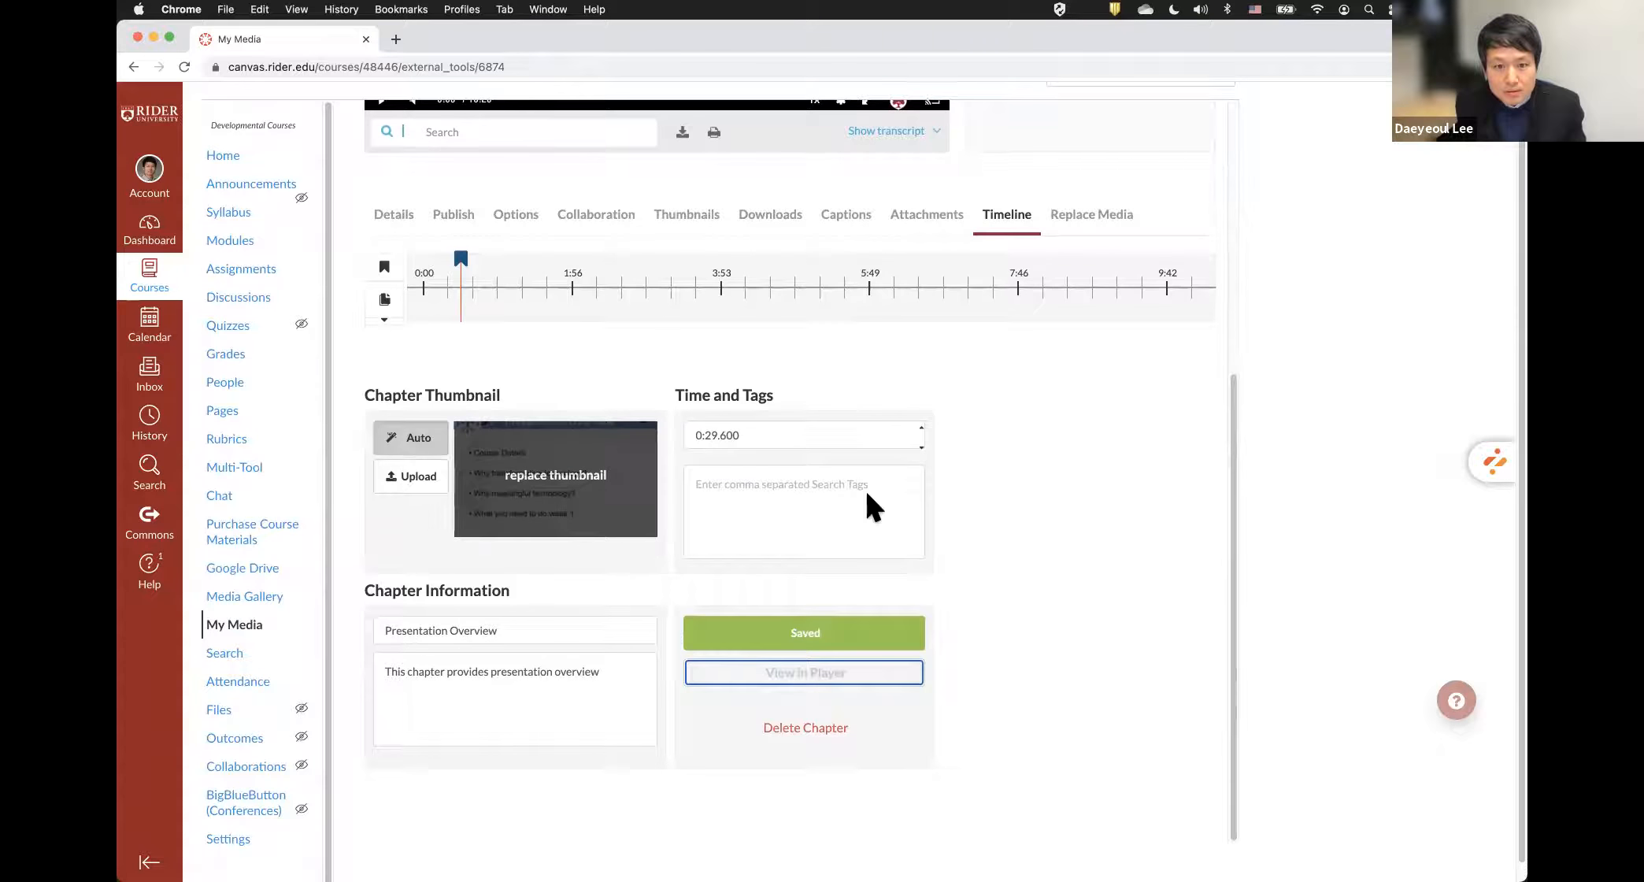
pyautogui.scroll(10, 874, 504)
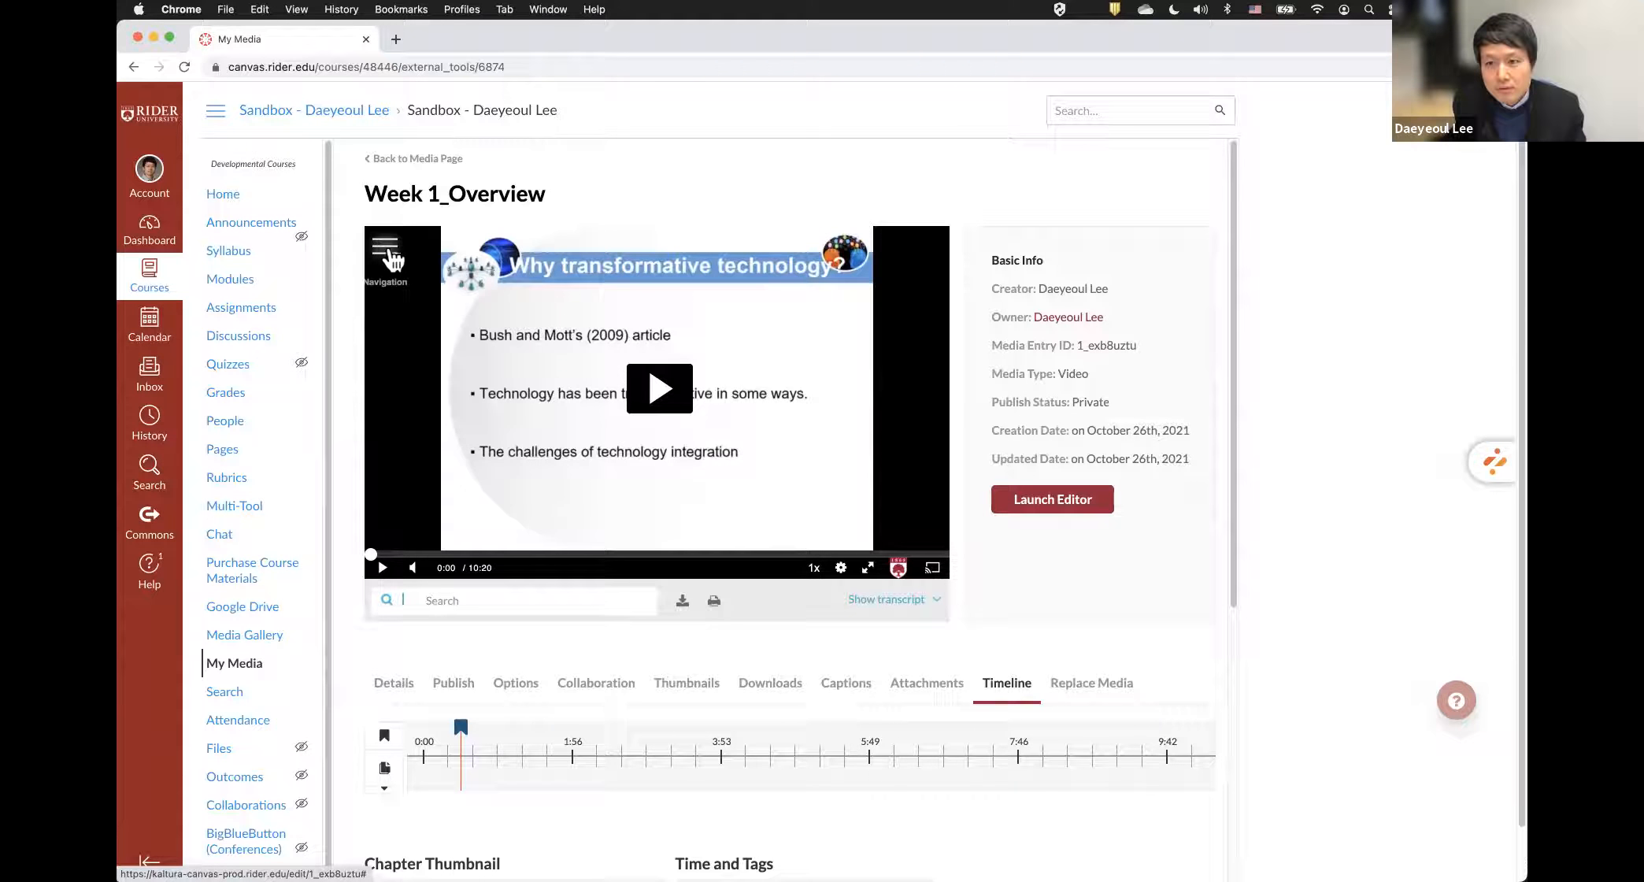
pyautogui.click(386, 246)
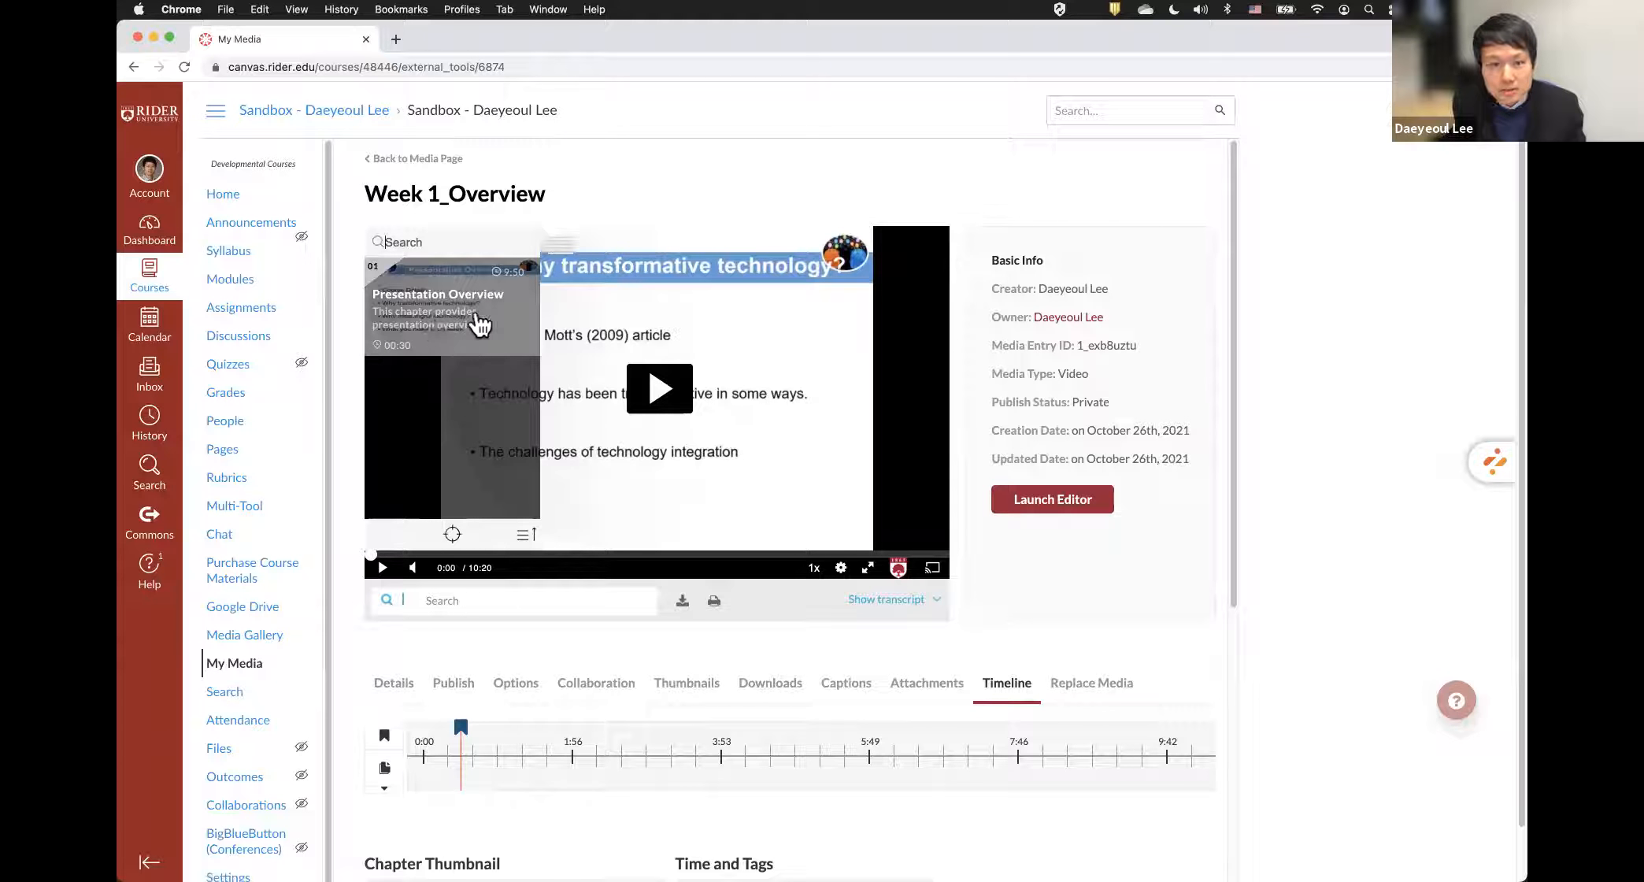
pyautogui.scroll(-1, 478, 325)
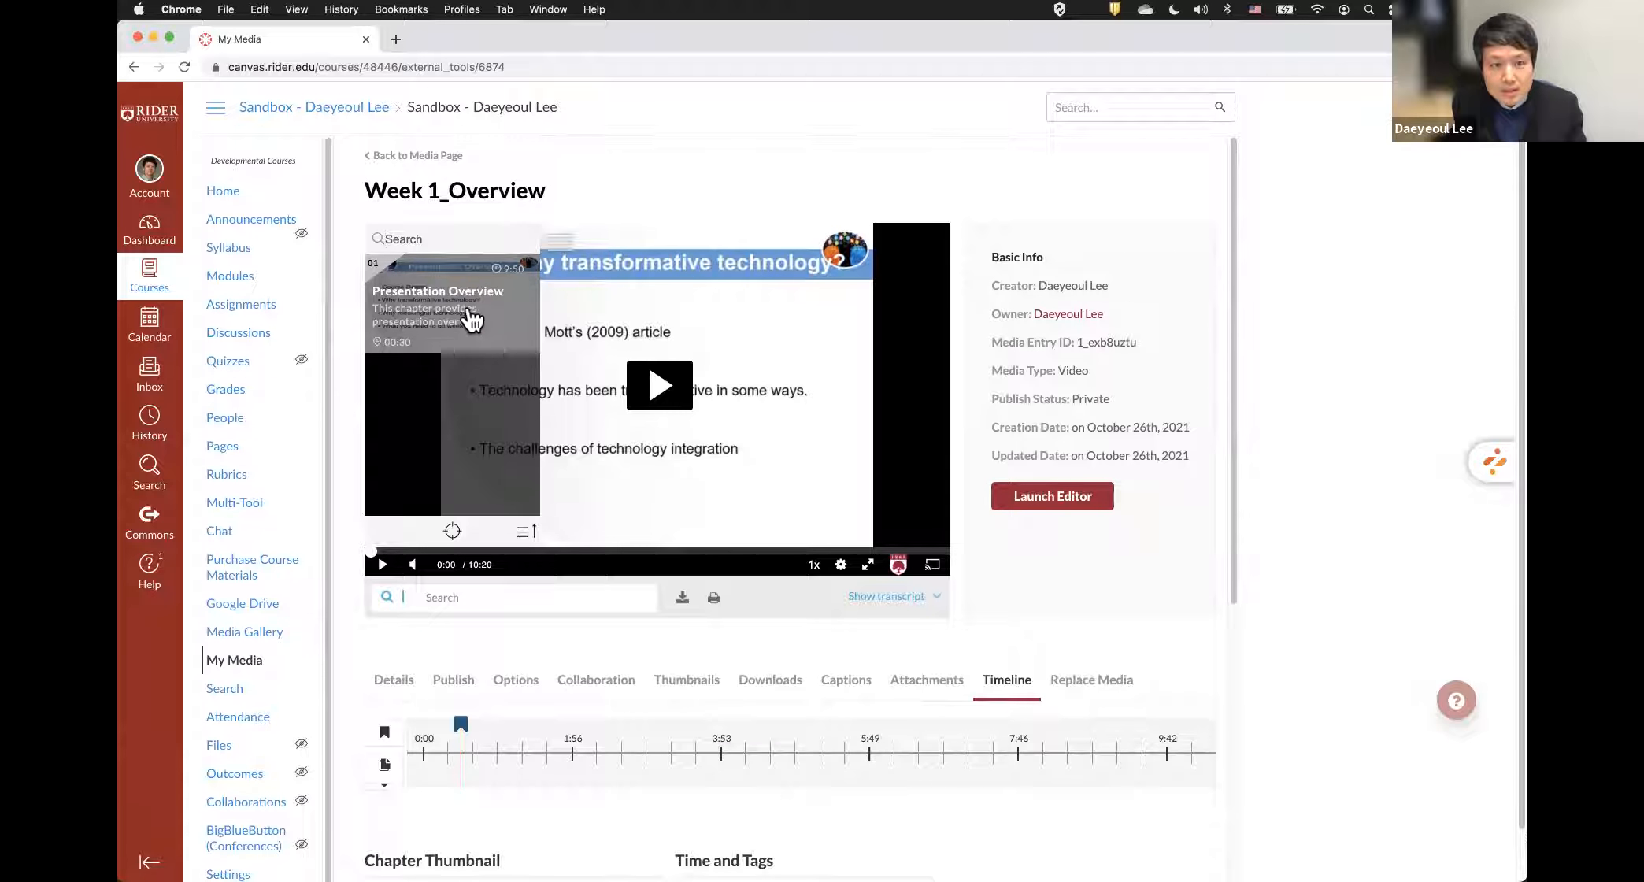
pyautogui.click(471, 318)
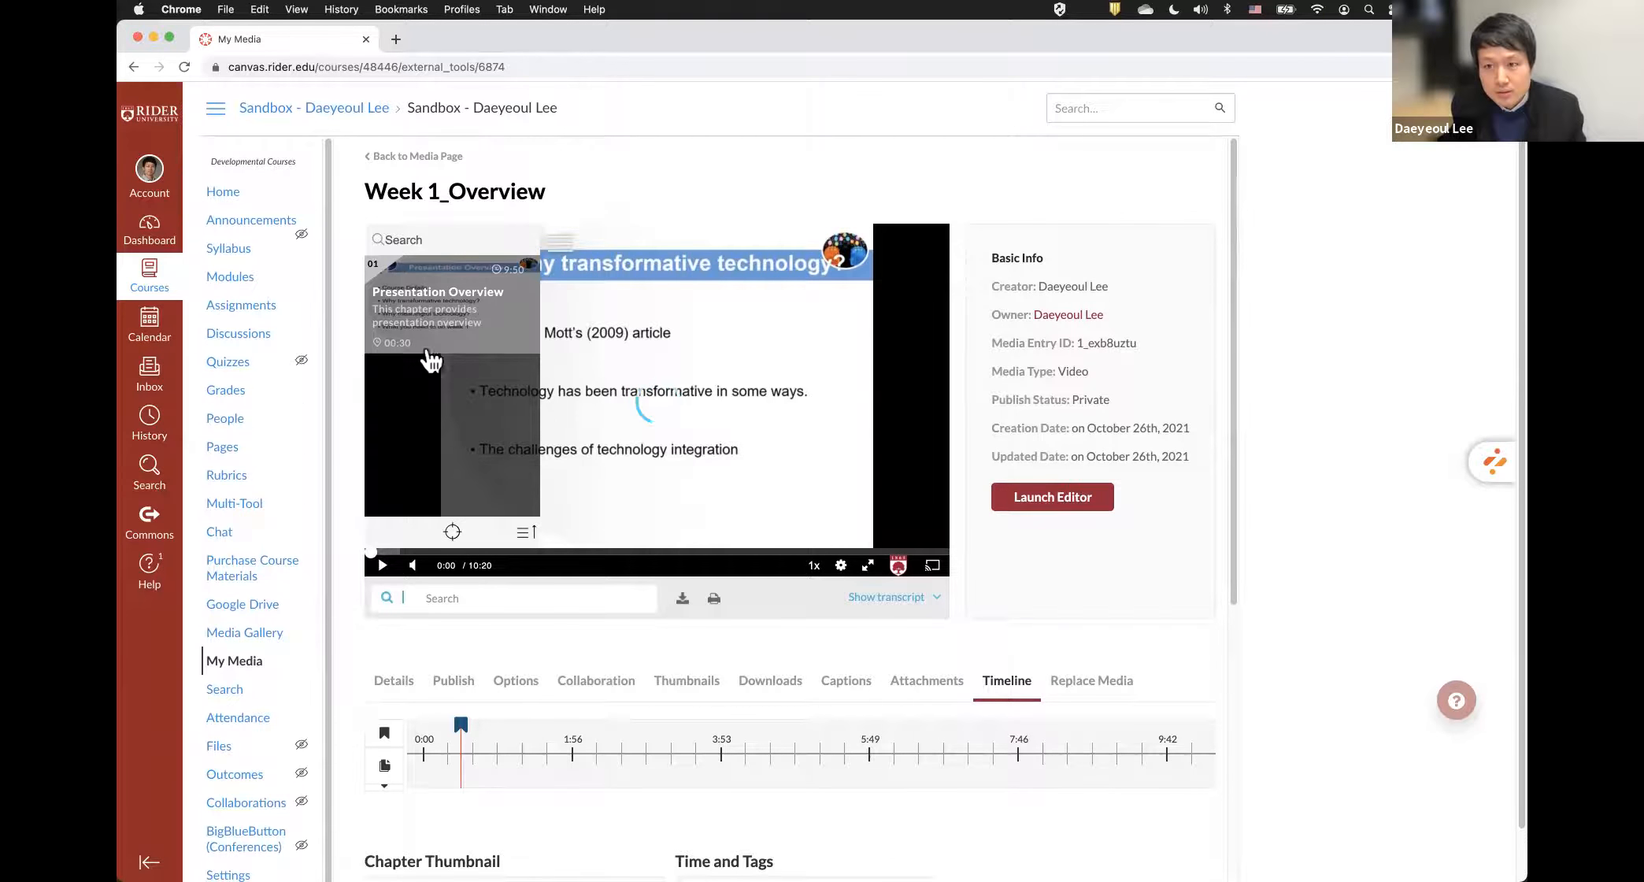
# - Move the video to 2:31 on the Course Details slide and start a new chapter
pyautogui.scroll(-3, 550, 406)
pyautogui.scroll(3, 549, 409)
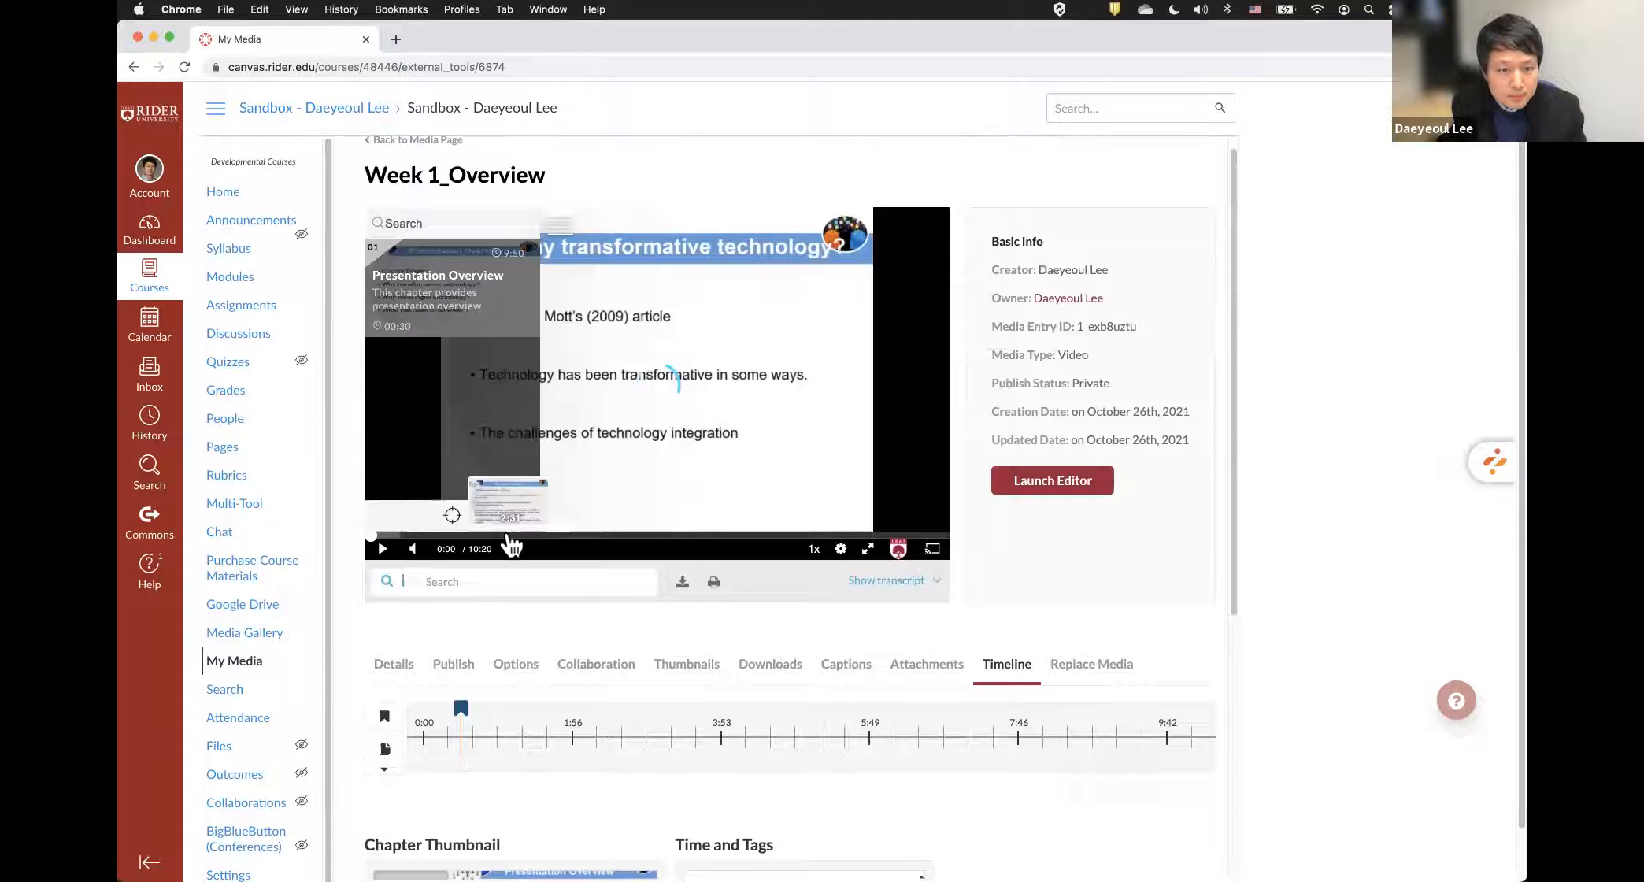
pyautogui.click(508, 534)
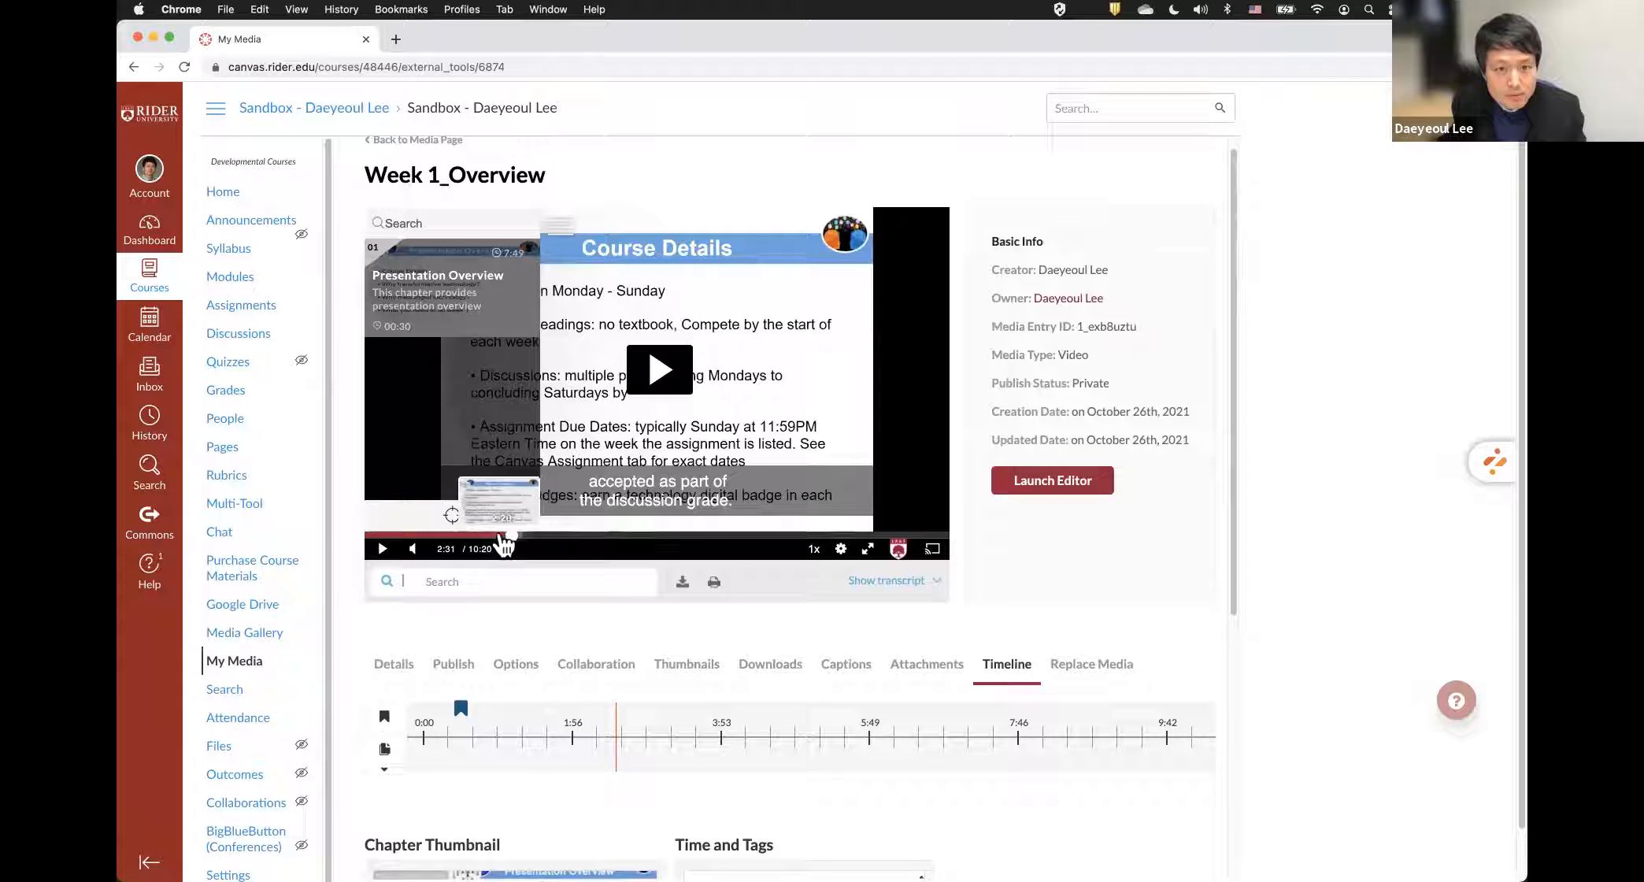
pyautogui.scroll(-3, 512, 543)
pyautogui.click(385, 495)
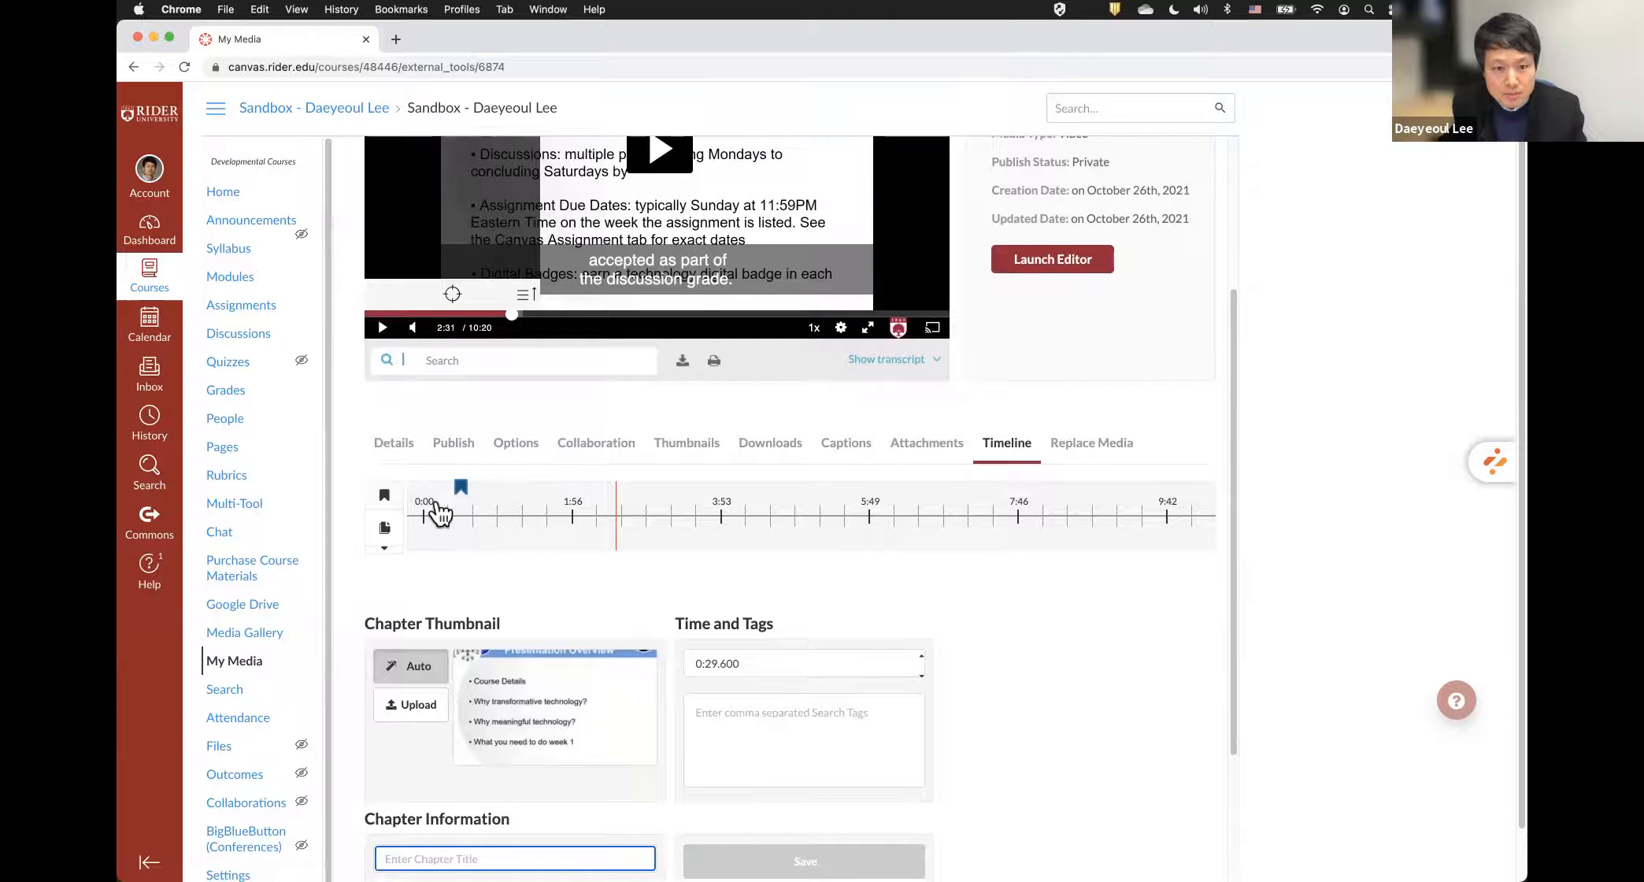
# - Title the new chapter "Course Details", leave its description empty, and save it
pyautogui.scroll(2, 441, 513)
pyautogui.scroll(-5, 441, 504)
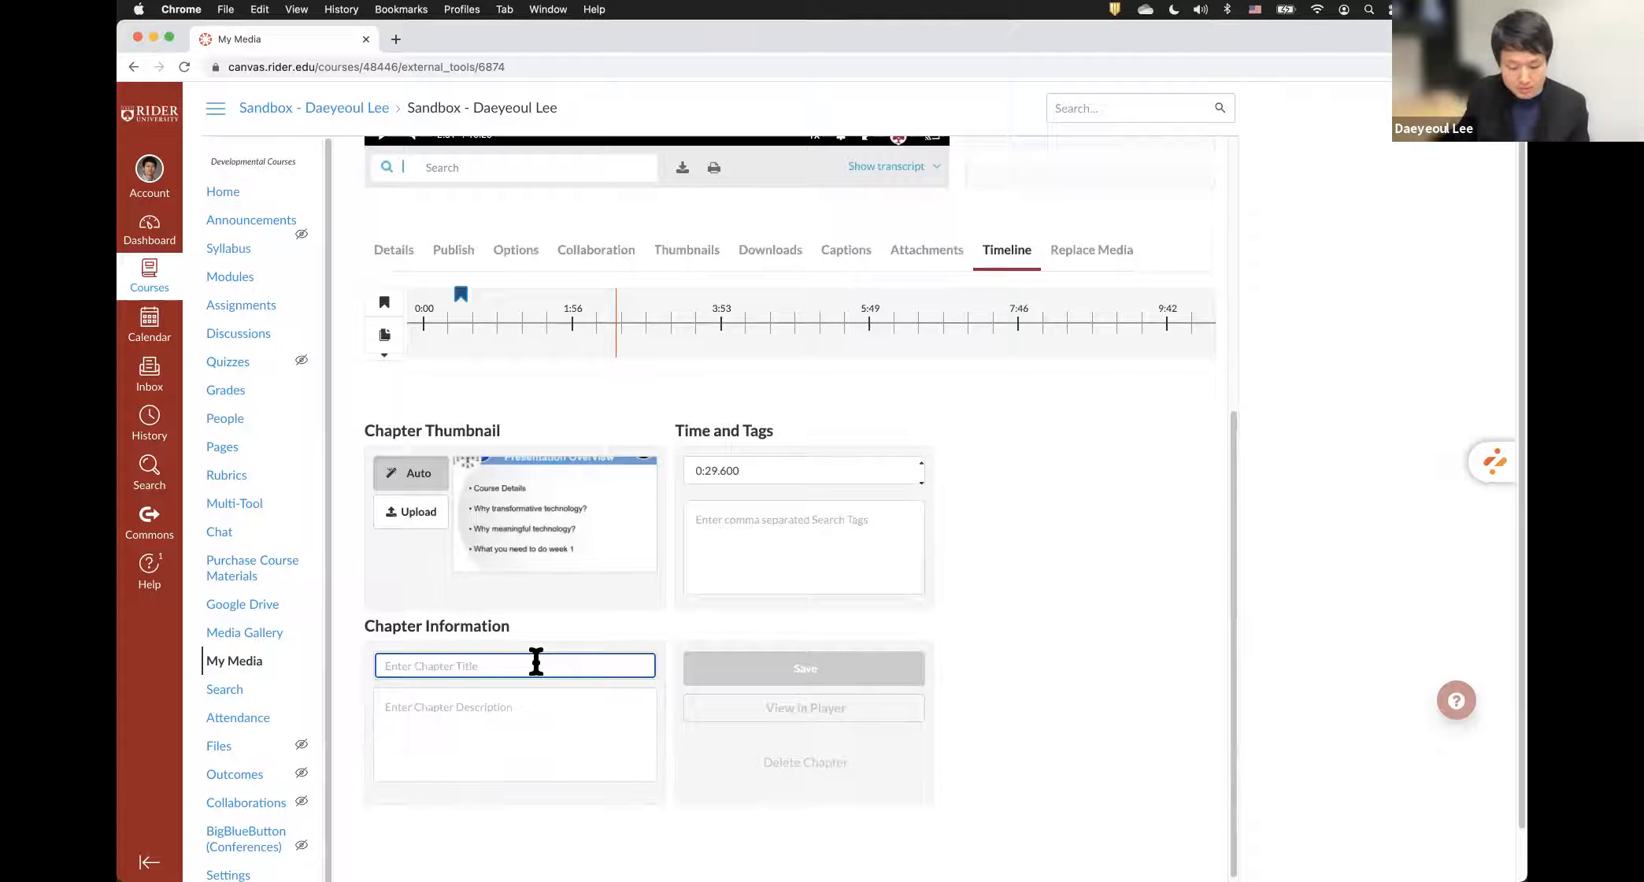
pyautogui.write('Course De')
pyautogui.scroll(1, 535, 709)
pyautogui.click(502, 674)
pyautogui.click(504, 709)
pyautogui.click(725, 687)
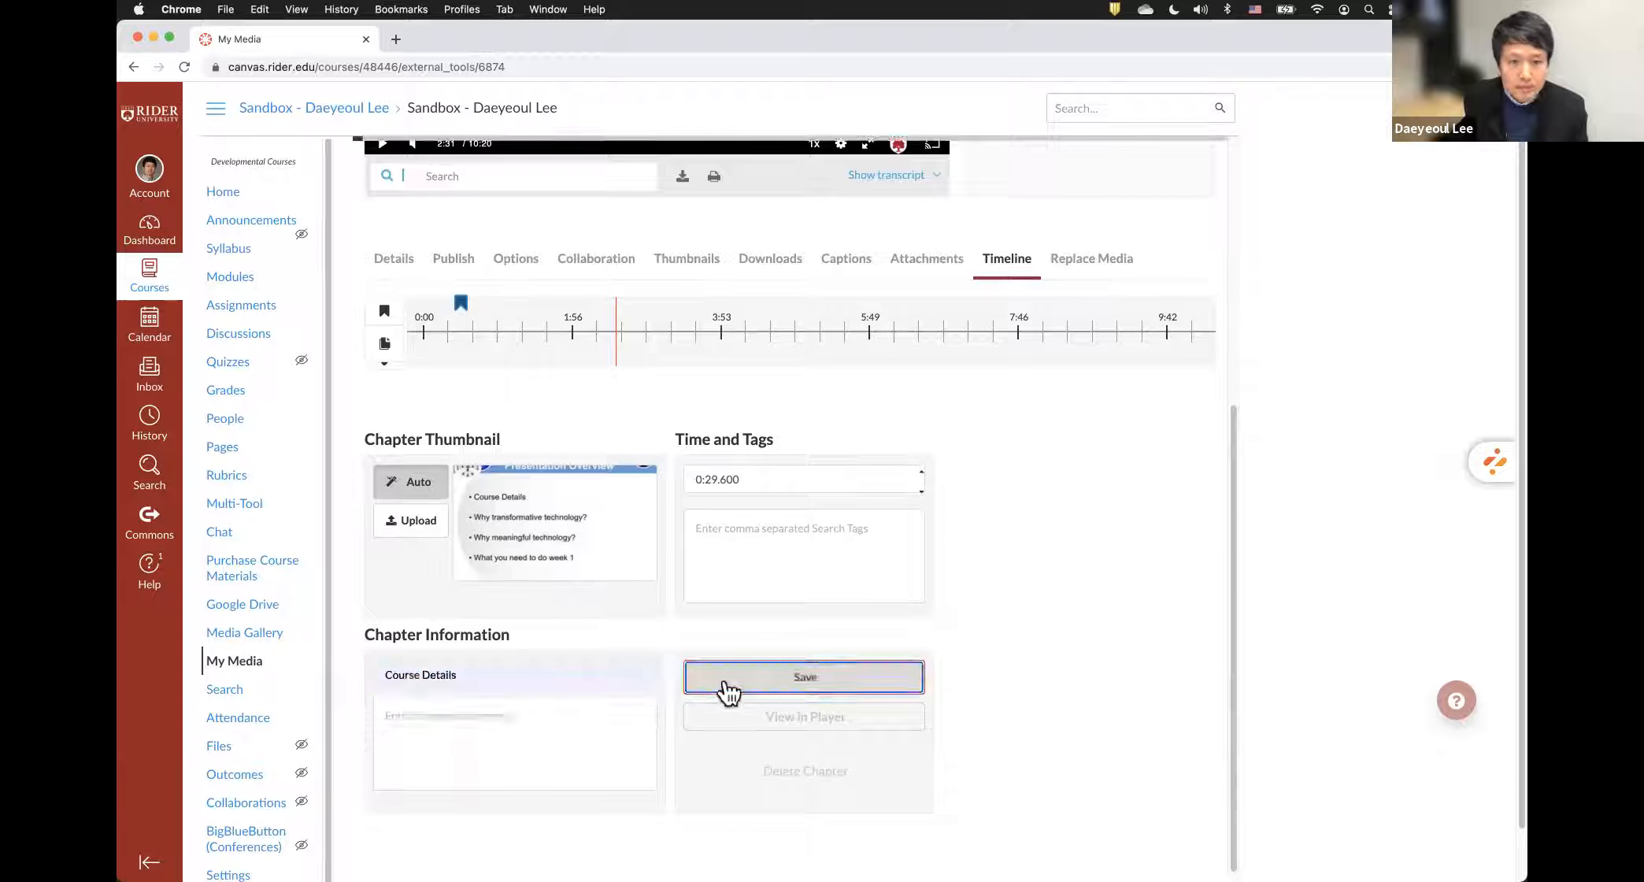
# - Refresh the player with the saved chapters and go to Course Details from the chapter navigation
pyautogui.scroll(6, 725, 691)
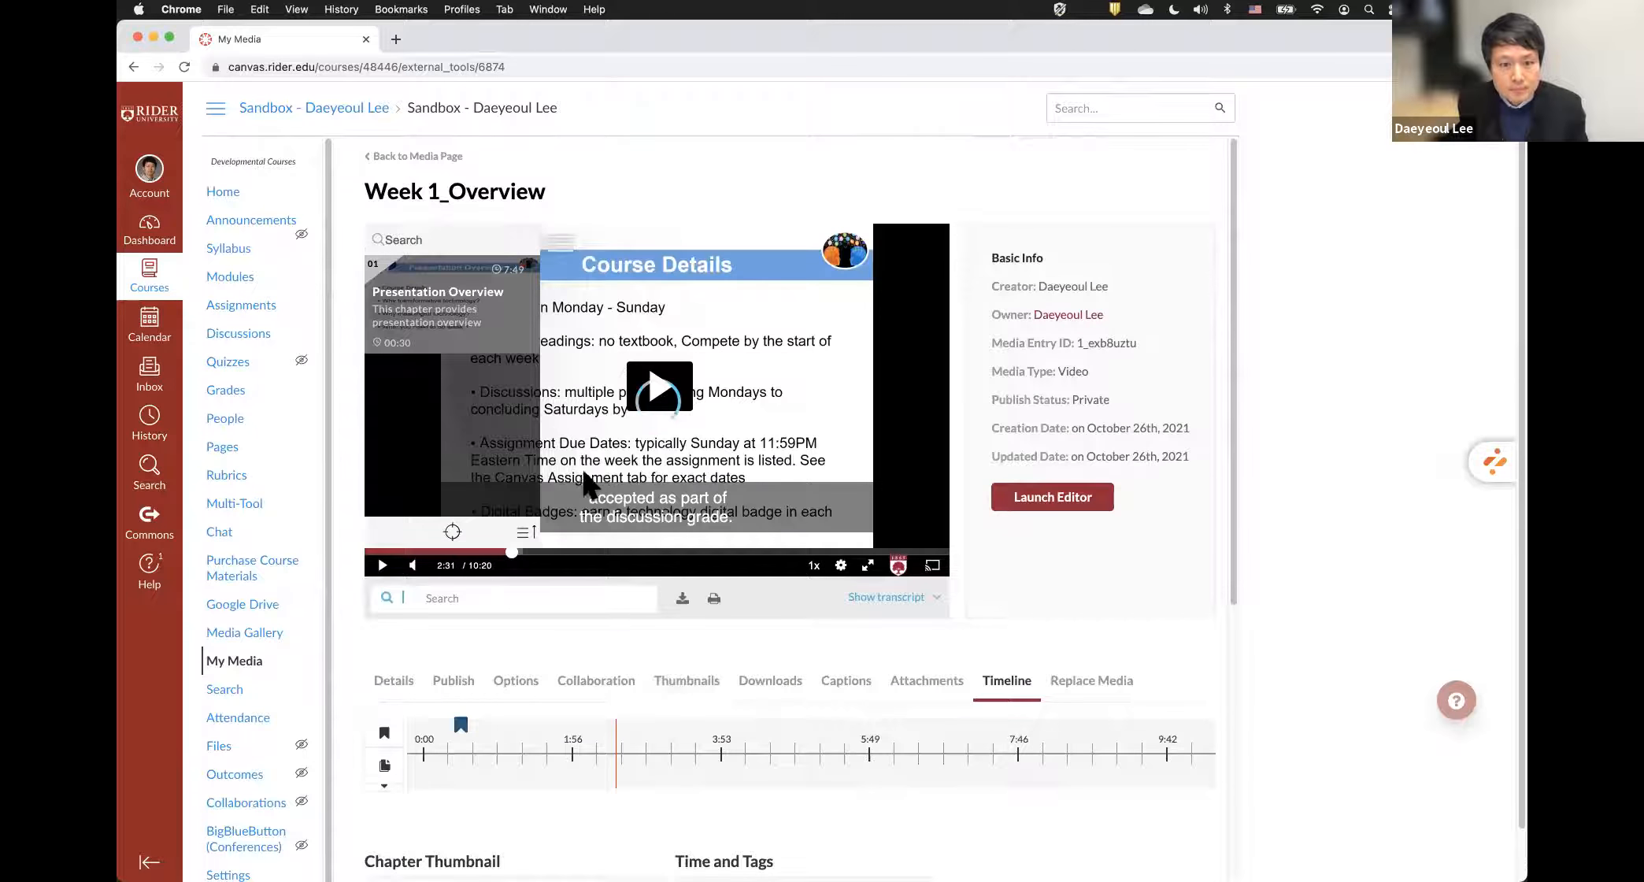
pyautogui.scroll(-6, 623, 558)
pyautogui.click(755, 712)
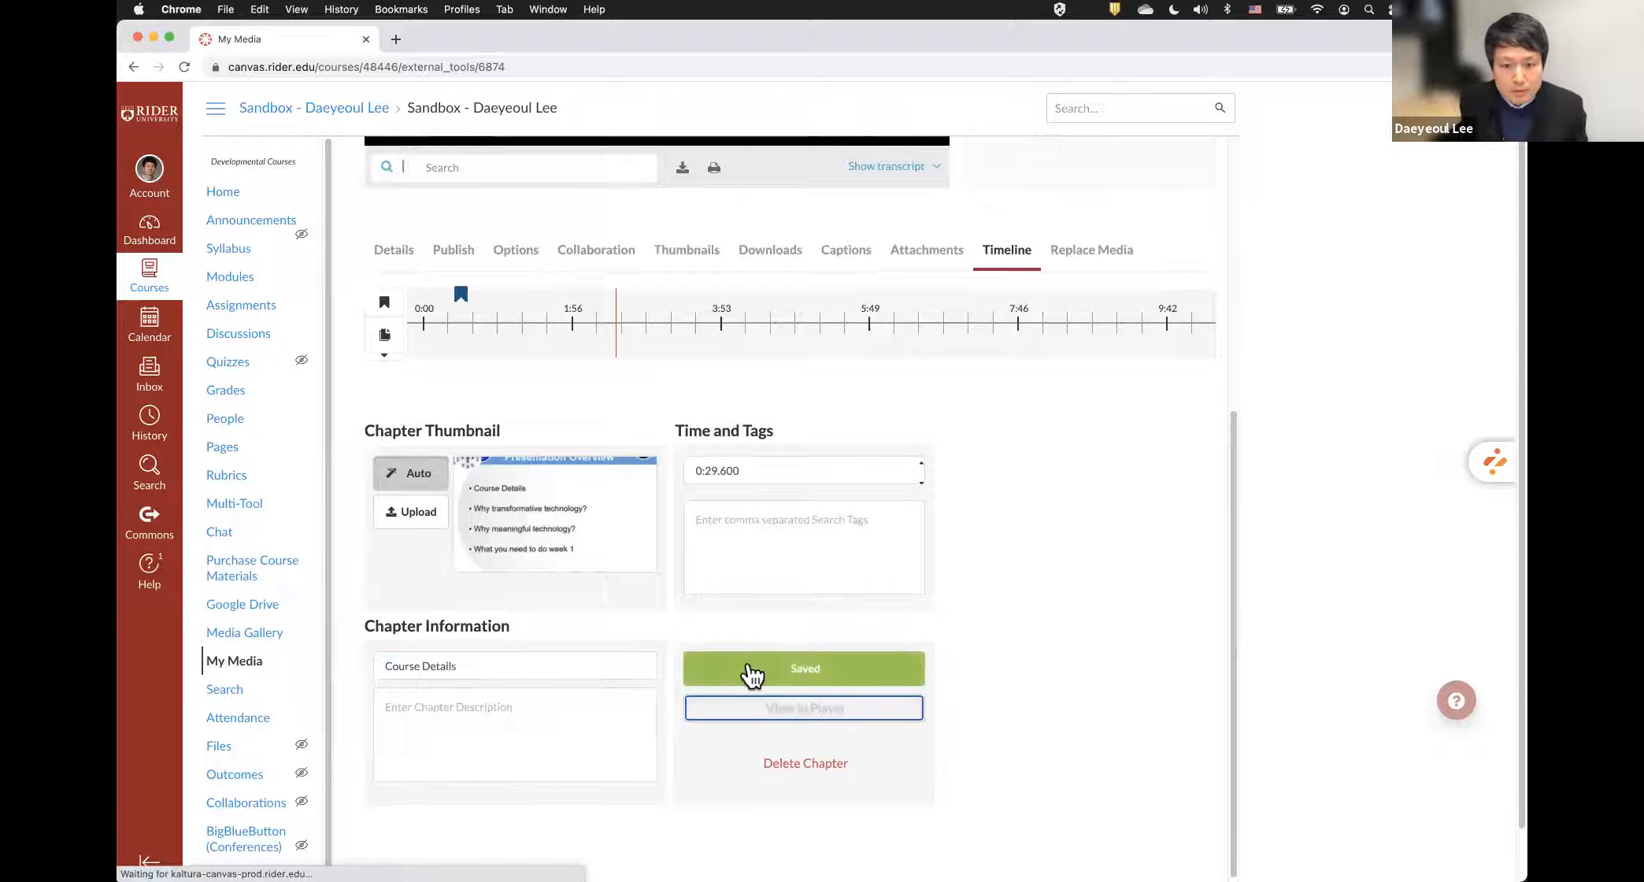
pyautogui.scroll(6, 683, 563)
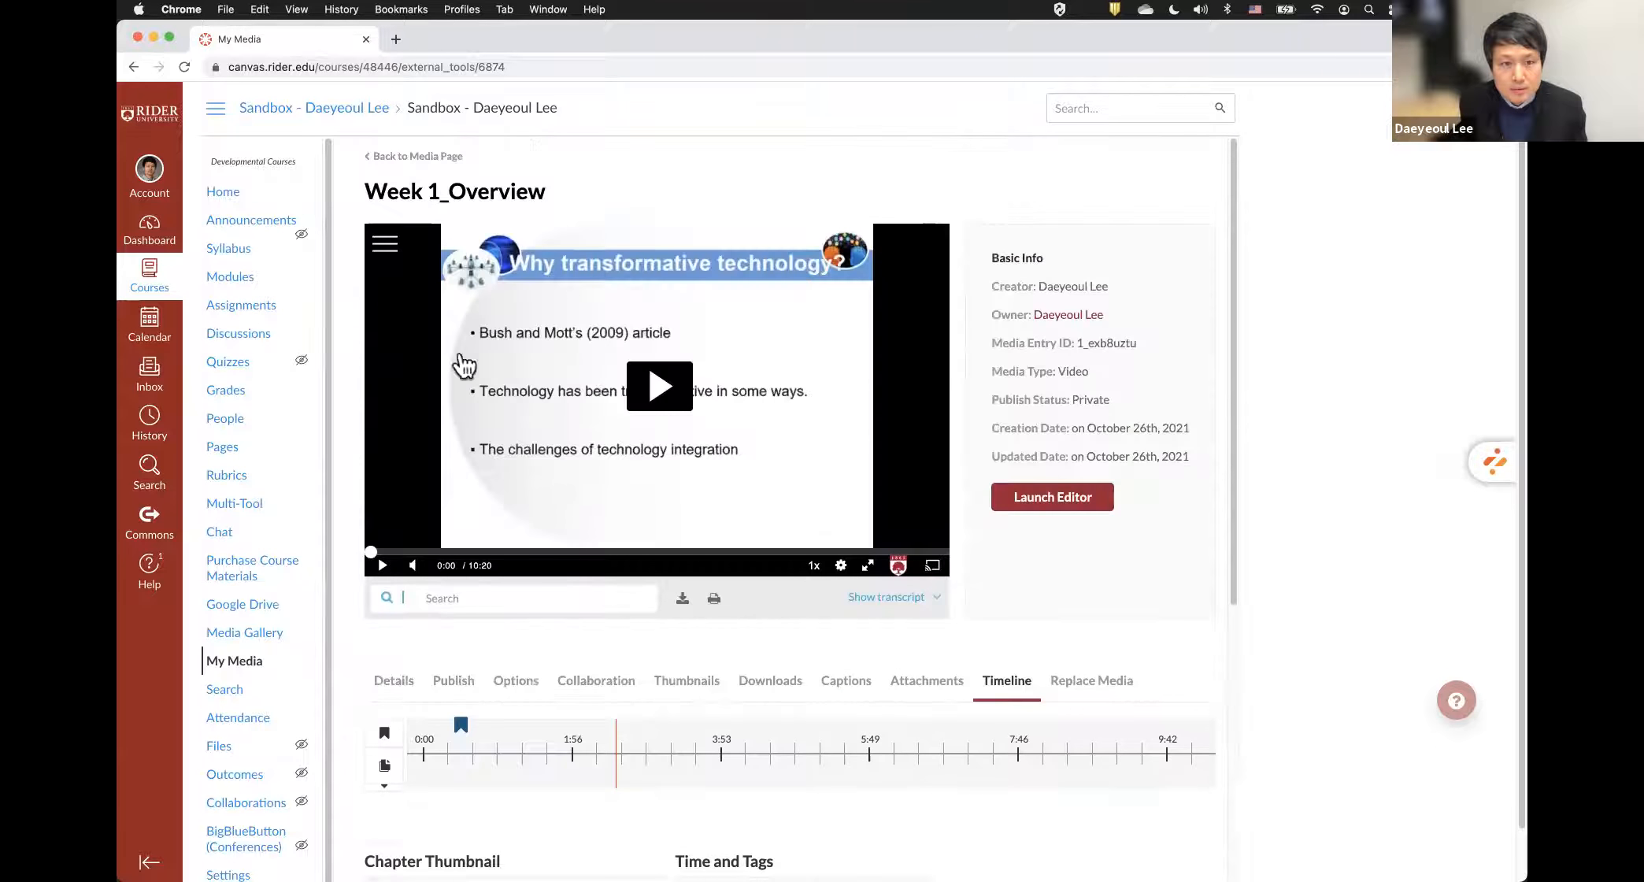
pyautogui.click(394, 253)
pyautogui.click(454, 399)
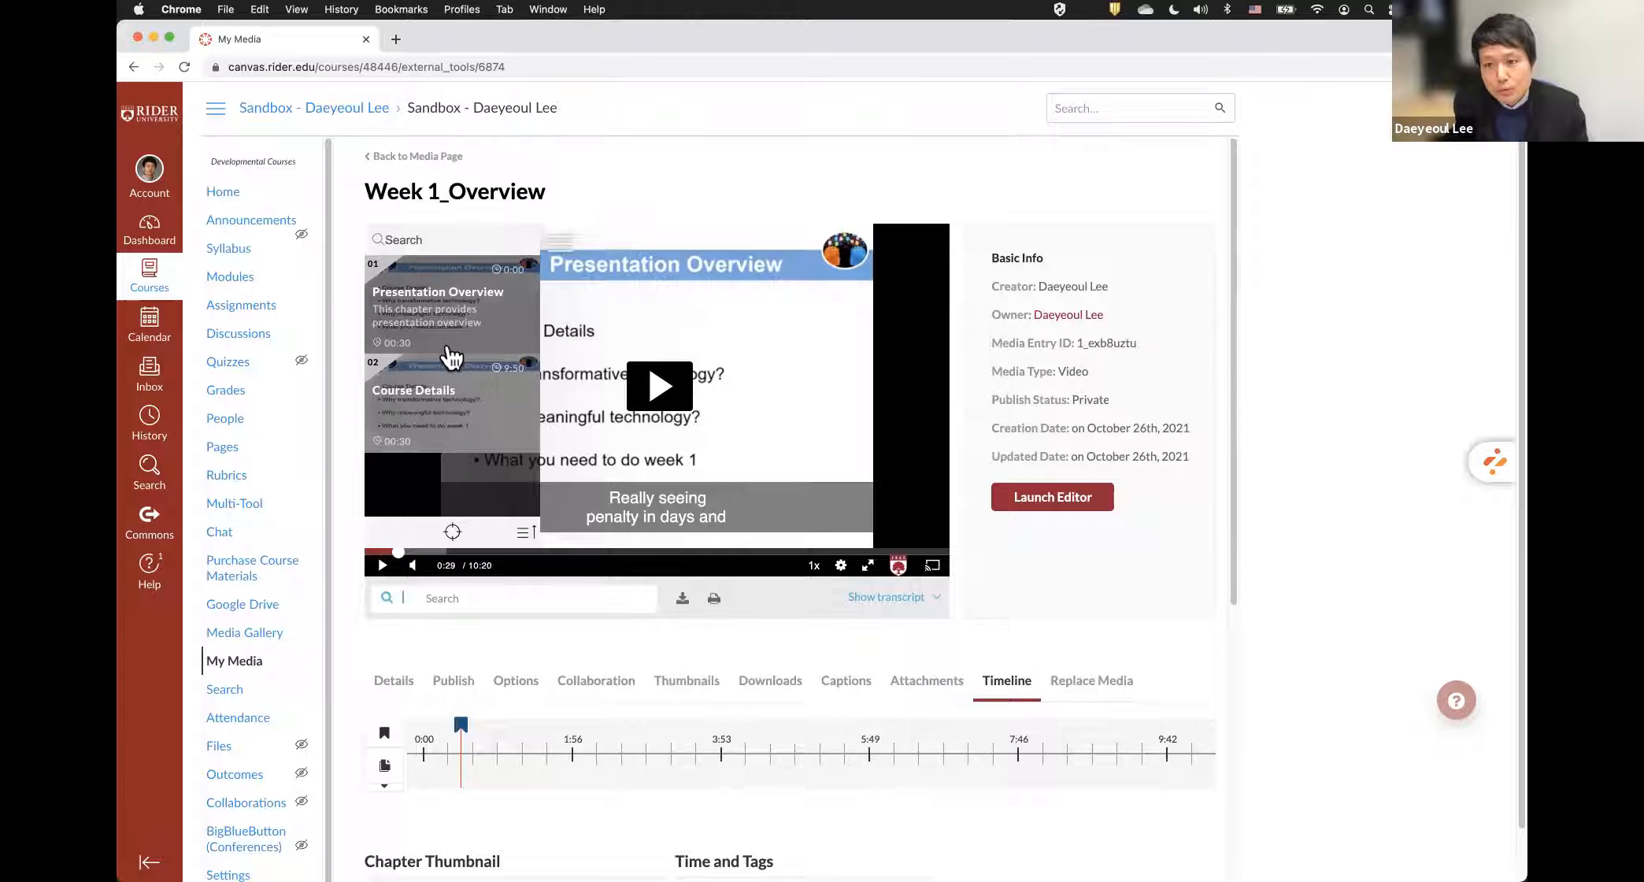
# - Play and scrub the video to locate the change from Course Details to "Why transformative technology?", pausing at 3:28
pyautogui.scroll(-1, 446, 410)
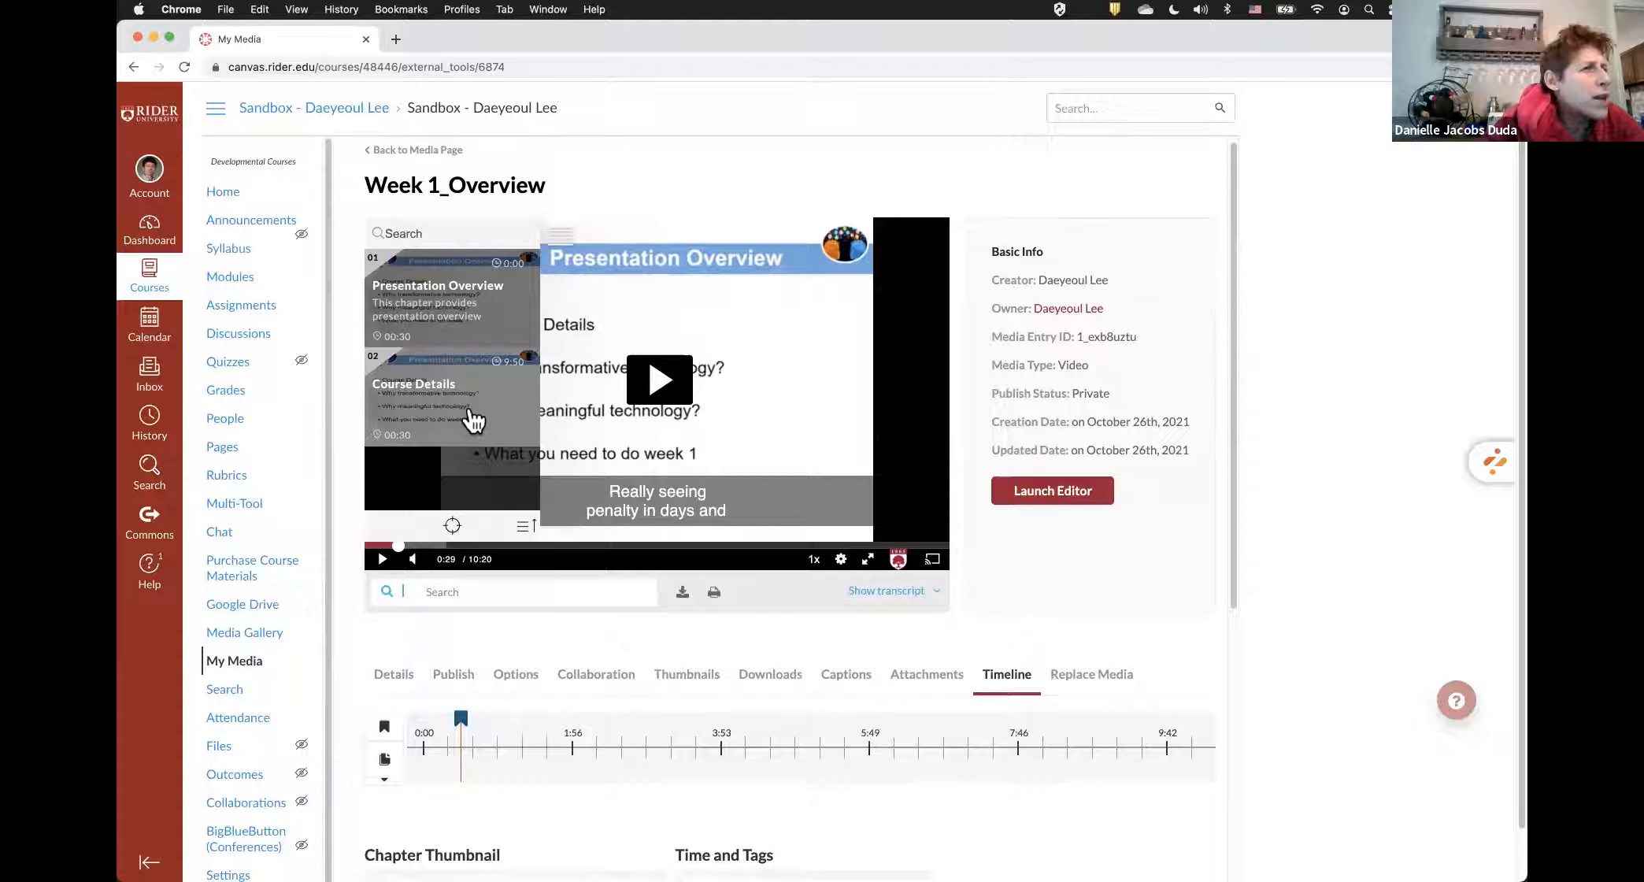
pyautogui.scroll(1, 475, 418)
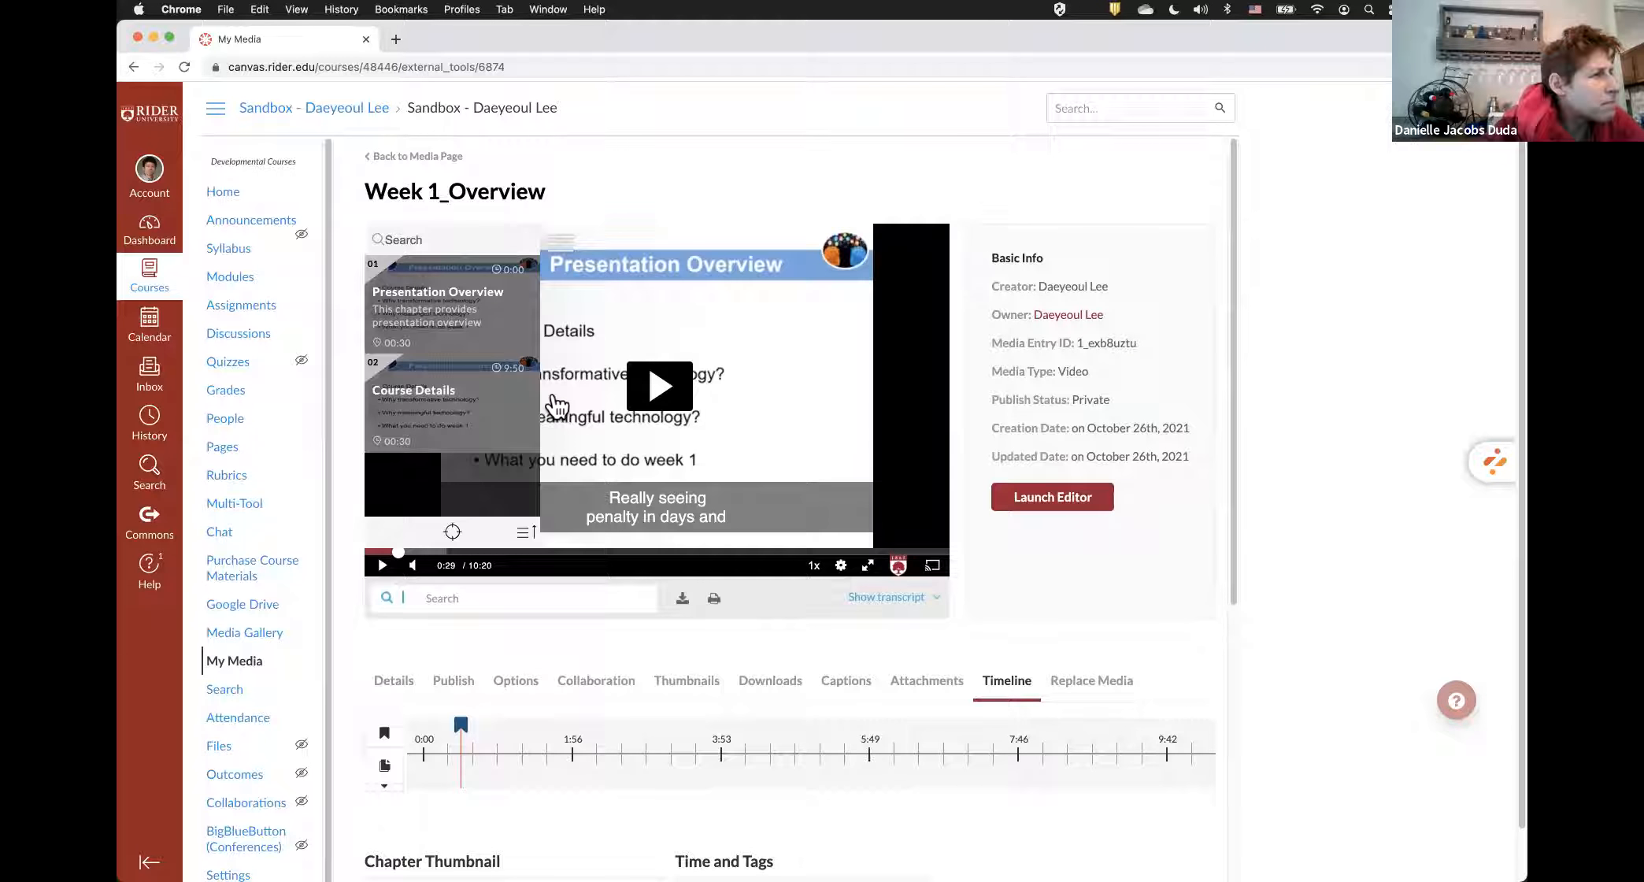
pyautogui.scroll(-1, 558, 407)
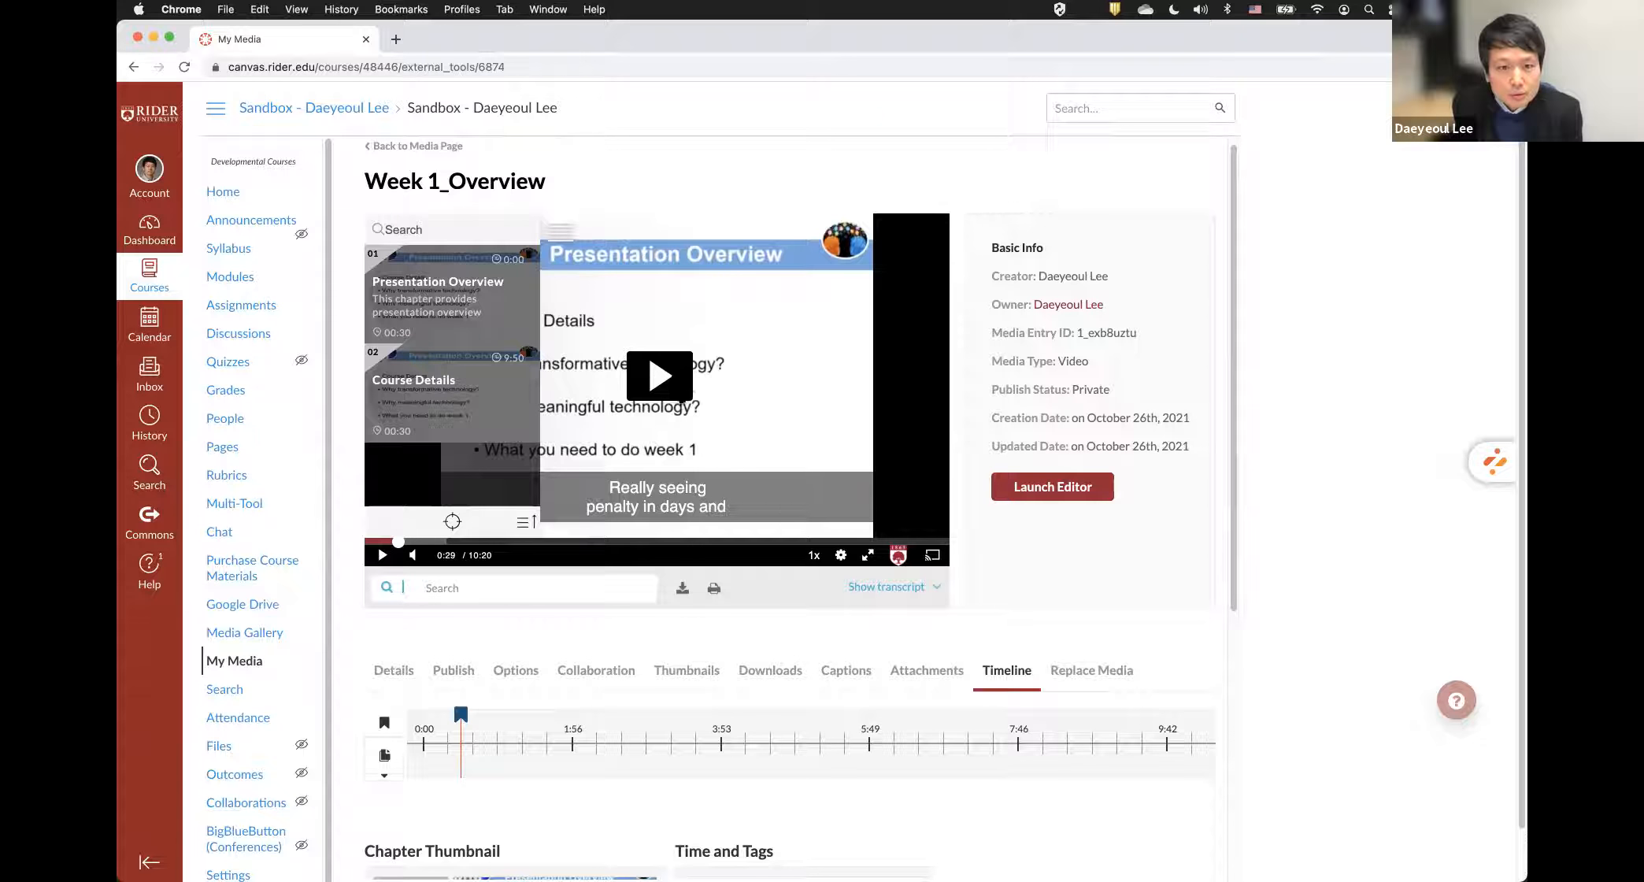
pyautogui.click(660, 375)
pyautogui.click(489, 542)
pyautogui.click(478, 542)
pyautogui.click(499, 543)
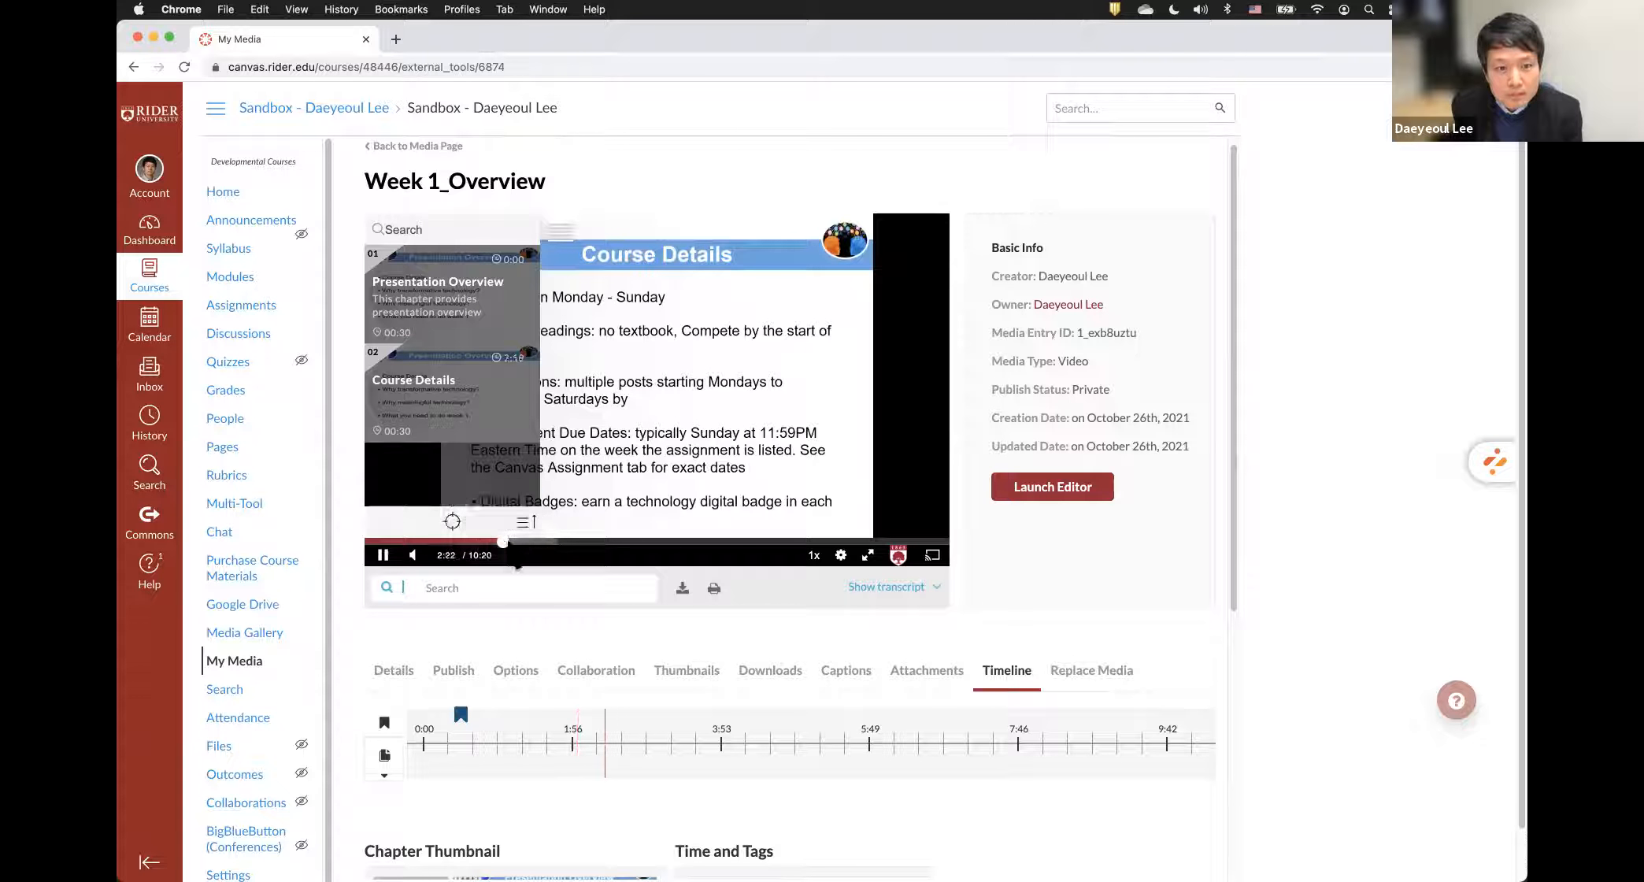
pyautogui.click(557, 541)
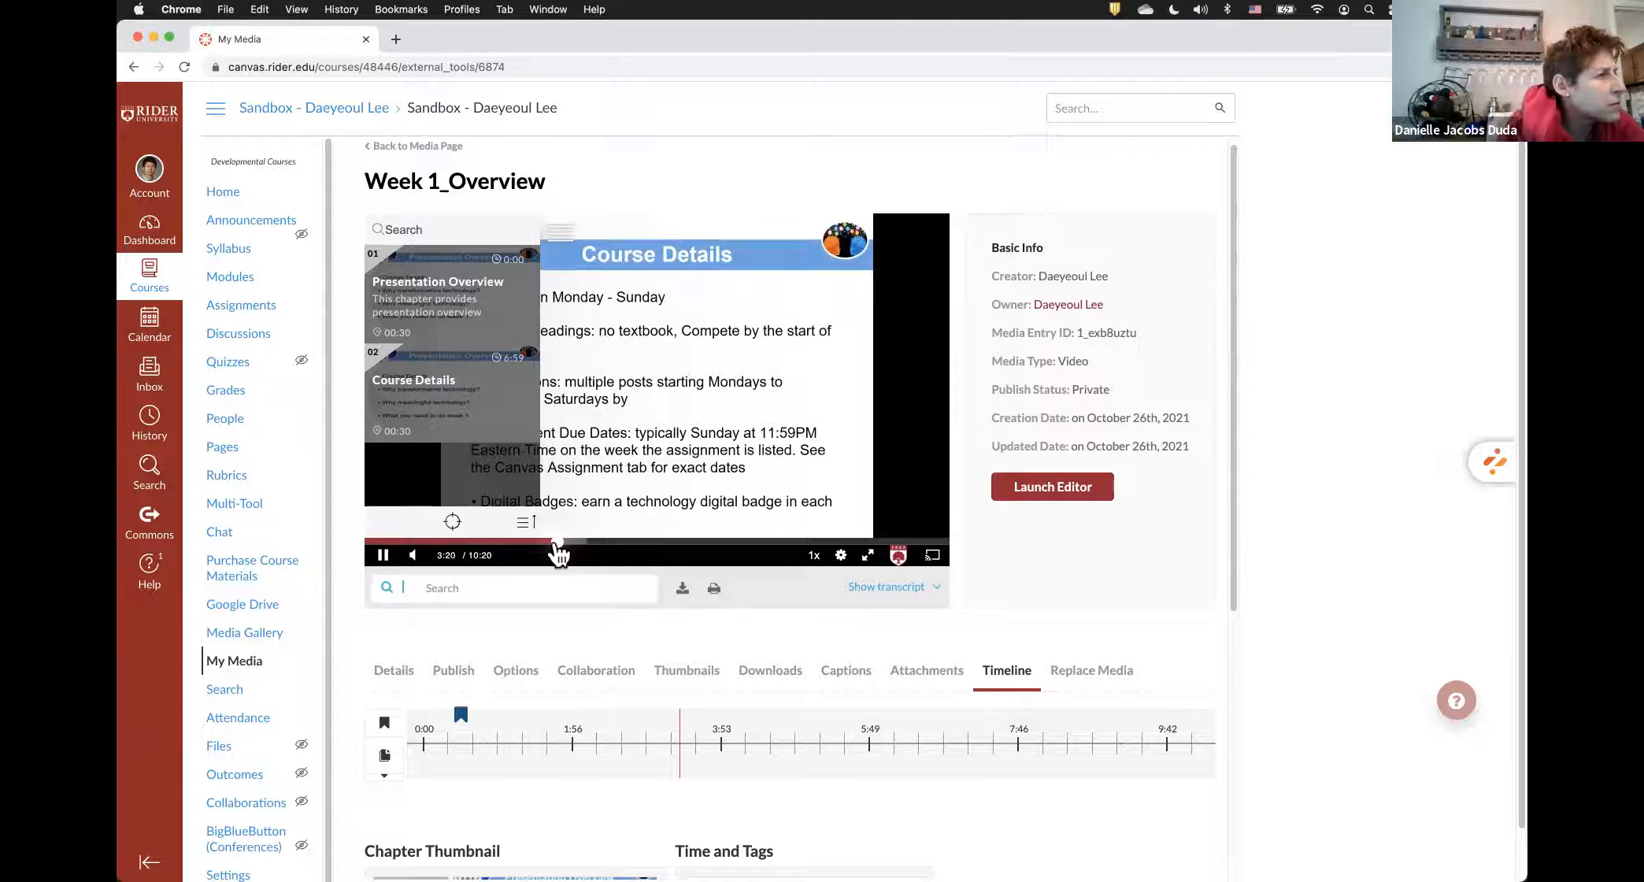
pyautogui.click(559, 542)
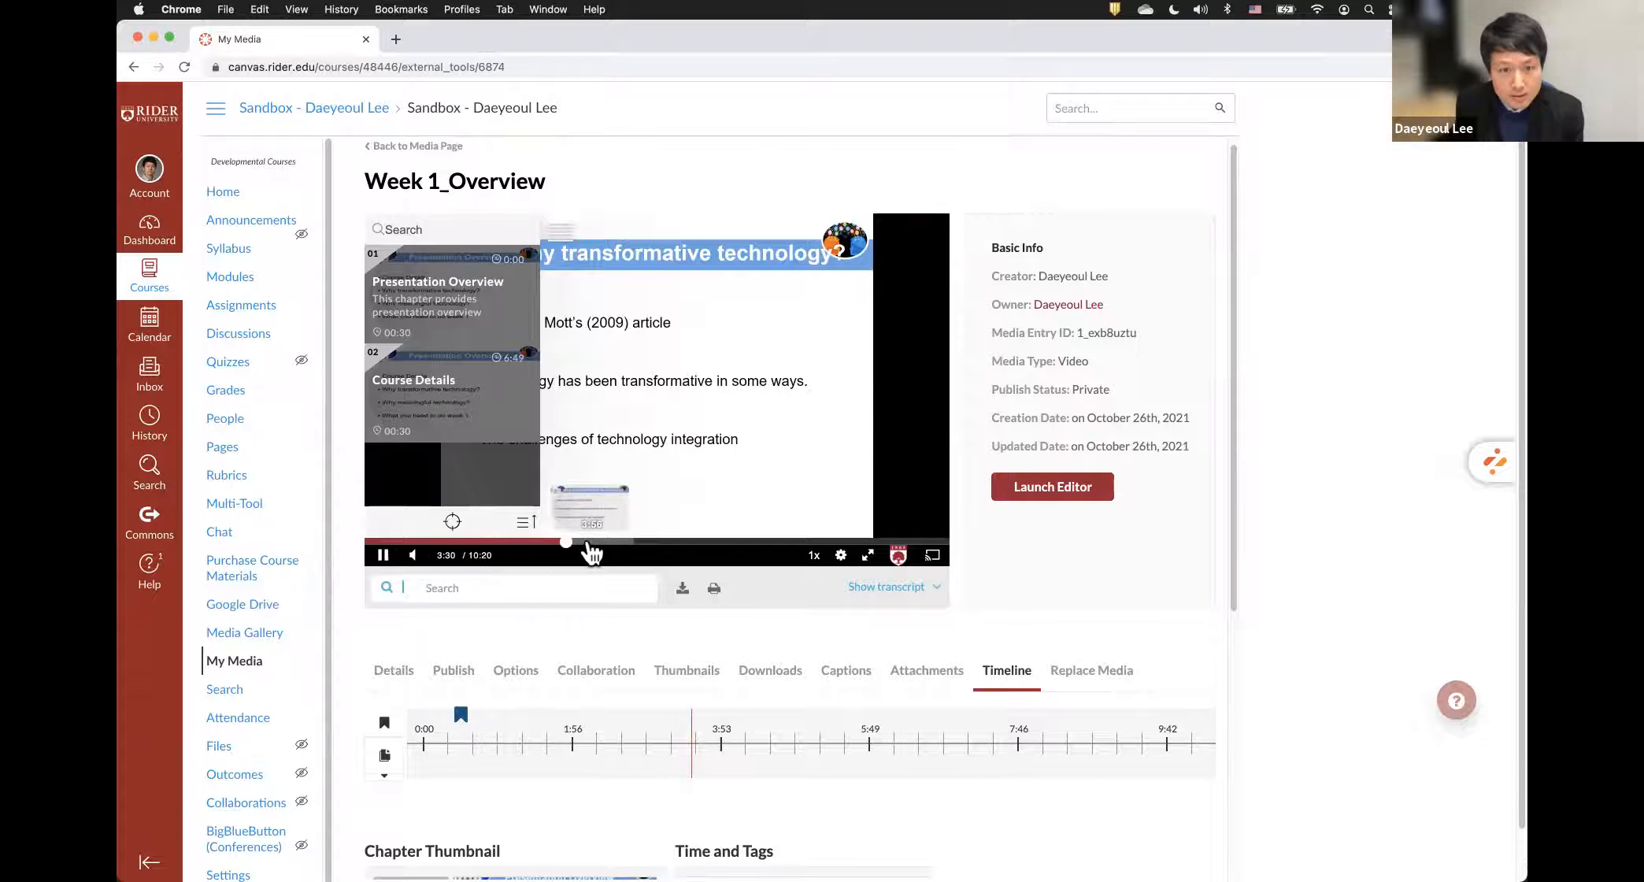
pyautogui.press('Left')
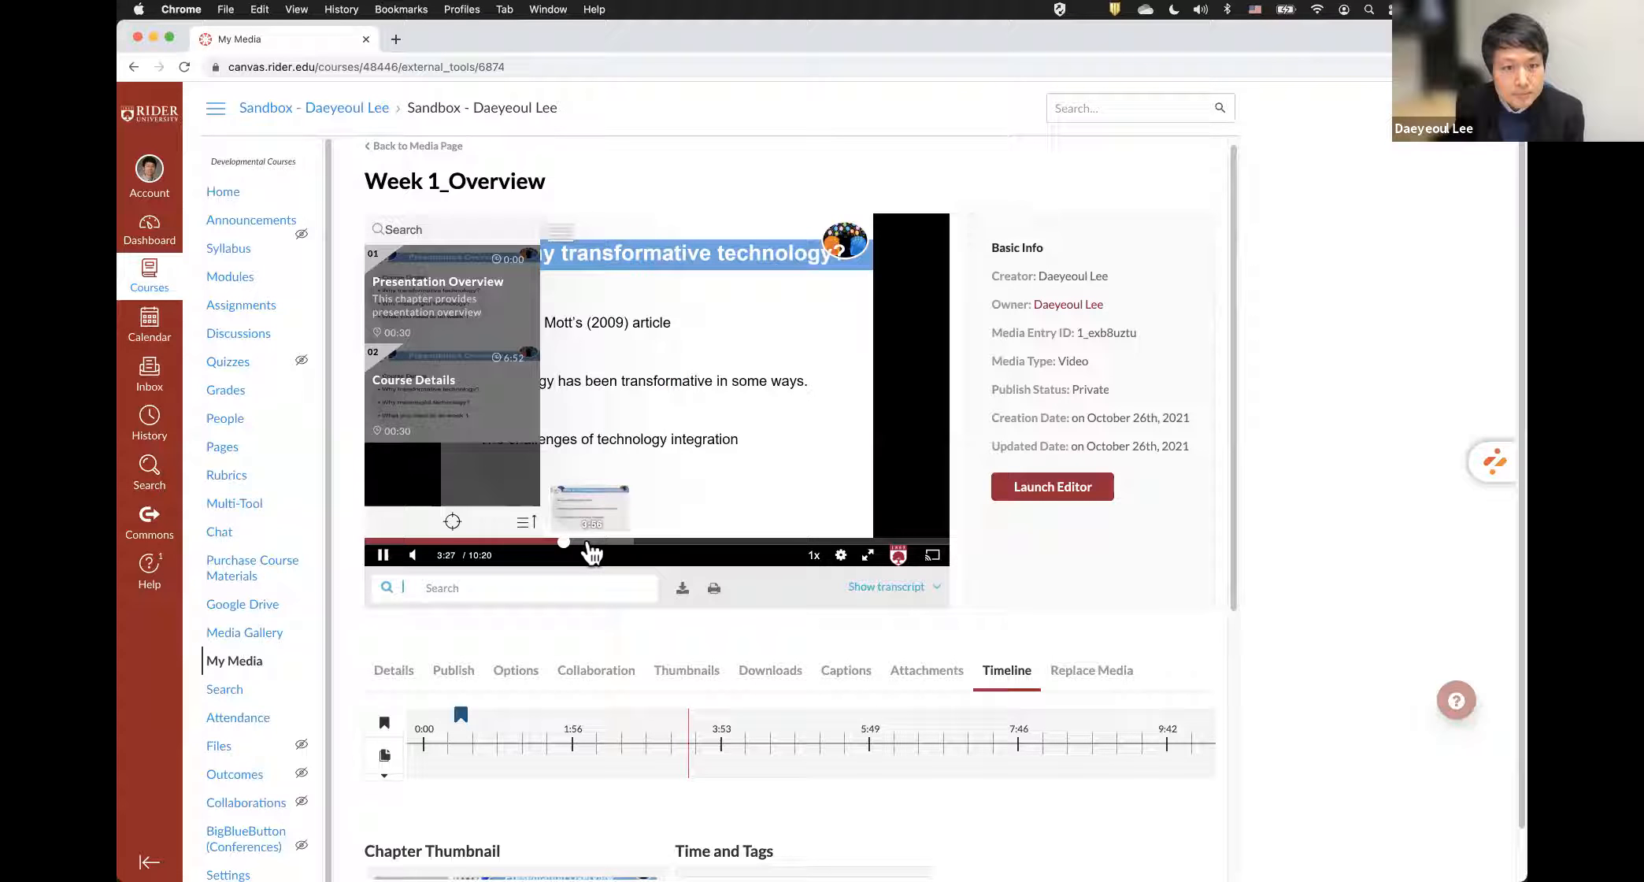
pyautogui.click(551, 542)
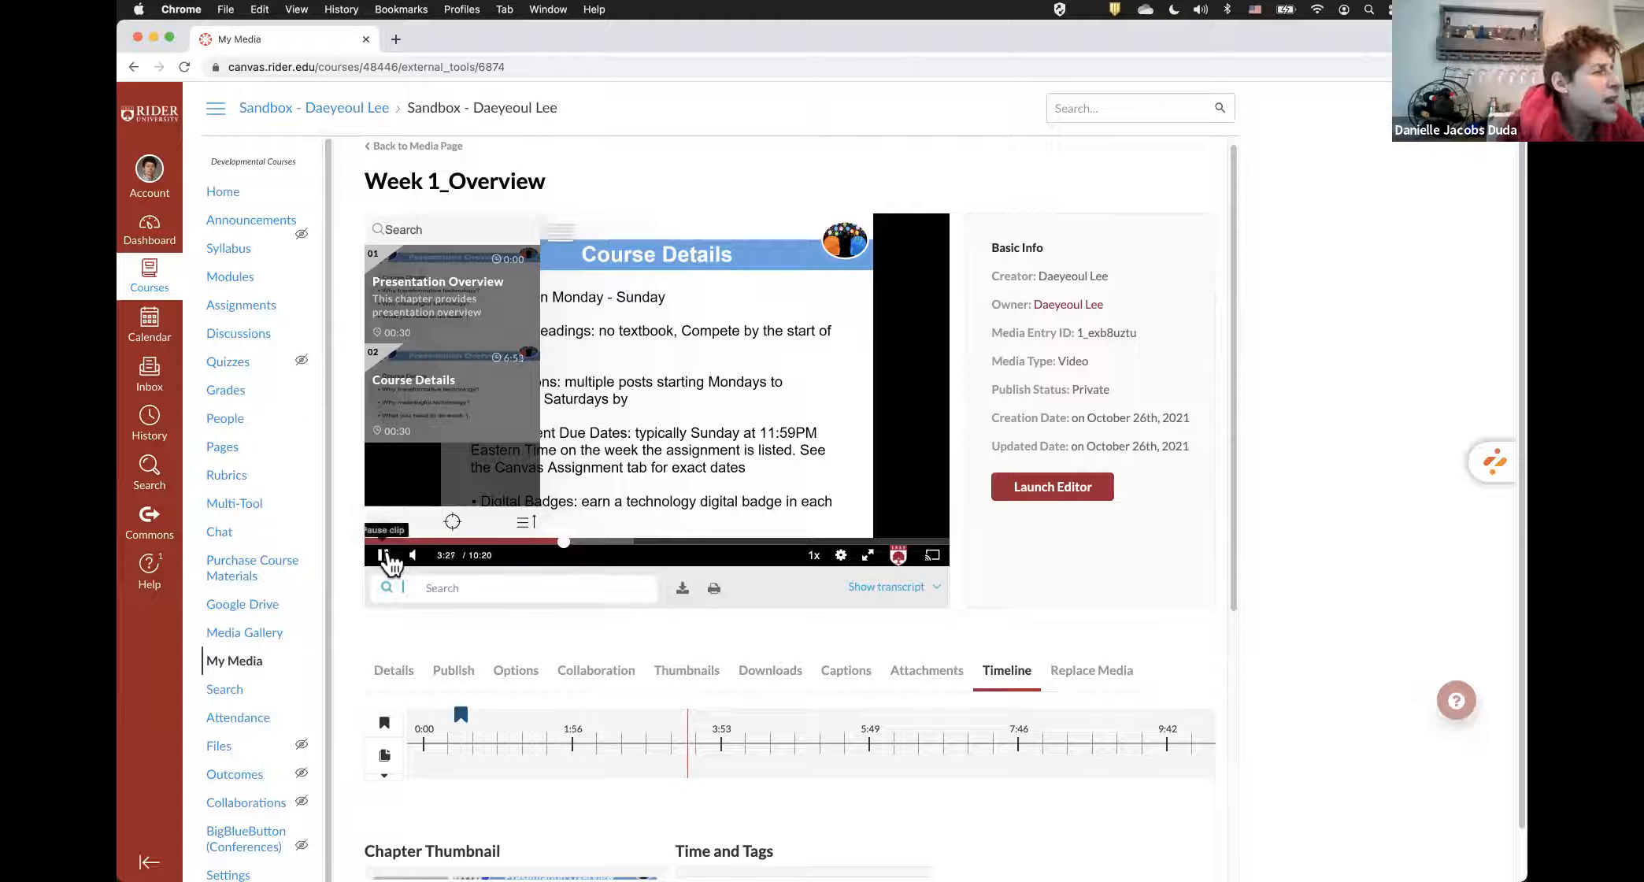
pyautogui.click(383, 556)
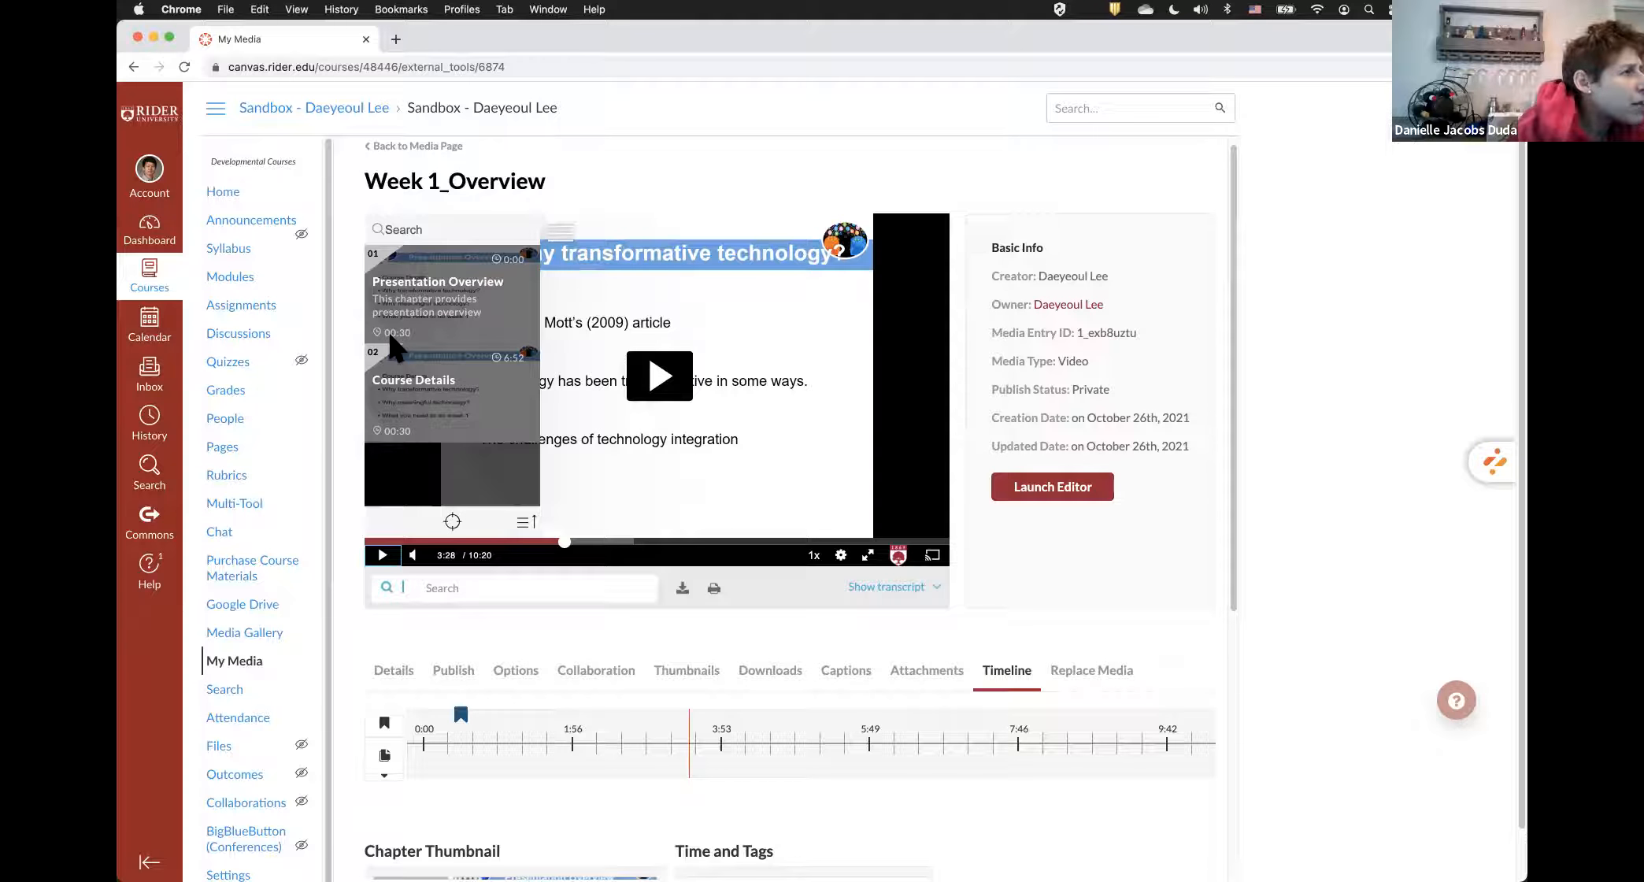
# - Jump to the Presentation Overview chapter from the player's chapter navigation
pyautogui.scroll(-1, 438, 321)
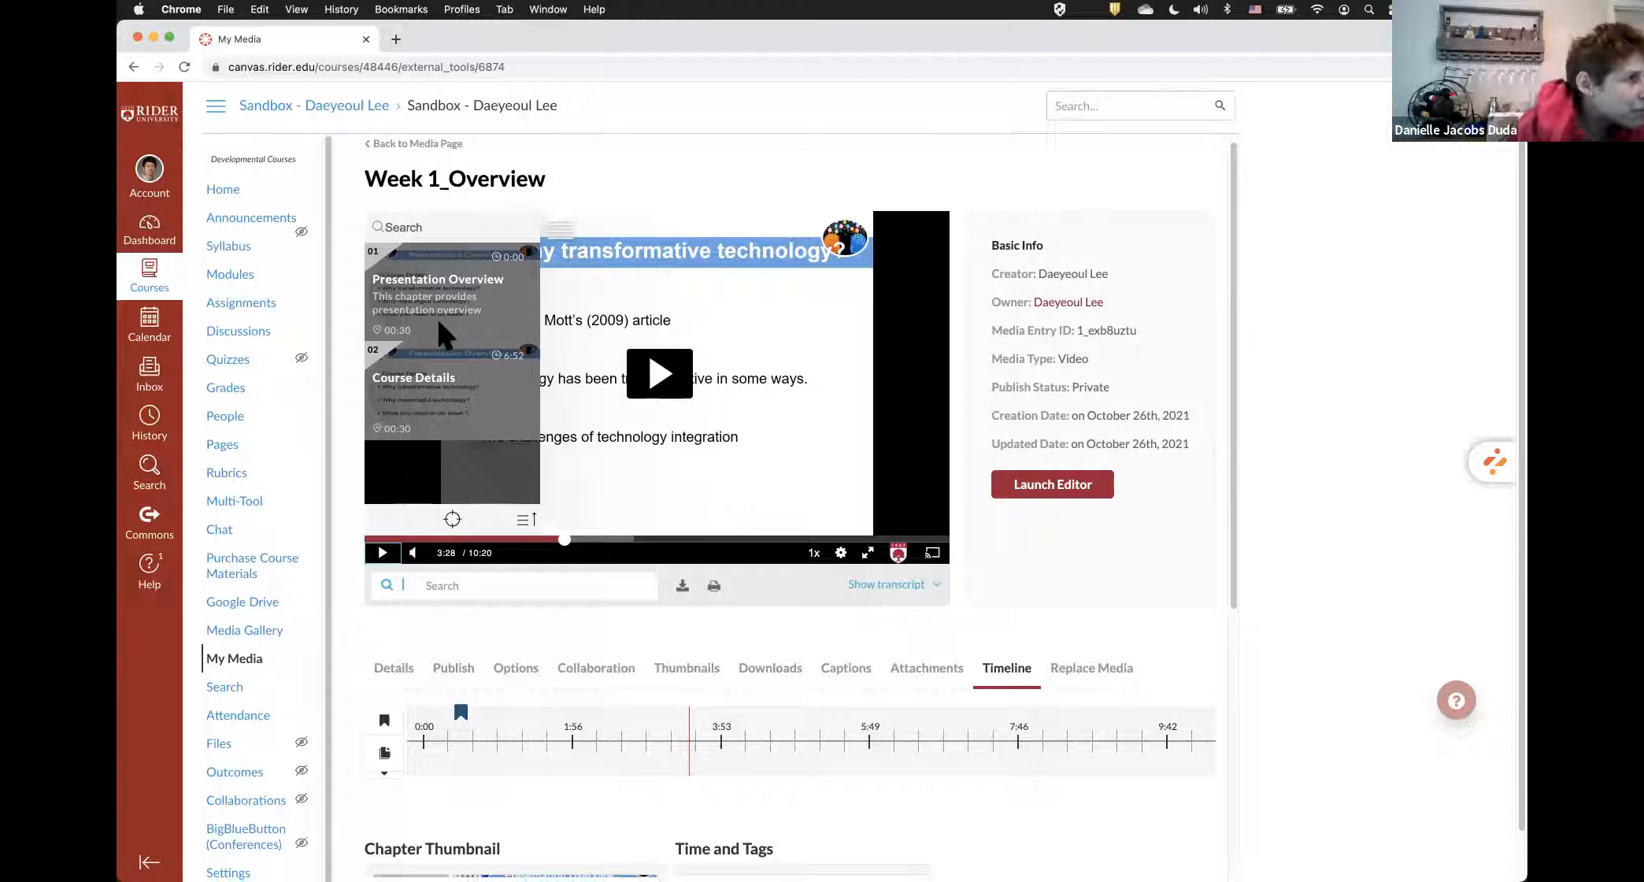
pyautogui.scroll(-1, 443, 324)
pyautogui.click(444, 327)
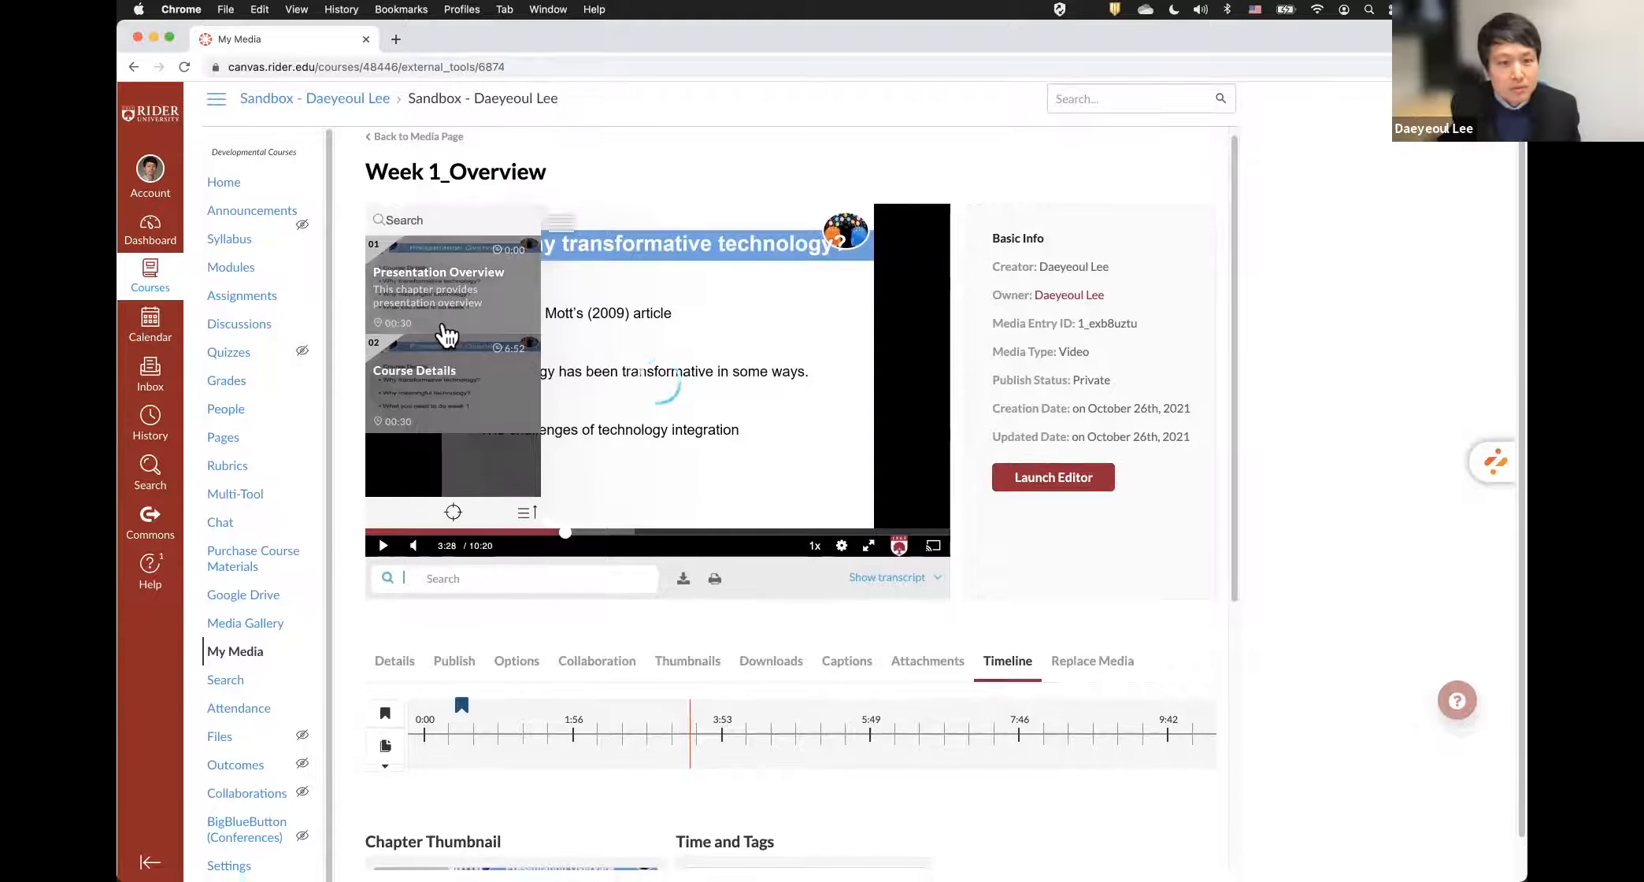
# - Compare the chapter times in the player's chapter list with the Course Details chapter's settings below the timeline
pyautogui.scroll(-4, 508, 485)
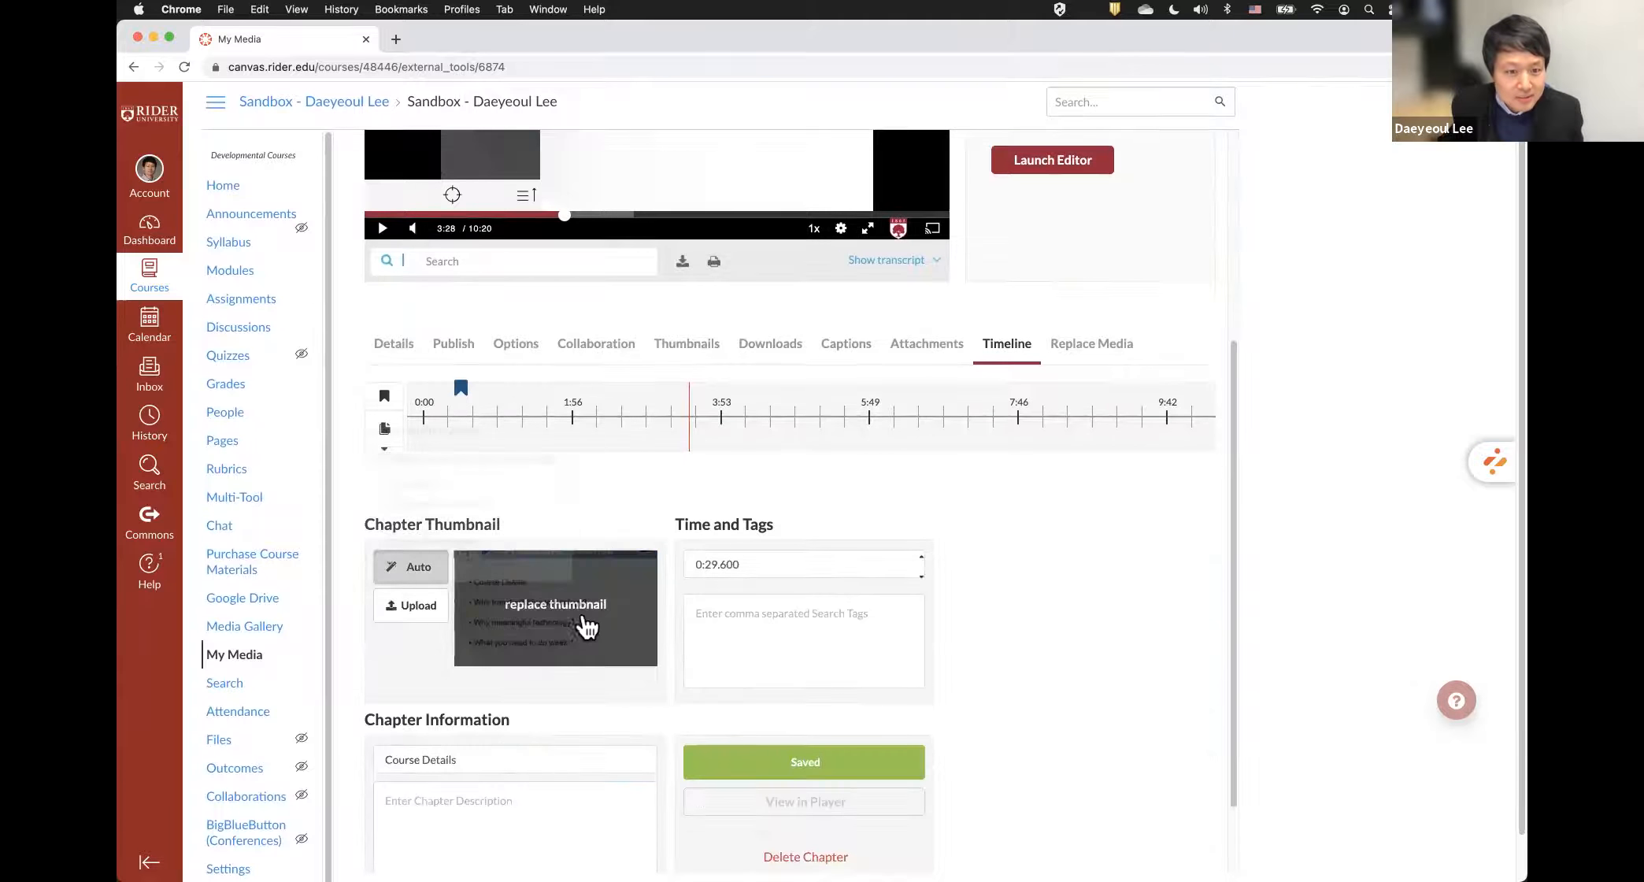
pyautogui.scroll(-1, 572, 619)
pyautogui.scroll(5, 517, 448)
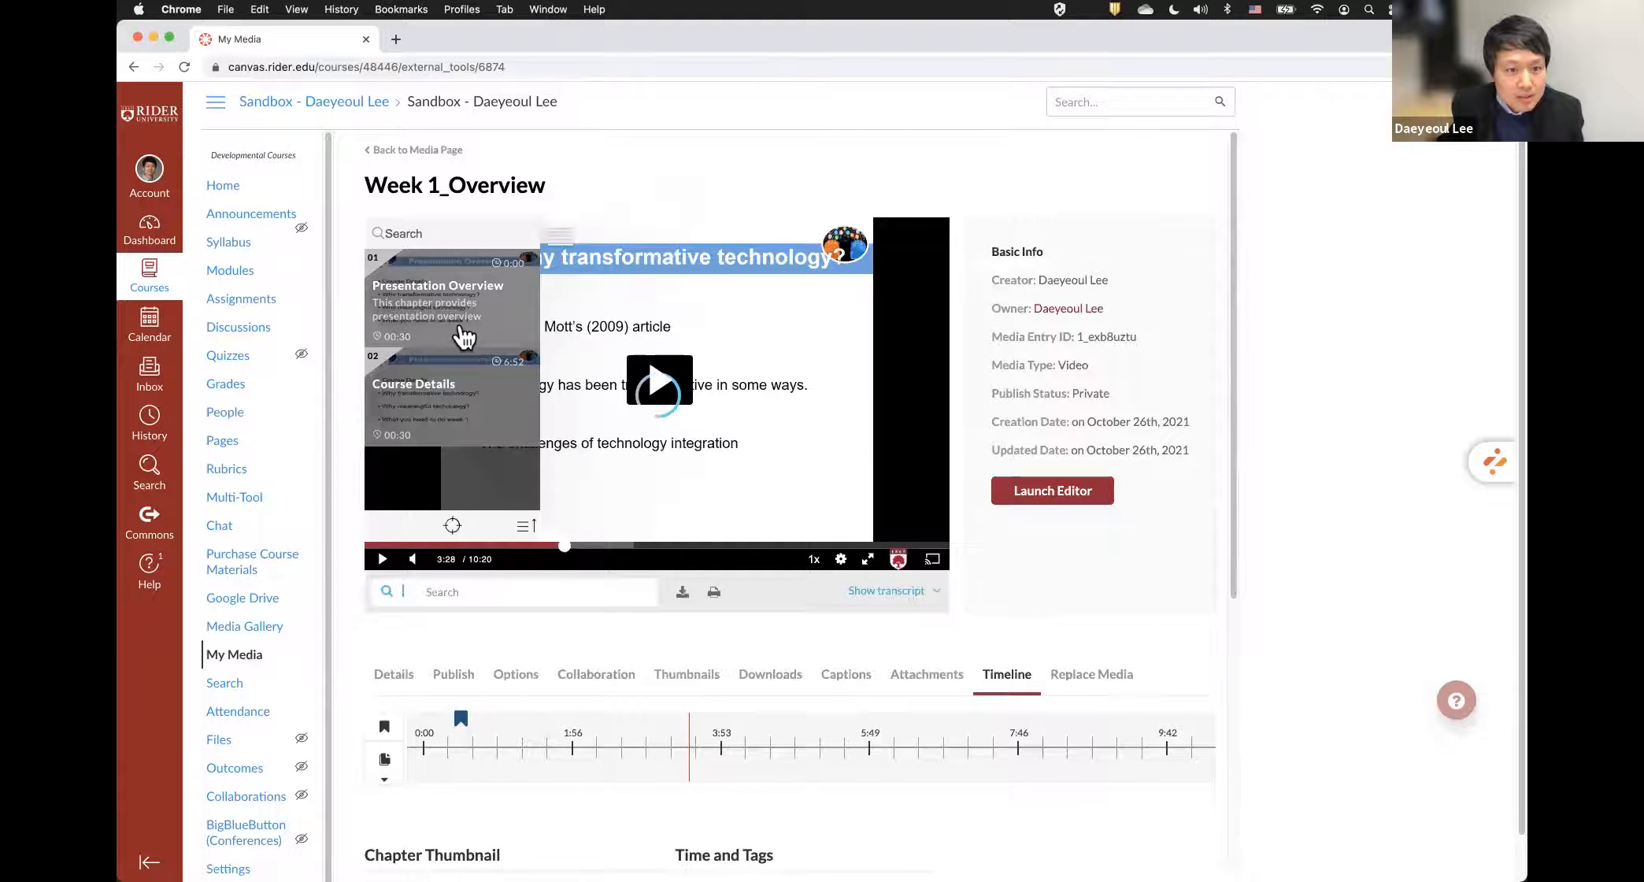
pyautogui.scroll(-1, 461, 382)
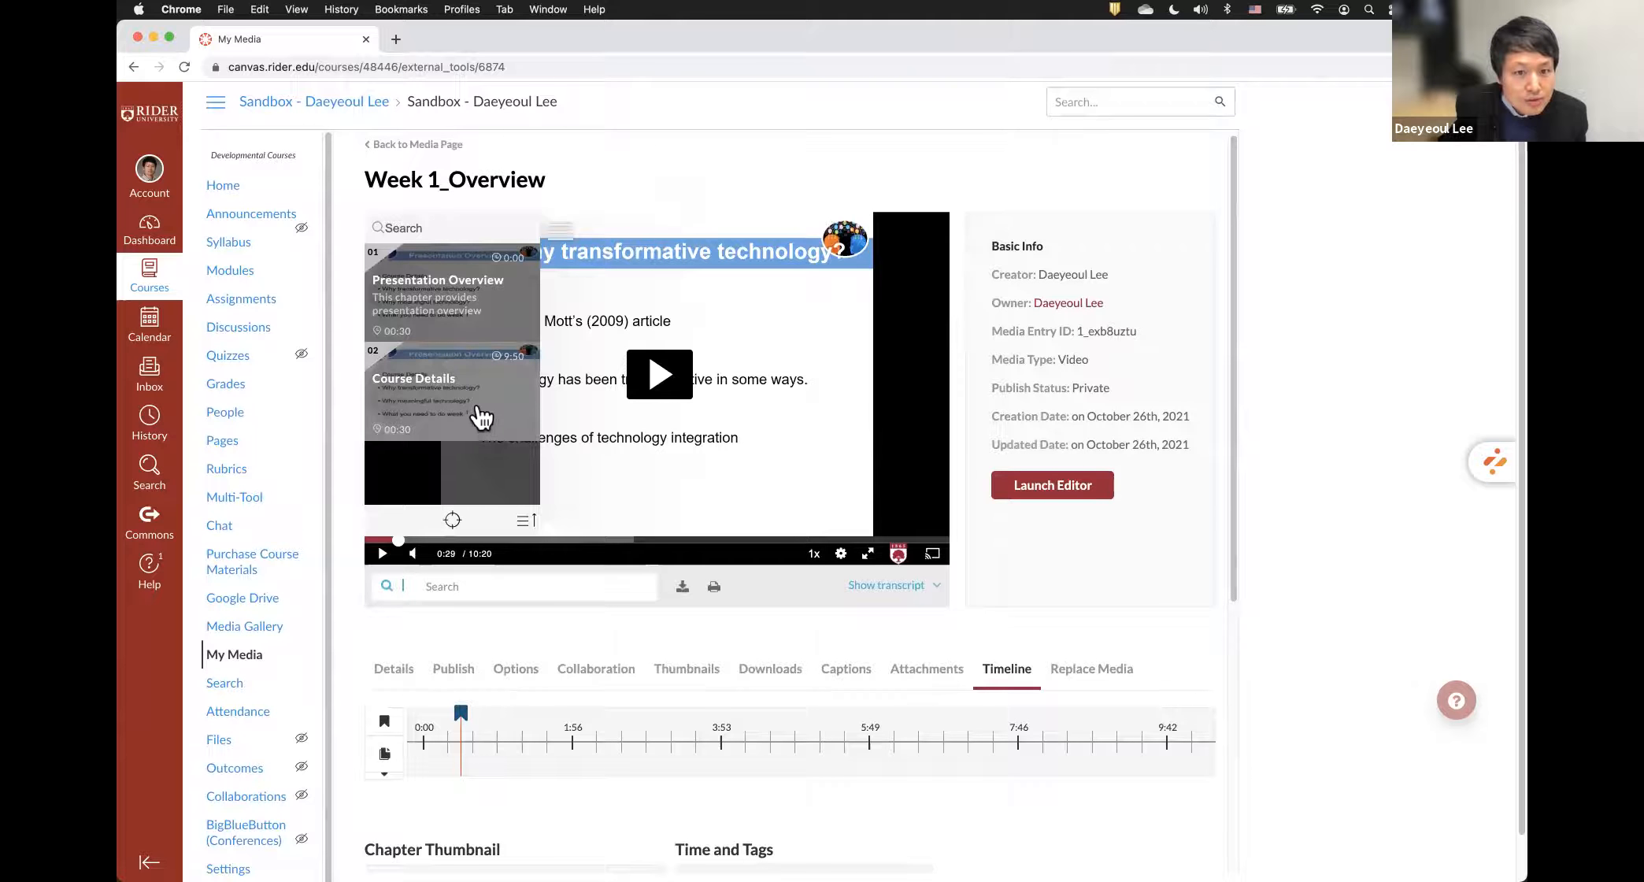
pyautogui.scroll(-2, 464, 446)
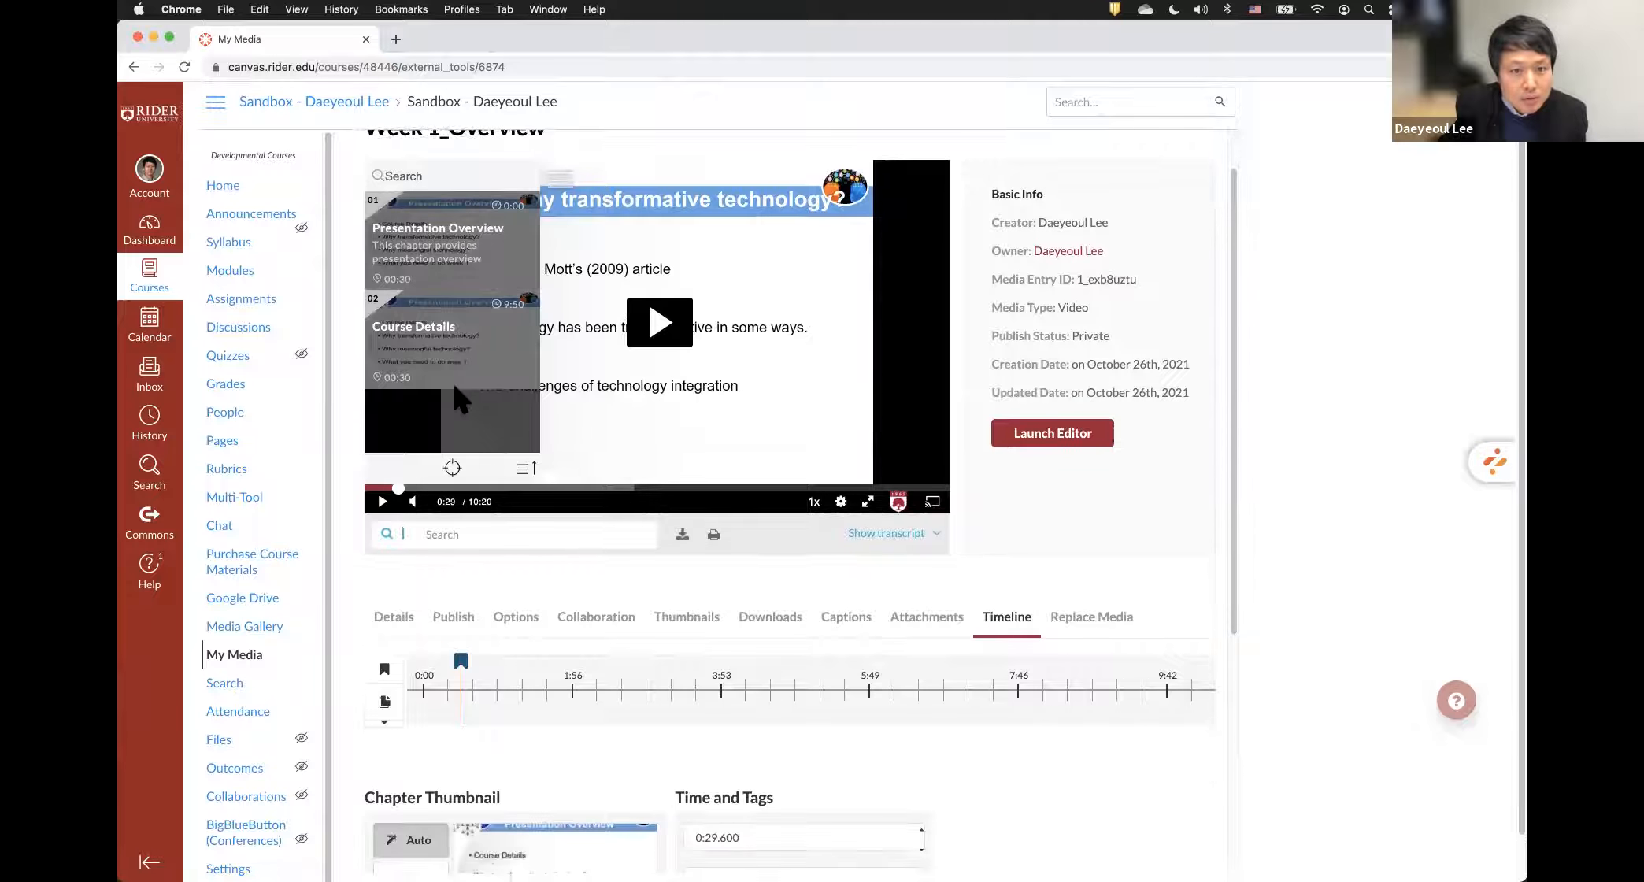
pyautogui.scroll(-3, 515, 247)
pyautogui.scroll(-5, 514, 244)
pyautogui.scroll(7, 520, 272)
# - Move the timeline playhead to 0:06 and open the settings of the existing Course Details chapter marker
pyautogui.click(441, 692)
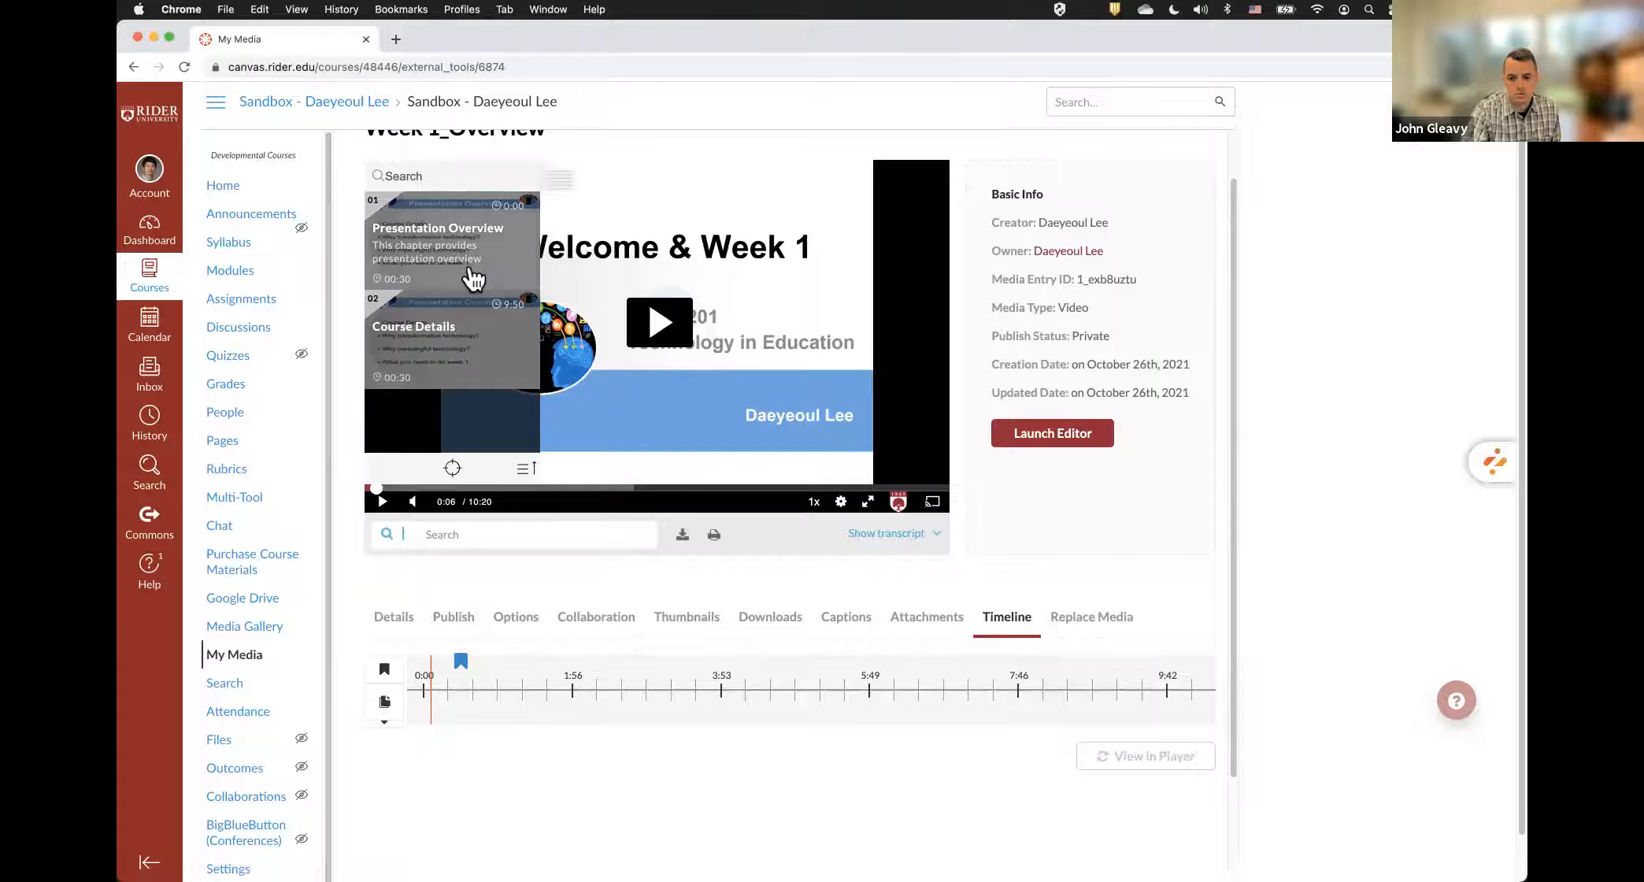
pyautogui.scroll(-1, 484, 260)
pyautogui.scroll(-3, 485, 260)
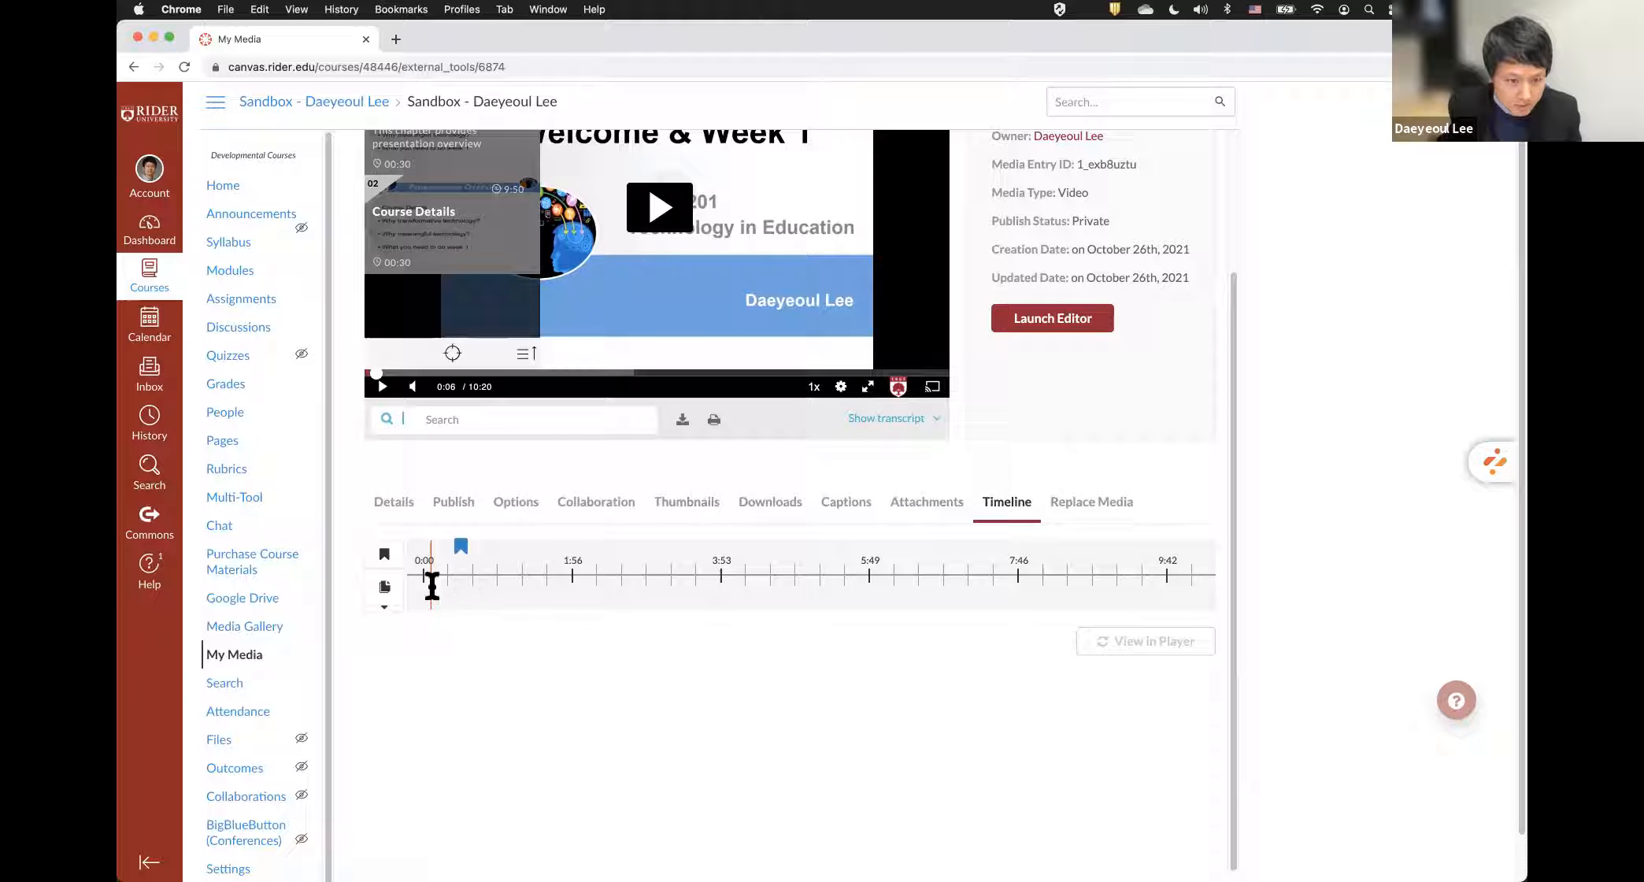
pyautogui.click(464, 561)
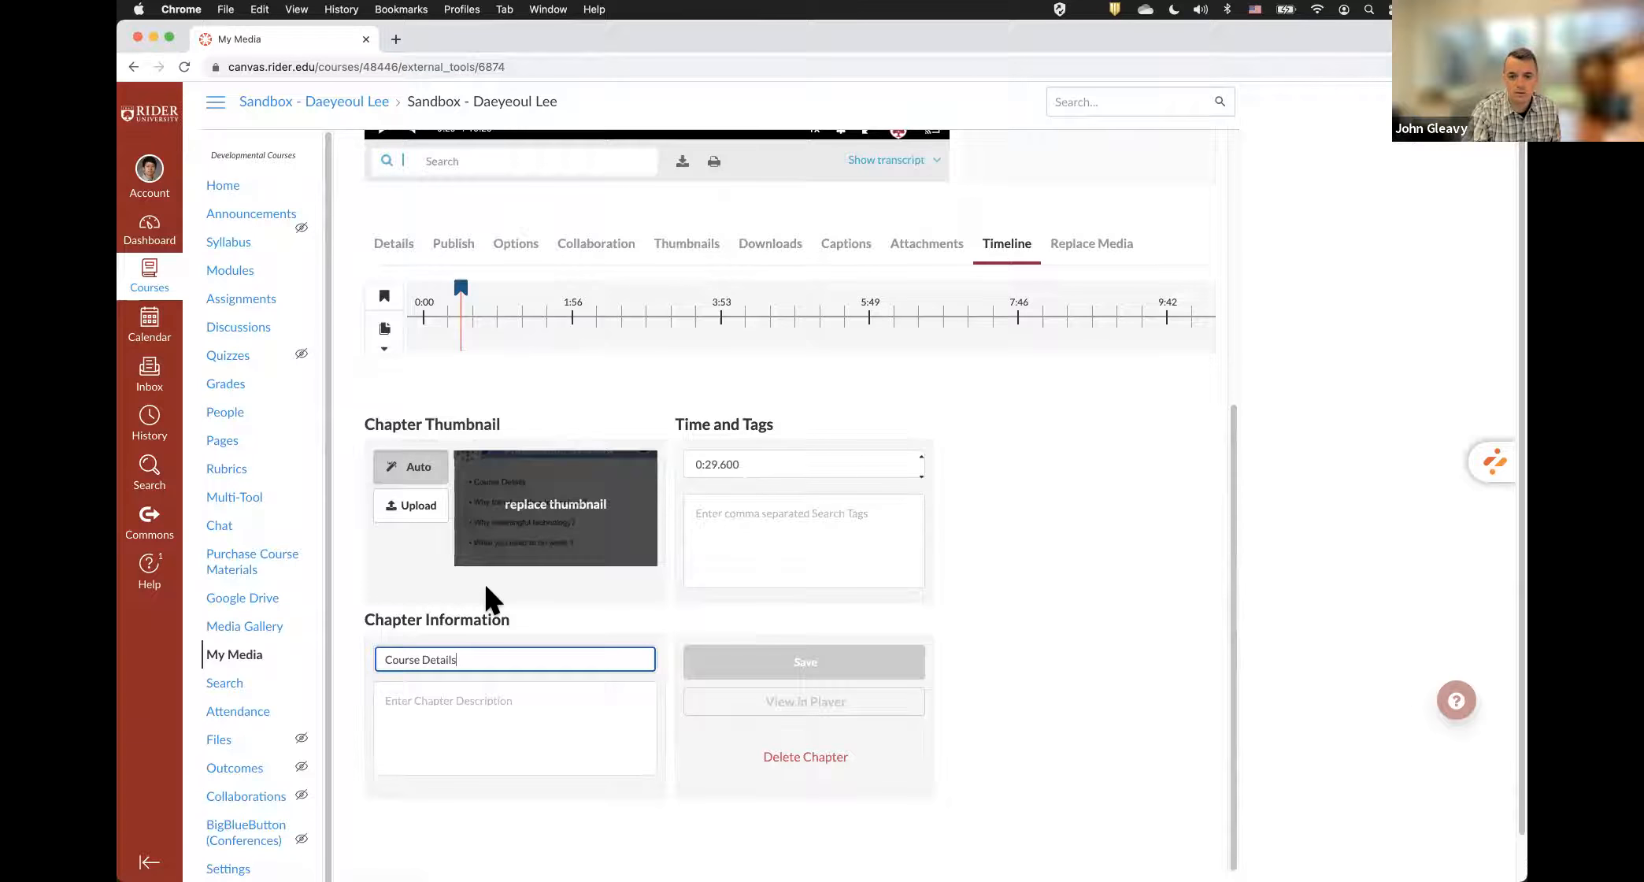
# - Move playback to 0:02 and try to add a new chapter at that point on the timeline
pyautogui.scroll(5, 485, 582)
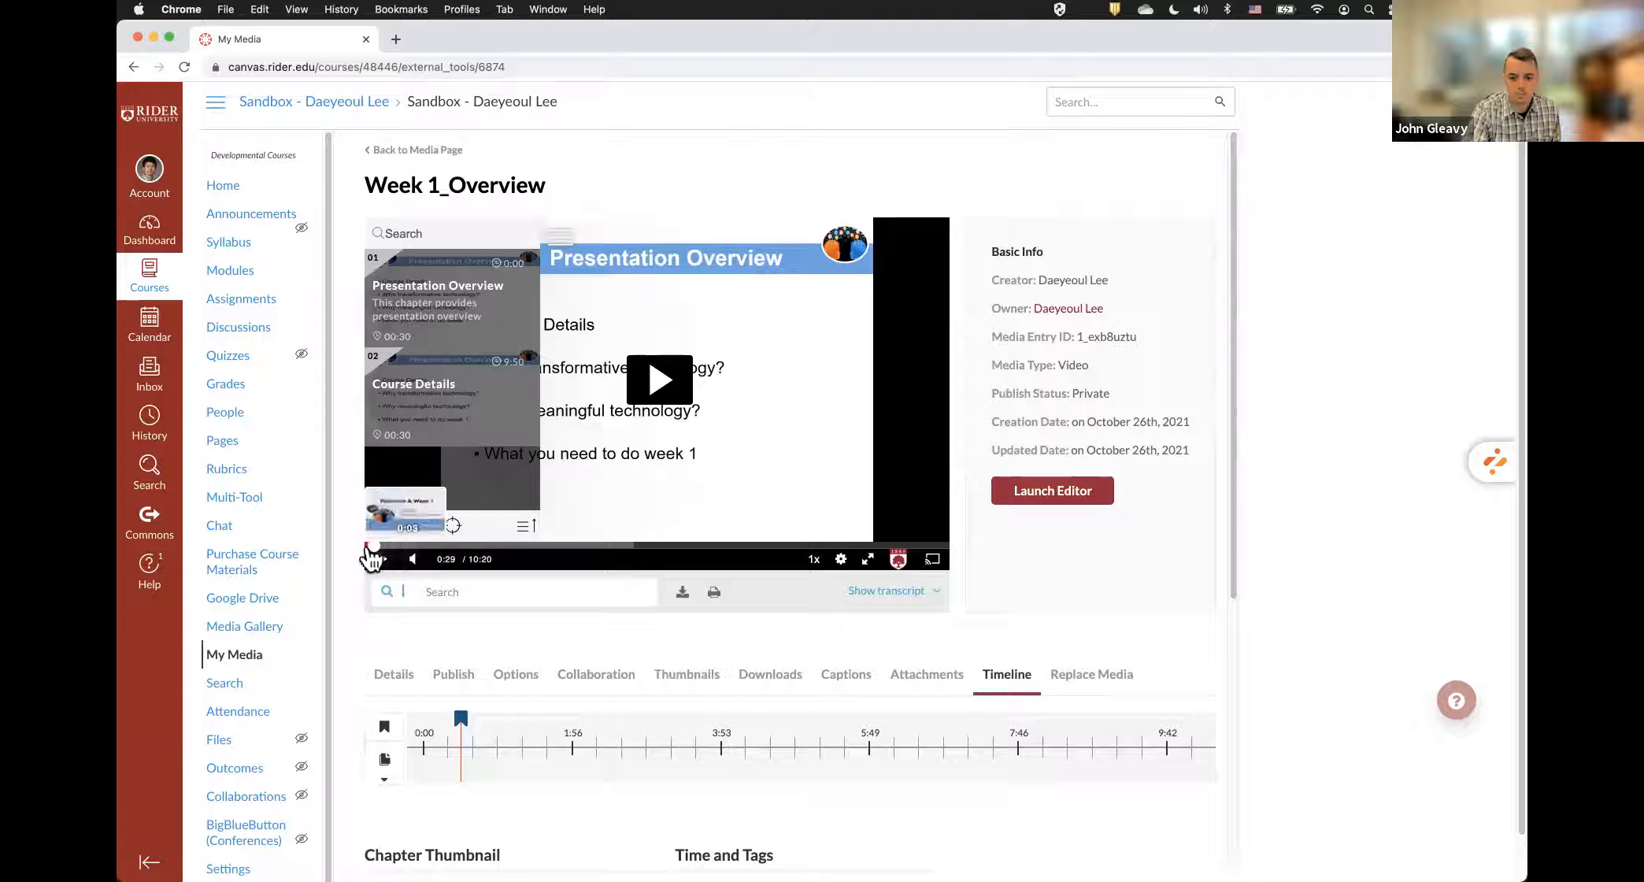
pyautogui.click(368, 545)
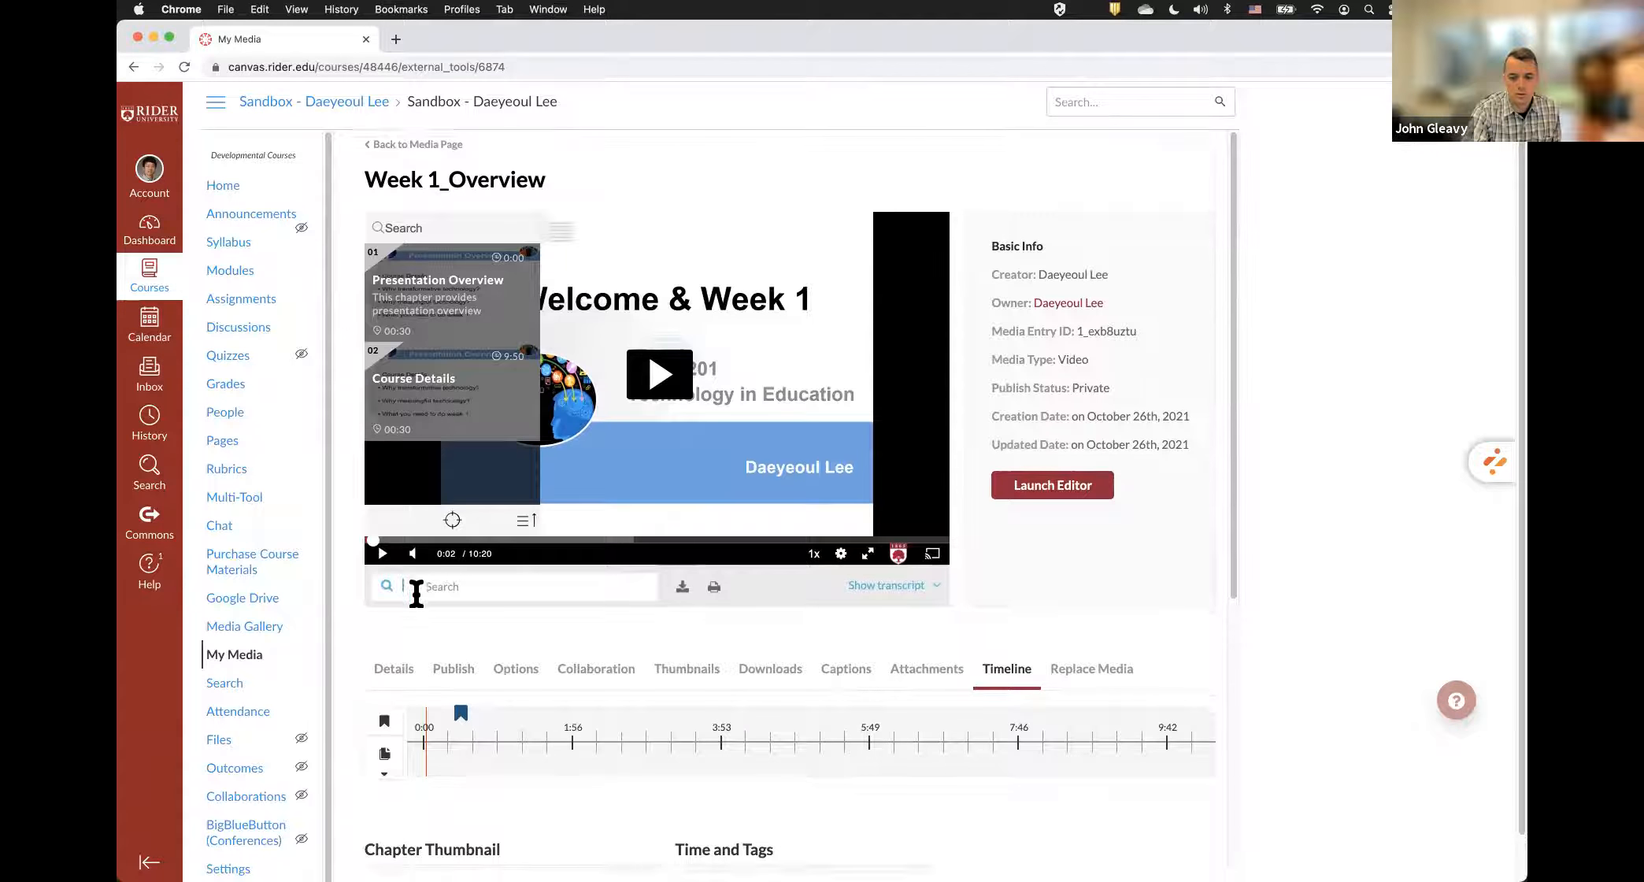
pyautogui.scroll(-3, 402, 579)
pyautogui.click(388, 535)
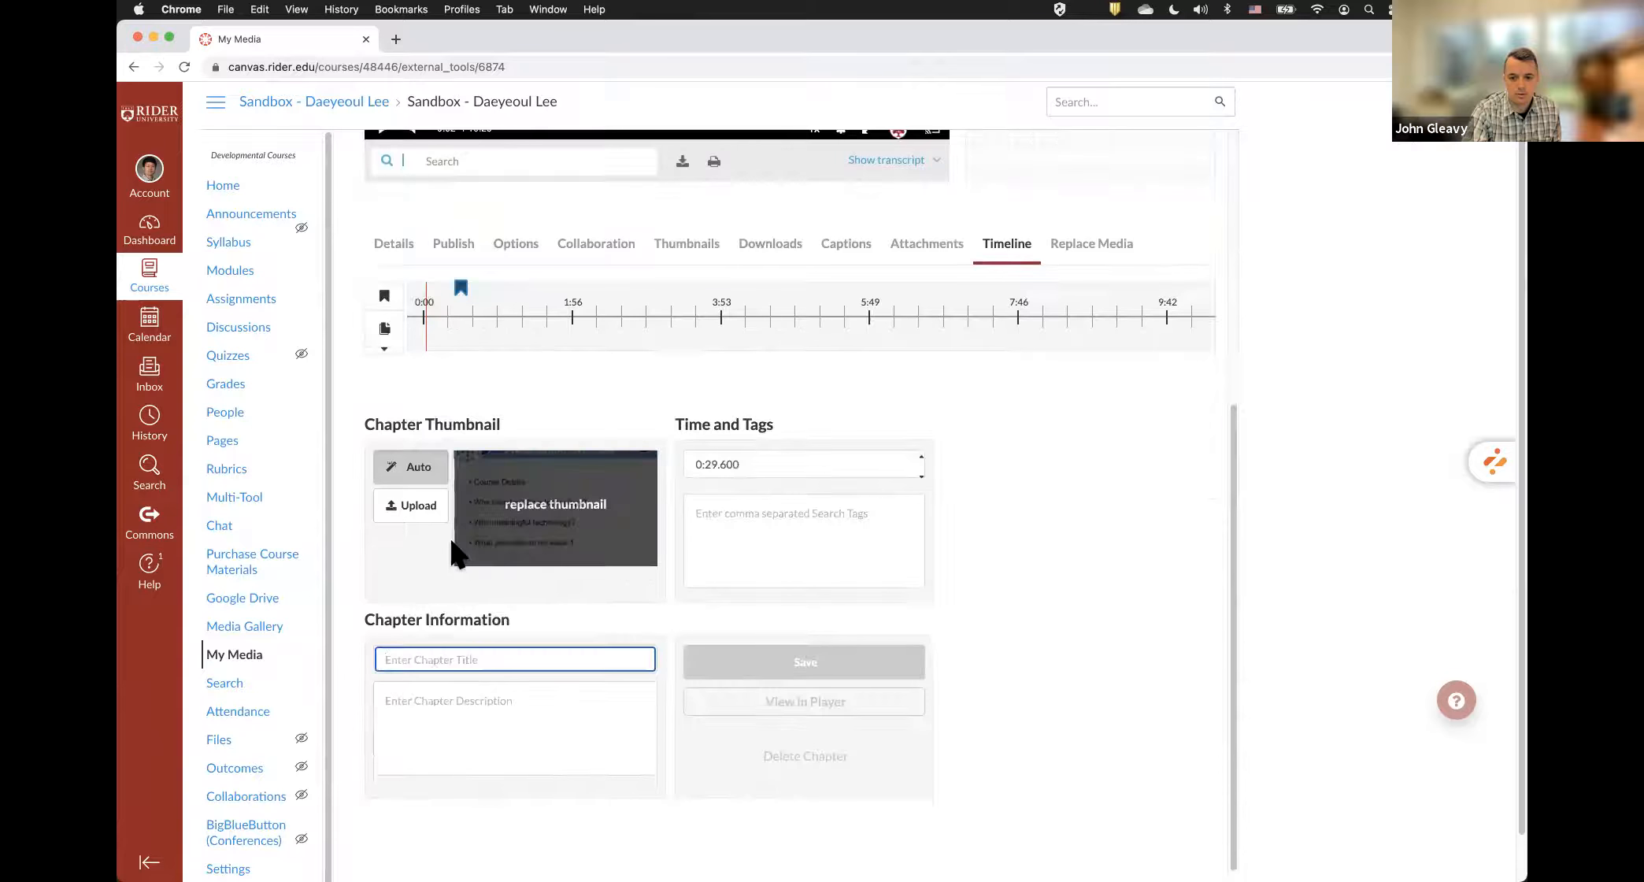
pyautogui.scroll(3, 516, 677)
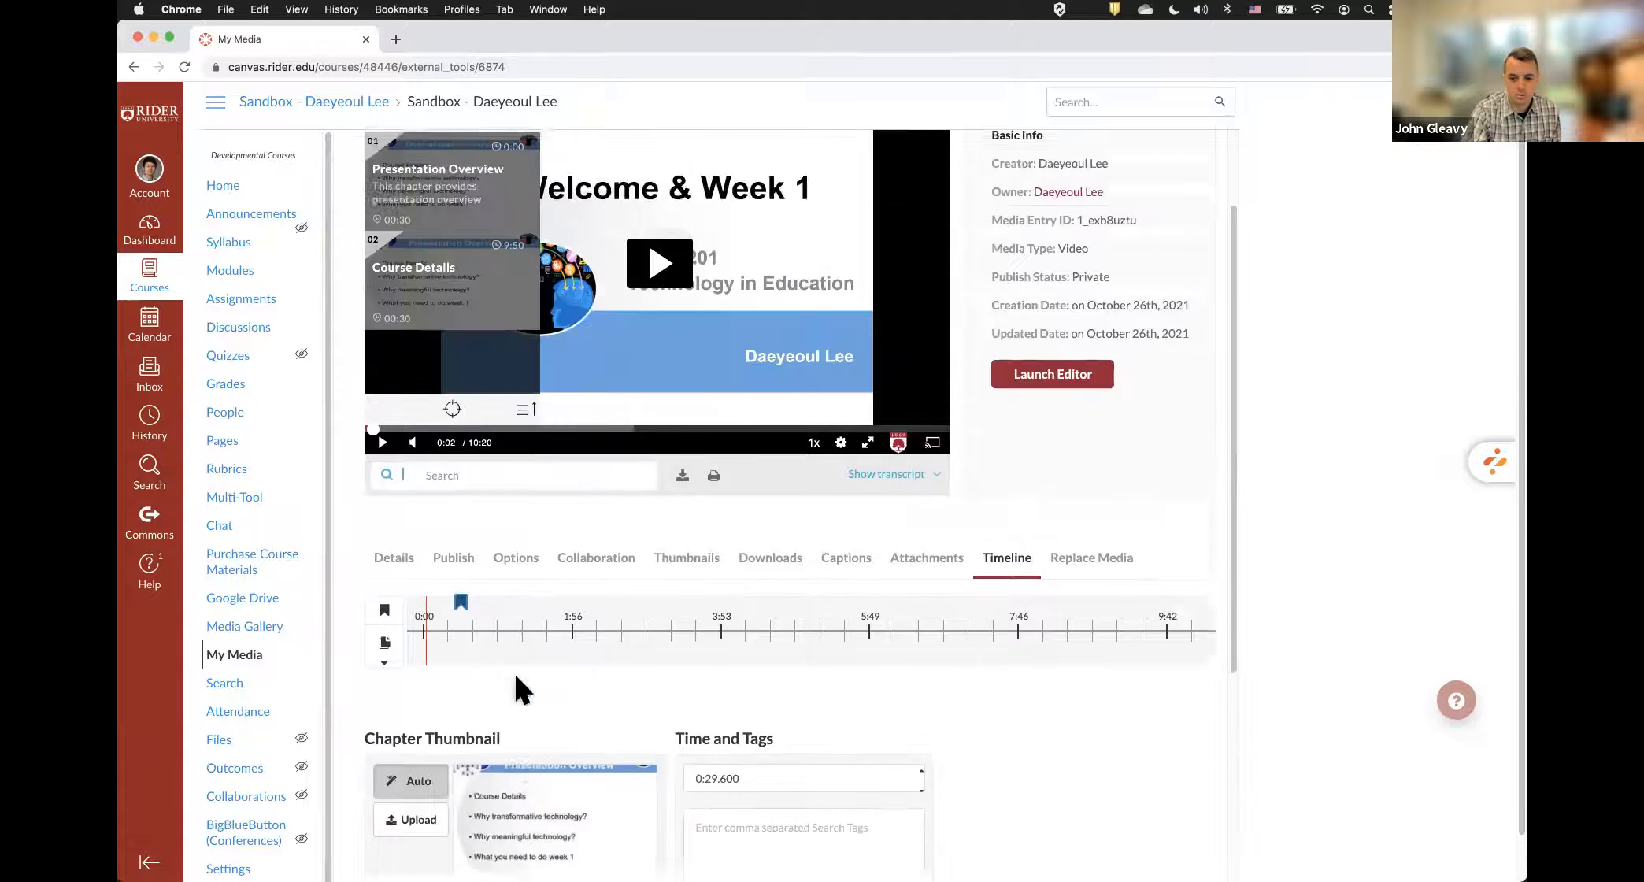
pyautogui.scroll(-3, 516, 677)
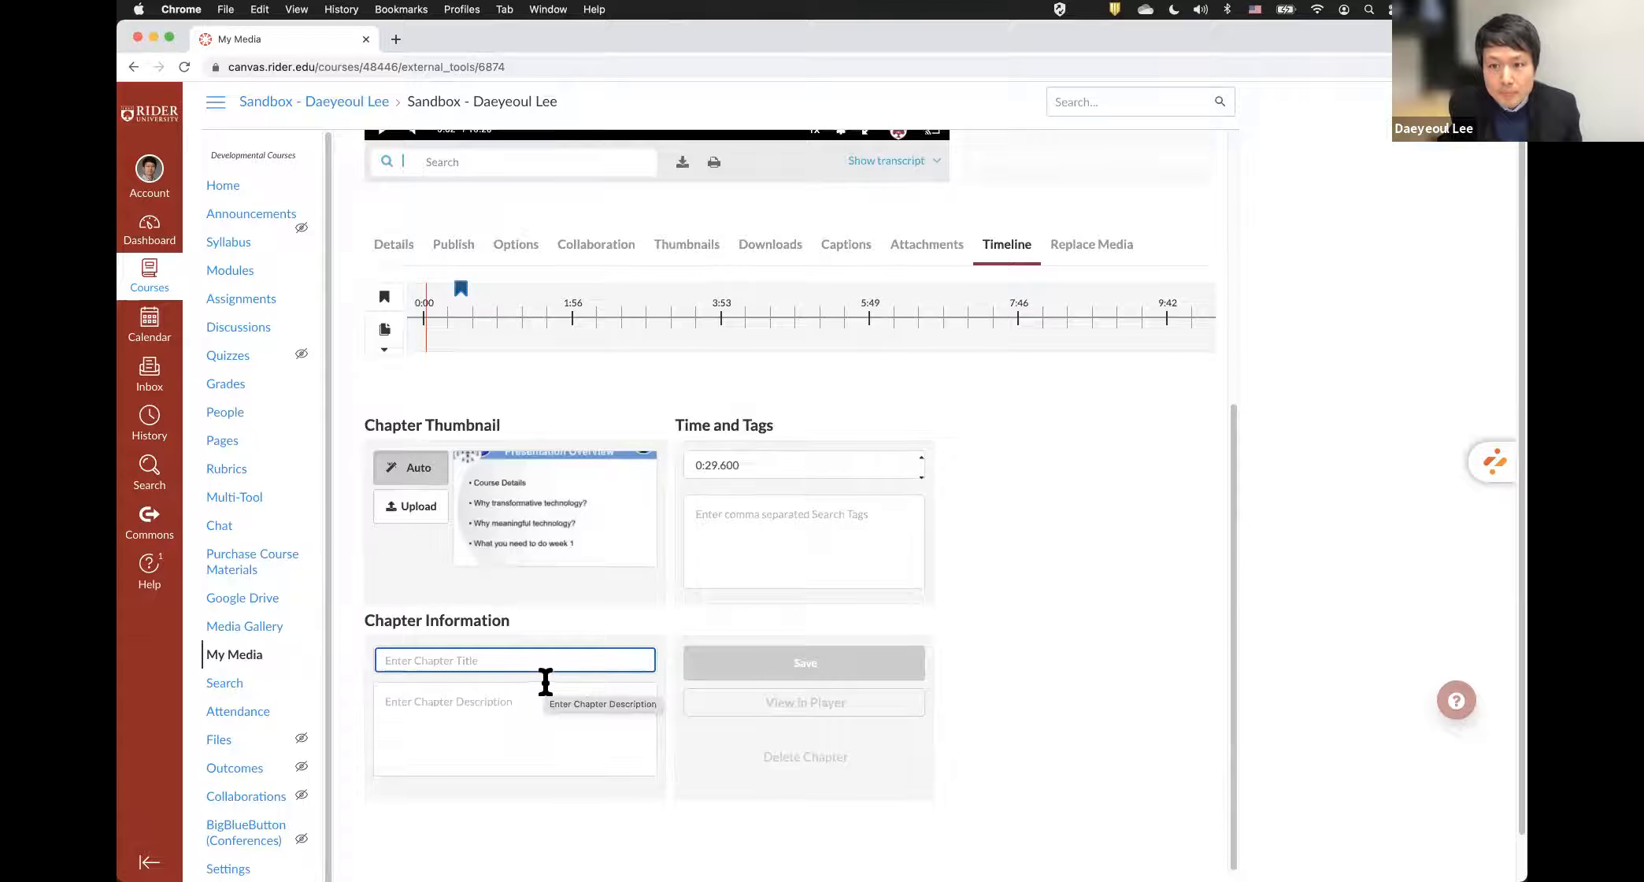
pyautogui.scroll(6, 543, 678)
pyautogui.scroll(-2, 545, 679)
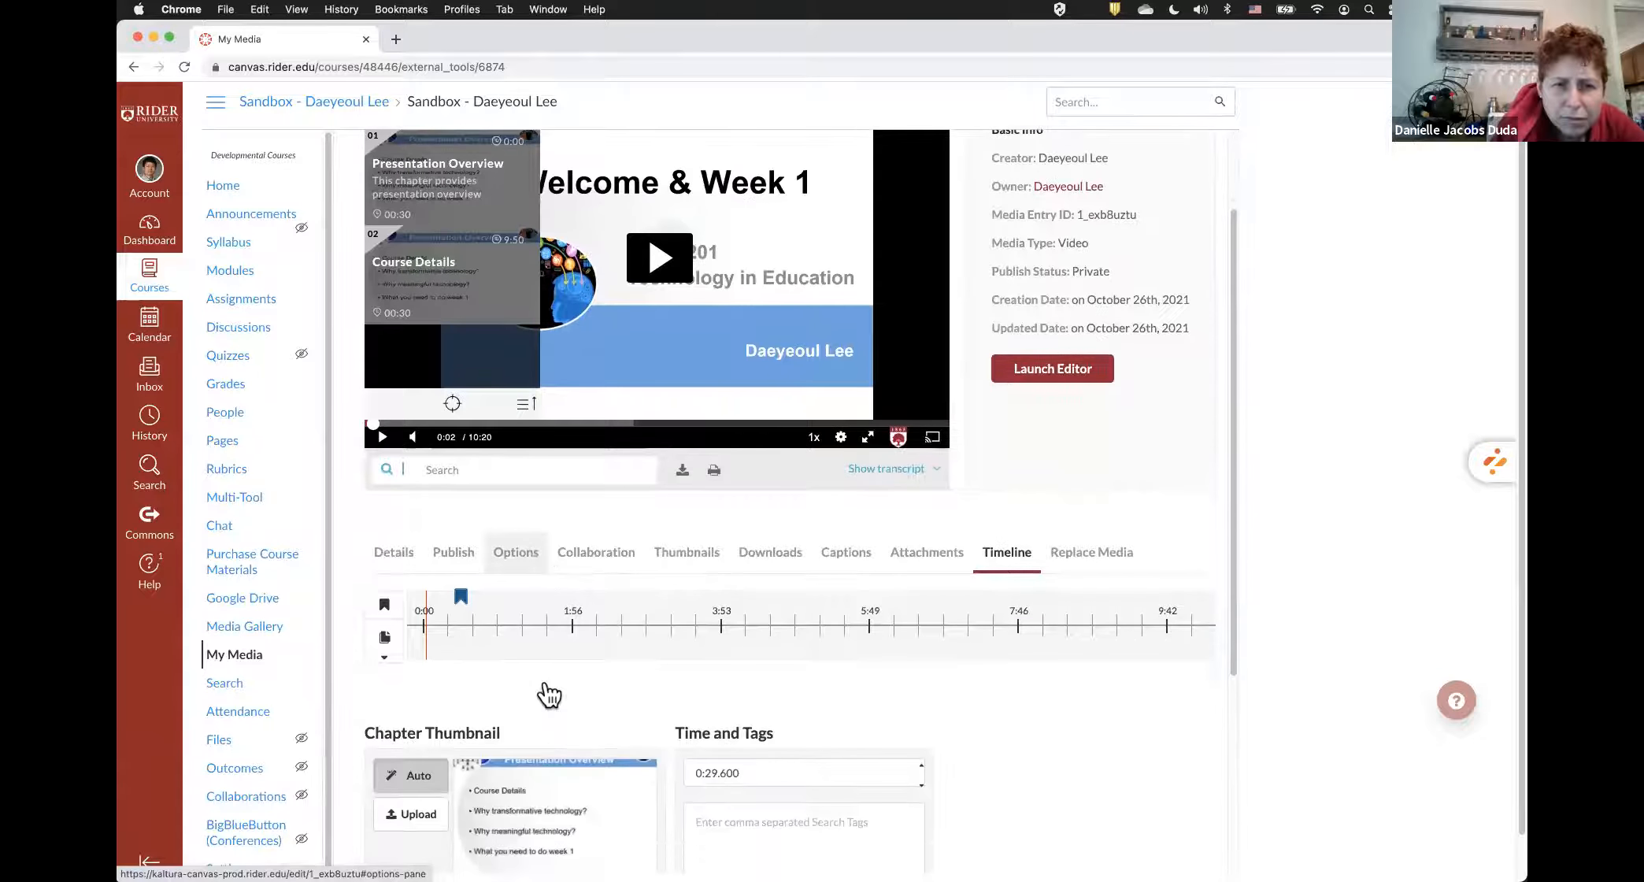
pyautogui.scroll(-3, 550, 691)
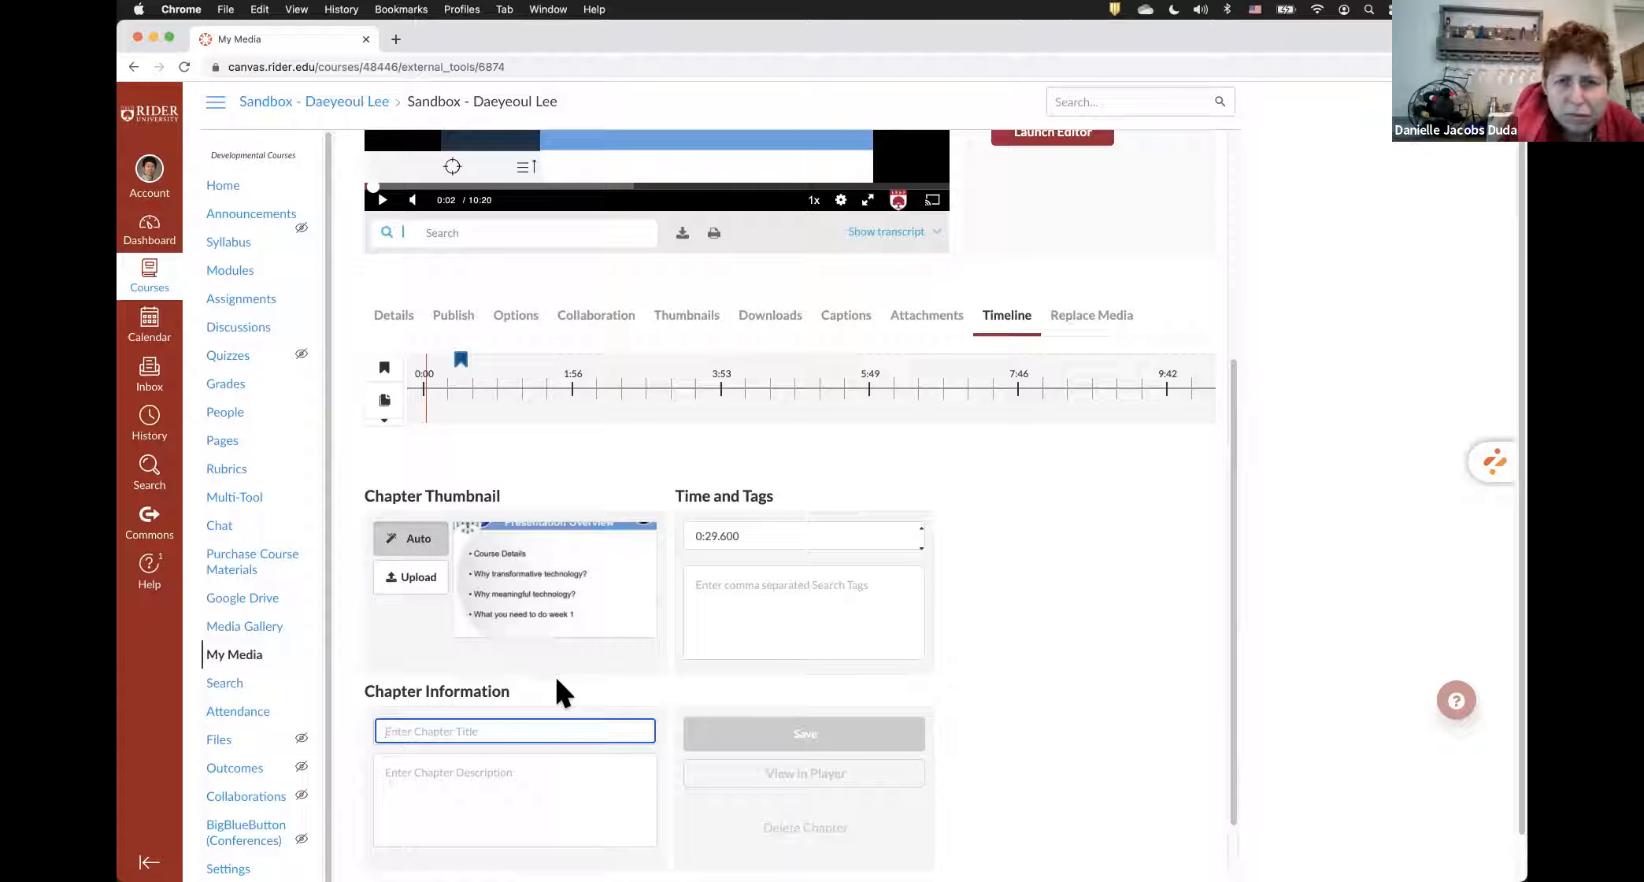
pyautogui.scroll(-1, 502, 667)
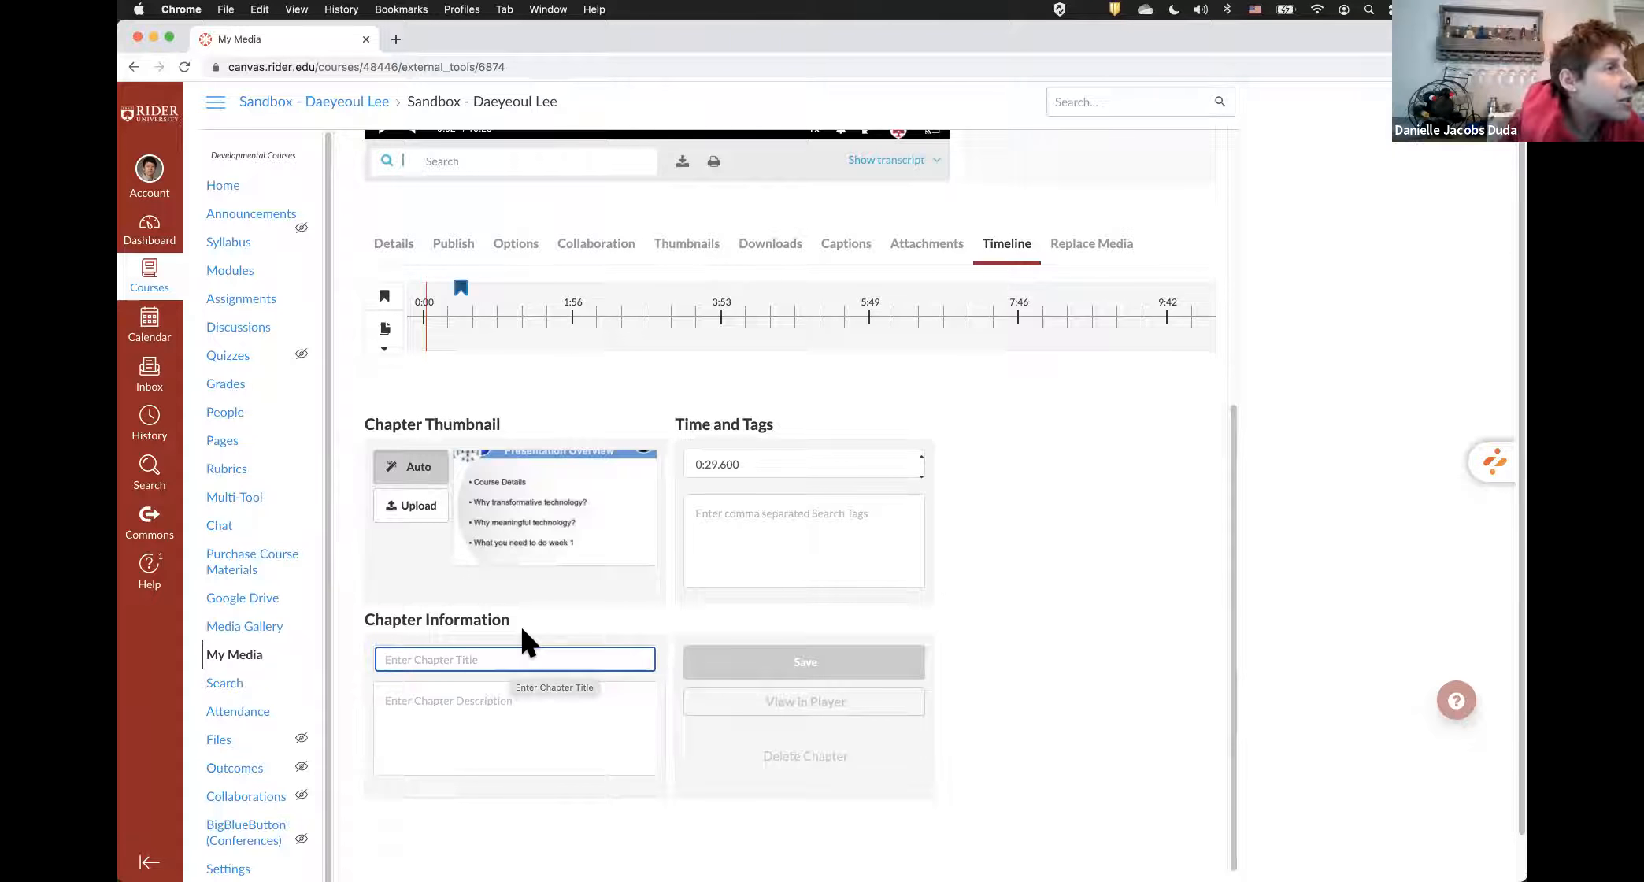
# - Select the existing chapter marker near 0:29 and examine its settings alongside the player's chapter list
pyautogui.scroll(3, 521, 642)
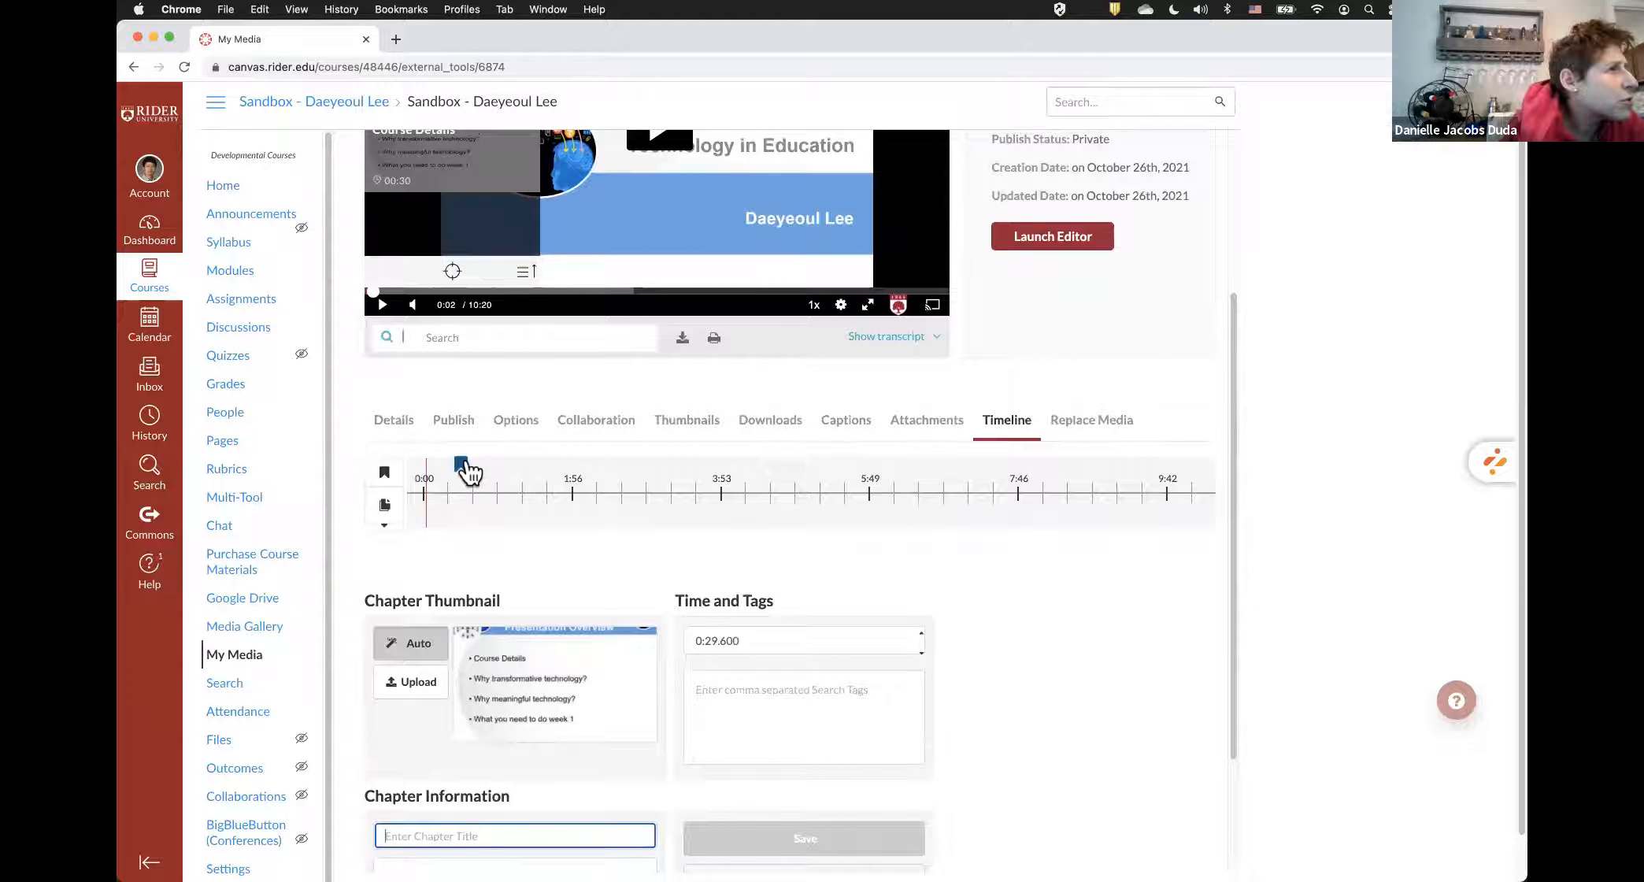
pyautogui.click(463, 466)
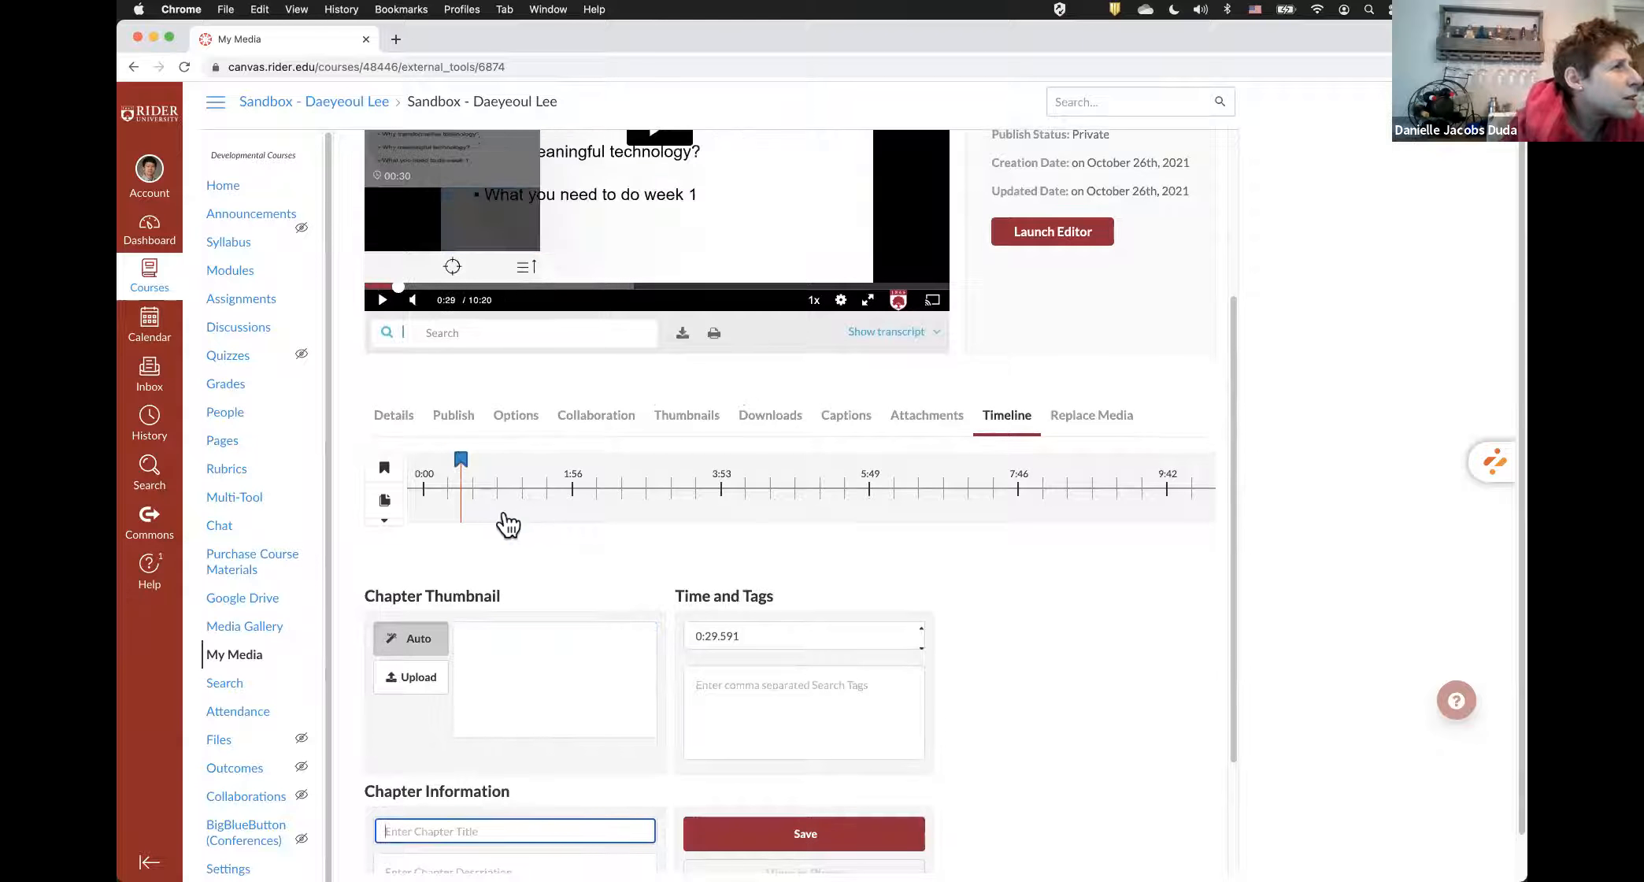
pyautogui.scroll(3, 508, 524)
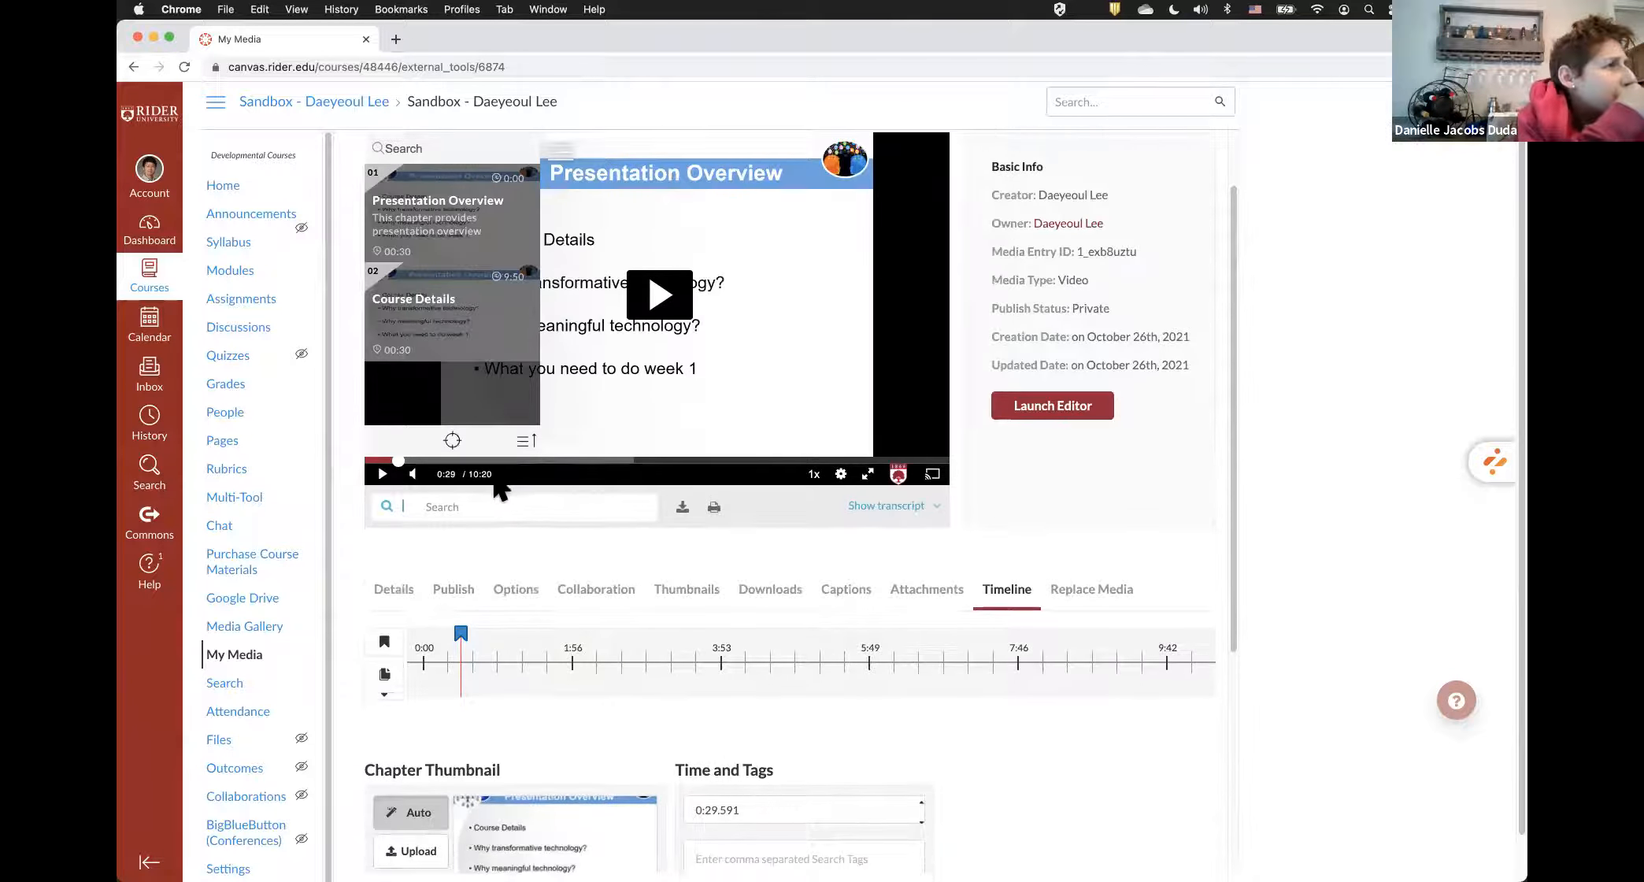
pyautogui.scroll(-4, 535, 504)
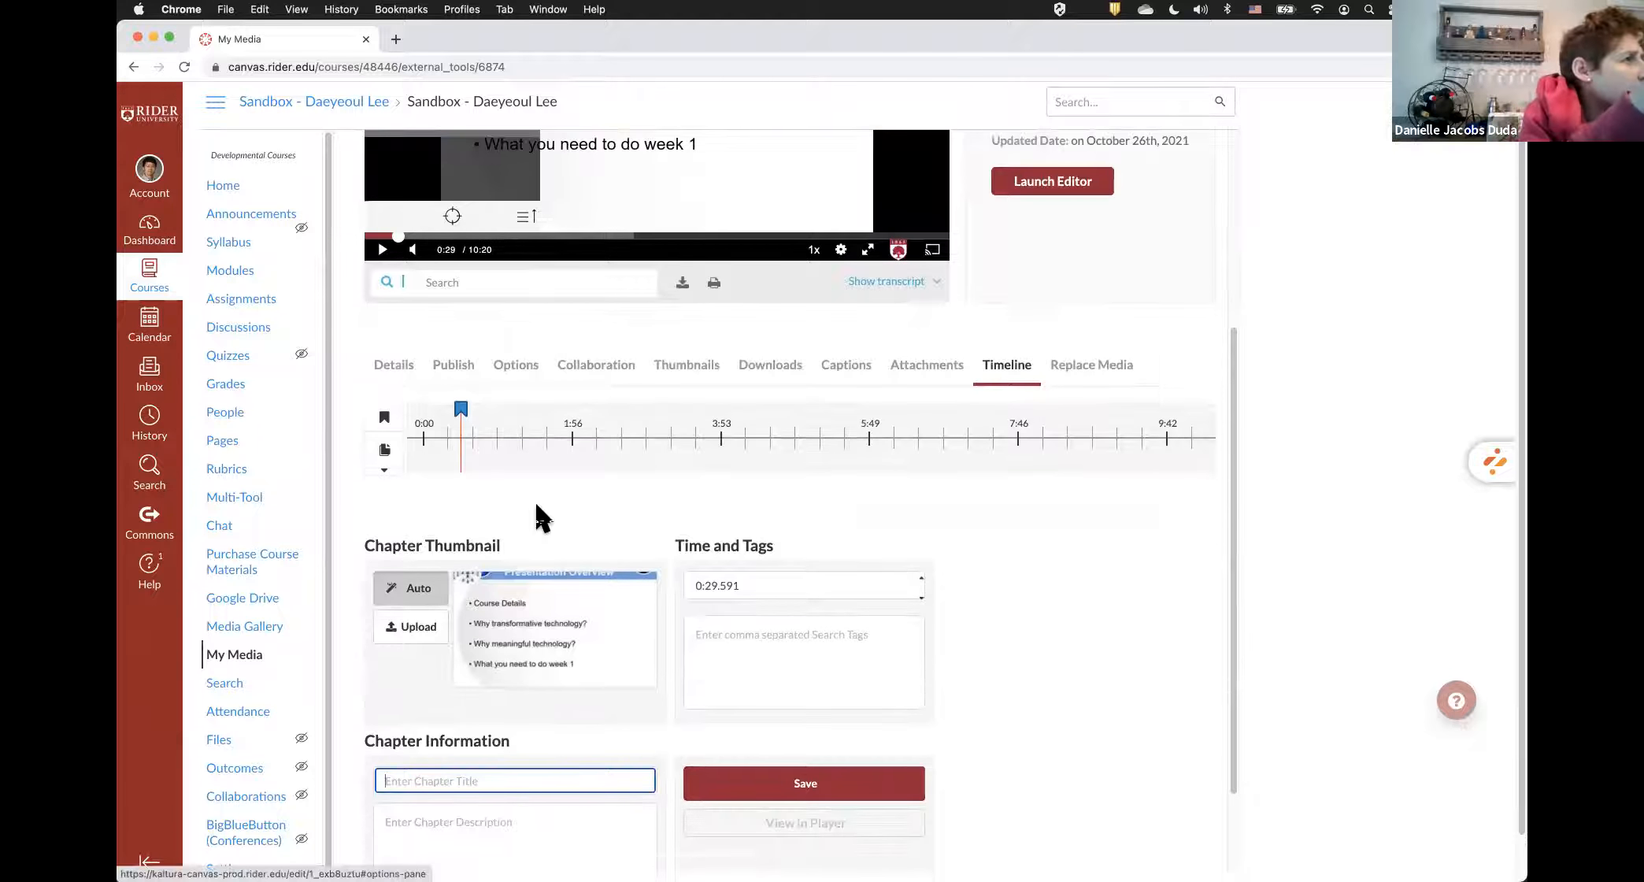
pyautogui.scroll(1, 536, 517)
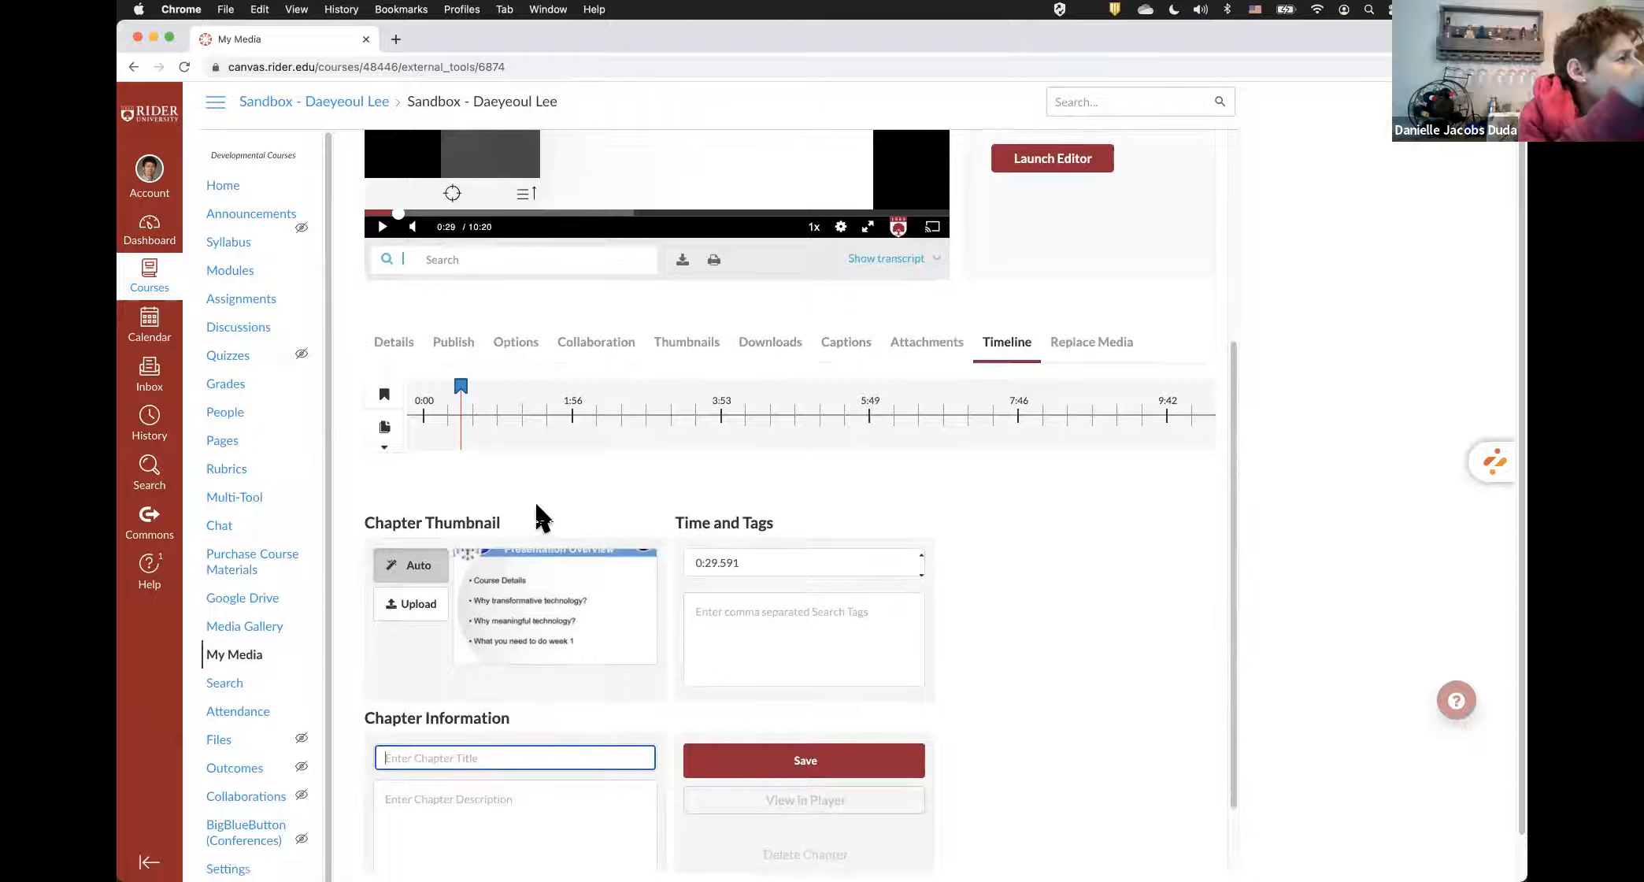
pyautogui.scroll(3, 534, 498)
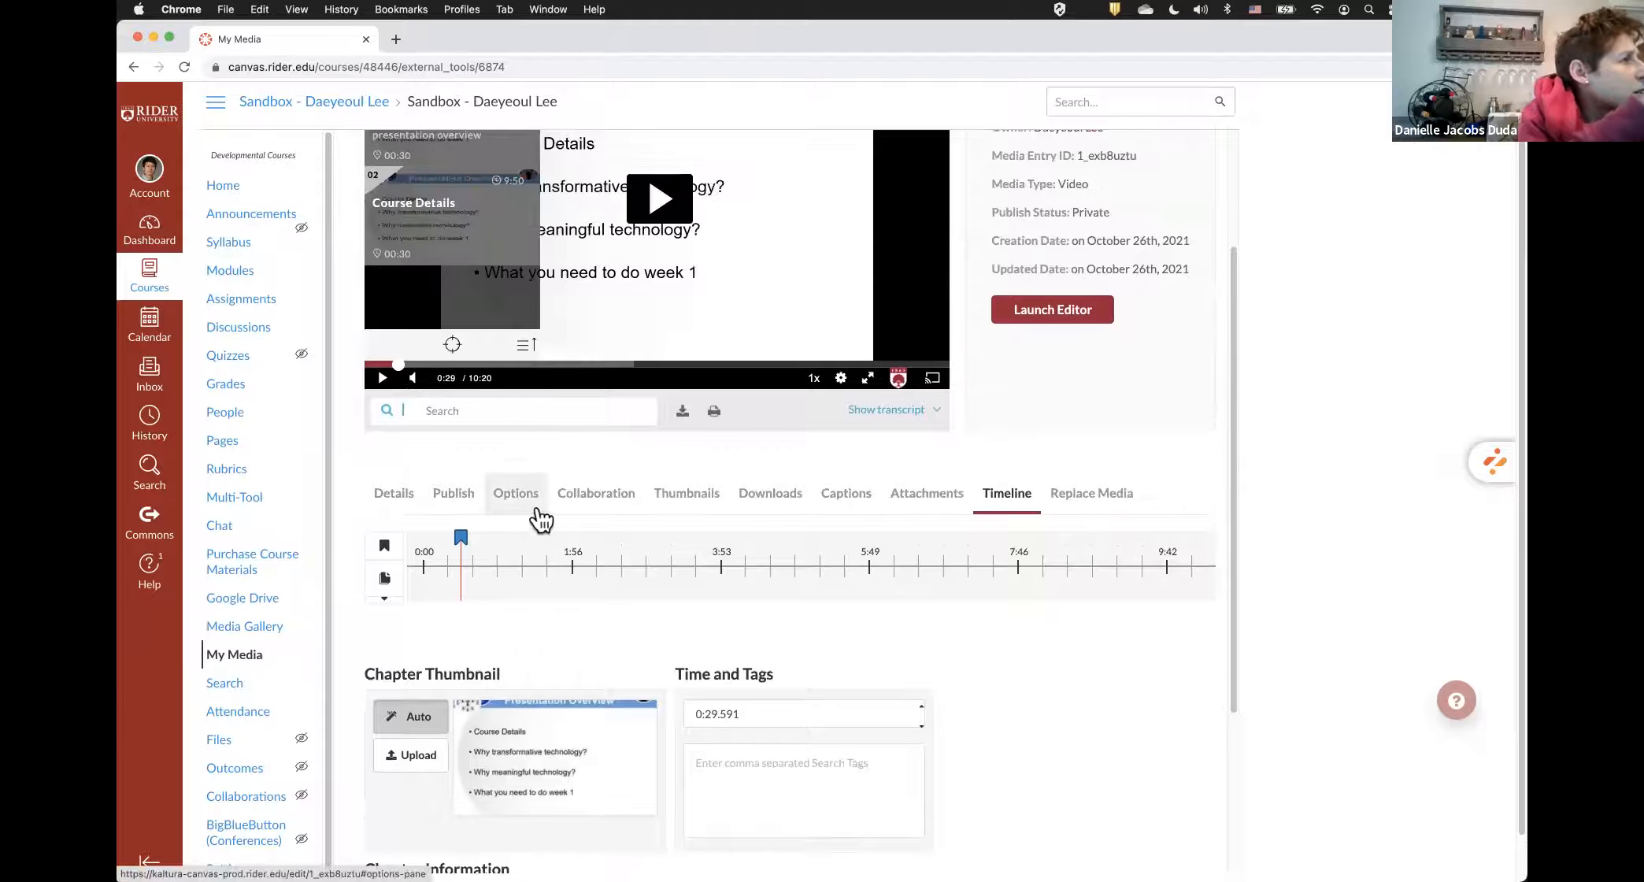
pyautogui.scroll(5, 540, 519)
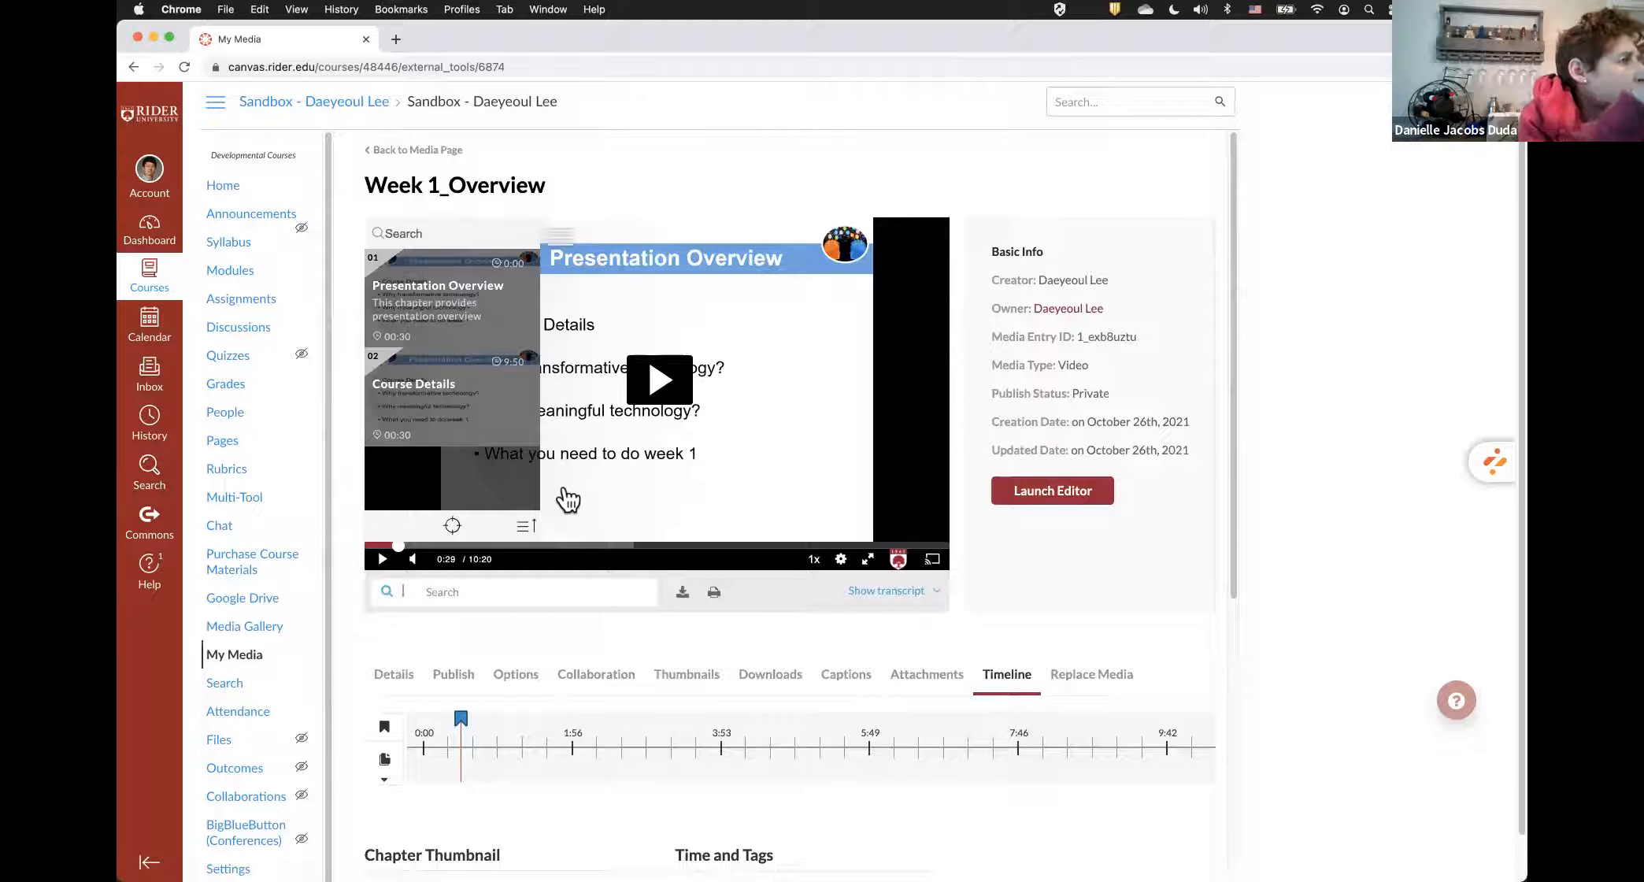
pyautogui.scroll(-1, 579, 300)
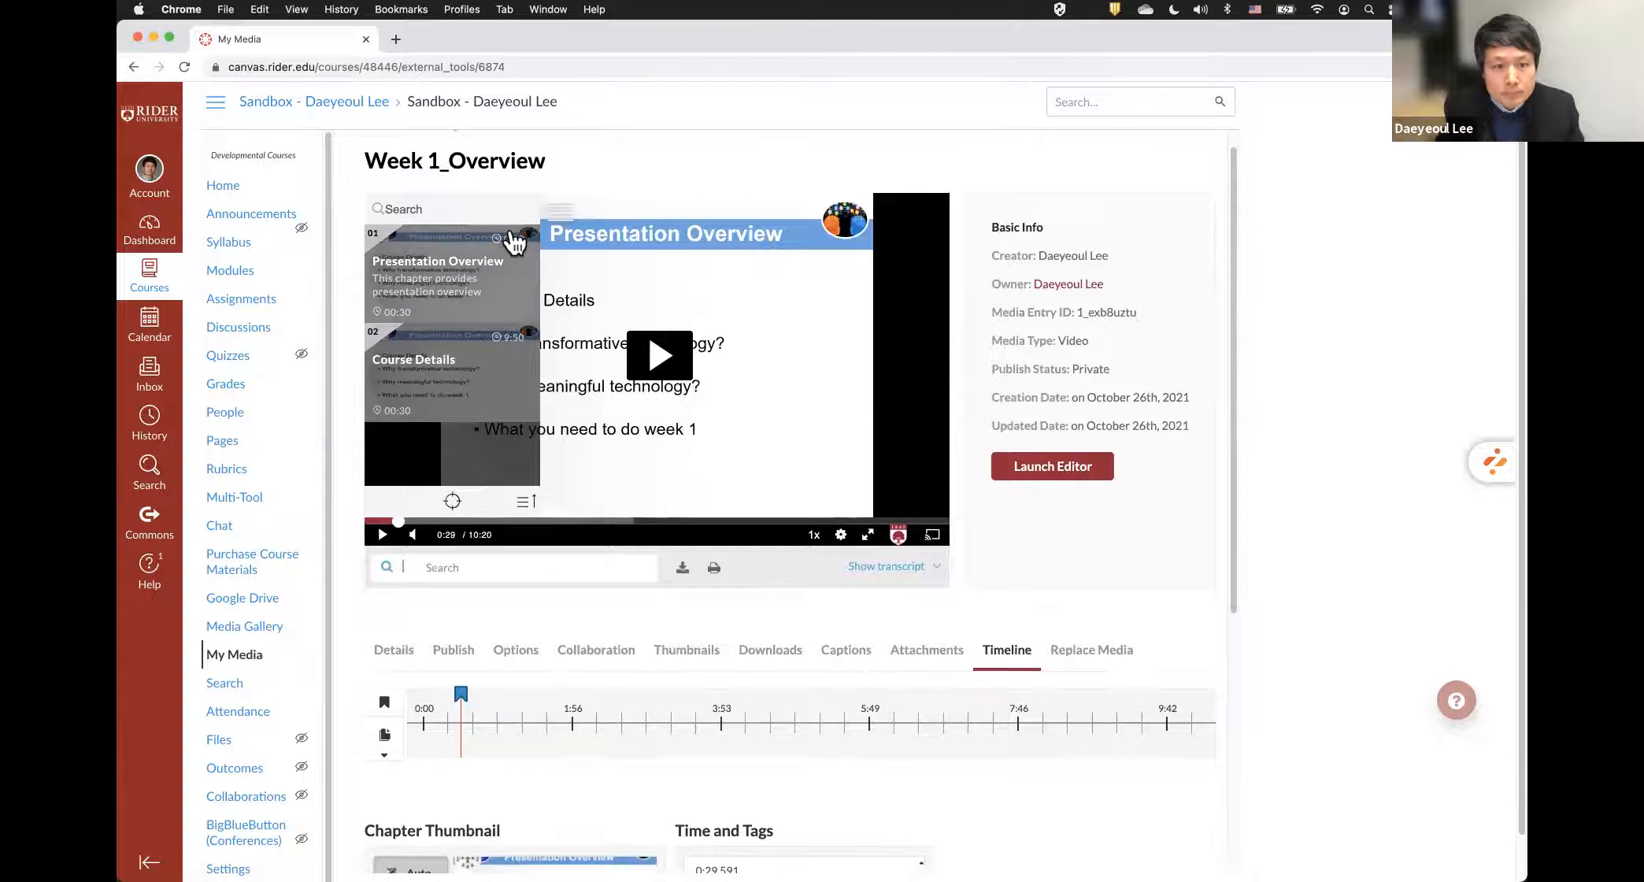
pyautogui.scroll(1, 534, 275)
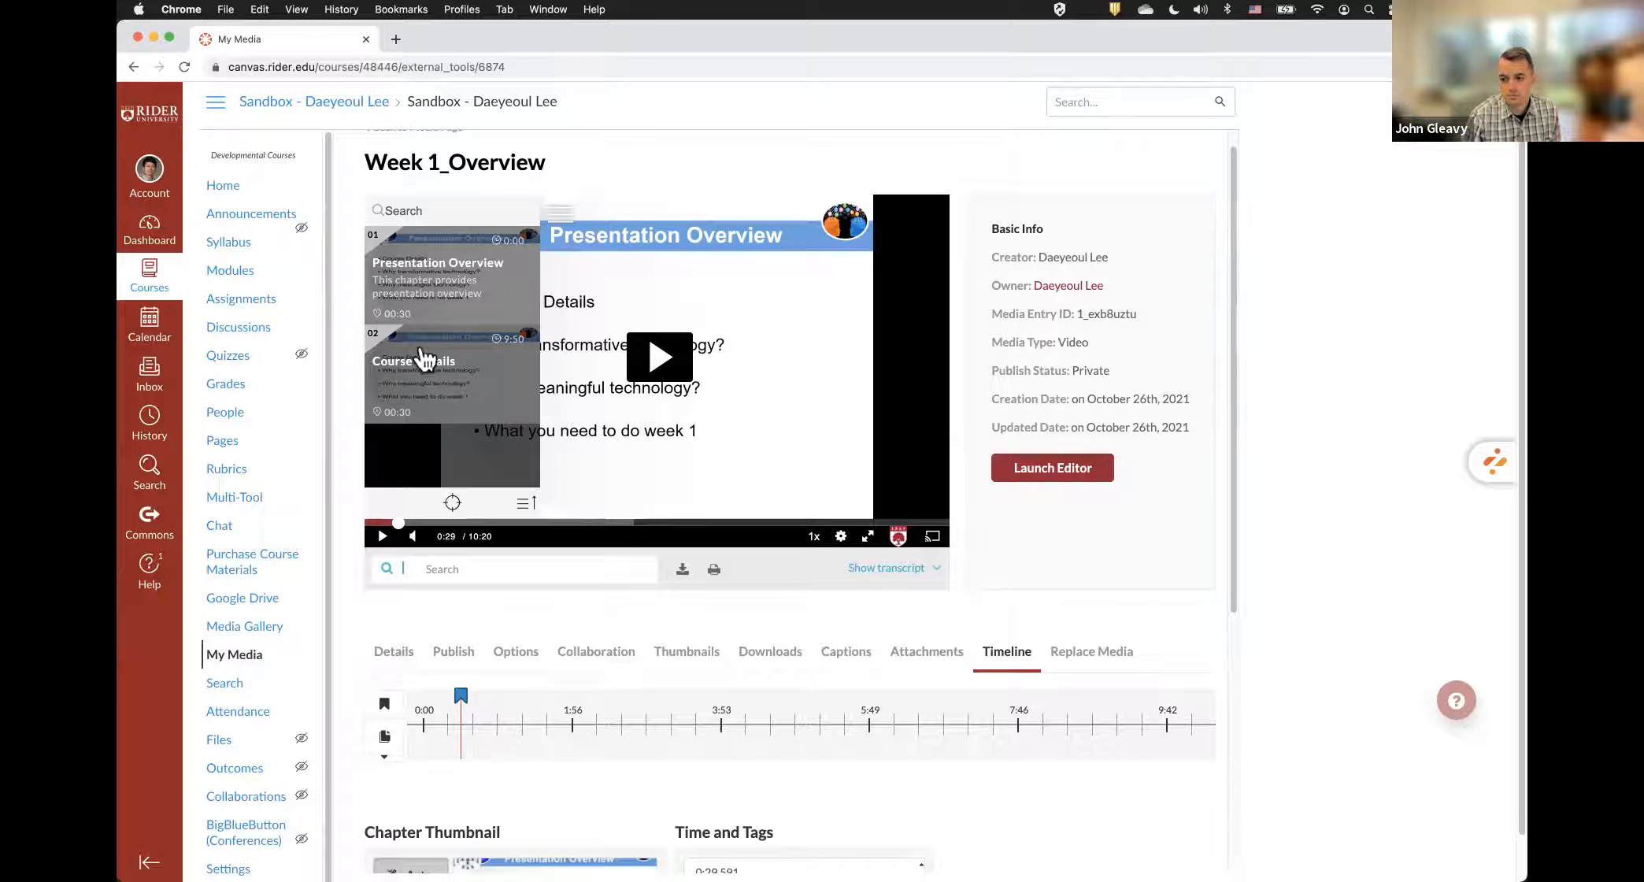
pyautogui.scroll(-1, 461, 406)
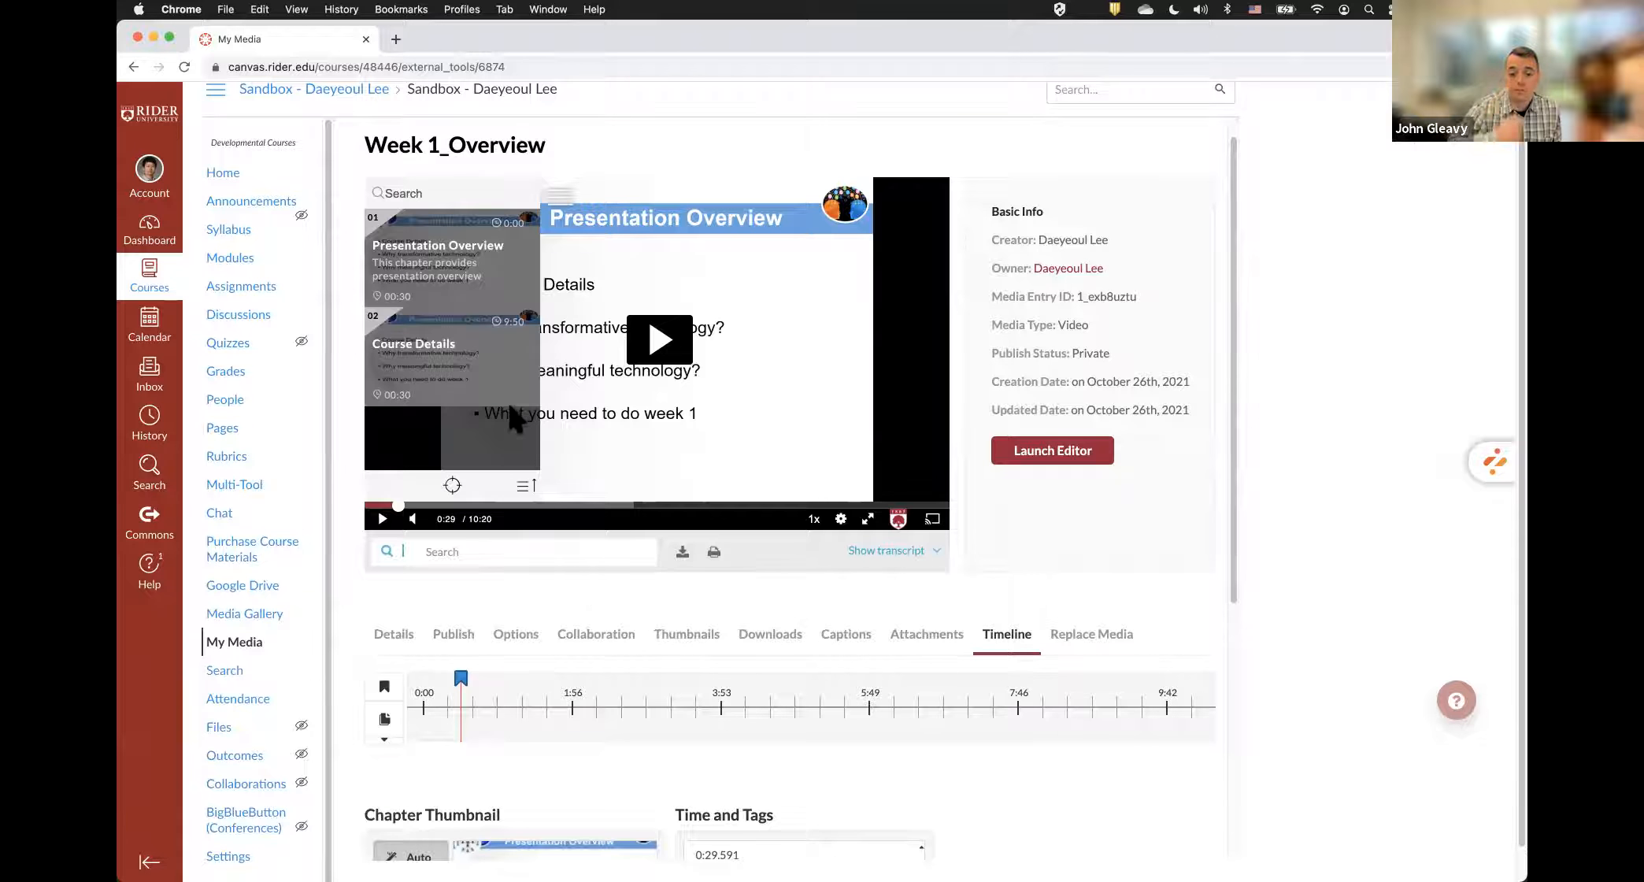
# - Add a chapter at 1:23.868 on the timeline, title it "Course Details", and save it
pyautogui.scroll(-1, 449, 345)
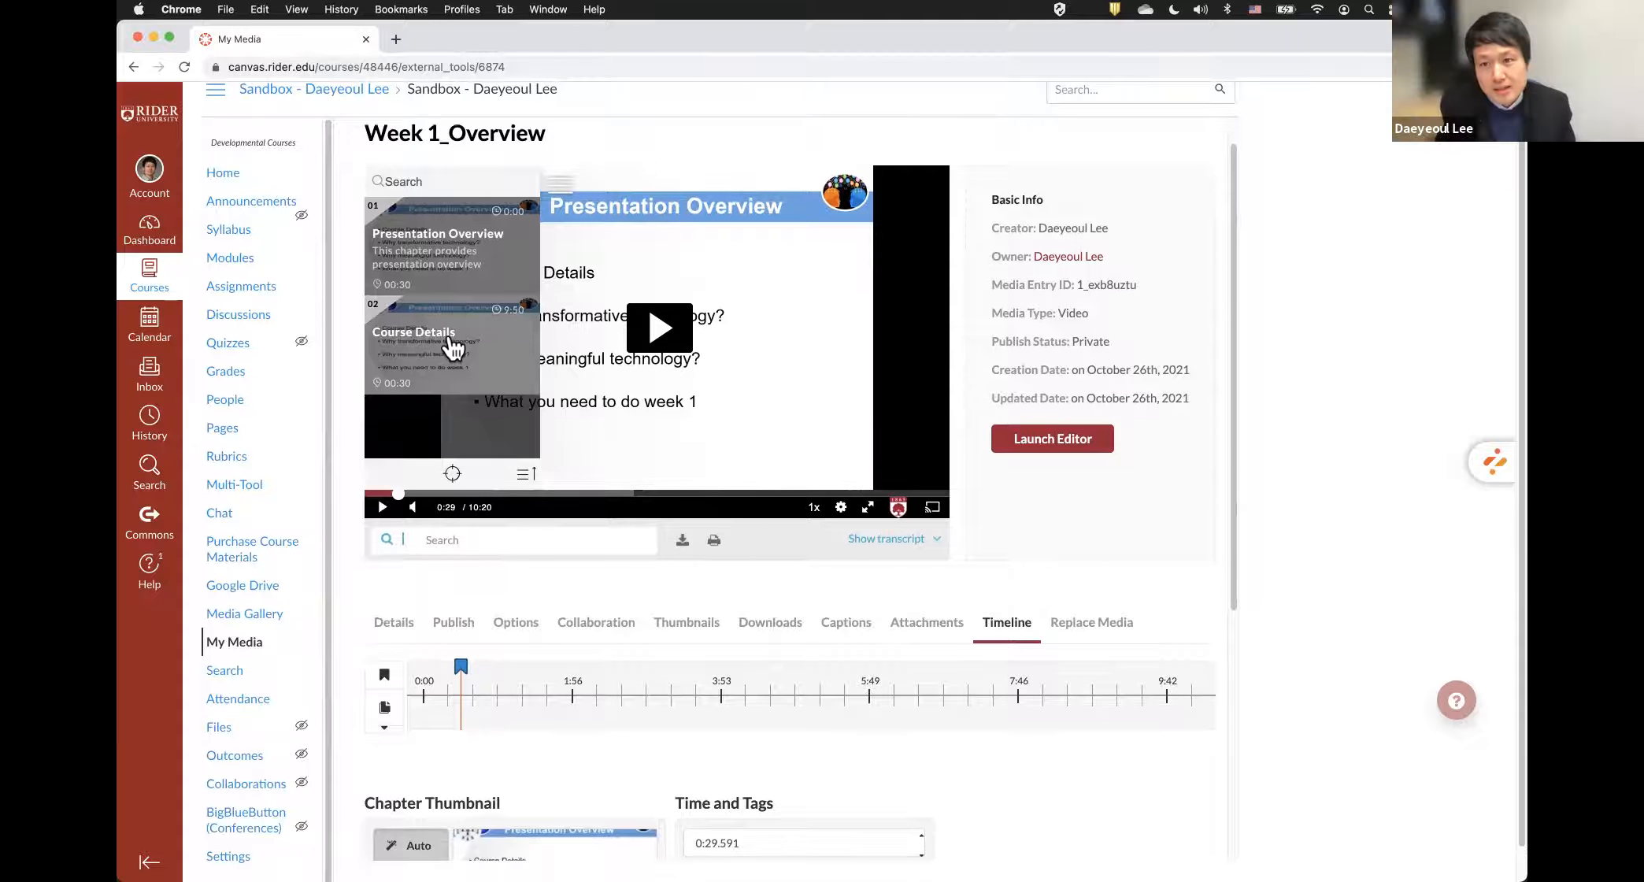
pyautogui.scroll(-1, 452, 348)
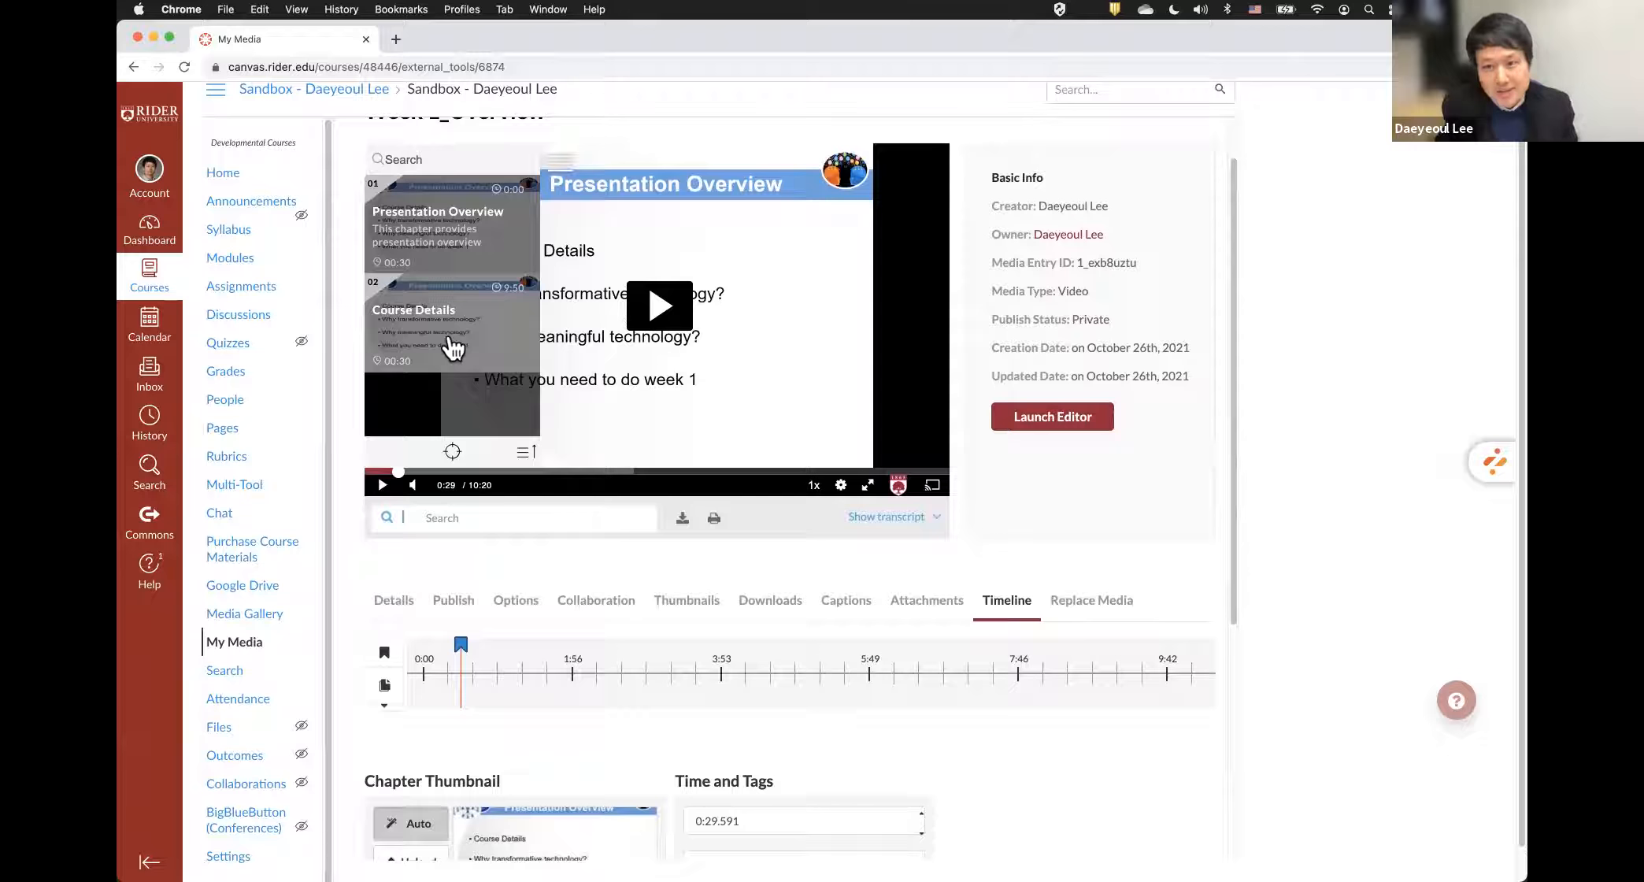
pyautogui.scroll(-1, 451, 348)
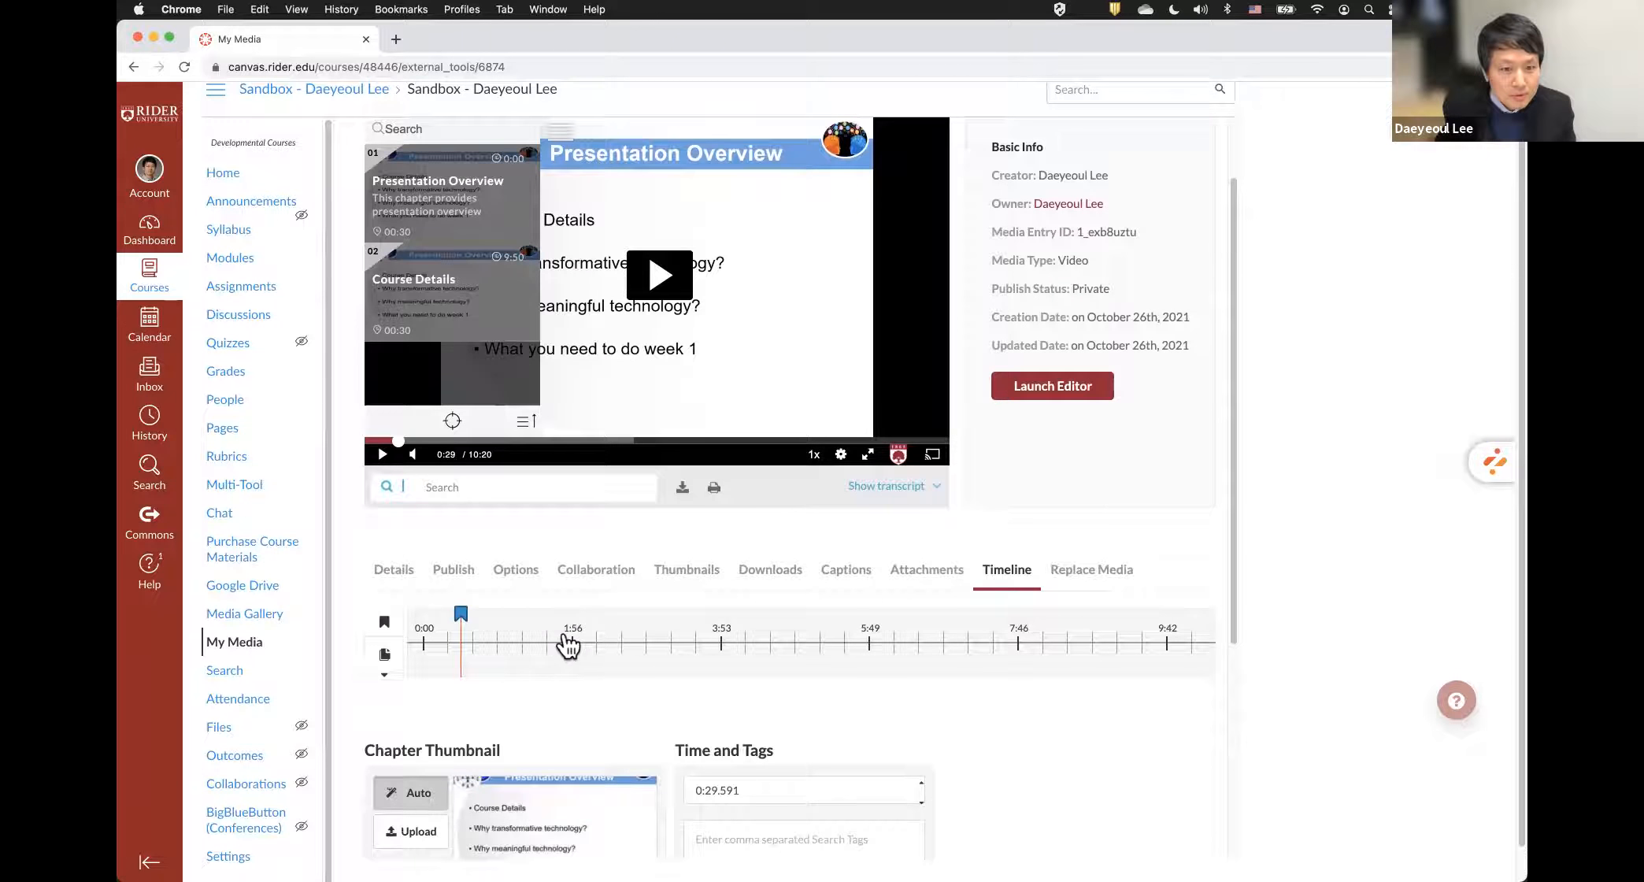
pyautogui.click(530, 644)
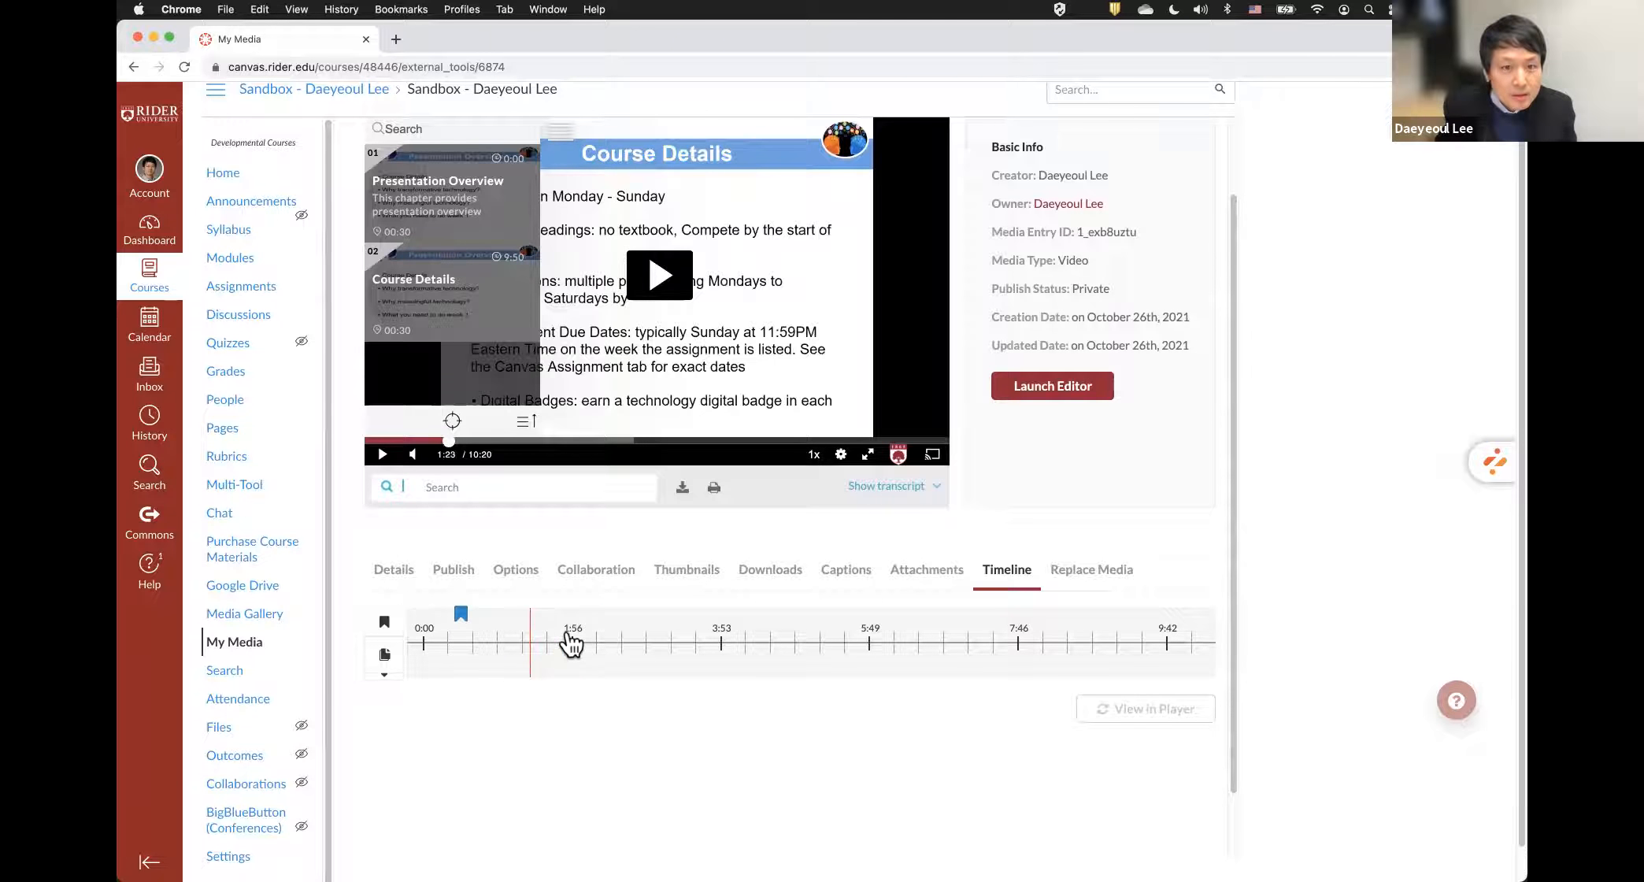
pyautogui.click(384, 622)
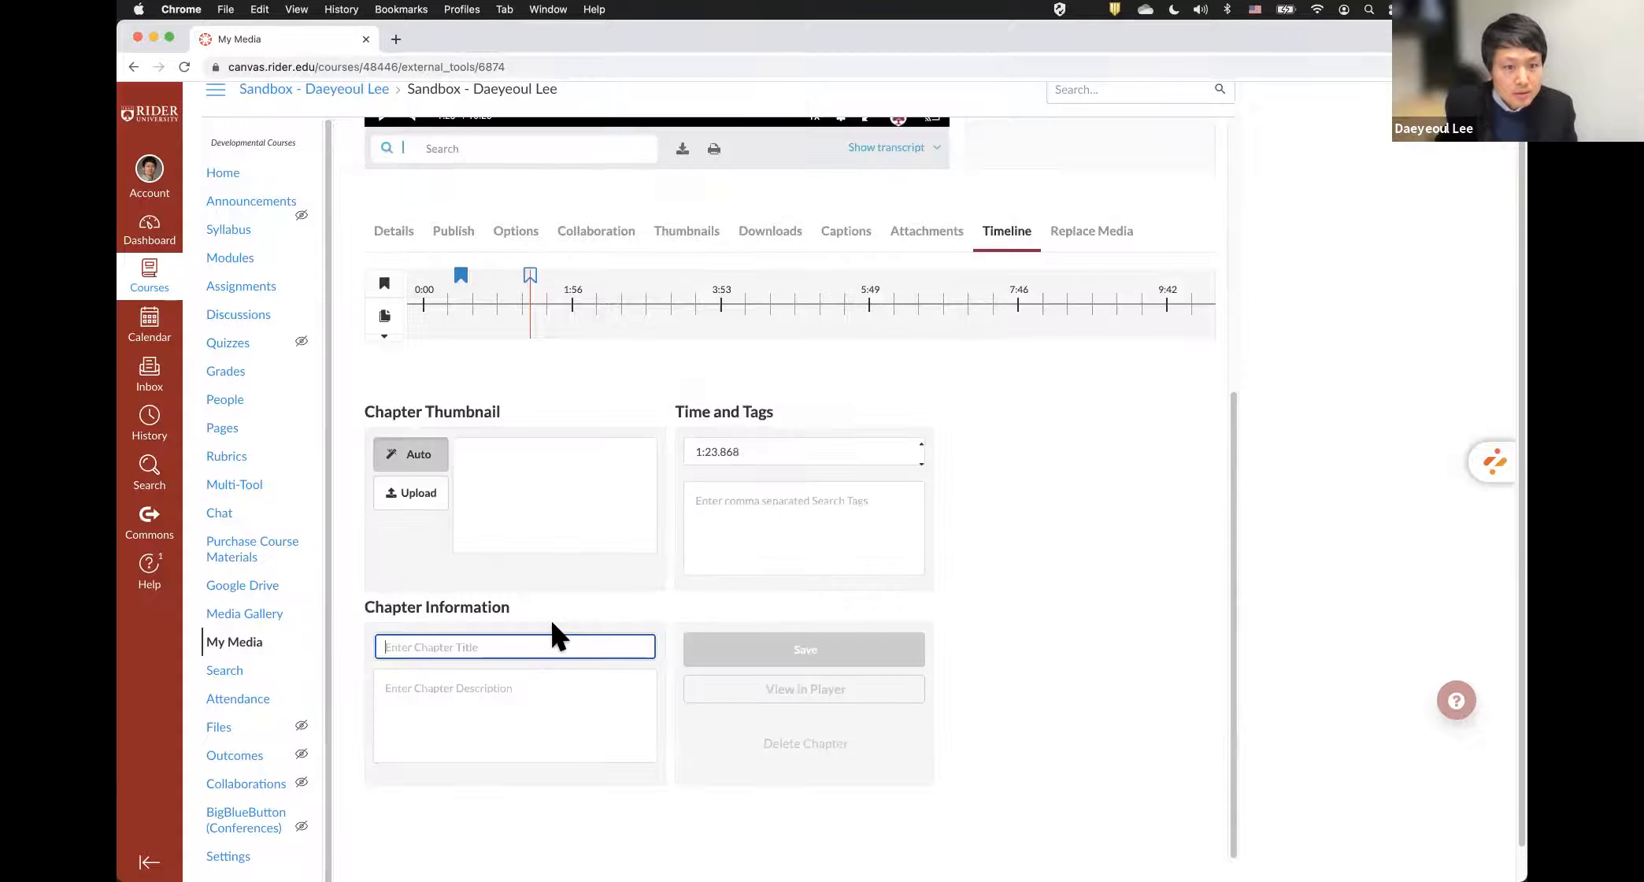
pyautogui.write('C')
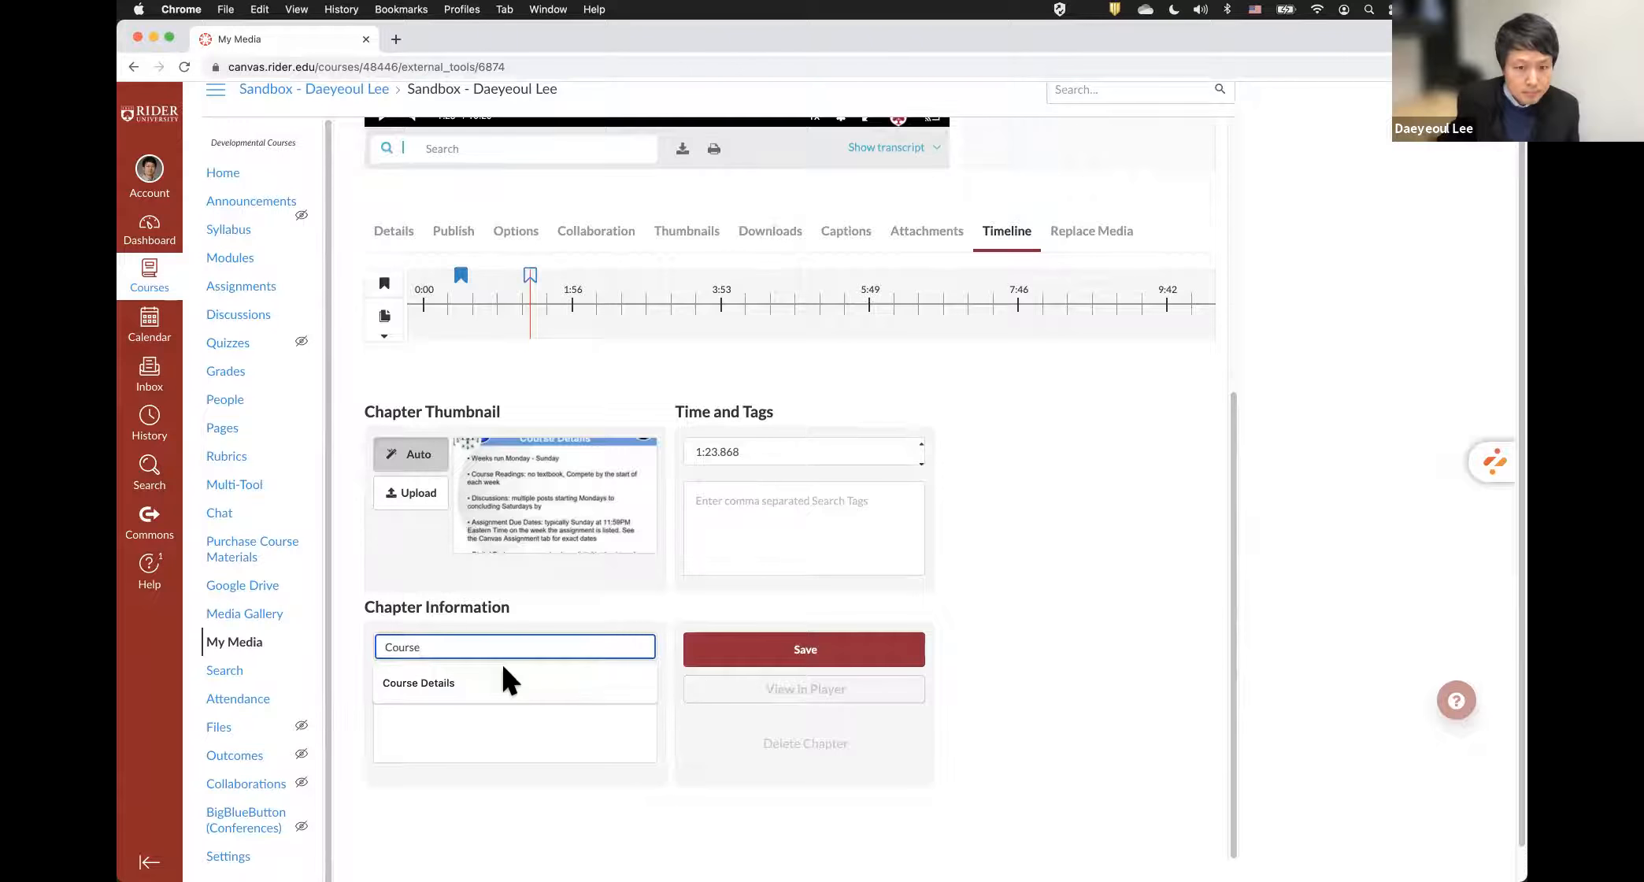
pyautogui.write('ourse')
pyautogui.click(508, 682)
pyautogui.click(767, 664)
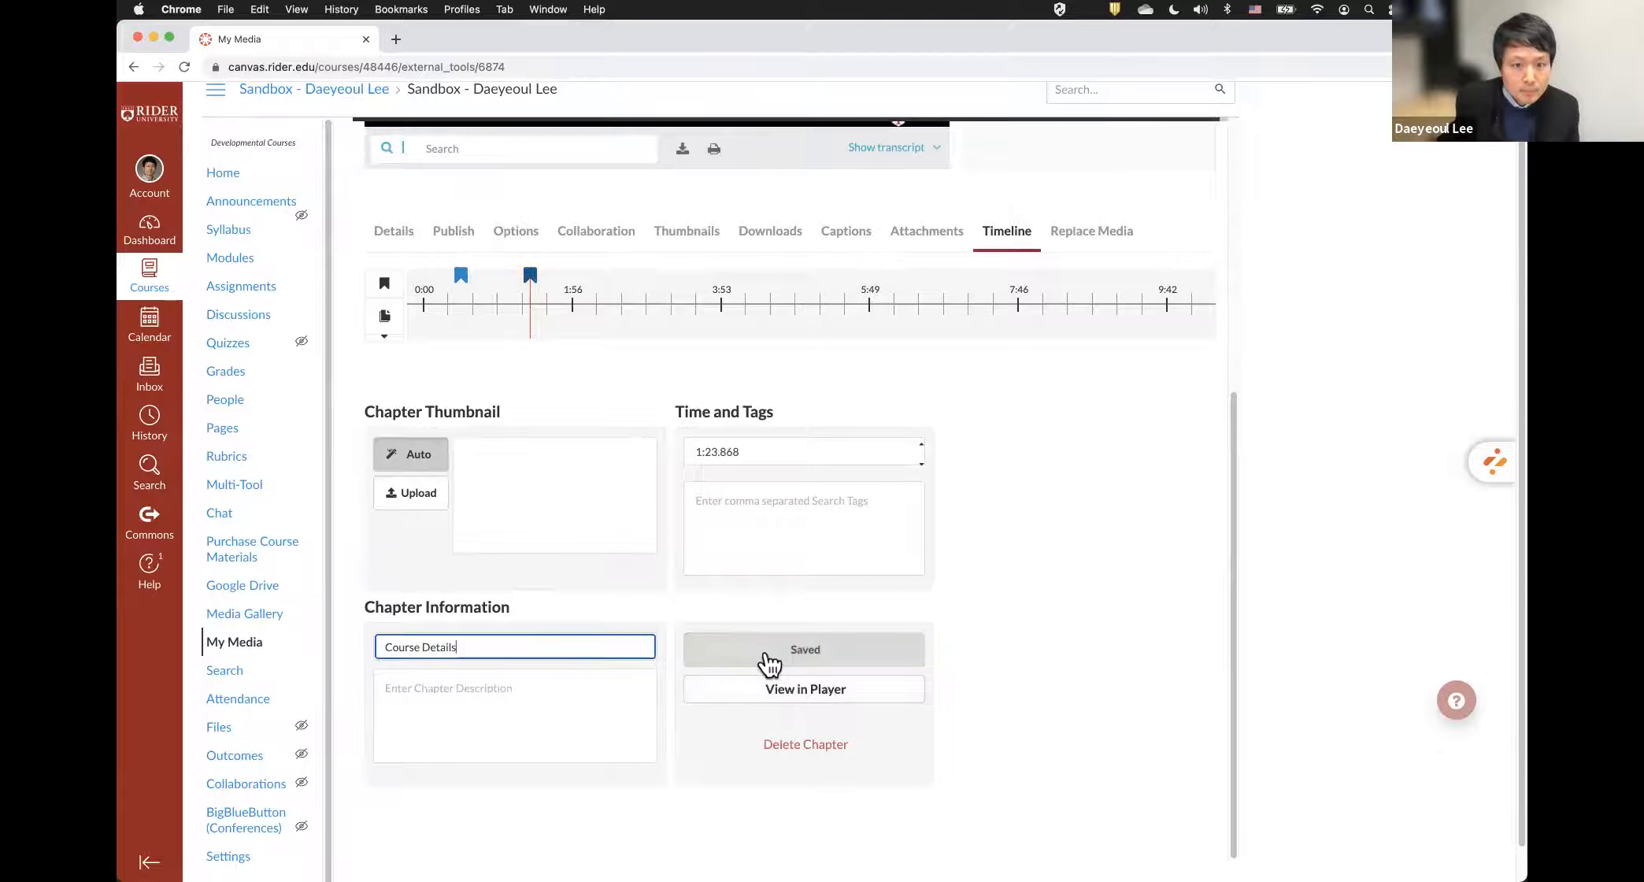
# - Refresh the player with the saved chapters and jump to chapter 02, Course Details, from the chapter navigation
pyautogui.click(729, 693)
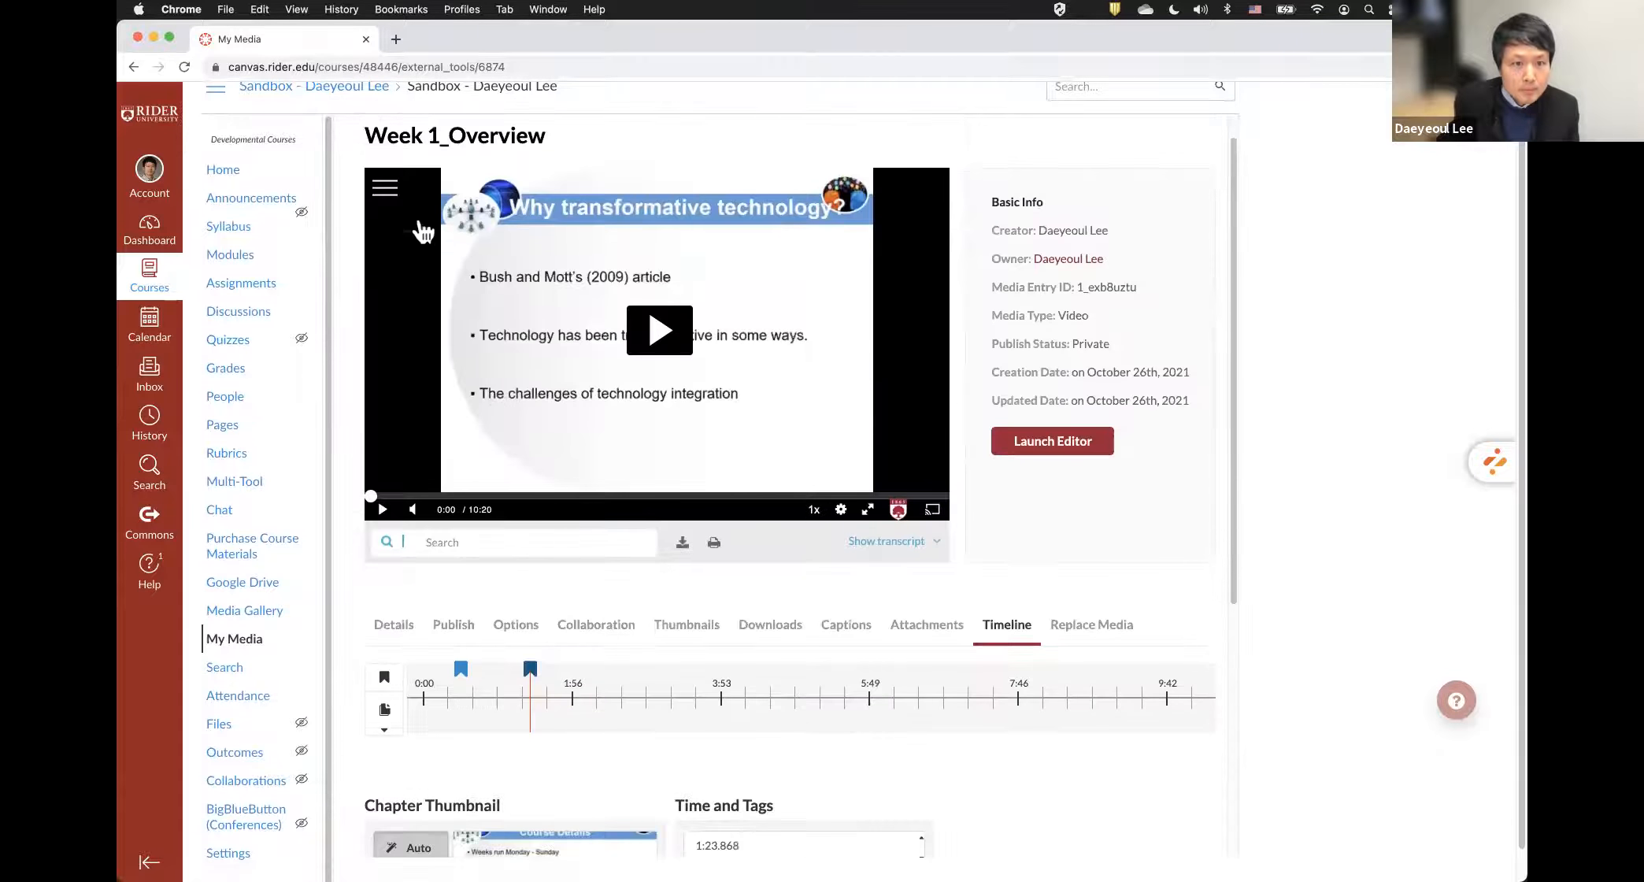
pyautogui.click(385, 187)
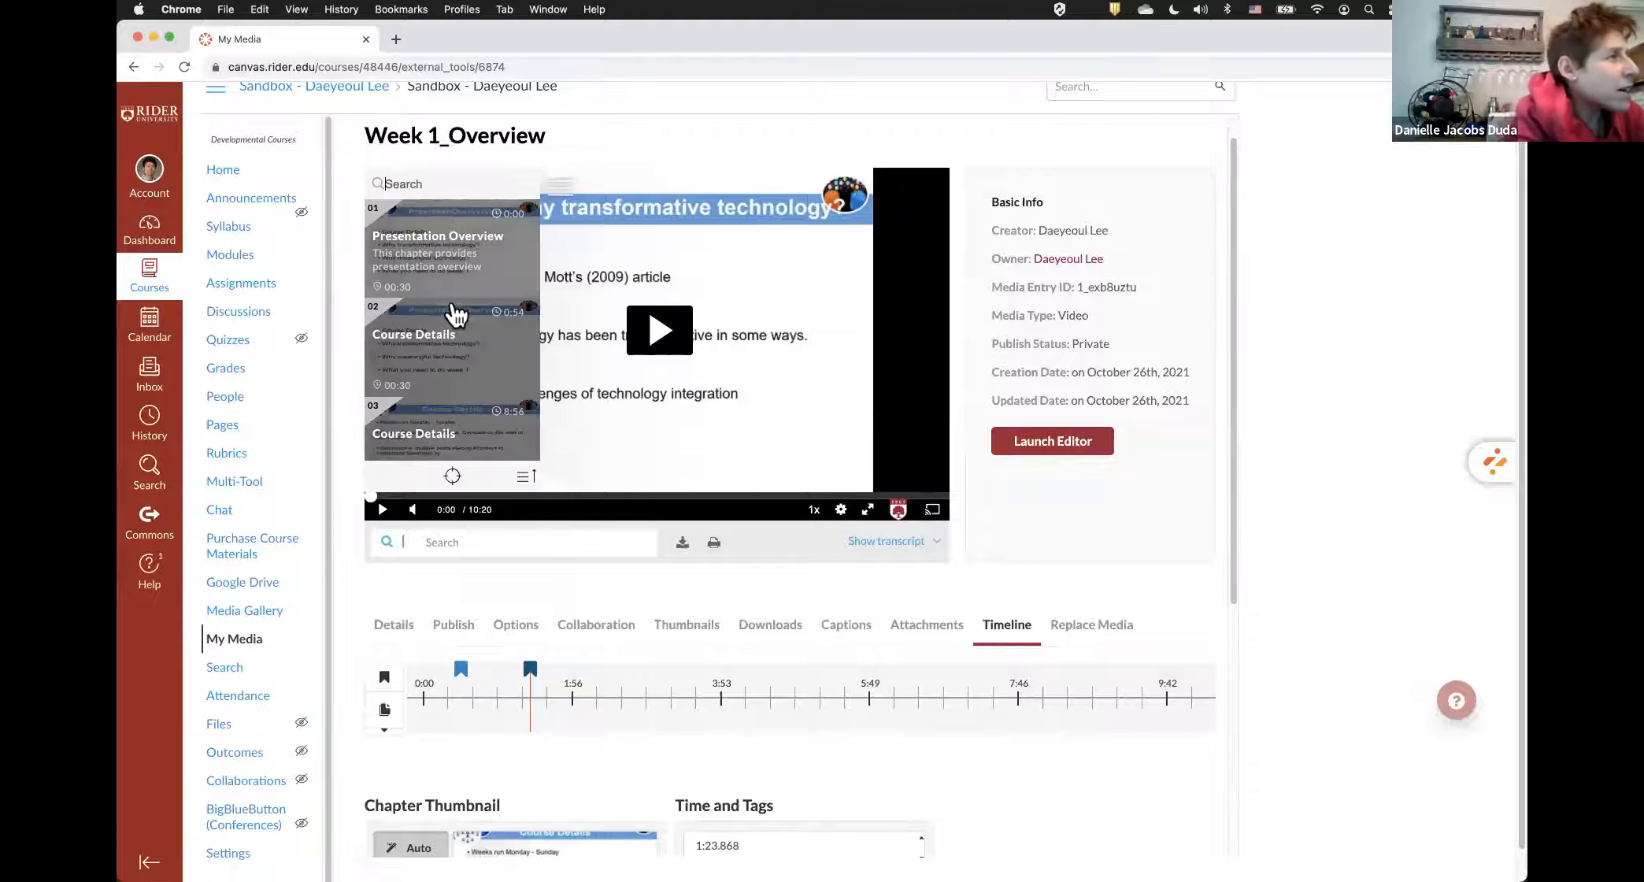
pyautogui.click(452, 324)
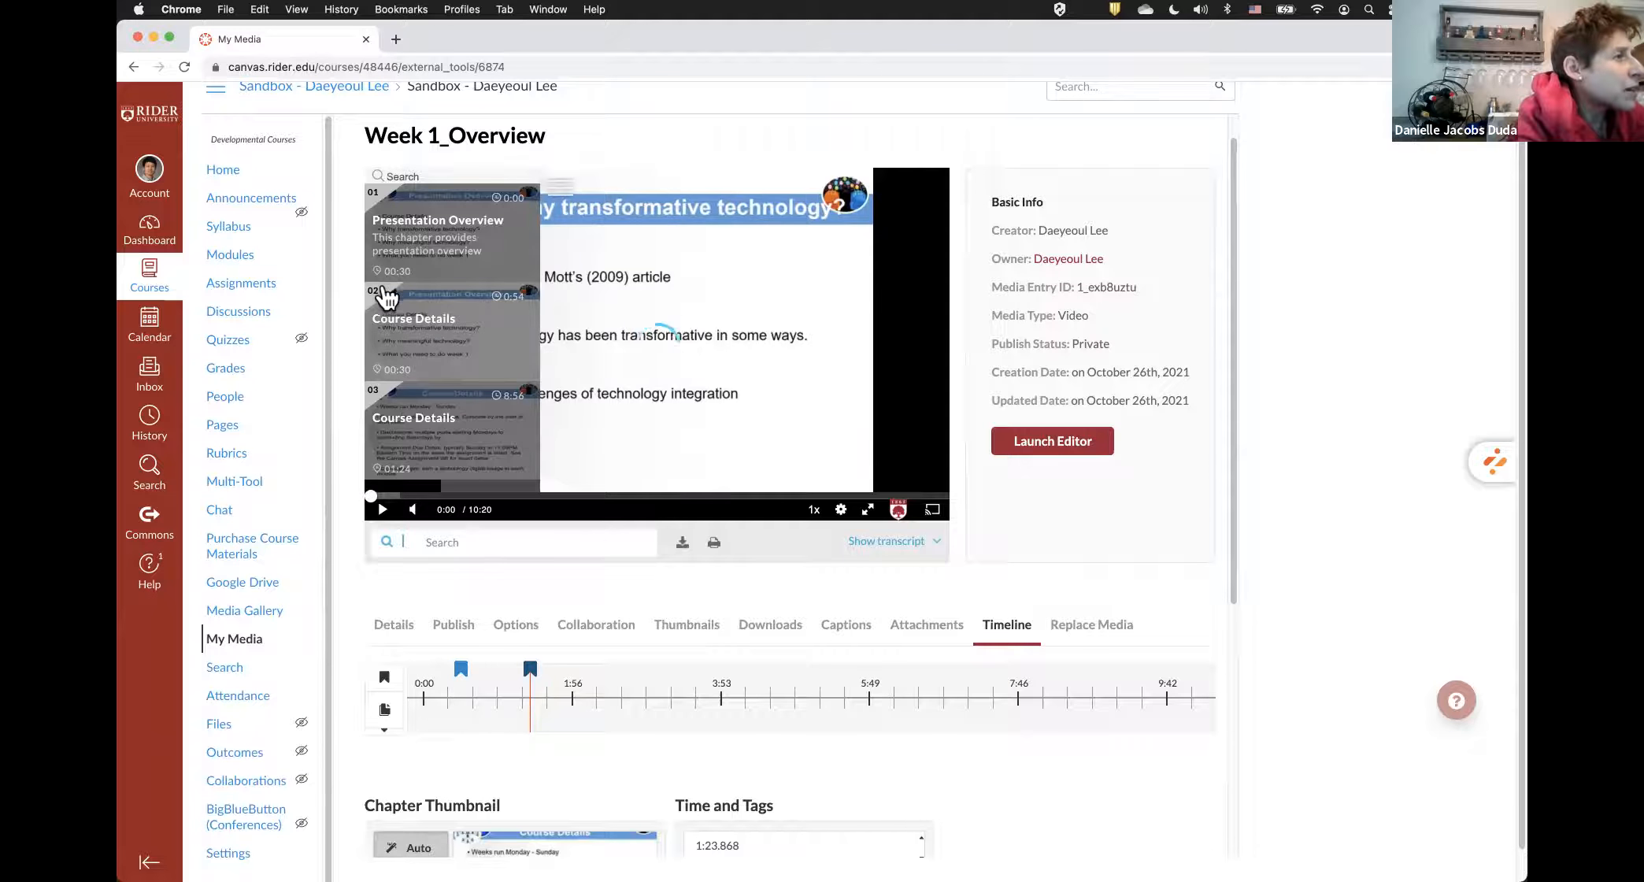
# - Compare the times in the player's chapter list with the chapter markers on the timeline
pyautogui.scroll(-2, 446, 352)
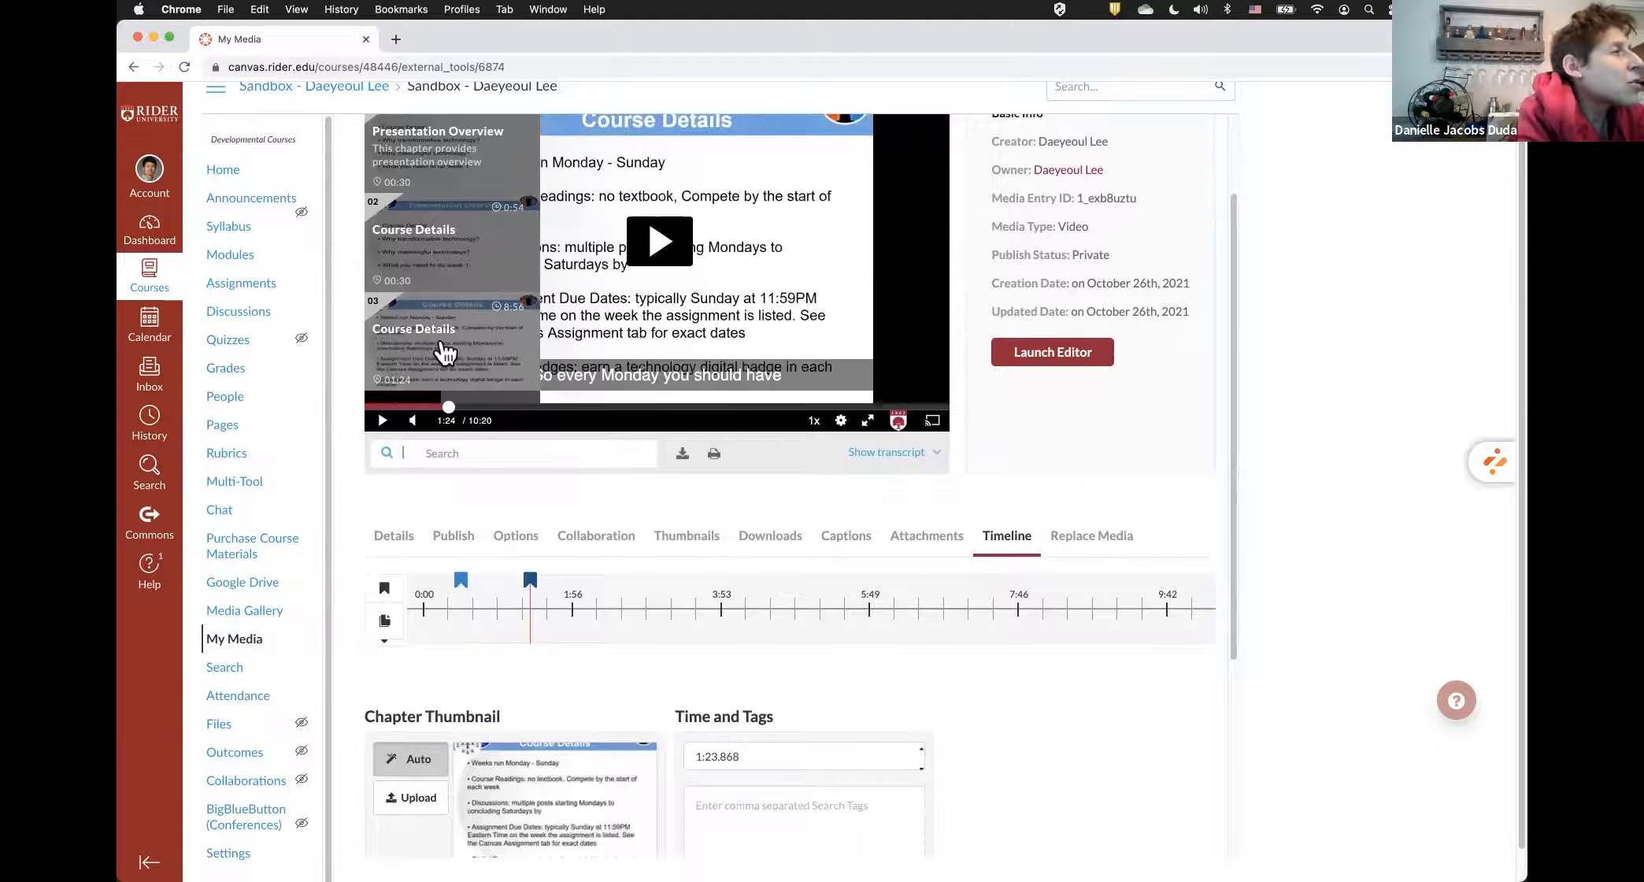
pyautogui.scroll(-4, 605, 544)
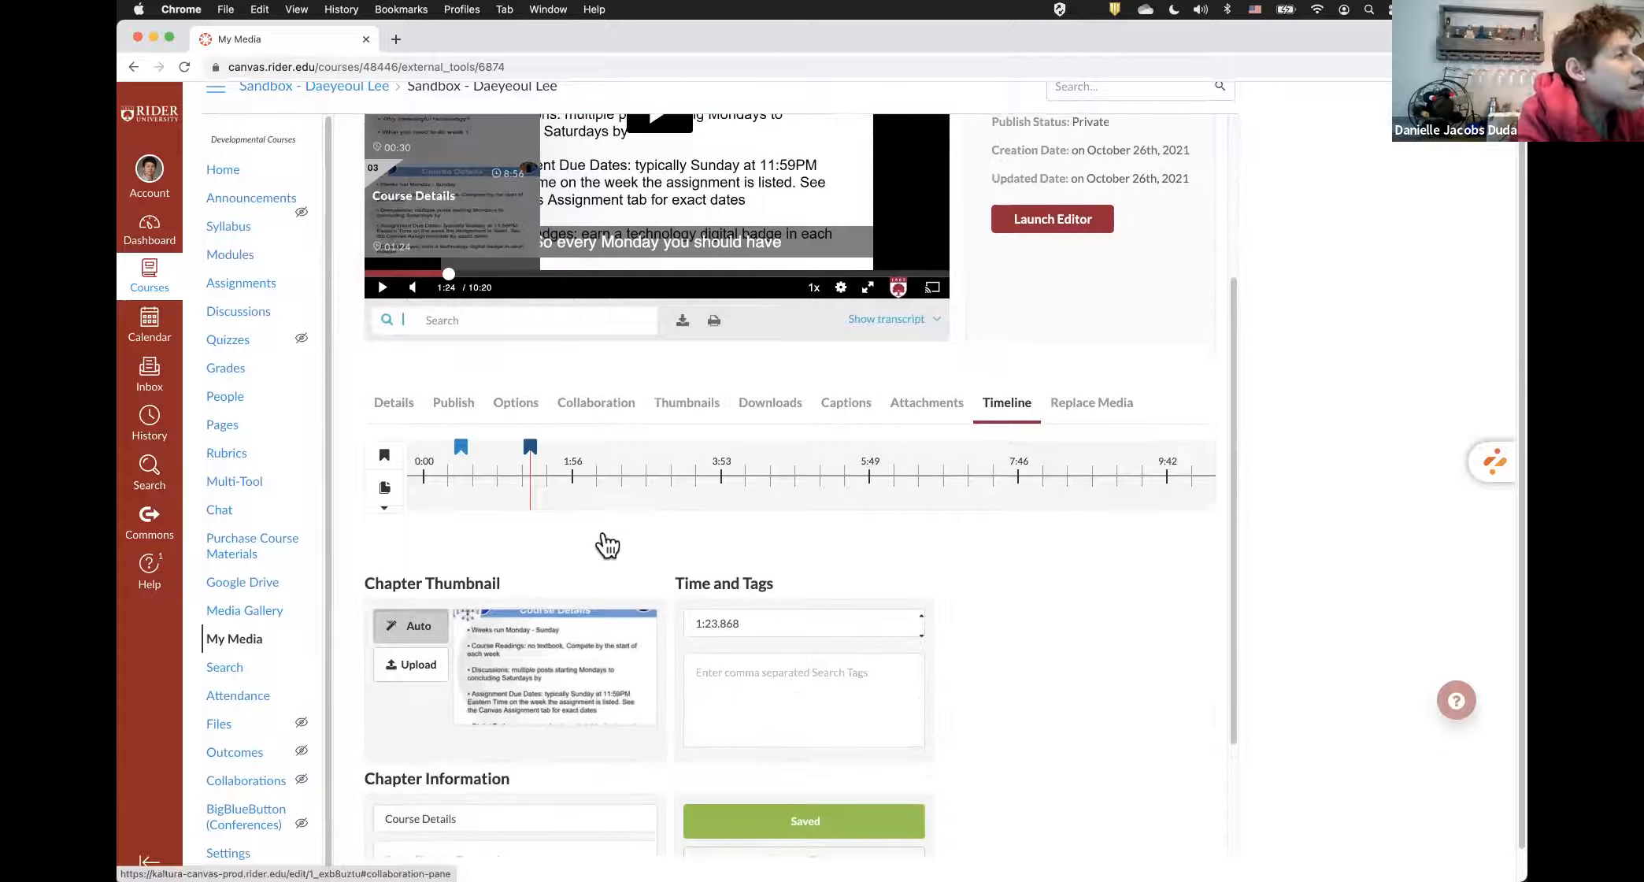
pyautogui.scroll(7, 488, 282)
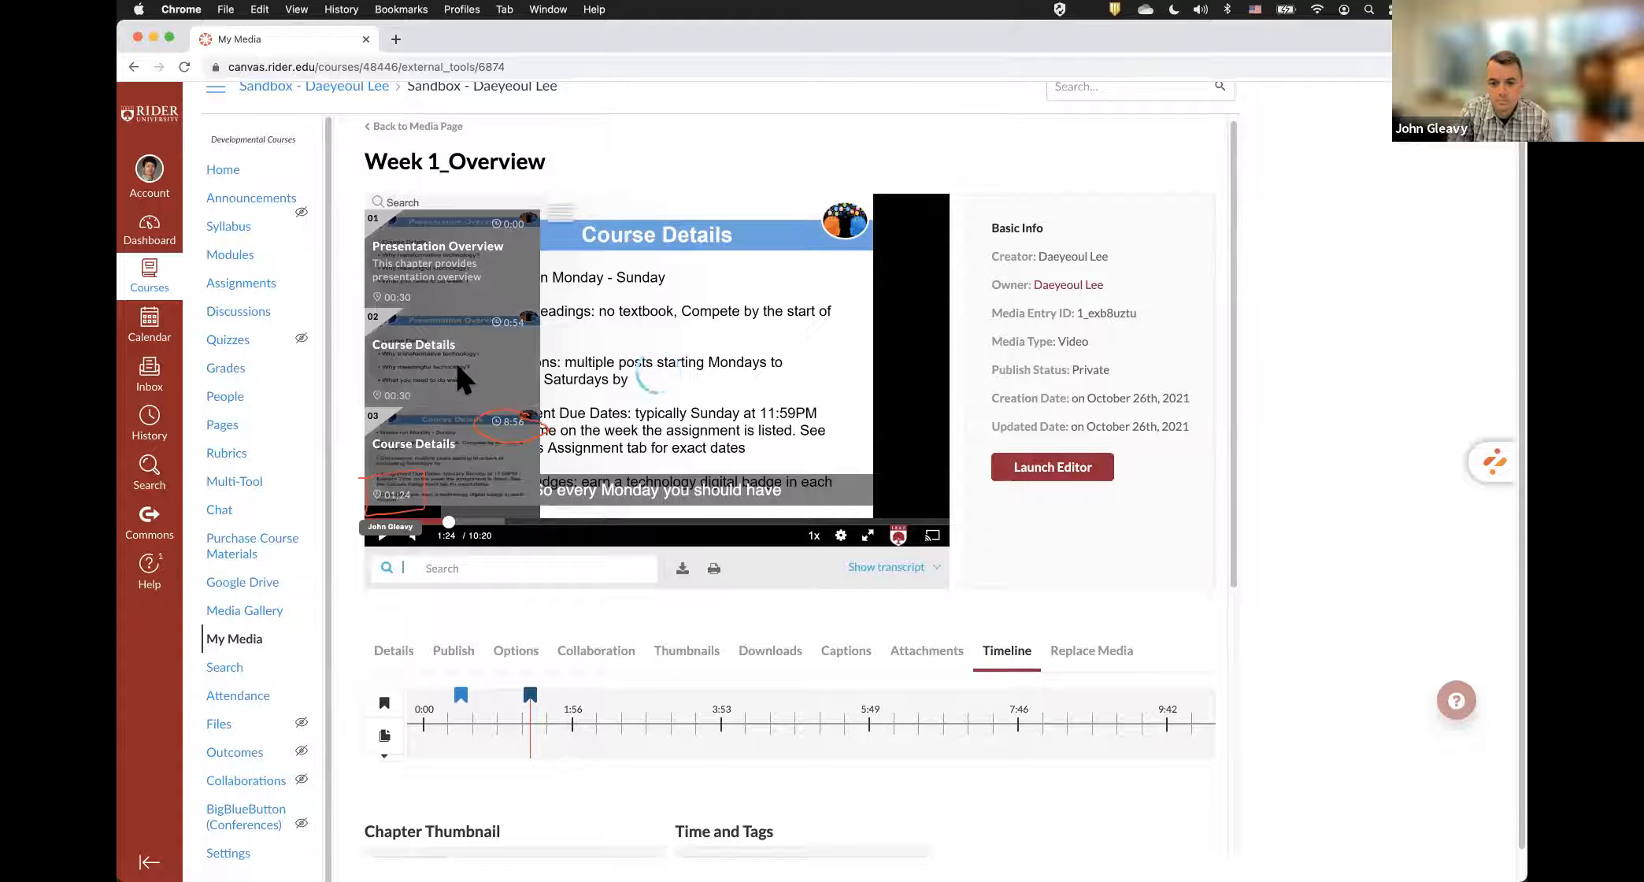
pyautogui.scroll(-3, 453, 364)
pyautogui.scroll(3, 459, 378)
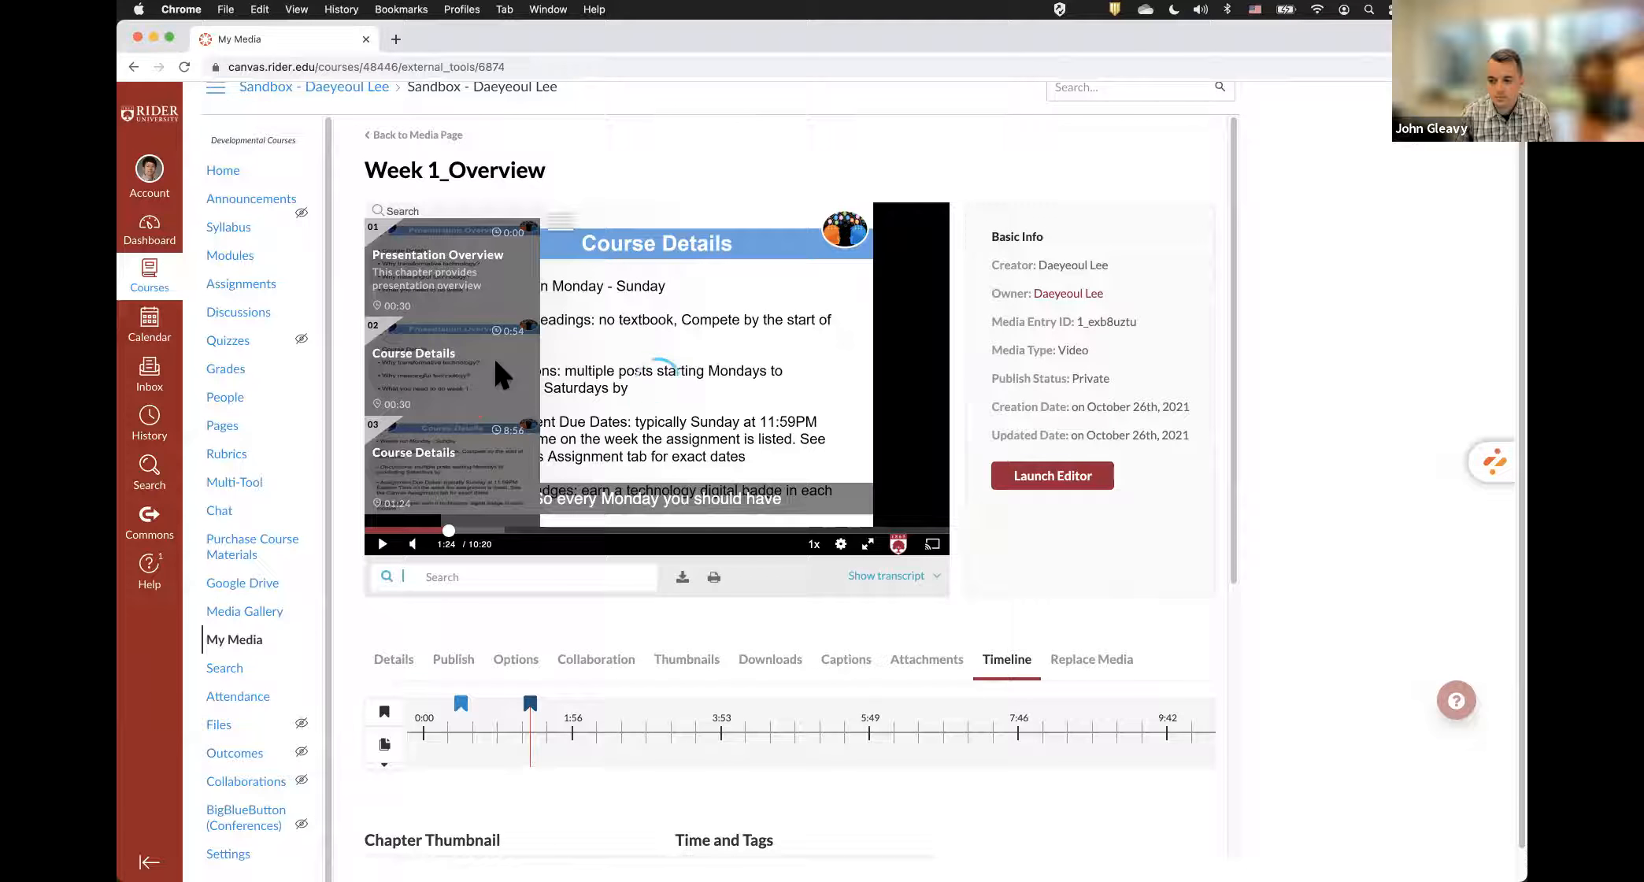
pyautogui.press('XF86AudioRaiseVolume')
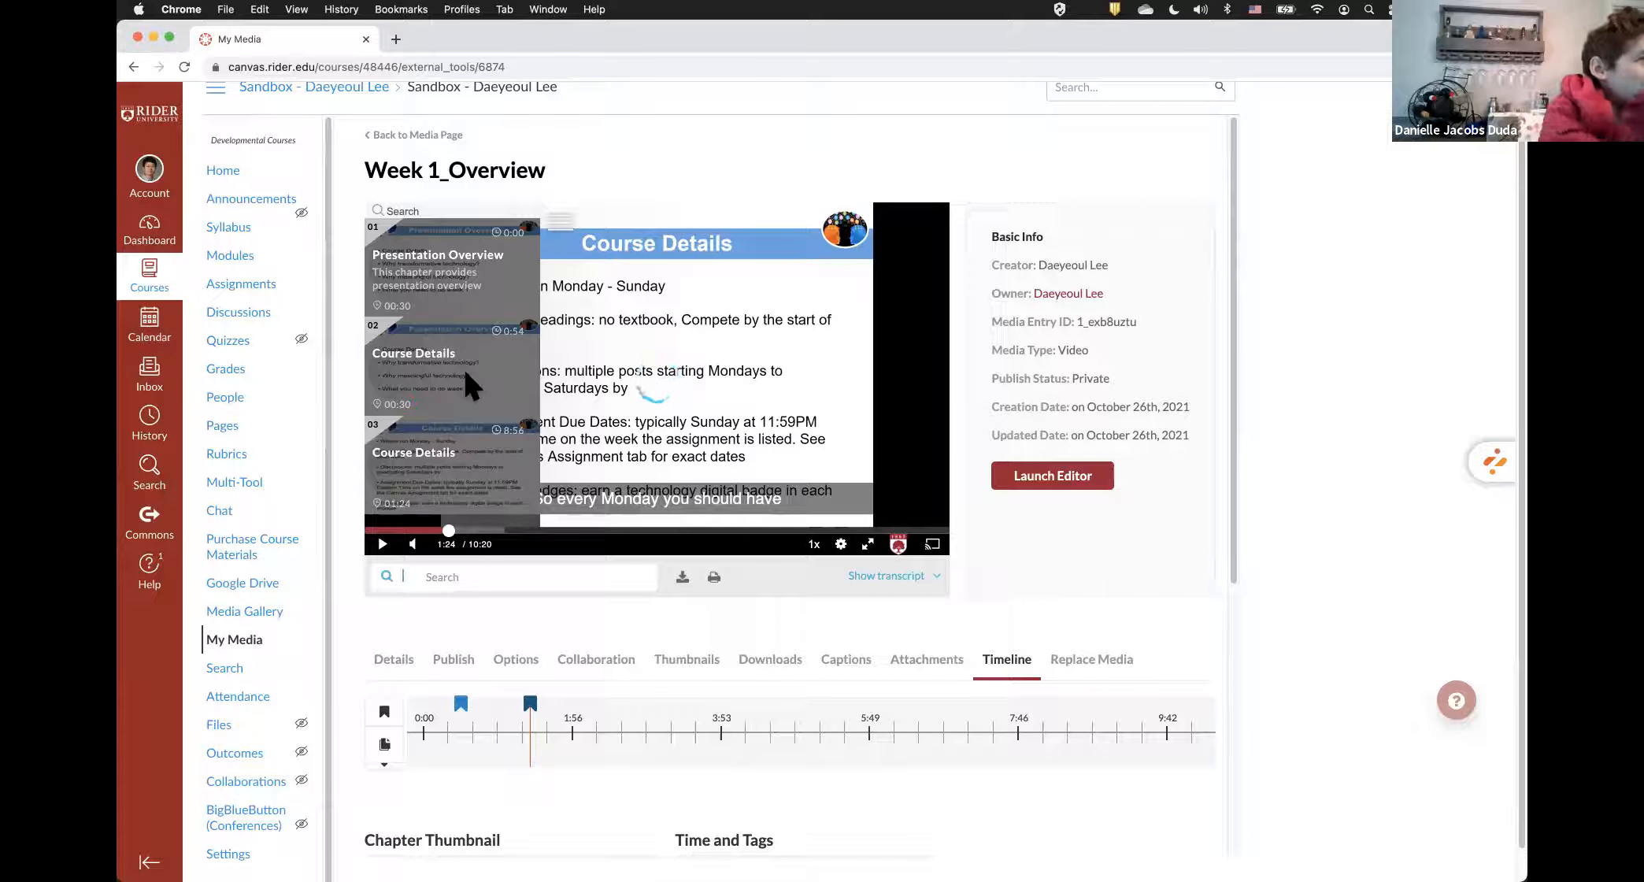
pyautogui.scroll(-1, 406, 301)
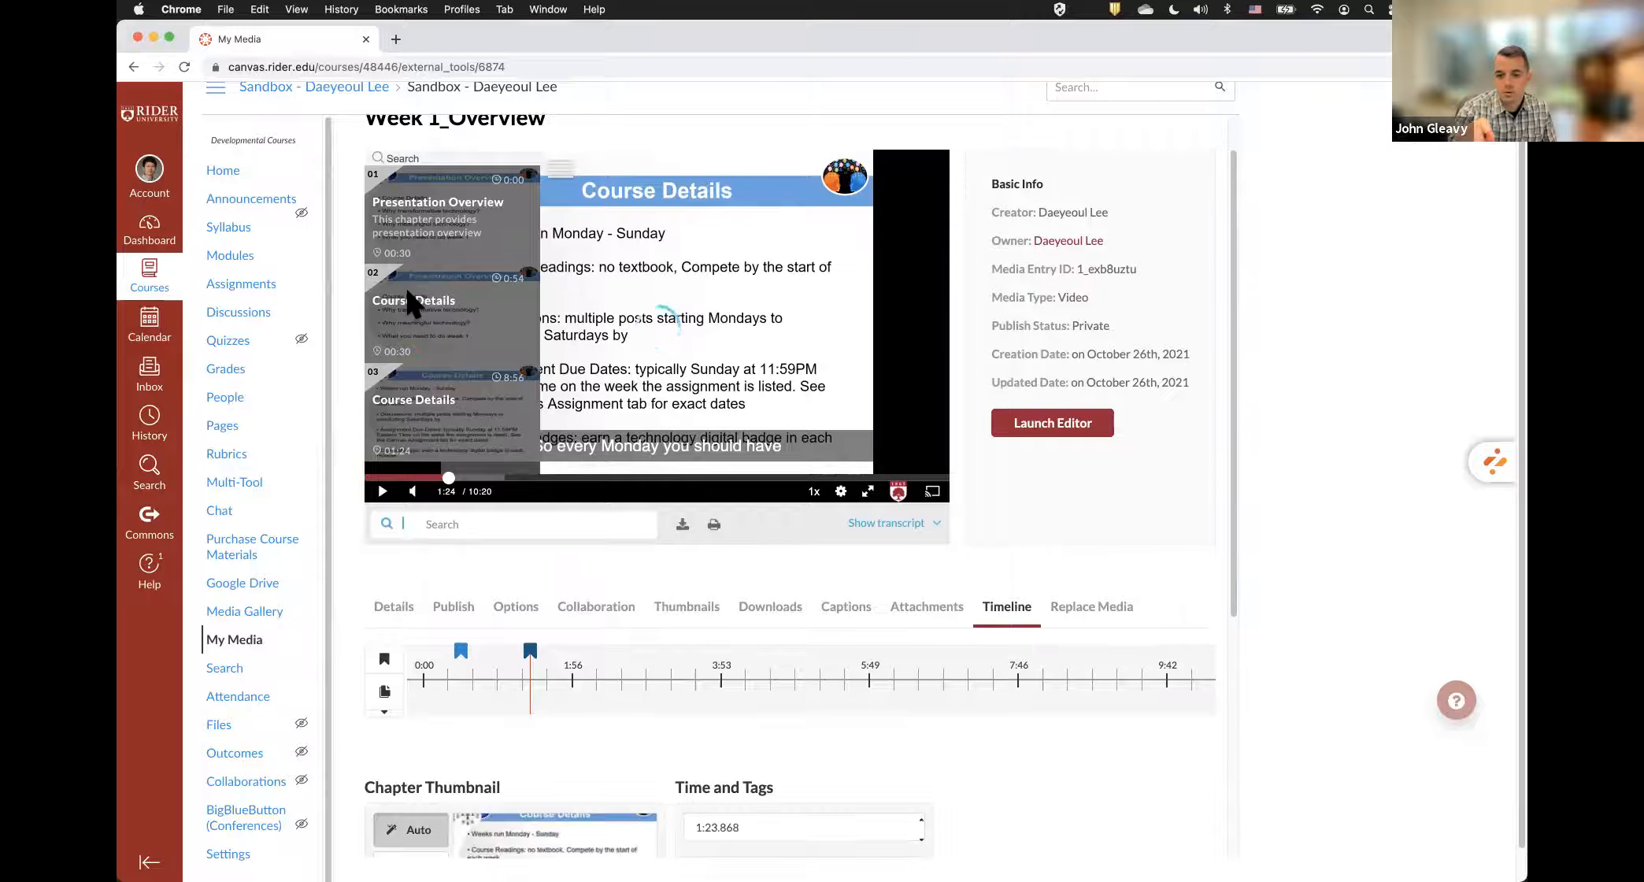
pyautogui.scroll(1, 399, 285)
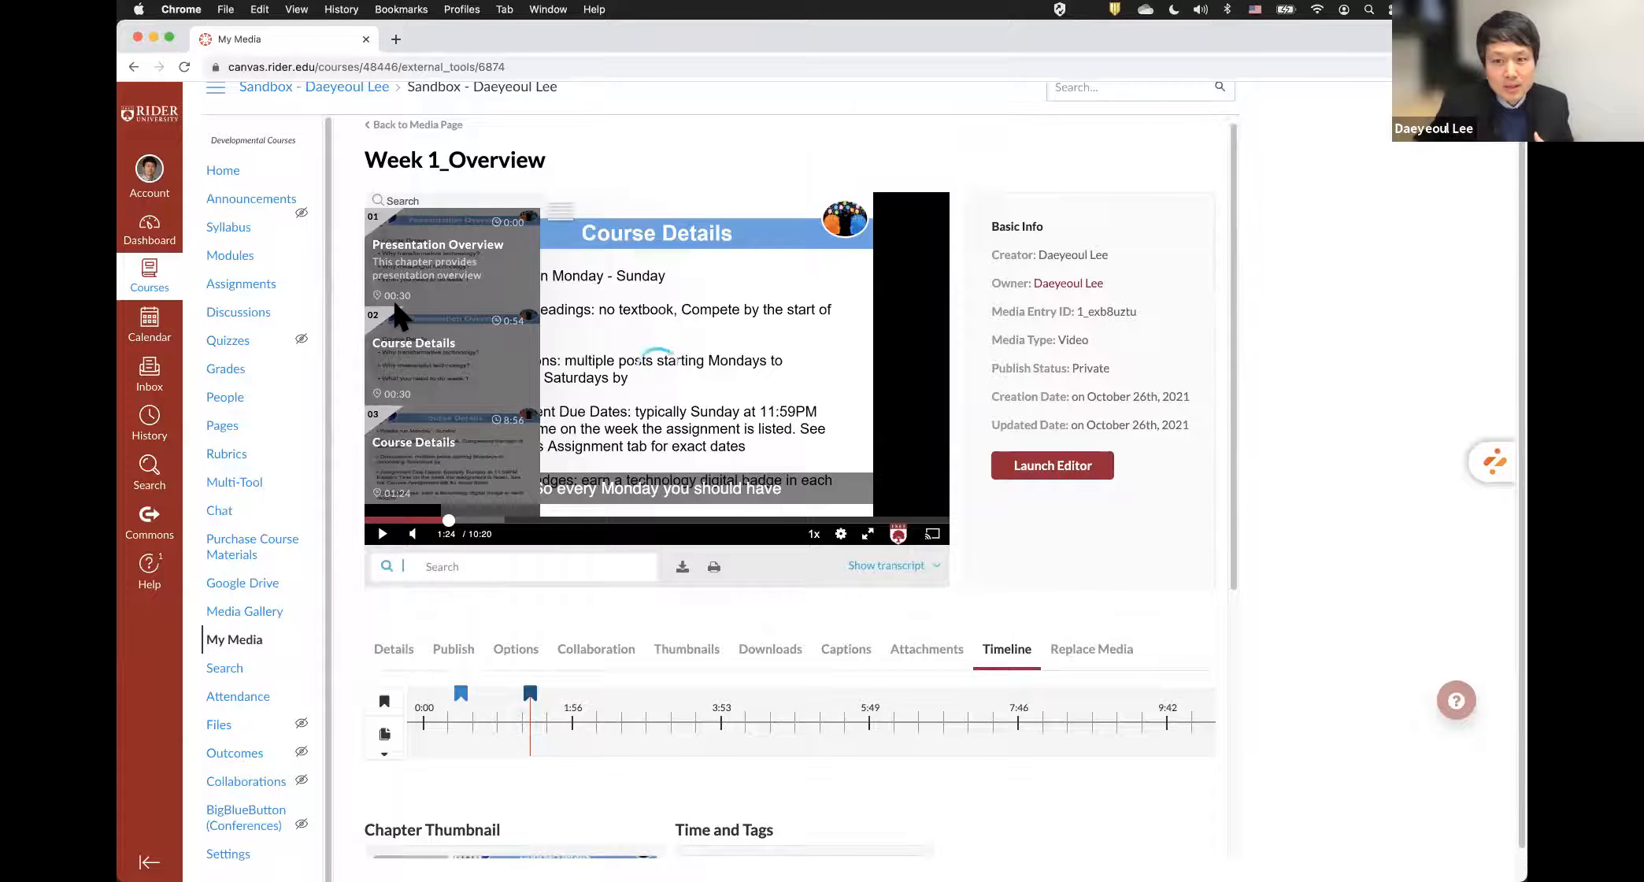
# - Select the Course Details chapter at 1:23.868 on the timeline and delete it
pyautogui.scroll(-1, 602, 417)
pyautogui.scroll(-2, 602, 417)
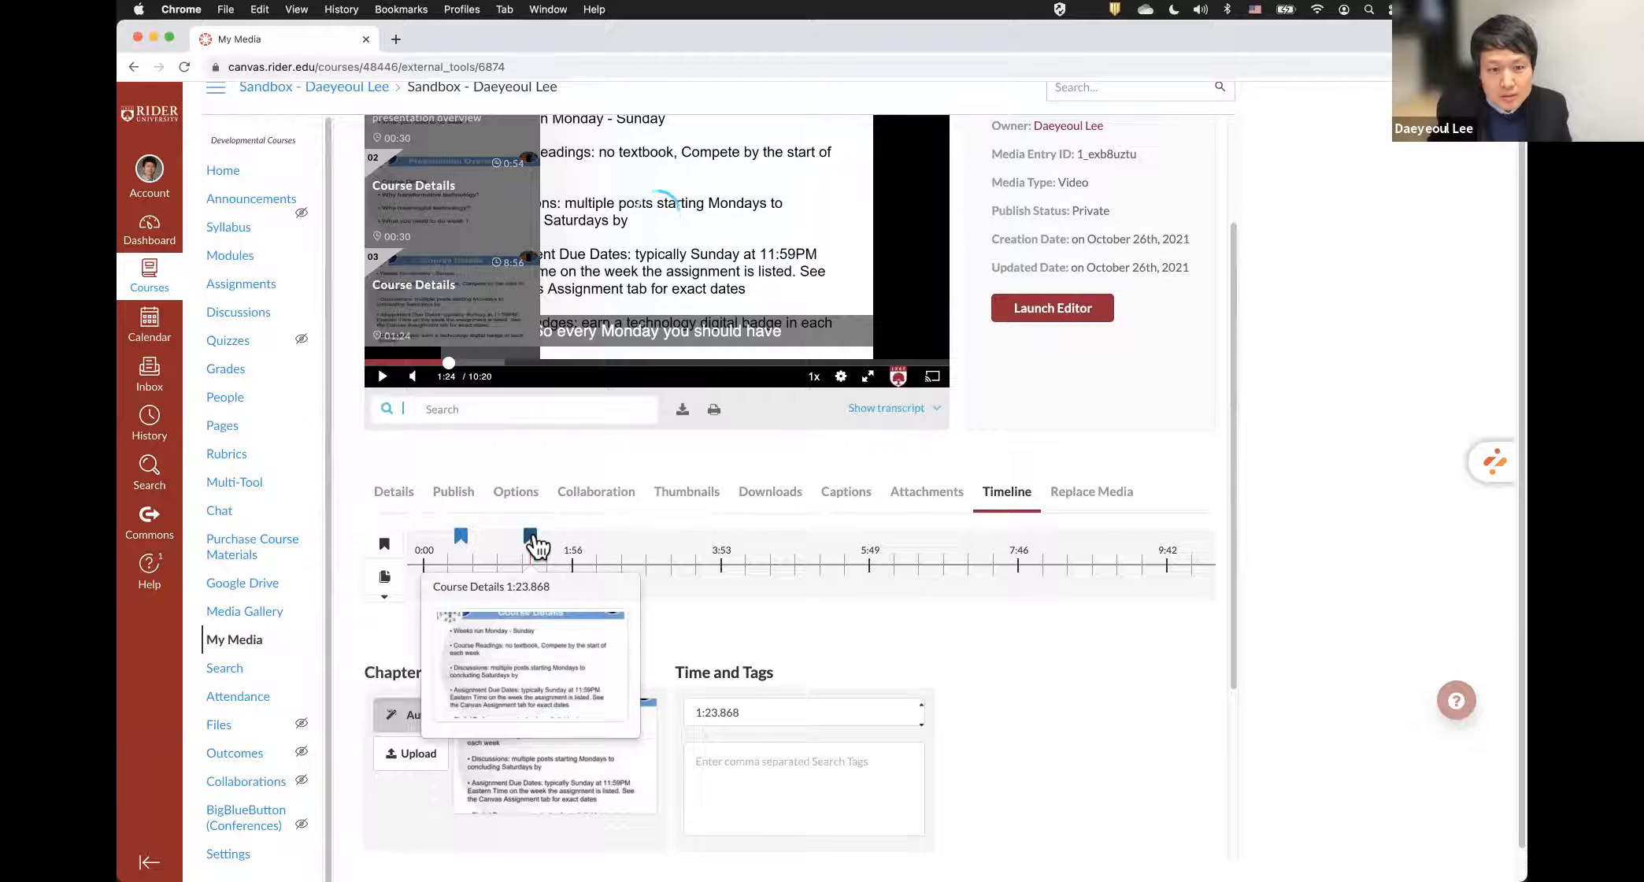
pyautogui.click(531, 538)
pyautogui.scroll(-3, 534, 545)
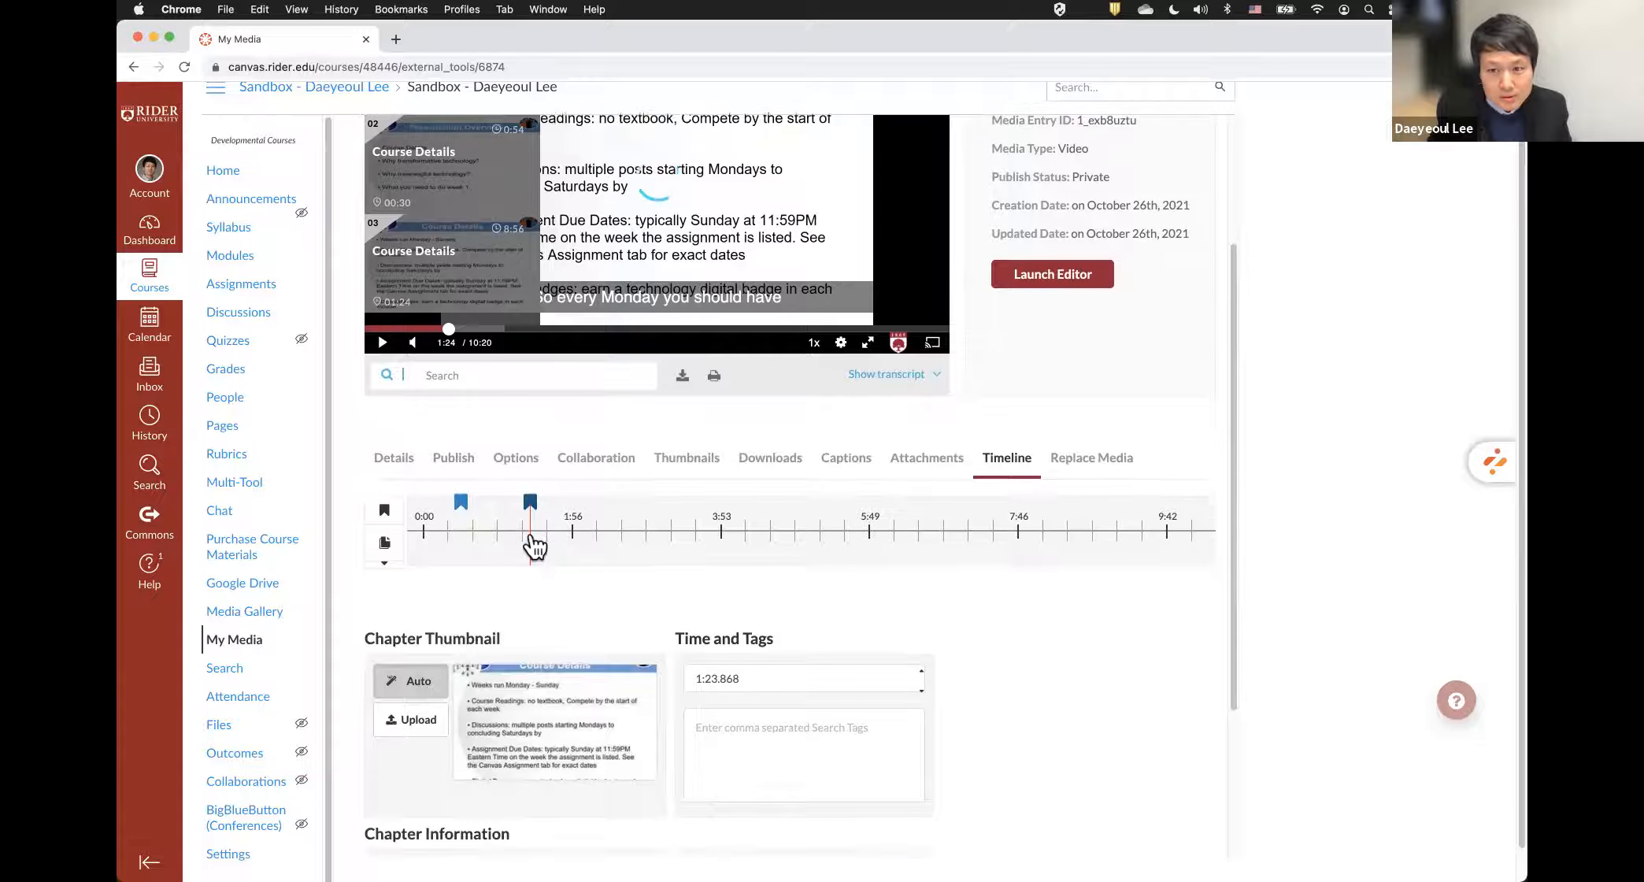
pyautogui.scroll(-1, 596, 516)
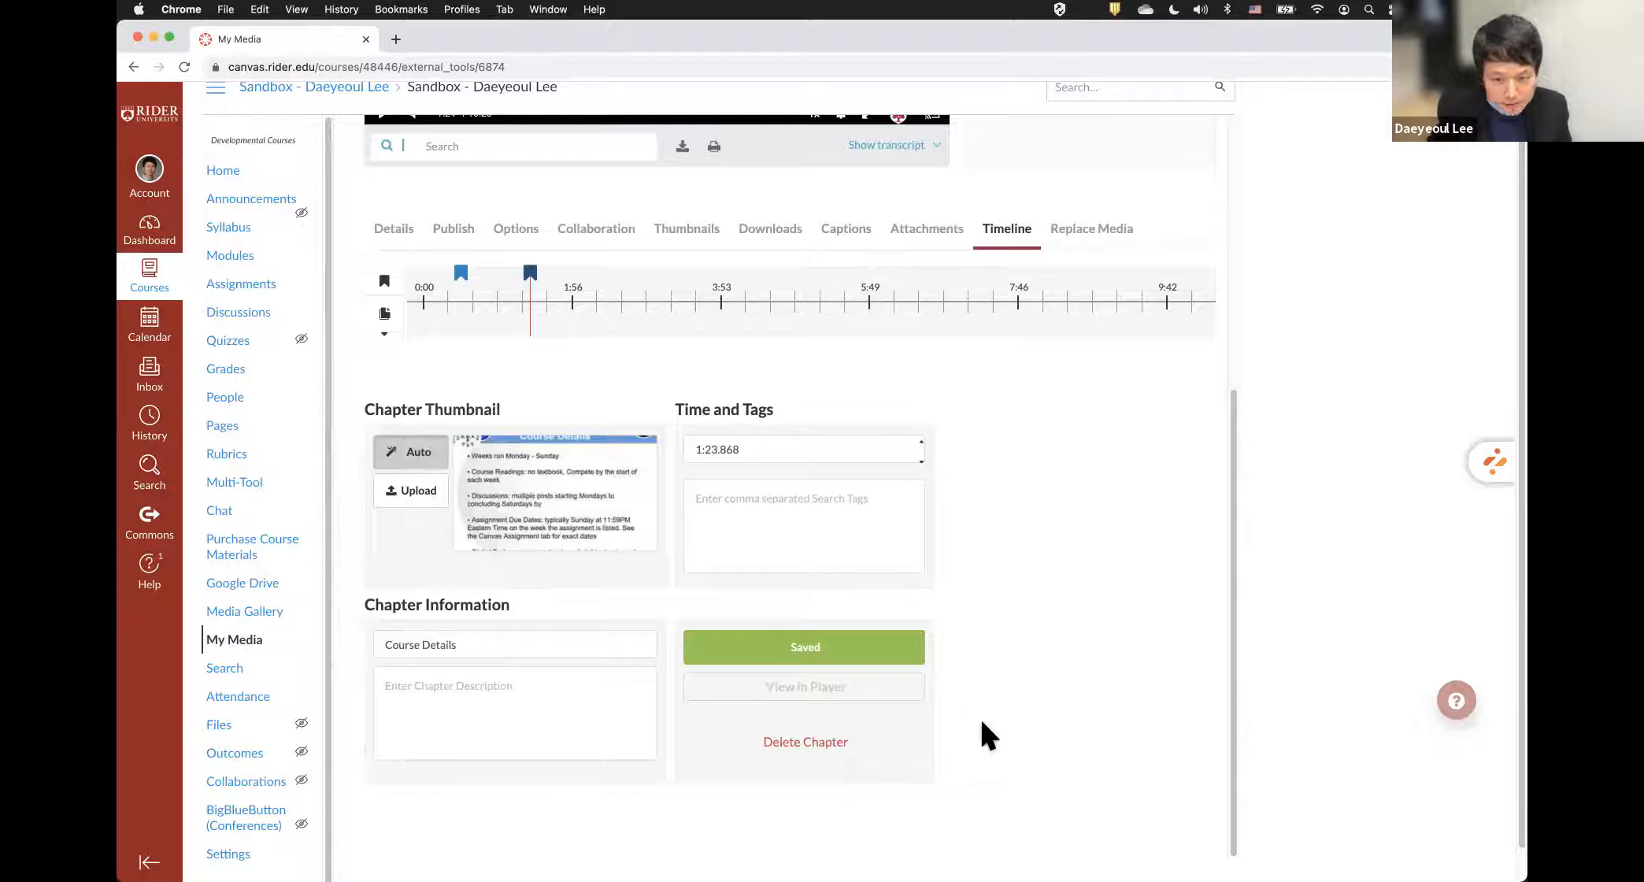
pyautogui.click(772, 752)
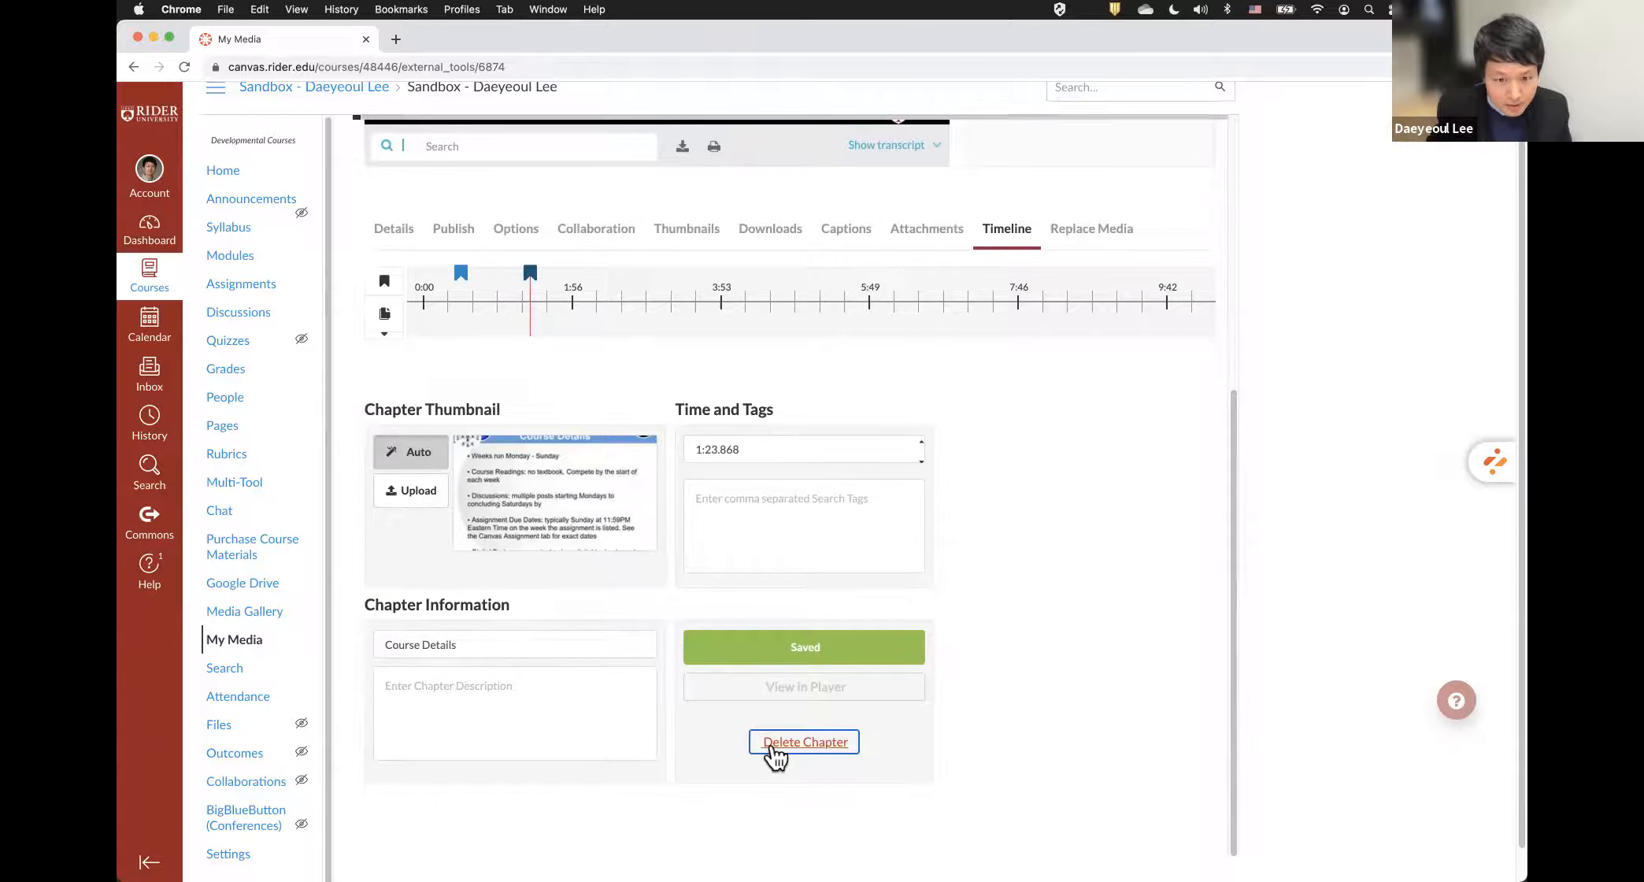
pyautogui.click(973, 382)
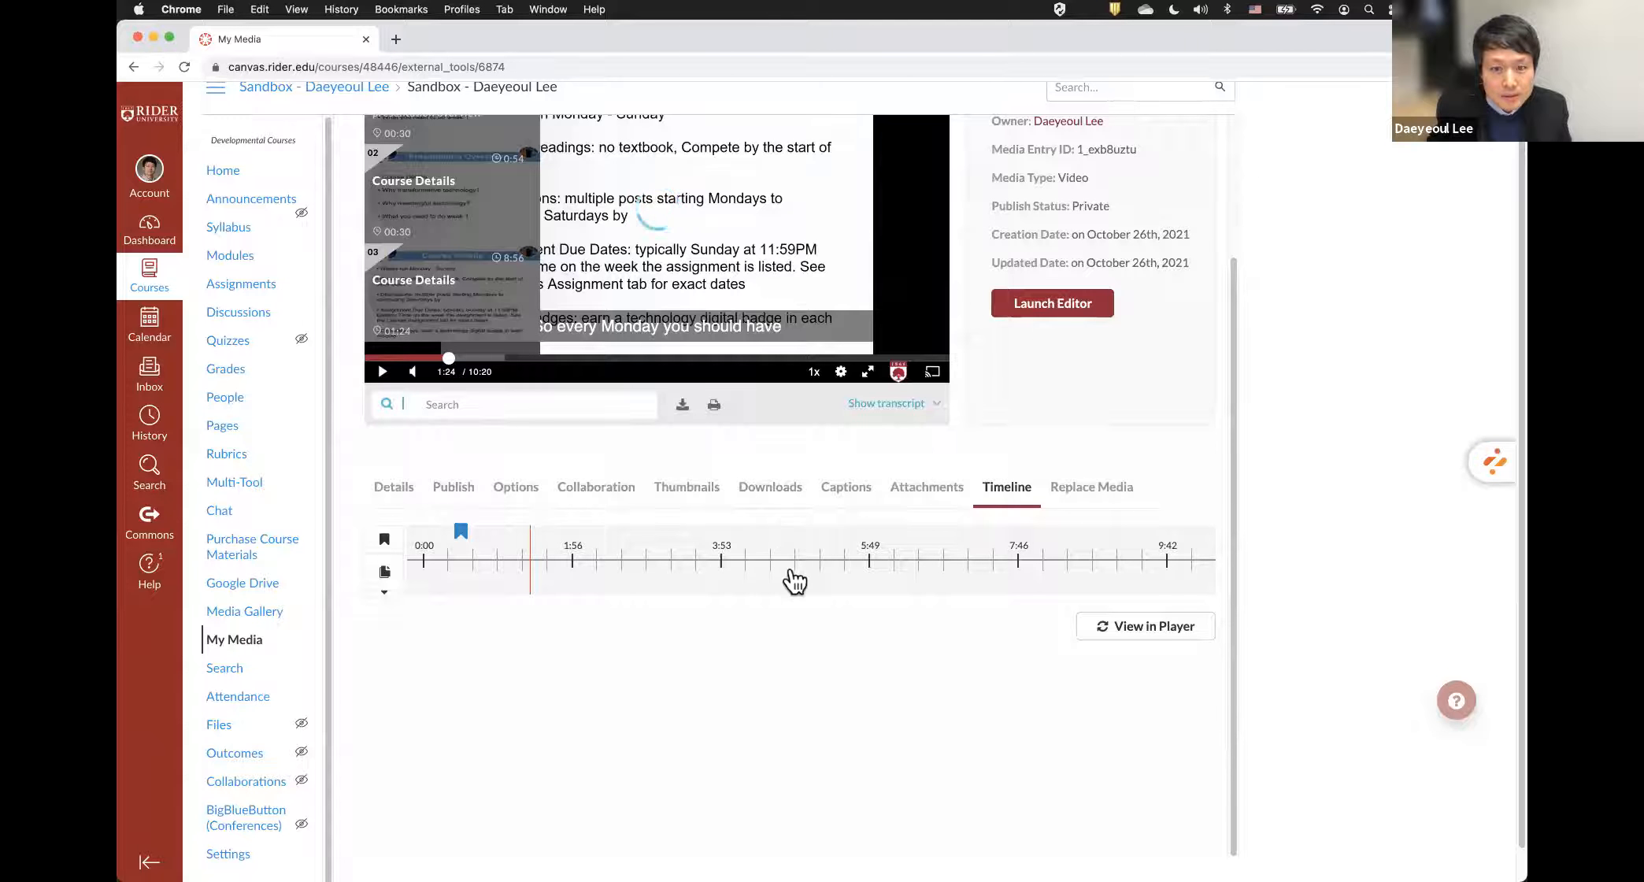
pyautogui.scroll(-1, 794, 581)
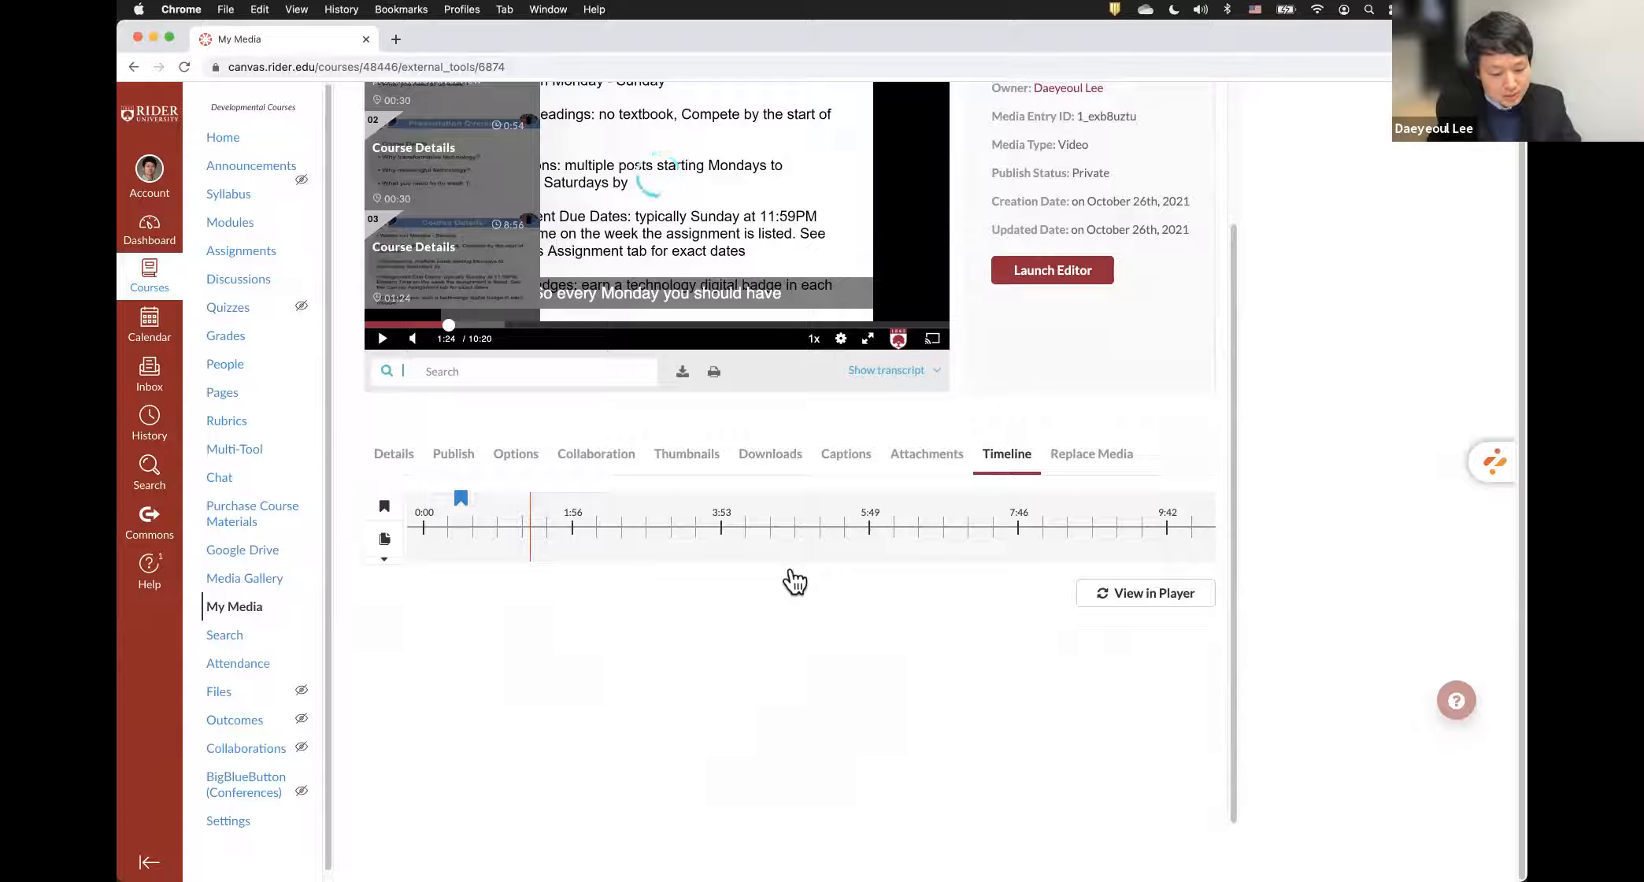
pyautogui.scroll(5, 794, 581)
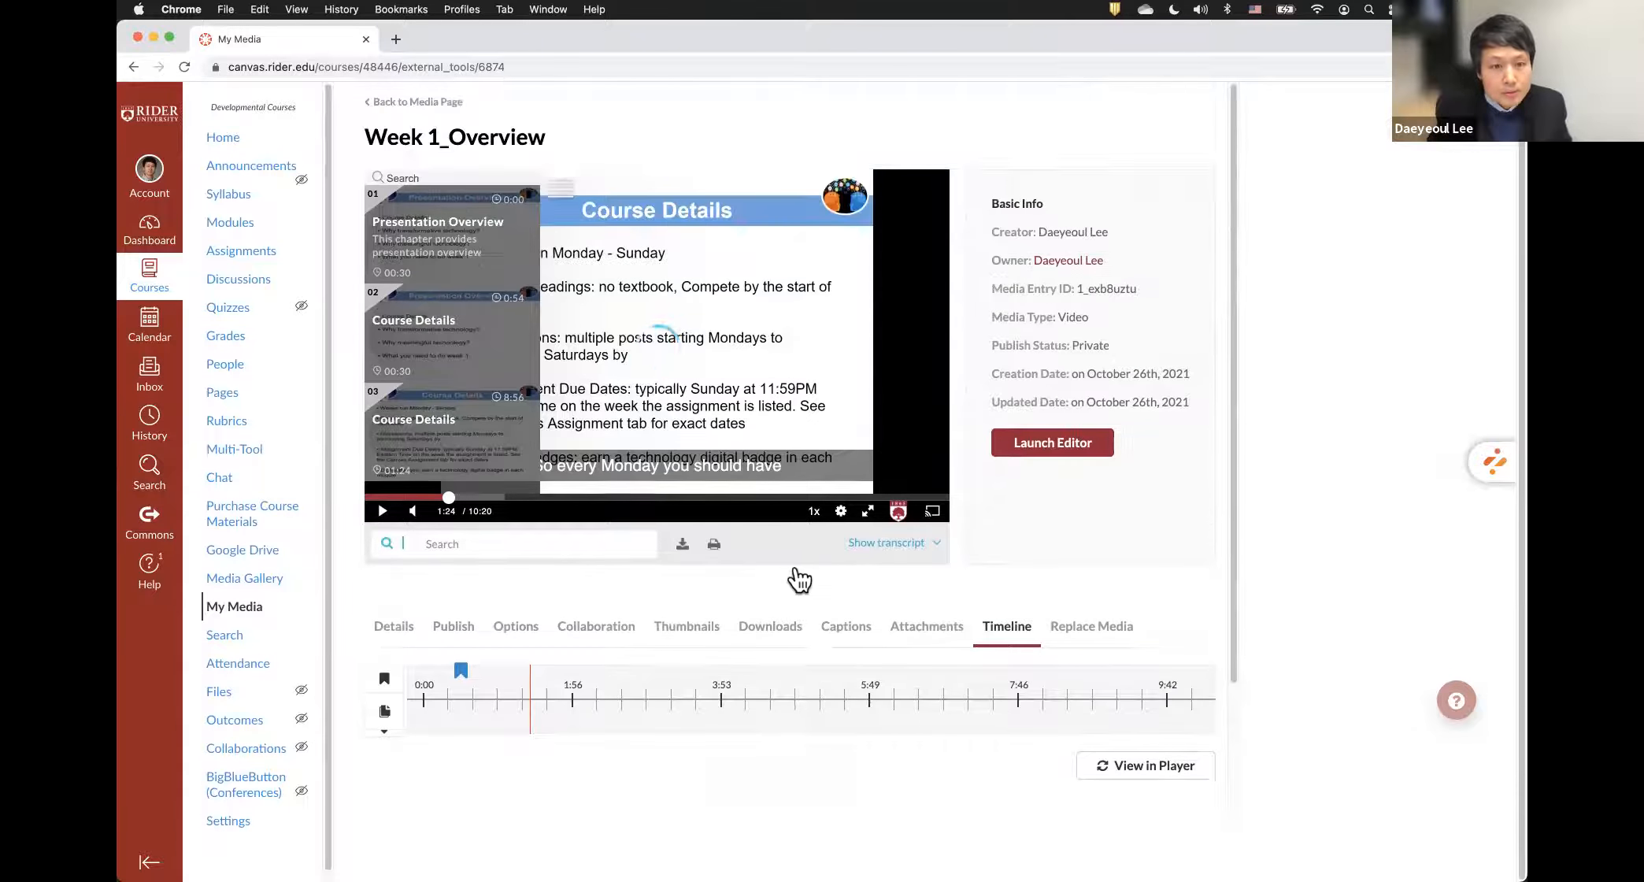
pyautogui.scroll(-5, 791, 562)
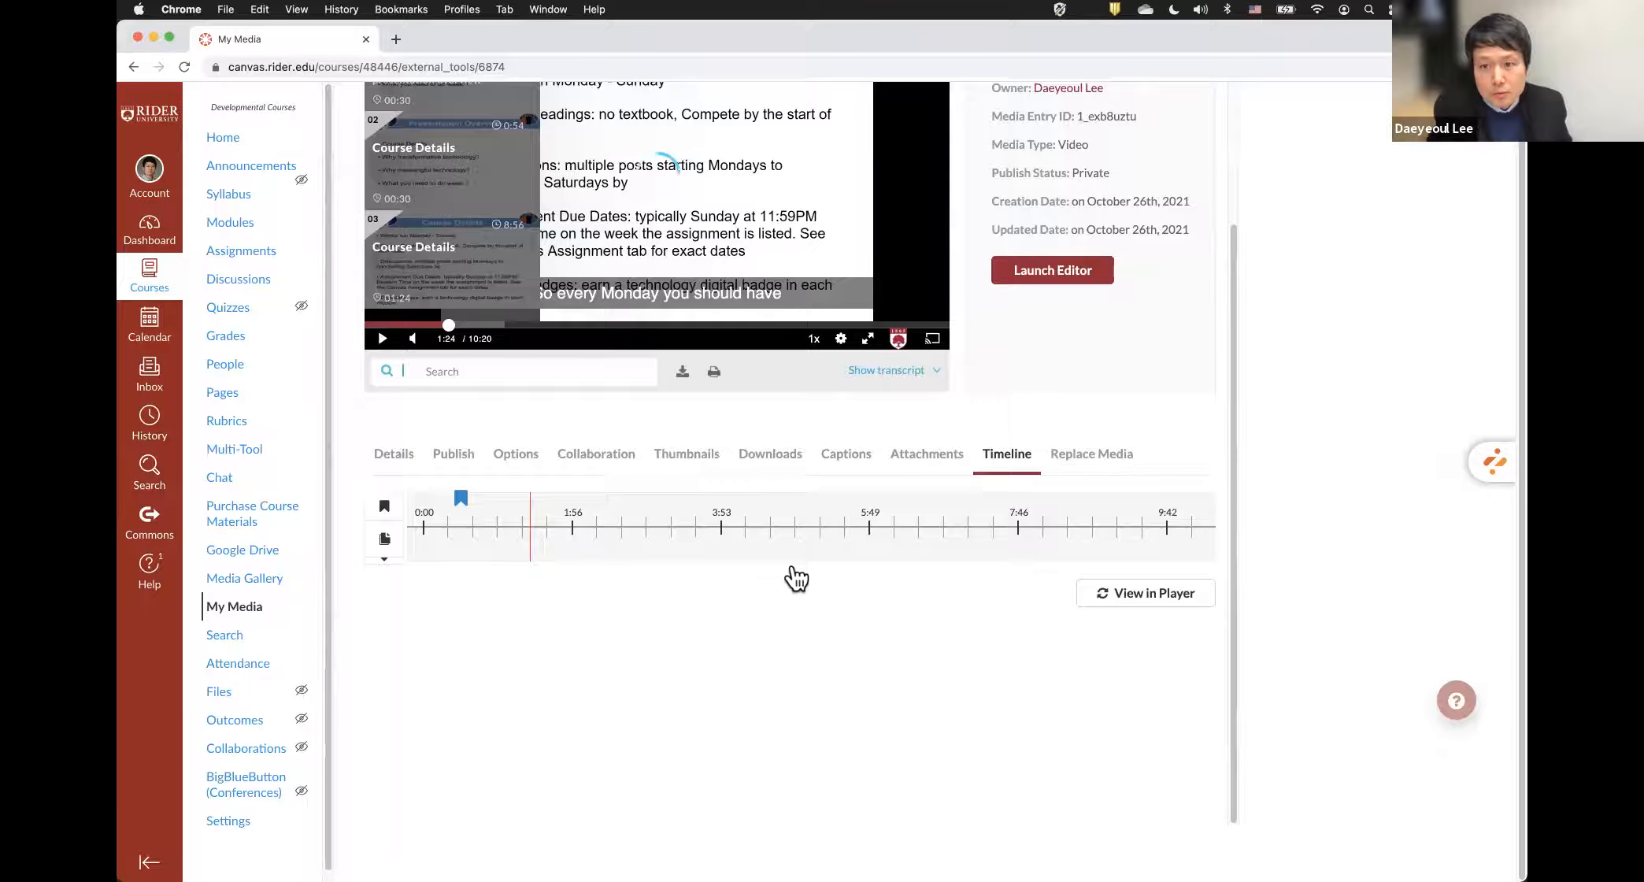
pyautogui.scroll(5, 796, 579)
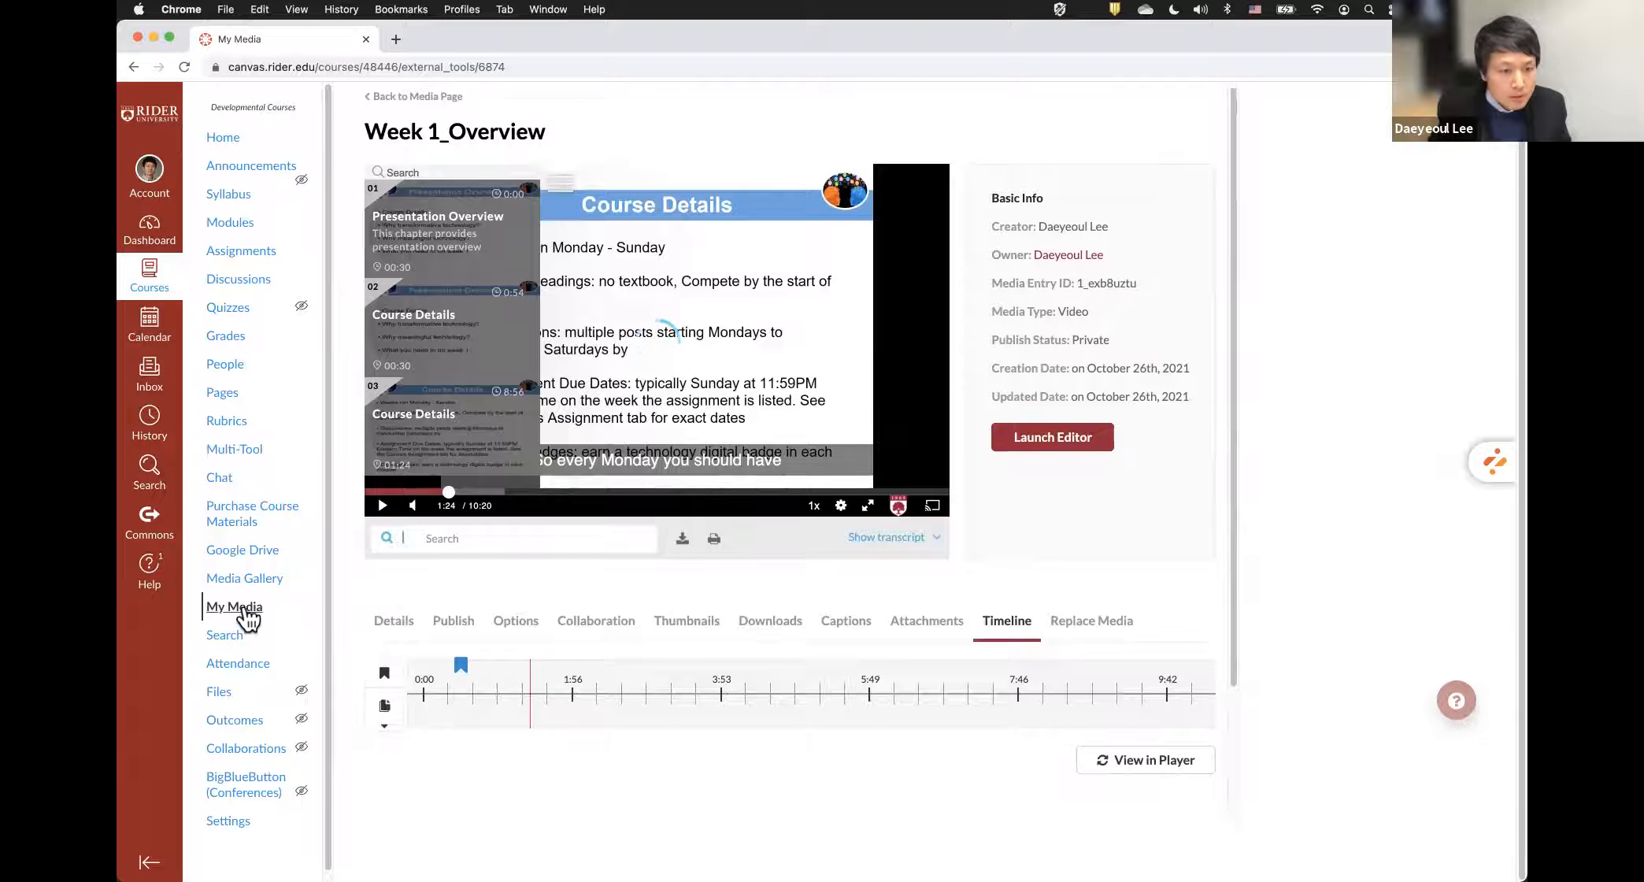
# - Return to the My Media list, open Week 1_Overview for editing, and launch its video editor
pyautogui.click(239, 608)
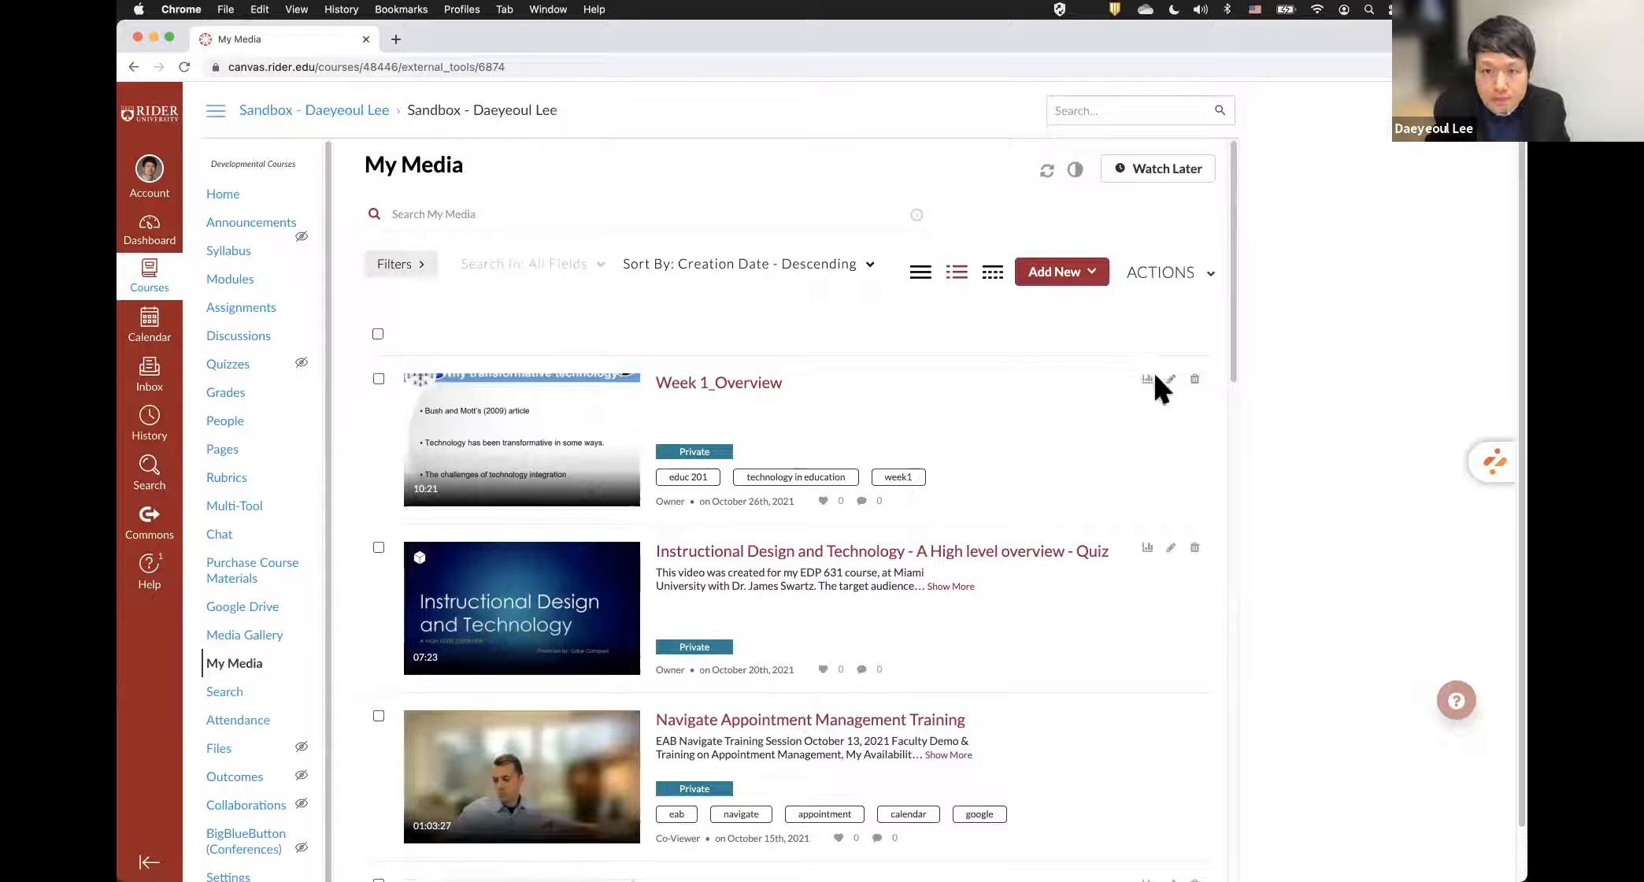
pyautogui.click(1172, 383)
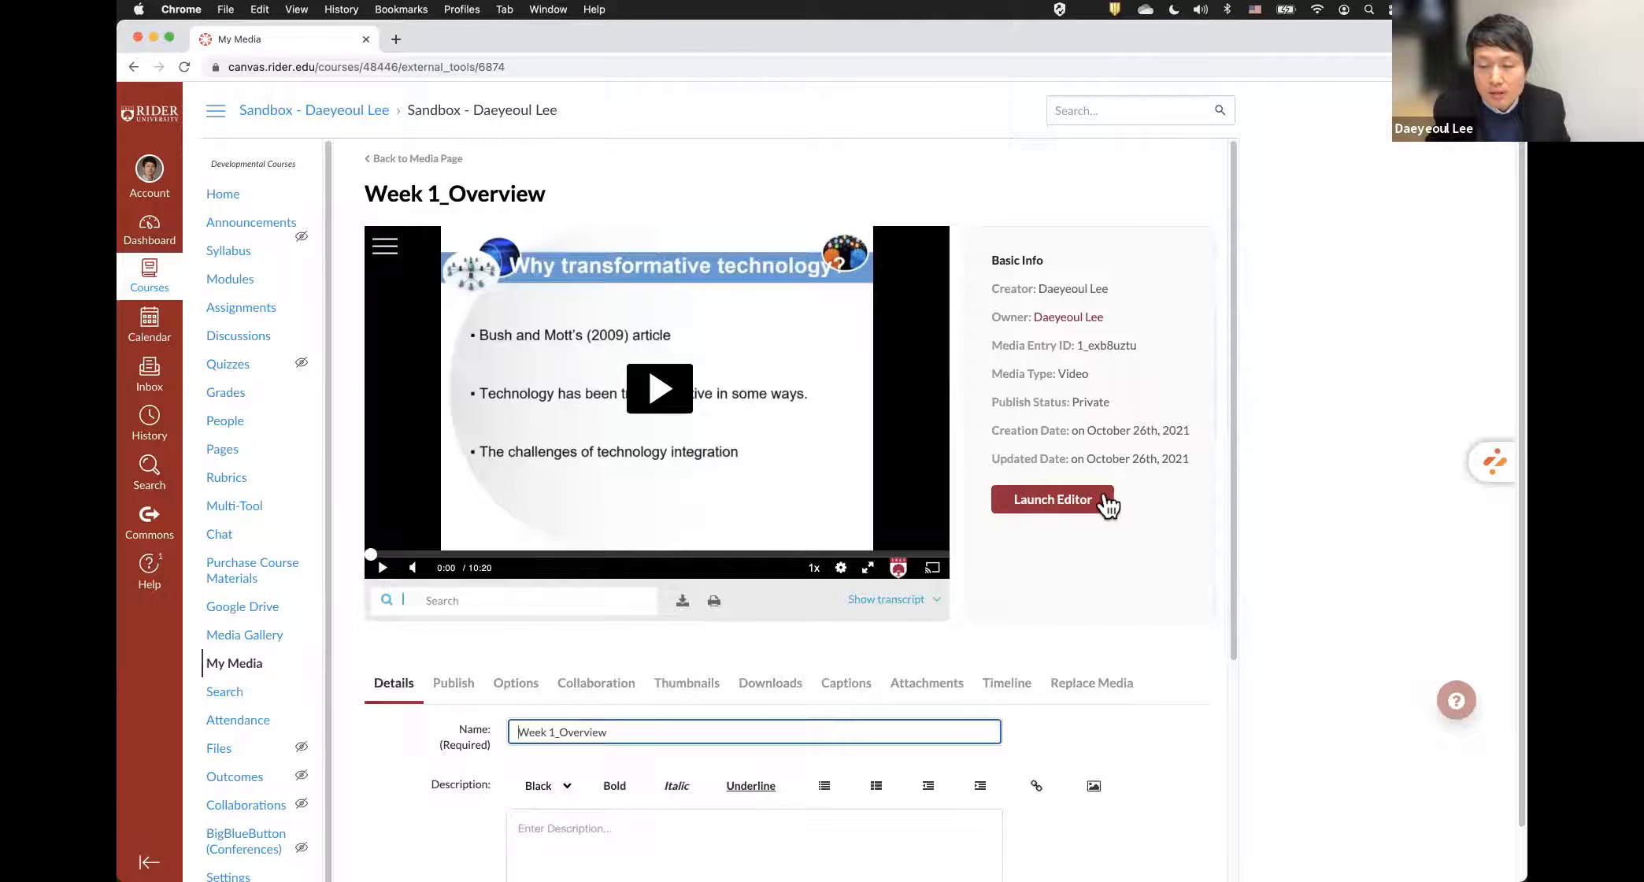
pyautogui.click(1059, 504)
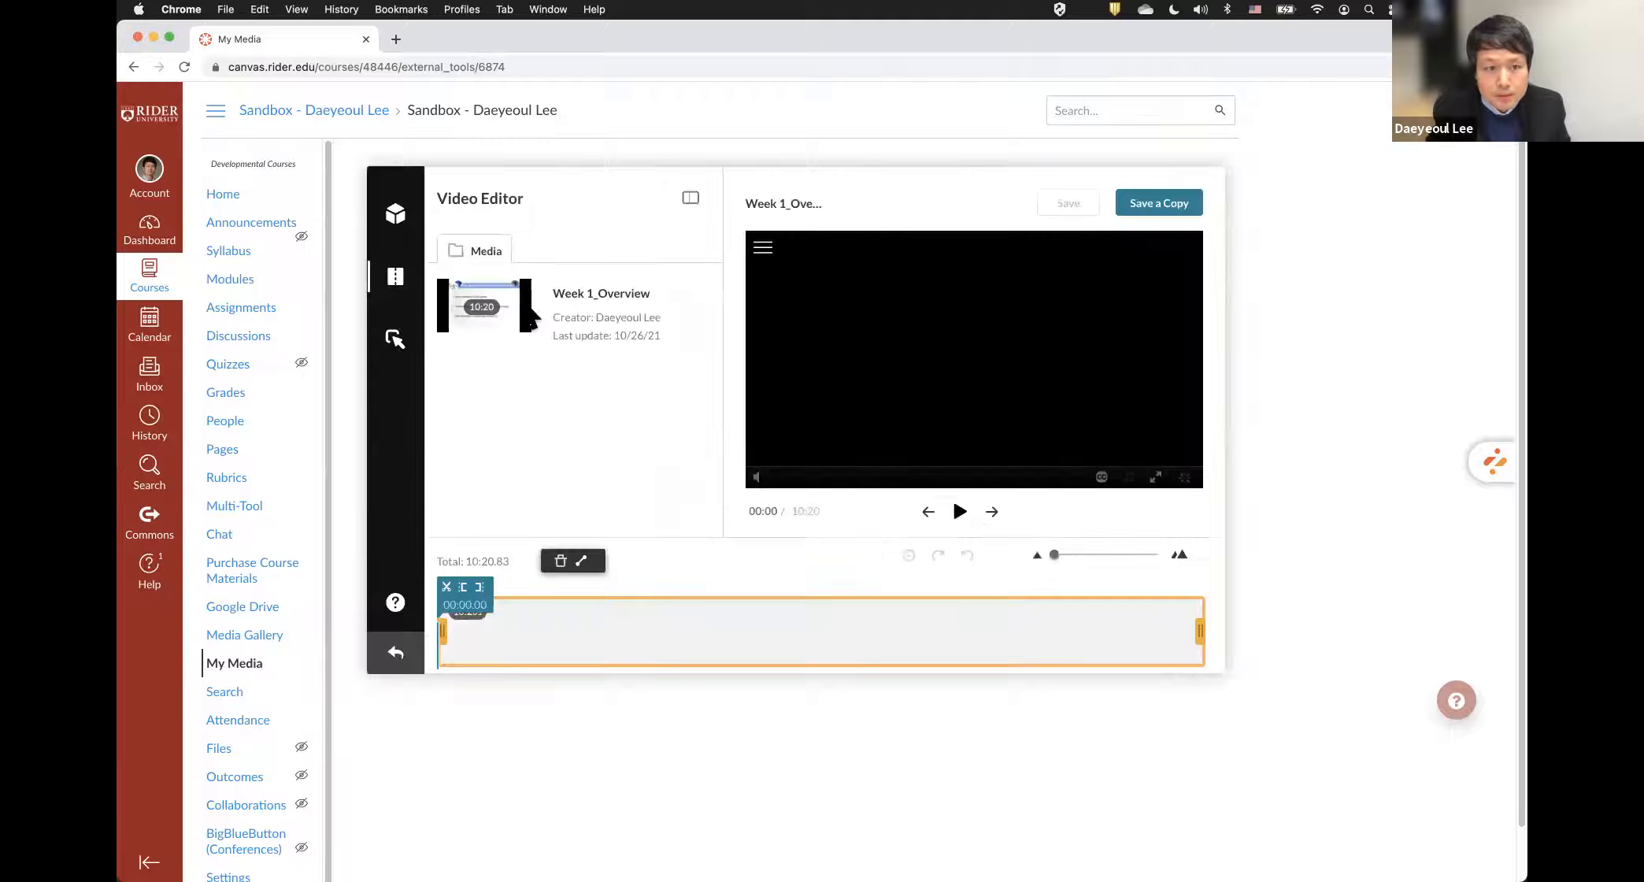
pyautogui.scroll(-1, 418, 207)
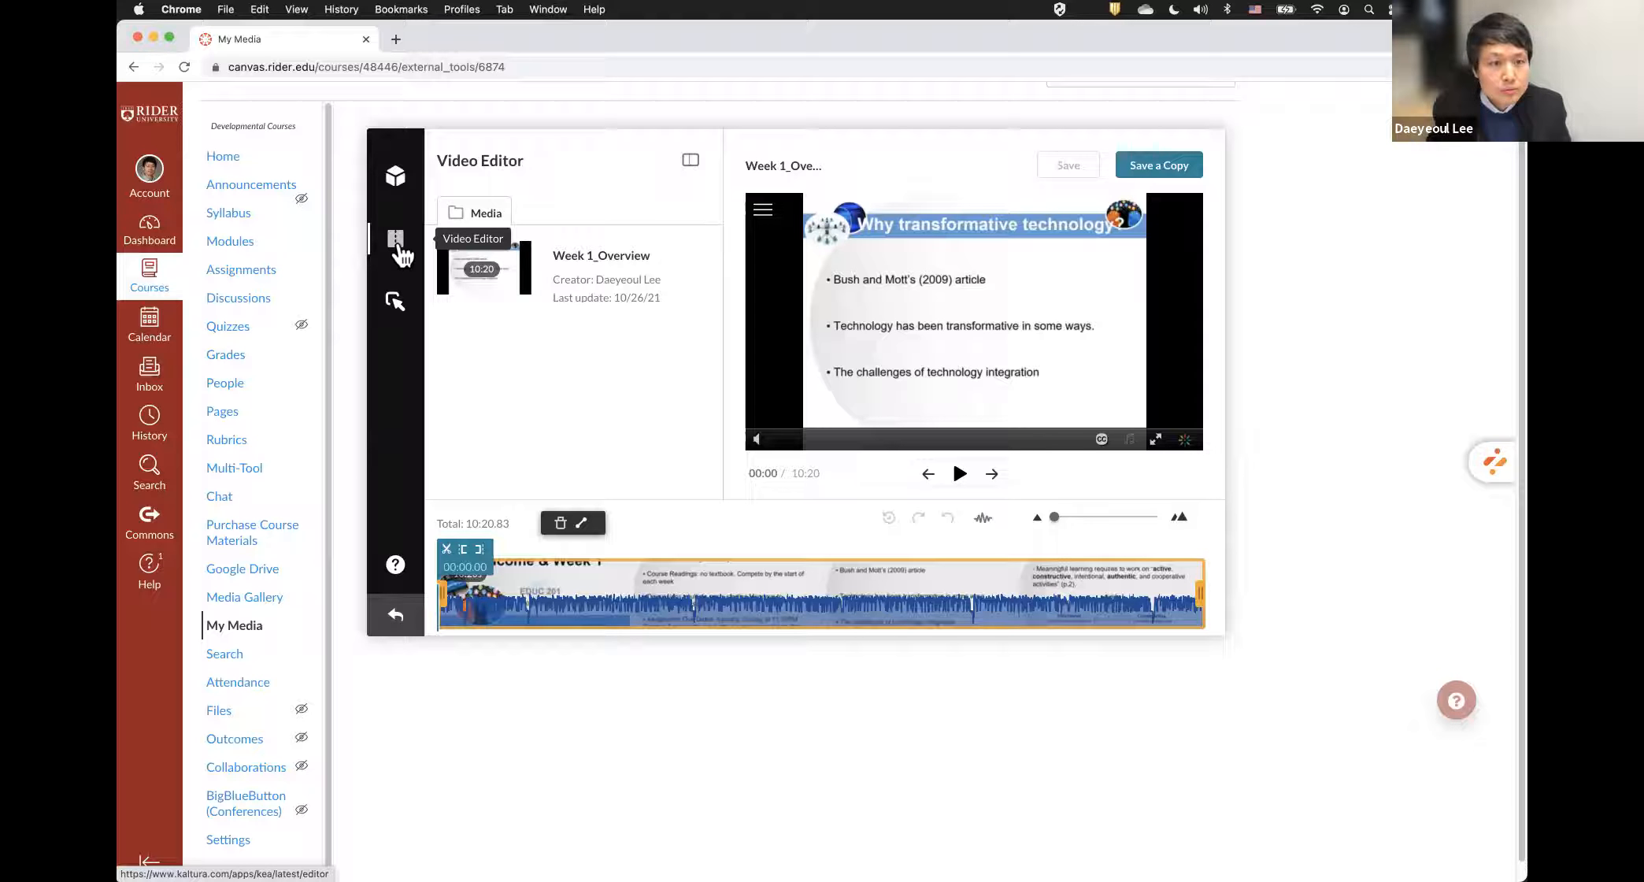
# - View the Hotspots tool for Week 1_Overview and return to the Video Editor
pyautogui.click(396, 303)
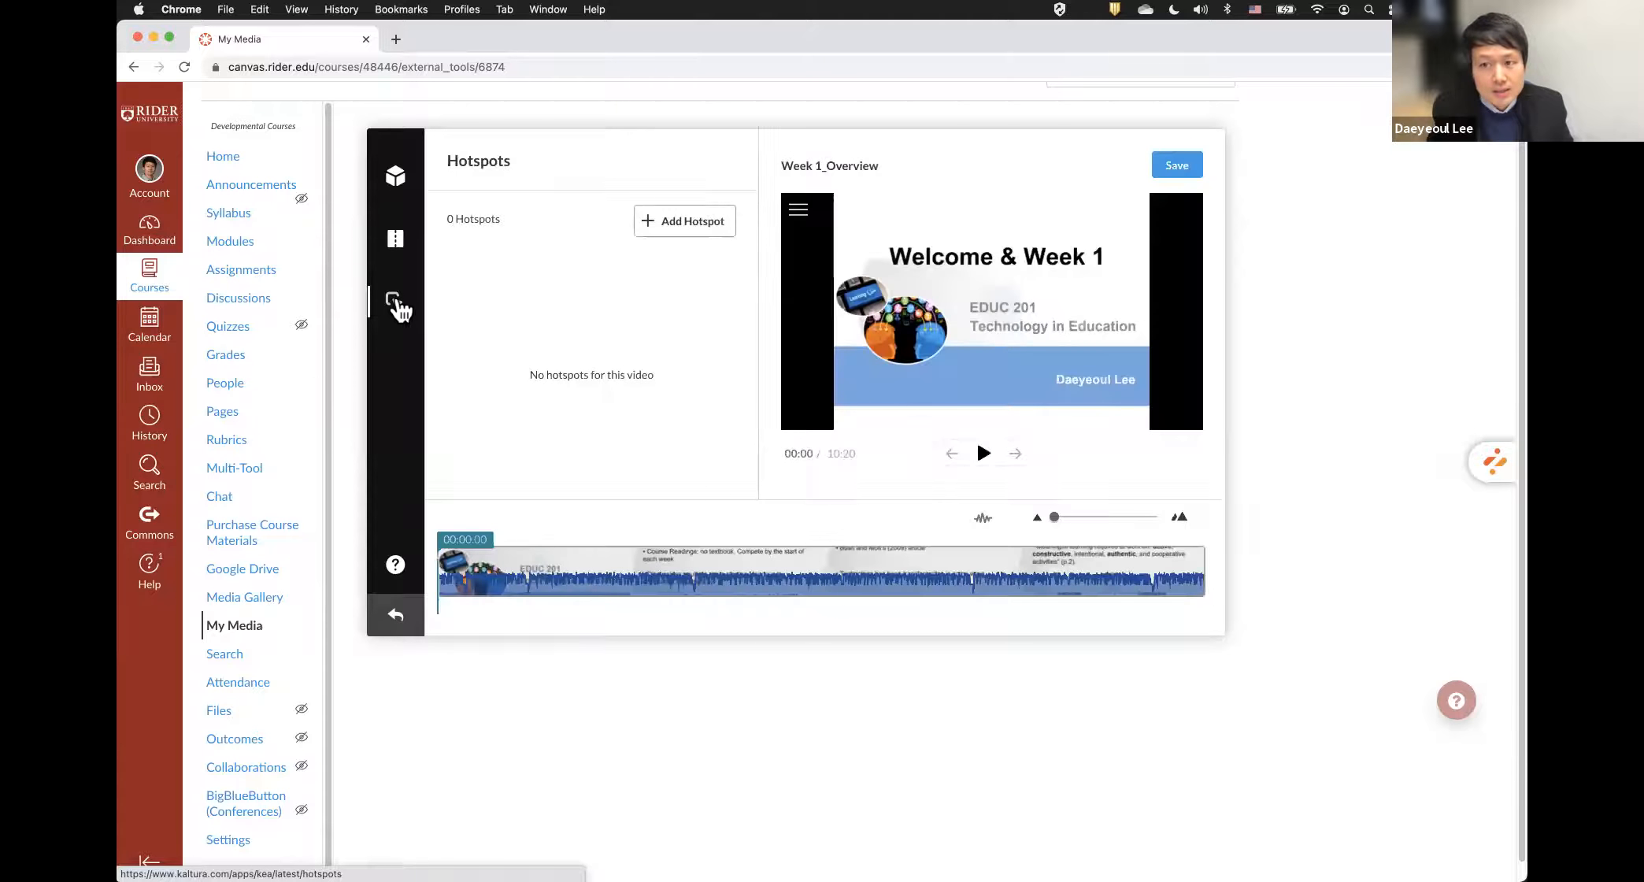
pyautogui.click(398, 250)
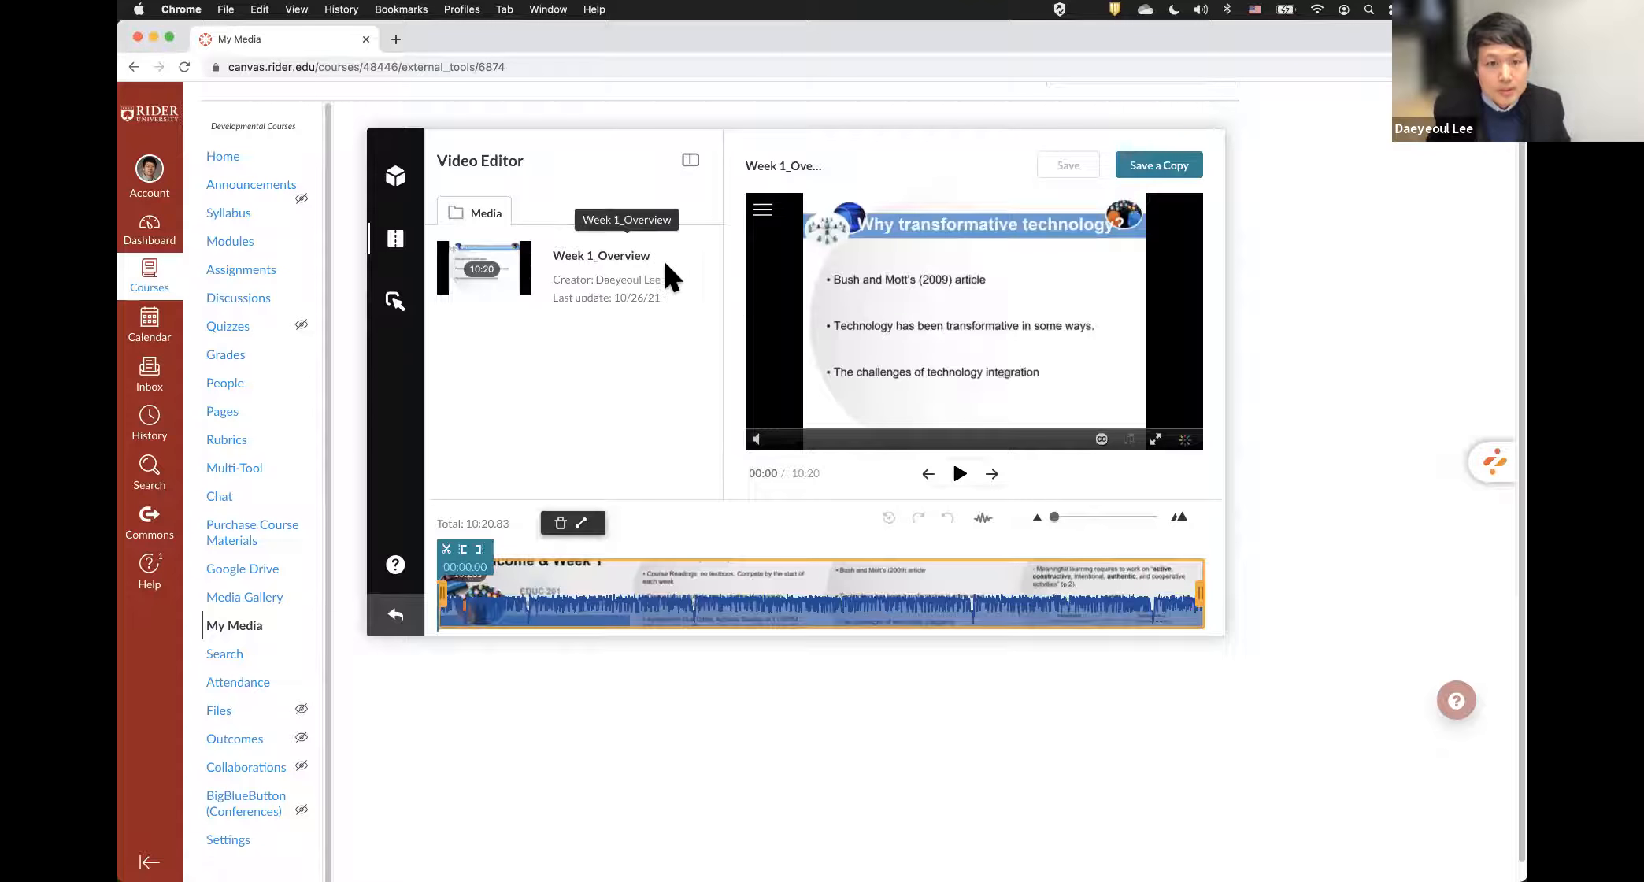
pyautogui.scroll(-1, 815, 301)
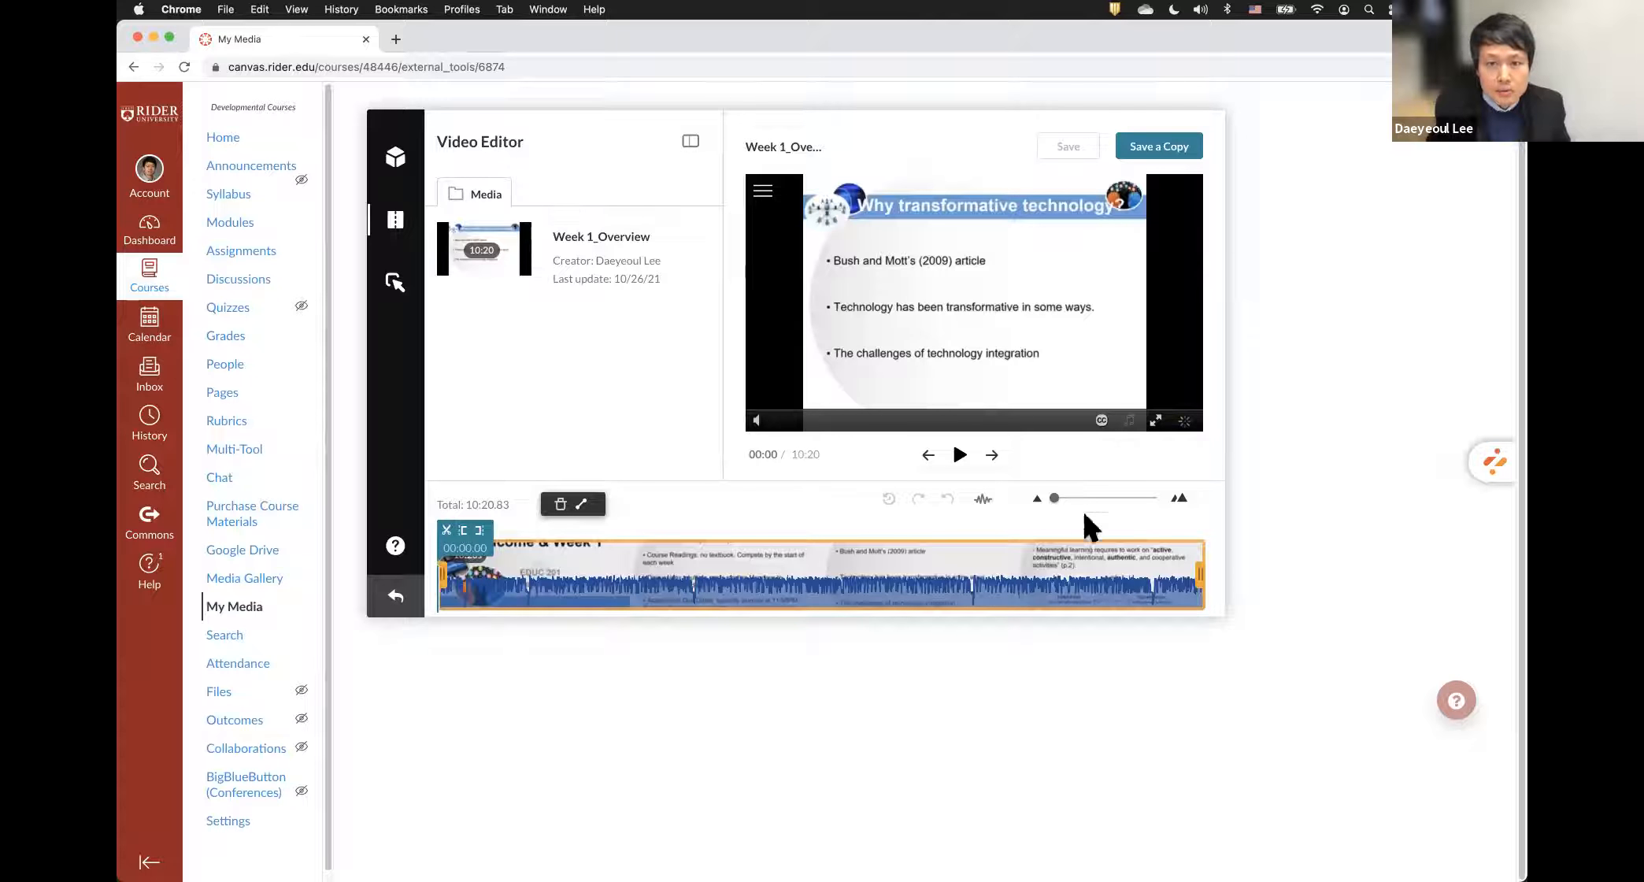
pyautogui.scroll(3, 764, 246)
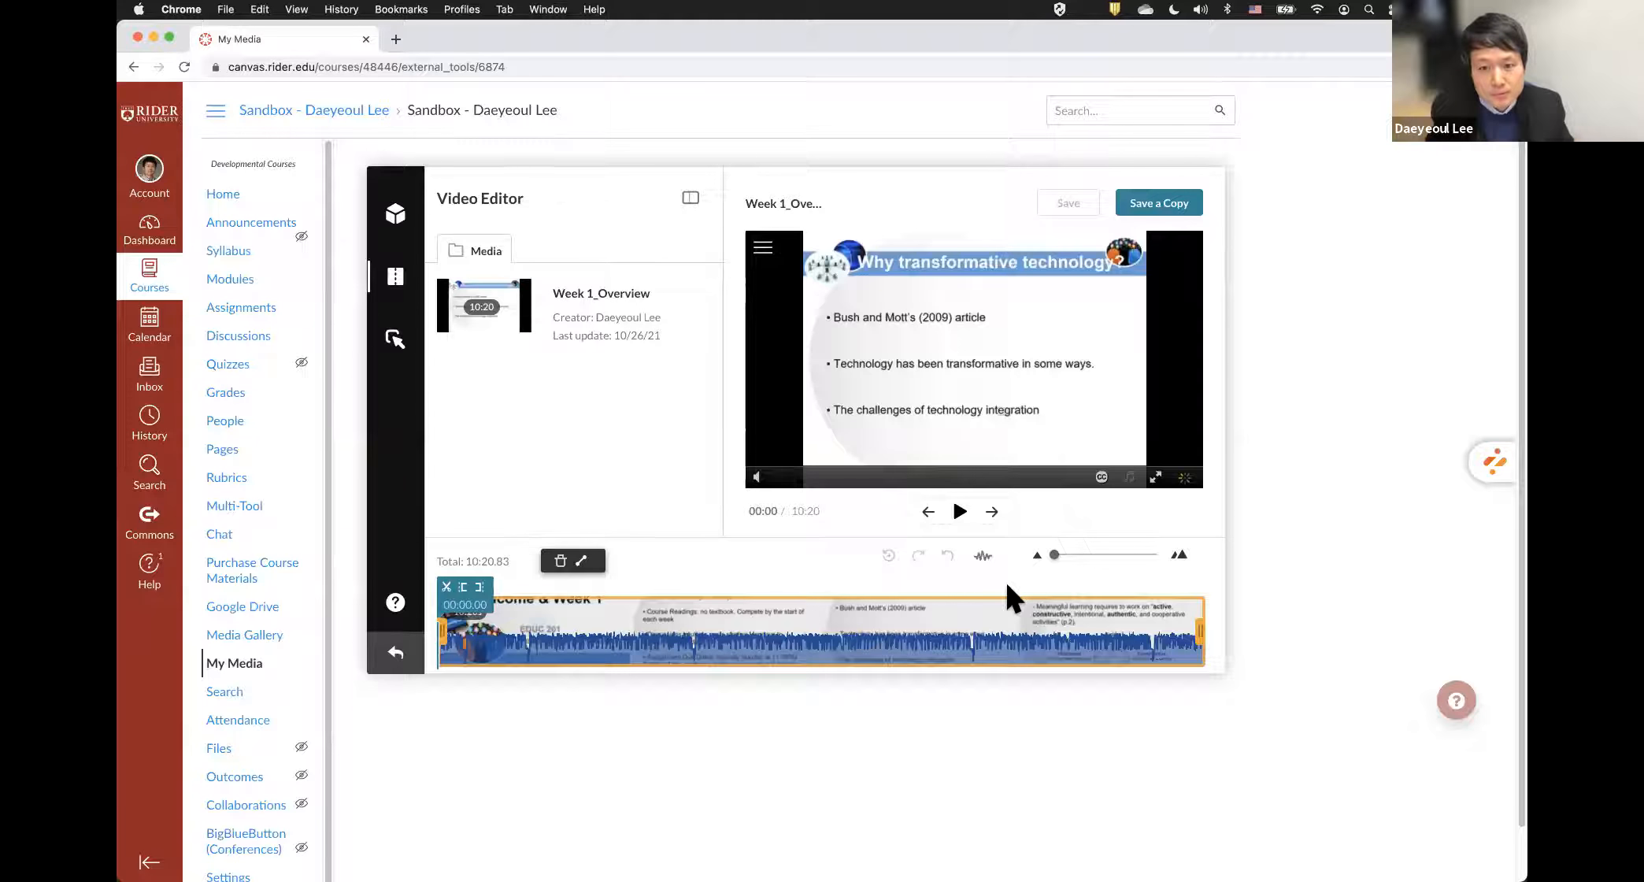
# - Zoom the video editor's timeline in for a detailed view and back out again
pyautogui.scroll(-1, 1005, 579)
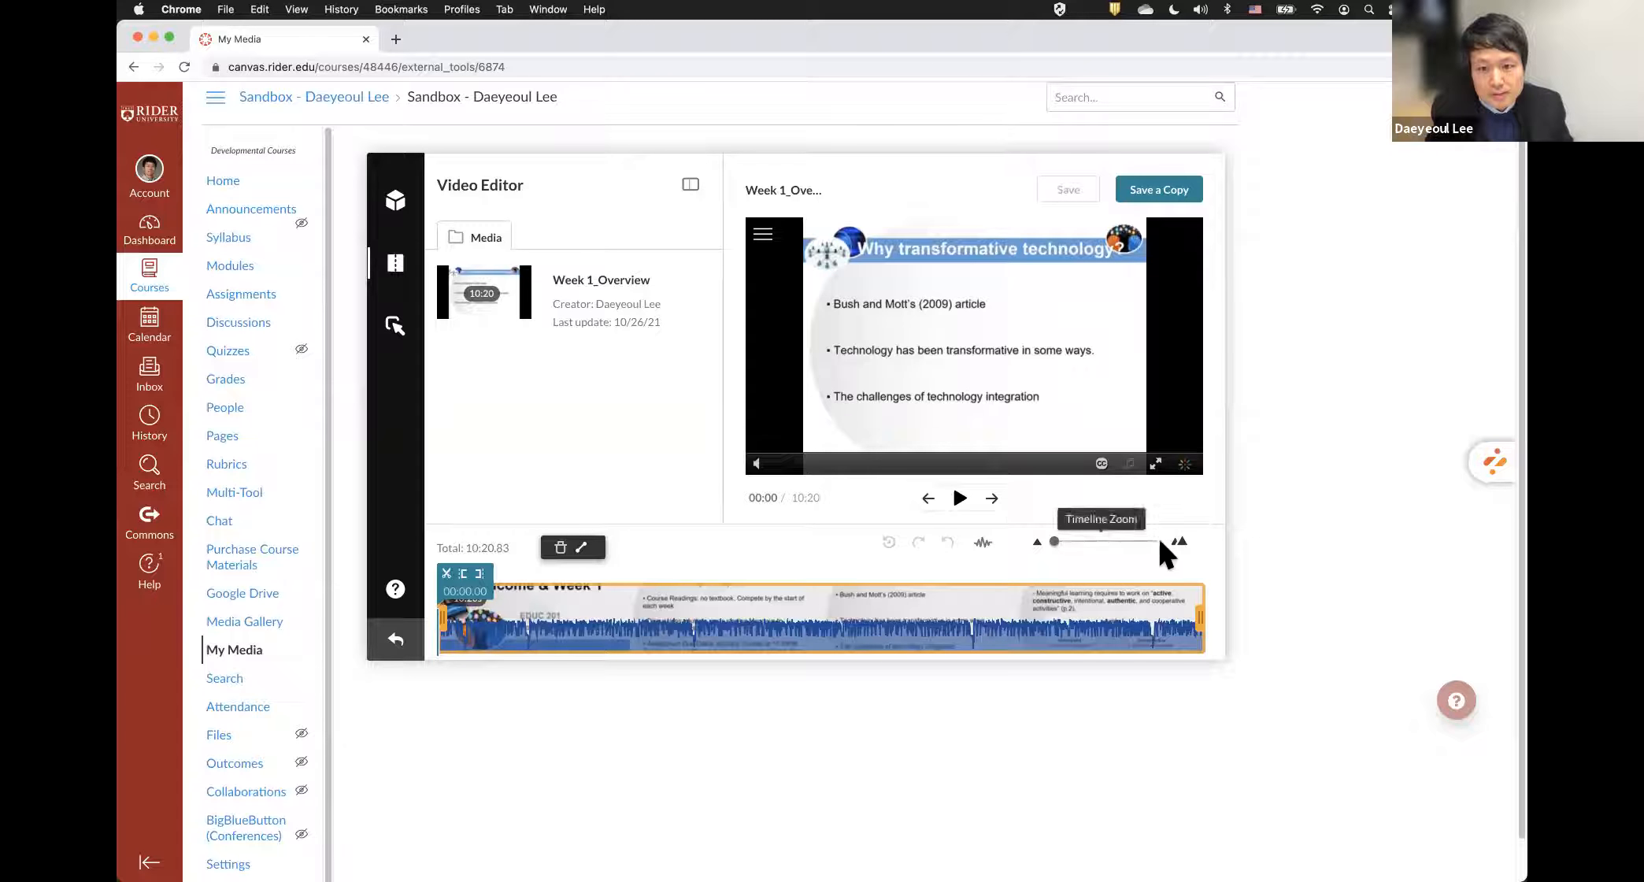
pyautogui.moveTo(1055, 541); pyautogui.dragTo(1149, 541)
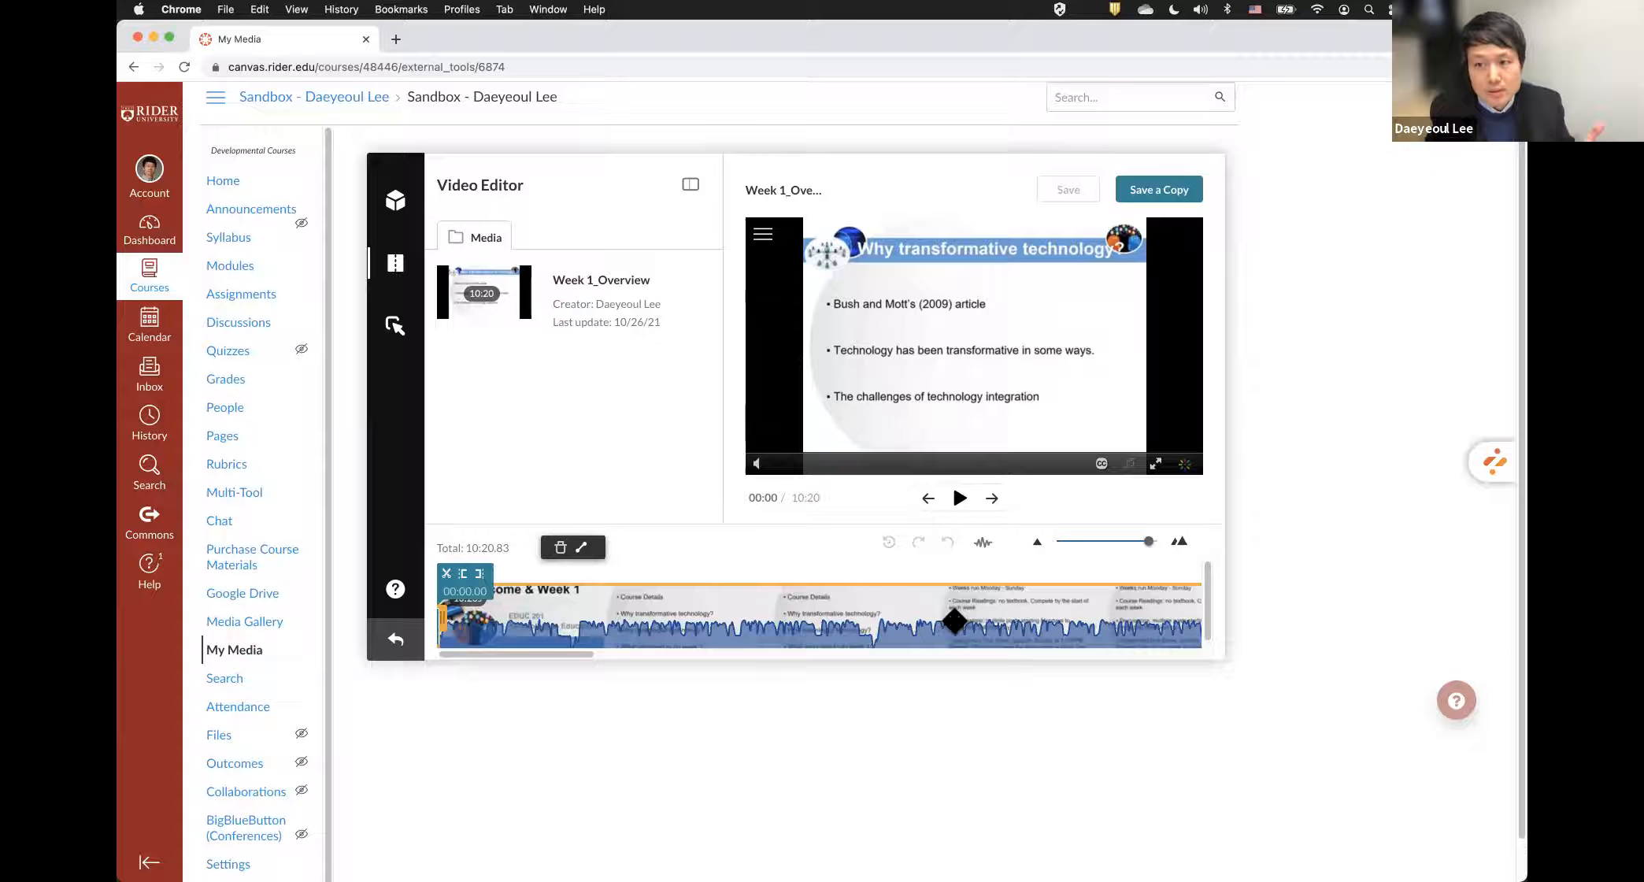
pyautogui.moveTo(1149, 541); pyautogui.dragTo(1058, 541)
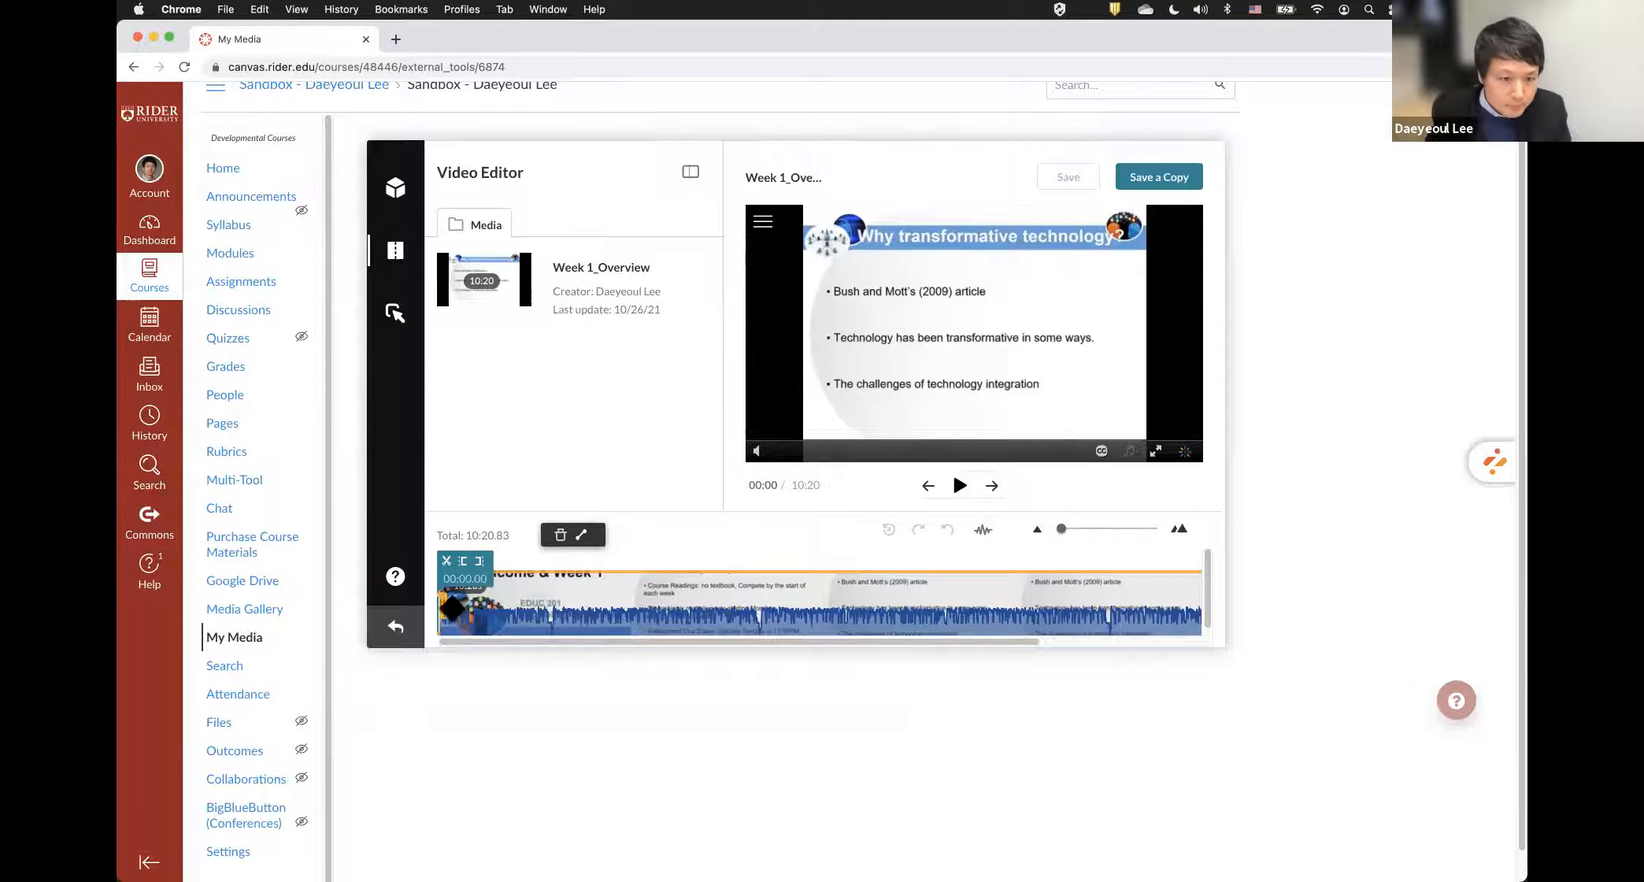
# - Move the editor's playhead through the opening slides to 01:03.47 and briefly preview playback from there
pyautogui.moveTo(444, 607)
pyautogui.mouseDown()
pyautogui.moveTo(462, 607)
pyautogui.moveTo(432, 608)
pyautogui.mouseUp()
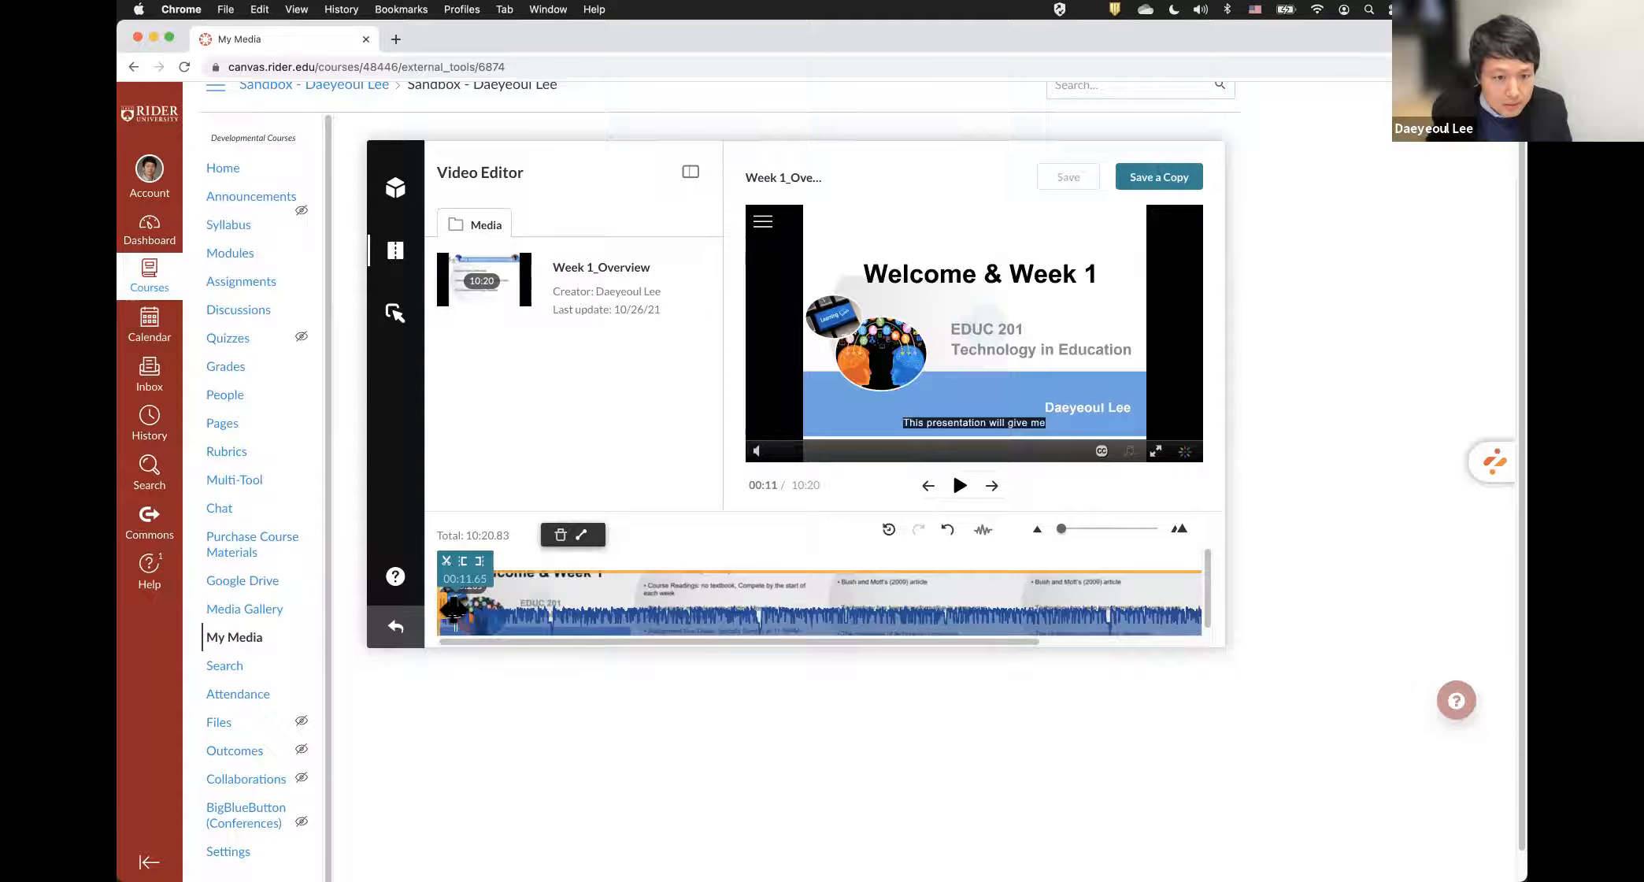
pyautogui.moveTo(458, 611); pyautogui.dragTo(469, 609)
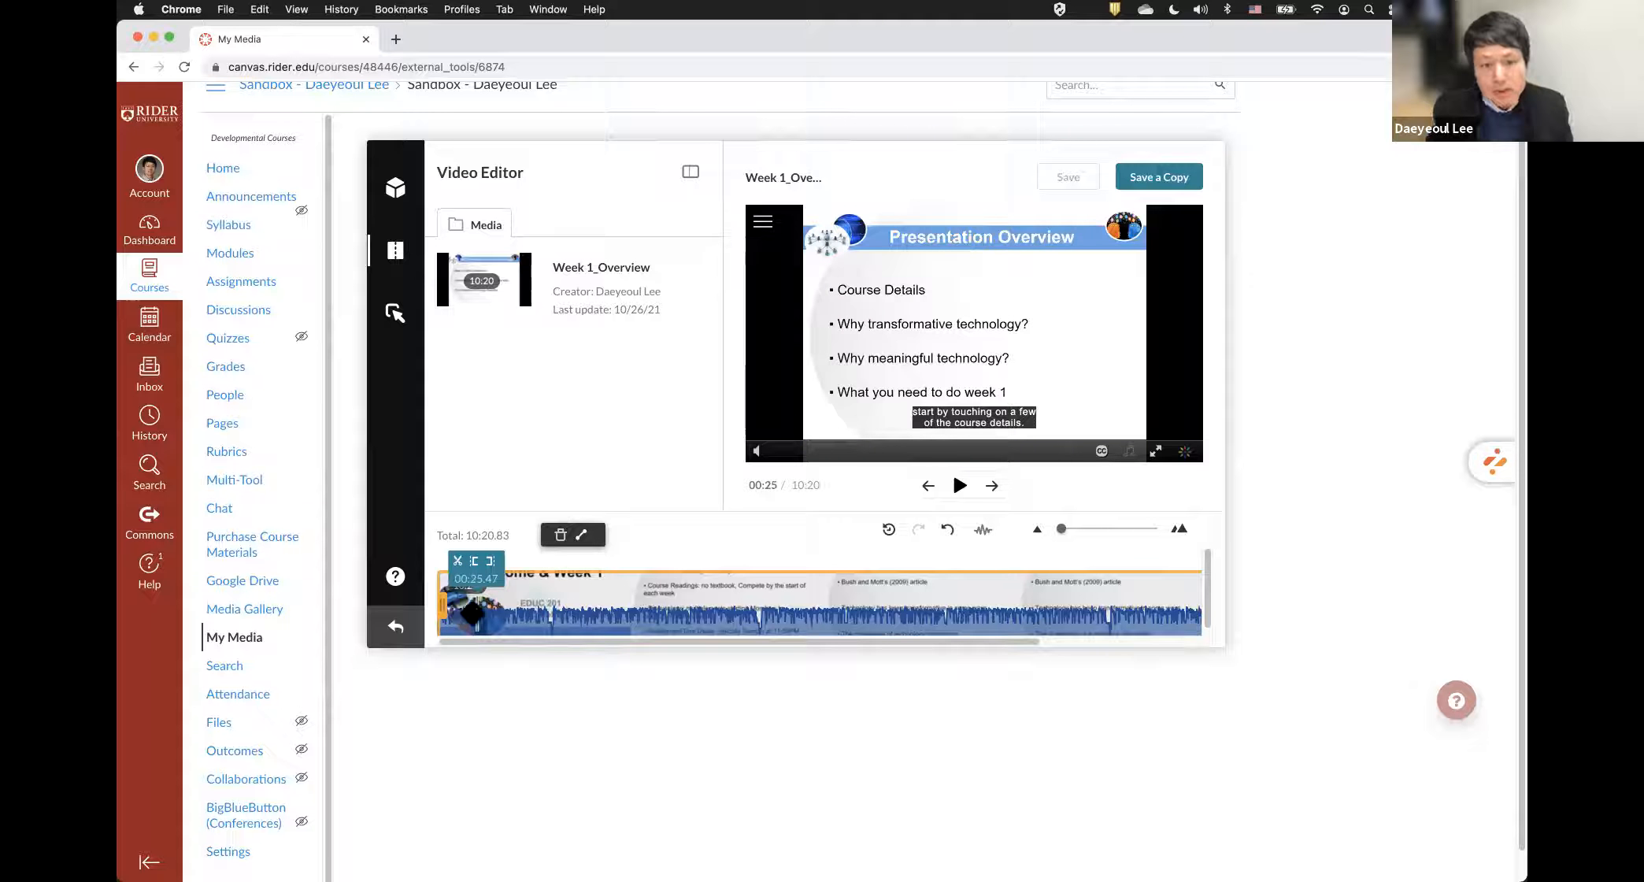
pyautogui.click(536, 612)
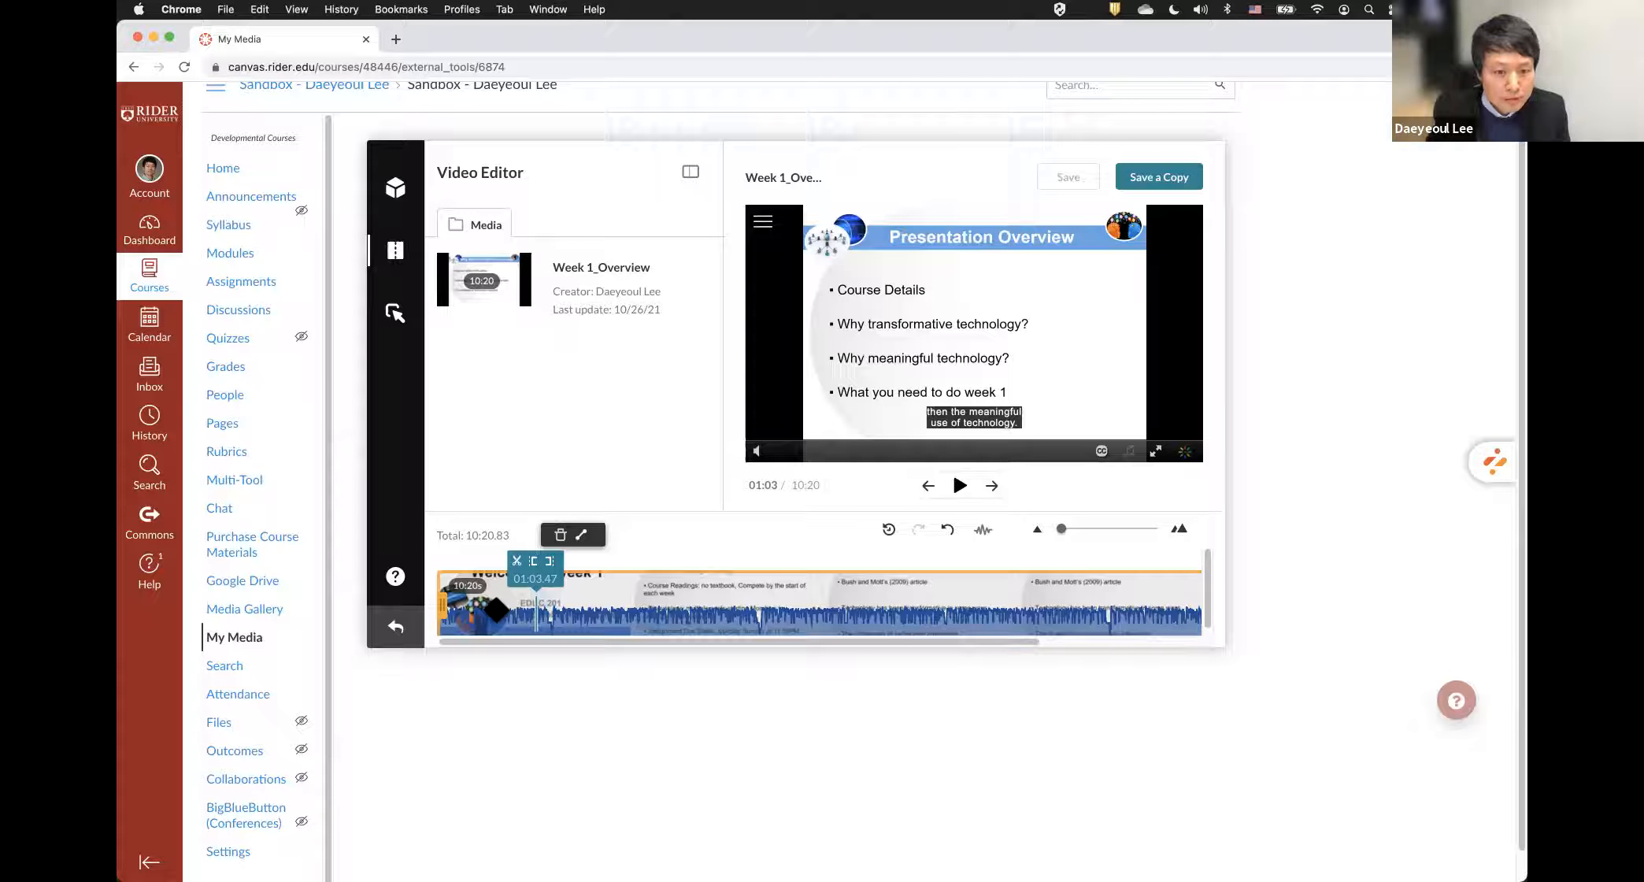
pyautogui.click(960, 485)
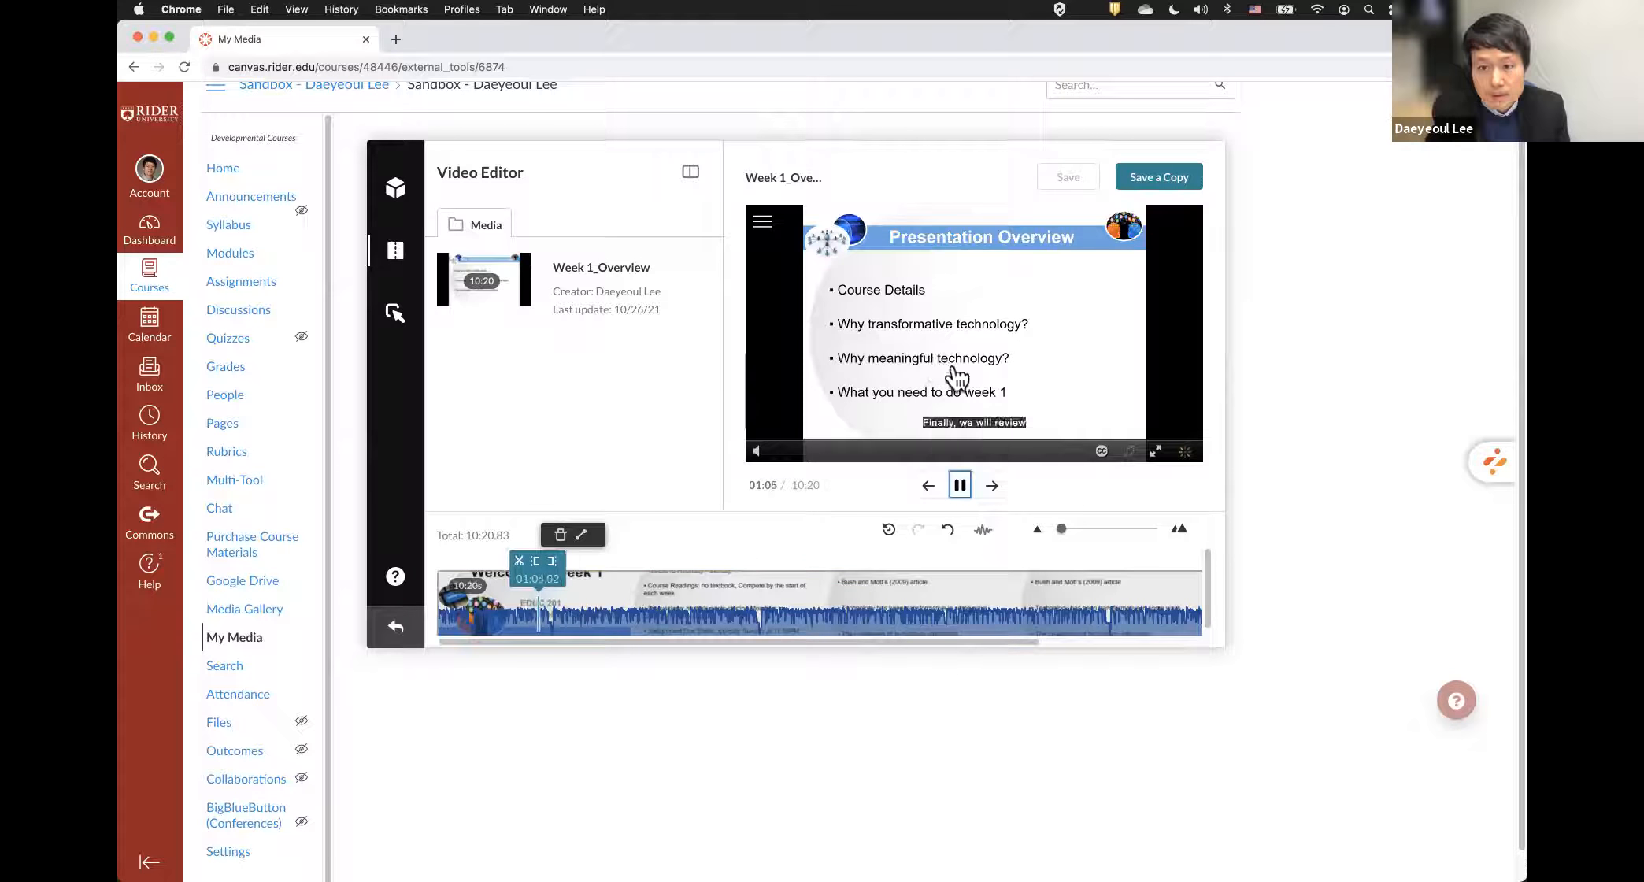
pyautogui.click(960, 485)
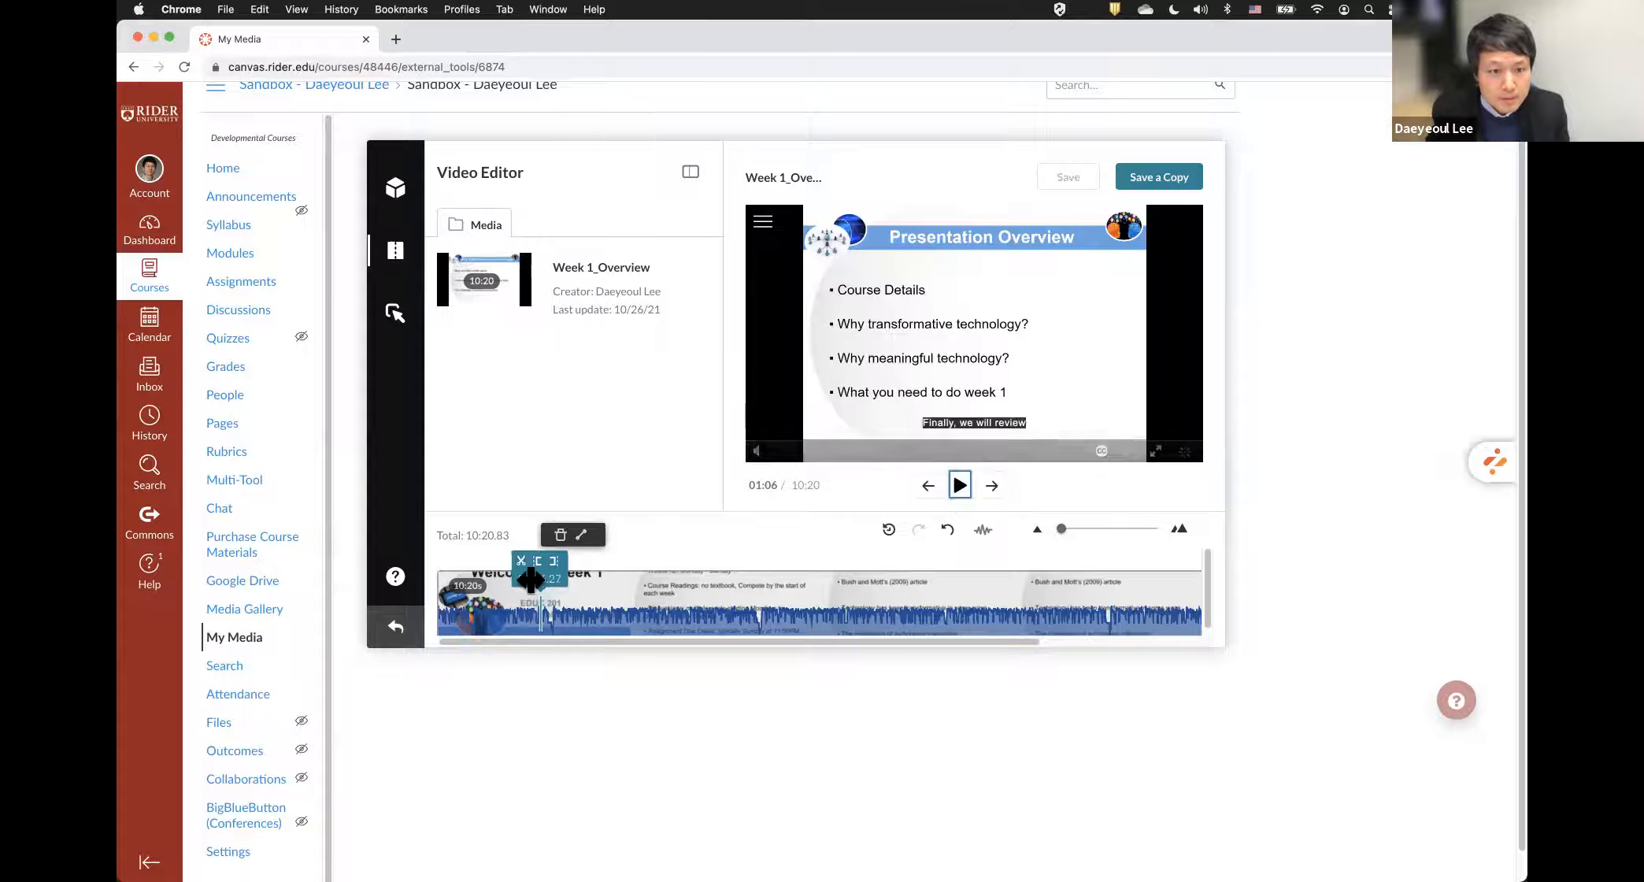
# - Move the playhead to 00:13.82 on the Welcome & Week 1 slide and split the clip there
pyautogui.click(469, 626)
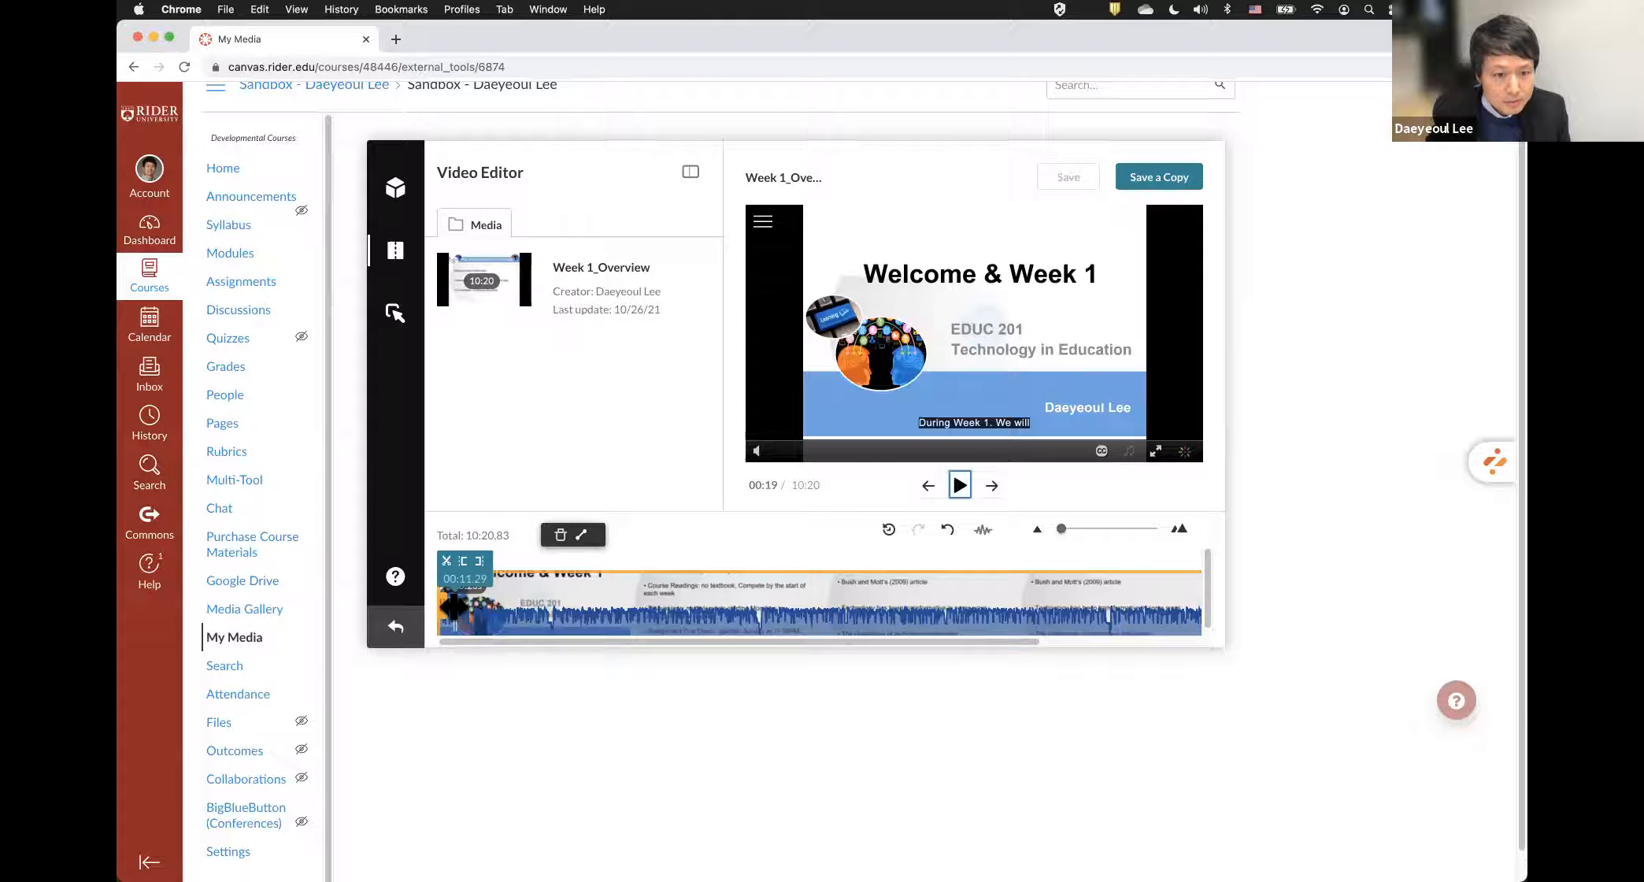
pyautogui.click(453, 606)
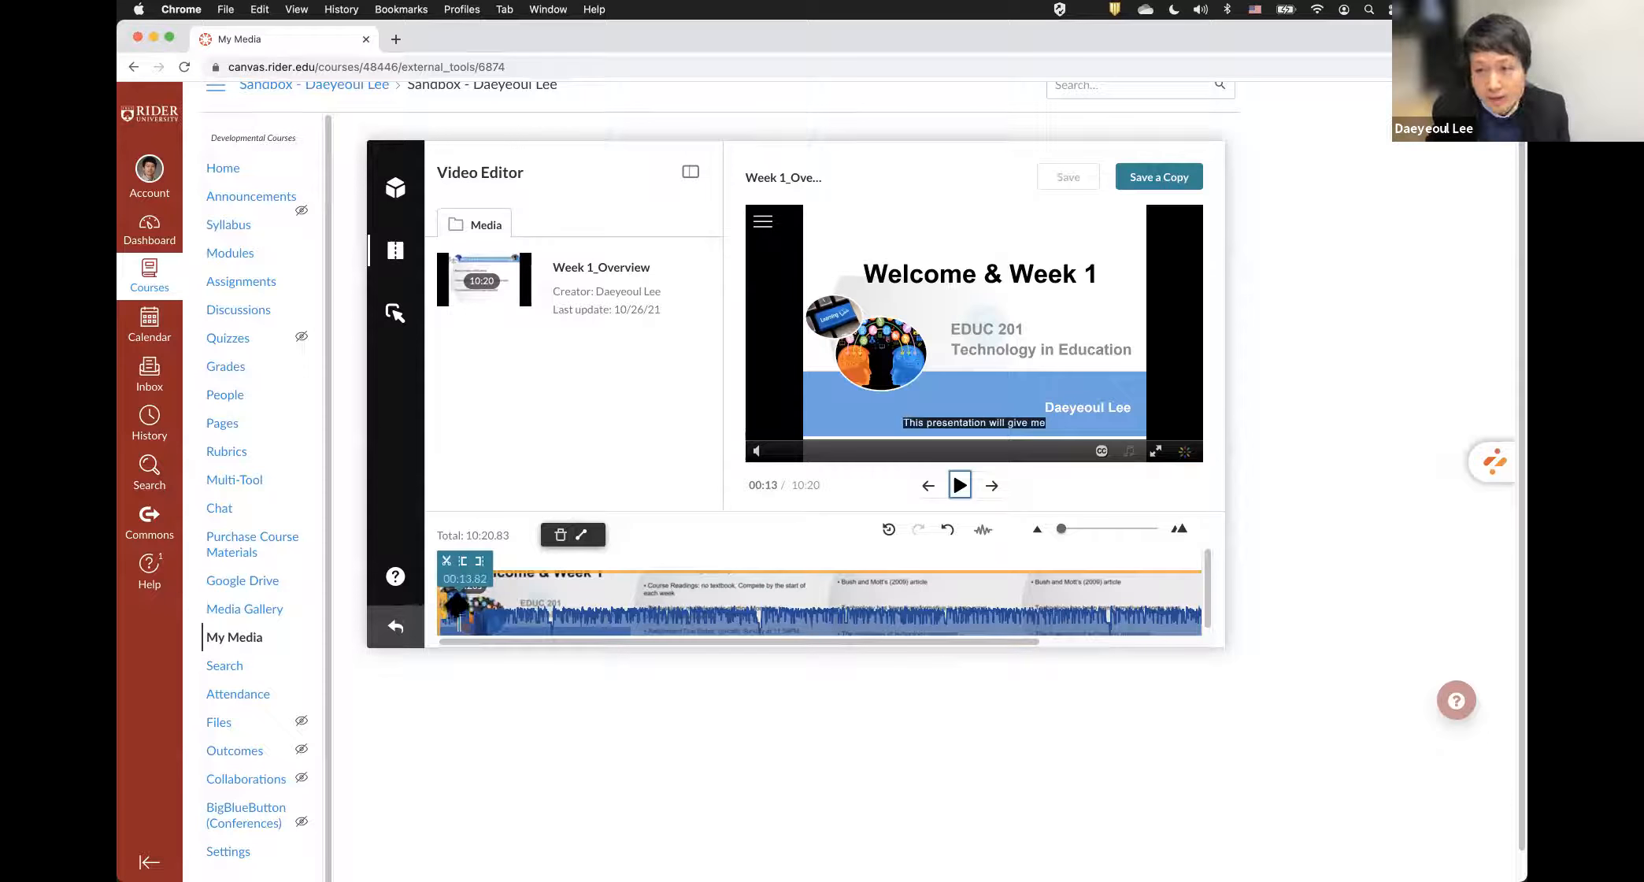
pyautogui.click(447, 564)
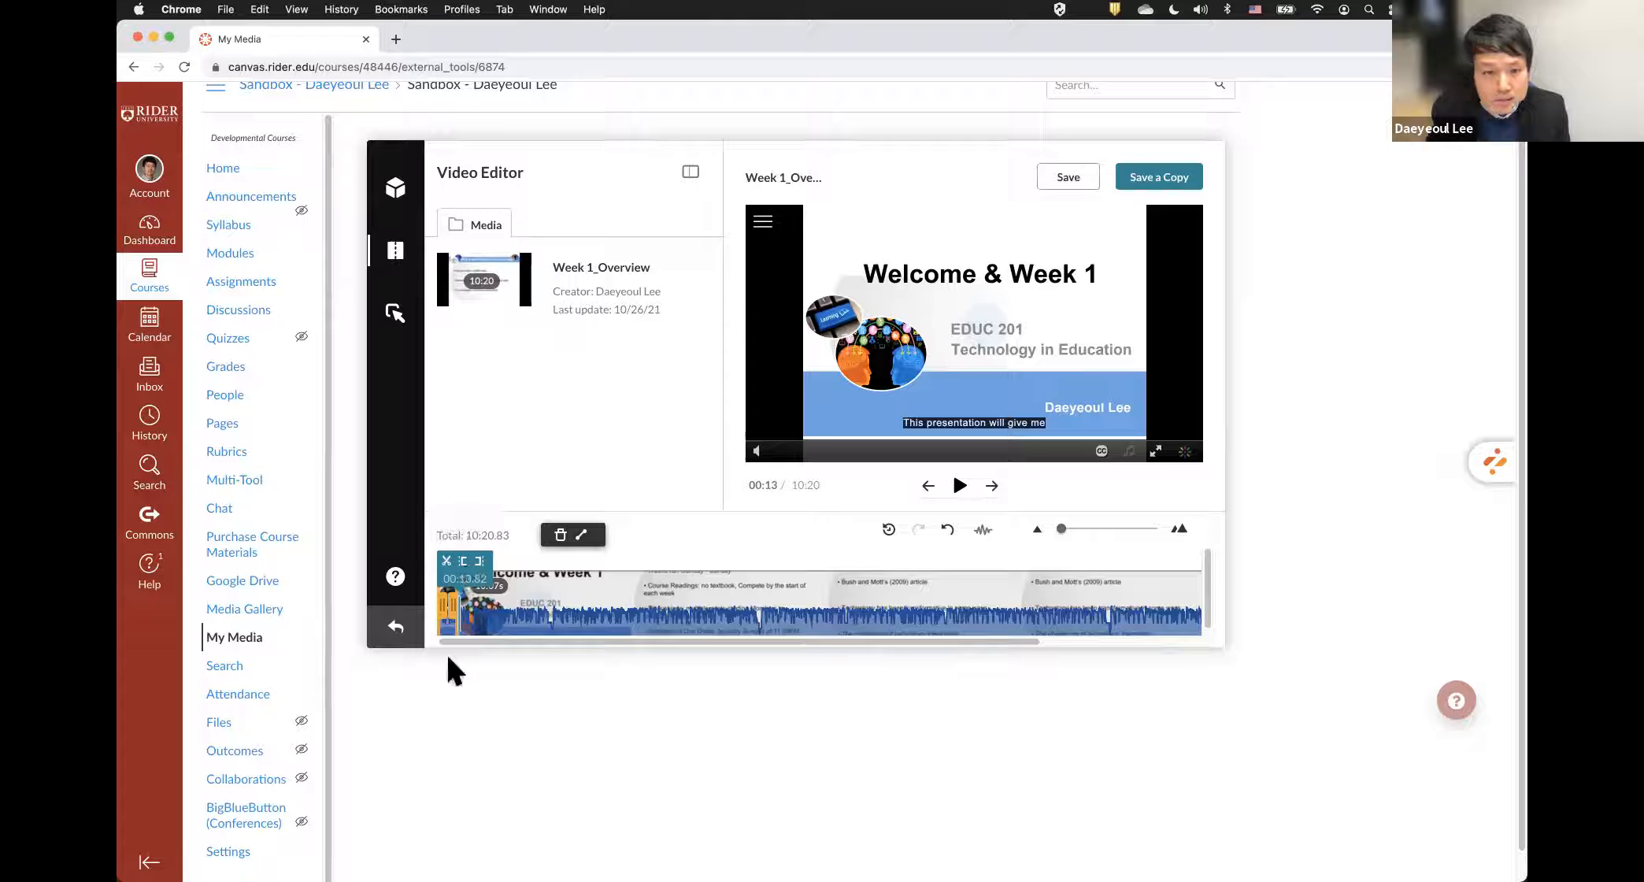
# - Delete the opening segment before the 00:13.82 split
pyautogui.click(560, 536)
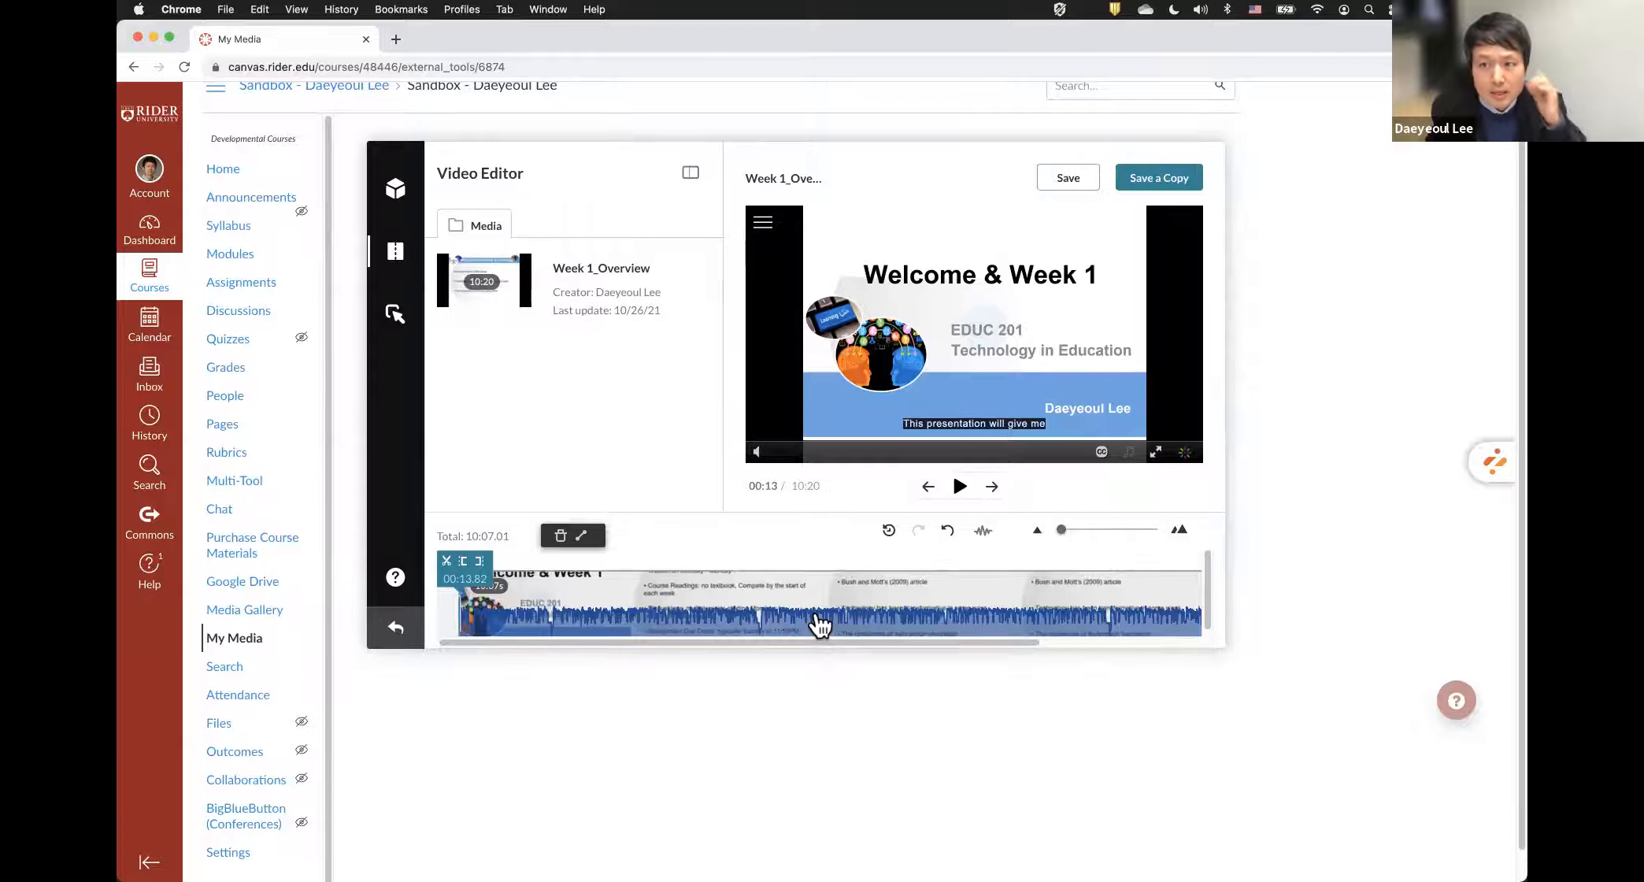
pyautogui.hscroll(1, 818, 614)
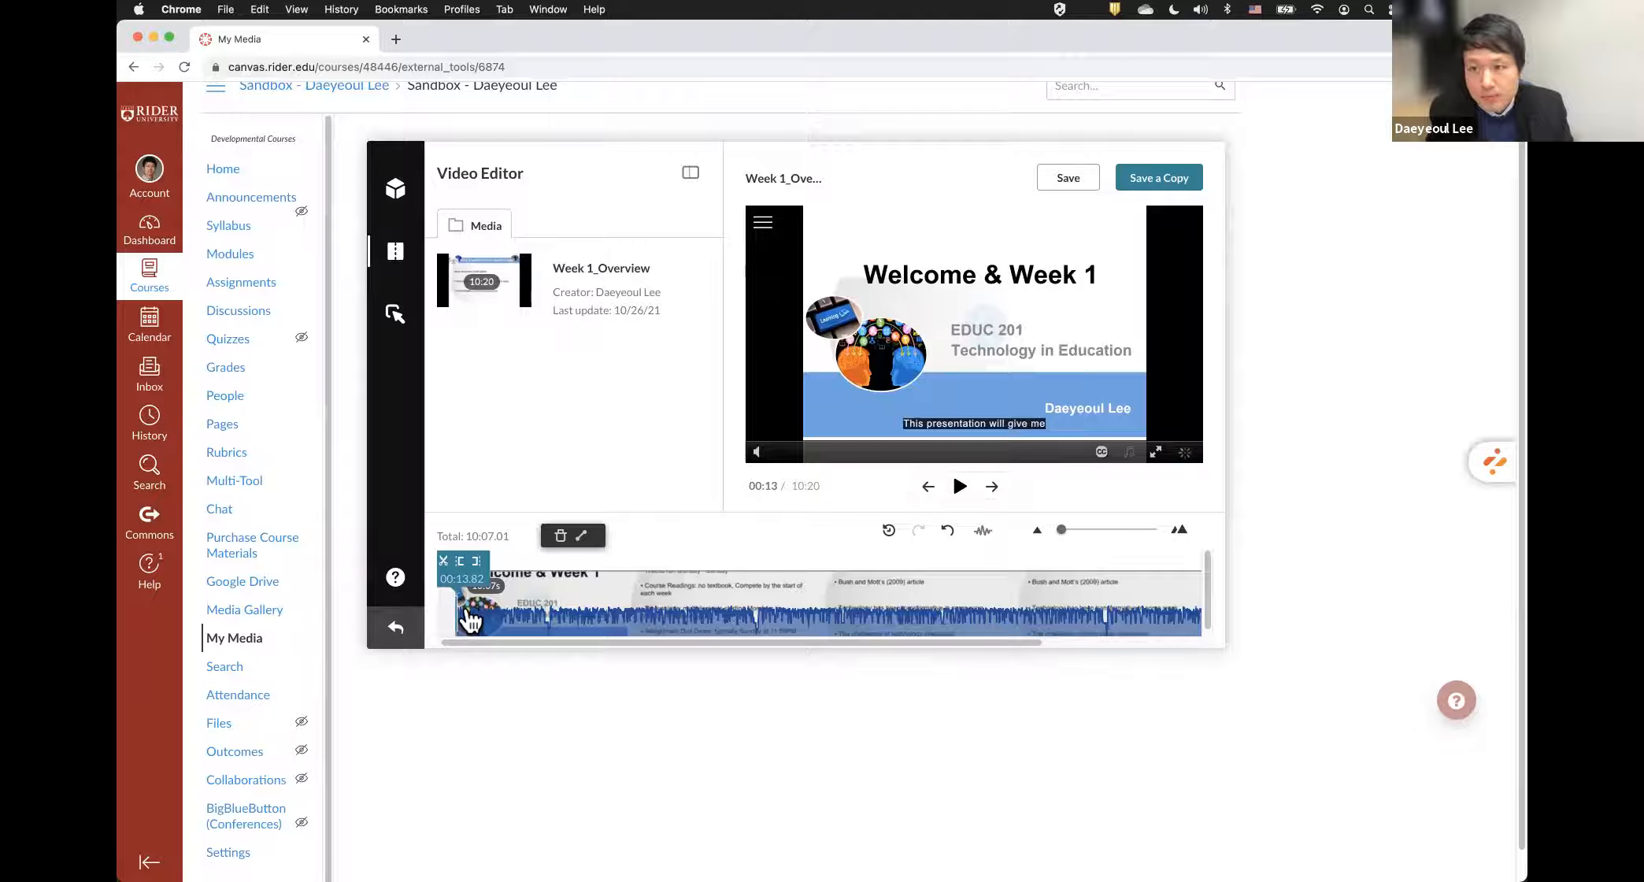
pyautogui.hscroll(-1, 859, 551)
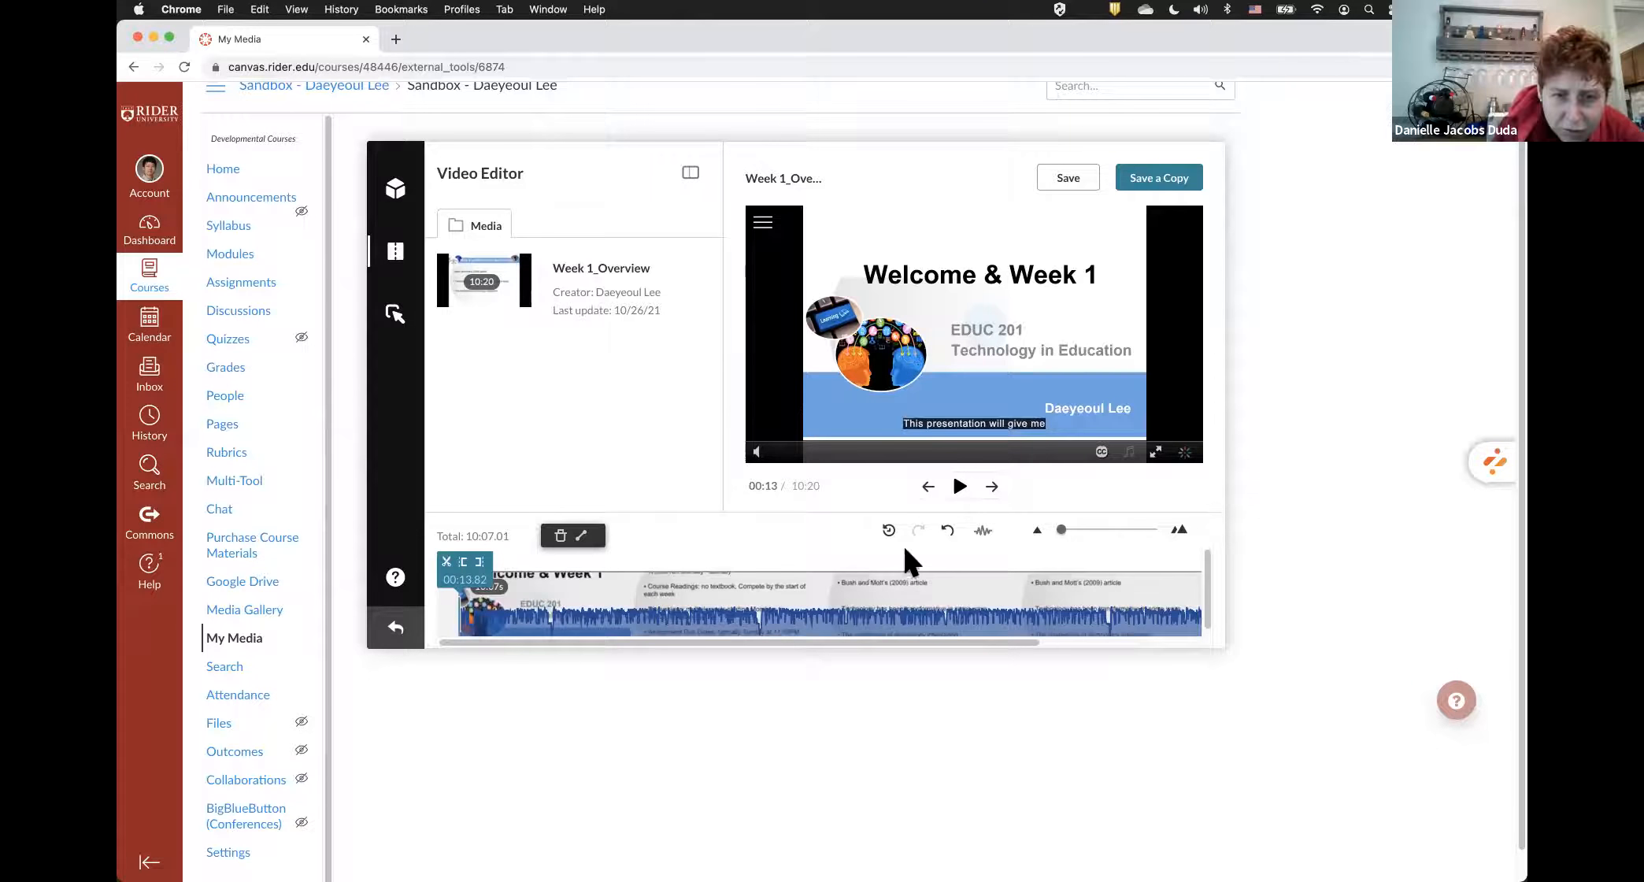
# - Undo the deletion of the opening segment and reset the timeline, discarding all changes
pyautogui.click(949, 531)
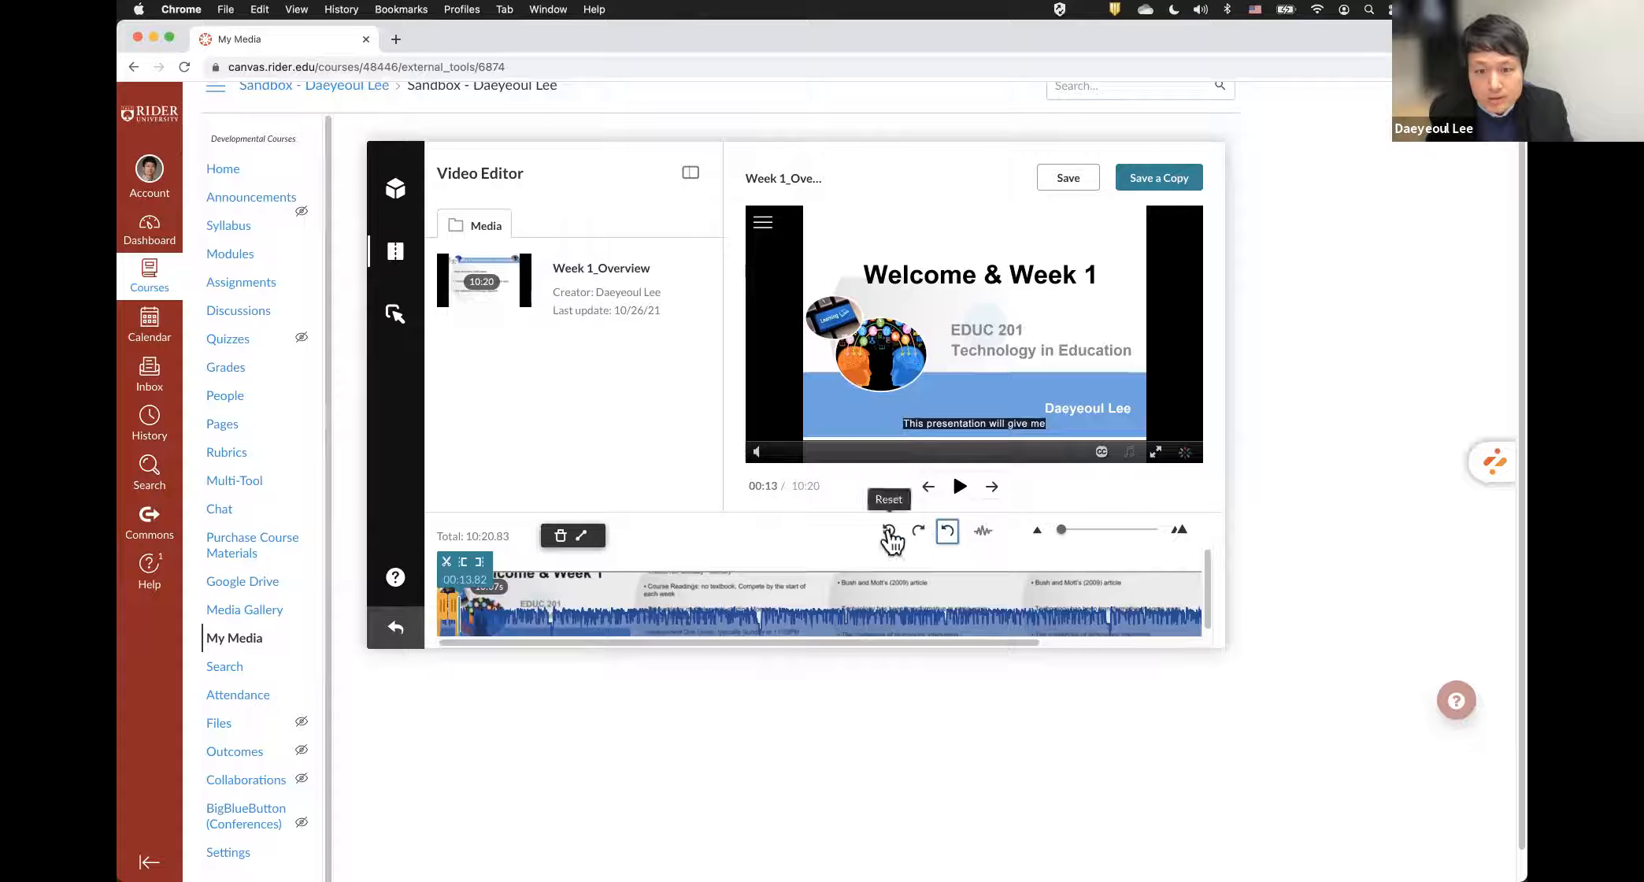
pyautogui.click(889, 531)
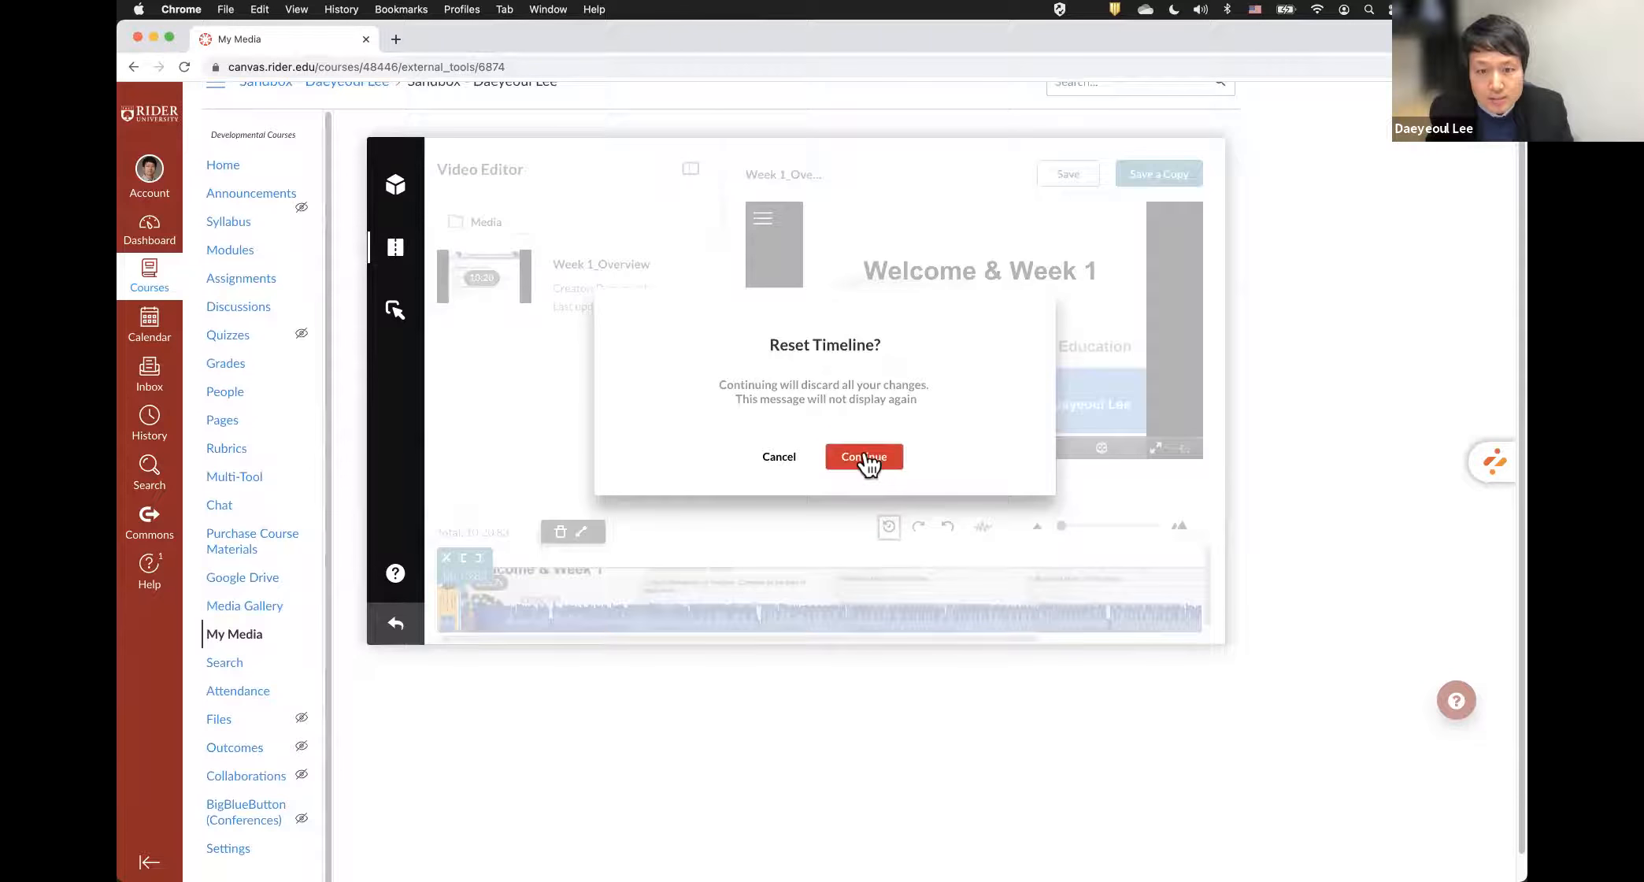
pyautogui.click(867, 458)
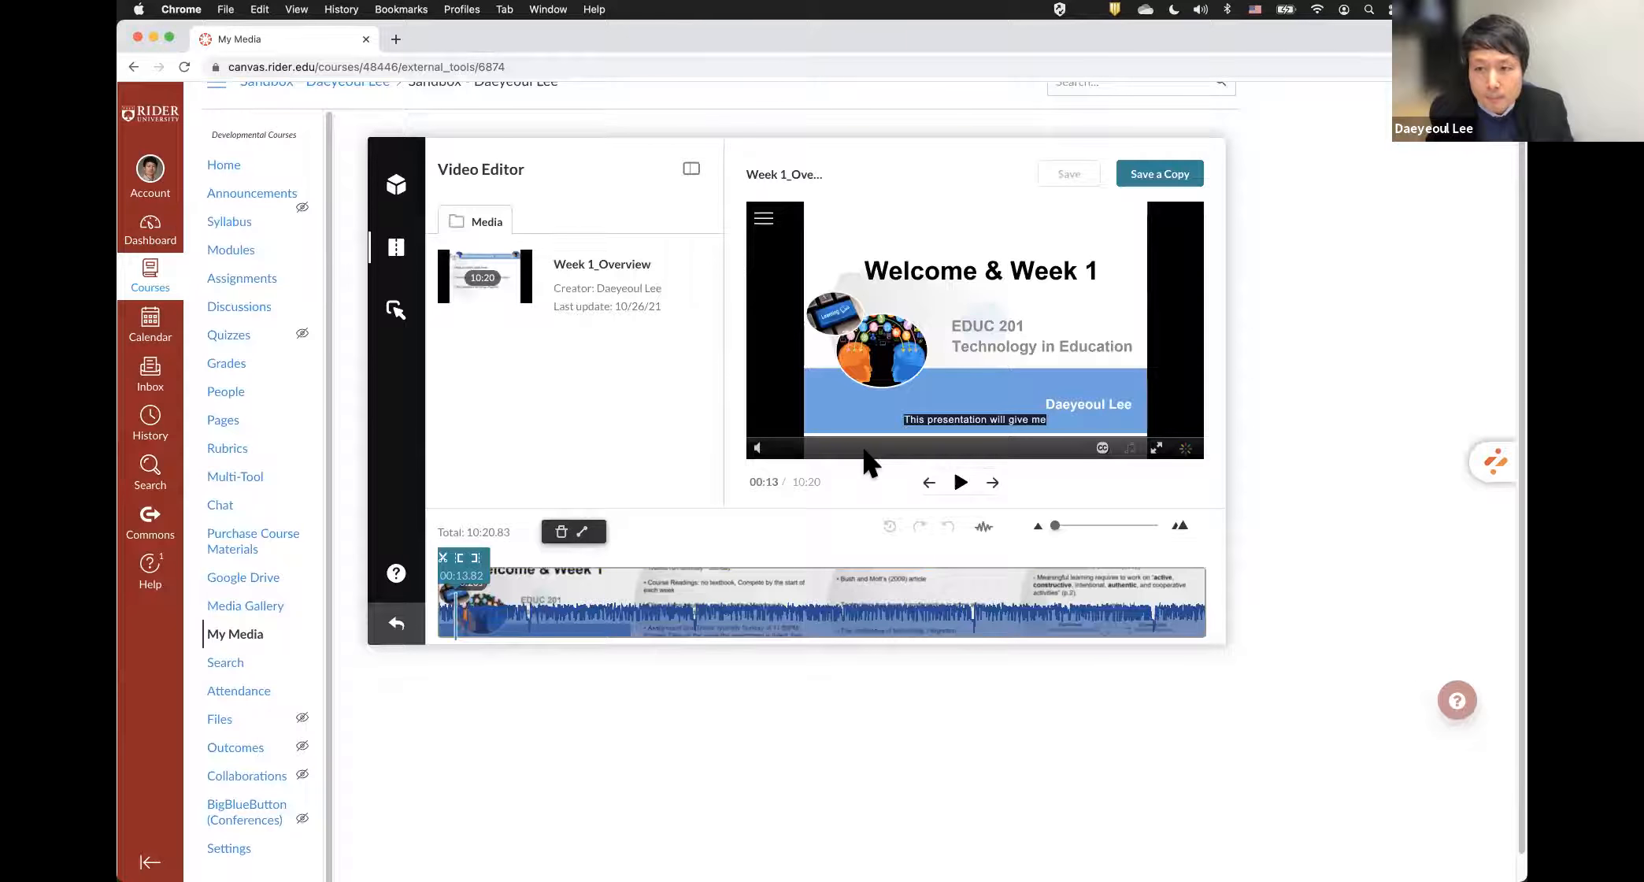
pyautogui.scroll(1, 866, 458)
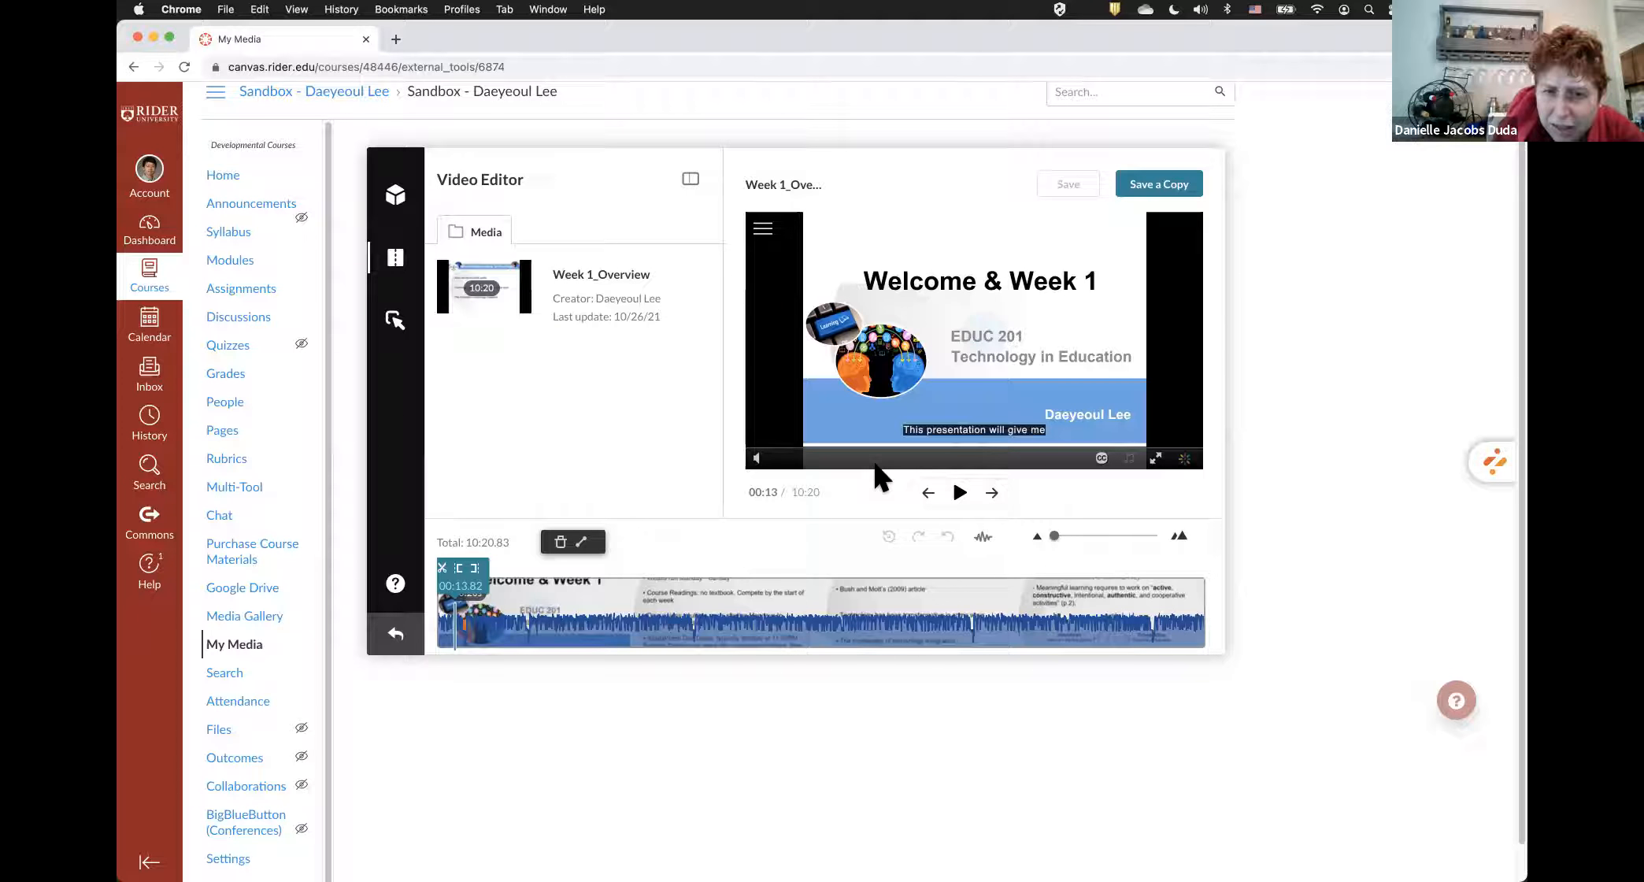
# - Move the playhead to 00:09.08 and on to 00:59.95, and briefly preview playback from there
pyautogui.click(449, 624)
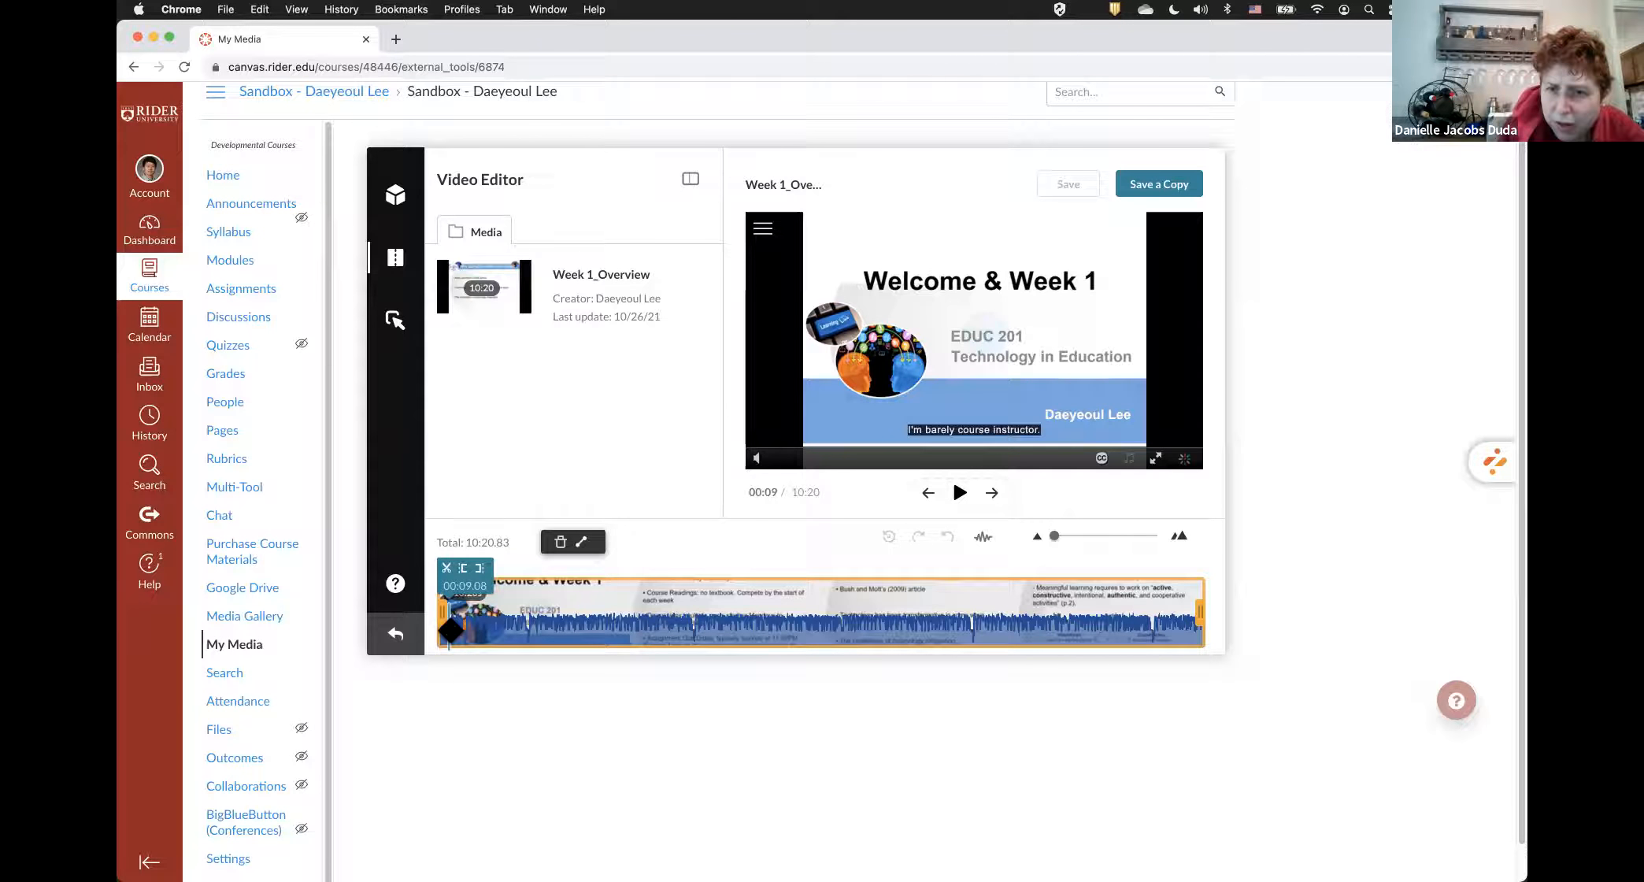
pyautogui.moveTo(449, 626); pyautogui.dragTo(514, 622)
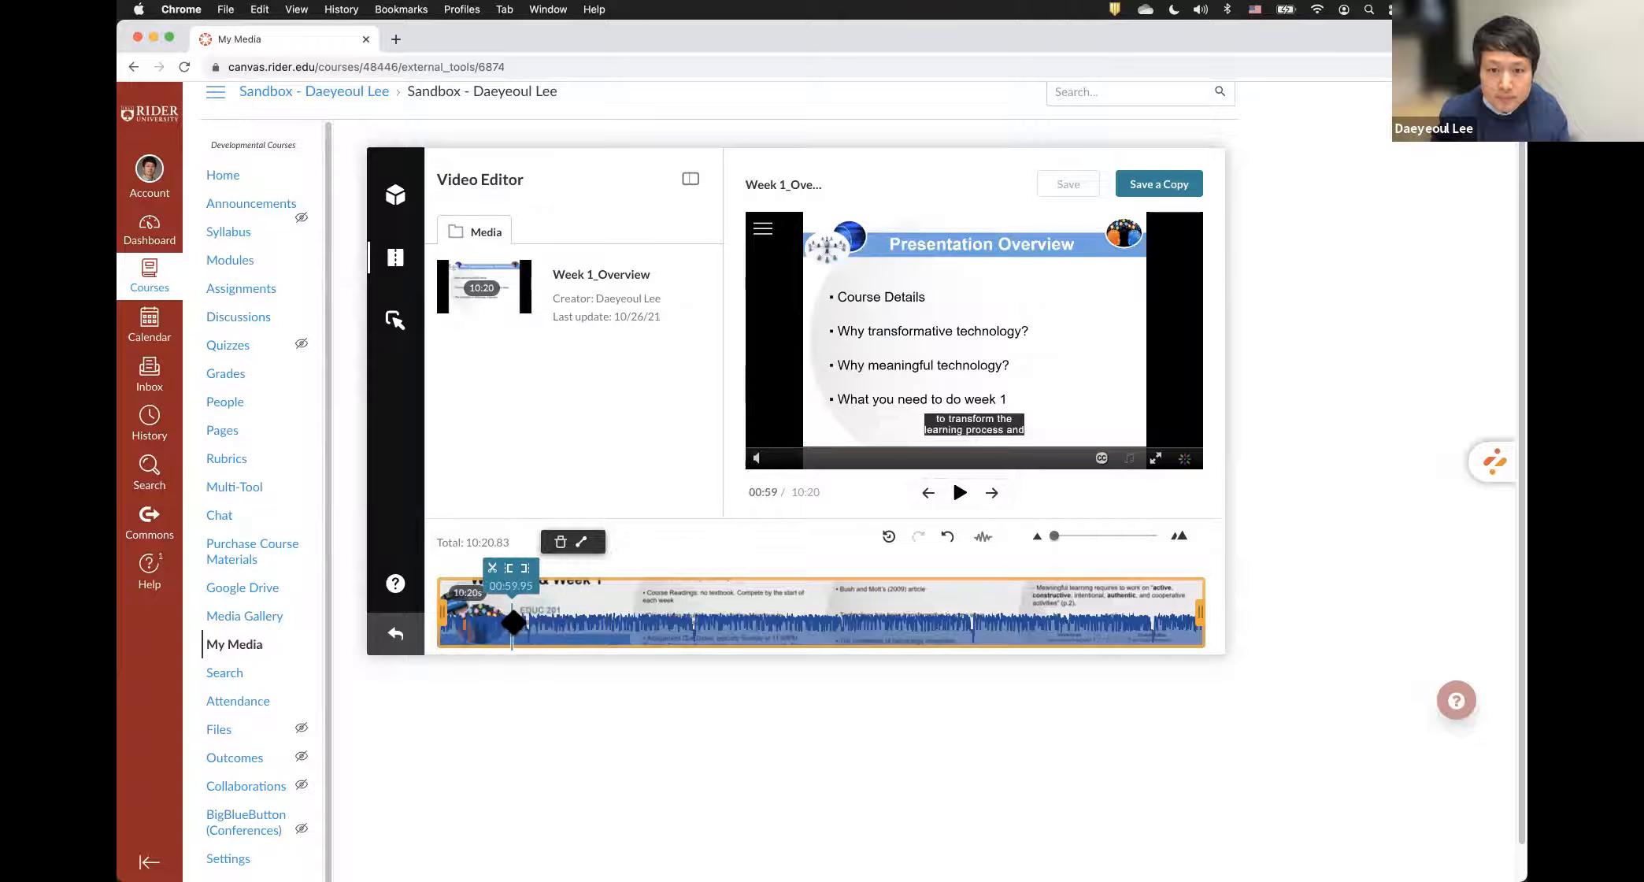
pyautogui.click(960, 493)
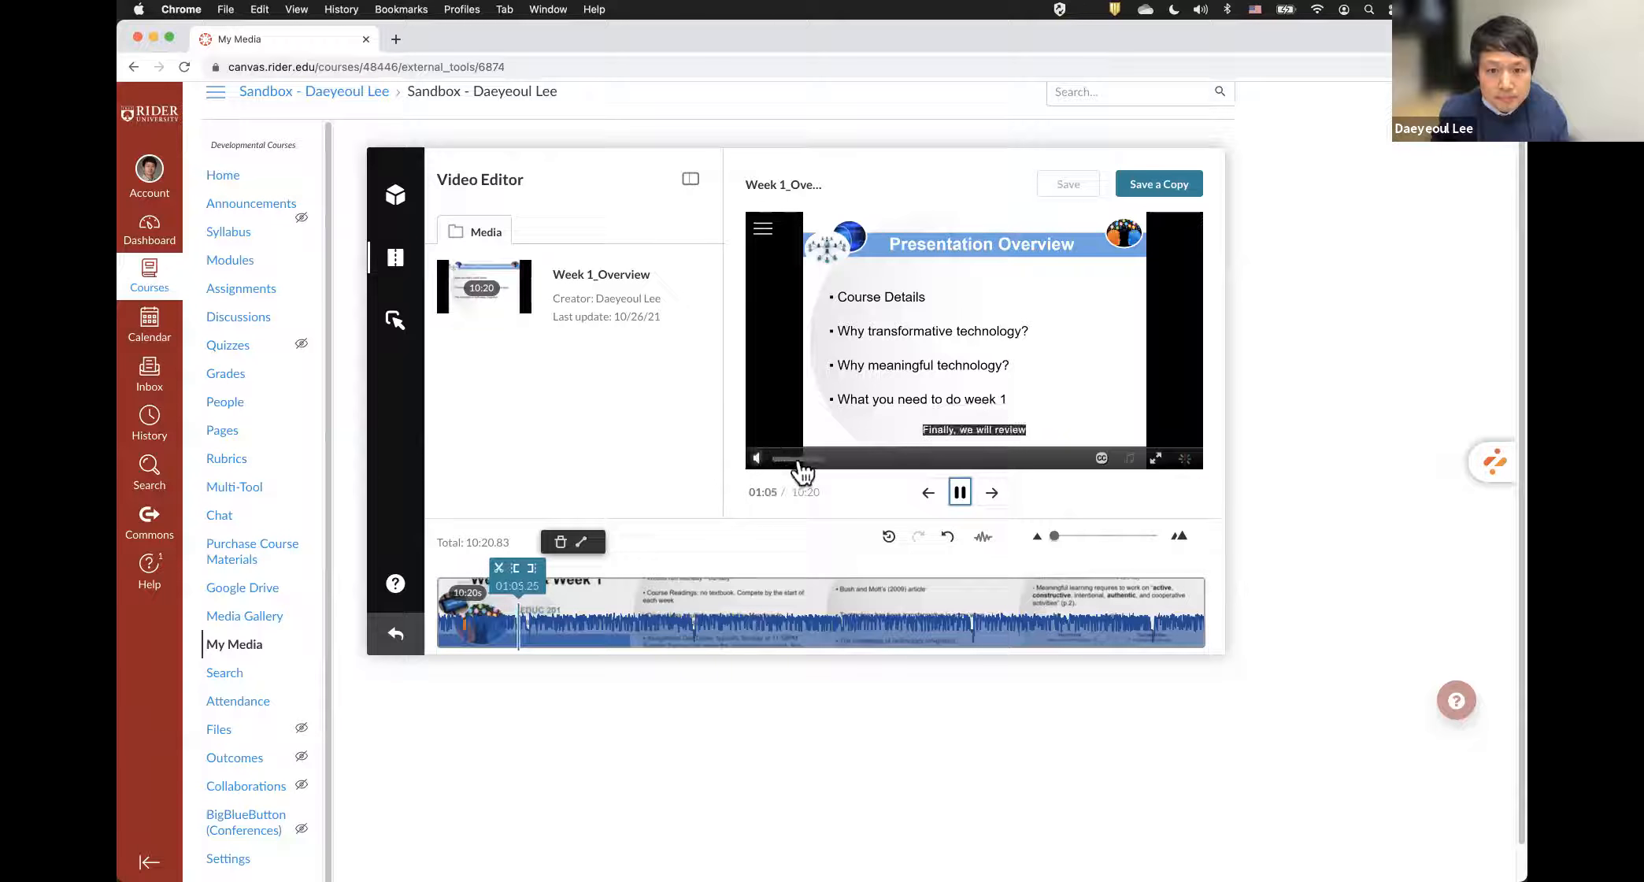
pyautogui.click(960, 495)
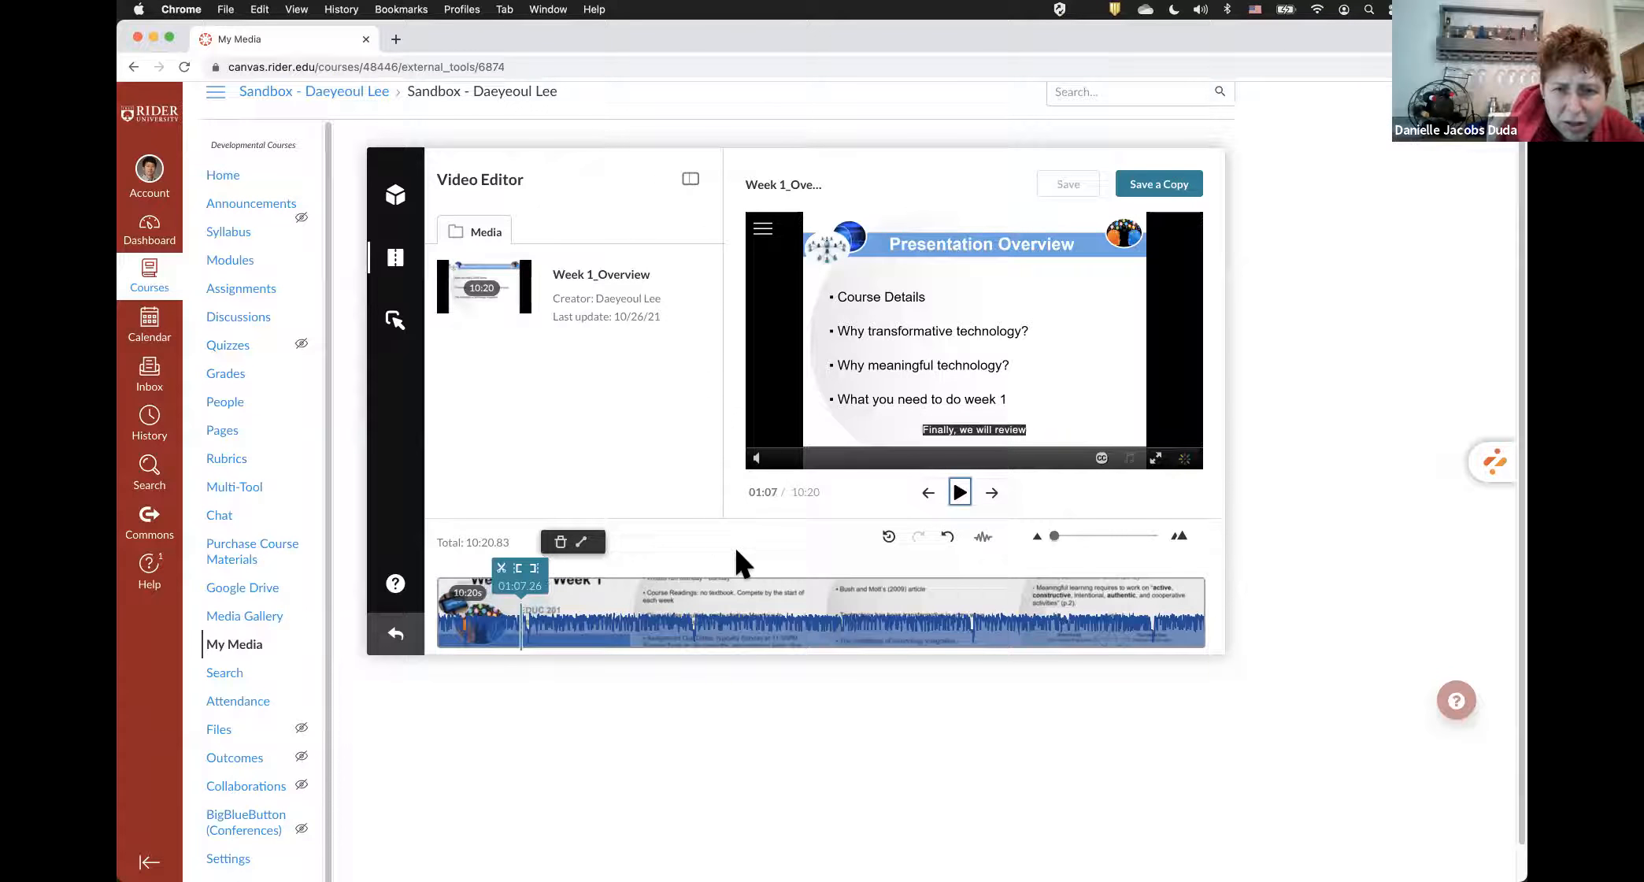
# - Split the clip at 00:27.52 on the Presentation Overview slide and undo the split
pyautogui.moveTo(521, 622); pyautogui.dragTo(472, 624)
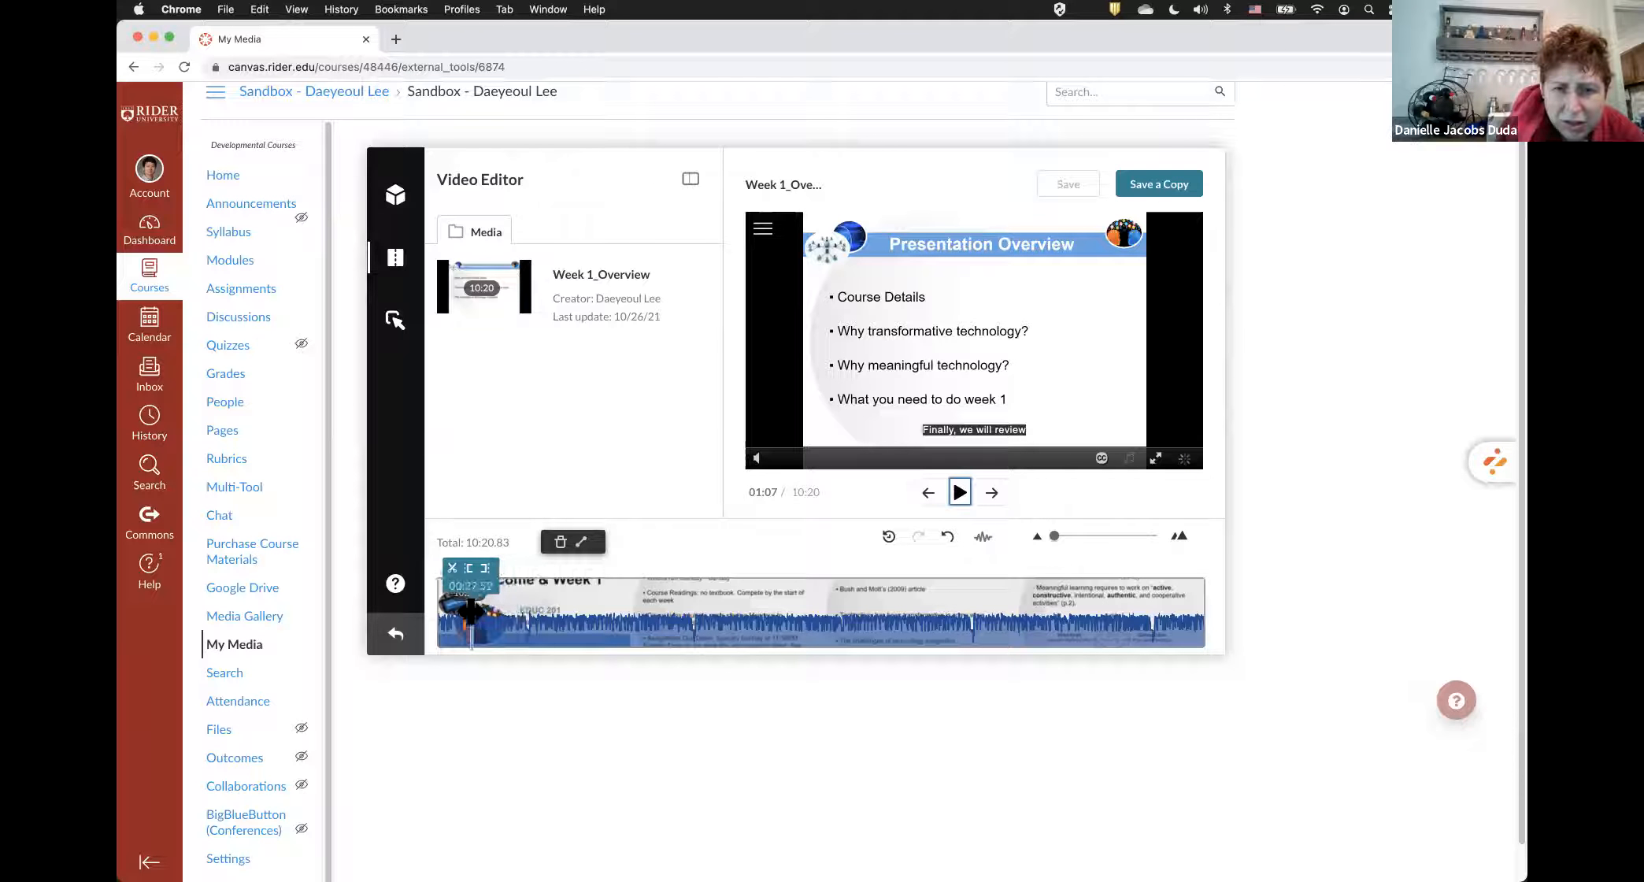
pyautogui.click(454, 571)
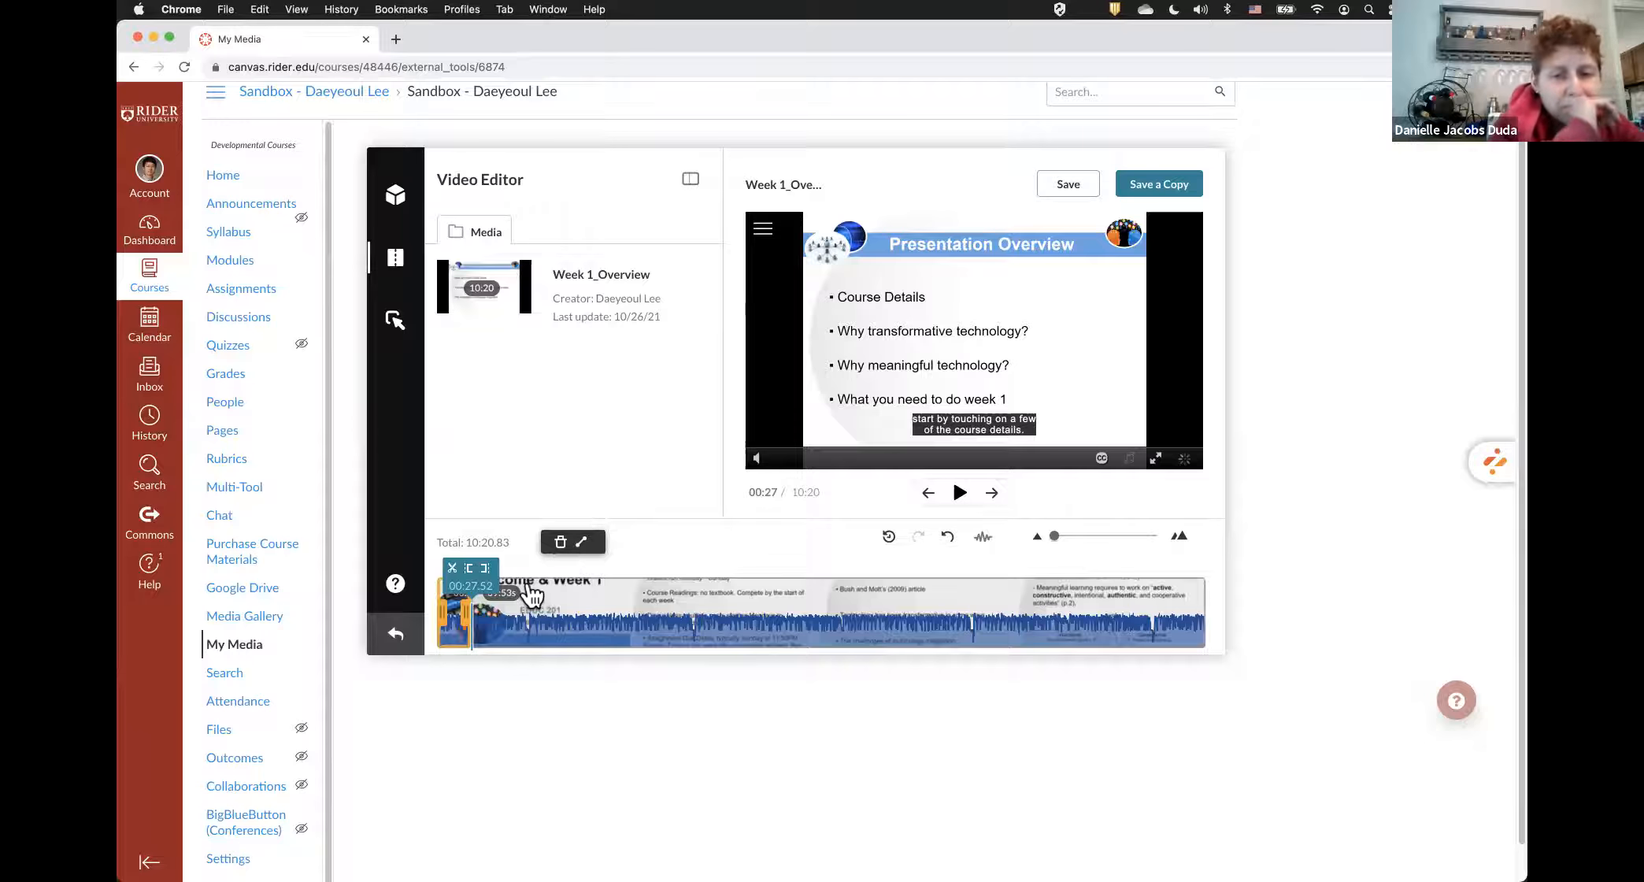
pyautogui.scroll(-1, 531, 587)
pyautogui.scroll(1, 536, 596)
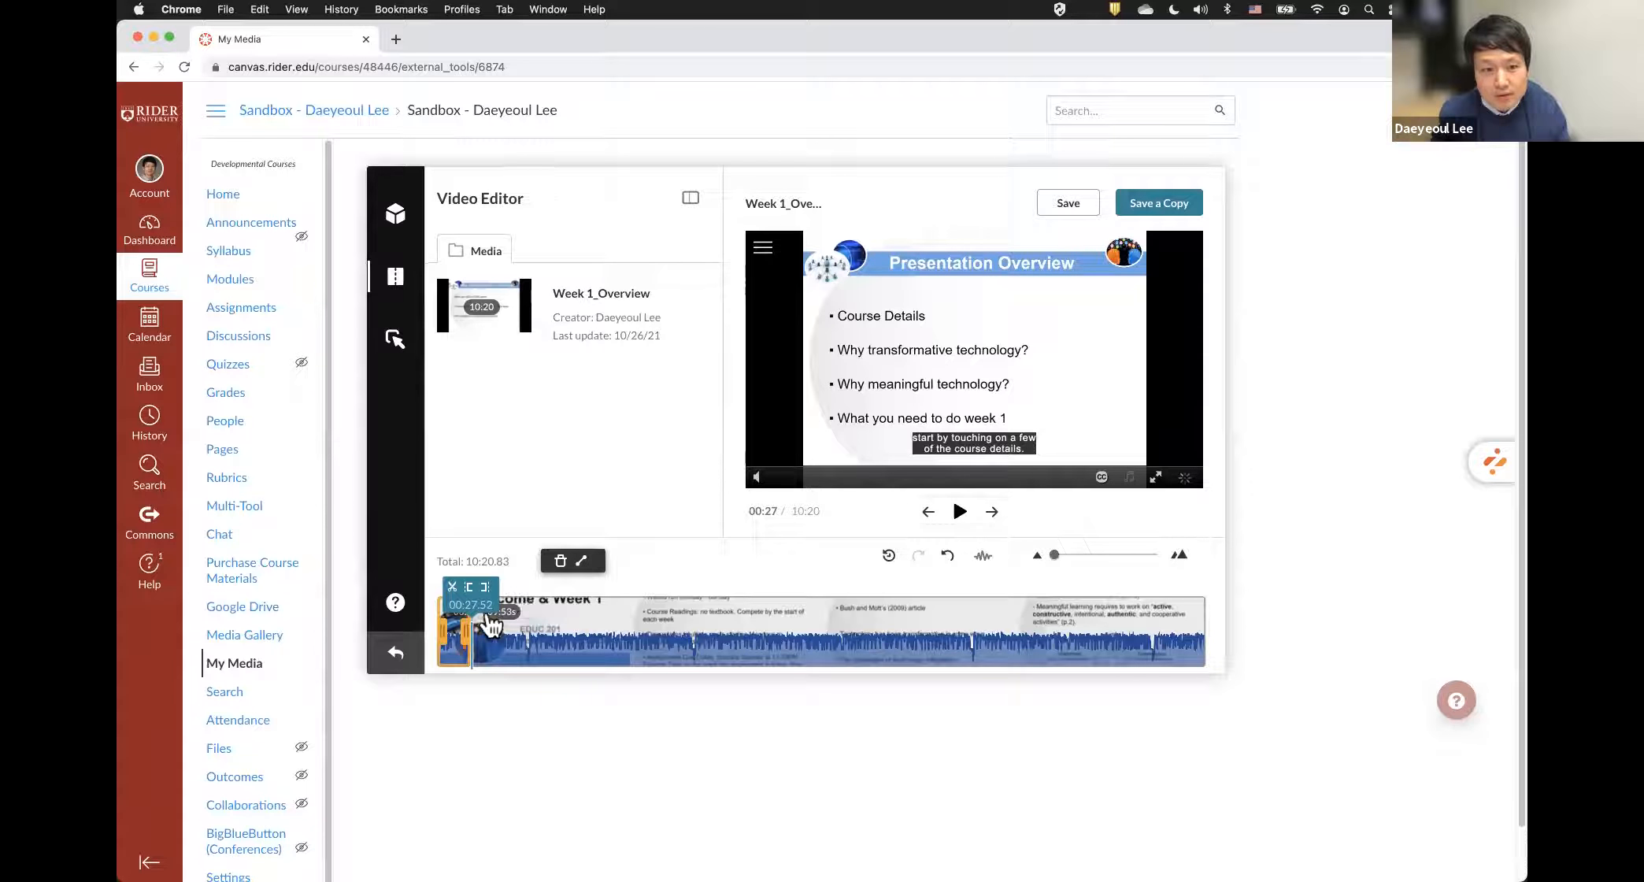
pyautogui.click(949, 554)
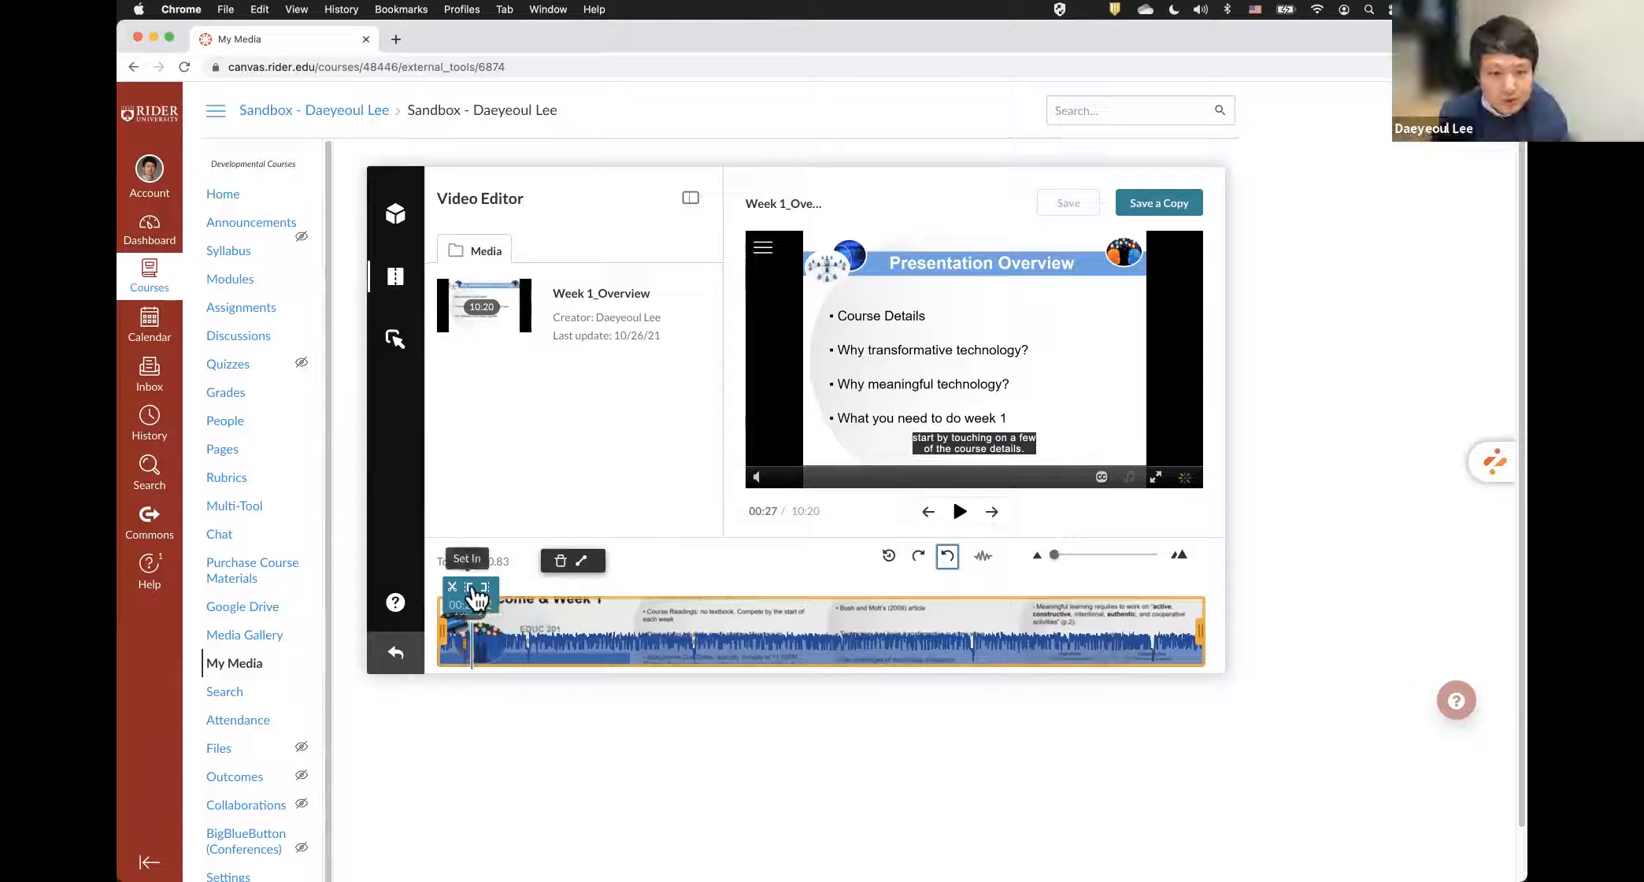
# - Set the clip's in point at 00:24.98 and undo that trim
pyautogui.click(481, 637)
pyautogui.click(469, 632)
pyautogui.click(466, 587)
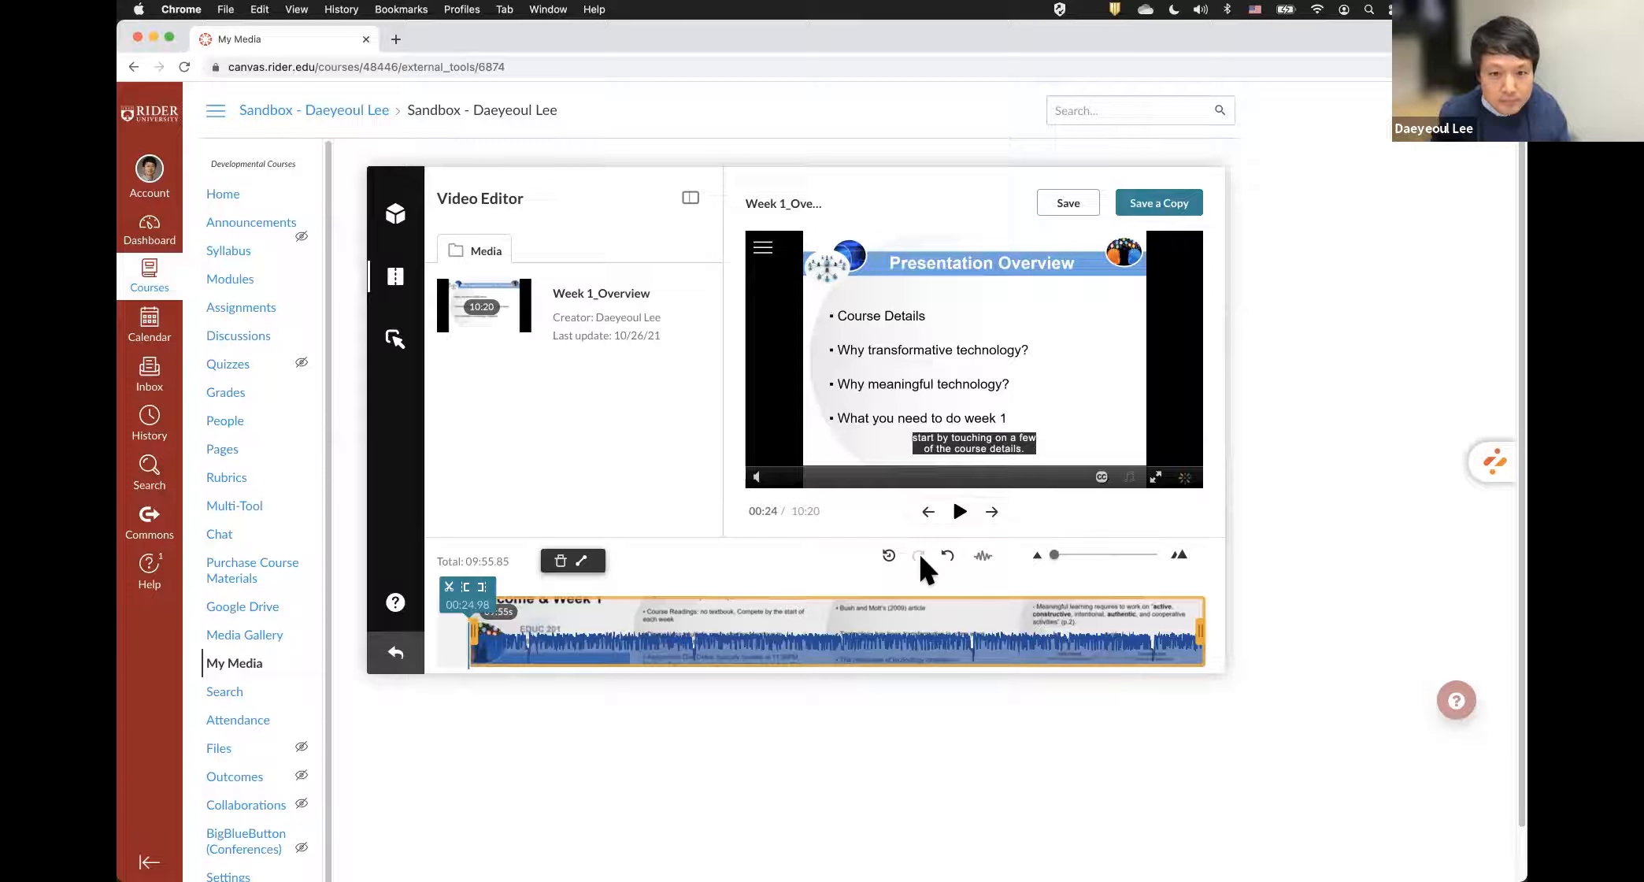
pyautogui.click(948, 556)
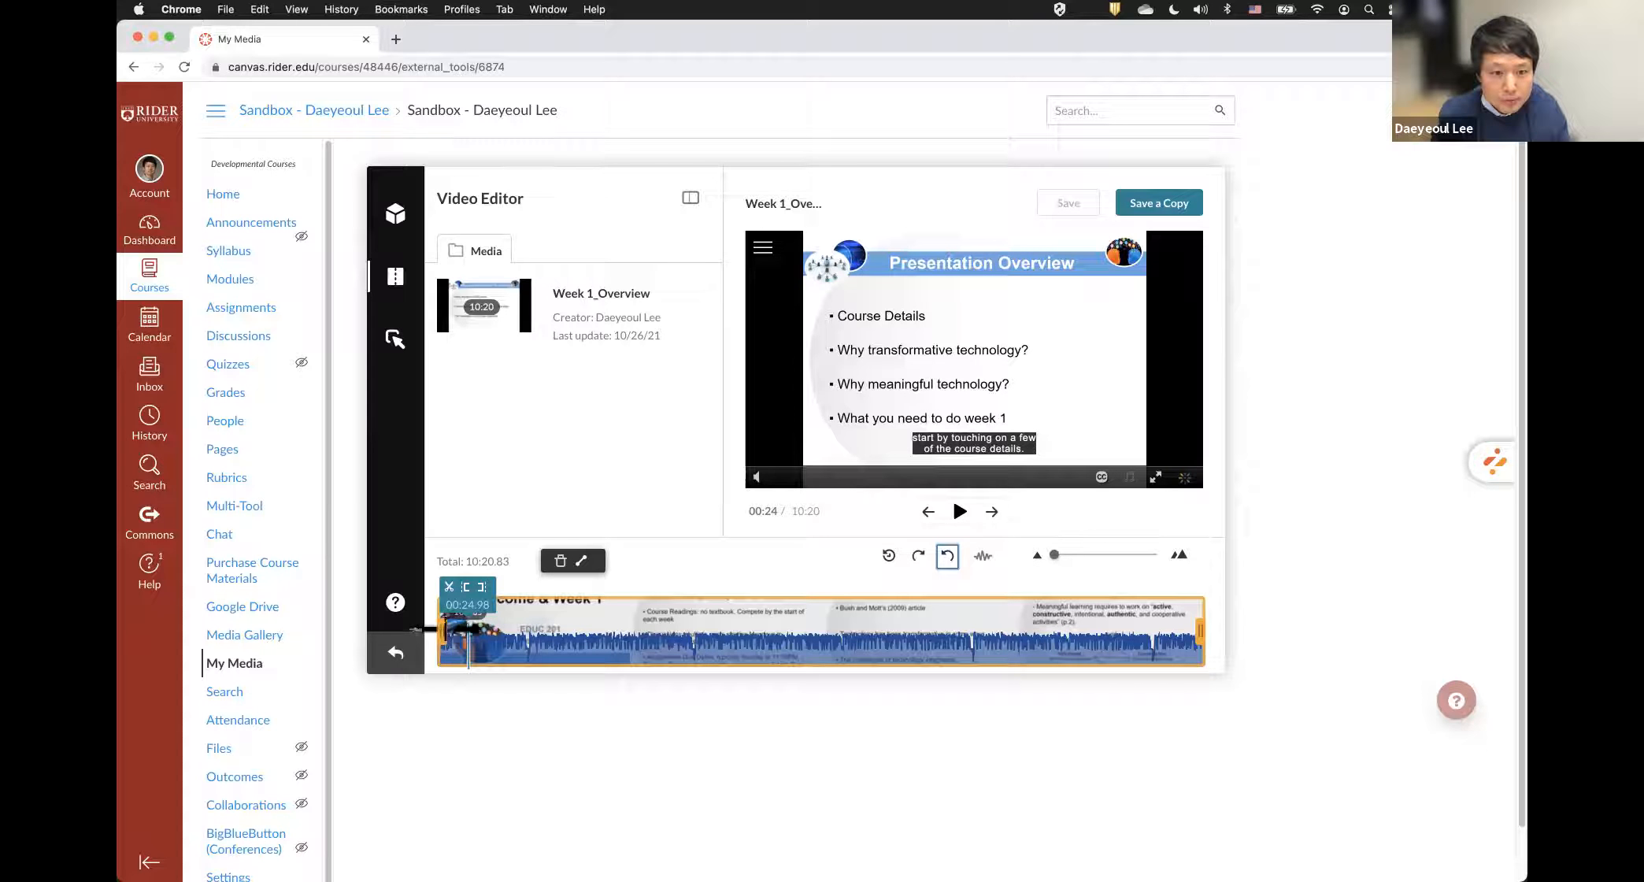
# - Trim the clip's start to about 00:24.98 with its edge handle and extend it back to full length
pyautogui.moveTo(441, 630); pyautogui.dragTo(474, 631)
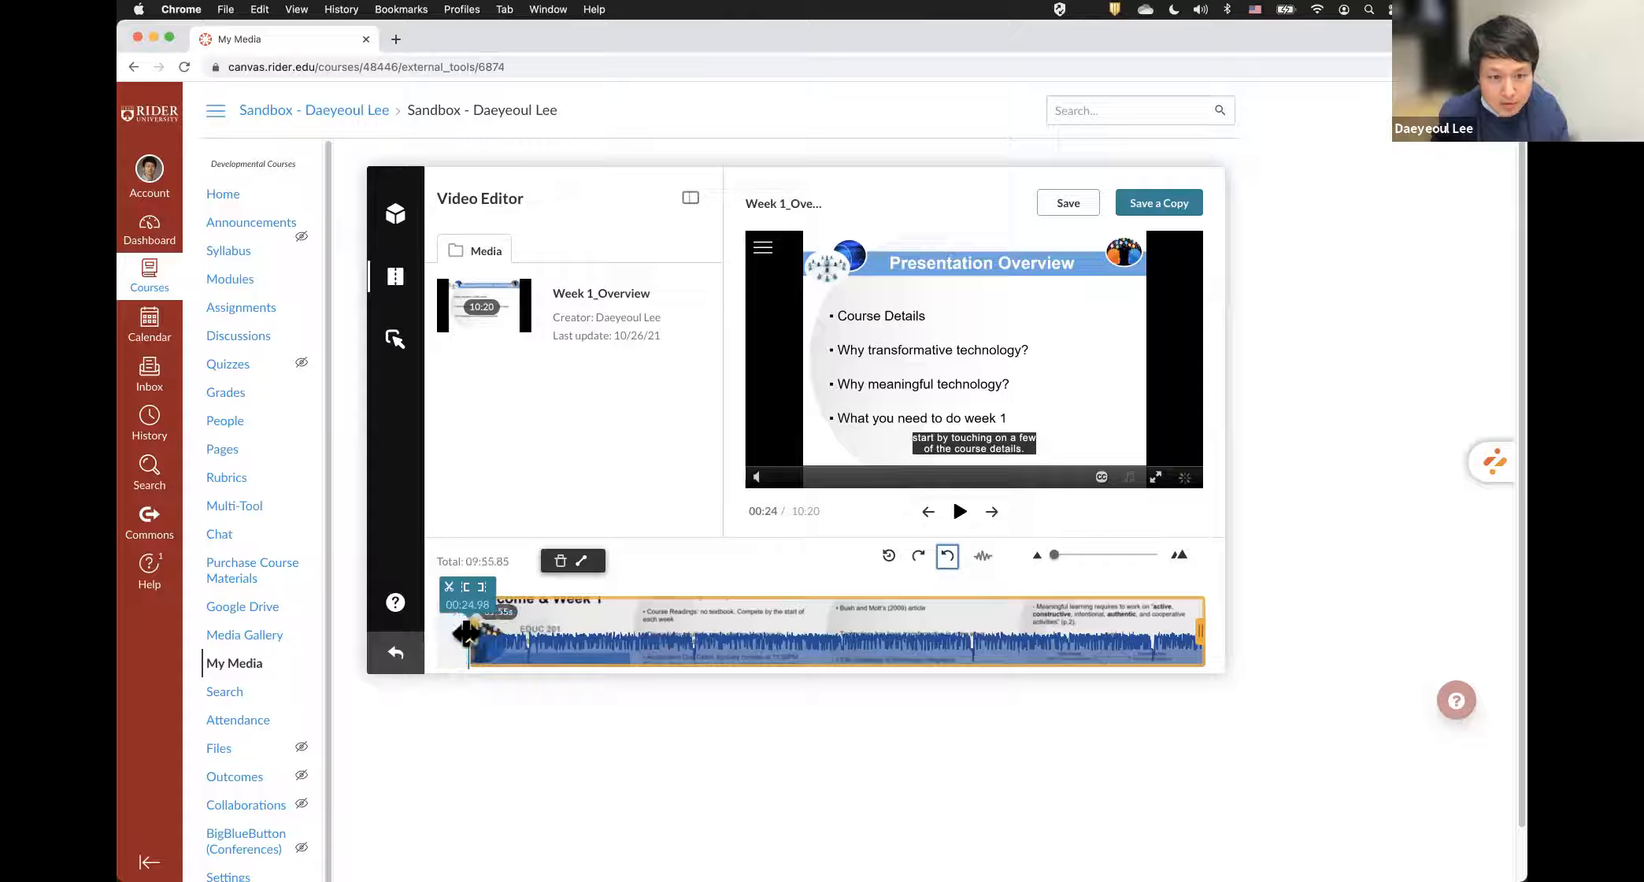
pyautogui.scroll(-1, 745, 614)
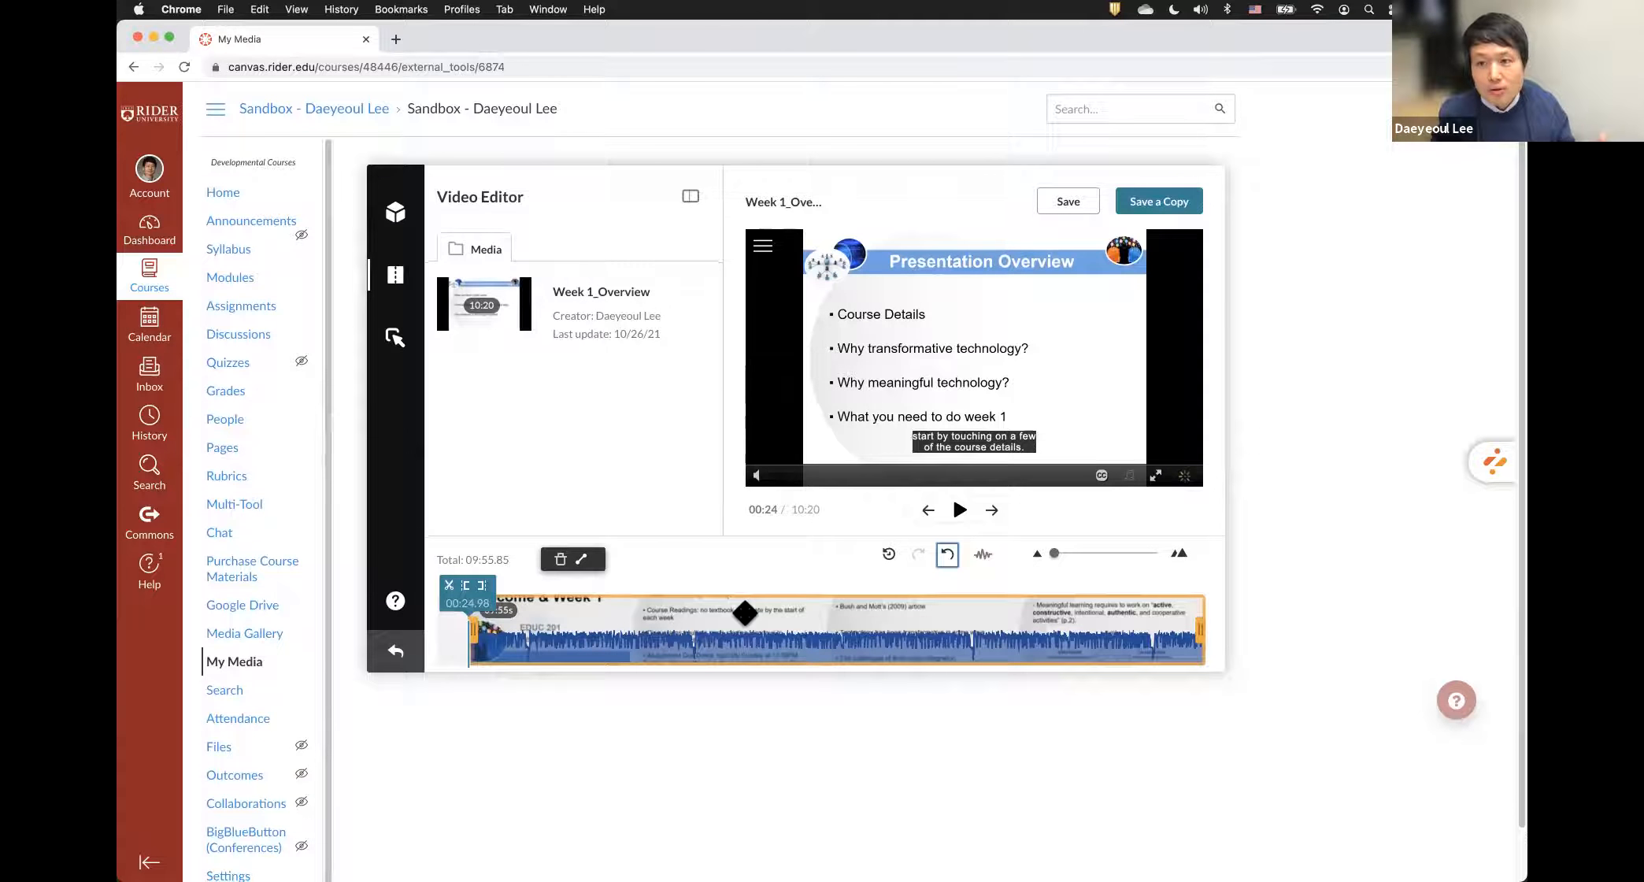
pyautogui.moveTo(474, 630); pyautogui.dragTo(429, 628)
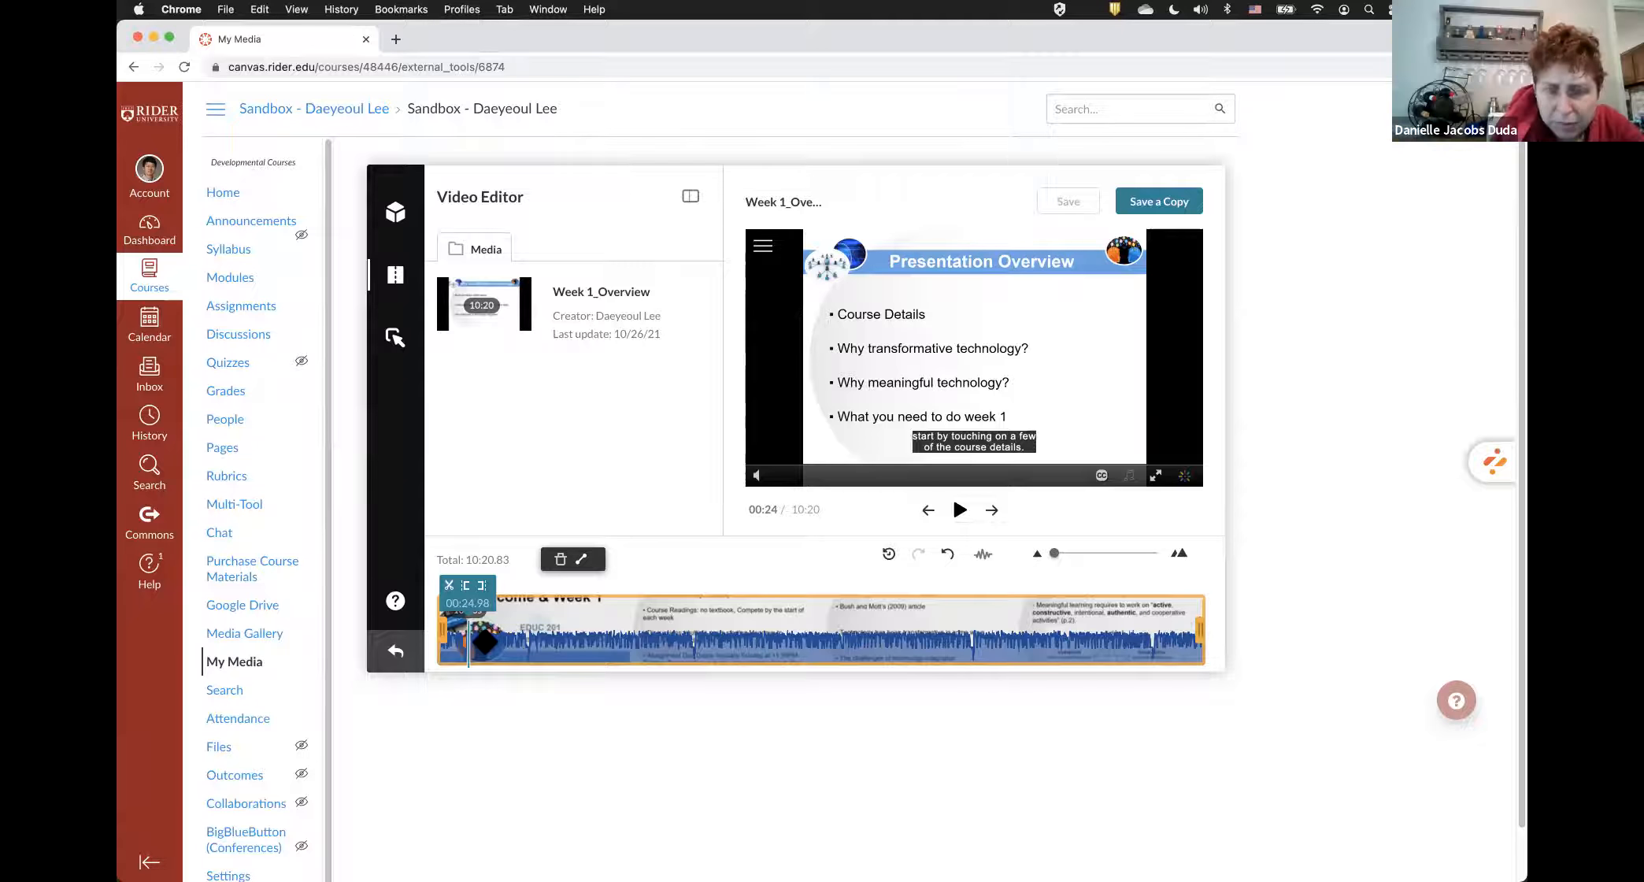
# - Split off and delete the ending of the clip after 09:56.67, and reset the timeline to discard the cut
pyautogui.click(1012, 634)
pyautogui.moveTo(988, 643); pyautogui.dragTo(1164, 605)
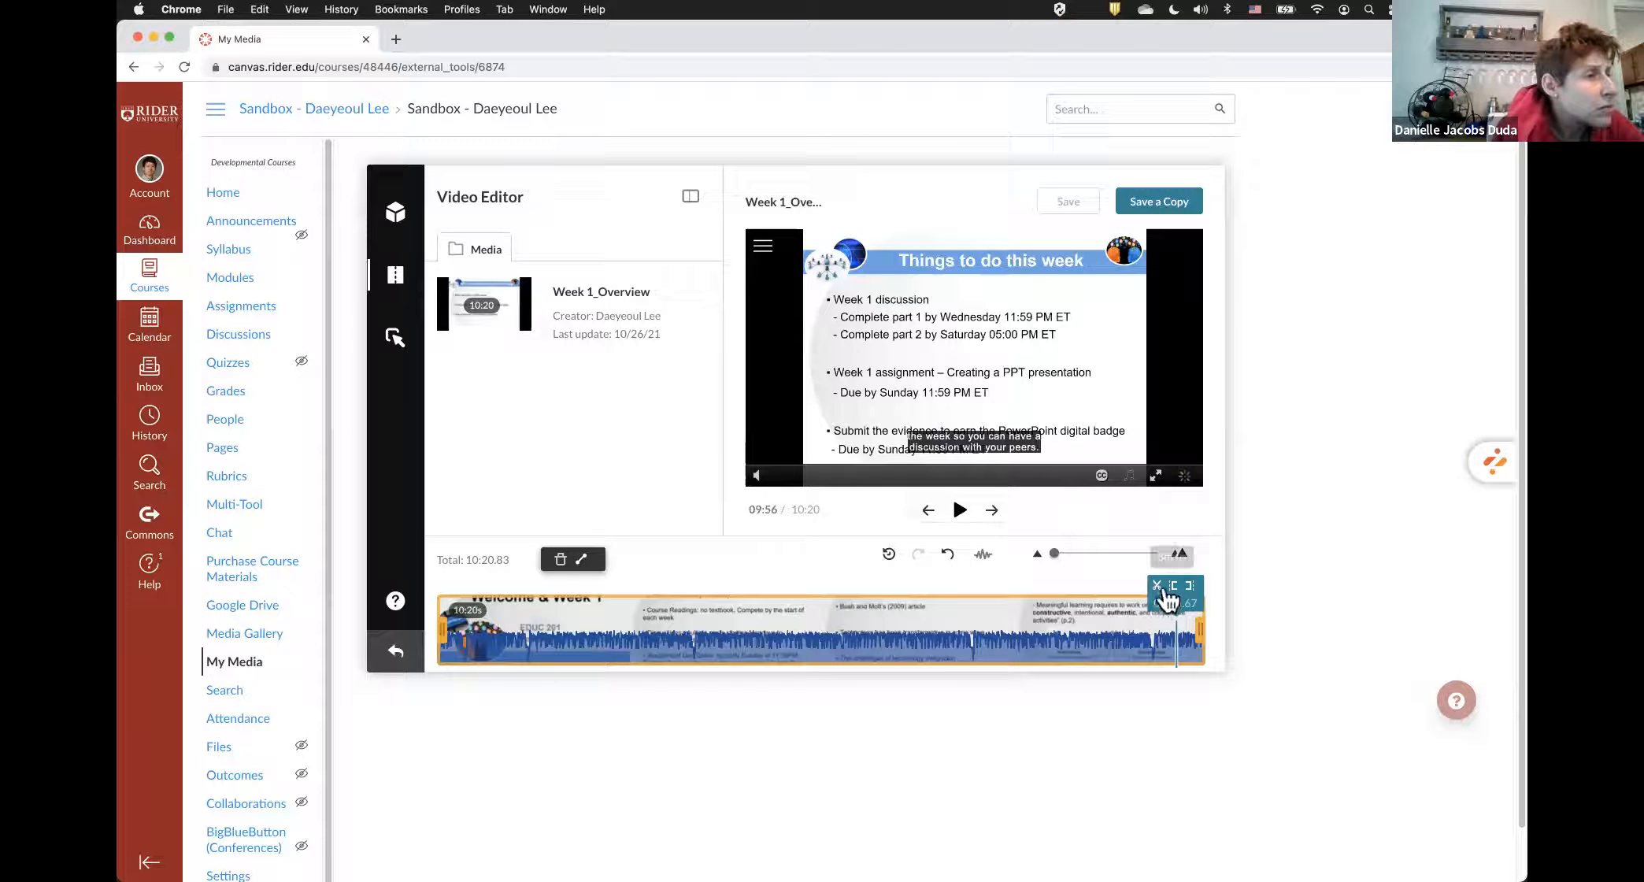
pyautogui.click(1157, 587)
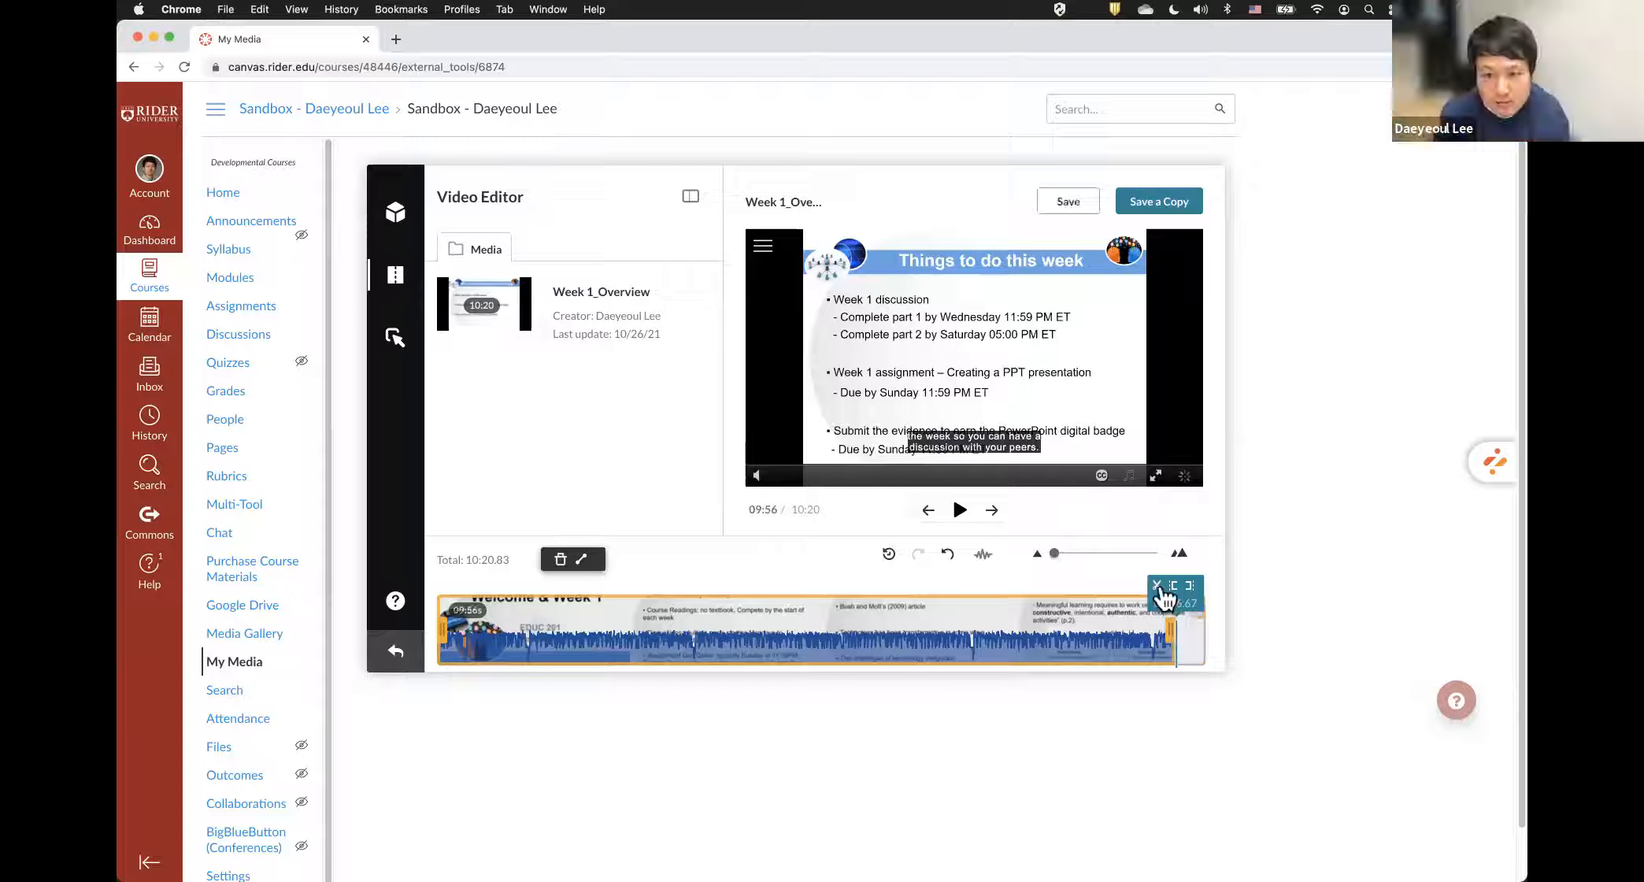
pyautogui.click(1188, 634)
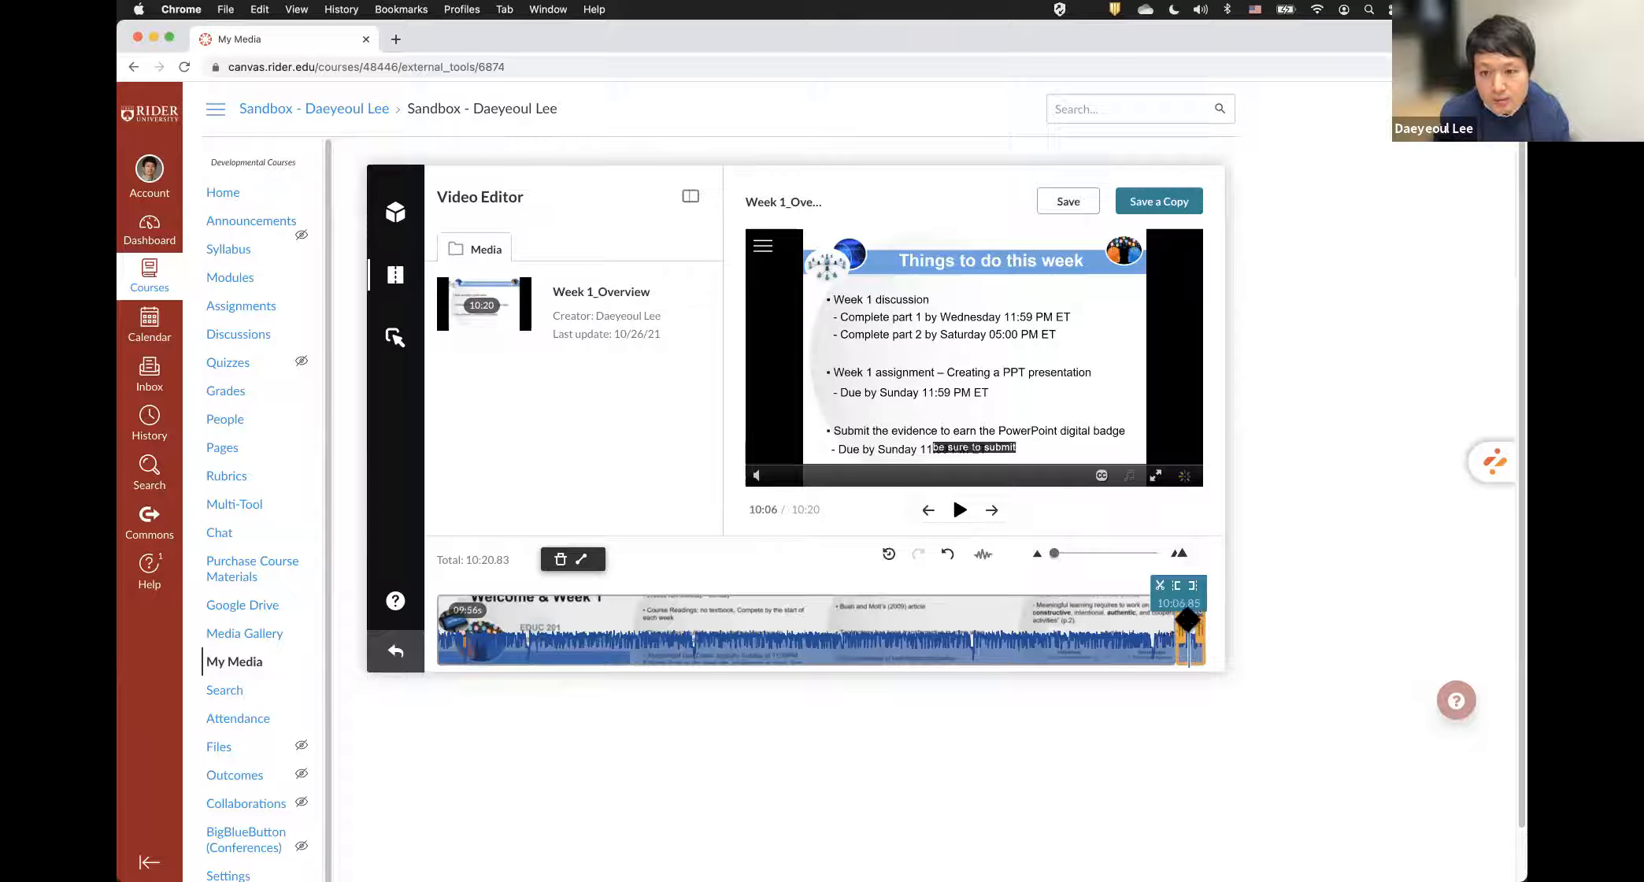
pyautogui.click(560, 559)
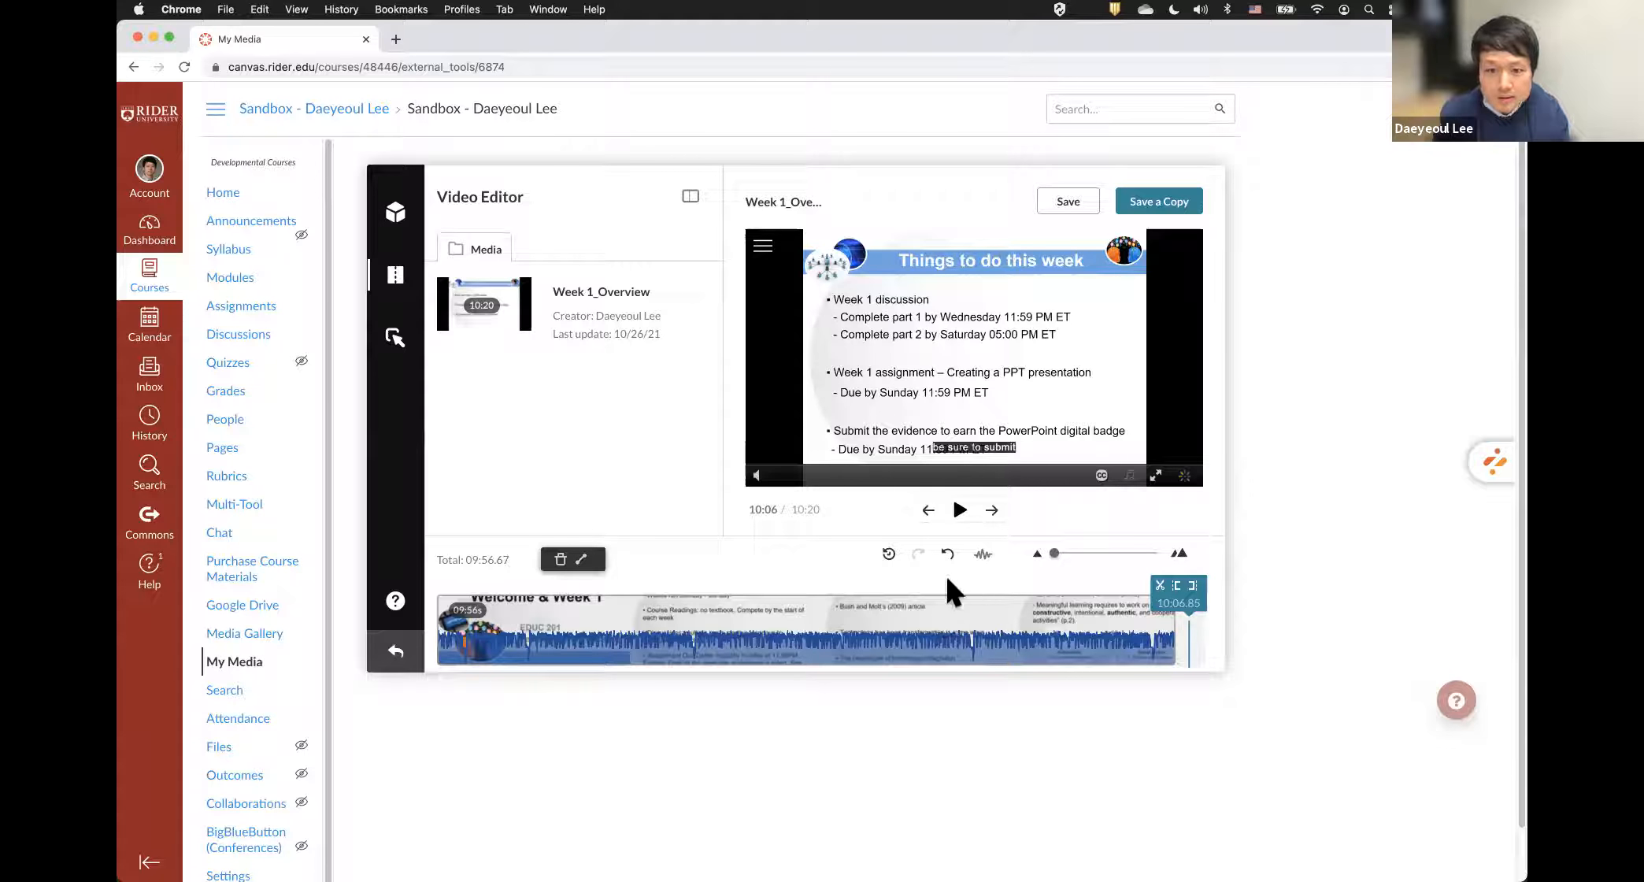
pyautogui.click(890, 552)
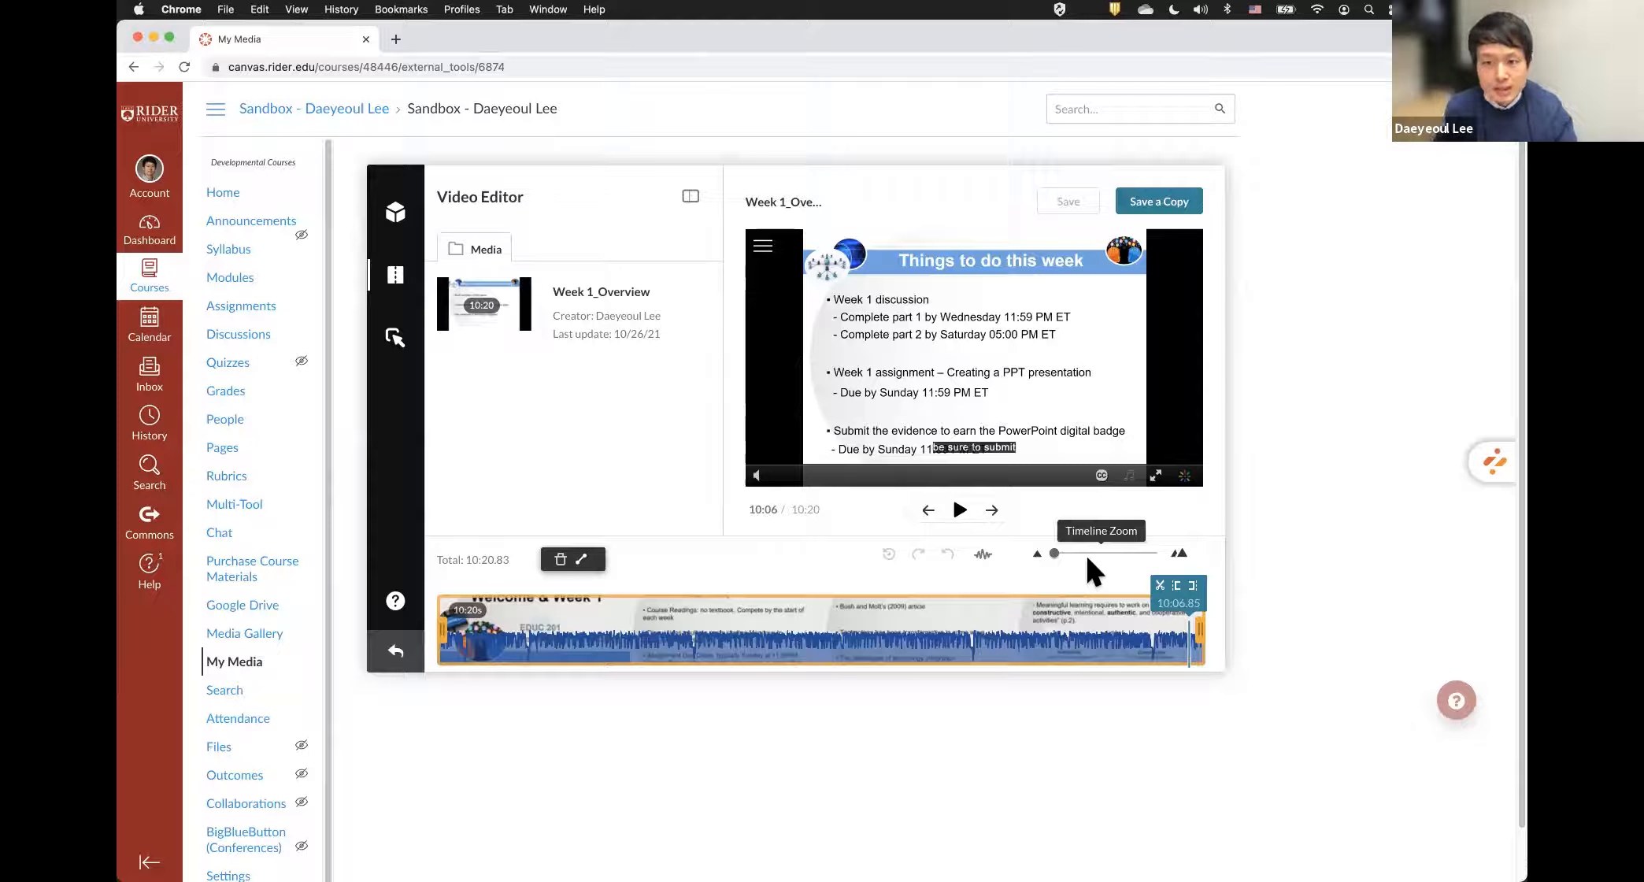
# - Split the clip at 01:13.45, near the end of the Presentation Overview slide
pyautogui.click(1179, 554)
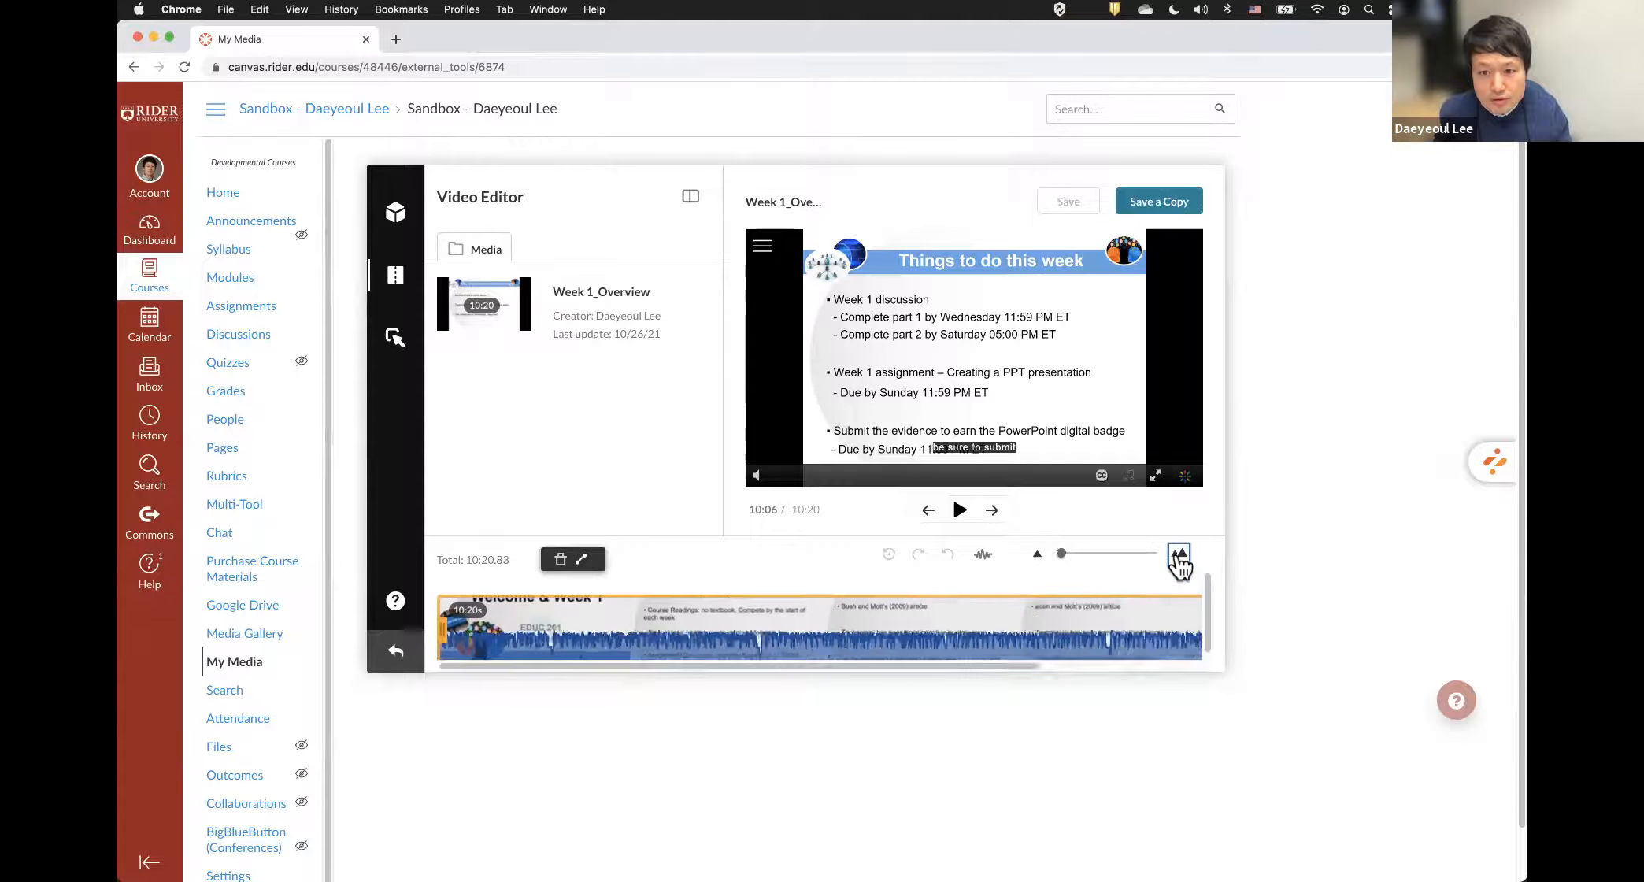
pyautogui.click(1179, 553)
pyautogui.click(1179, 555)
pyautogui.click(1179, 555)
pyautogui.click(1179, 555)
pyautogui.click(1178, 555)
pyautogui.click(1179, 555)
pyautogui.click(1179, 556)
pyautogui.click(1179, 555)
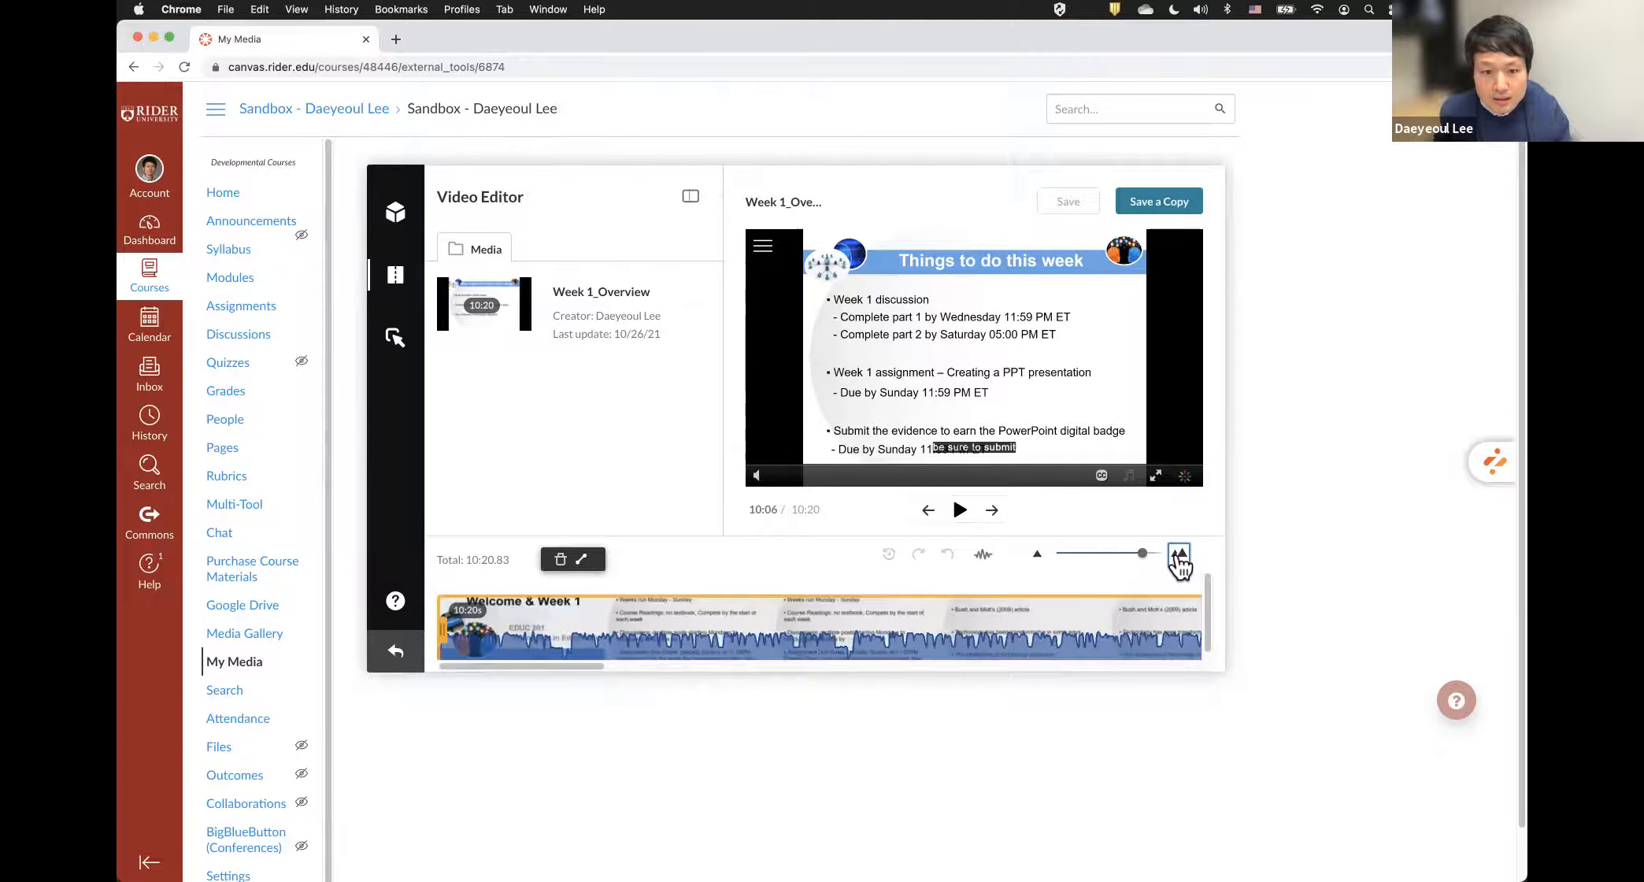
pyautogui.click(1179, 555)
pyautogui.click(898, 630)
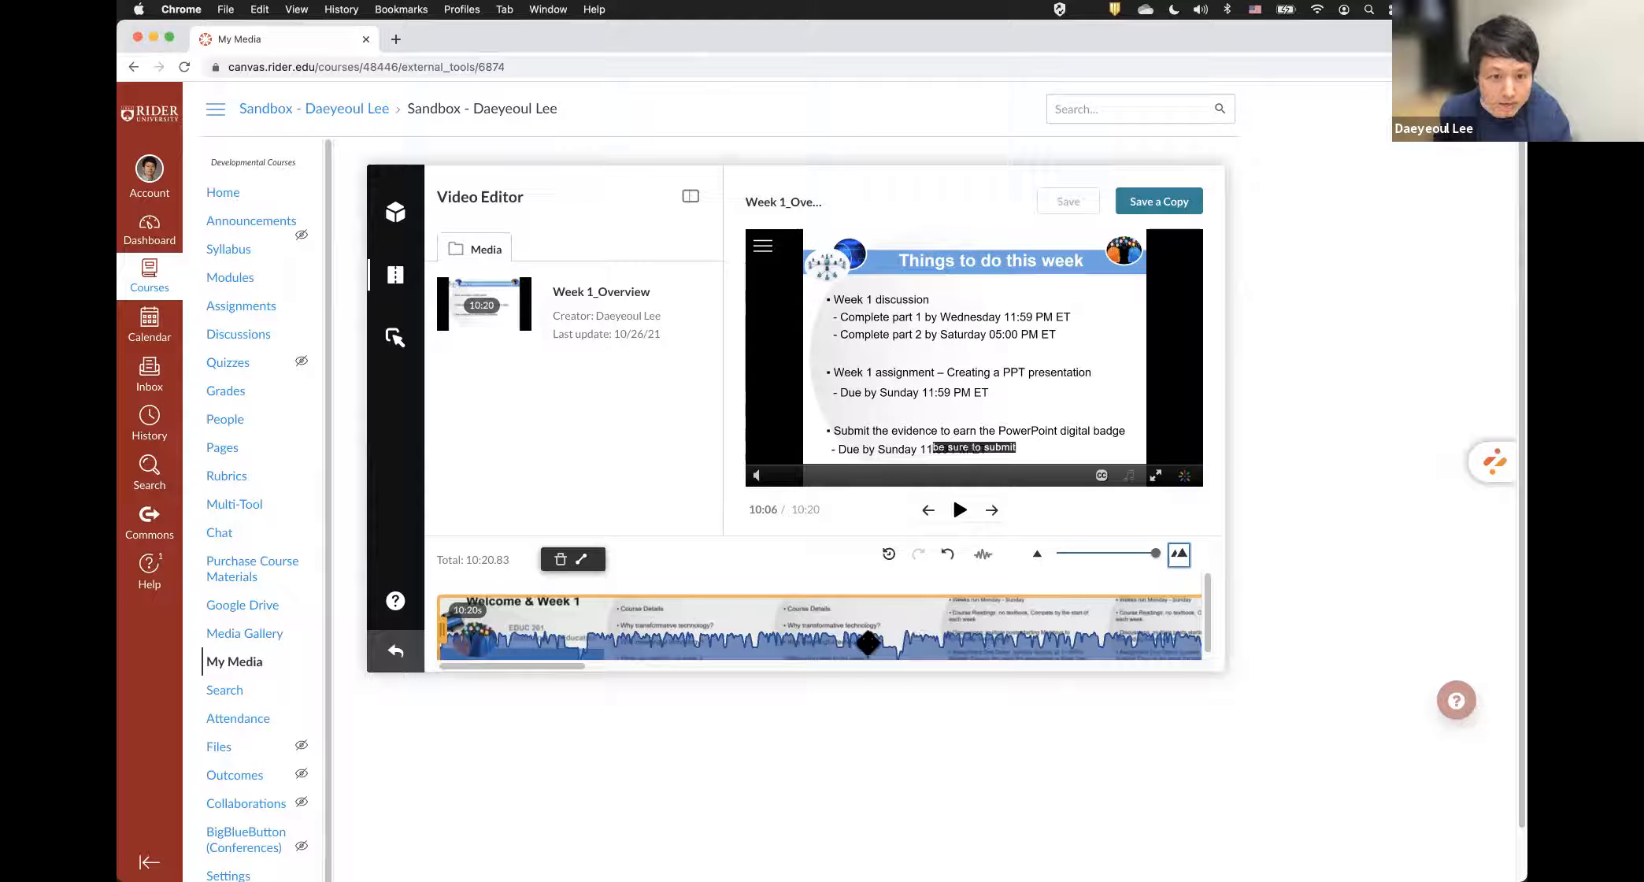
pyautogui.click(868, 630)
pyautogui.moveTo(874, 624); pyautogui.dragTo(897, 627)
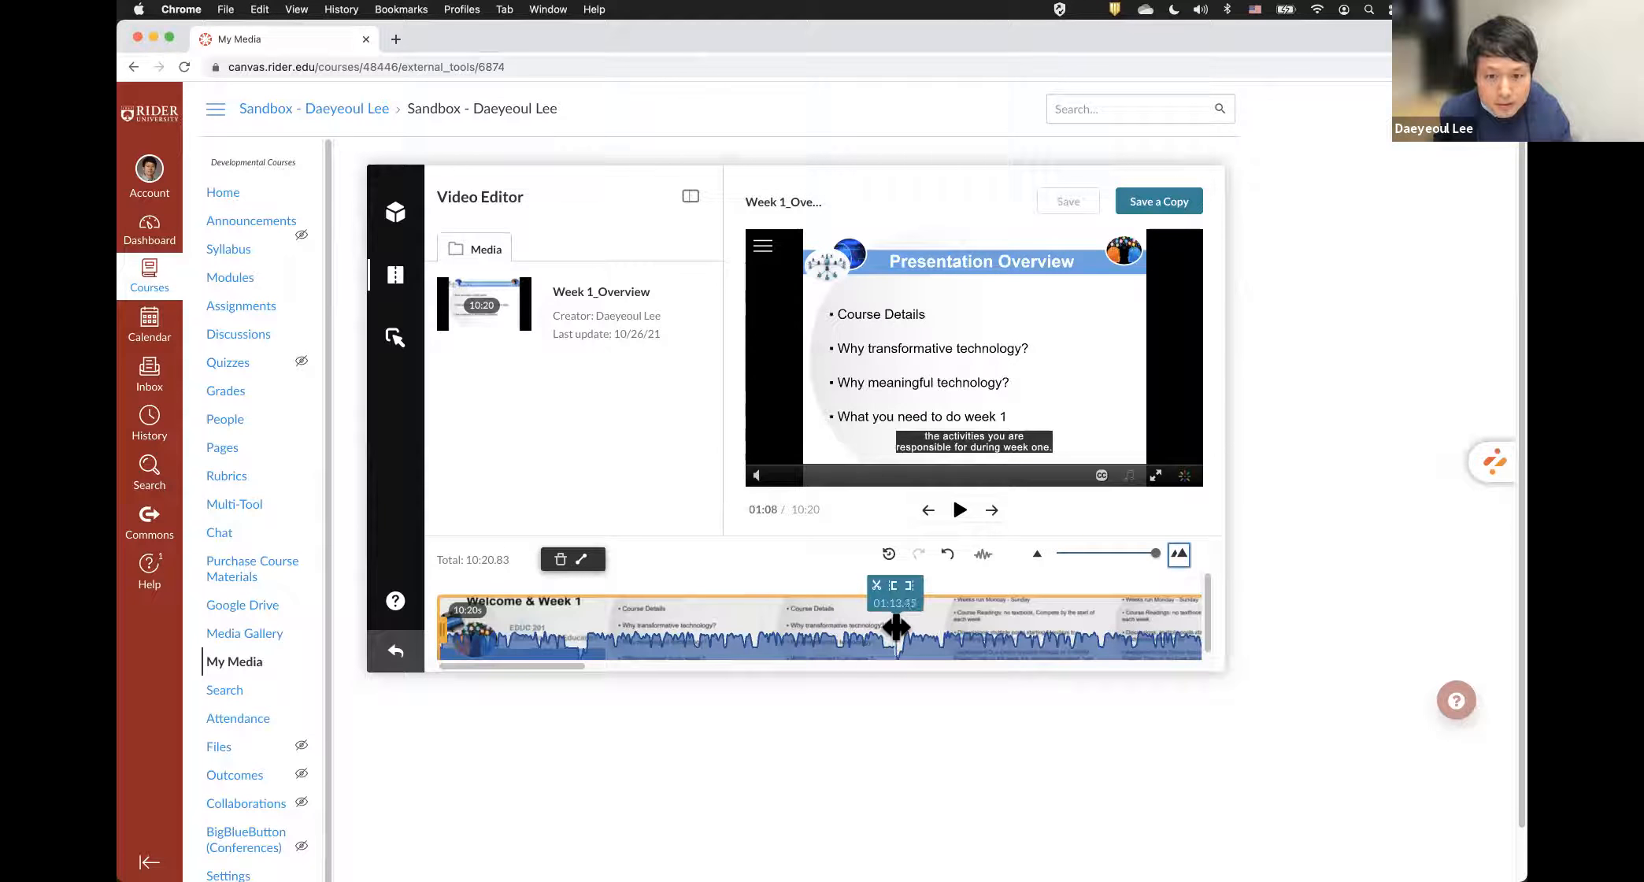
pyautogui.click(878, 587)
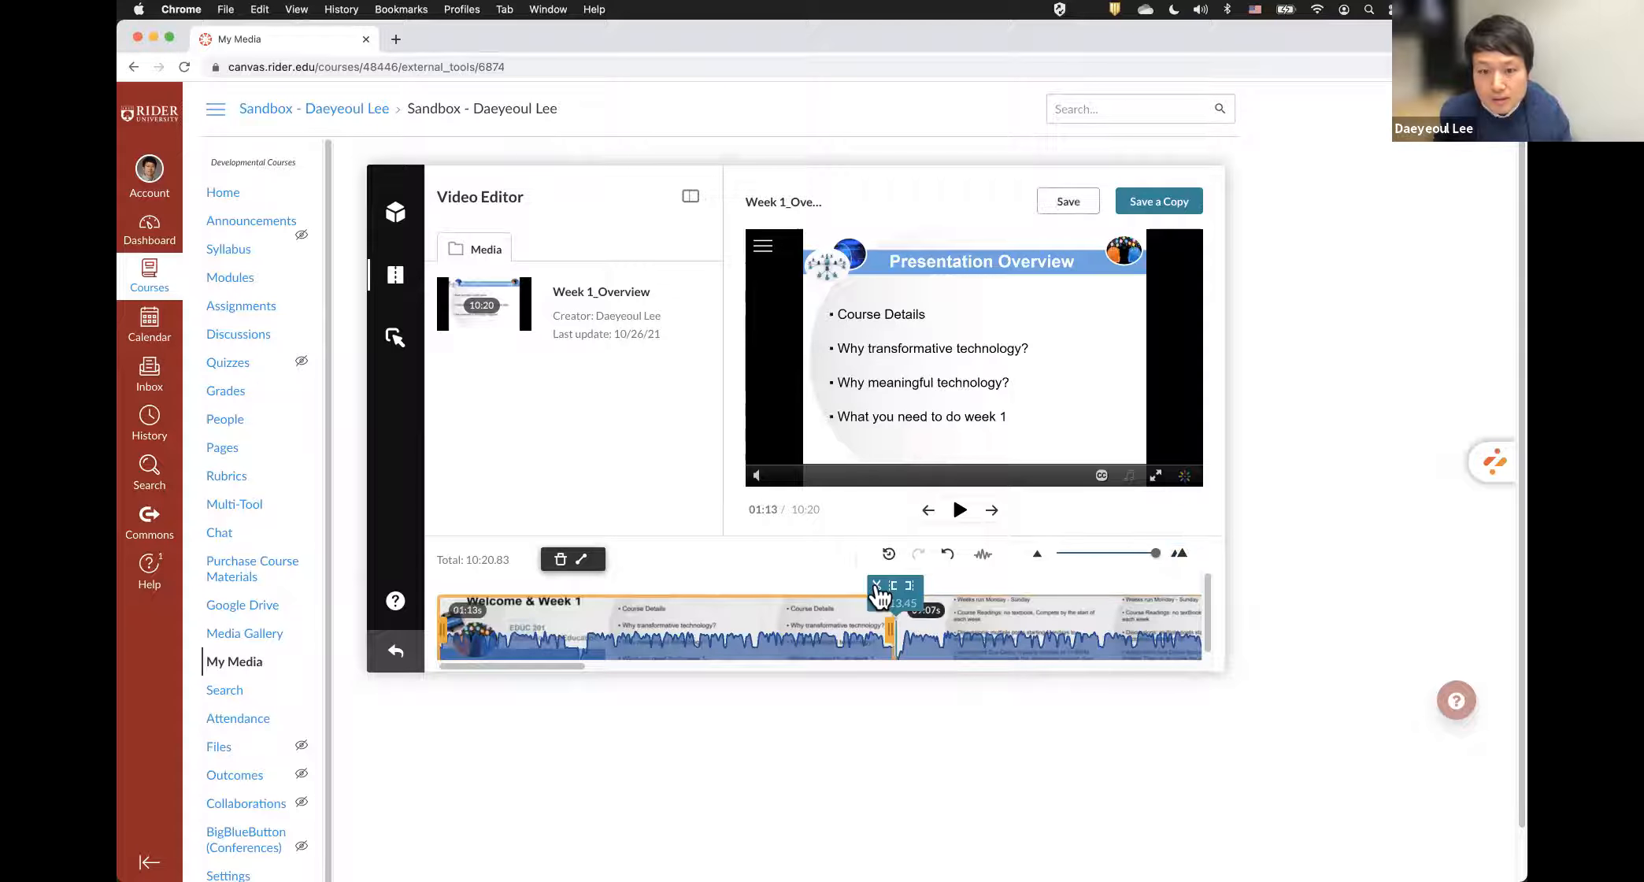
# - Split the clip again at 01:14.46 and delete the short segment between the two splits
pyautogui.click(903, 630)
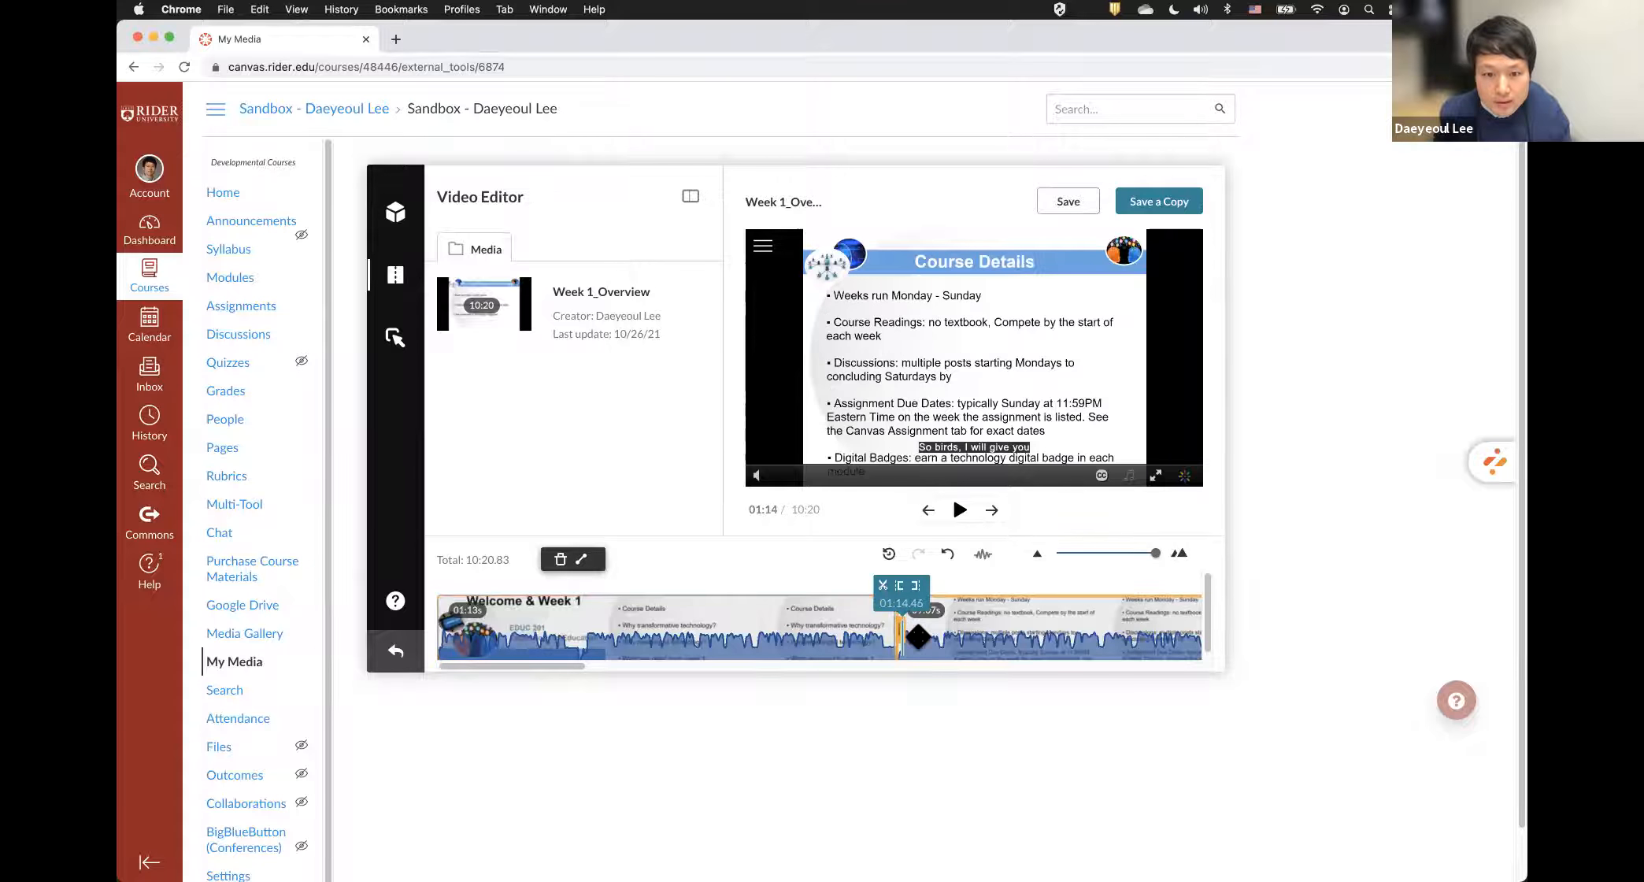
pyautogui.click(888, 589)
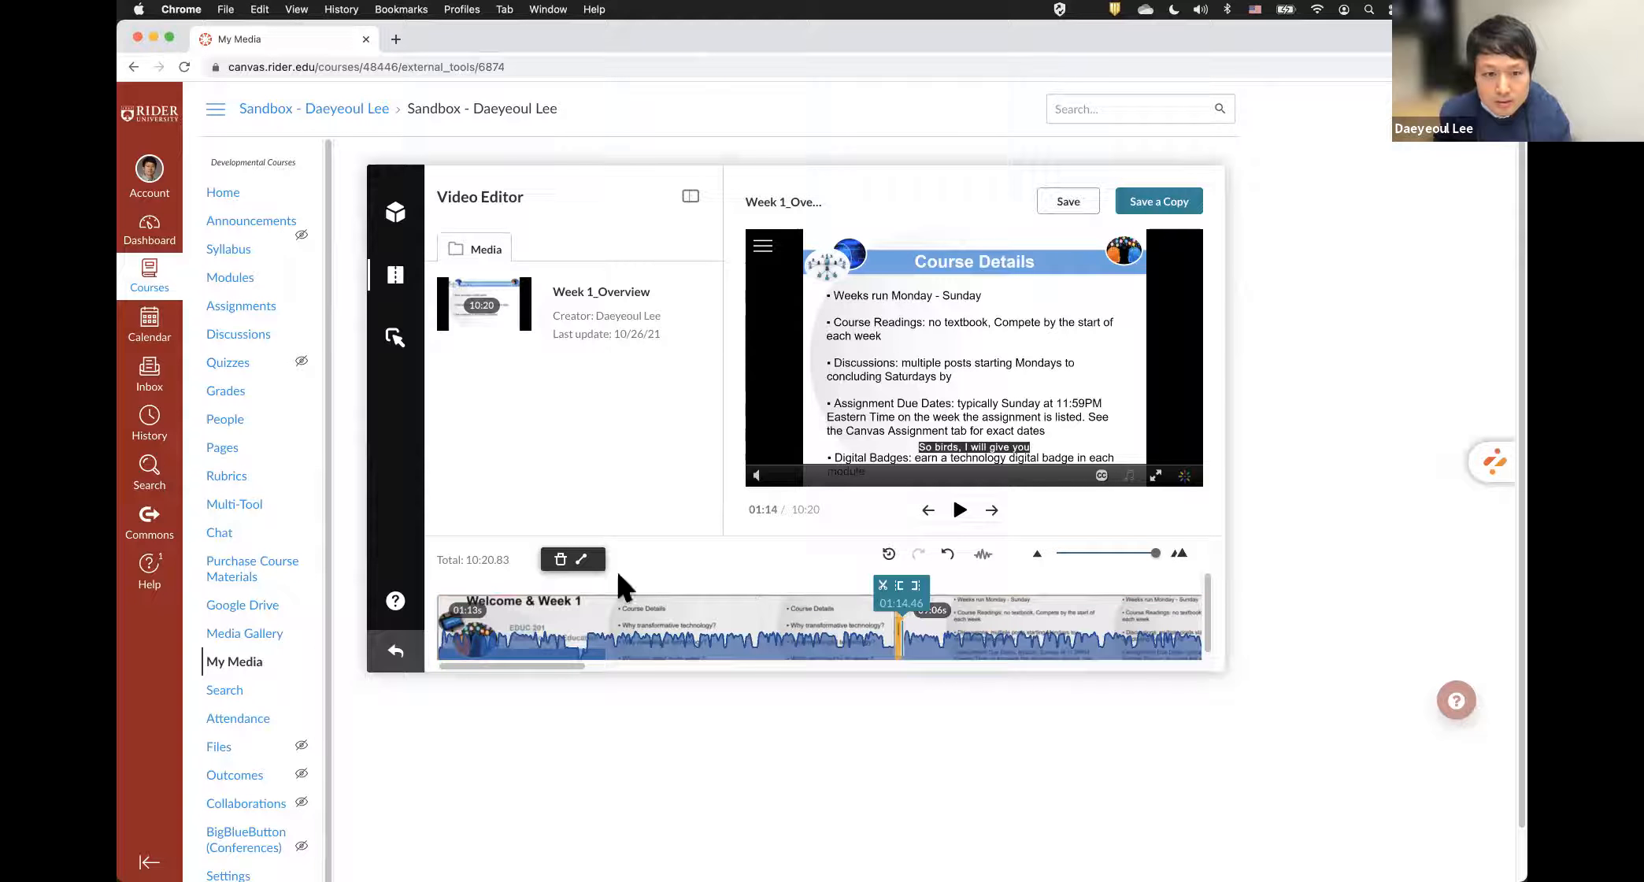
pyautogui.click(561, 561)
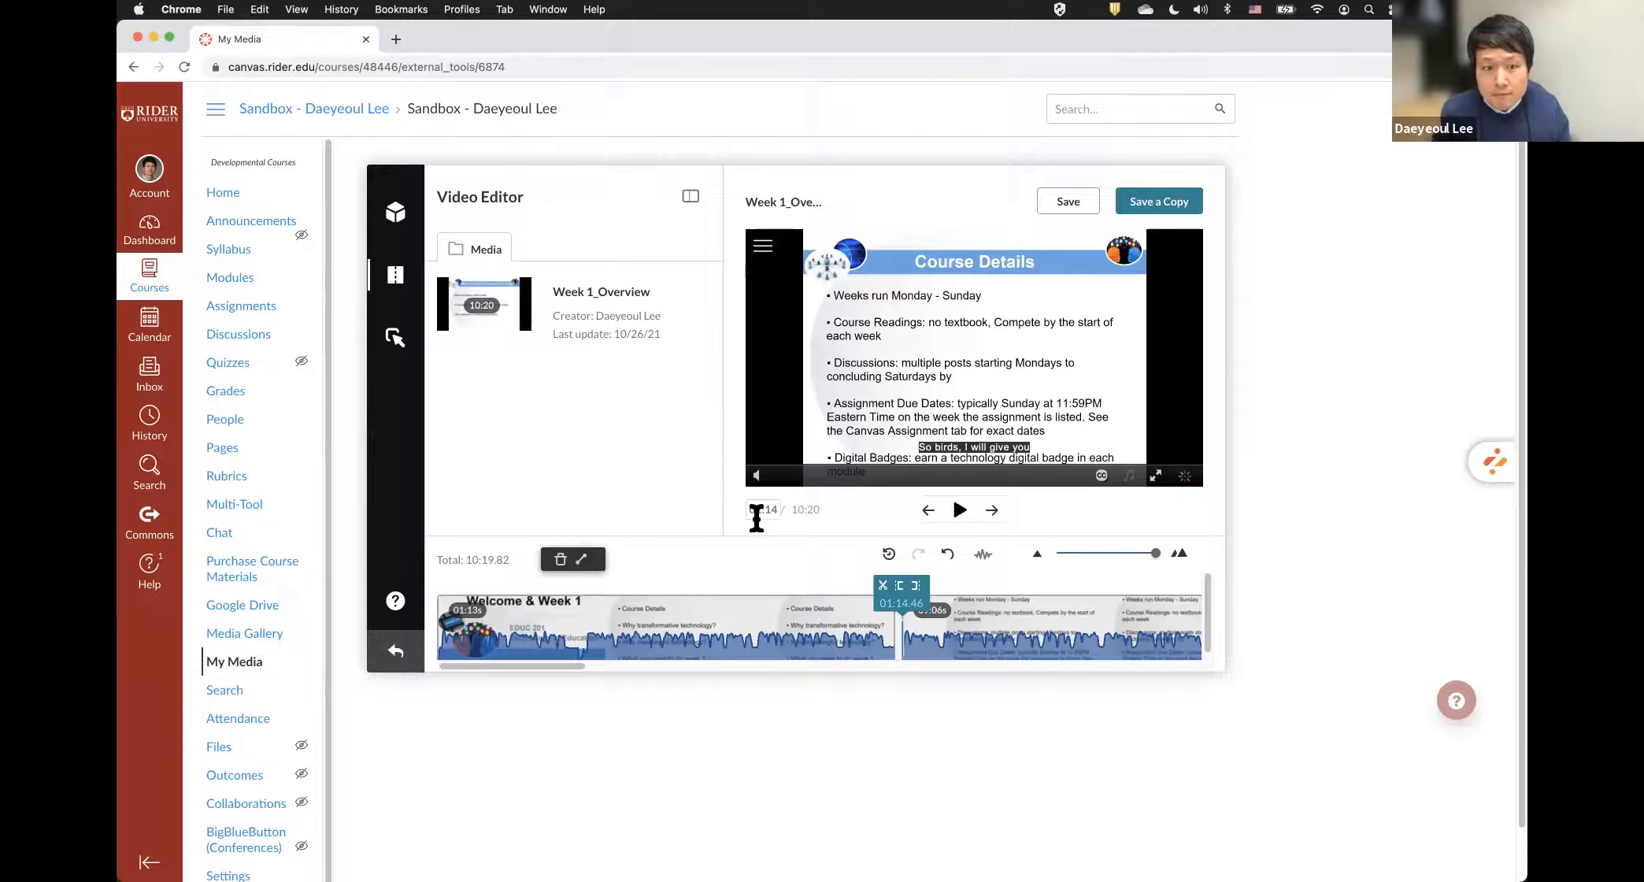
# - Give the first clip, containing the Welcome & Week 1 slide, a 2-second fade in
pyautogui.click(552, 621)
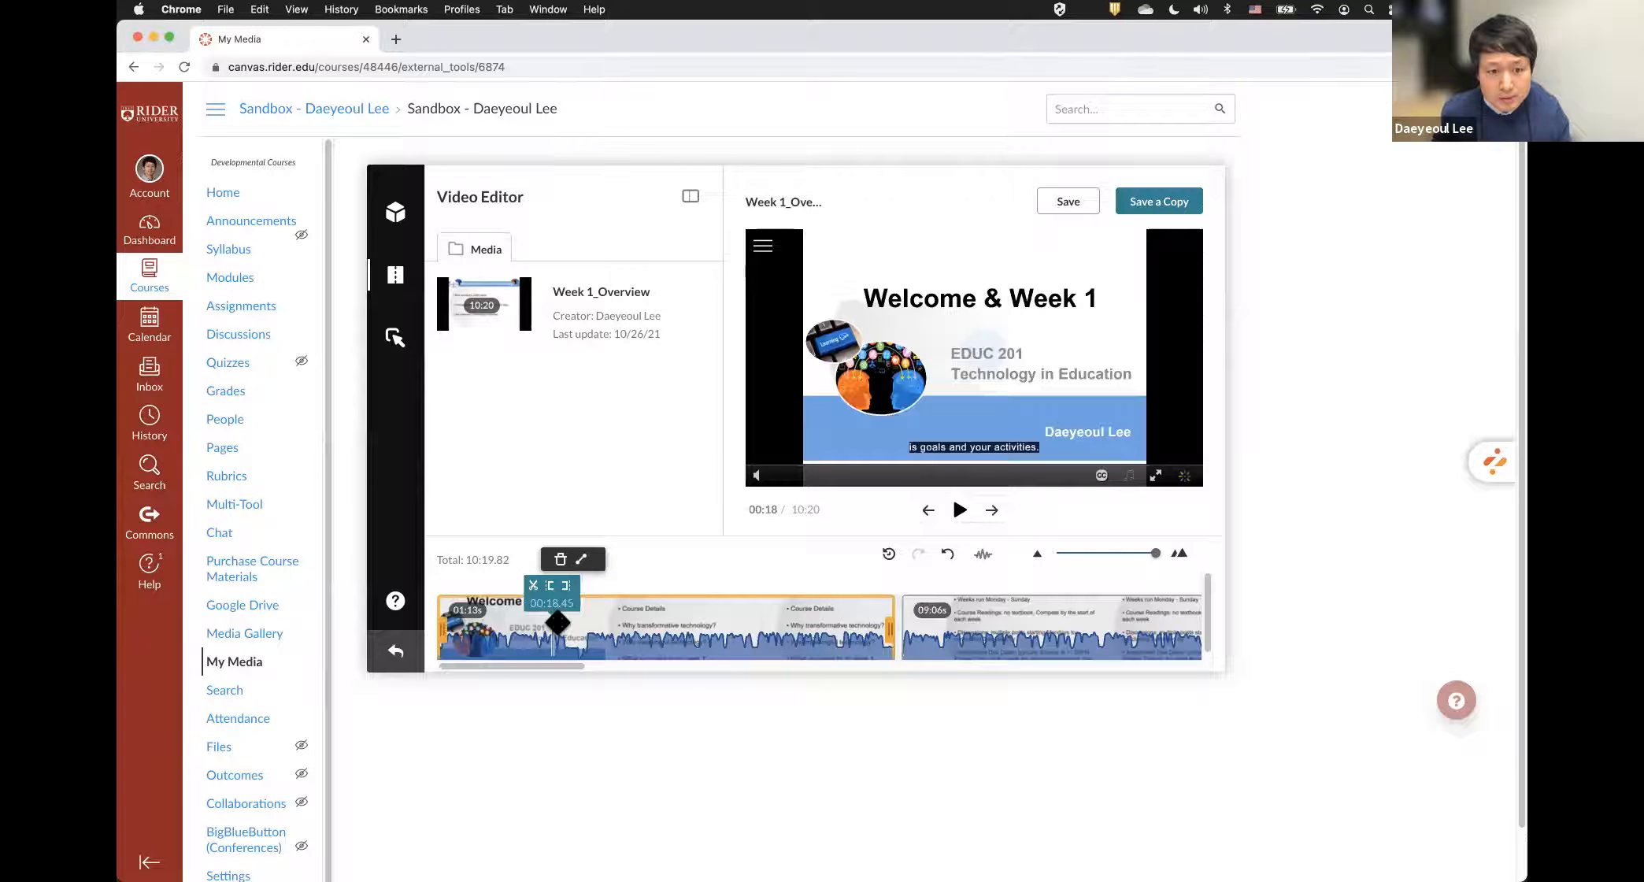
pyautogui.click(583, 559)
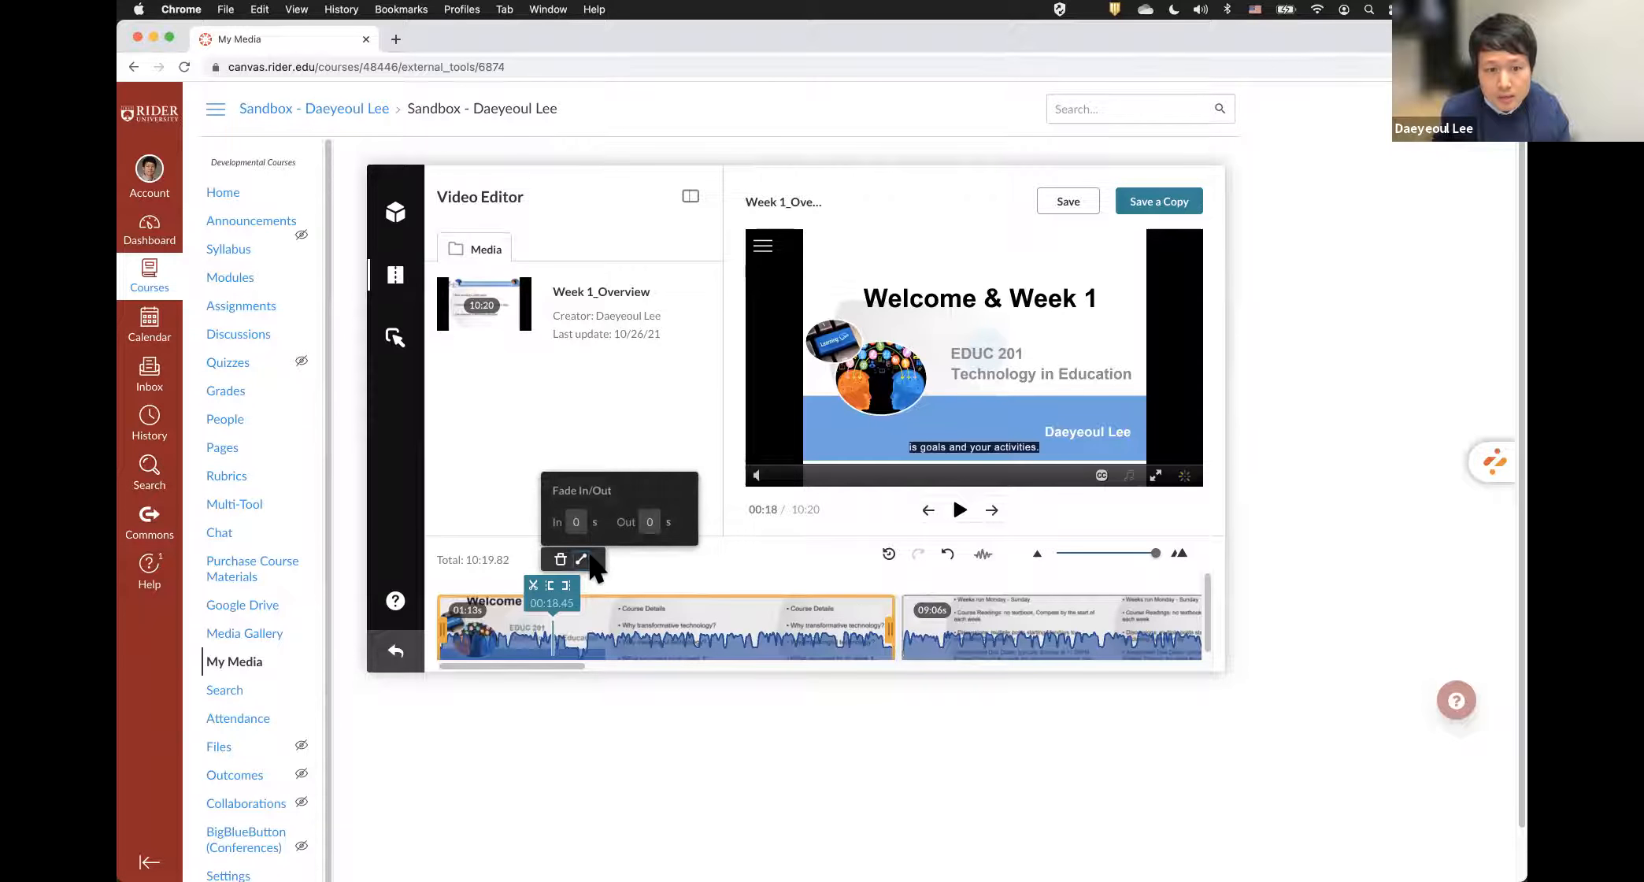
pyautogui.scroll(-1, 575, 497)
pyautogui.doubleClick(576, 497)
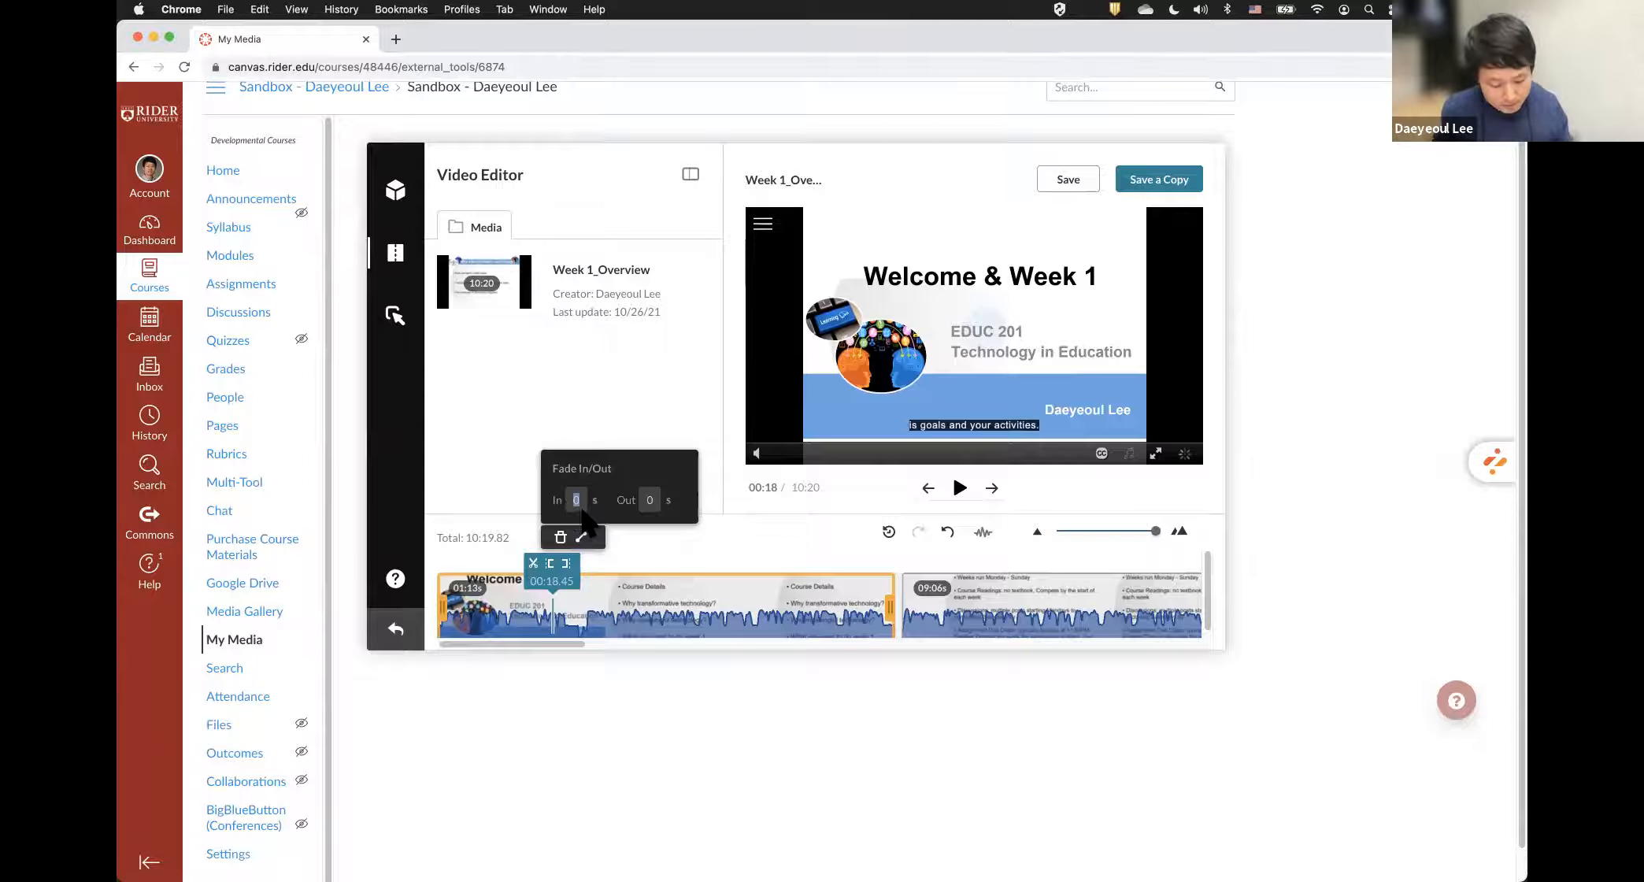
pyautogui.write('2')
pyautogui.scroll(-1, 716, 539)
pyautogui.click(716, 539)
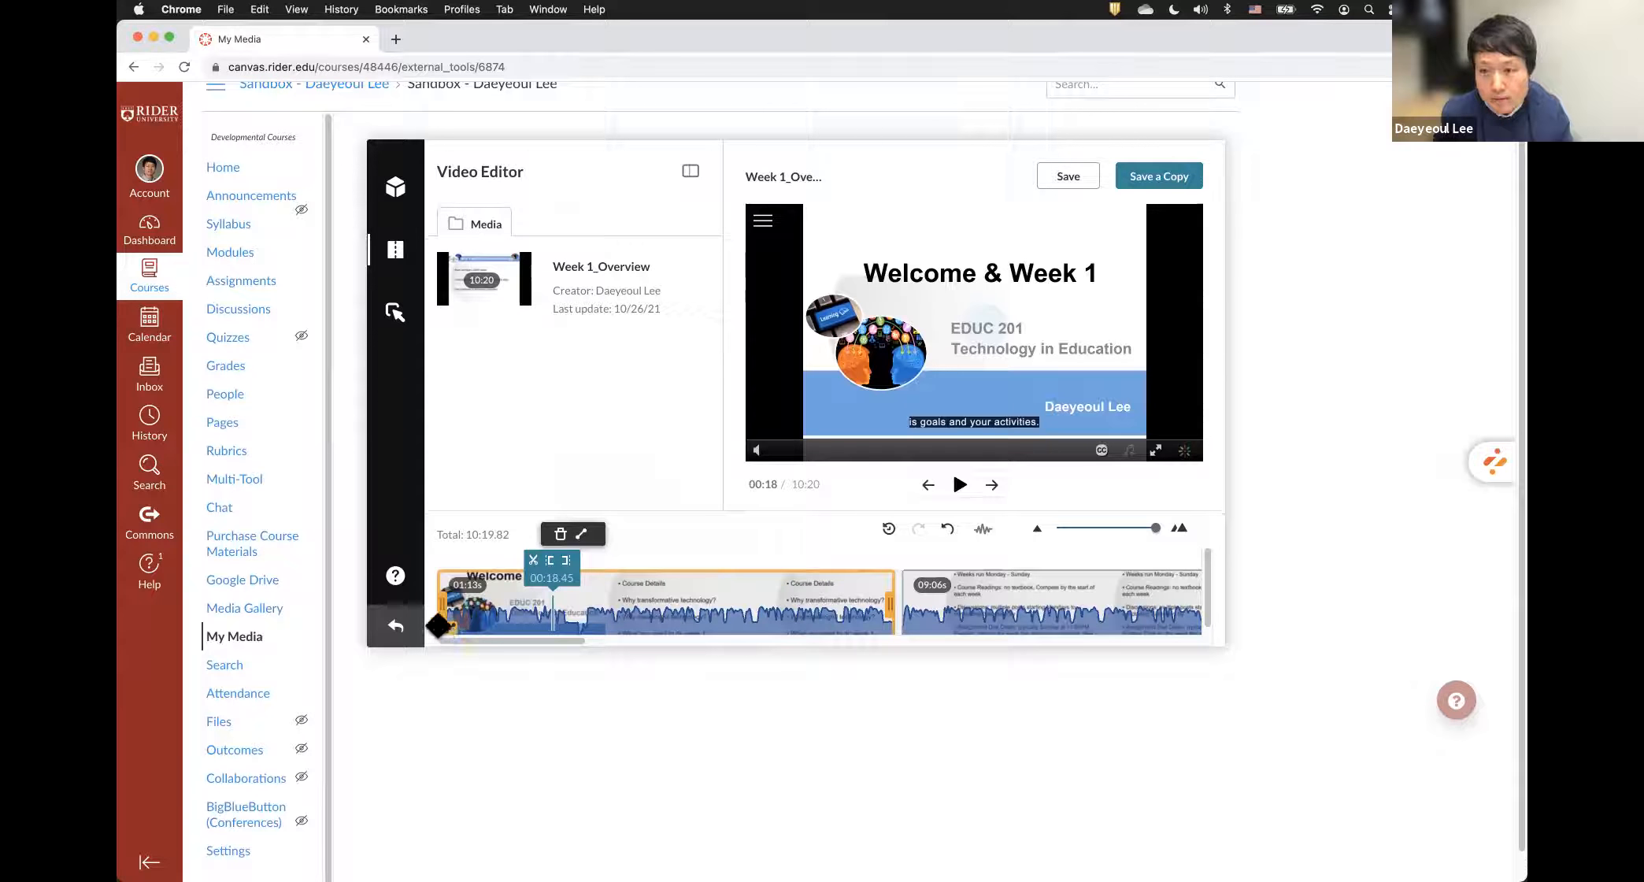
# - Give the second clip, starting with the Course Details slide, a 3-second fade out
pyautogui.click(1175, 606)
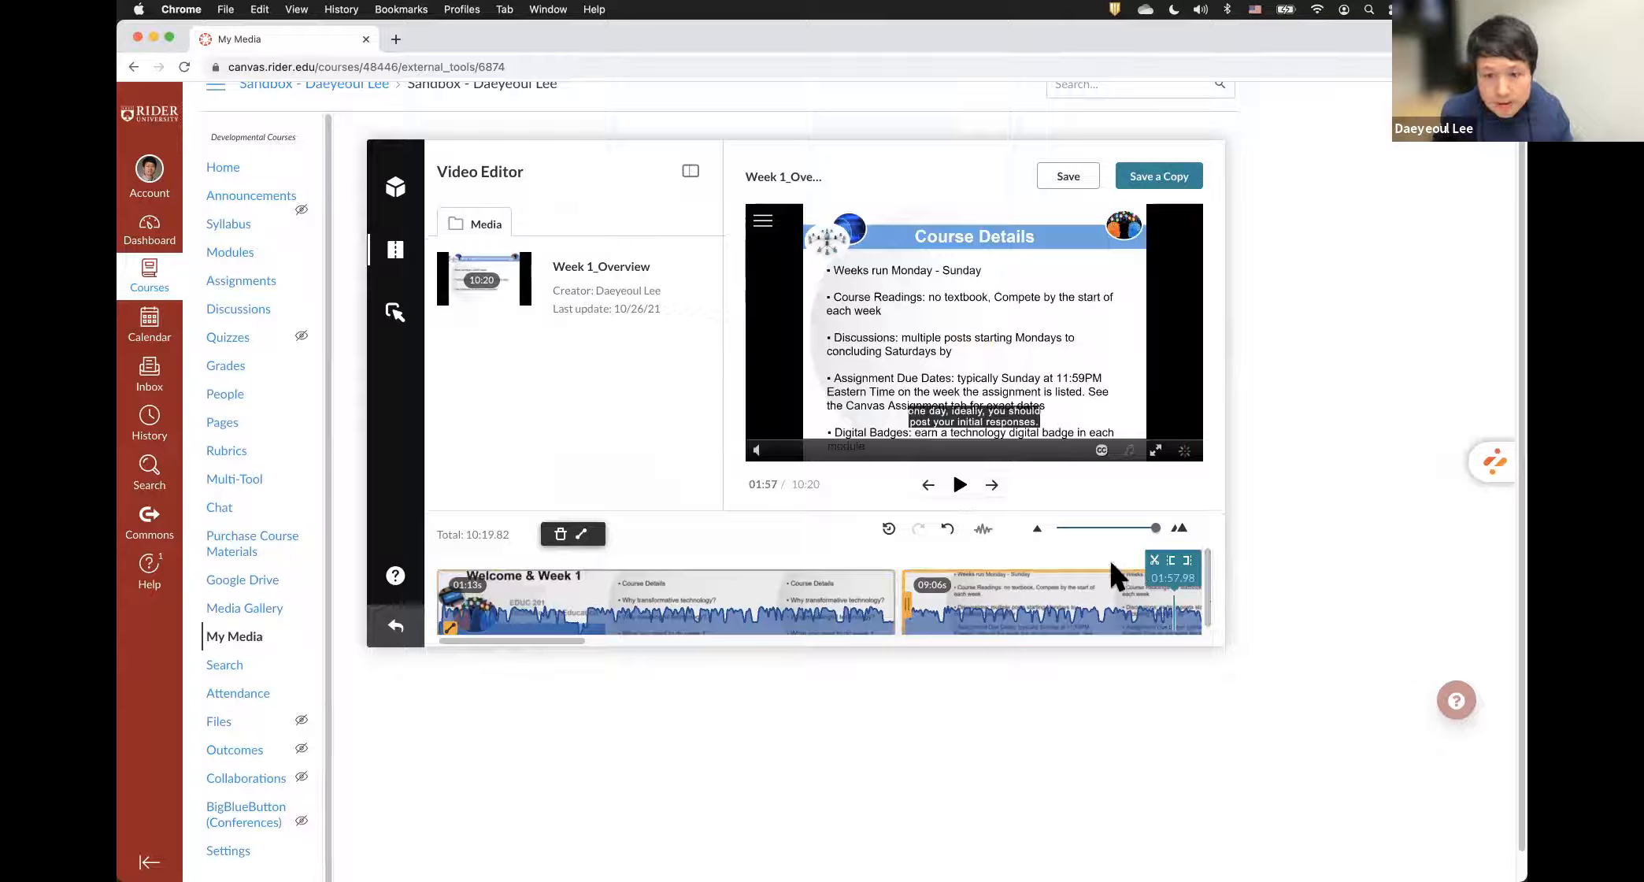
pyautogui.click(1038, 529)
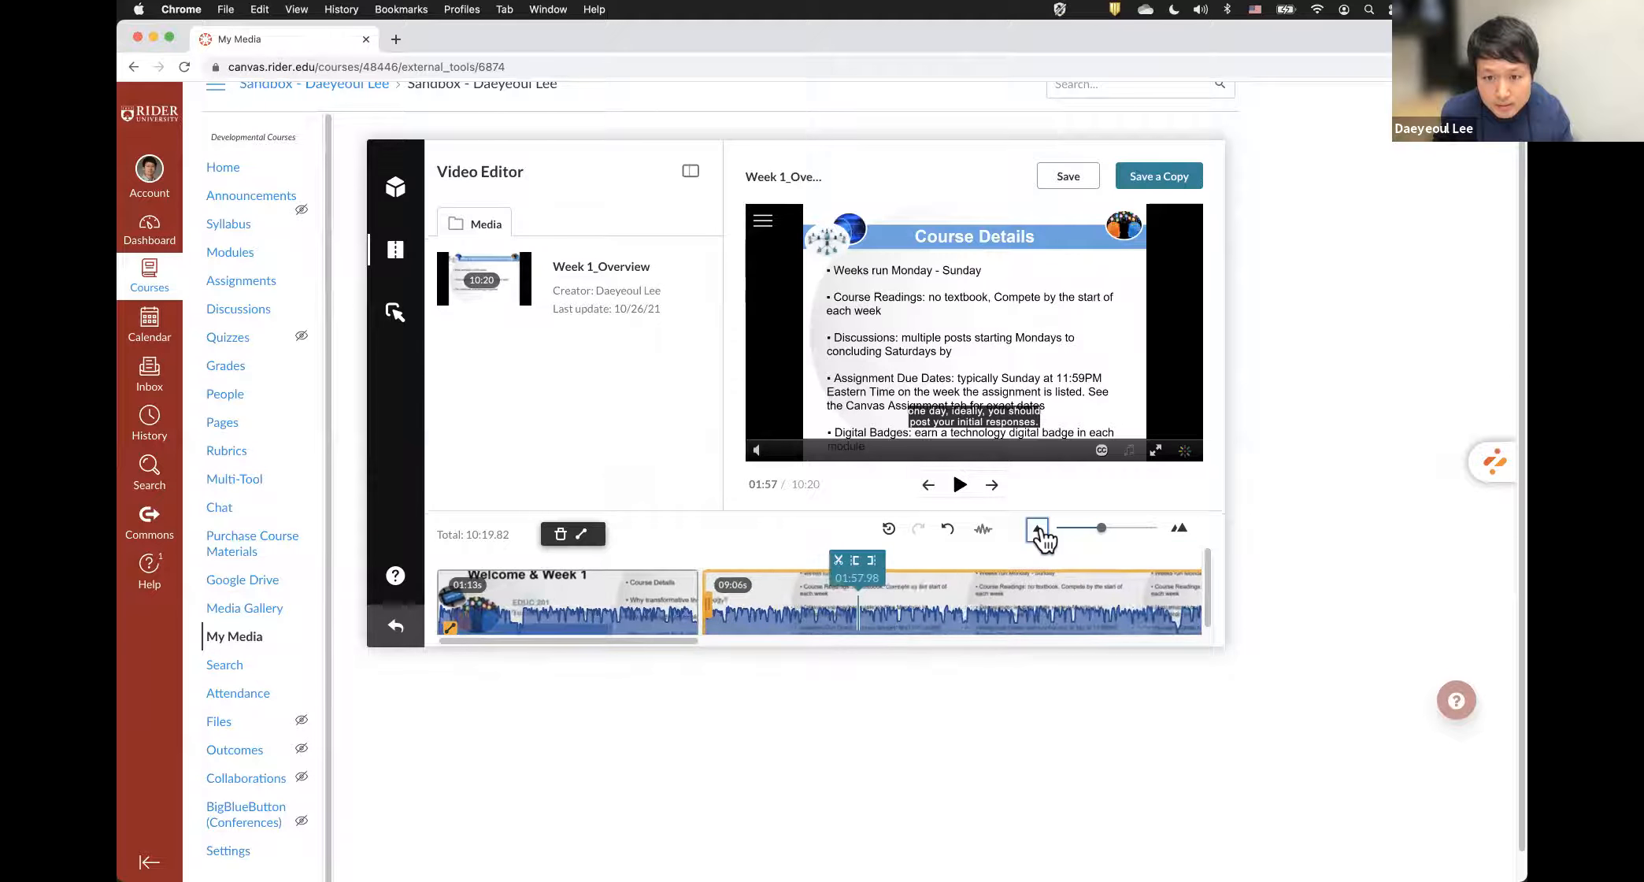
pyautogui.click(1038, 529)
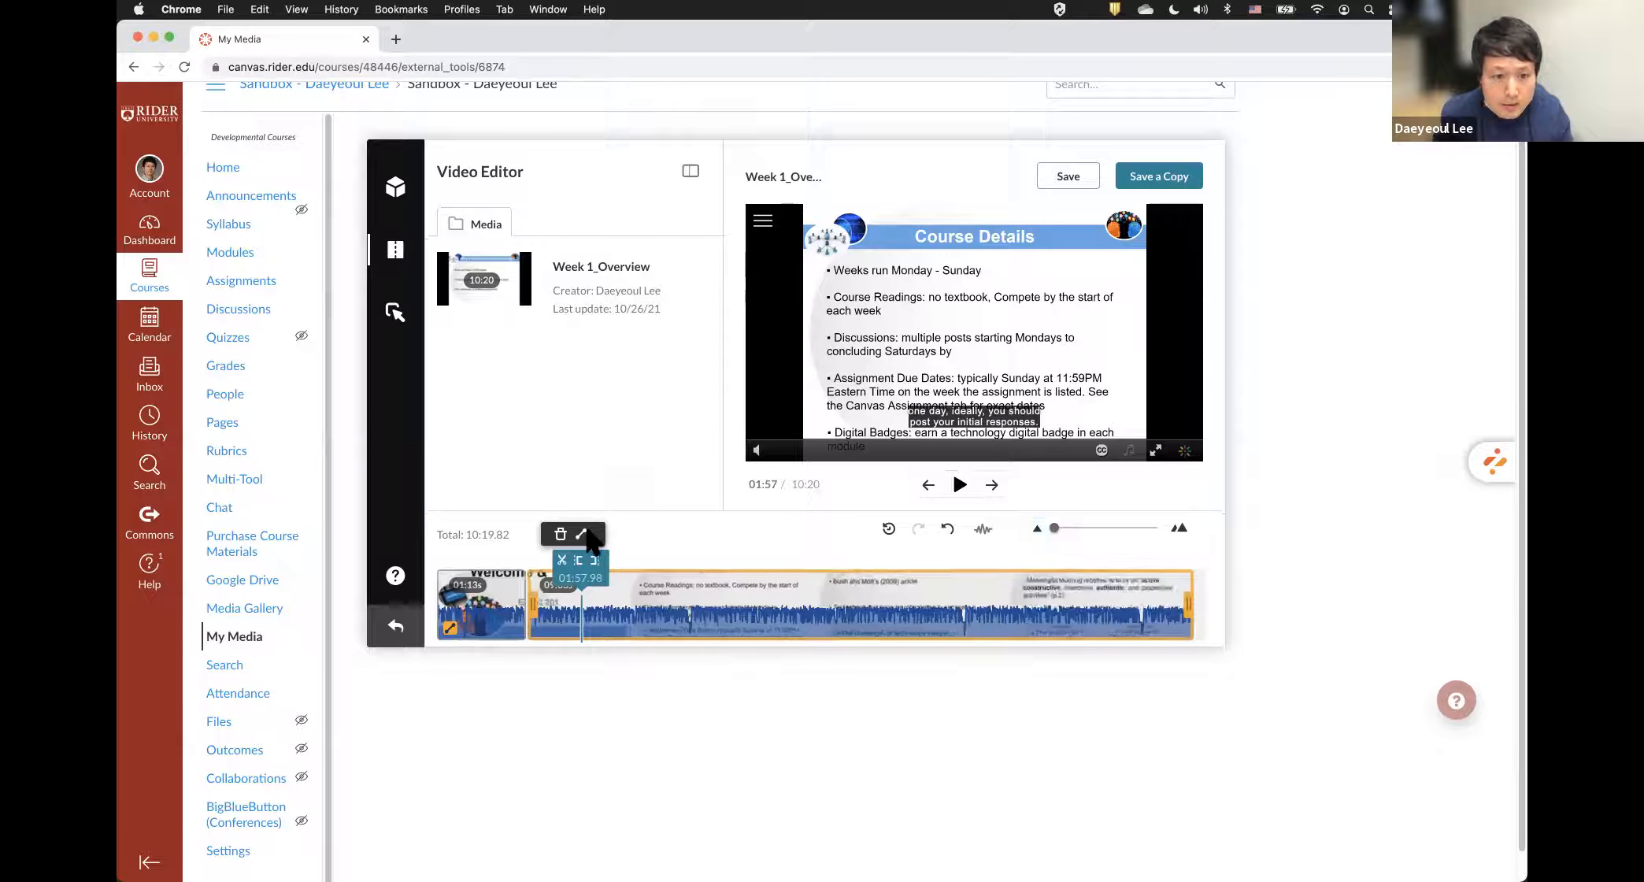
pyautogui.moveTo(656, 500); pyautogui.dragTo(632, 501)
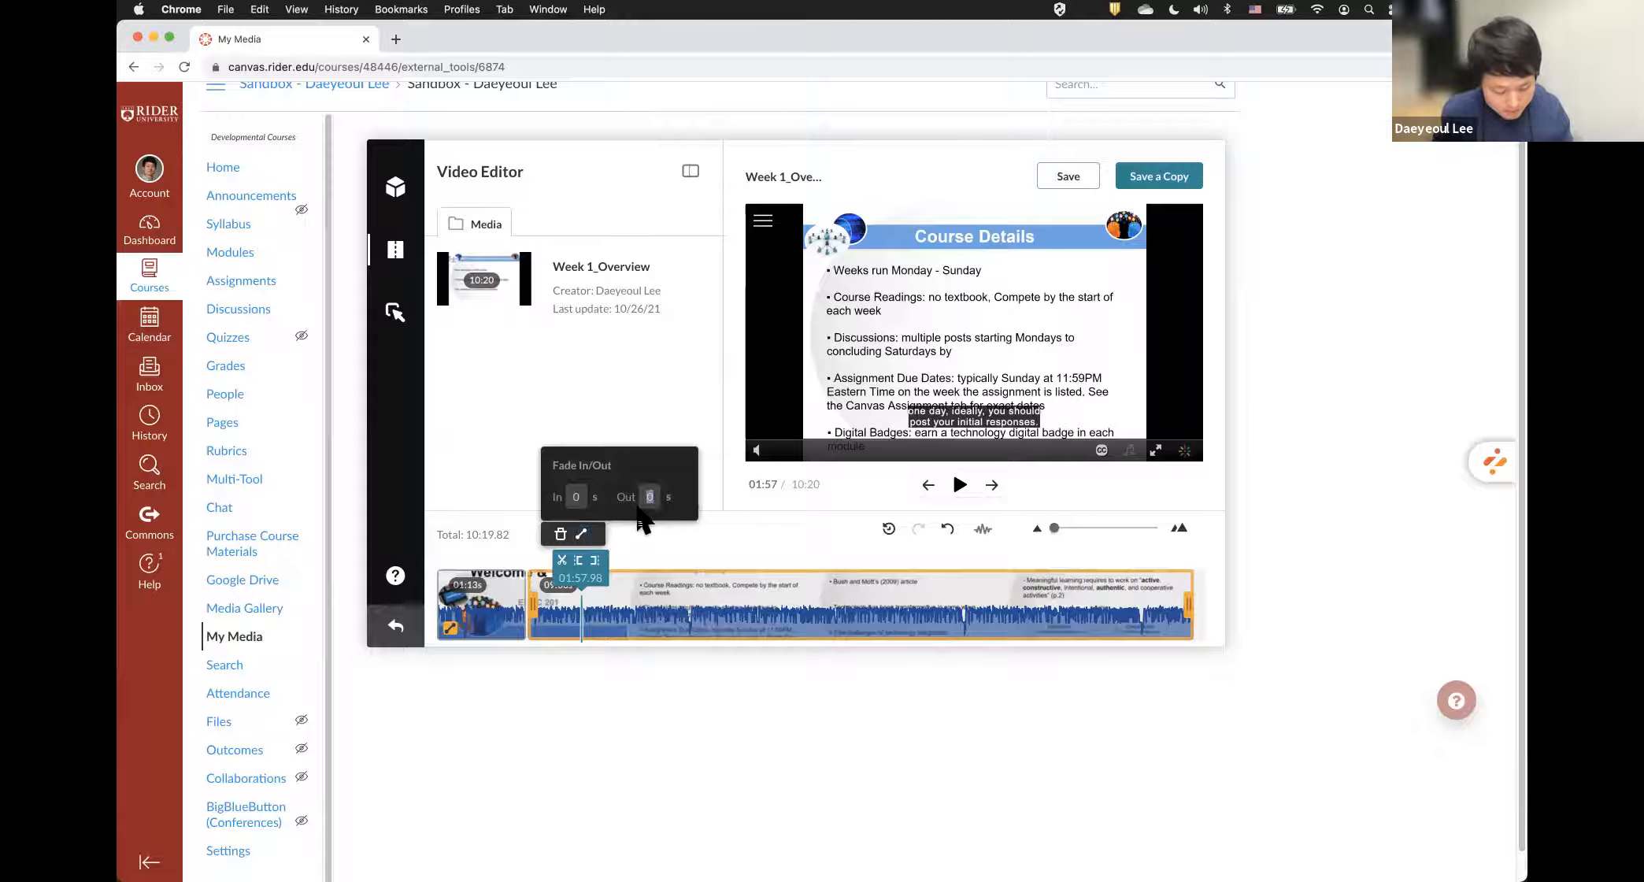
pyautogui.write('3')
pyautogui.click(779, 538)
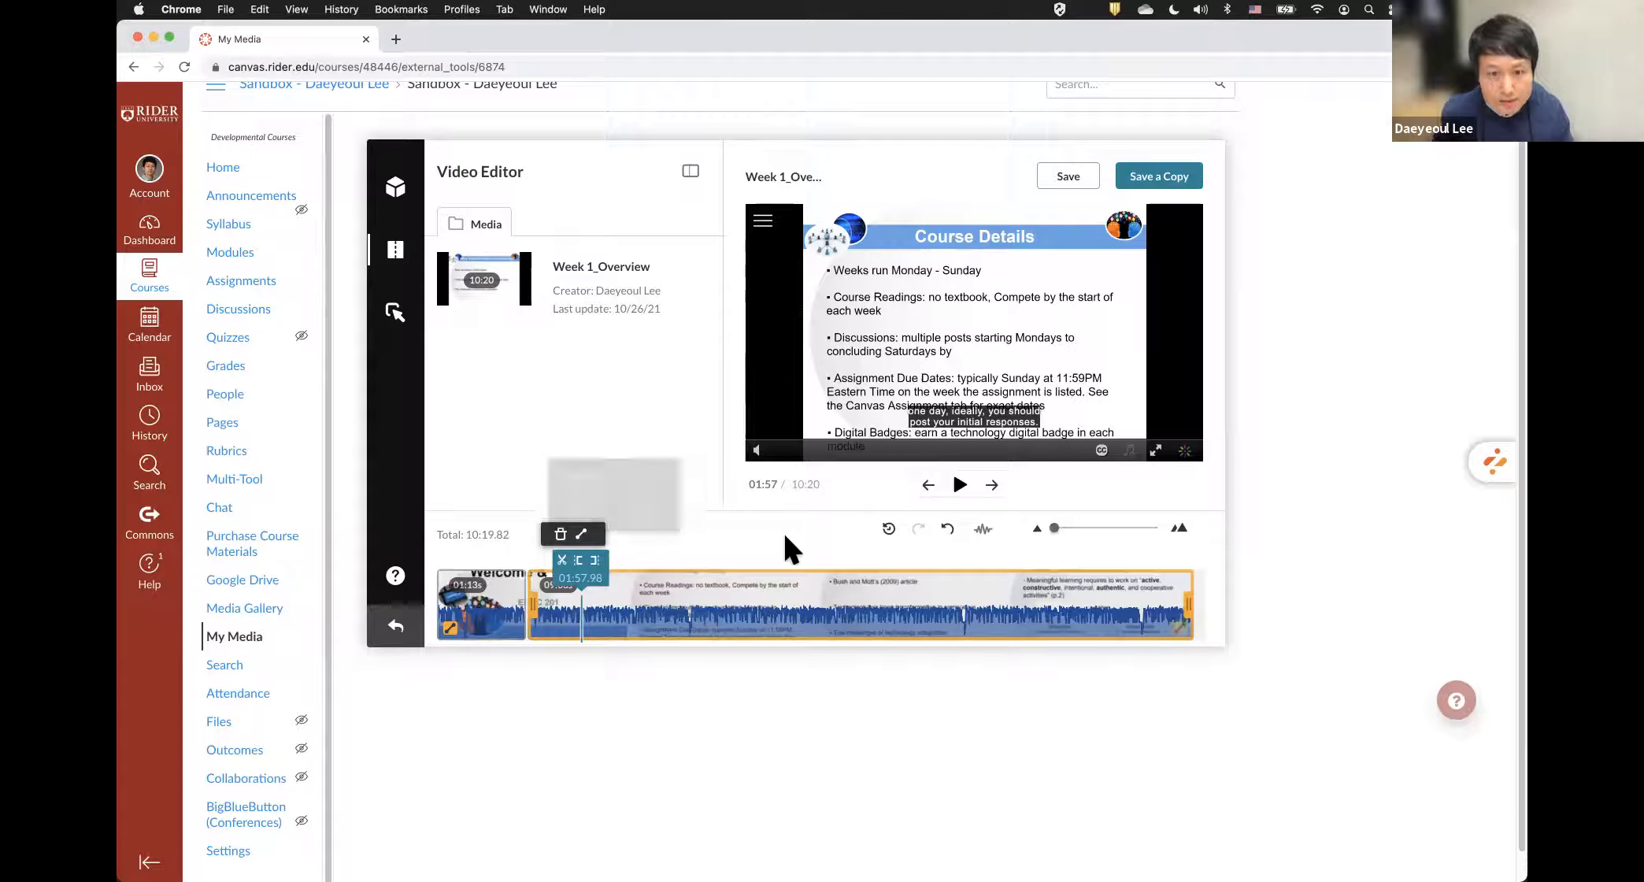
# - Play the video from its beginning to check the fade in, and play its ending to check the fade out
pyautogui.click(960, 484)
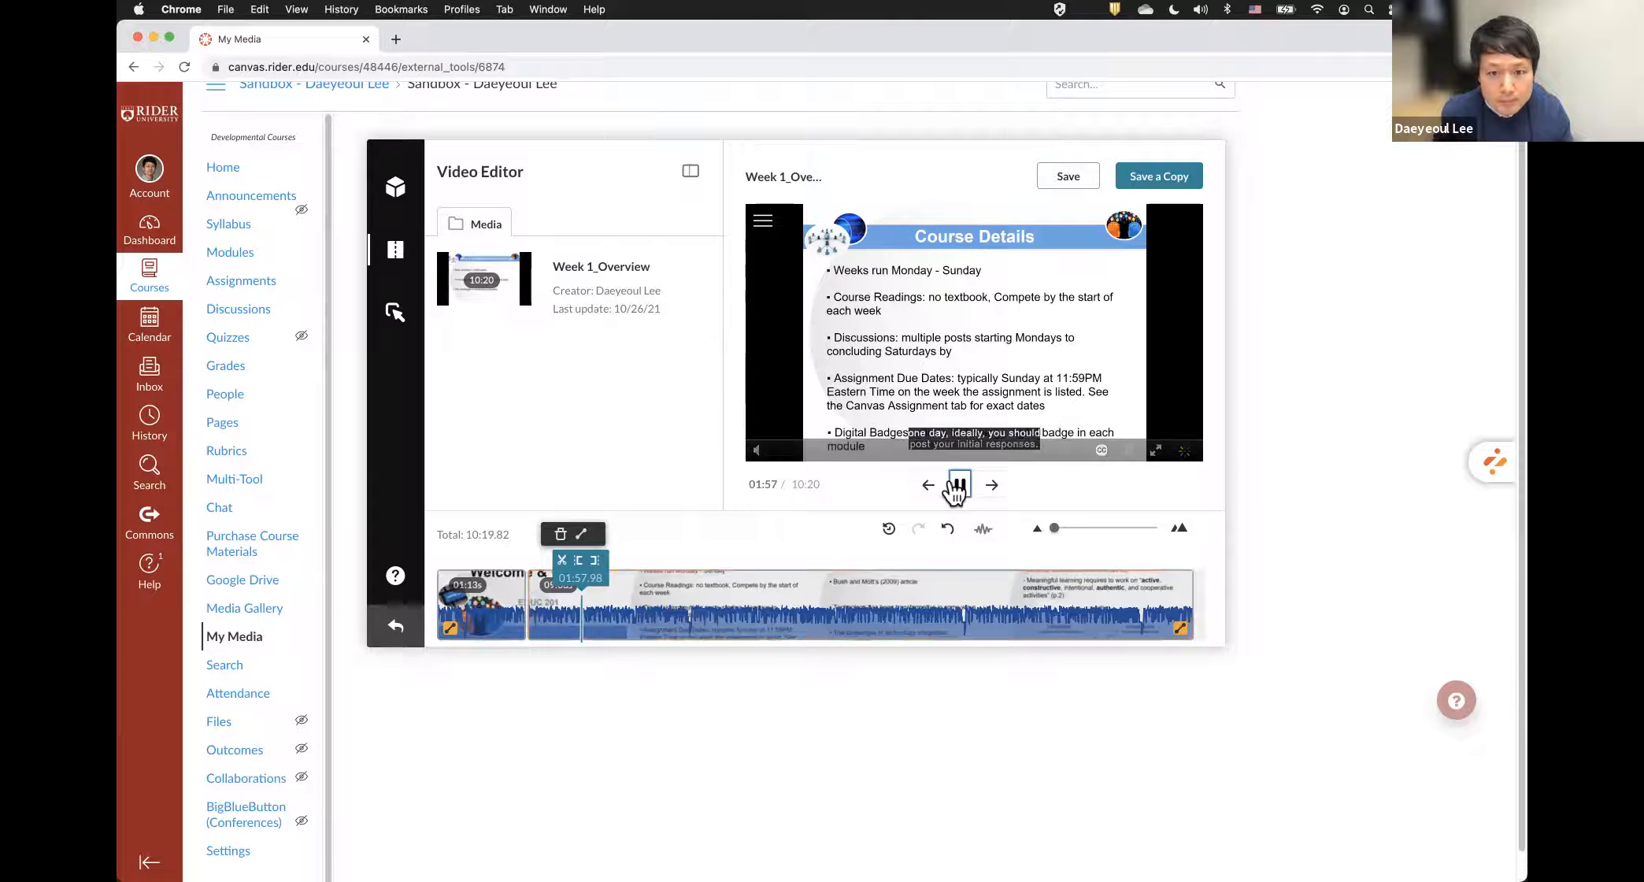
pyautogui.moveTo(584, 614); pyautogui.dragTo(439, 610)
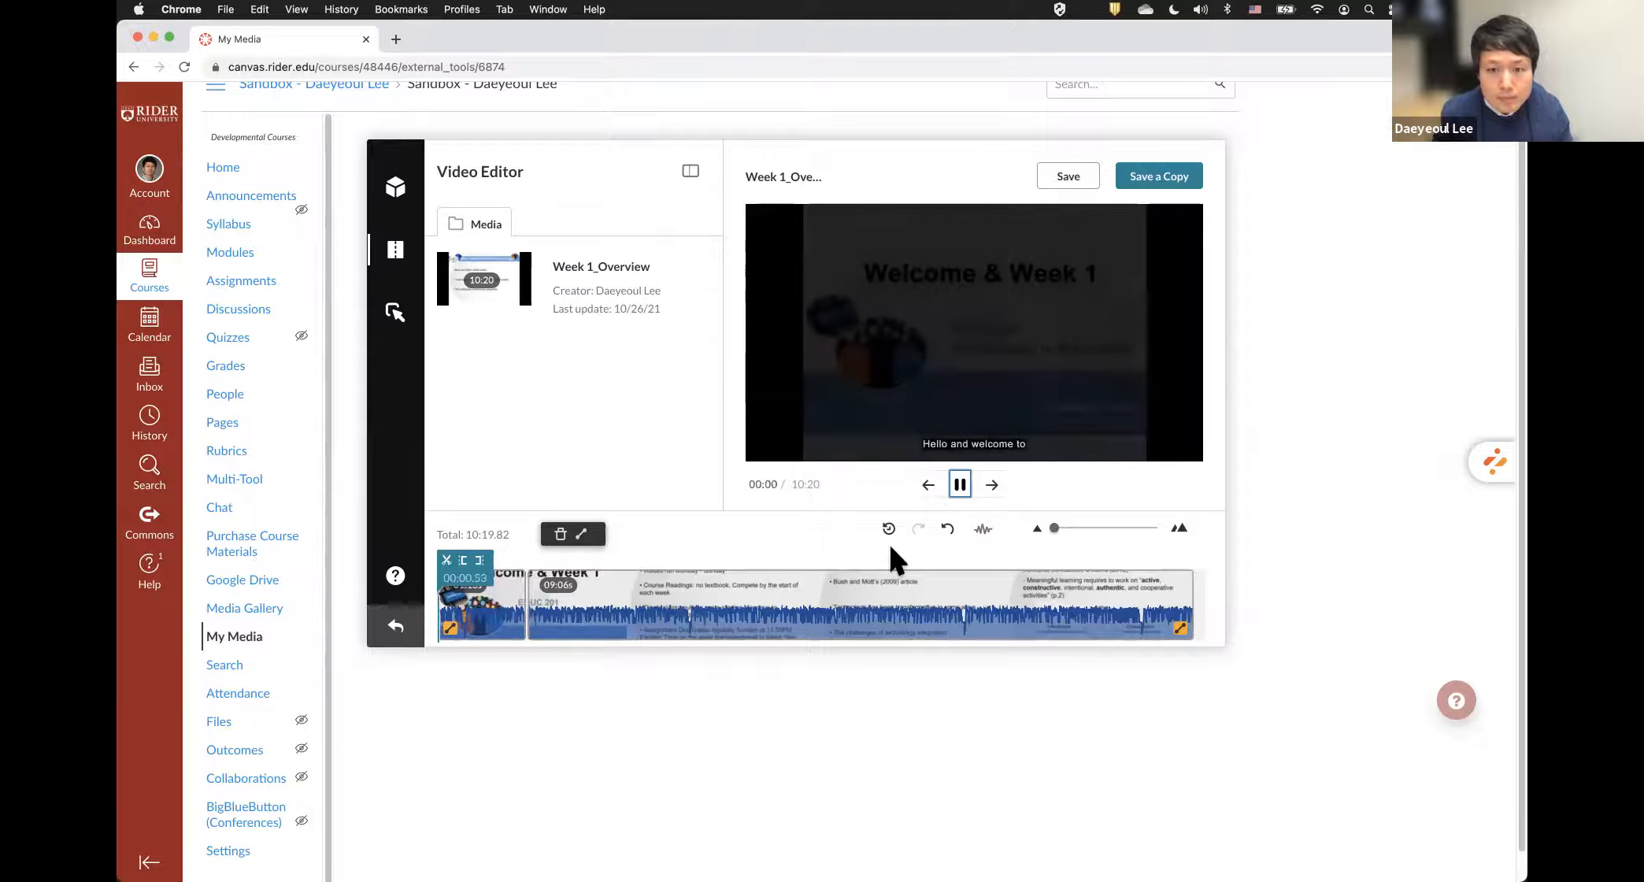
pyautogui.scroll(5, 668, 485)
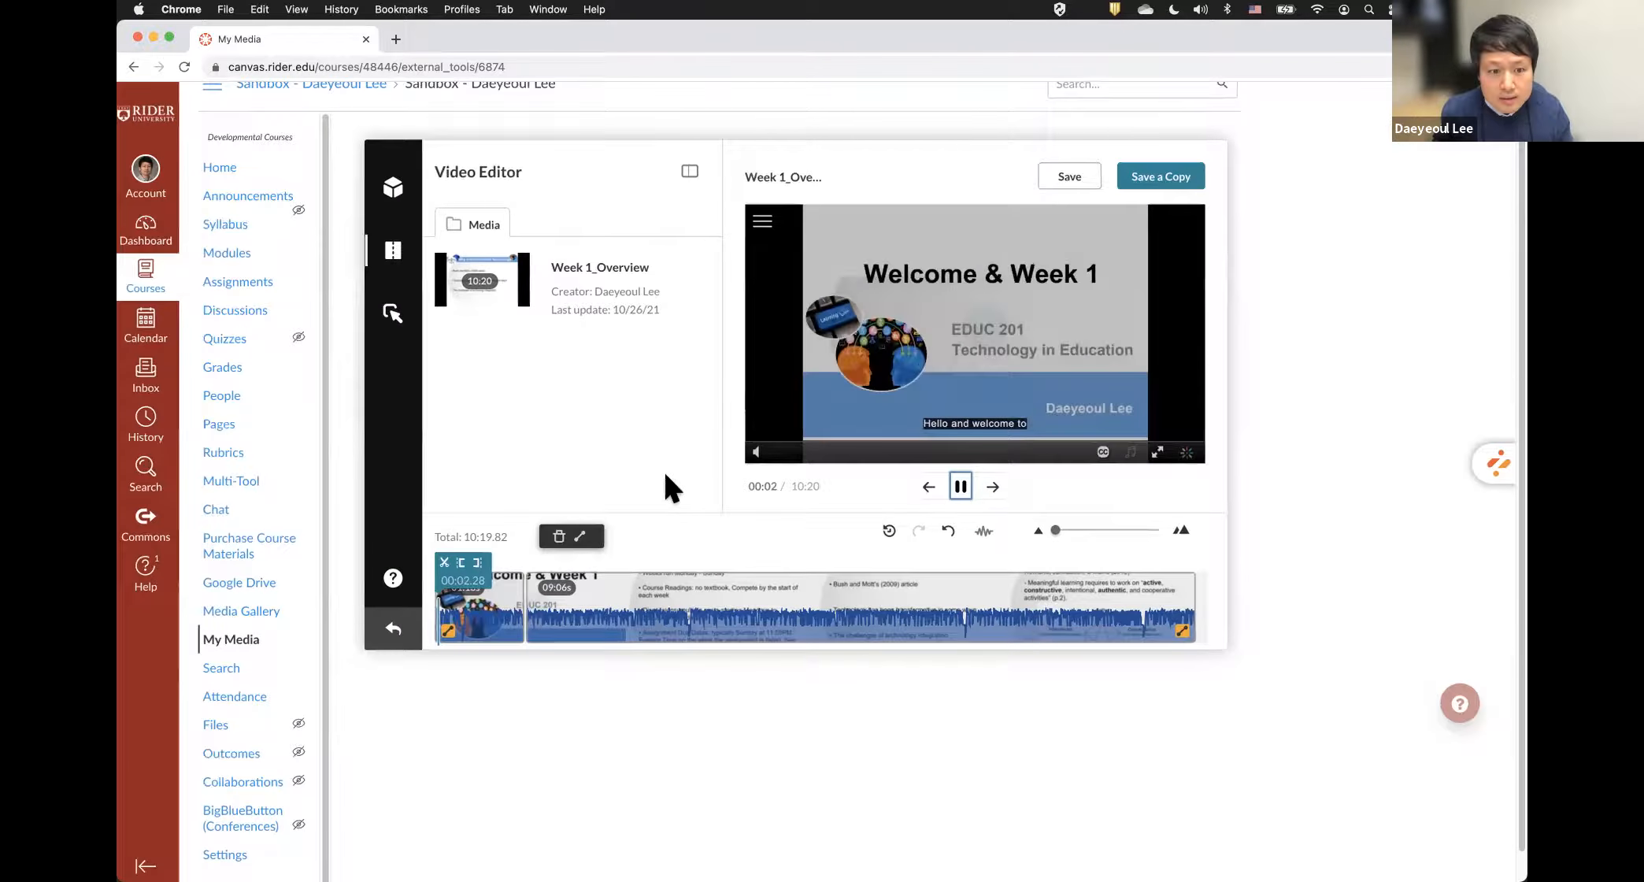
pyautogui.scroll(-5, 968, 588)
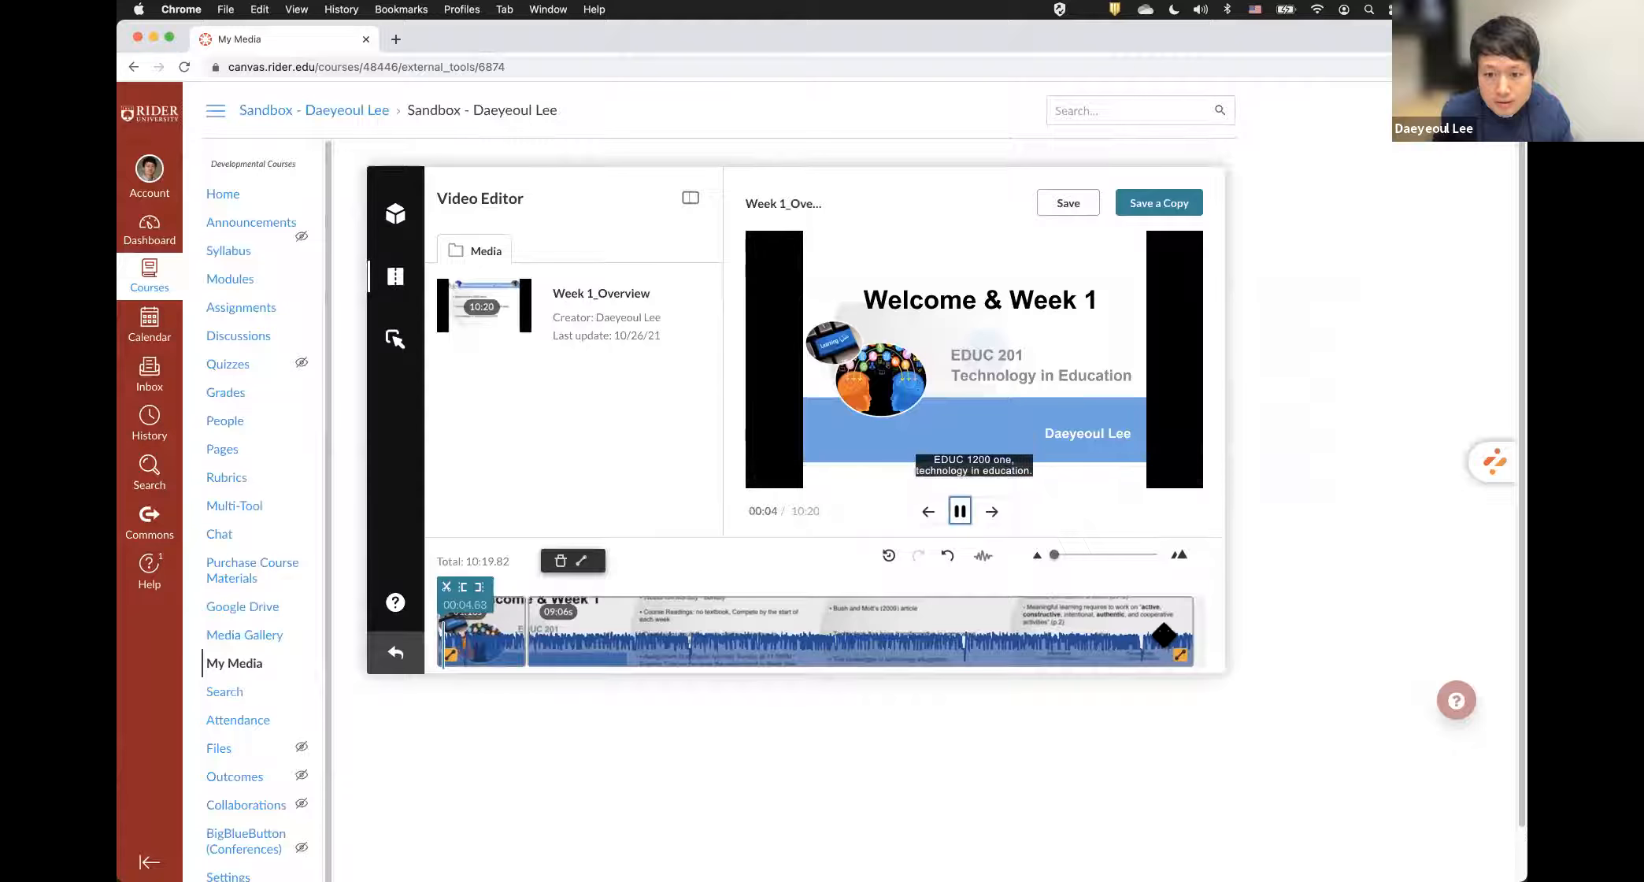
pyautogui.click(1157, 636)
pyautogui.click(1170, 635)
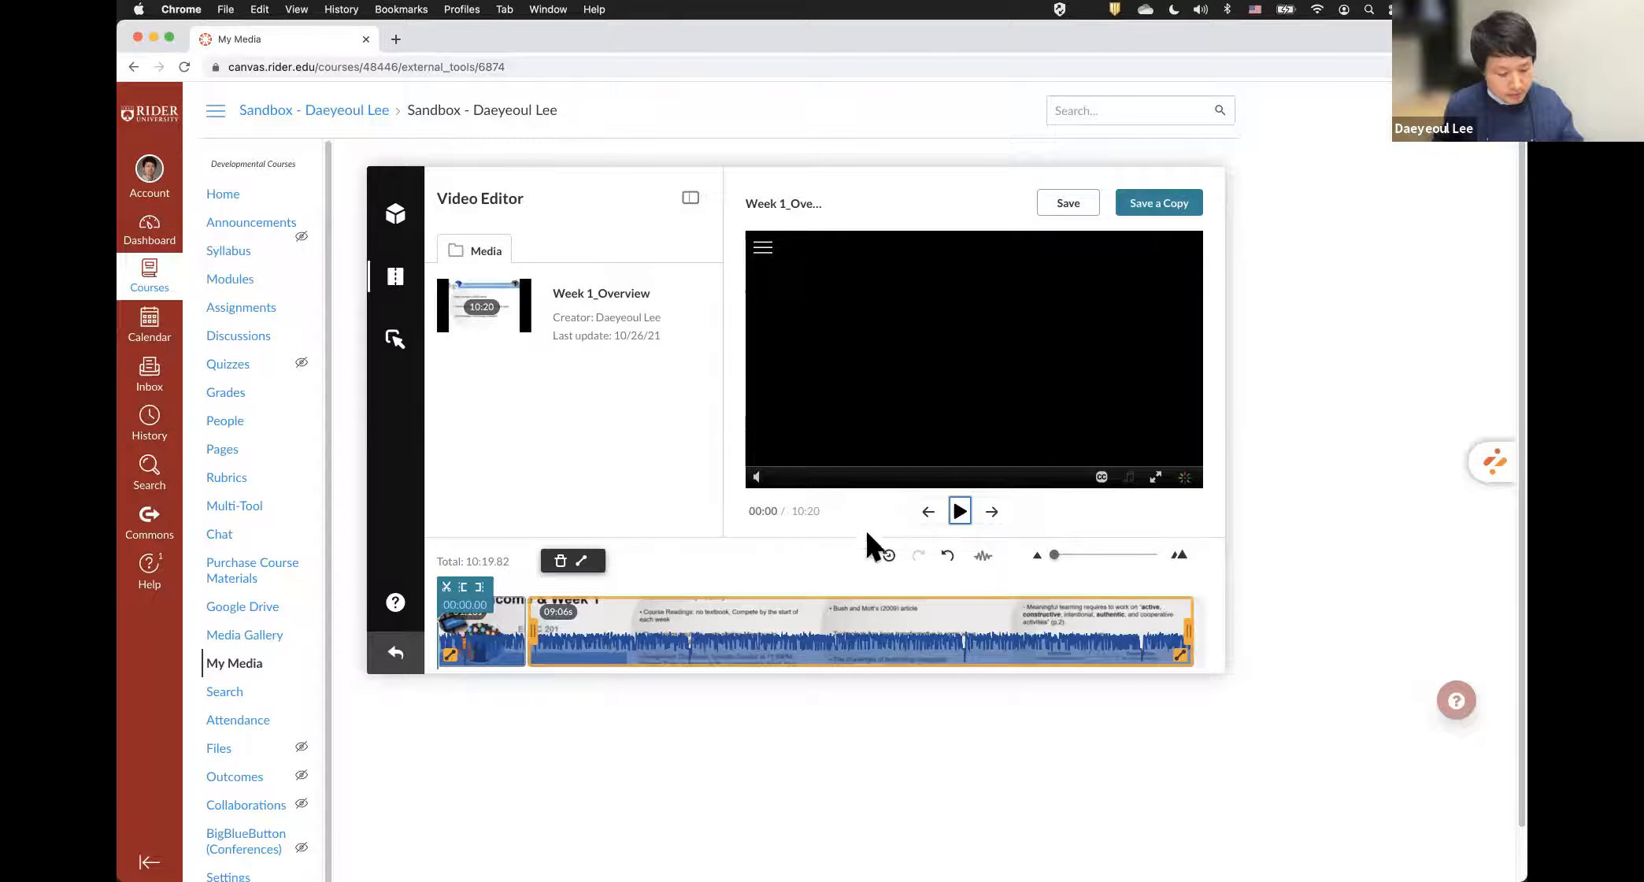
# - Switch from video editing to Hotspots, discarding the unsaved changes
pyautogui.scroll(-1, 400, 351)
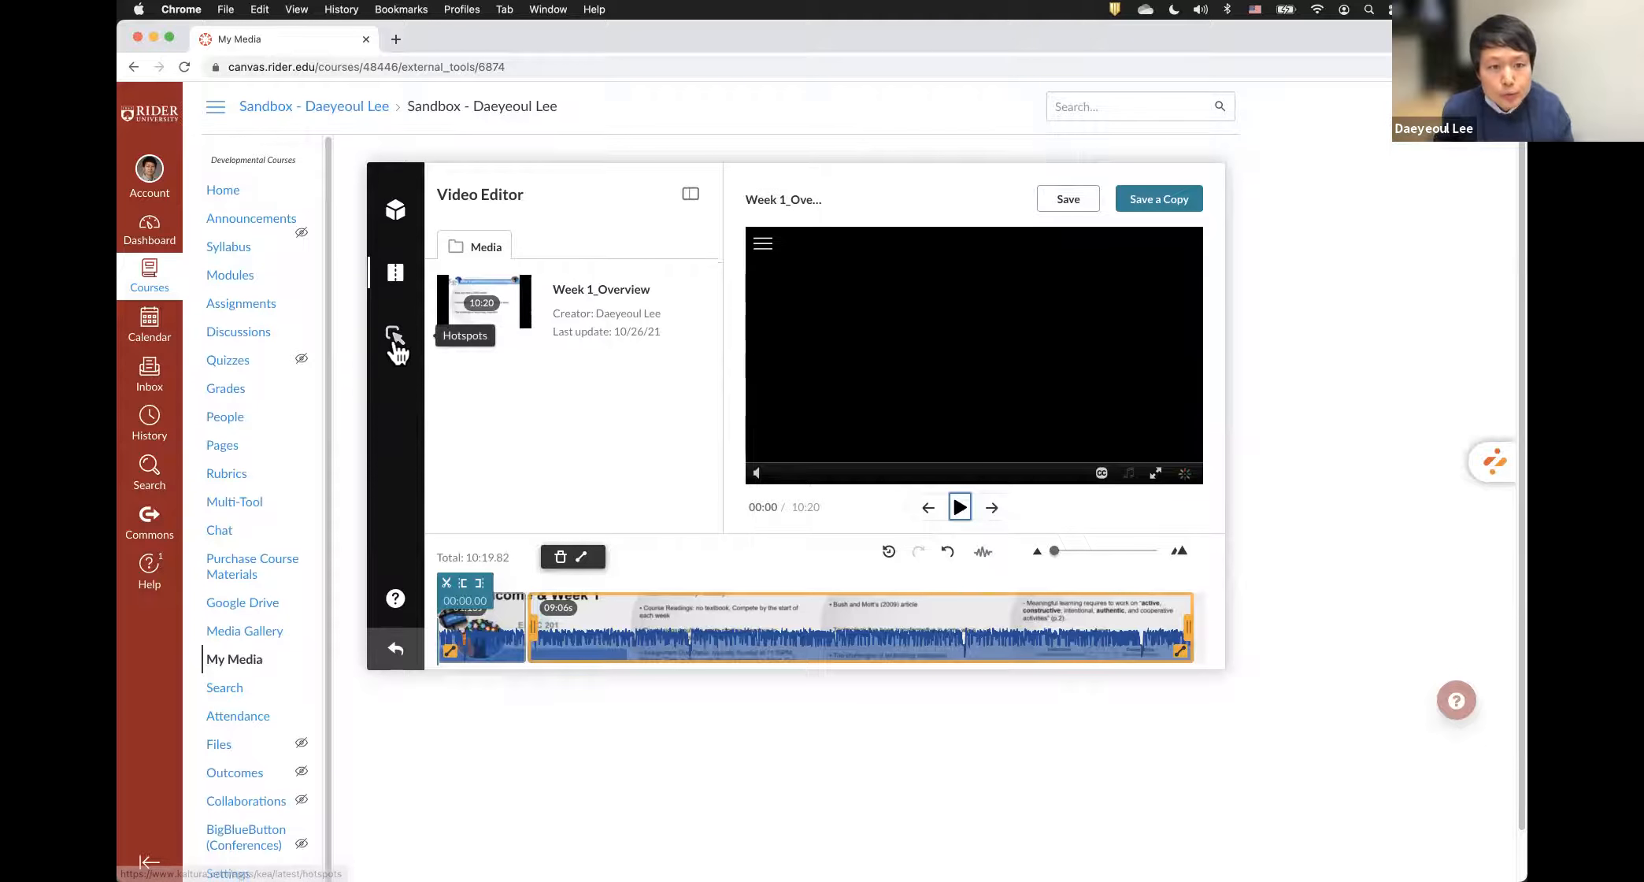
pyautogui.click(395, 338)
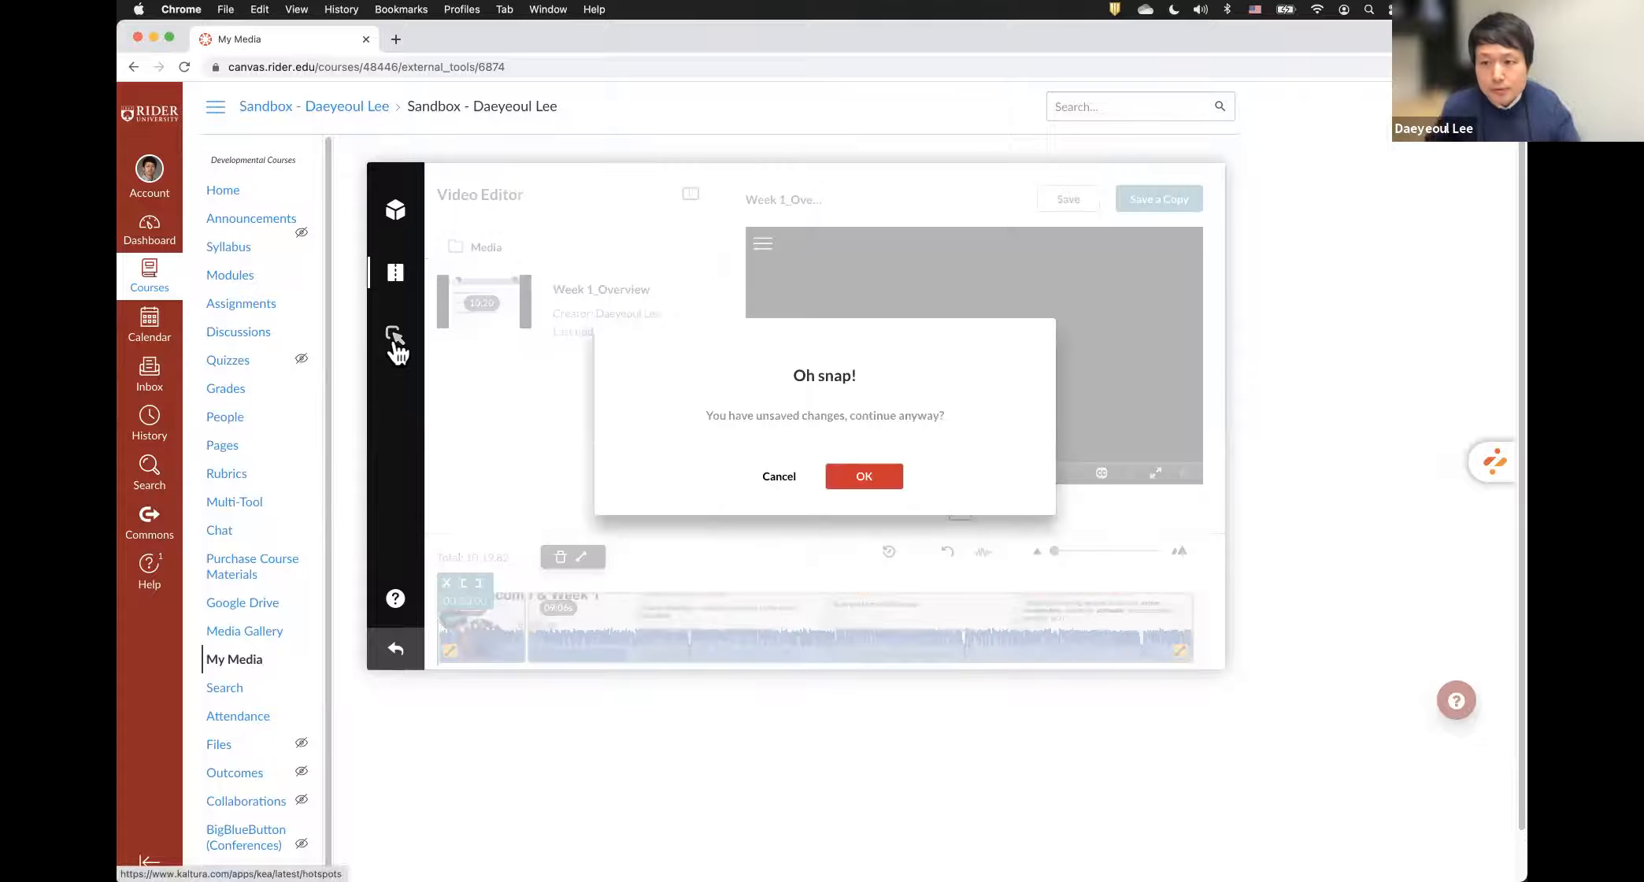
pyautogui.click(863, 477)
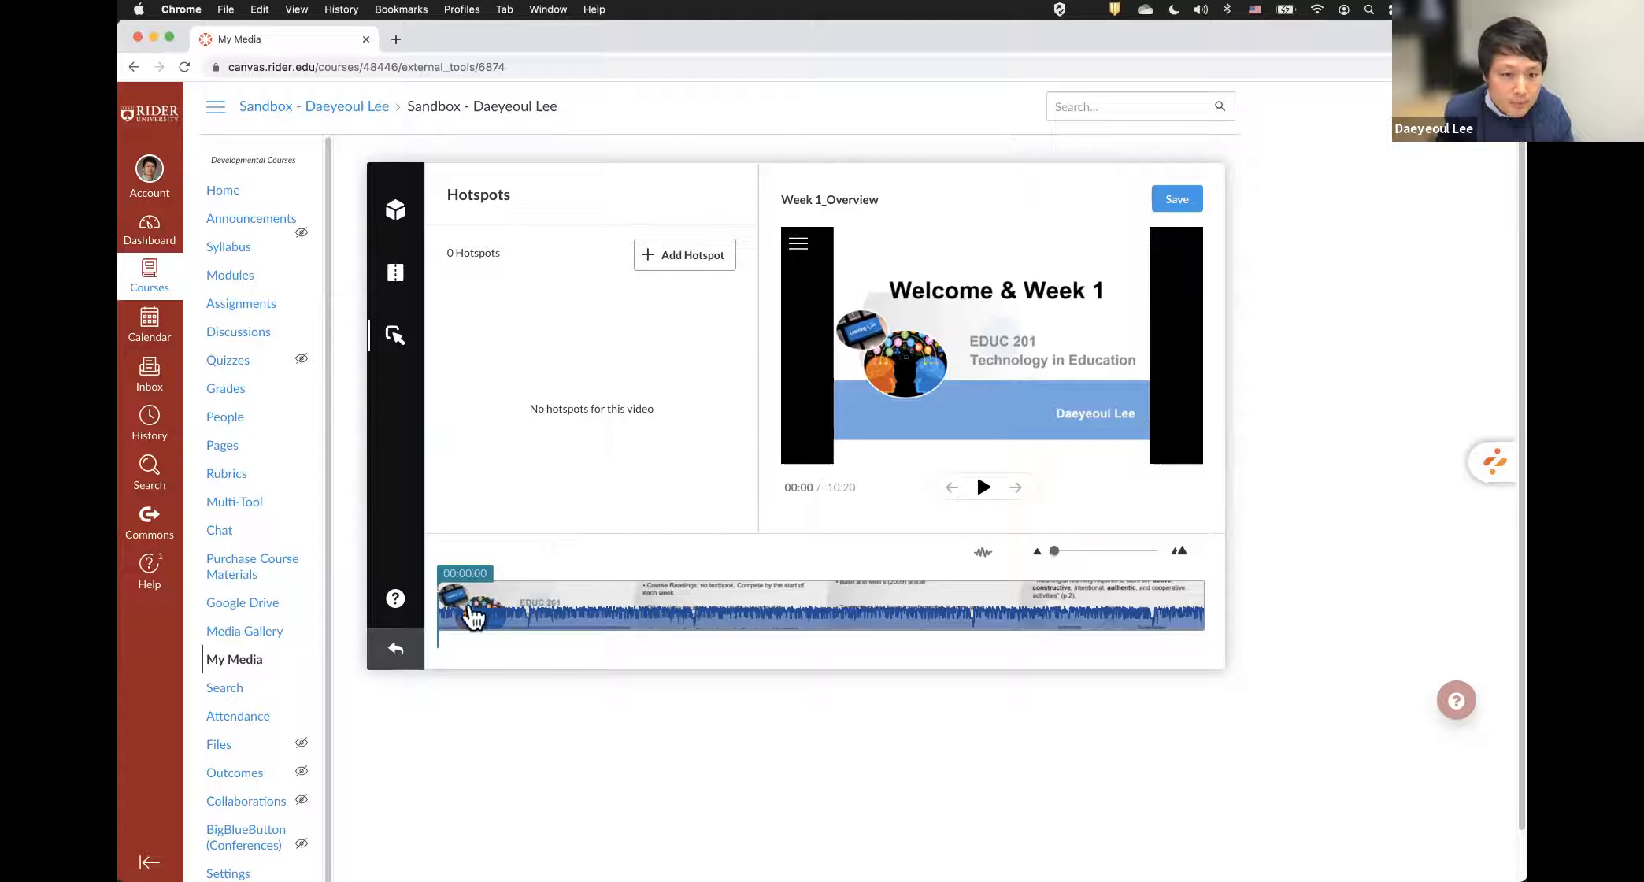
# - Look through the Presentation Overview, Course Details, Why meaningful technology? and Things to do this week slides along the timeline
pyautogui.click(508, 616)
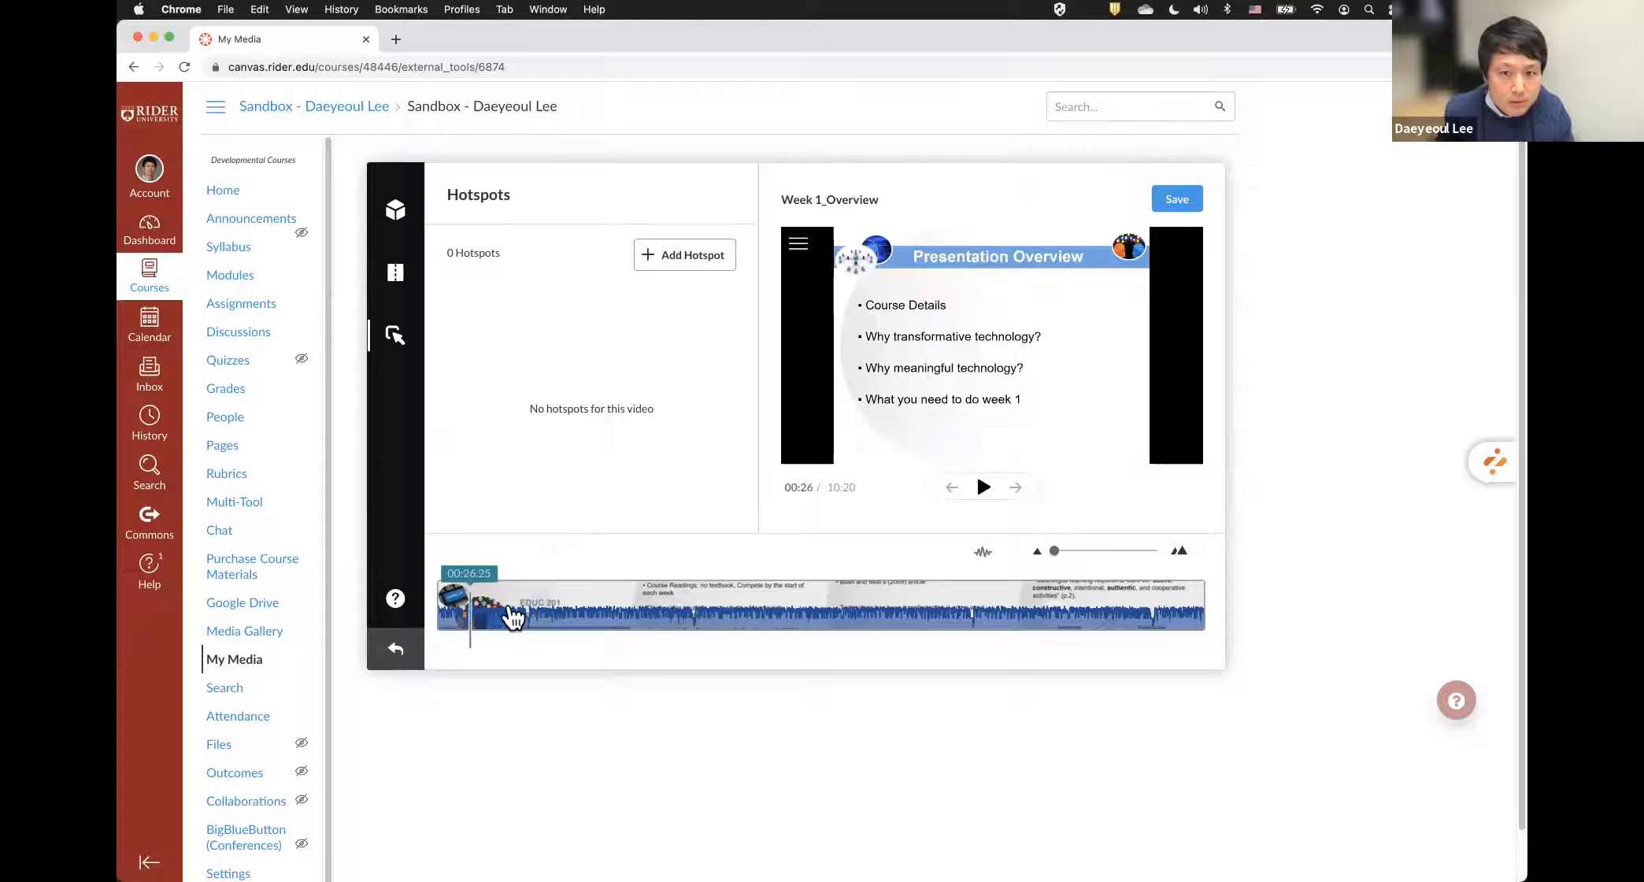
pyautogui.click(992, 613)
pyautogui.click(1057, 613)
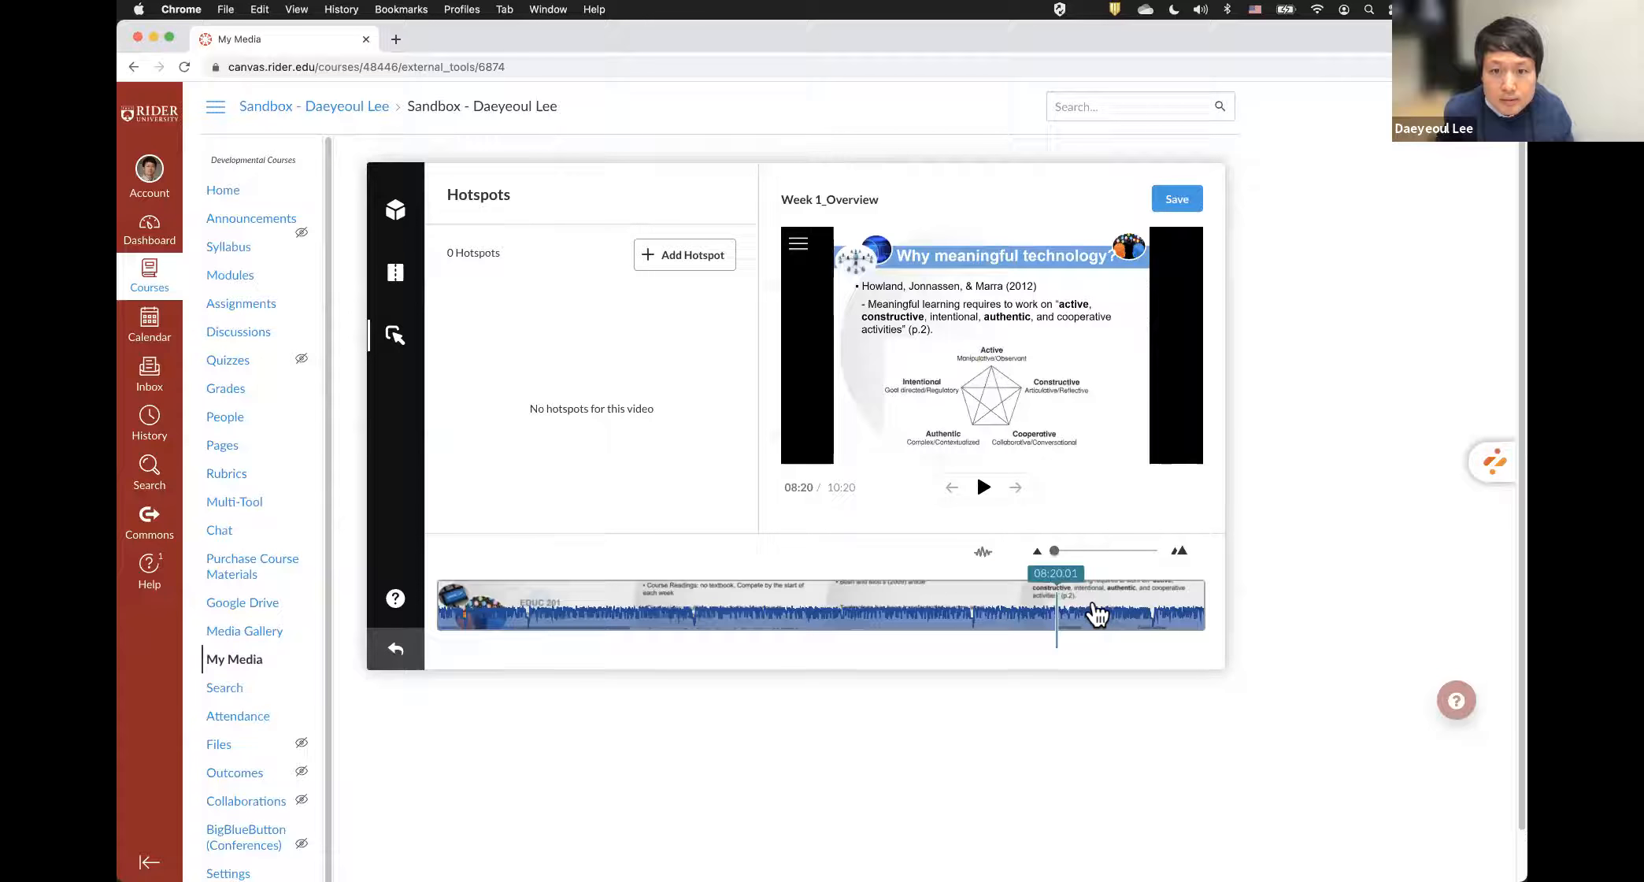
pyautogui.click(1093, 612)
pyautogui.click(526, 606)
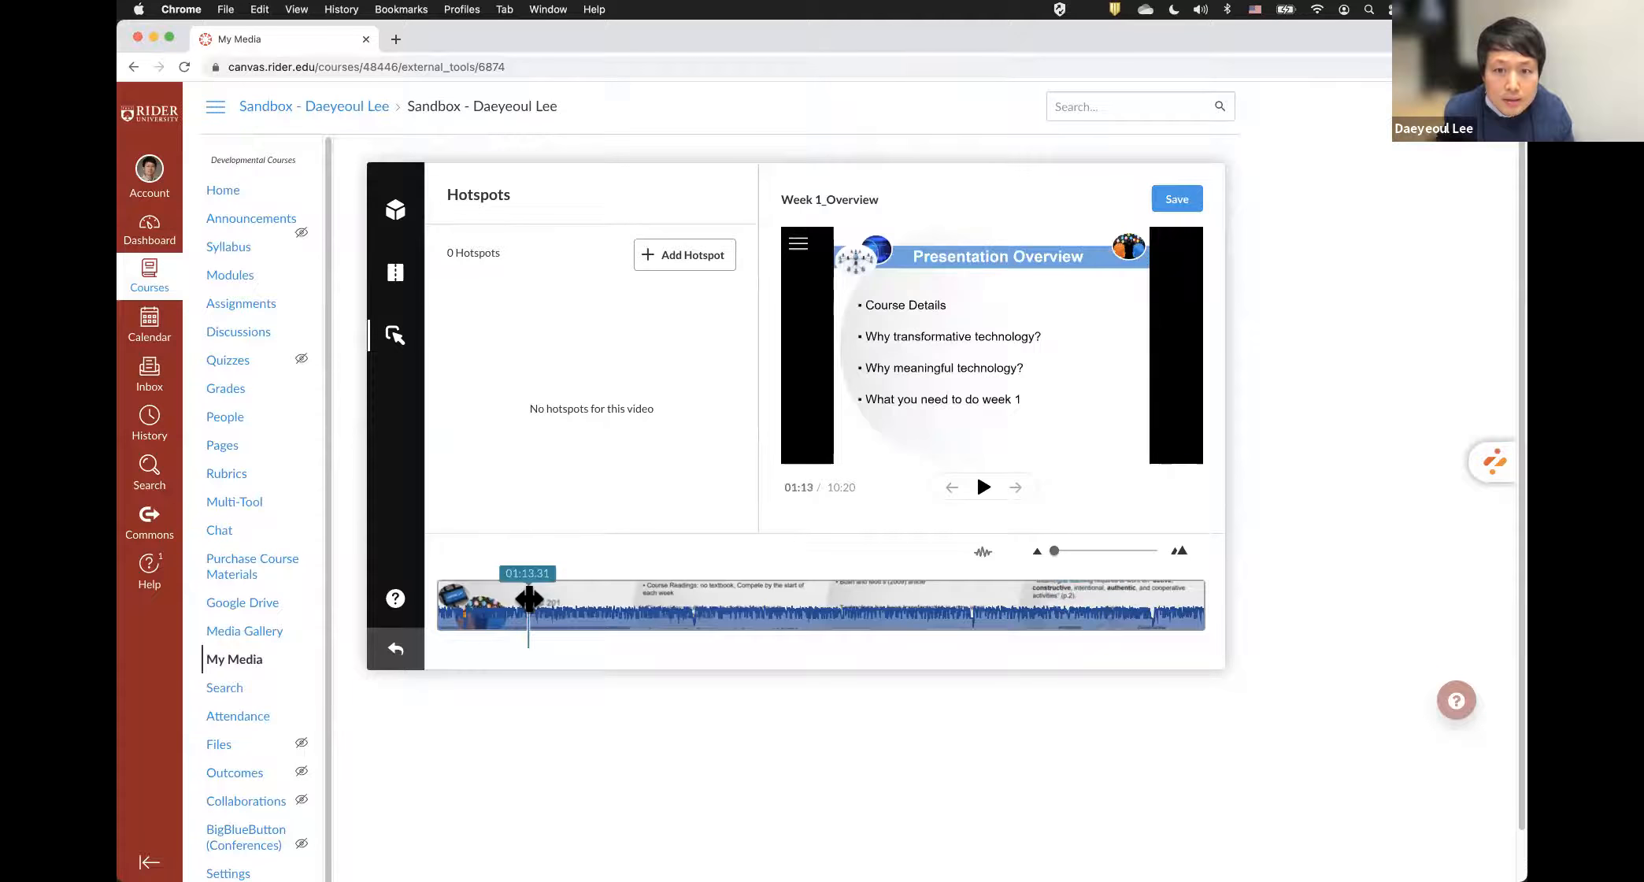
pyautogui.click(583, 601)
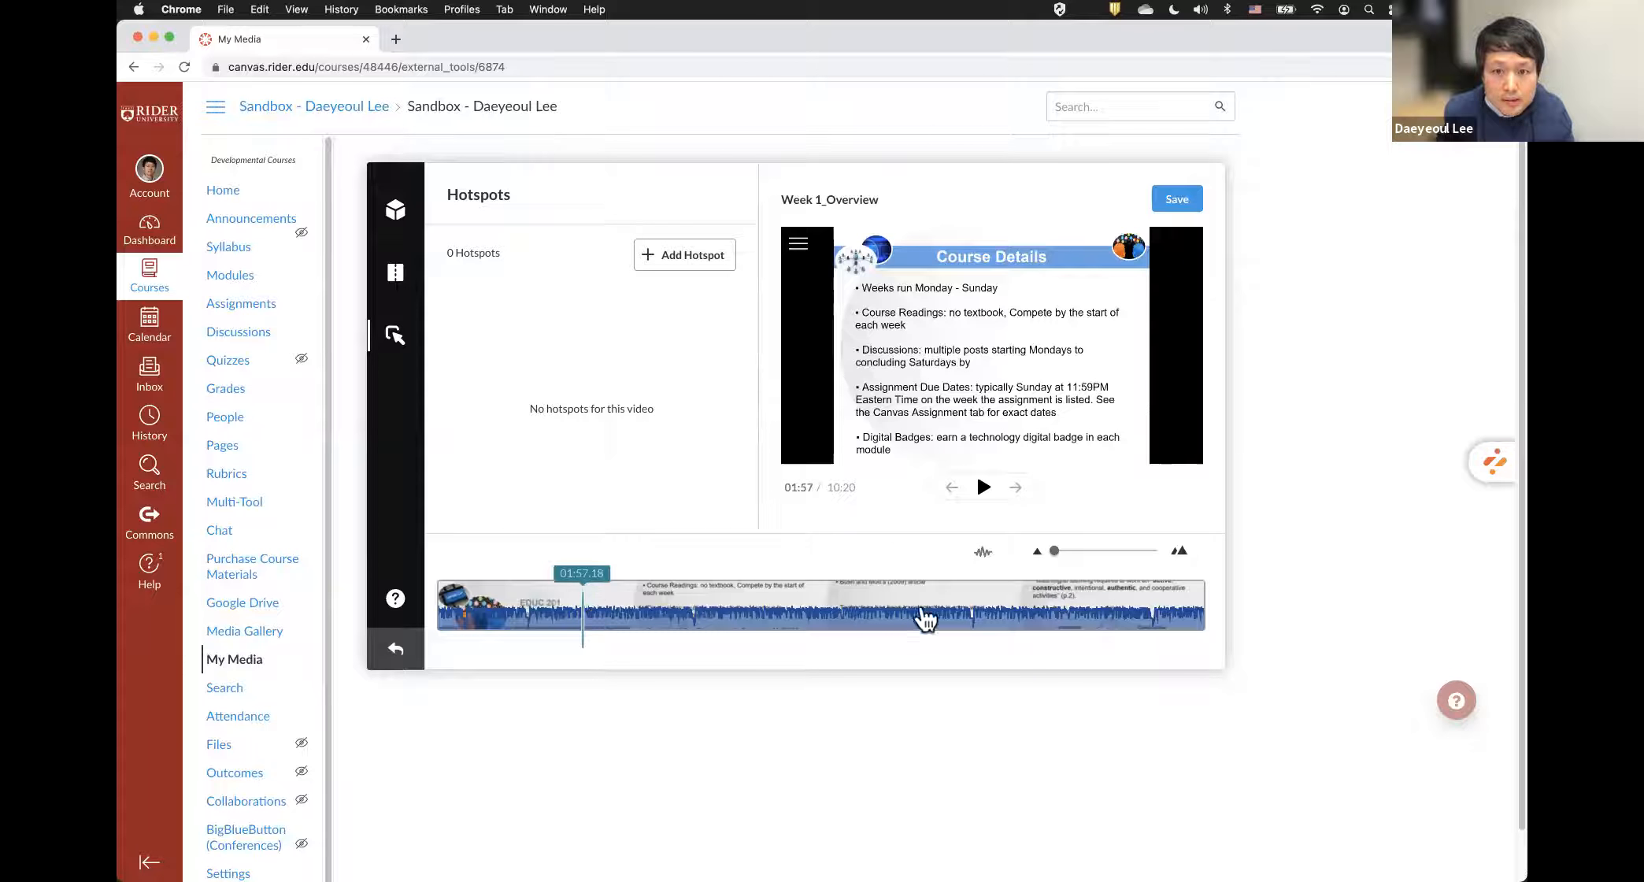
pyautogui.click(1100, 601)
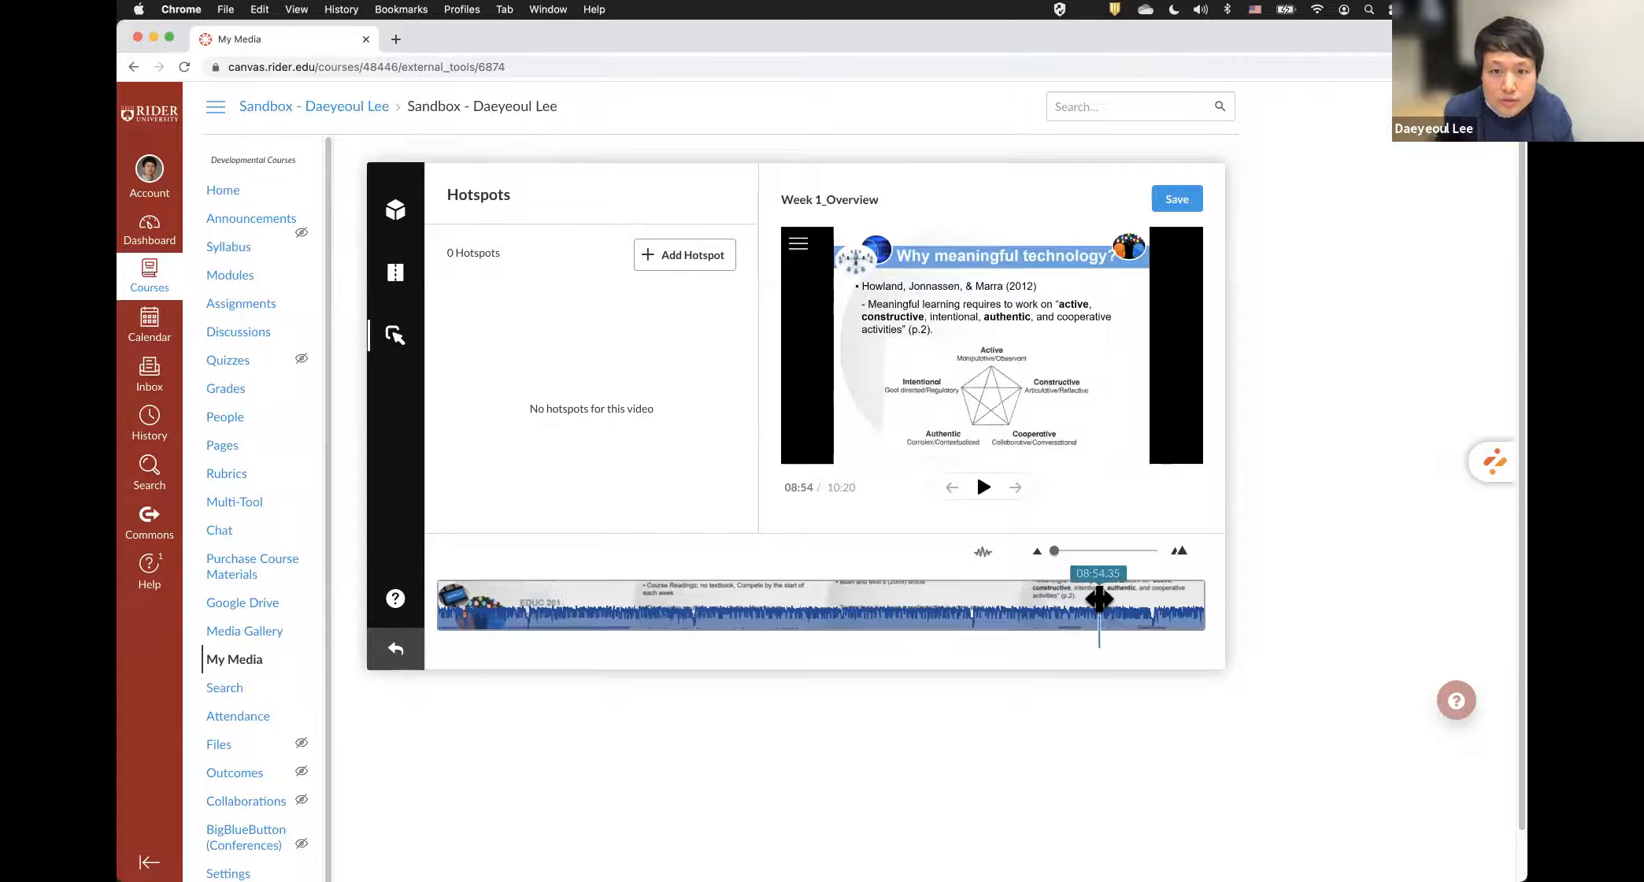
pyautogui.click(1140, 615)
pyautogui.click(1159, 612)
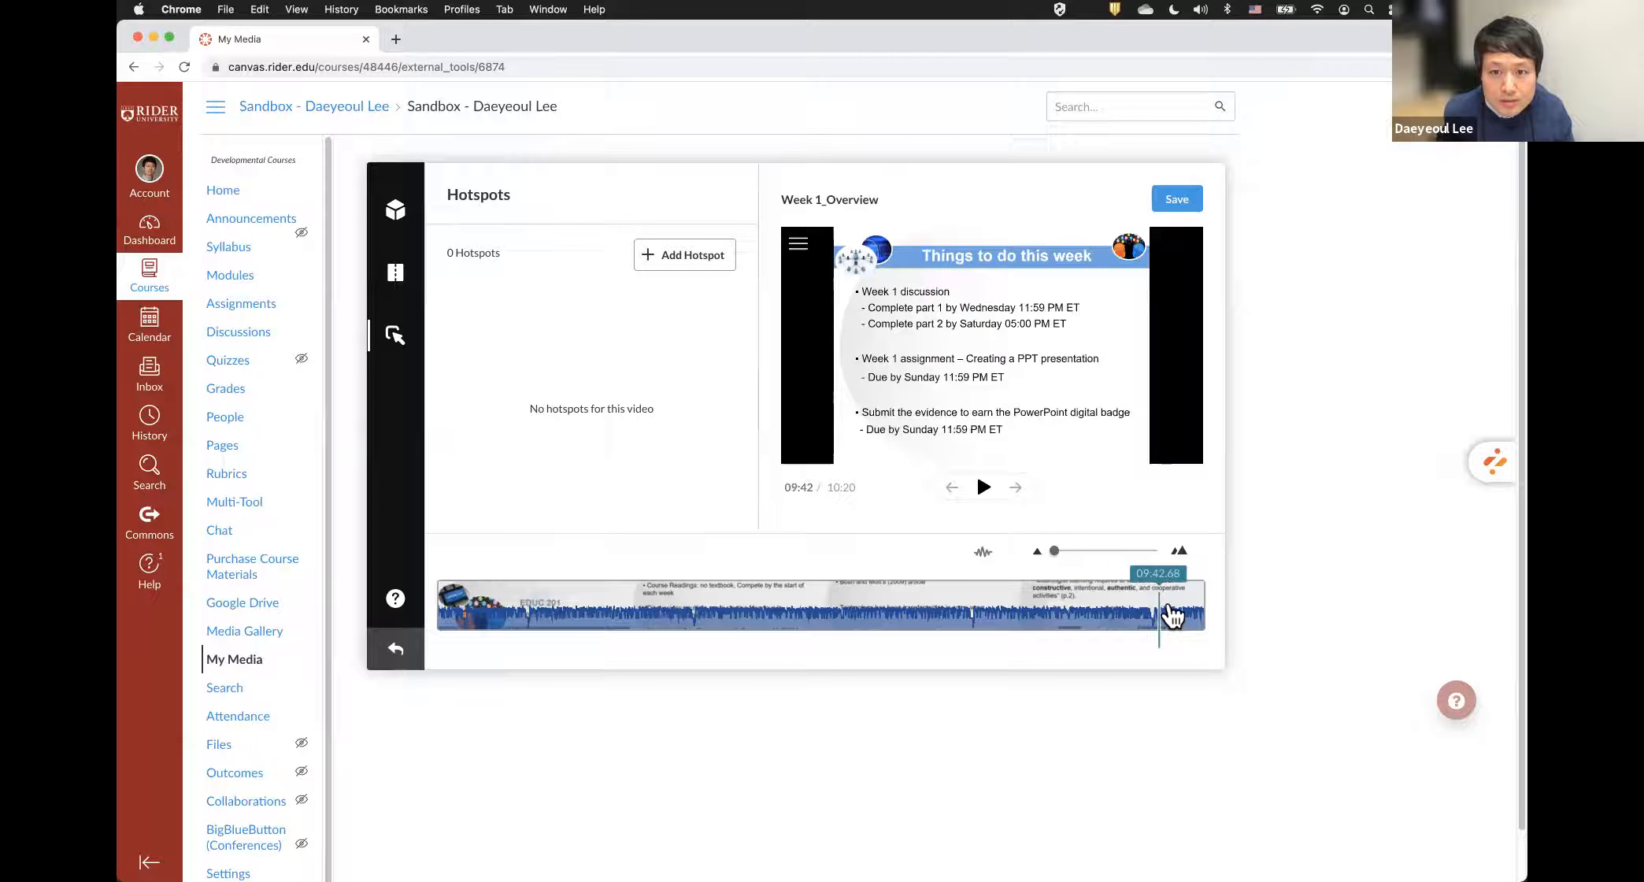
pyautogui.scroll(-1, 664, 288)
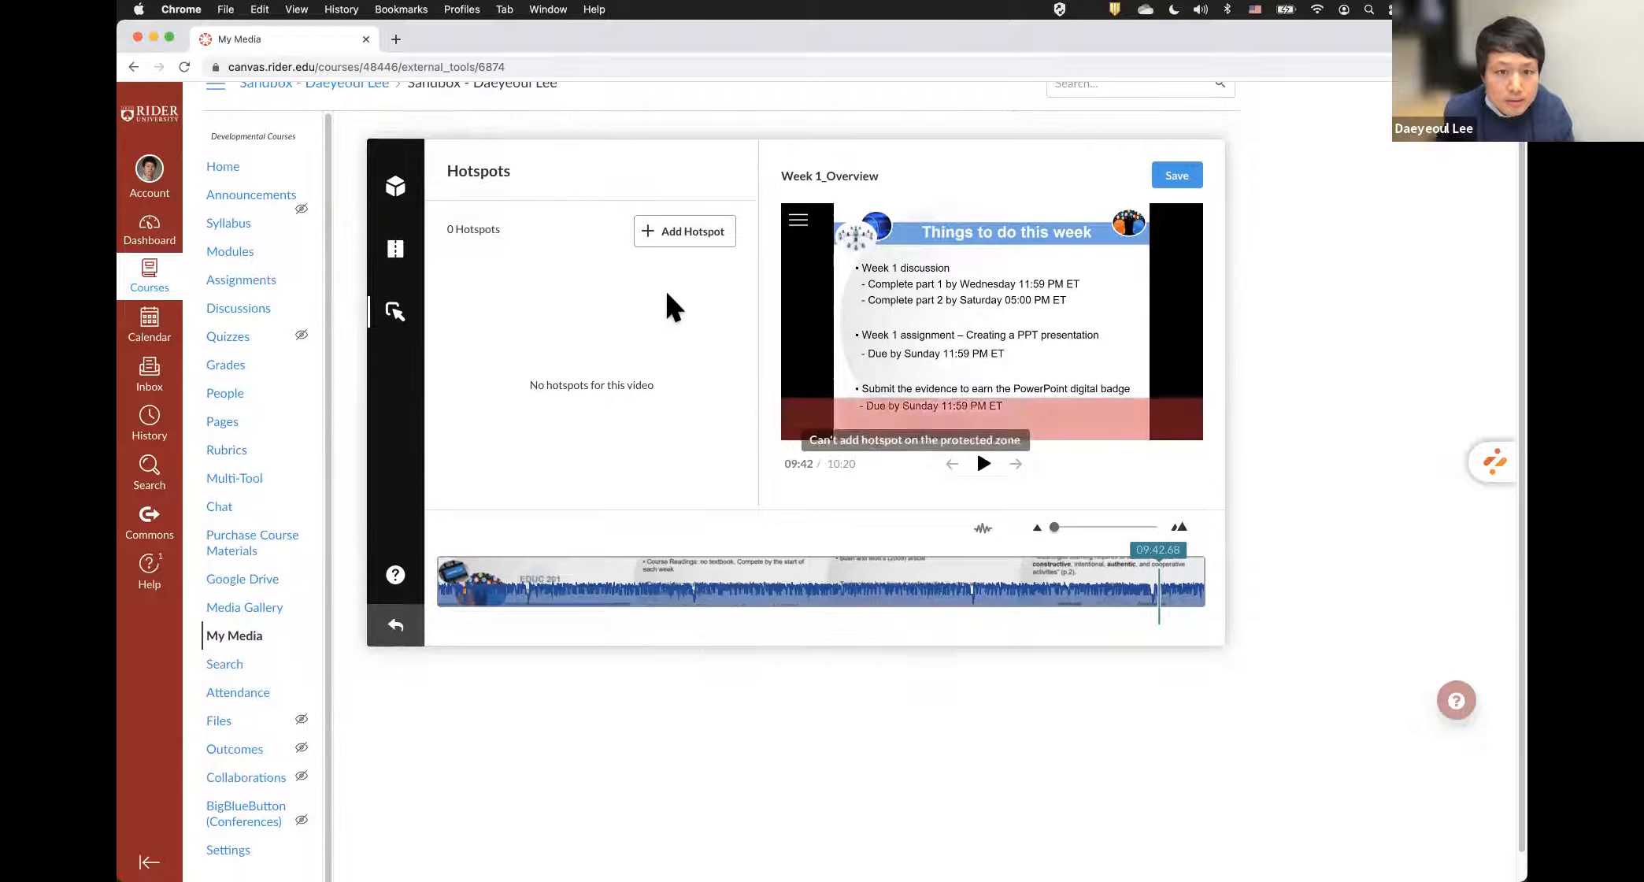
pyautogui.scroll(1, 689, 358)
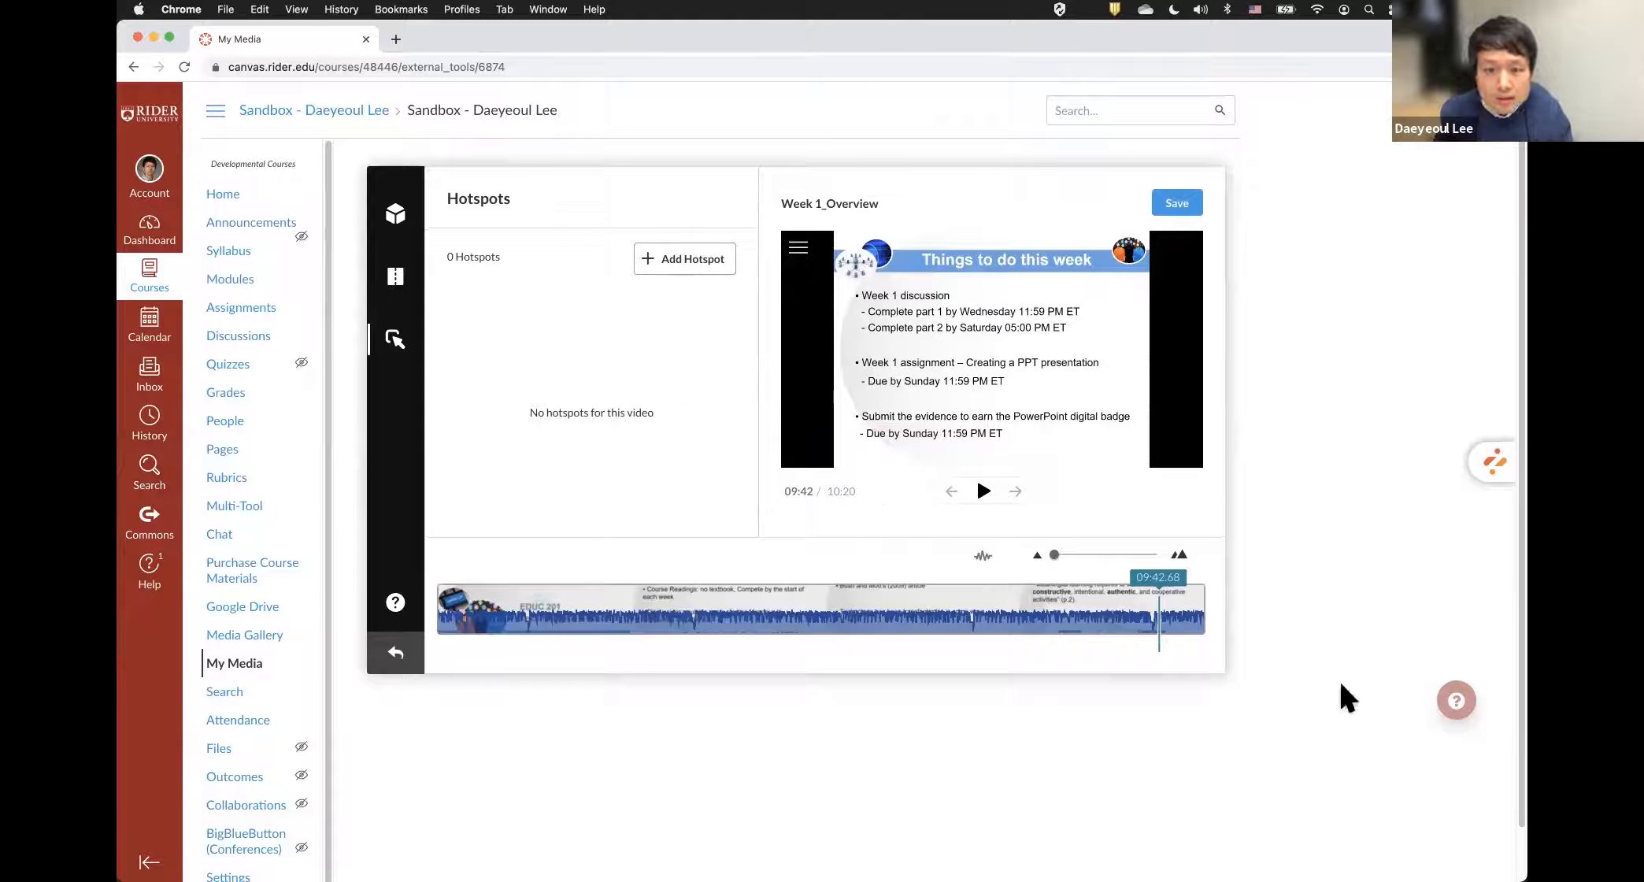
# - Add a hotspot labelled "Review Course details" at 09:43.32 on the Things to do this week slide, going to a time in this video
pyautogui.click(1167, 608)
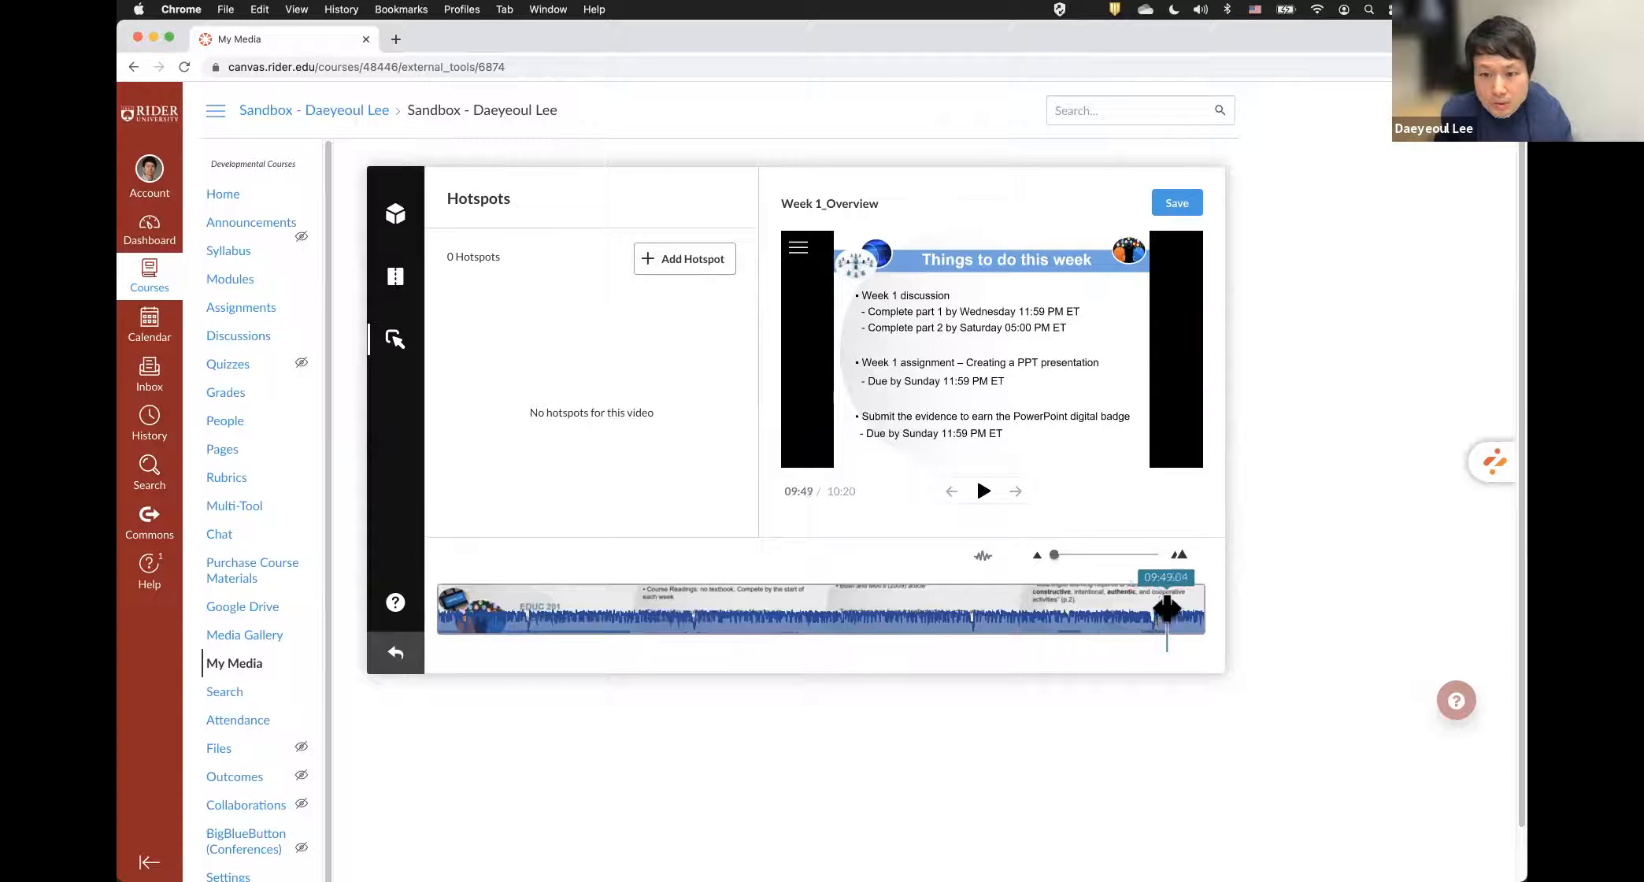
pyautogui.moveTo(1167, 608); pyautogui.dragTo(1160, 608)
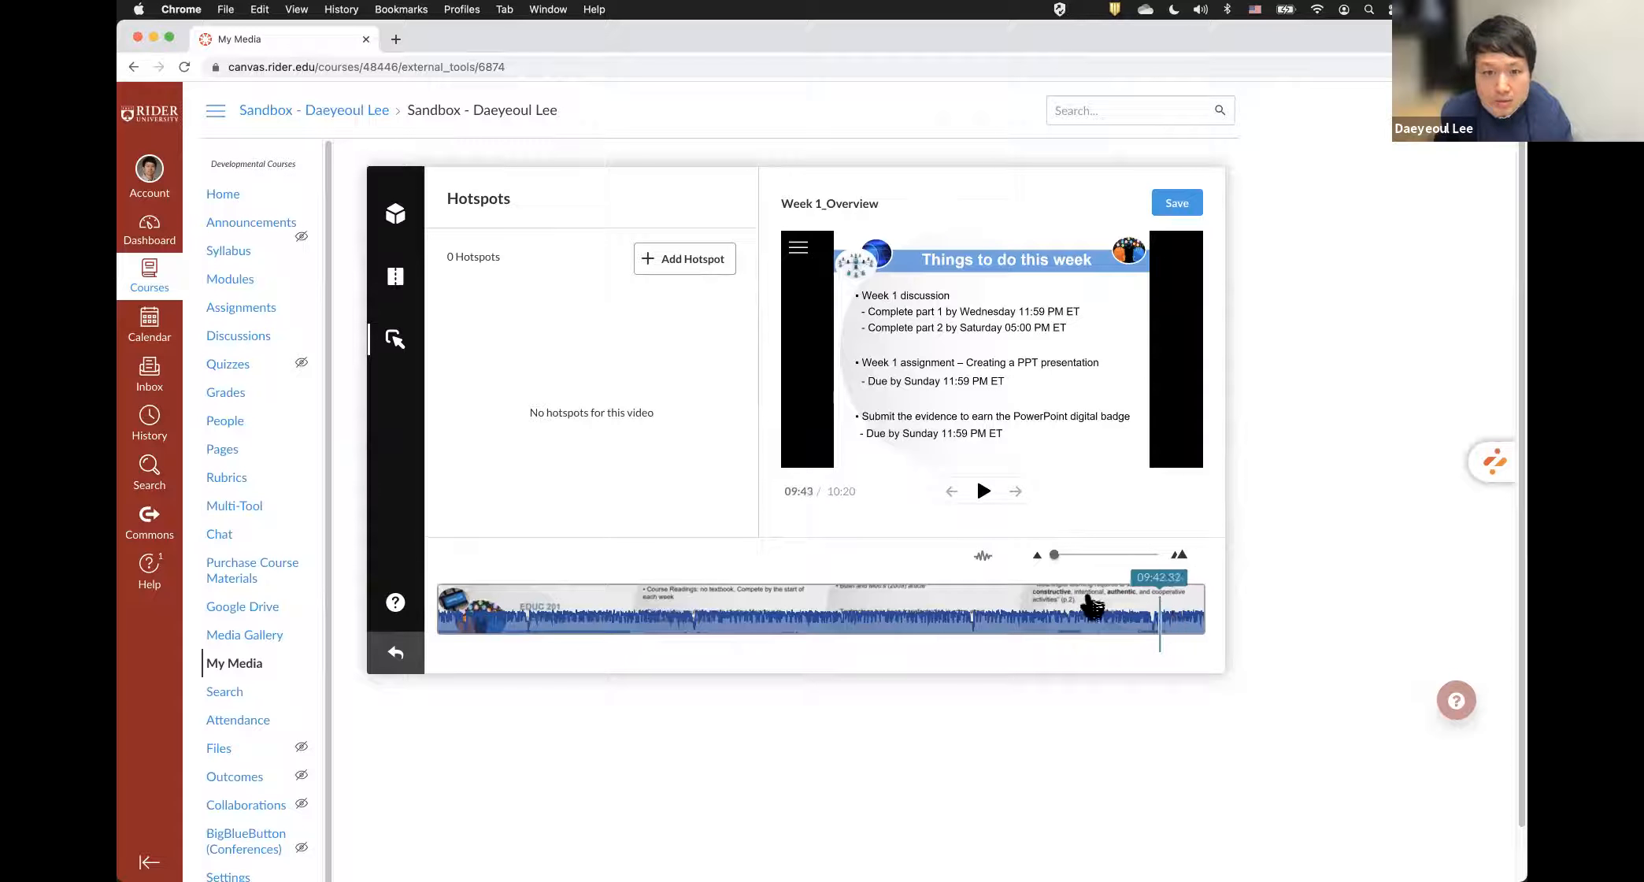
pyautogui.click(710, 272)
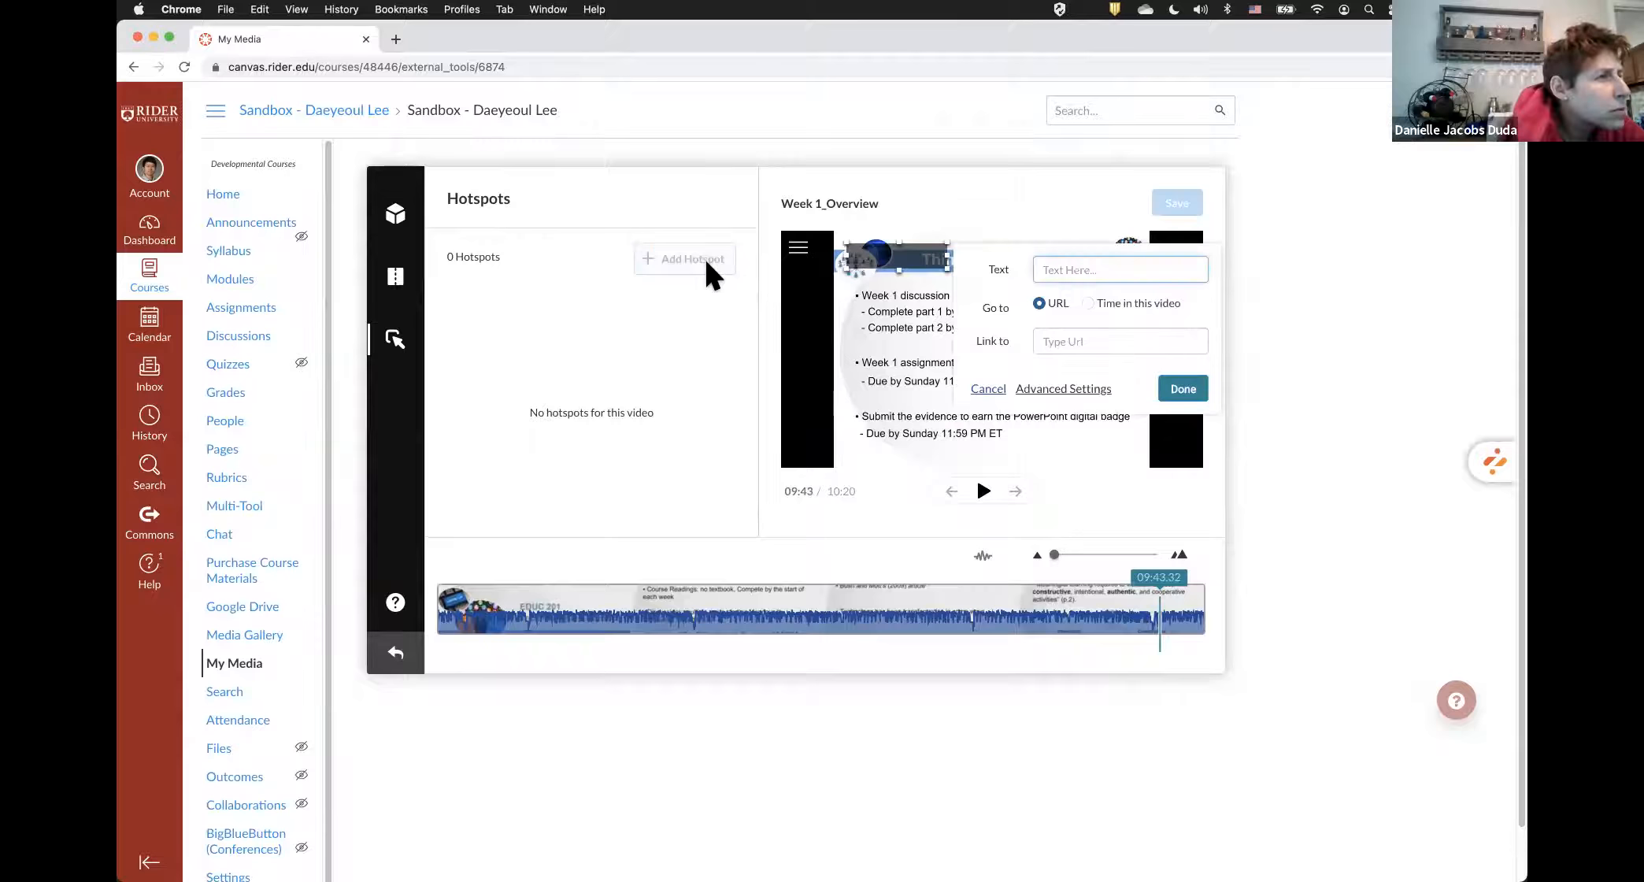
pyautogui.write('Review Course details')
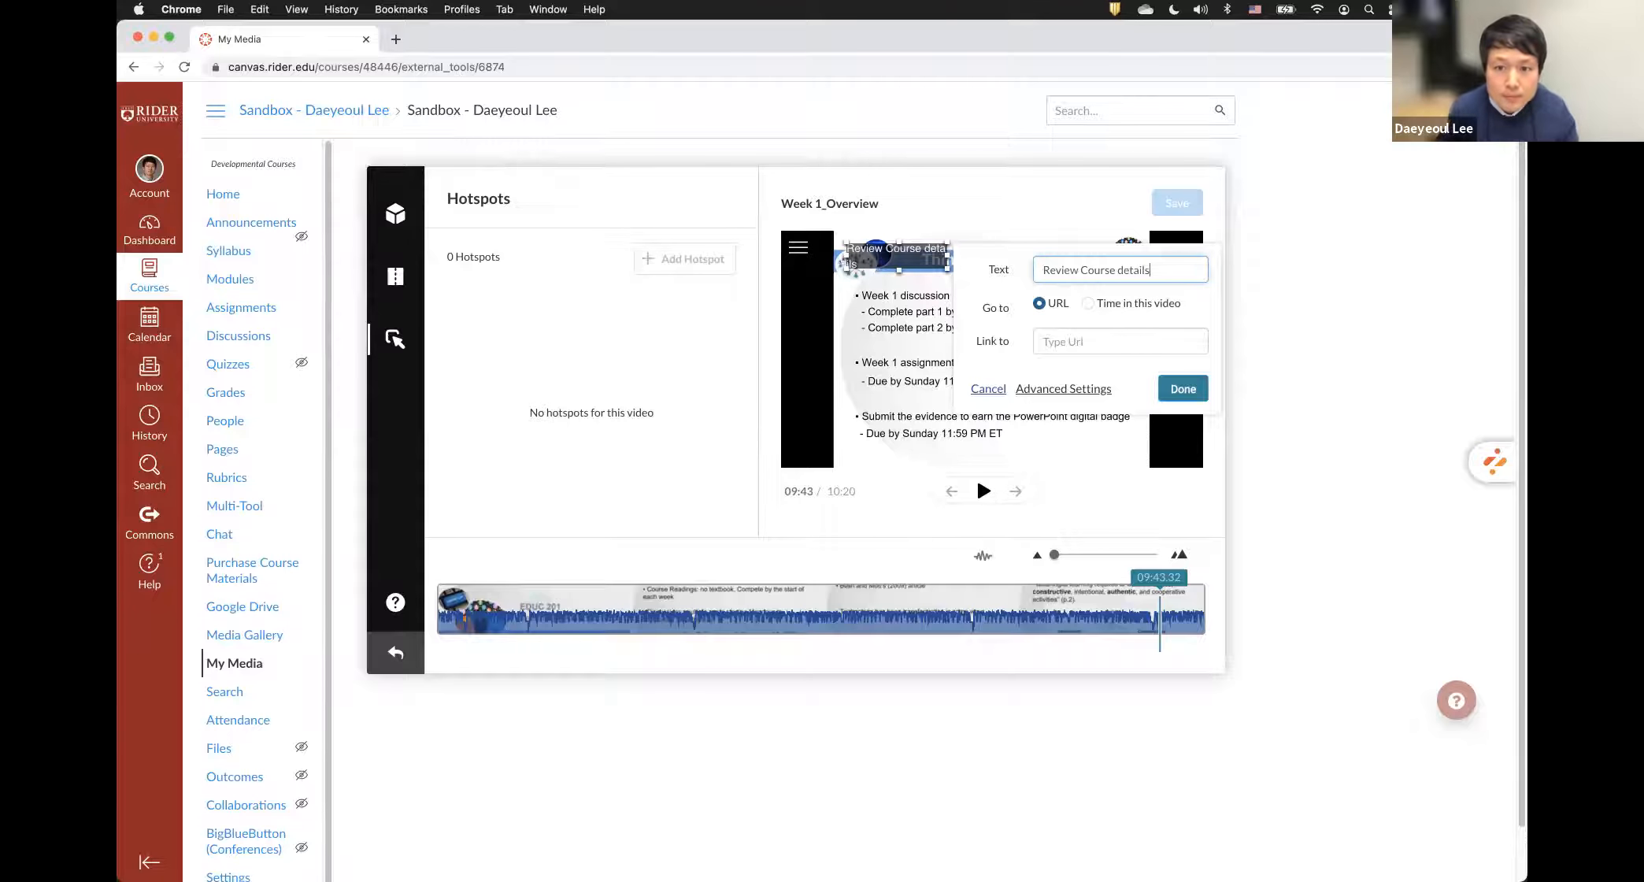
pyautogui.scroll(-1, 1091, 279)
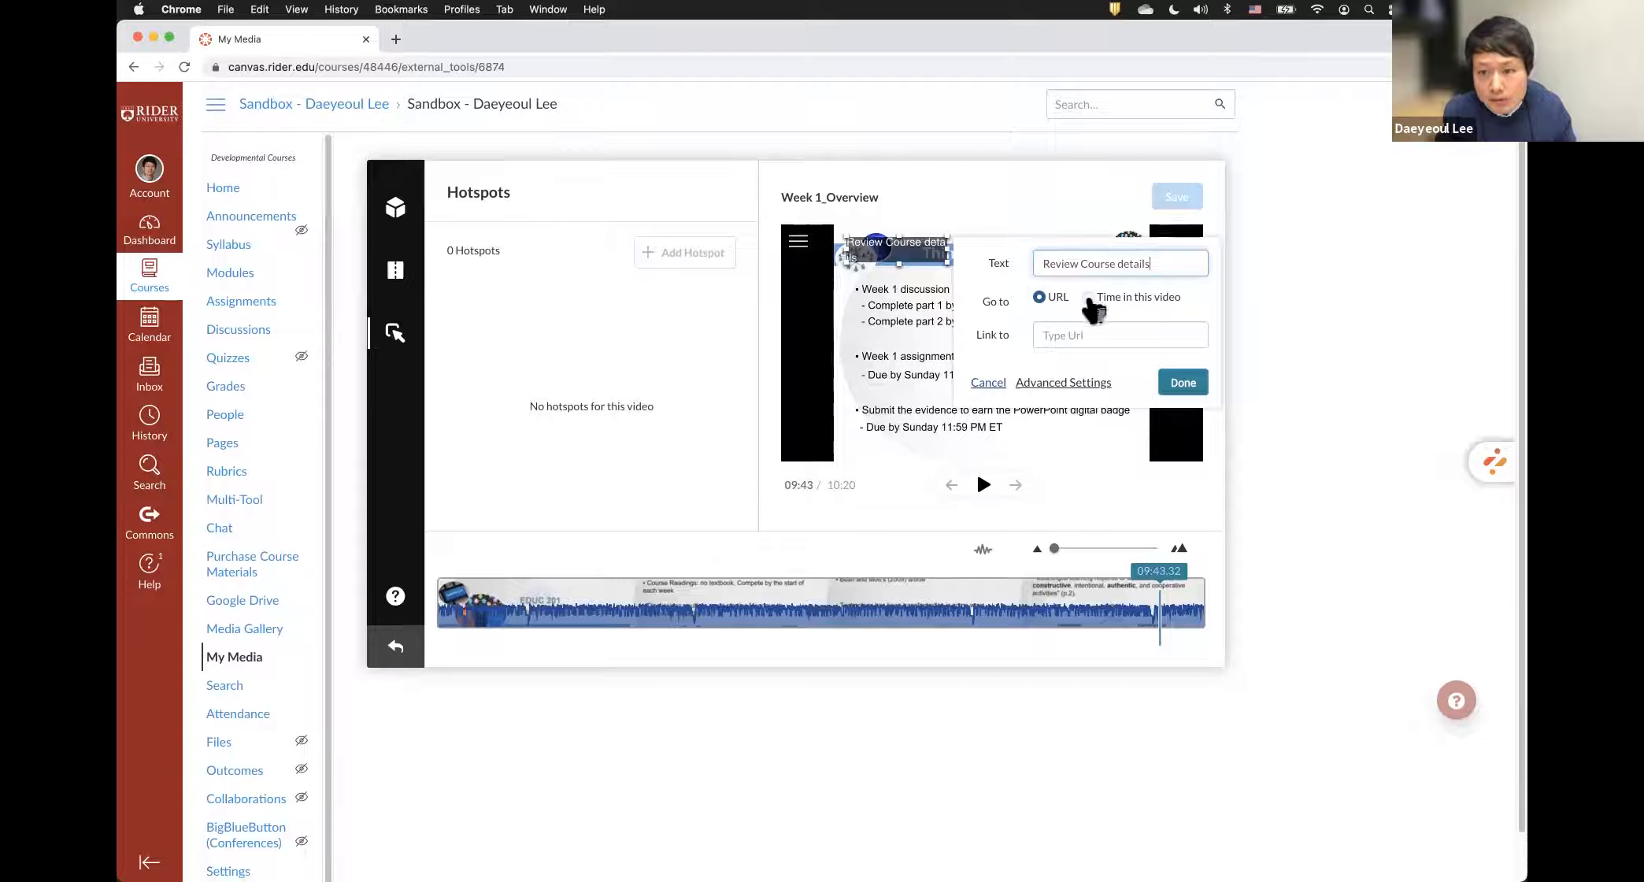
pyautogui.click(1089, 299)
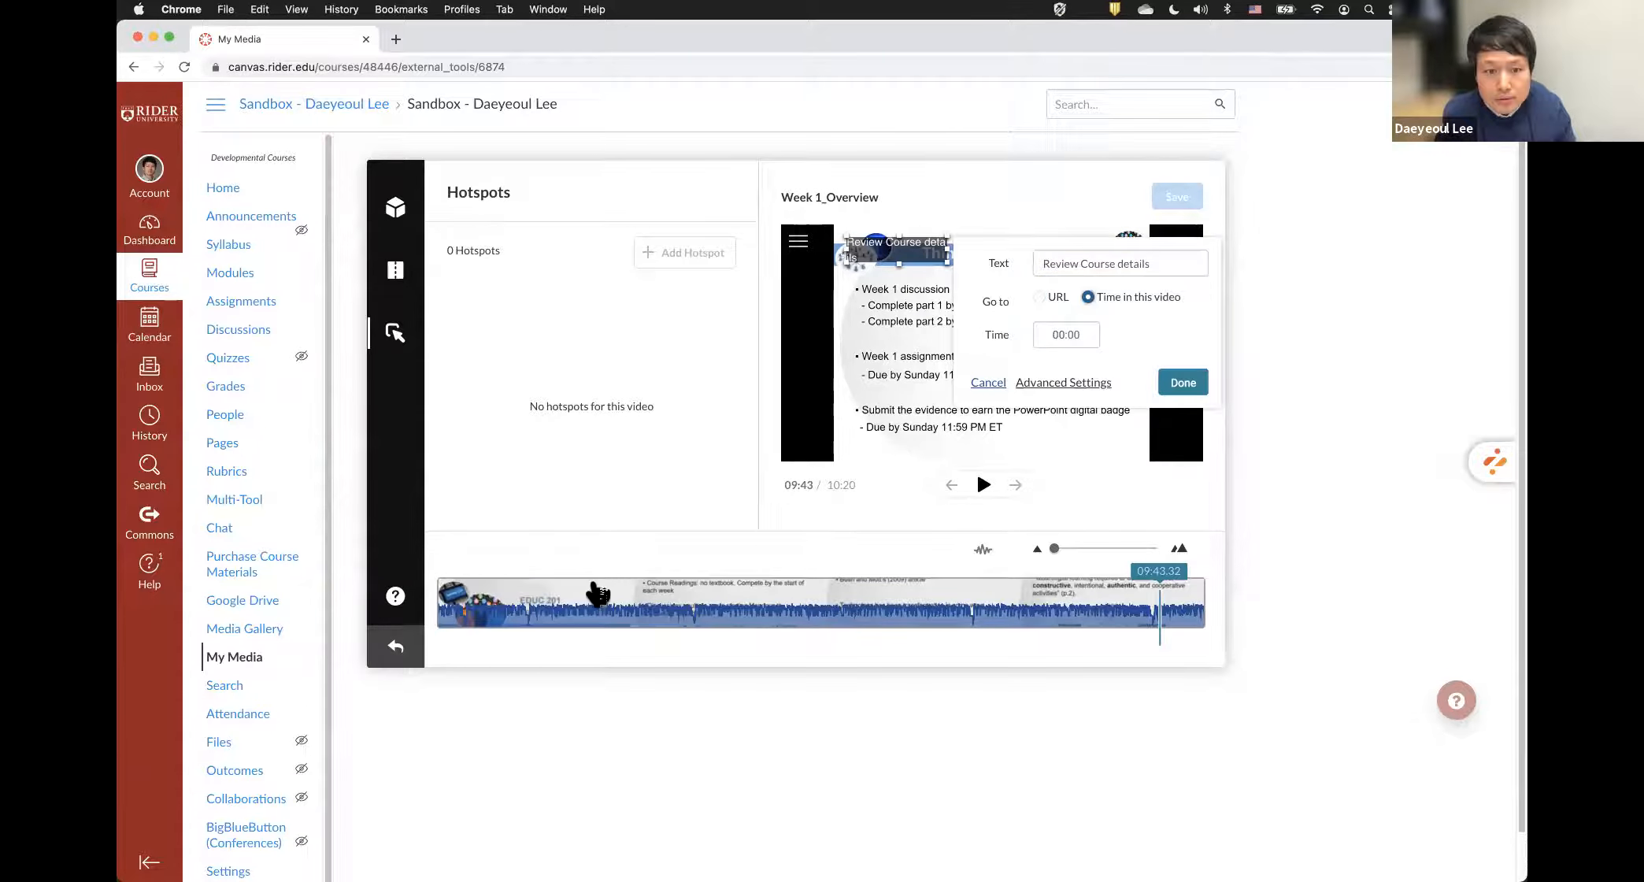
# - Locate the beginning of the Course Details slide on the timeline, at about 01:19
pyautogui.click(593, 592)
pyautogui.moveTo(562, 605)
pyautogui.mouseDown()
pyautogui.moveTo(524, 607)
pyautogui.moveTo(536, 596)
pyautogui.mouseUp()
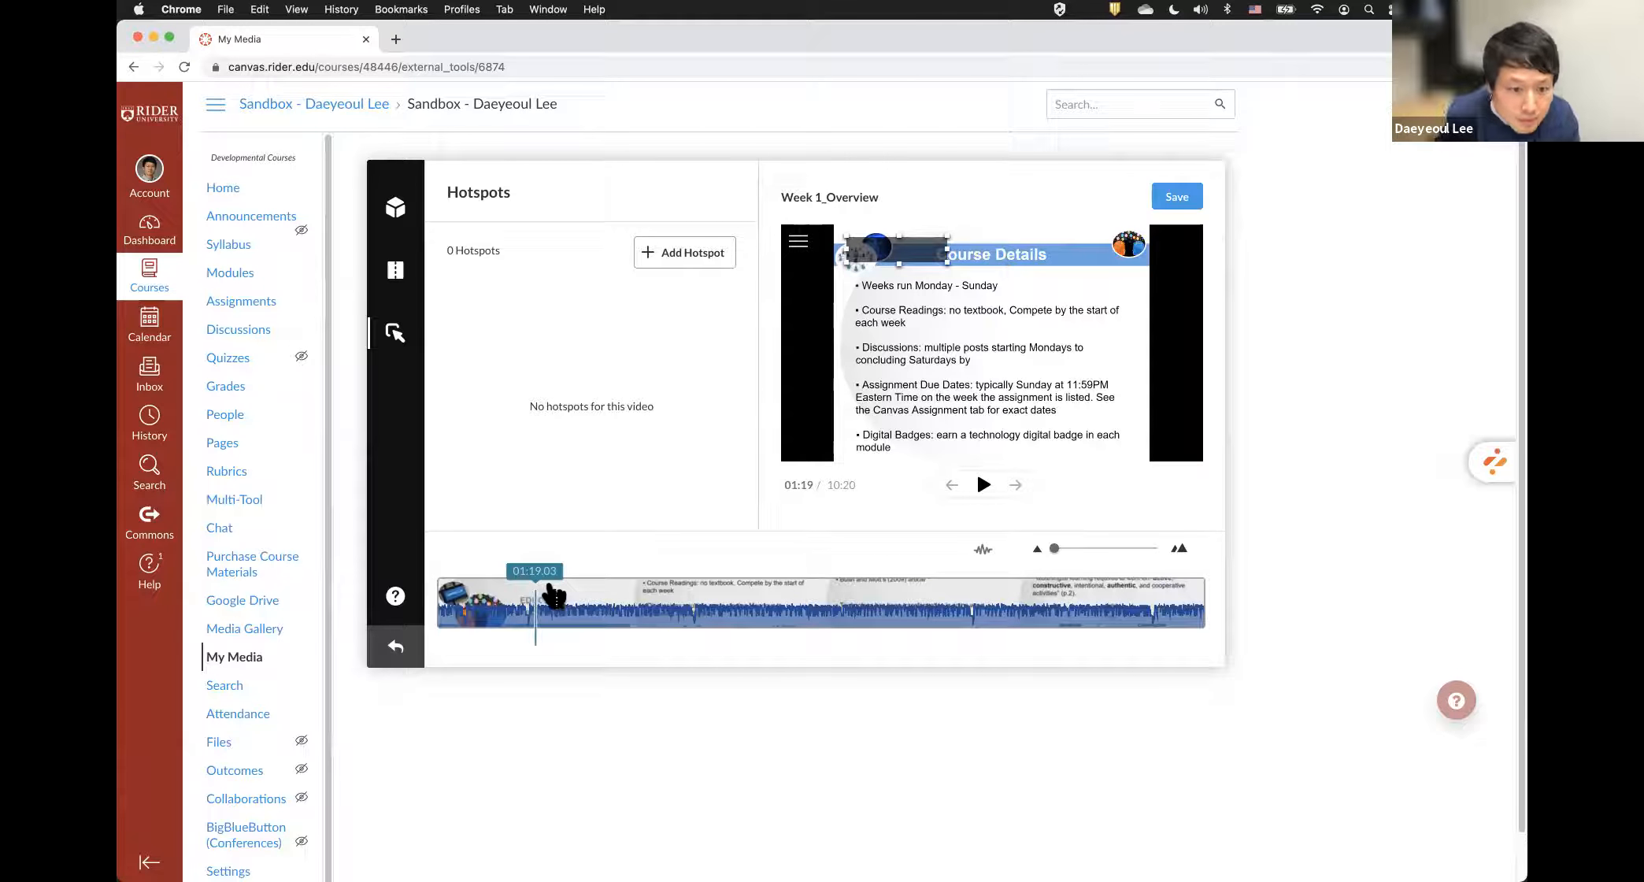
pyautogui.scroll(-1, 1078, 415)
pyautogui.scroll(-1, 1078, 415)
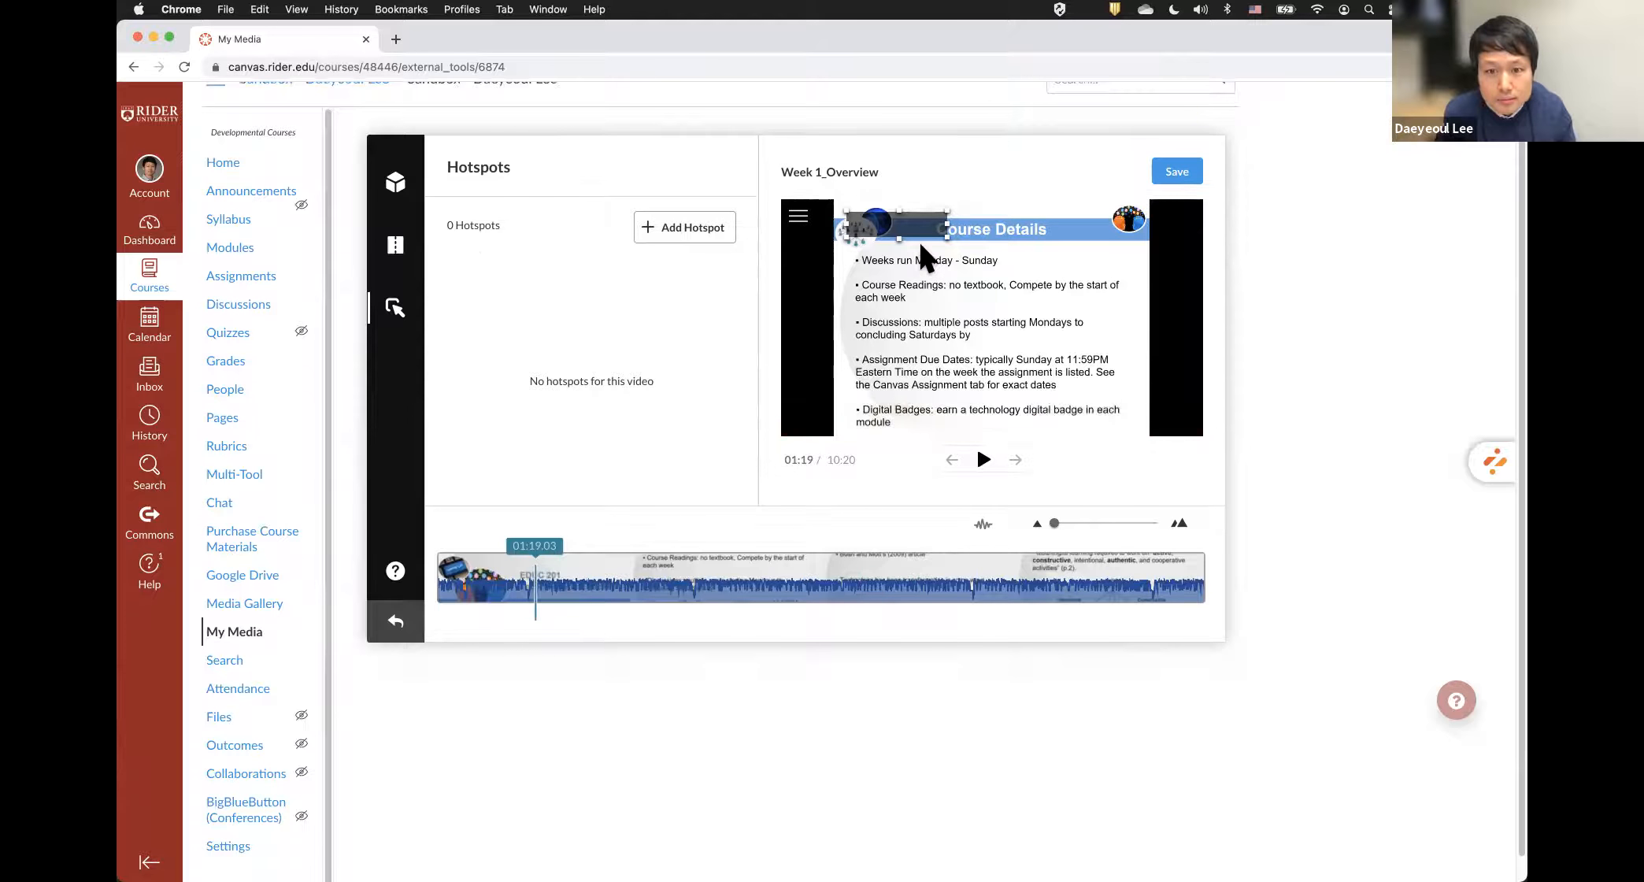
# - Label the hotspot "Review Course Details" and have it go to time 01:19 in this video
pyautogui.click(920, 229)
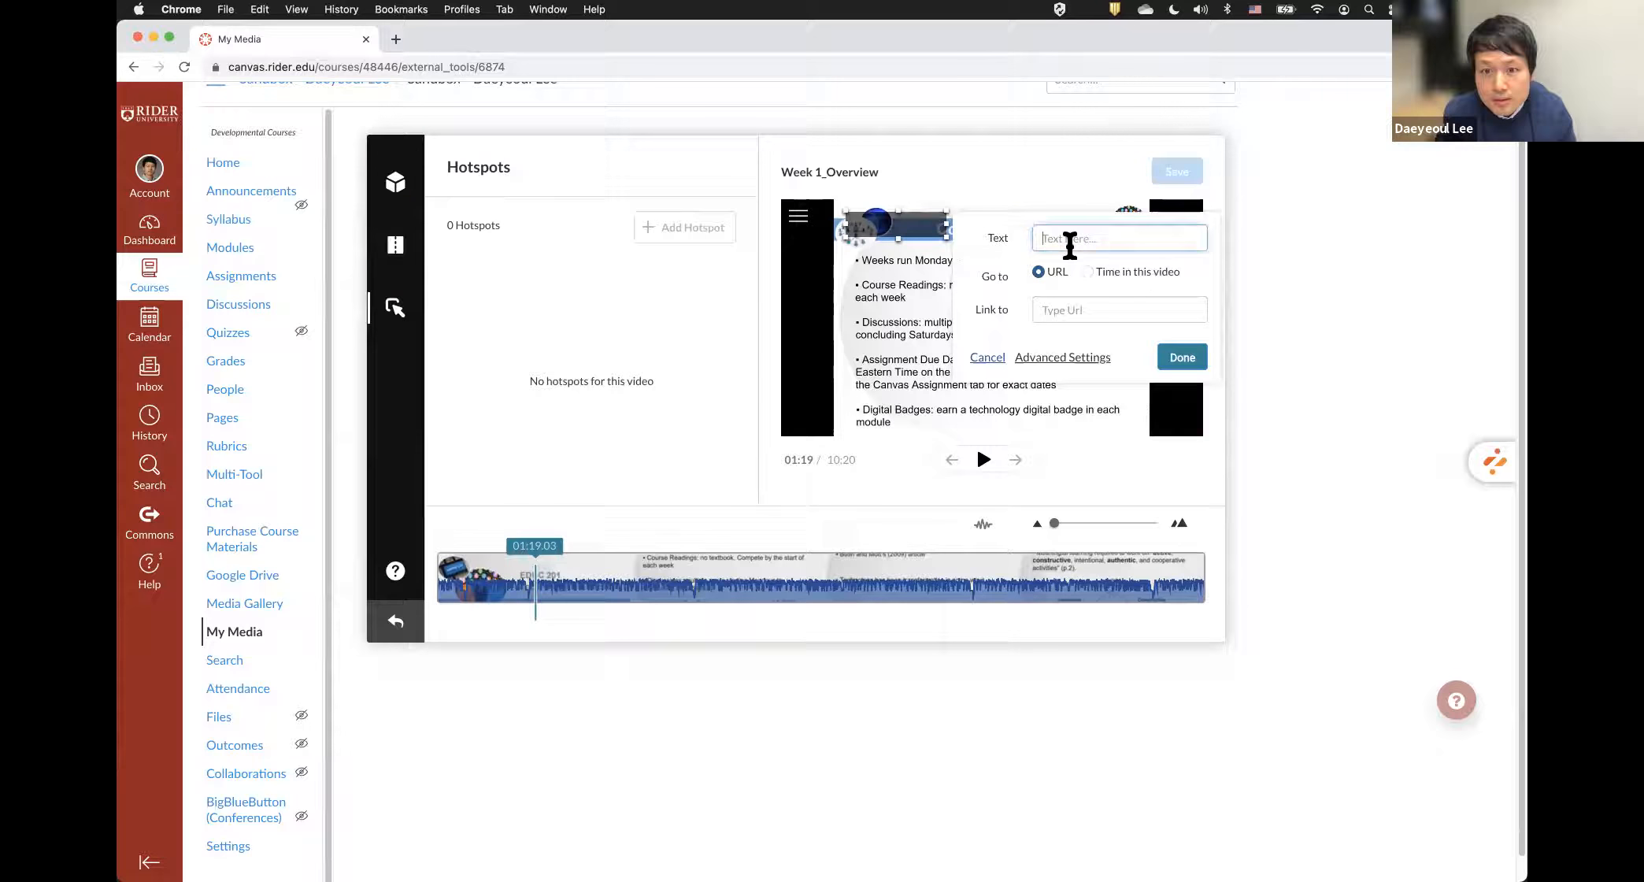
pyautogui.click(1089, 272)
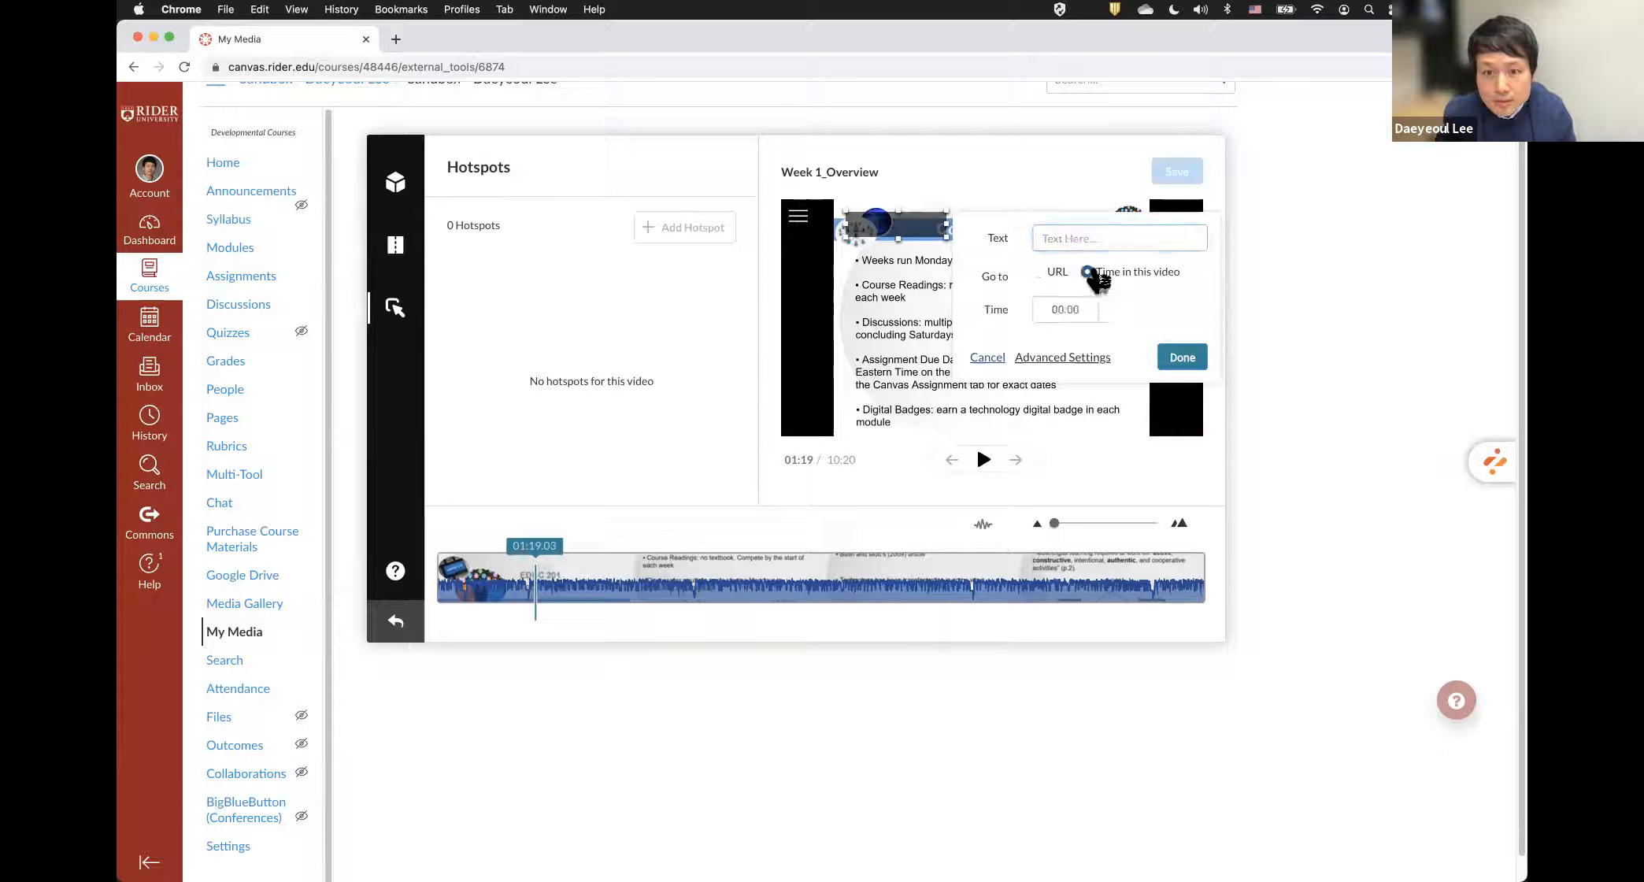
pyautogui.click(1065, 308)
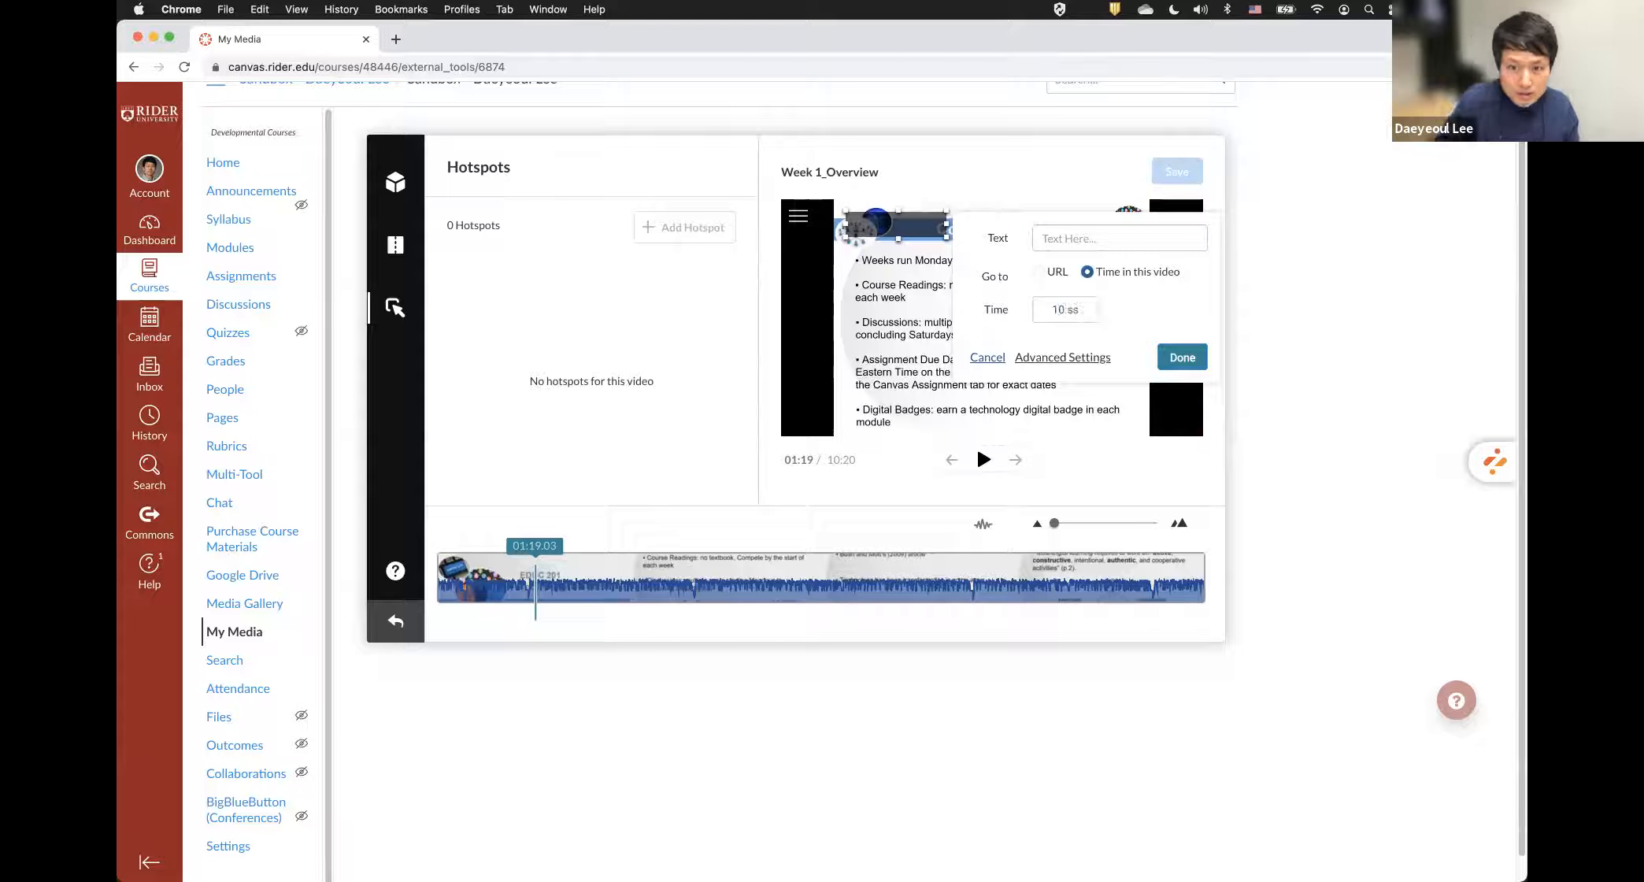
pyautogui.write('01:19')
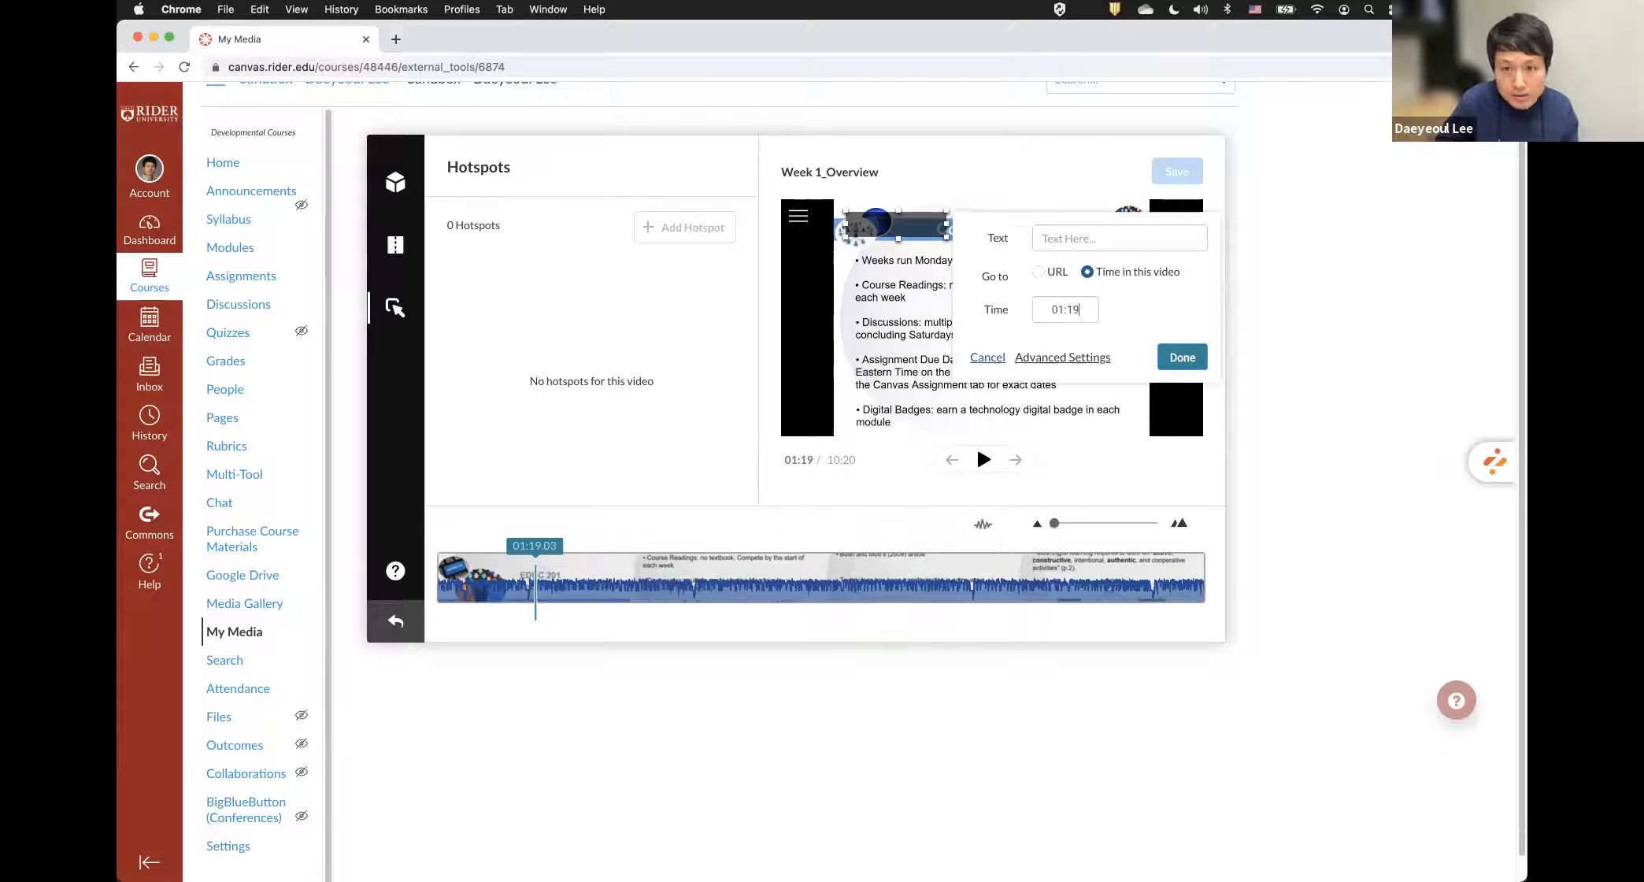
pyautogui.click(1119, 238)
pyautogui.write('review Cours')
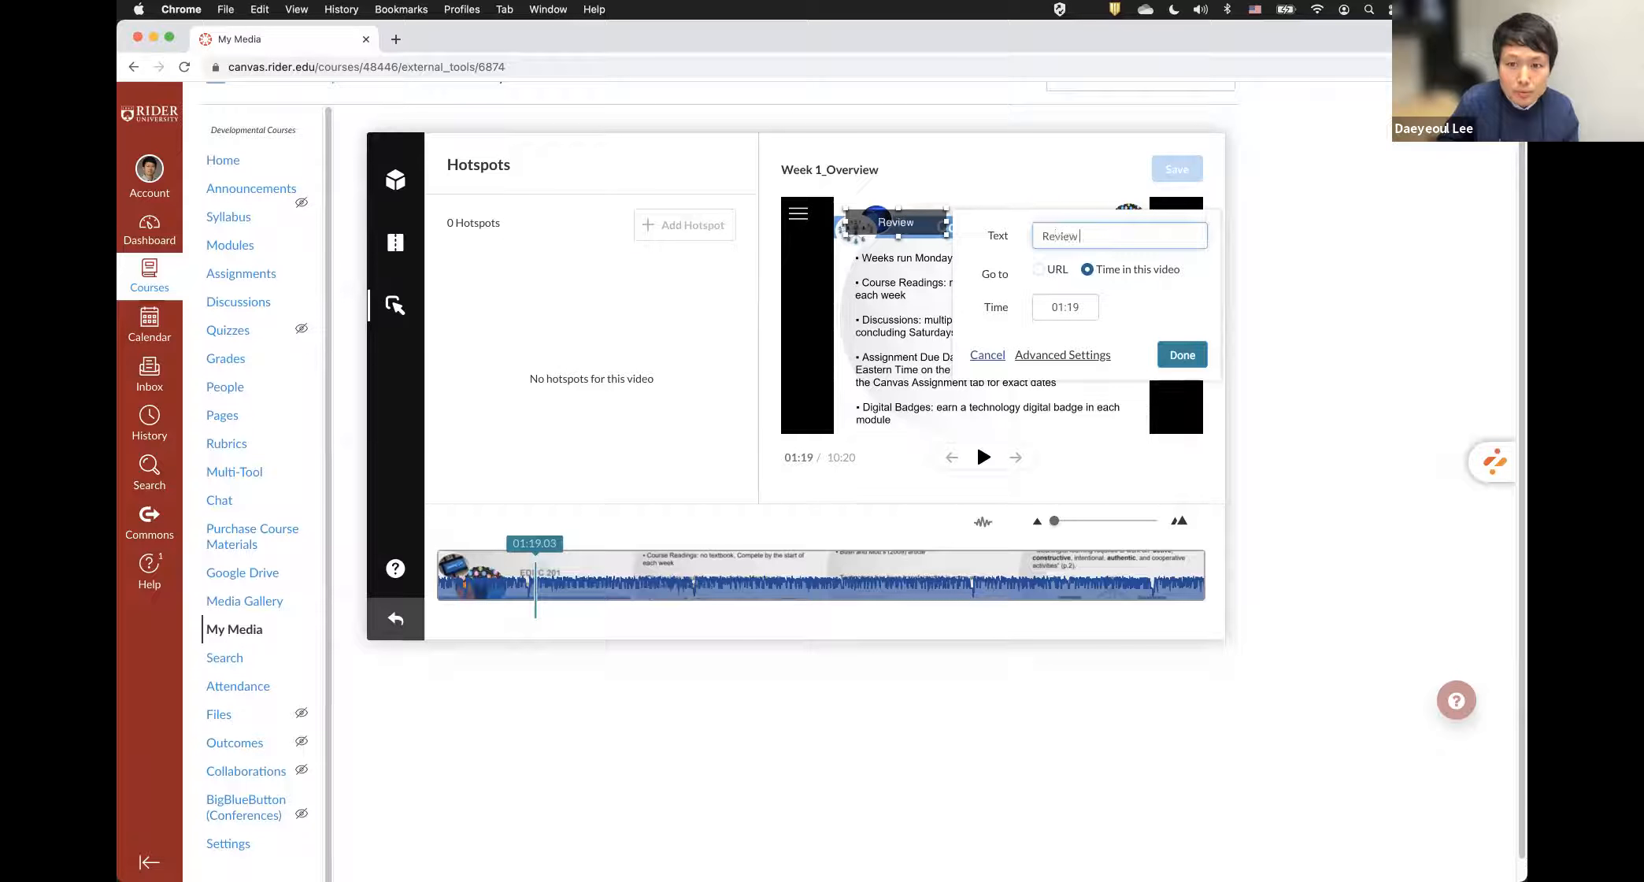
pyautogui.write('e Deta')
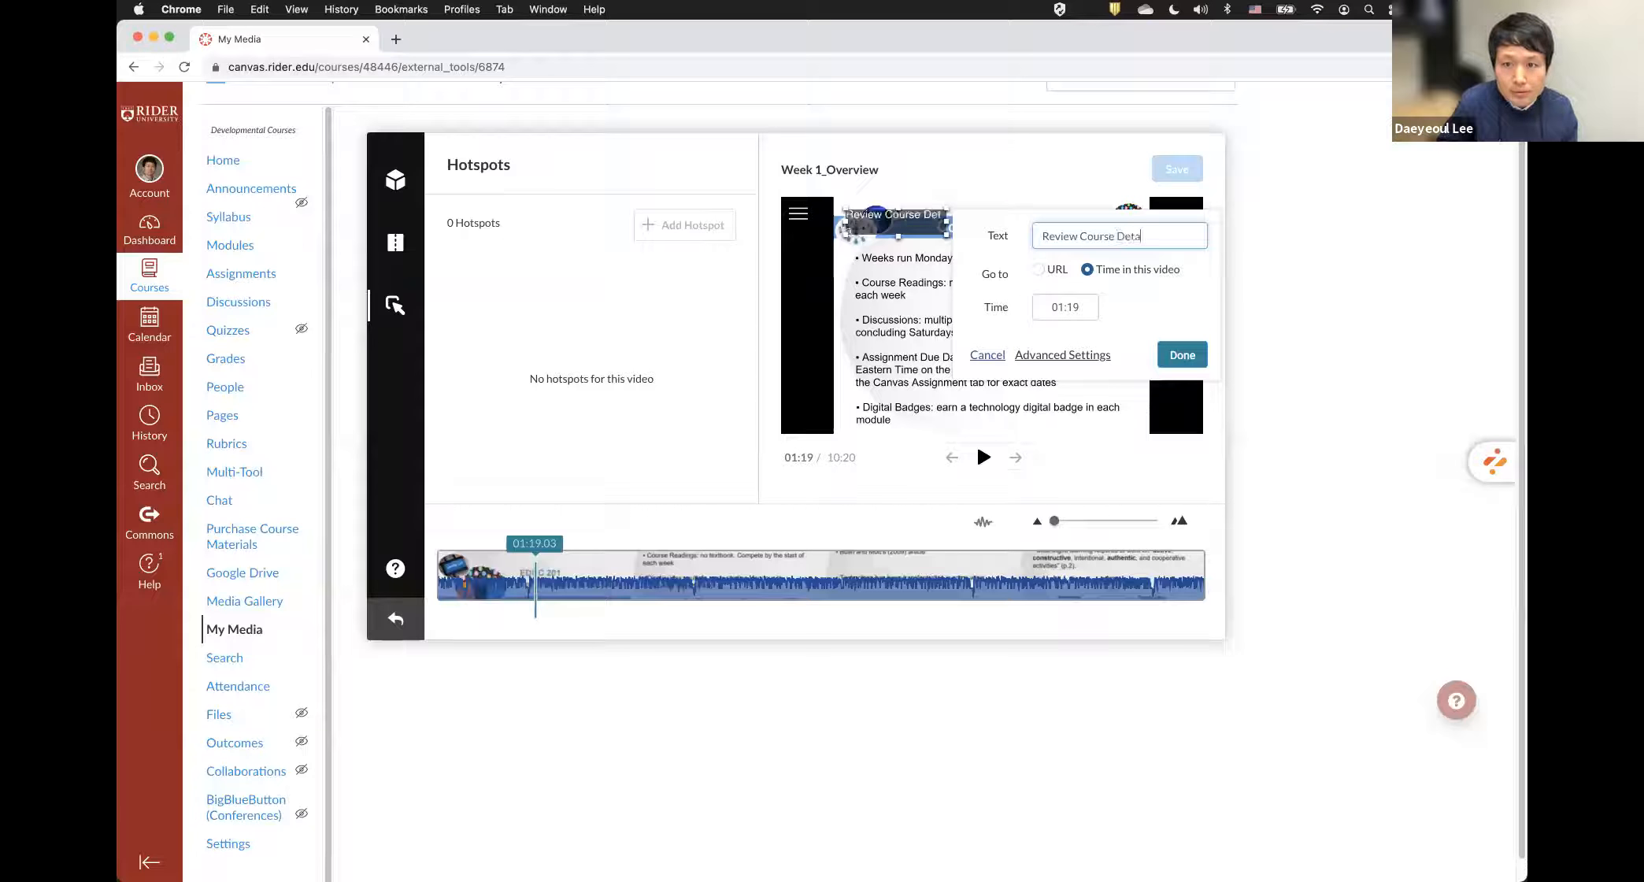
pyautogui.write('ils')
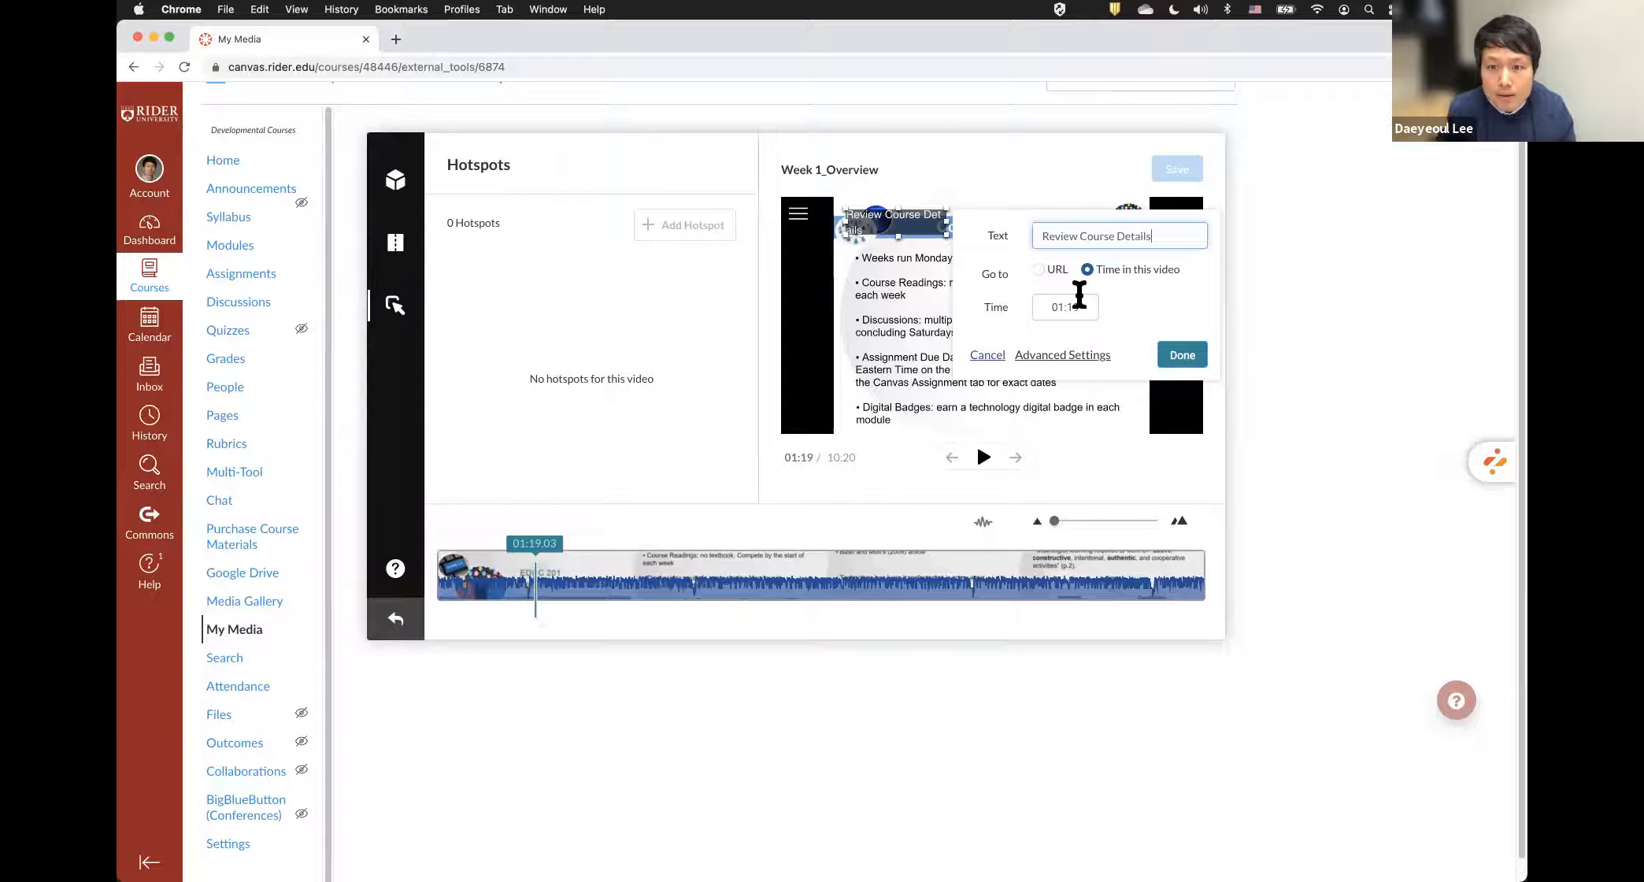
# - In the hotspot's advanced settings, set text size 19 and roundness 36, and enlarge the hotspot to about 230 by 72
pyautogui.click(1069, 364)
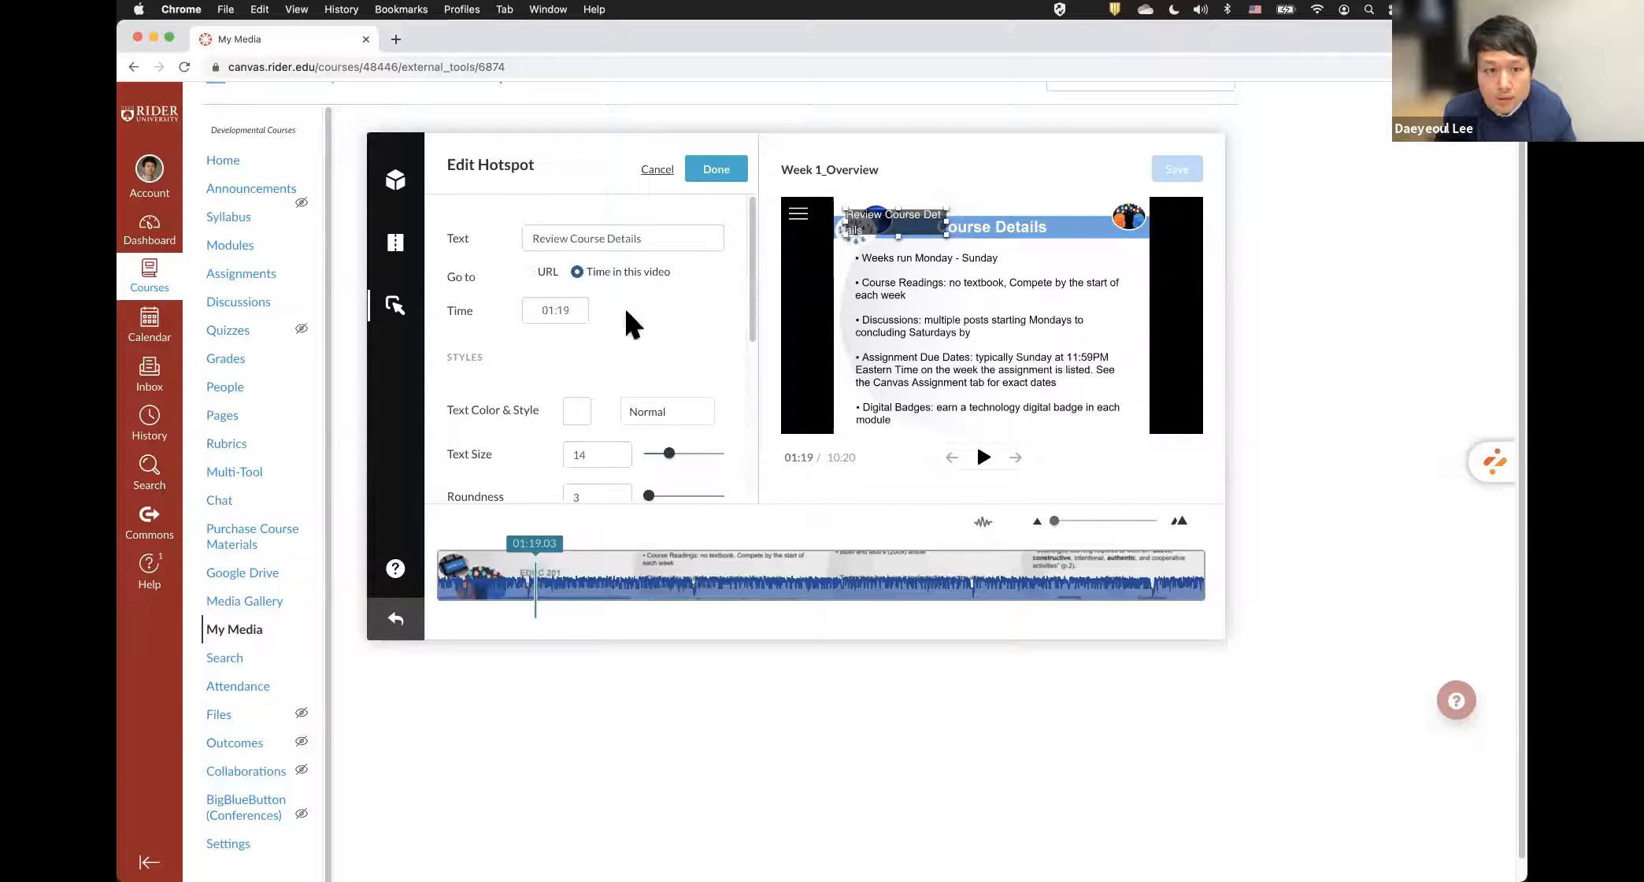
pyautogui.scroll(-2, 630, 323)
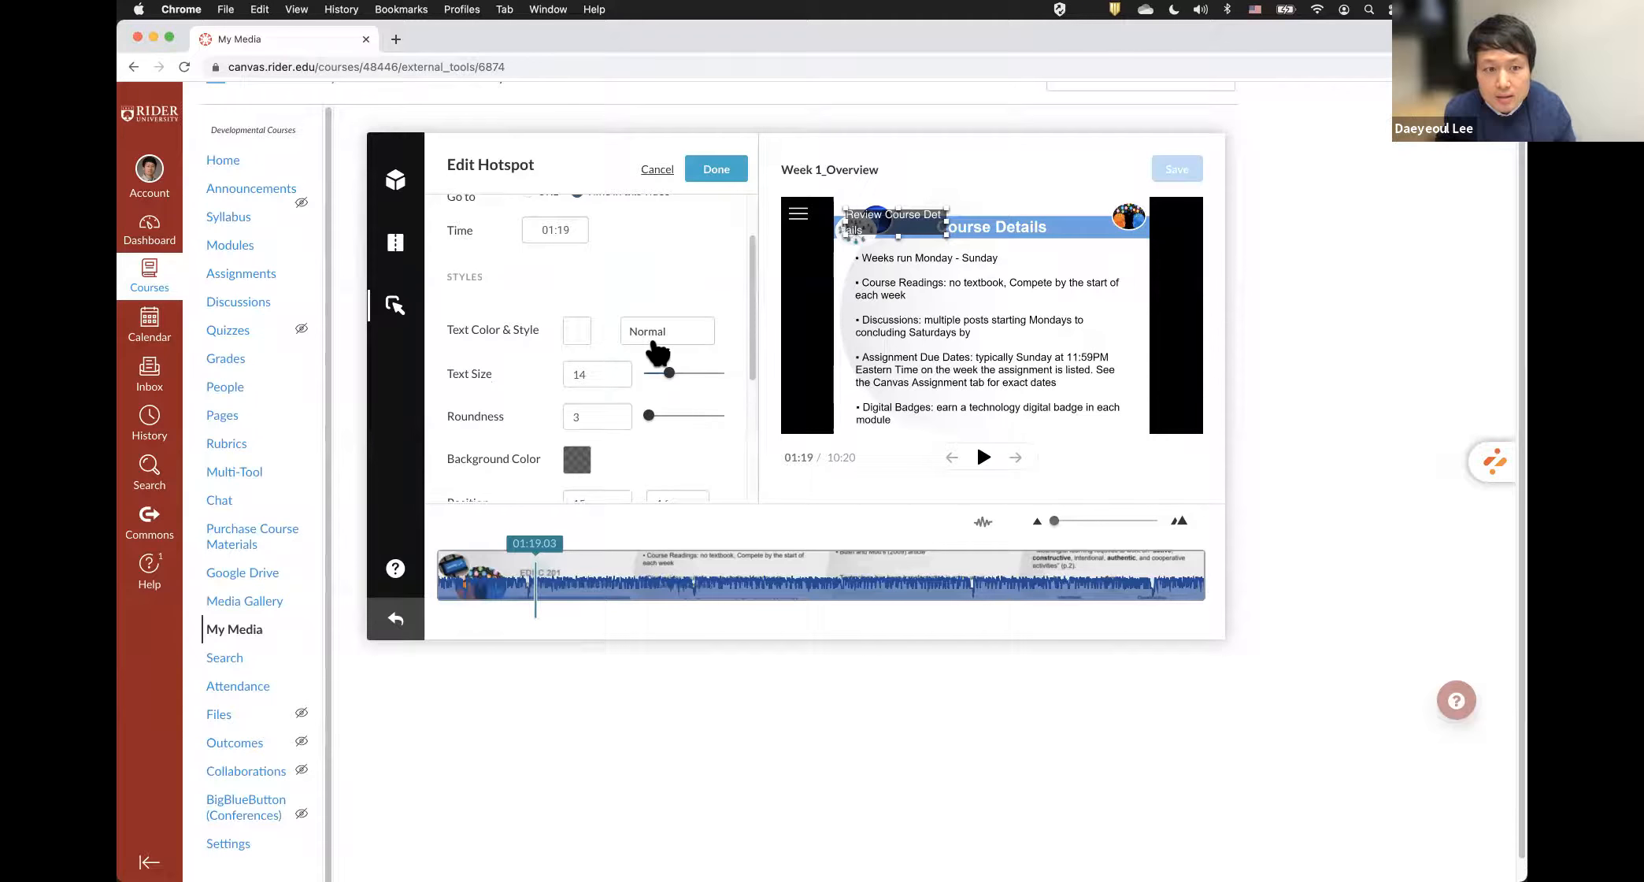
pyautogui.scroll(-1, 630, 361)
pyautogui.click(617, 364)
pyautogui.click(618, 357)
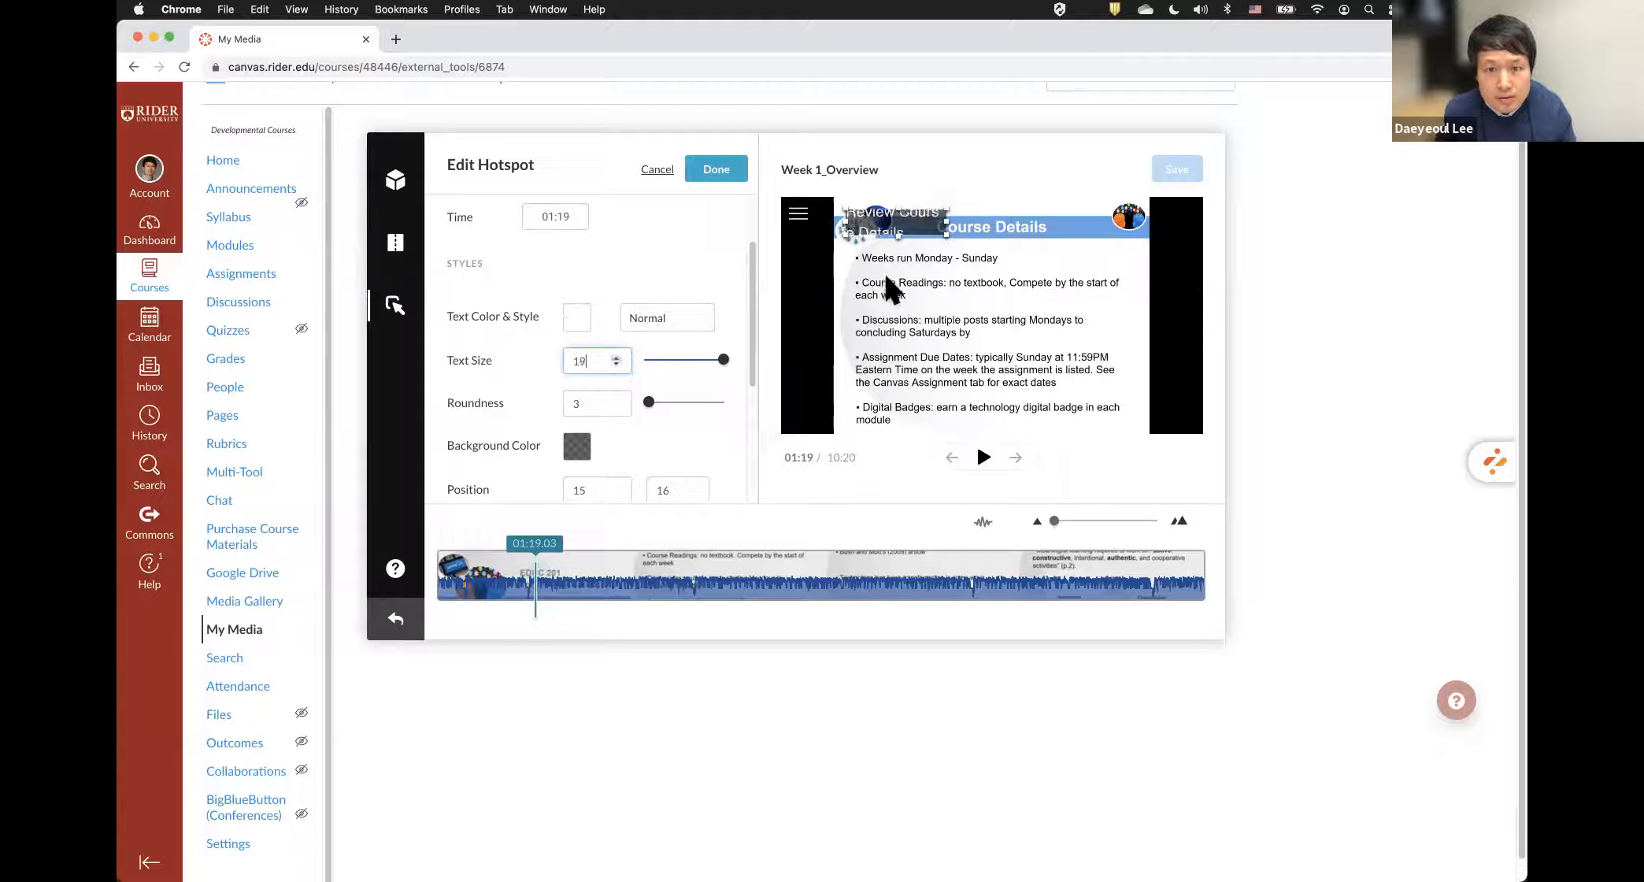
pyautogui.moveTo(955, 241); pyautogui.dragTo(1028, 267)
pyautogui.moveTo(651, 402); pyautogui.dragTo(726, 401)
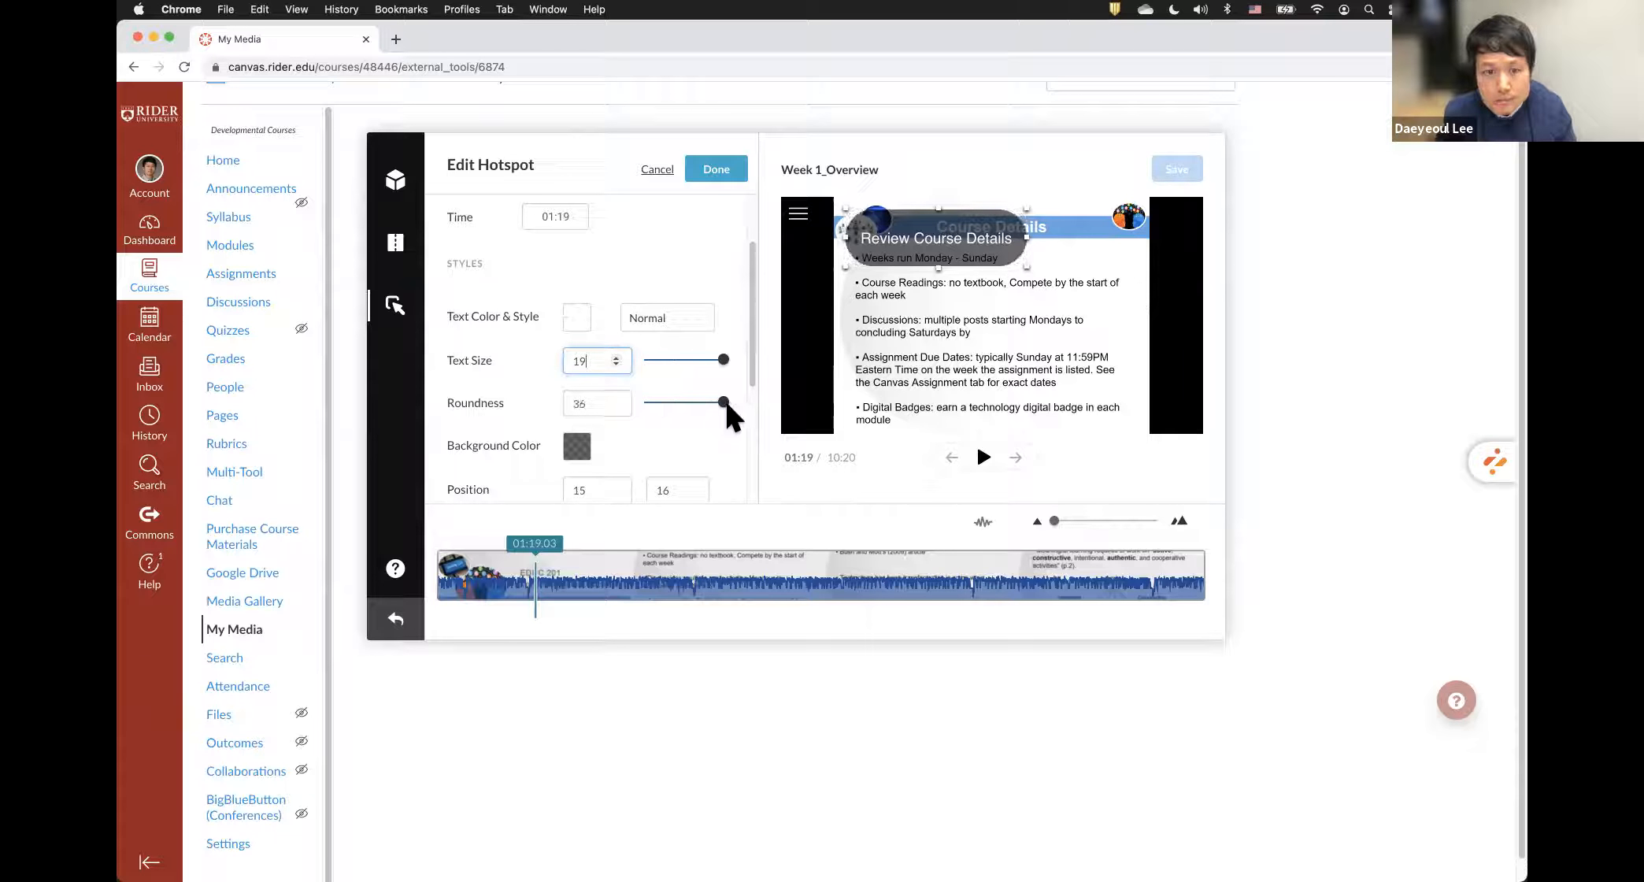
# - Set the hotspot's background to translucent pink, rgba(246, 158, 158, 0.6), and apply the advanced settings
pyautogui.scroll(-1, 650, 407)
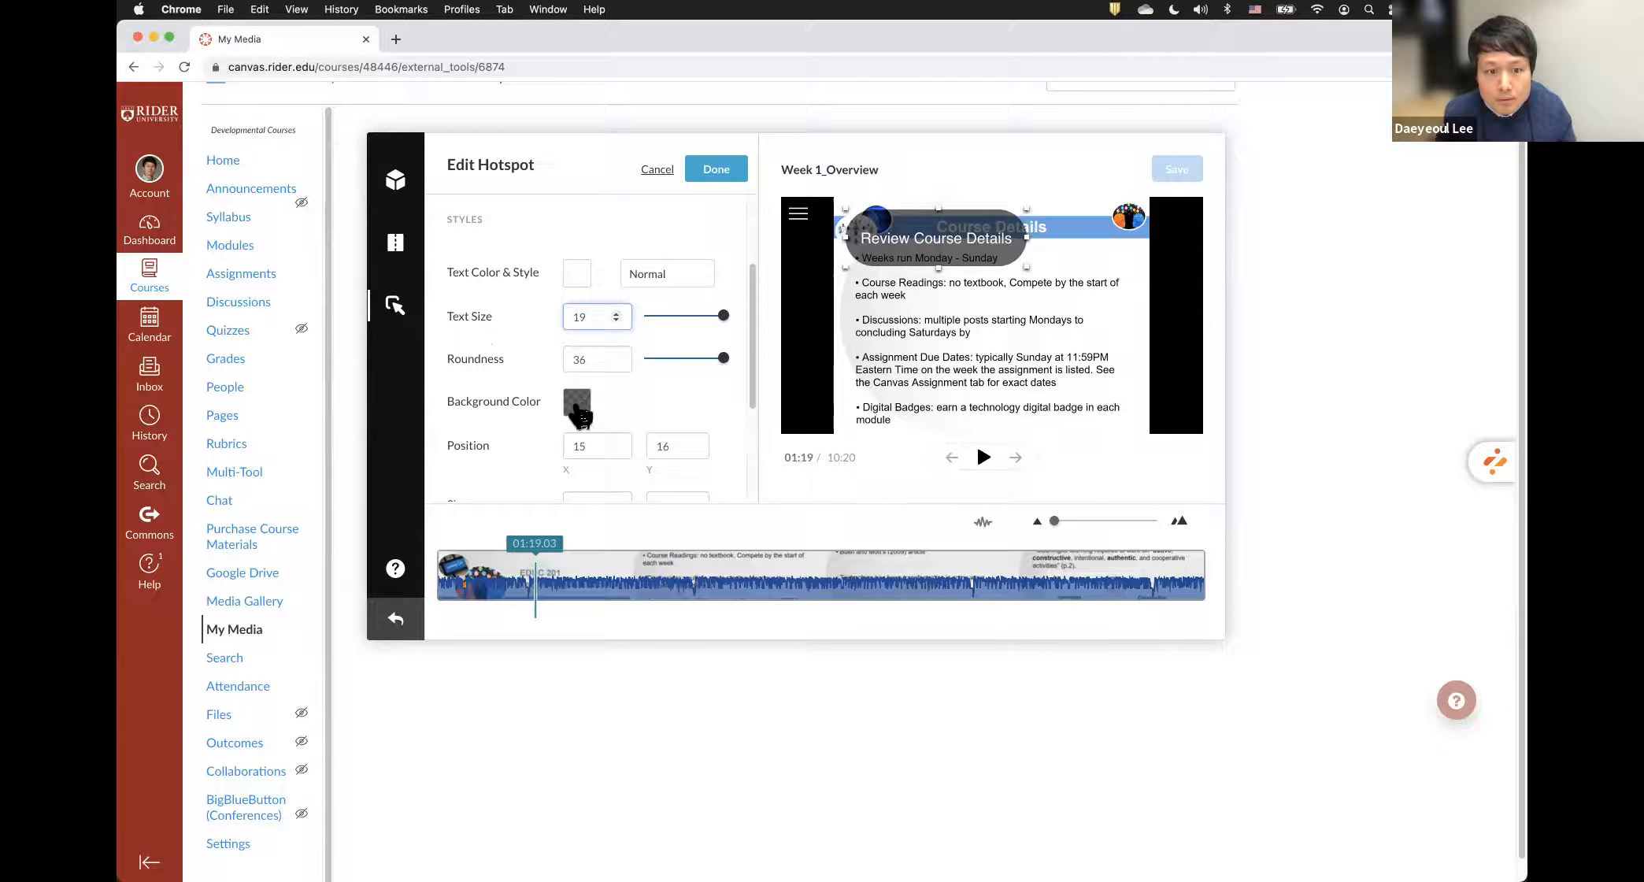
pyautogui.click(577, 403)
pyautogui.moveTo(639, 436)
pyautogui.mouseDown()
pyautogui.moveTo(641, 453)
pyautogui.moveTo(618, 453)
pyautogui.moveTo(679, 449)
pyautogui.moveTo(610, 440)
pyautogui.mouseUp()
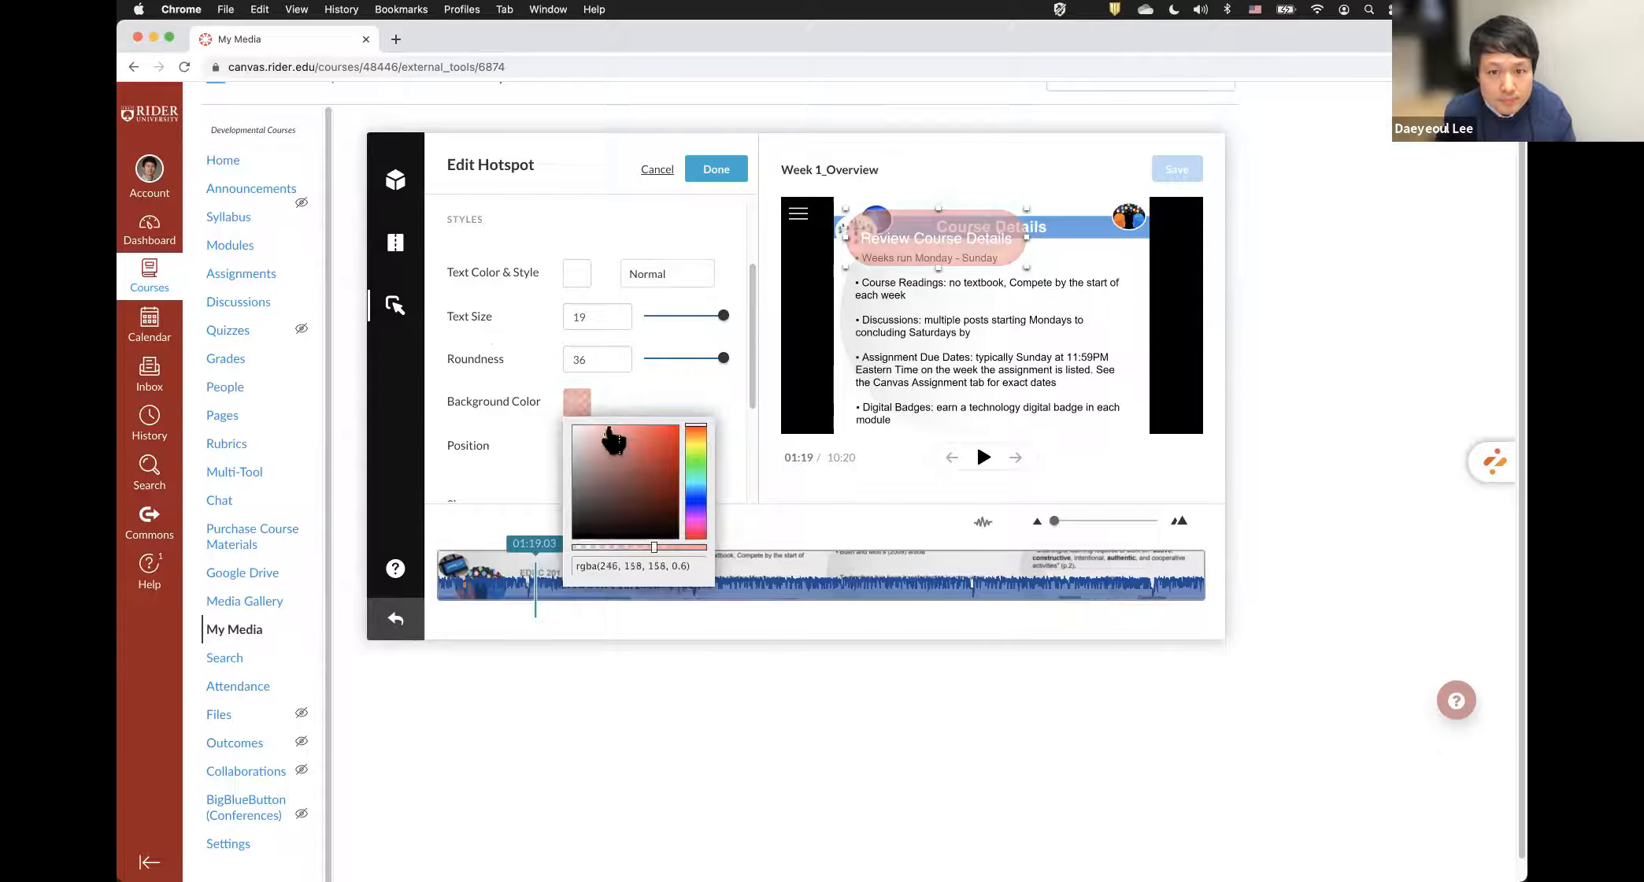
pyautogui.click(654, 371)
pyautogui.scroll(-1, 653, 371)
pyautogui.scroll(-2, 653, 371)
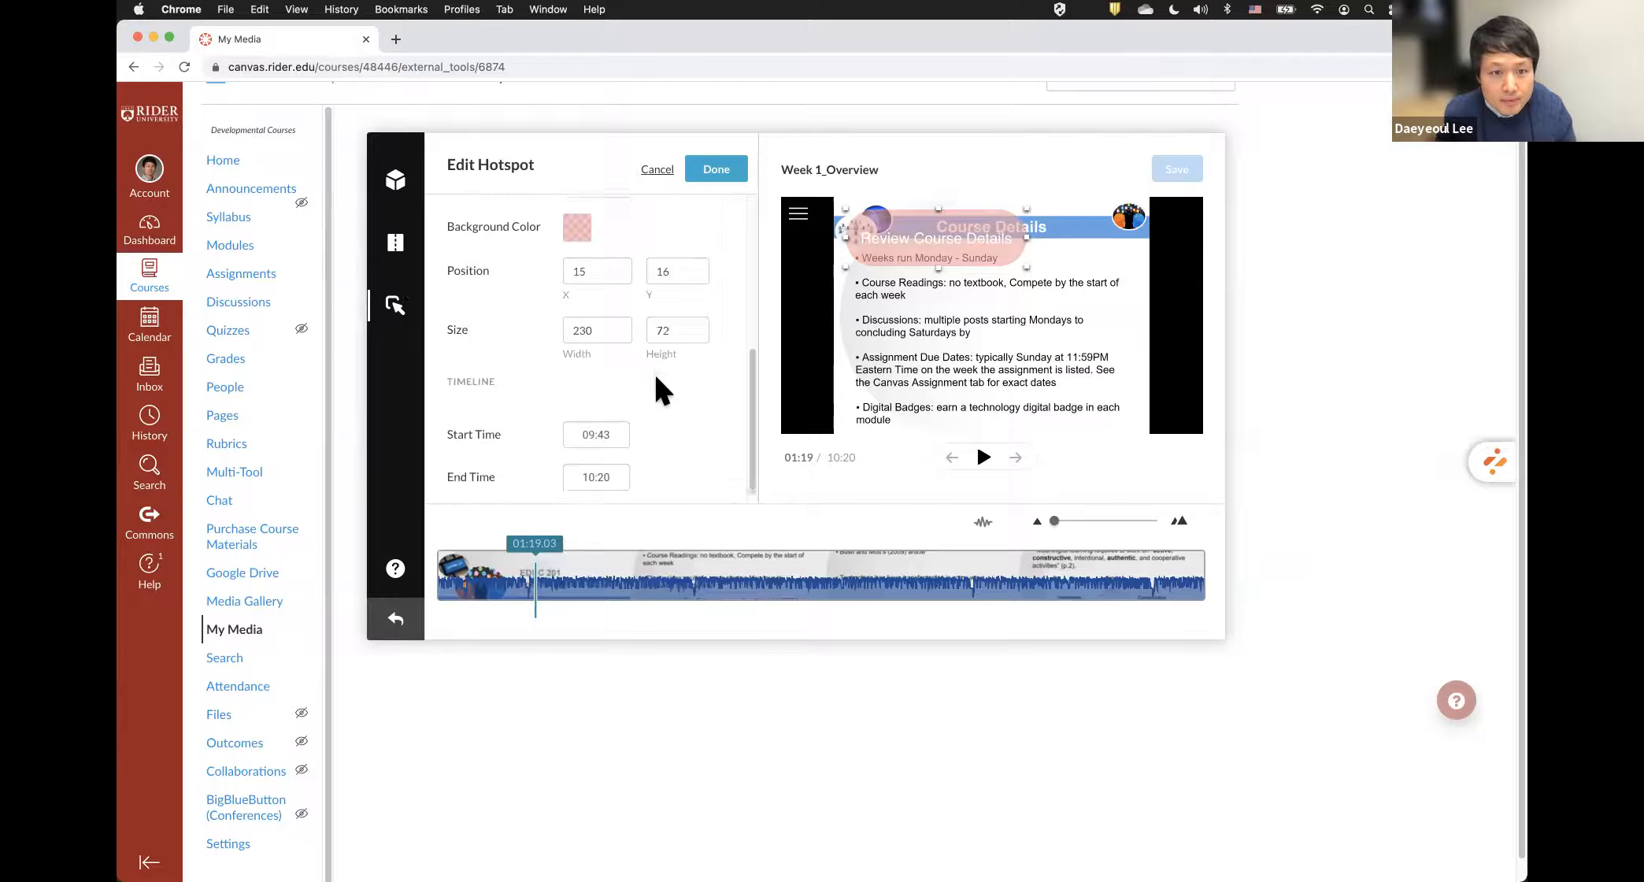
pyautogui.scroll(4, 653, 373)
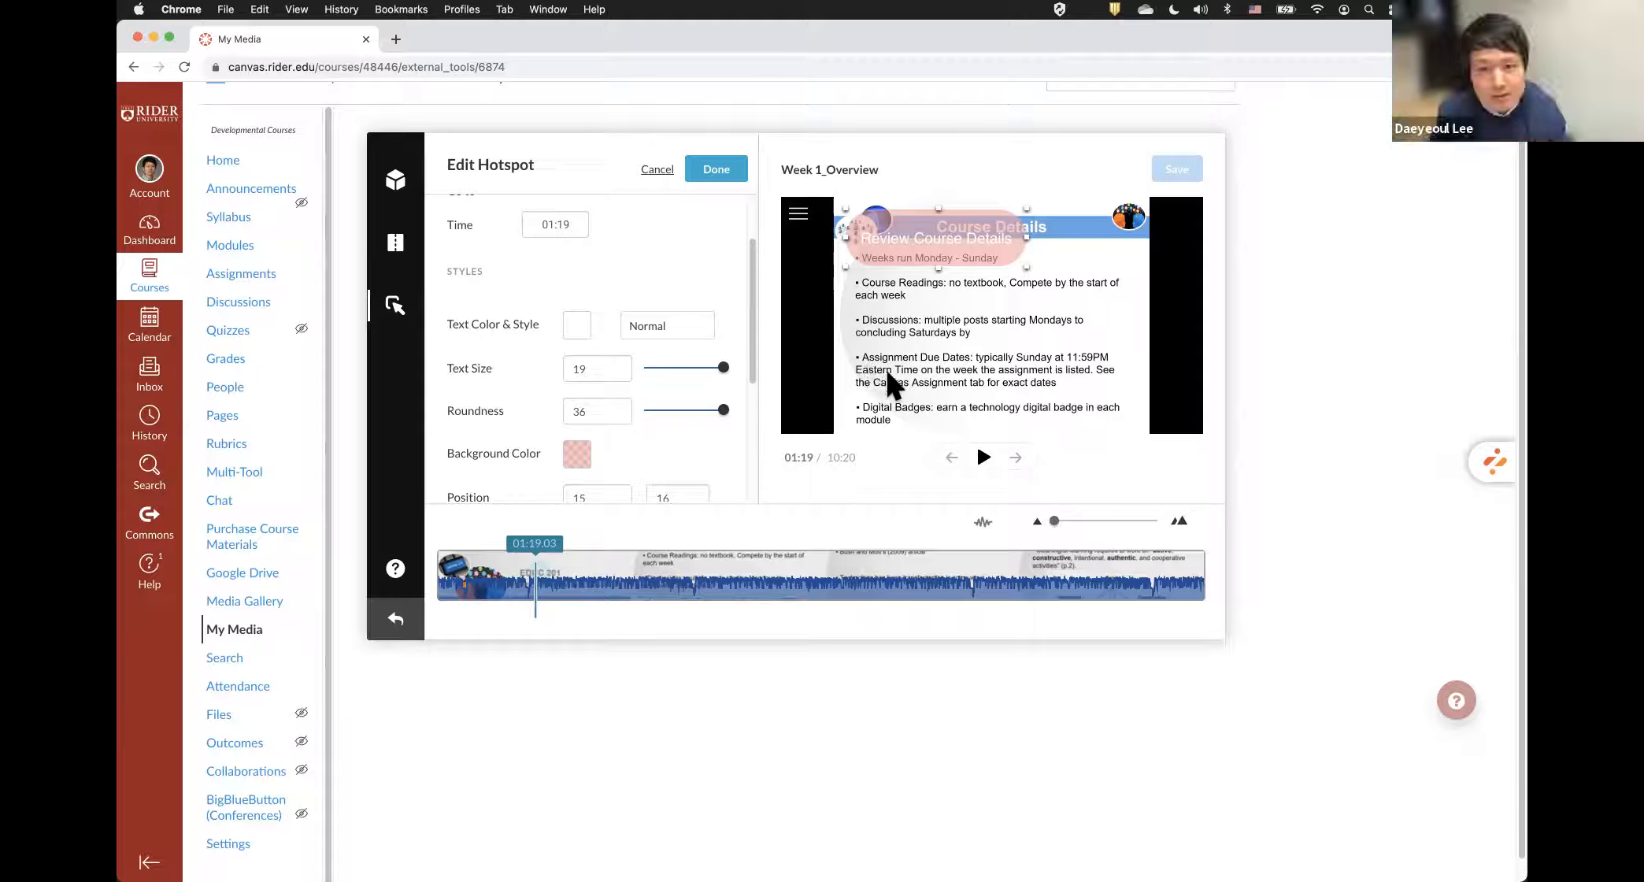
pyautogui.scroll(-3, 686, 393)
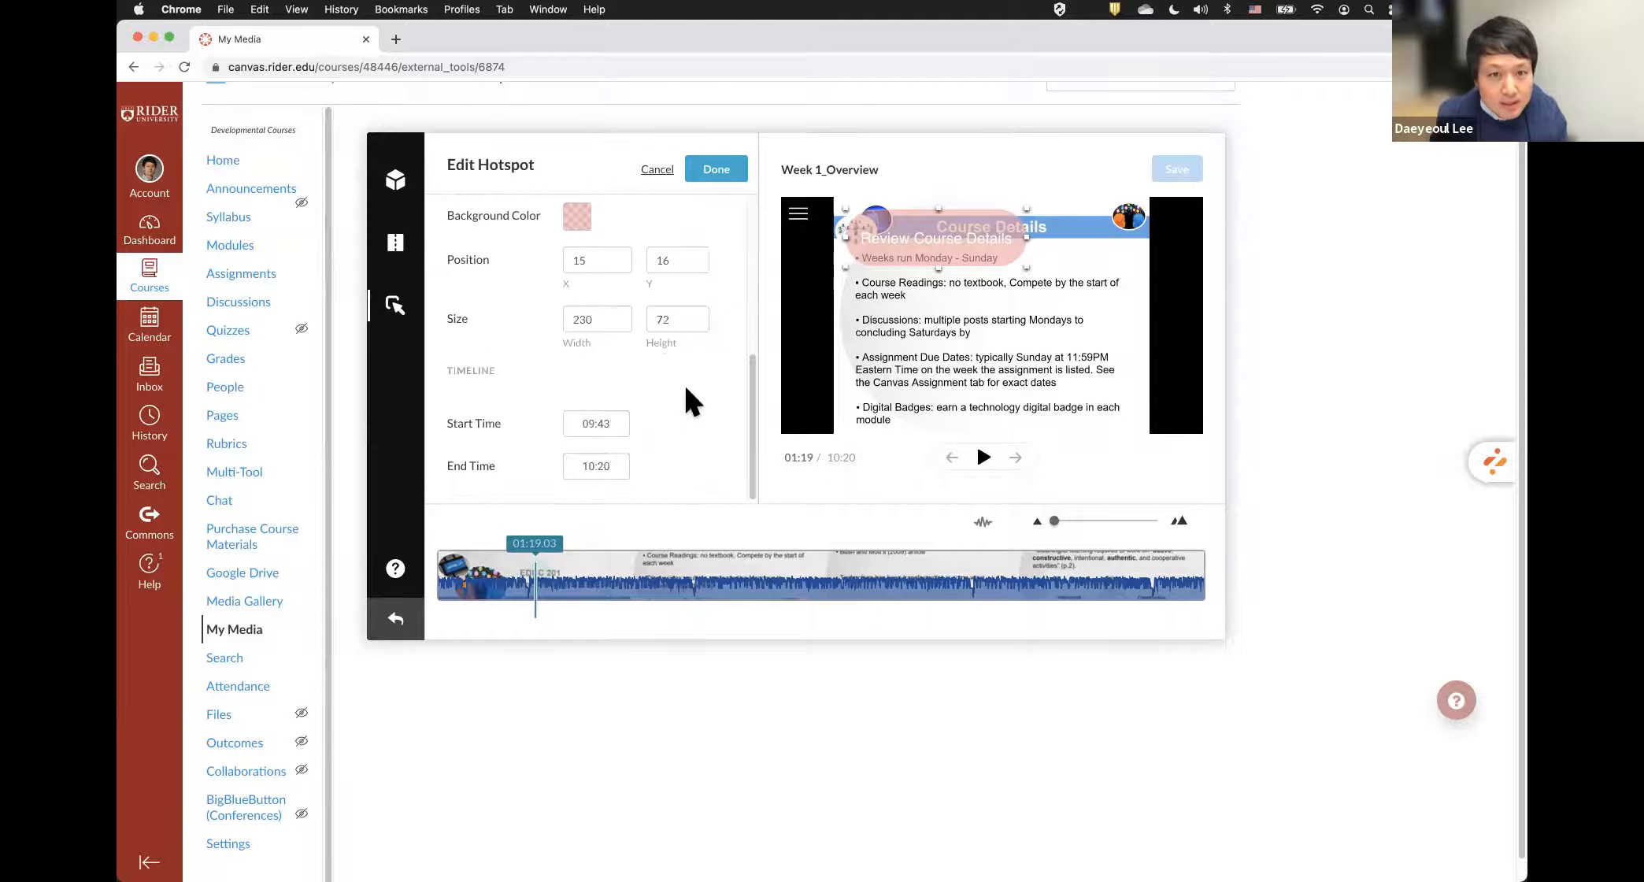
pyautogui.scroll(5, 683, 381)
pyautogui.click(716, 208)
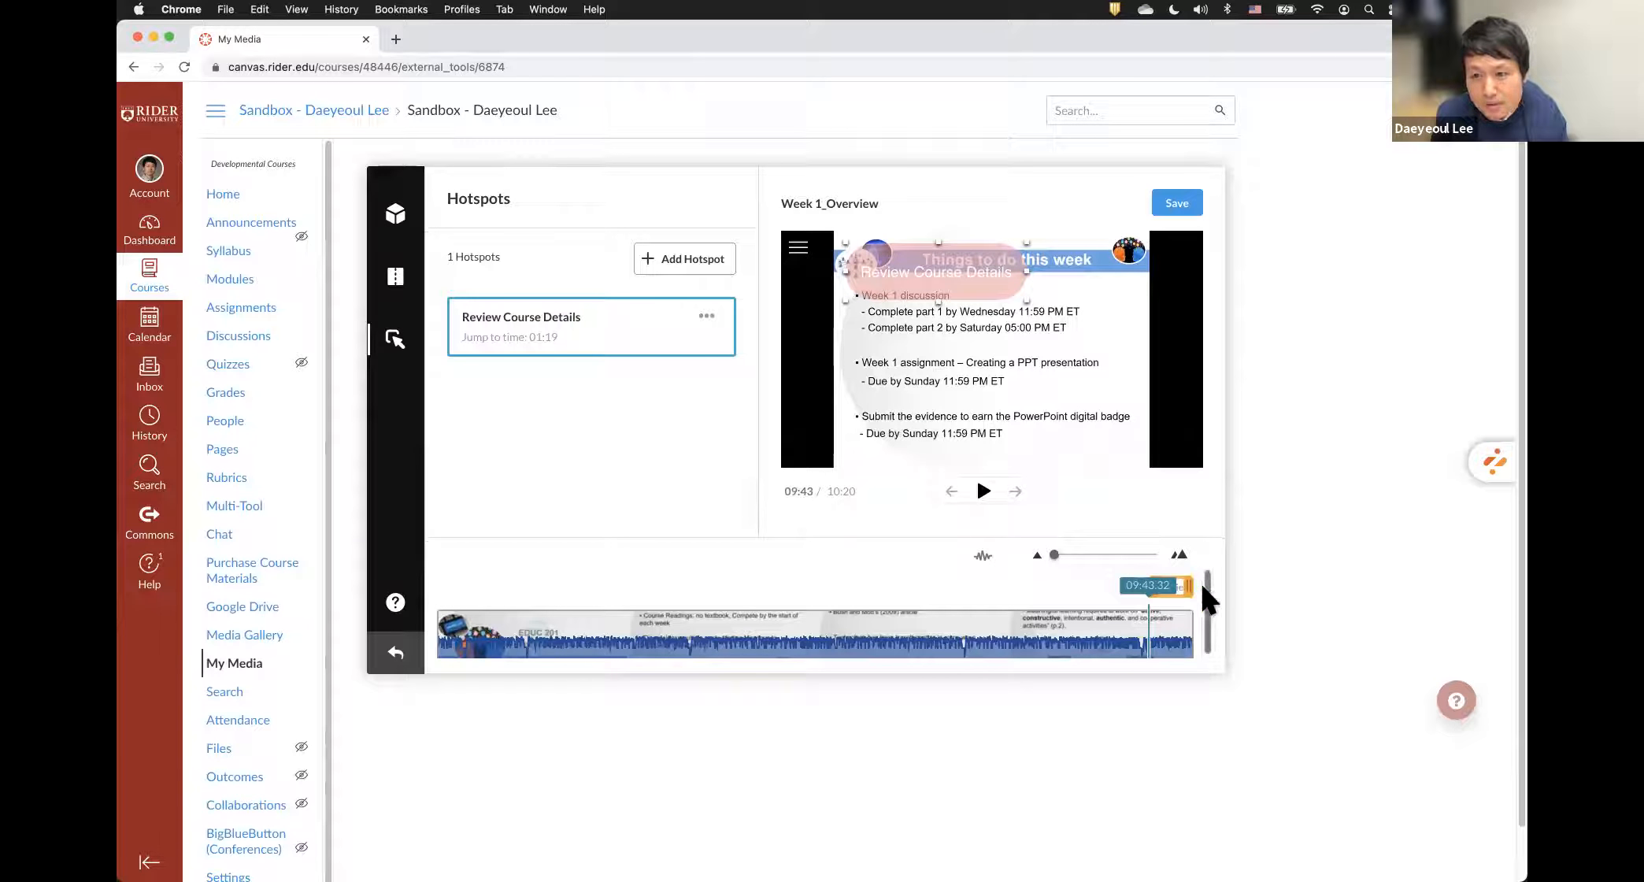
# - Move the Review Course Details hotspot on the timeline to start at about 08:12.90 and save the hotspots
pyautogui.moveTo(1191, 586); pyautogui.dragTo(1107, 582)
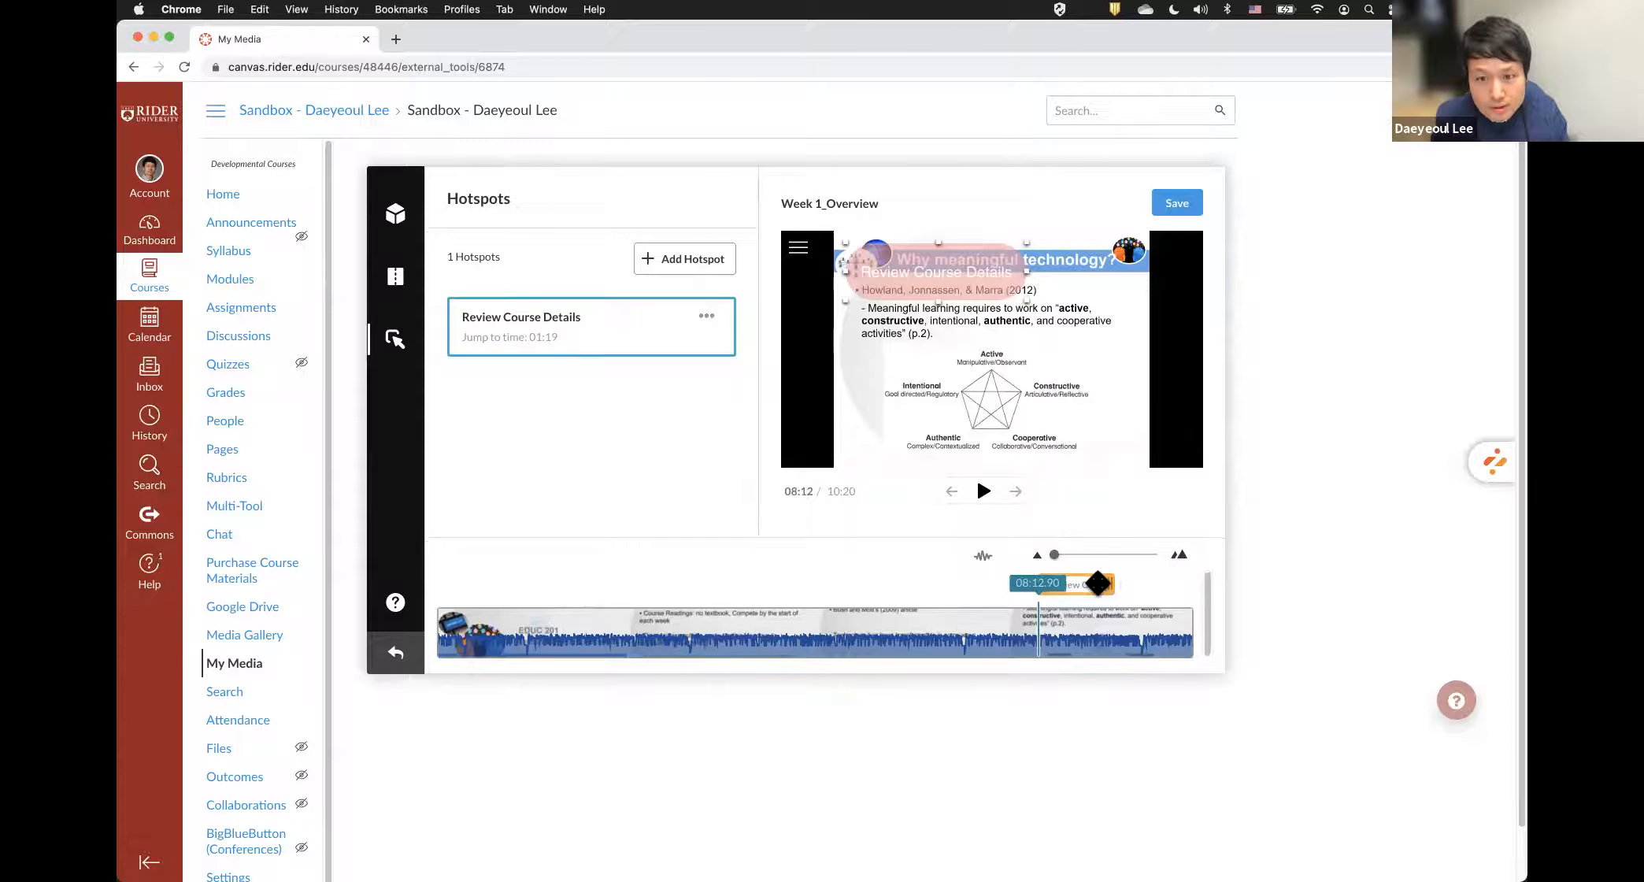
pyautogui.scroll(-2, 1101, 591)
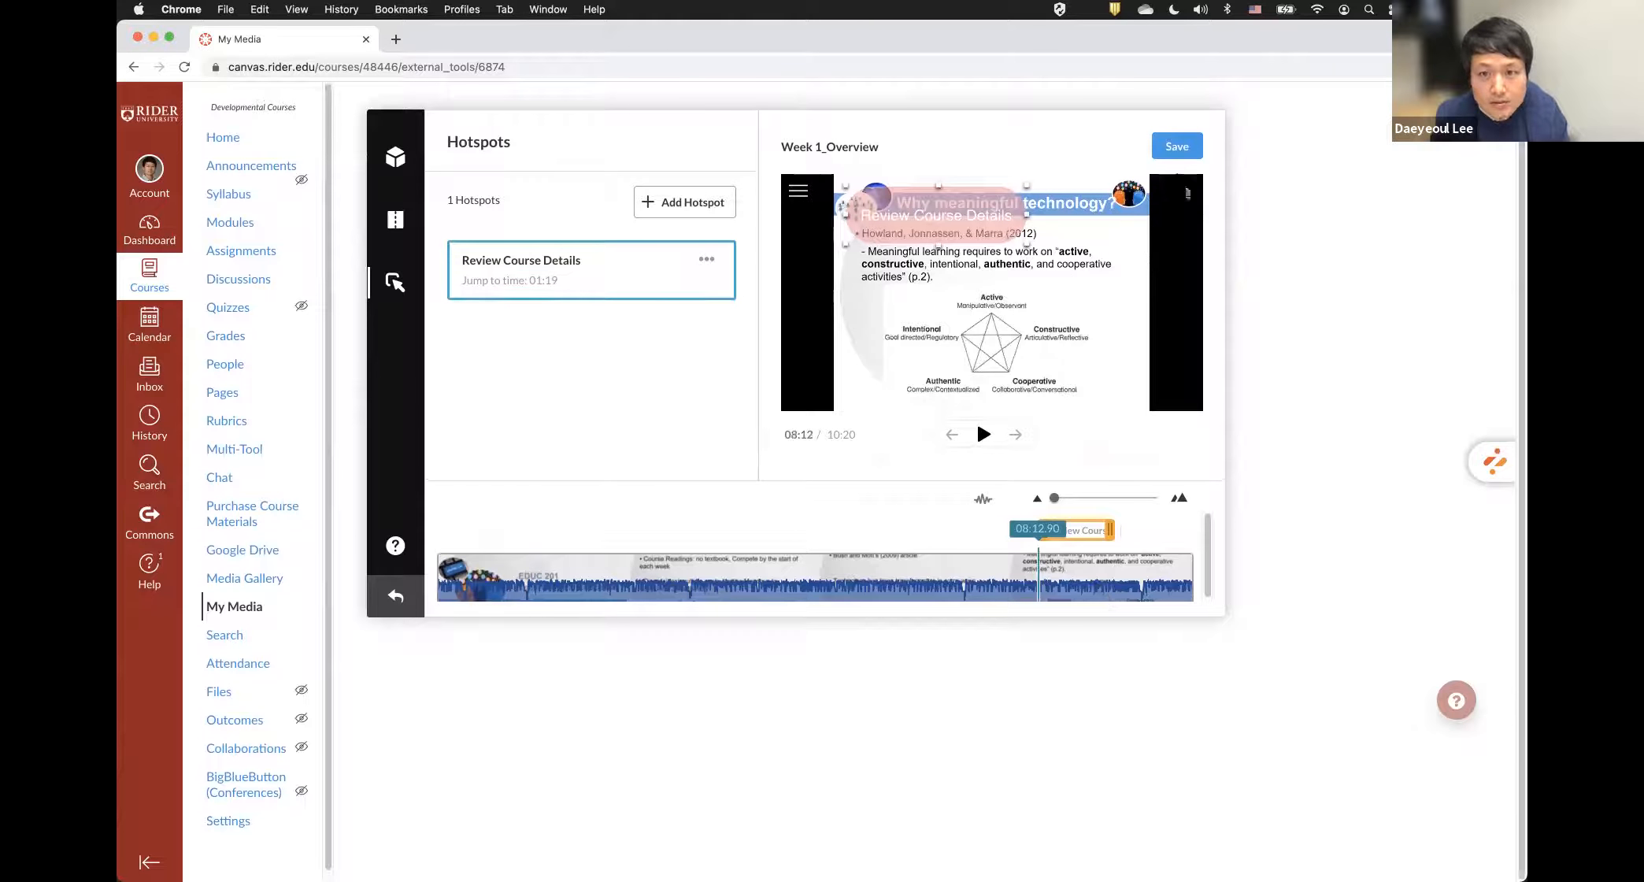
pyautogui.click(1176, 147)
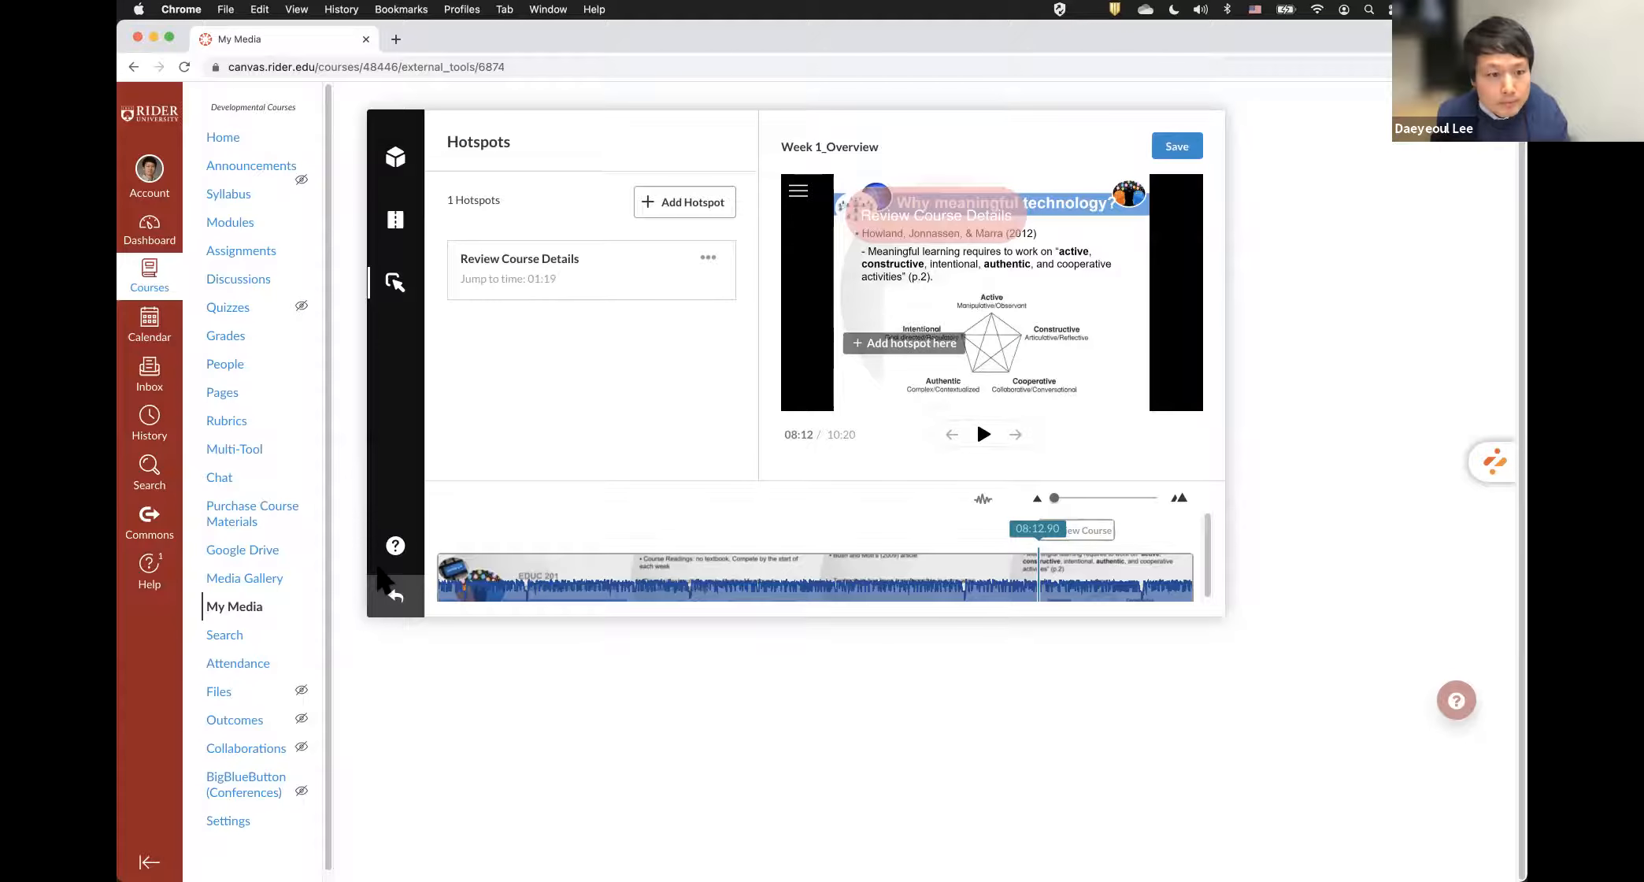
# - Open Week 1_Overview from My Media and play it from just before the hotspot's start, at about 08:12
pyautogui.click(234, 615)
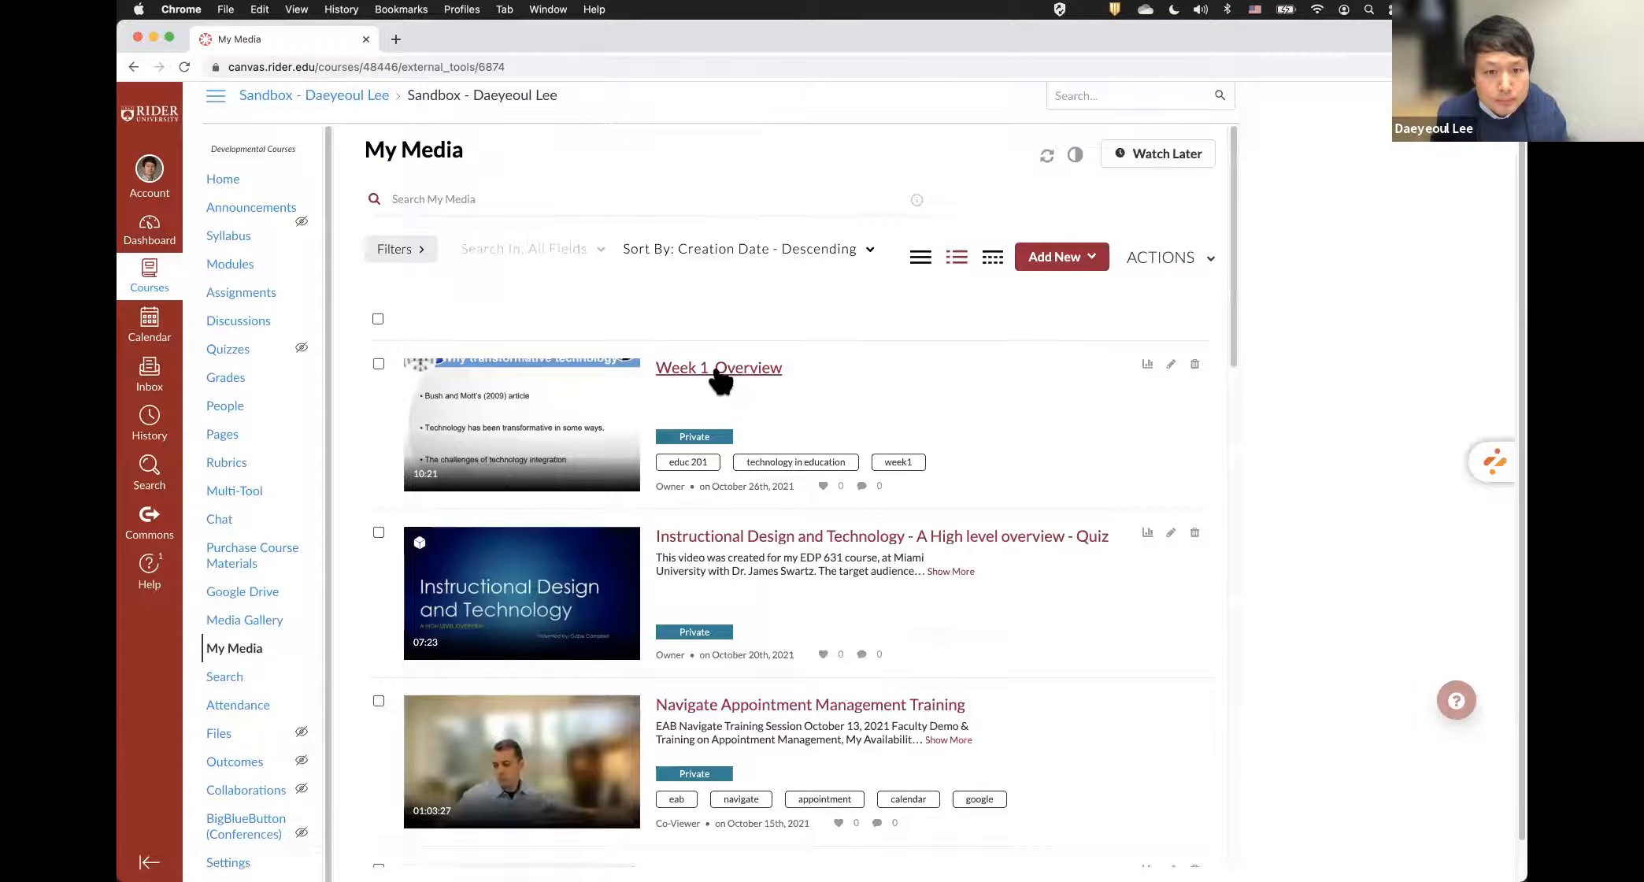
pyautogui.click(717, 369)
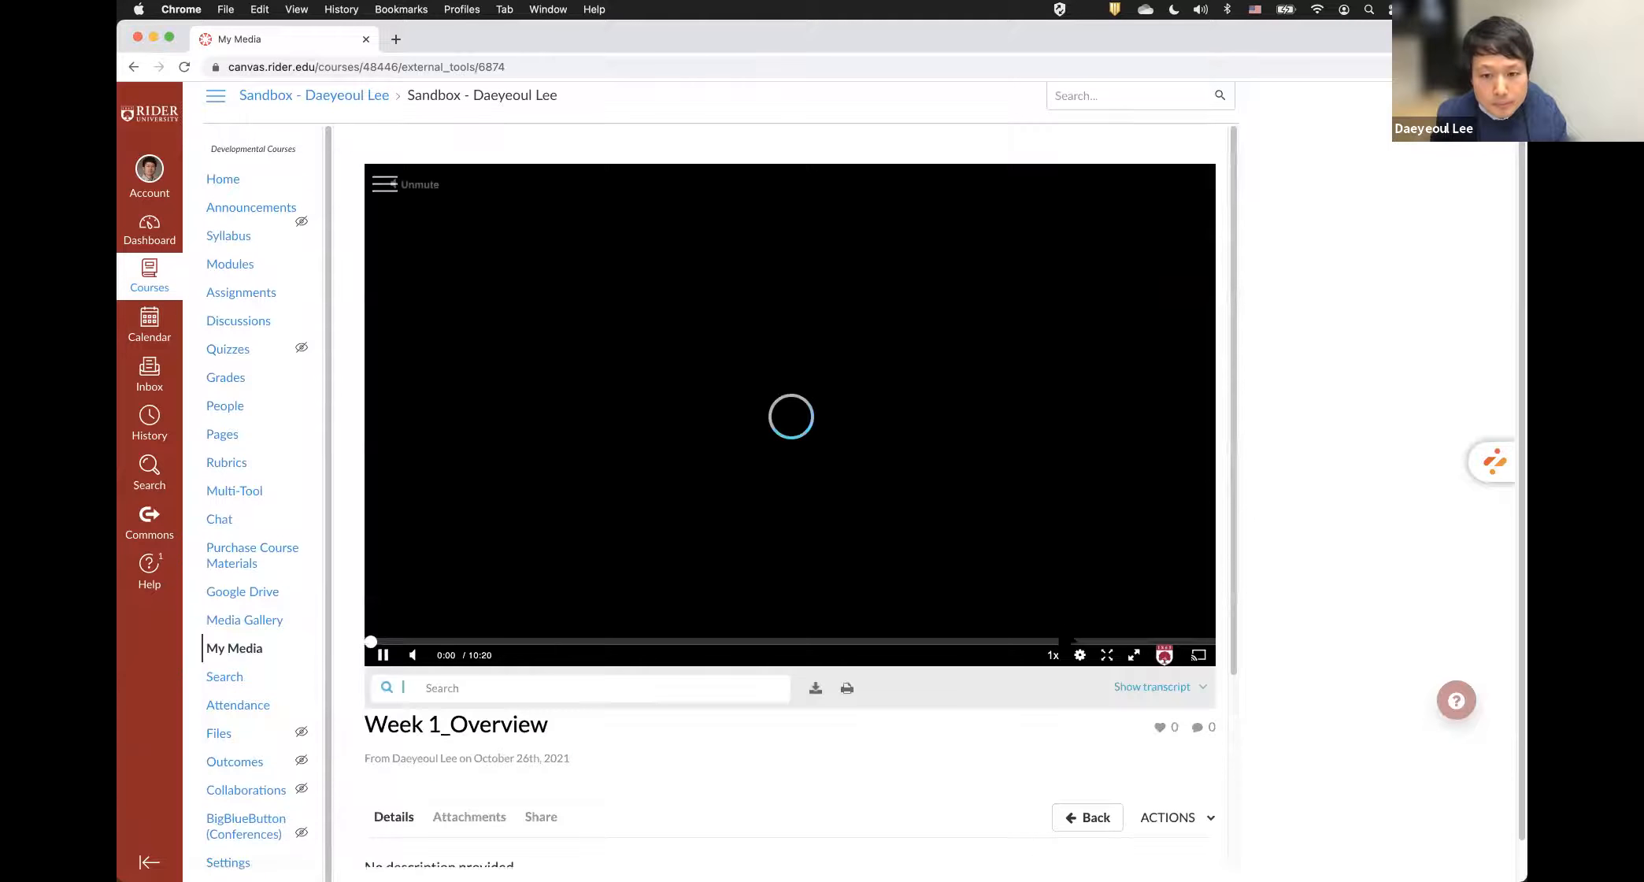
pyautogui.click(1097, 645)
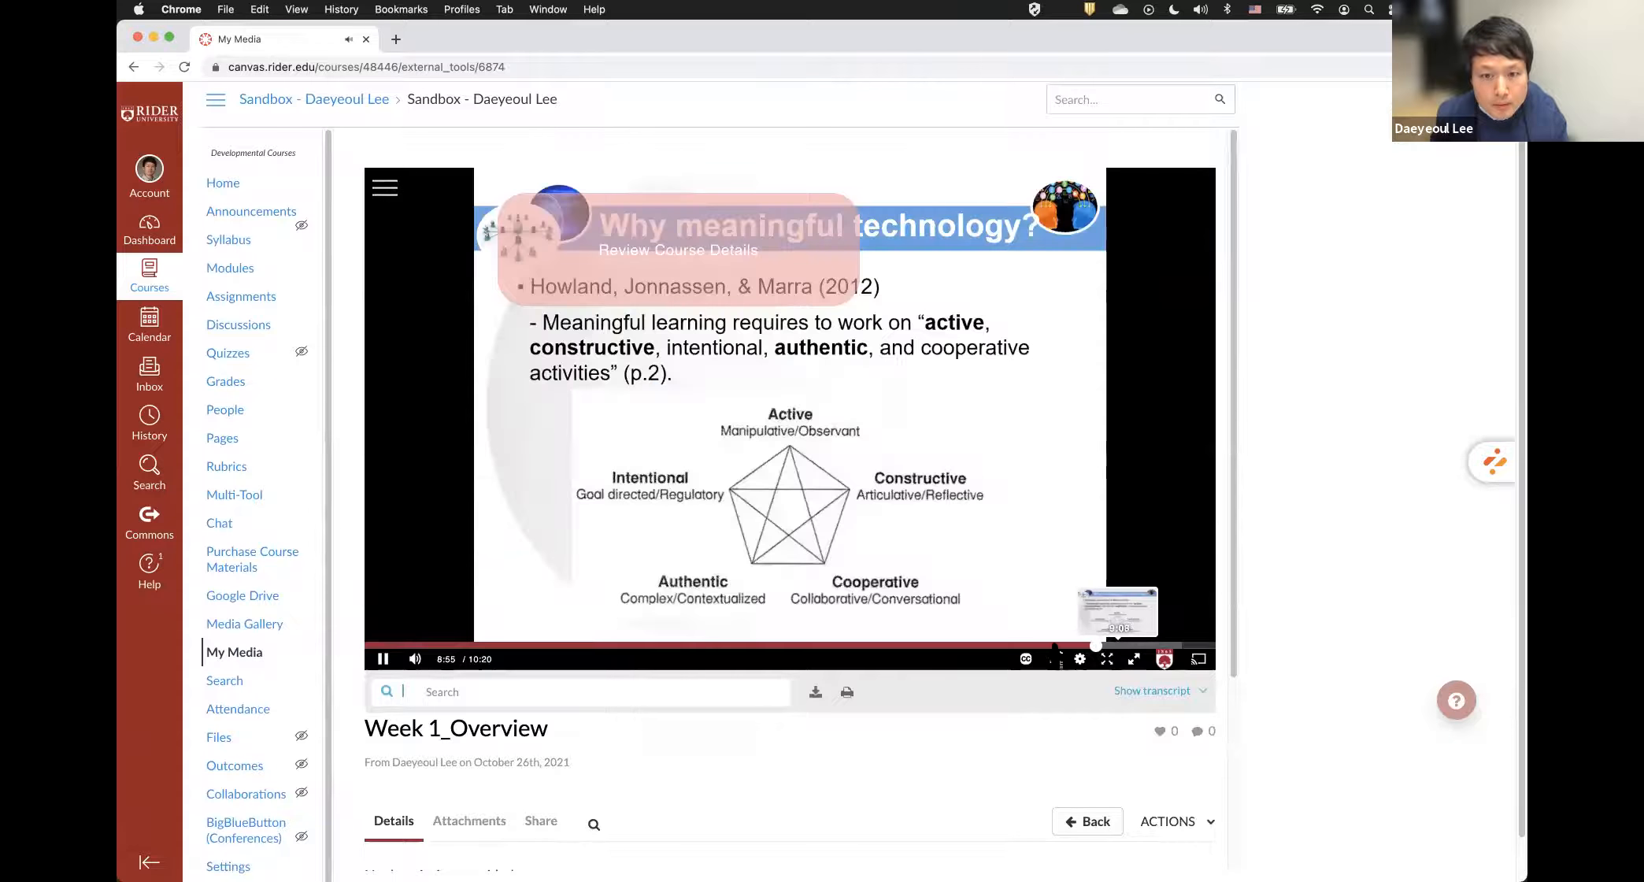
pyautogui.click(1029, 646)
pyautogui.click(994, 646)
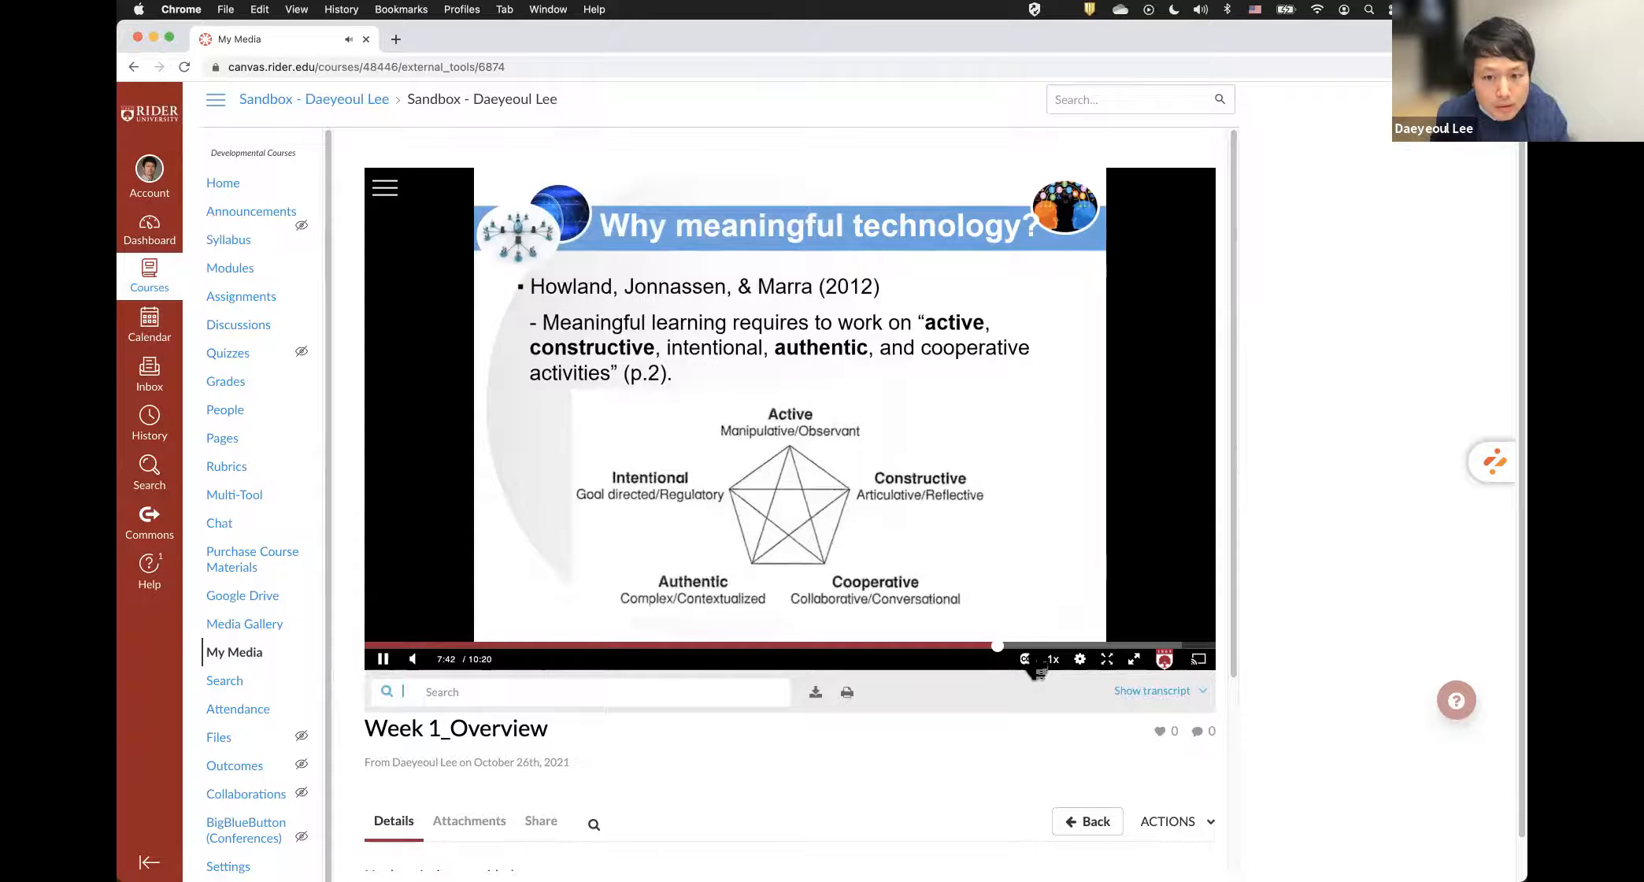
pyautogui.click(1019, 645)
pyautogui.click(1038, 646)
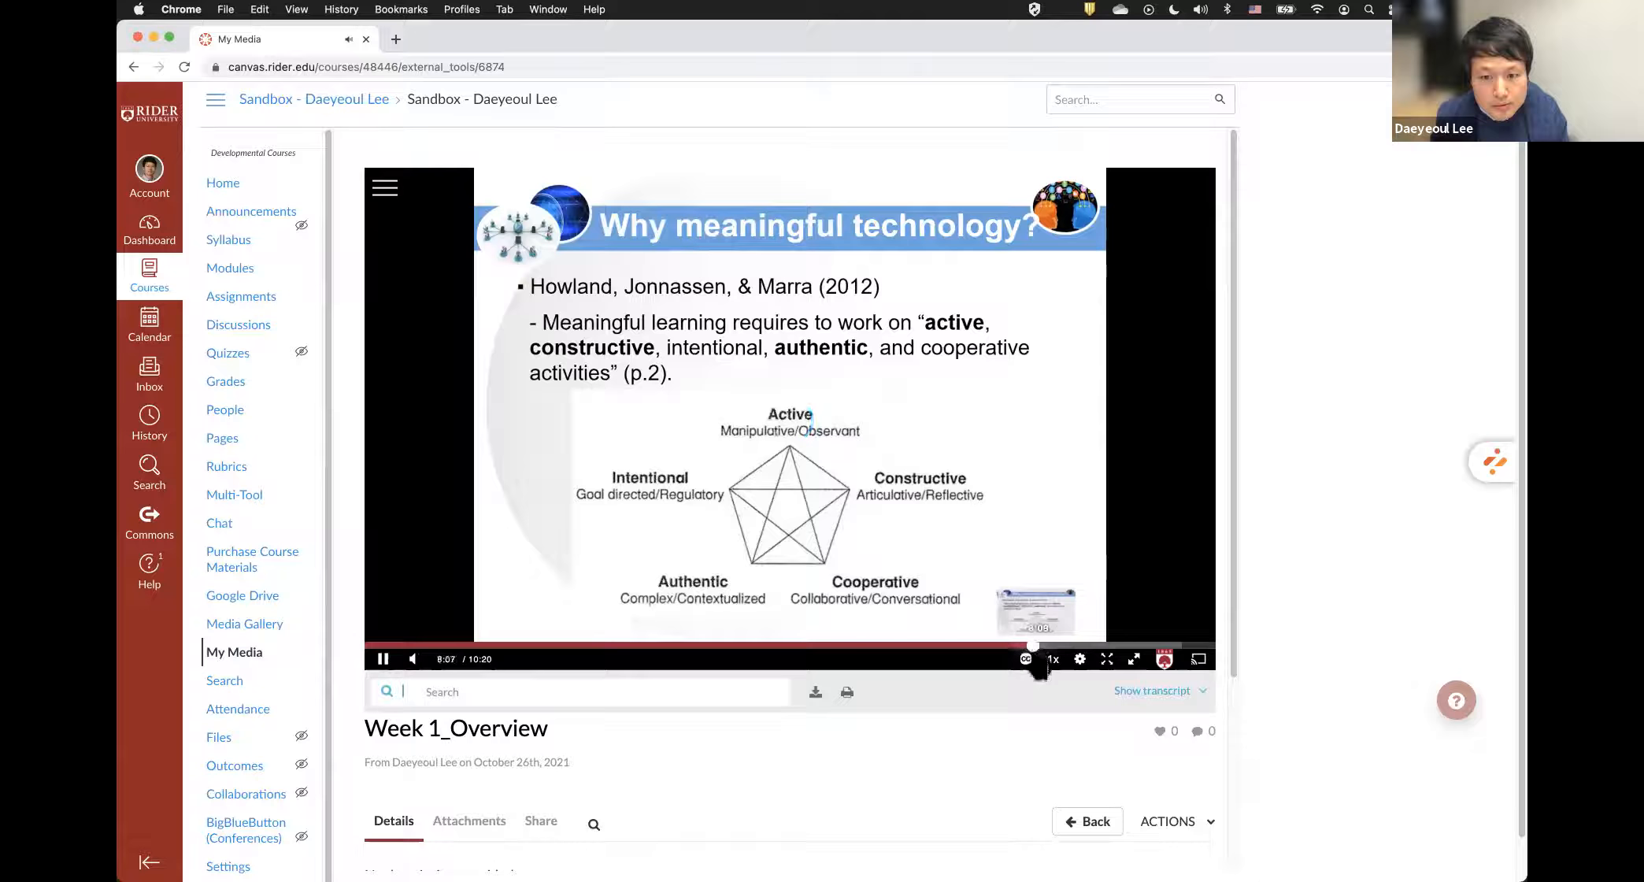
pyautogui.click(1023, 646)
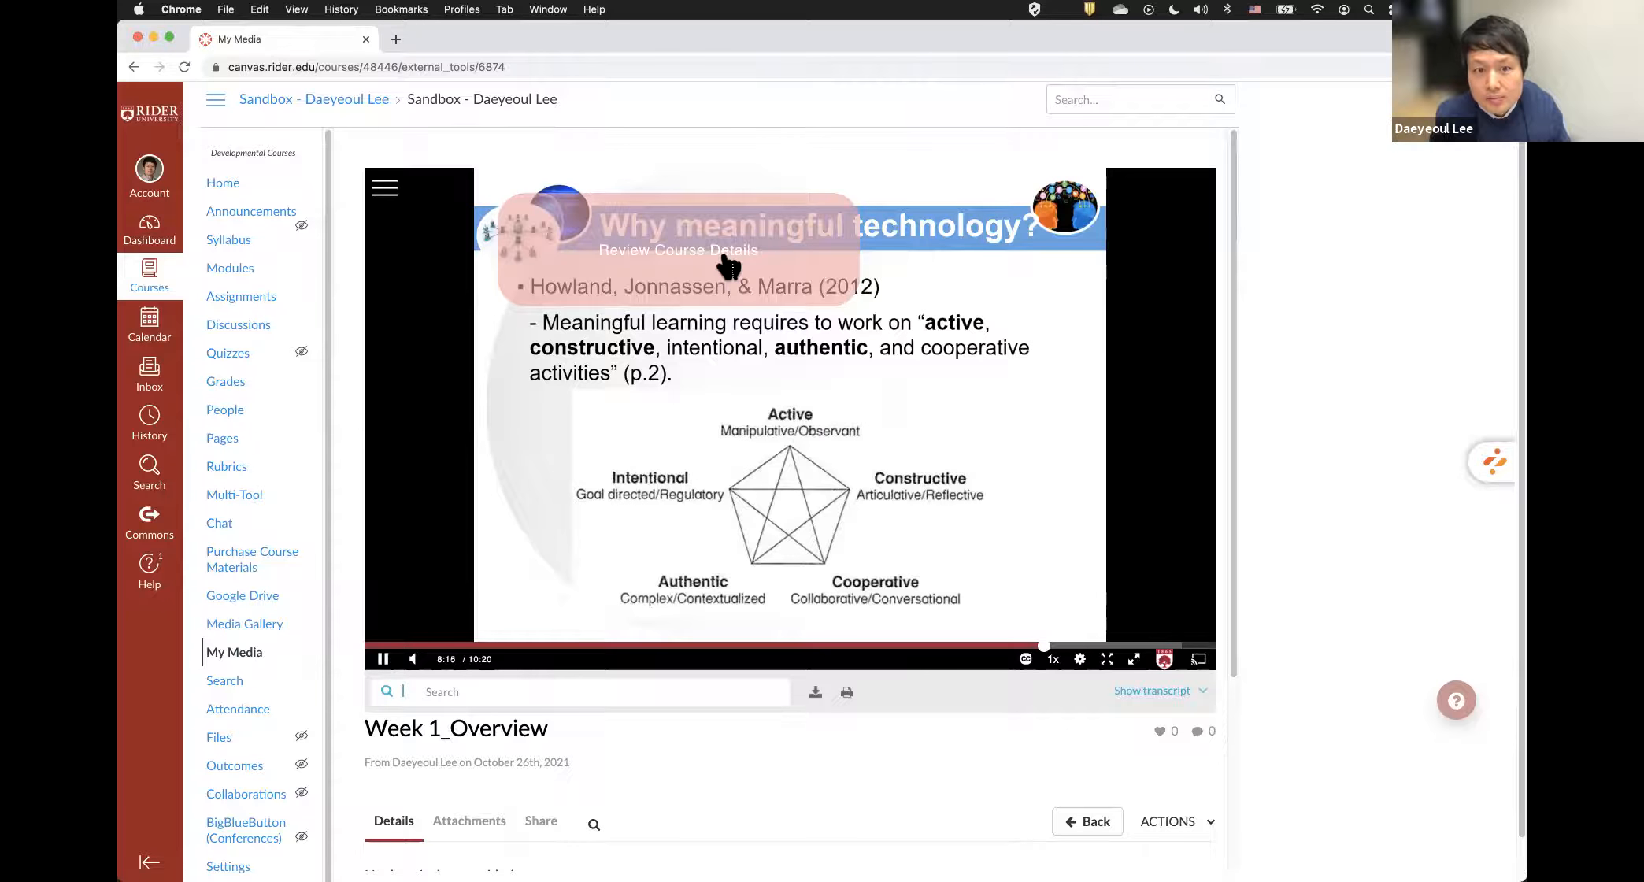
# - Test the Review Course Details hotspot in the playing video, and pause on the Course Details slide
pyautogui.click(729, 266)
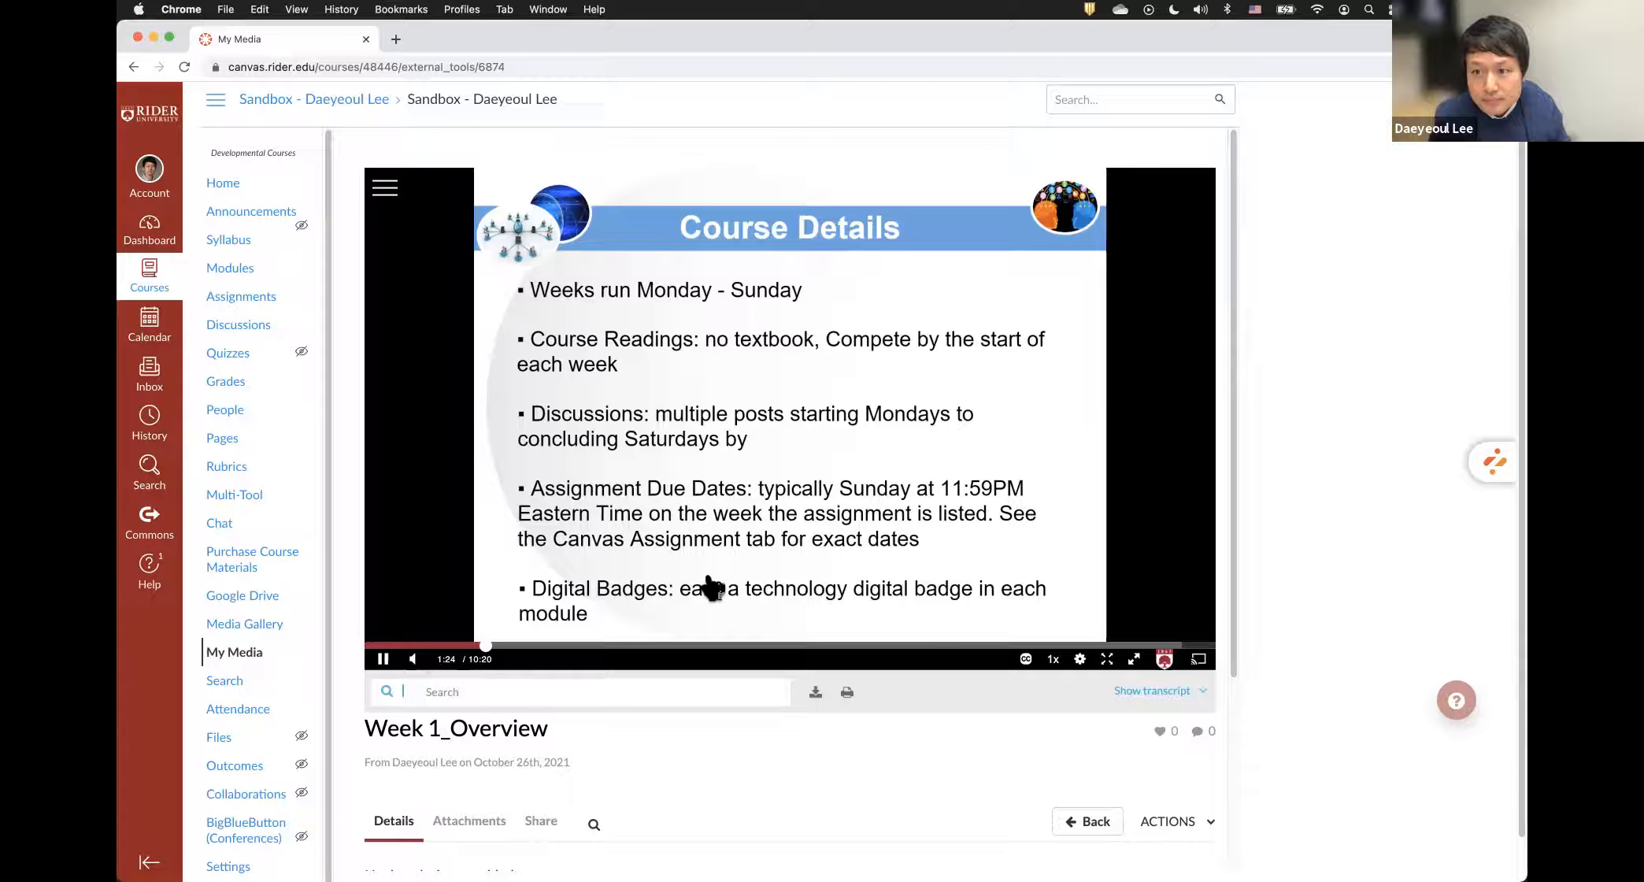
pyautogui.click(732, 562)
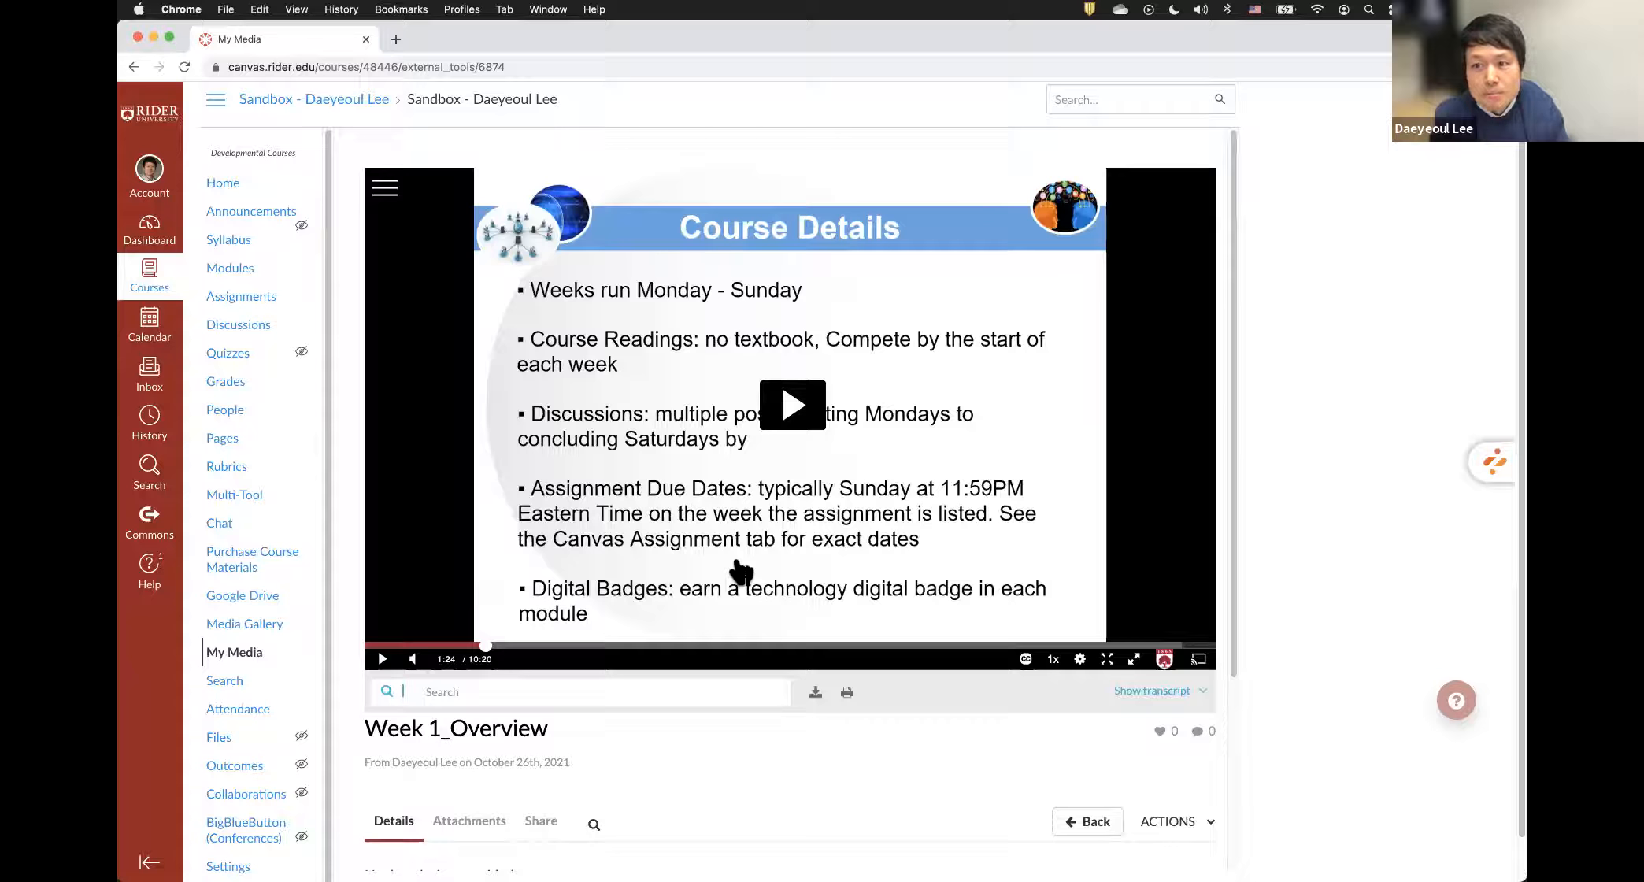
pyautogui.scroll(-2, 742, 573)
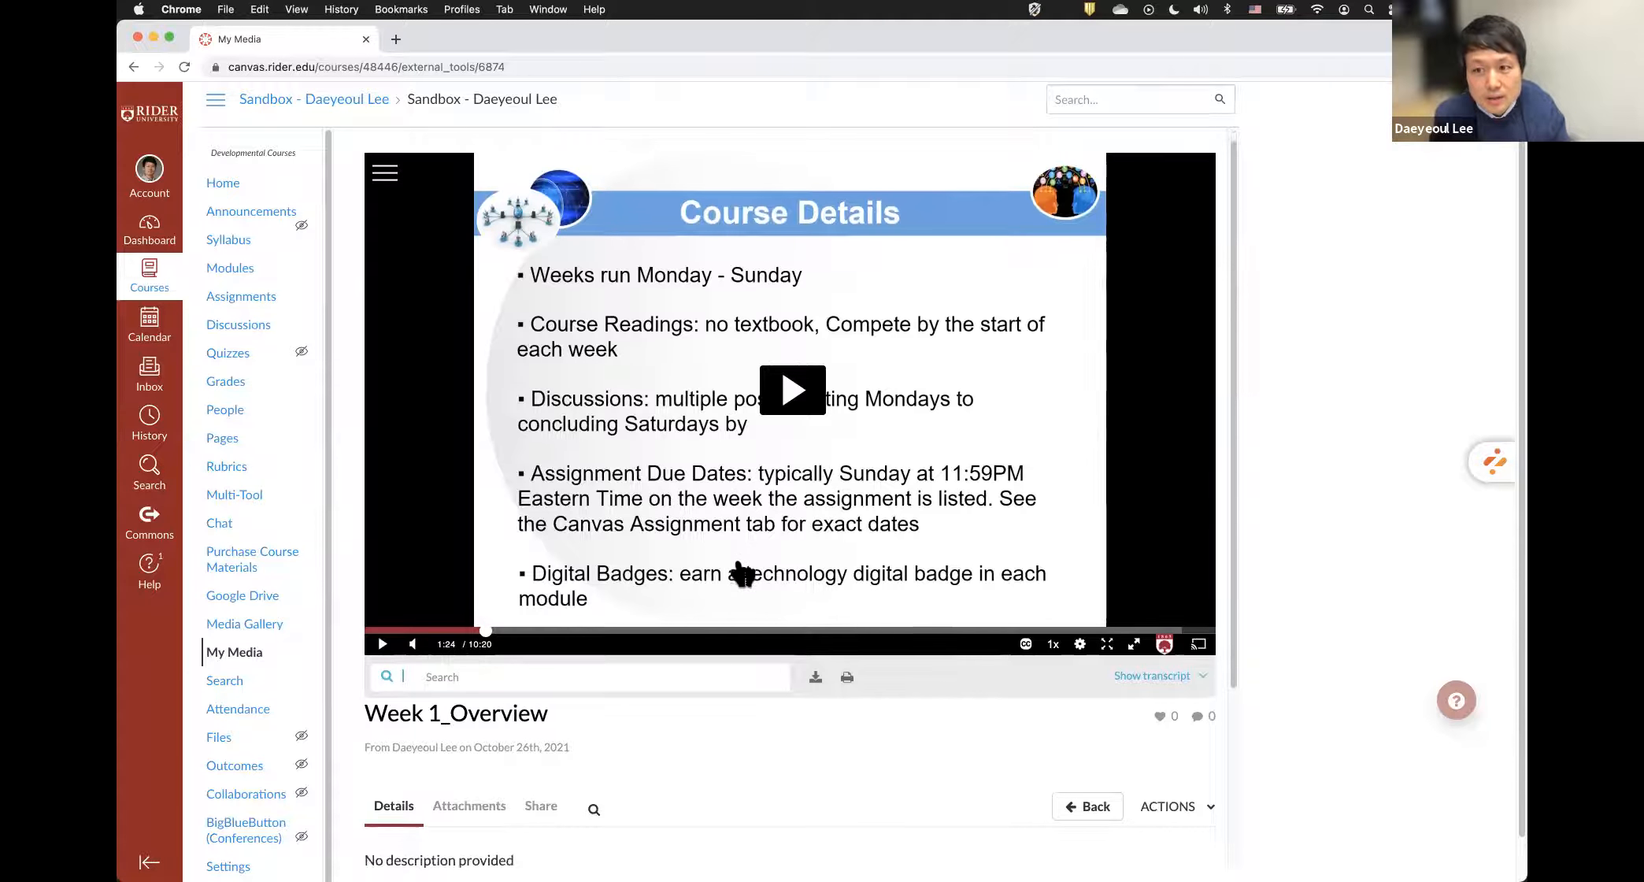
# - Search YouTube in a new tab for "instructional design and technology" and open the video "Instructional Design and Technology - A High level overview"
pyautogui.click(393, 39)
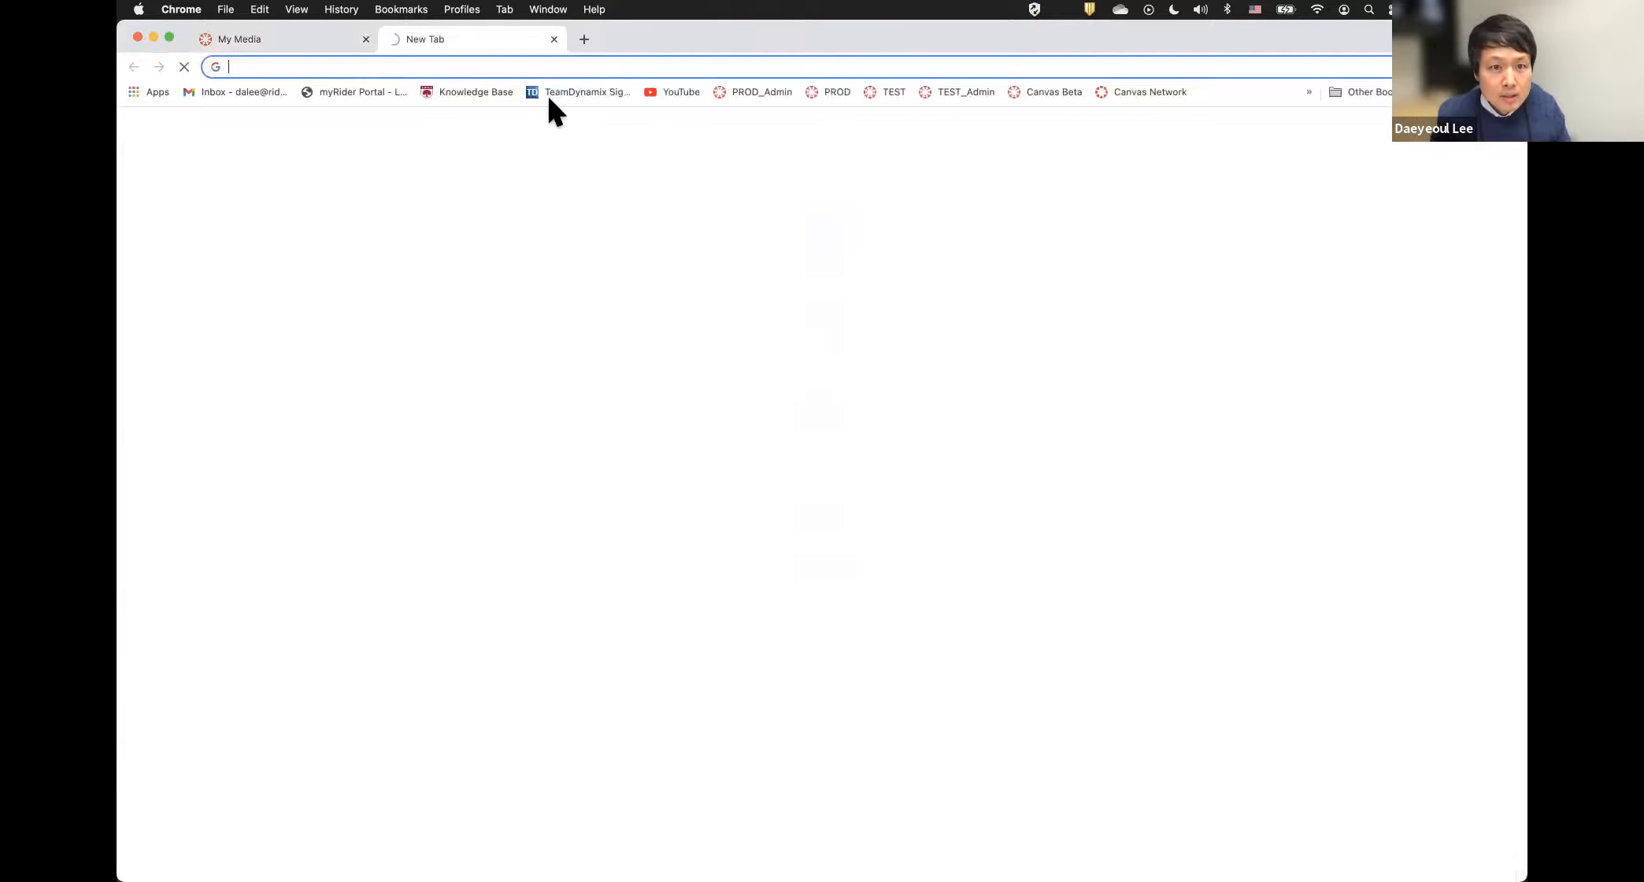
pyautogui.click(671, 91)
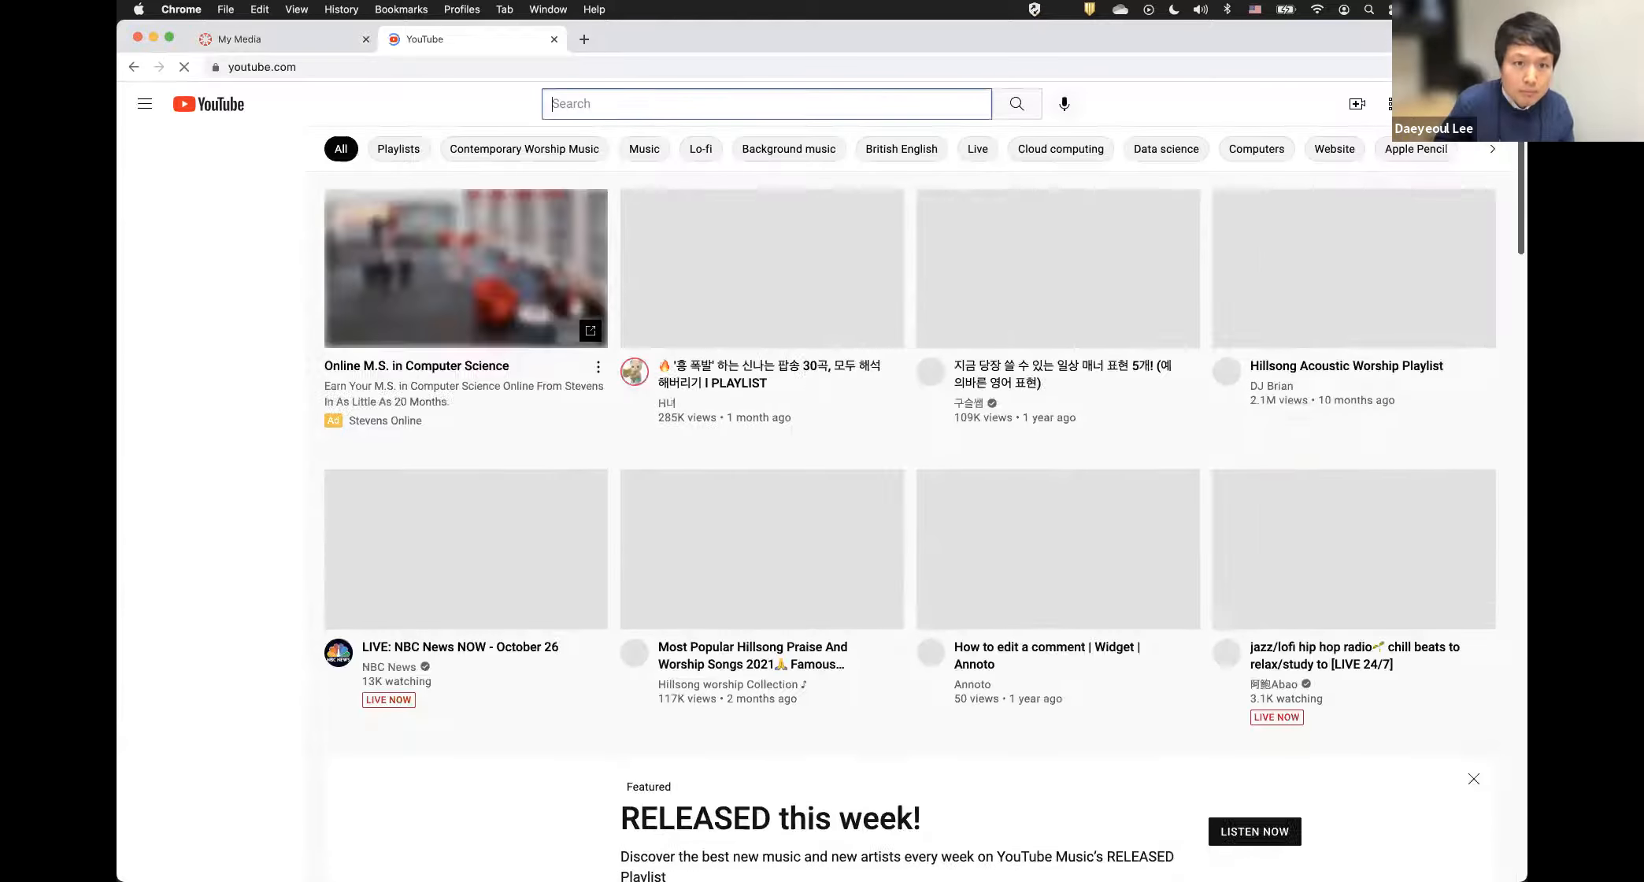
pyautogui.click(643, 104)
pyautogui.write('instructional')
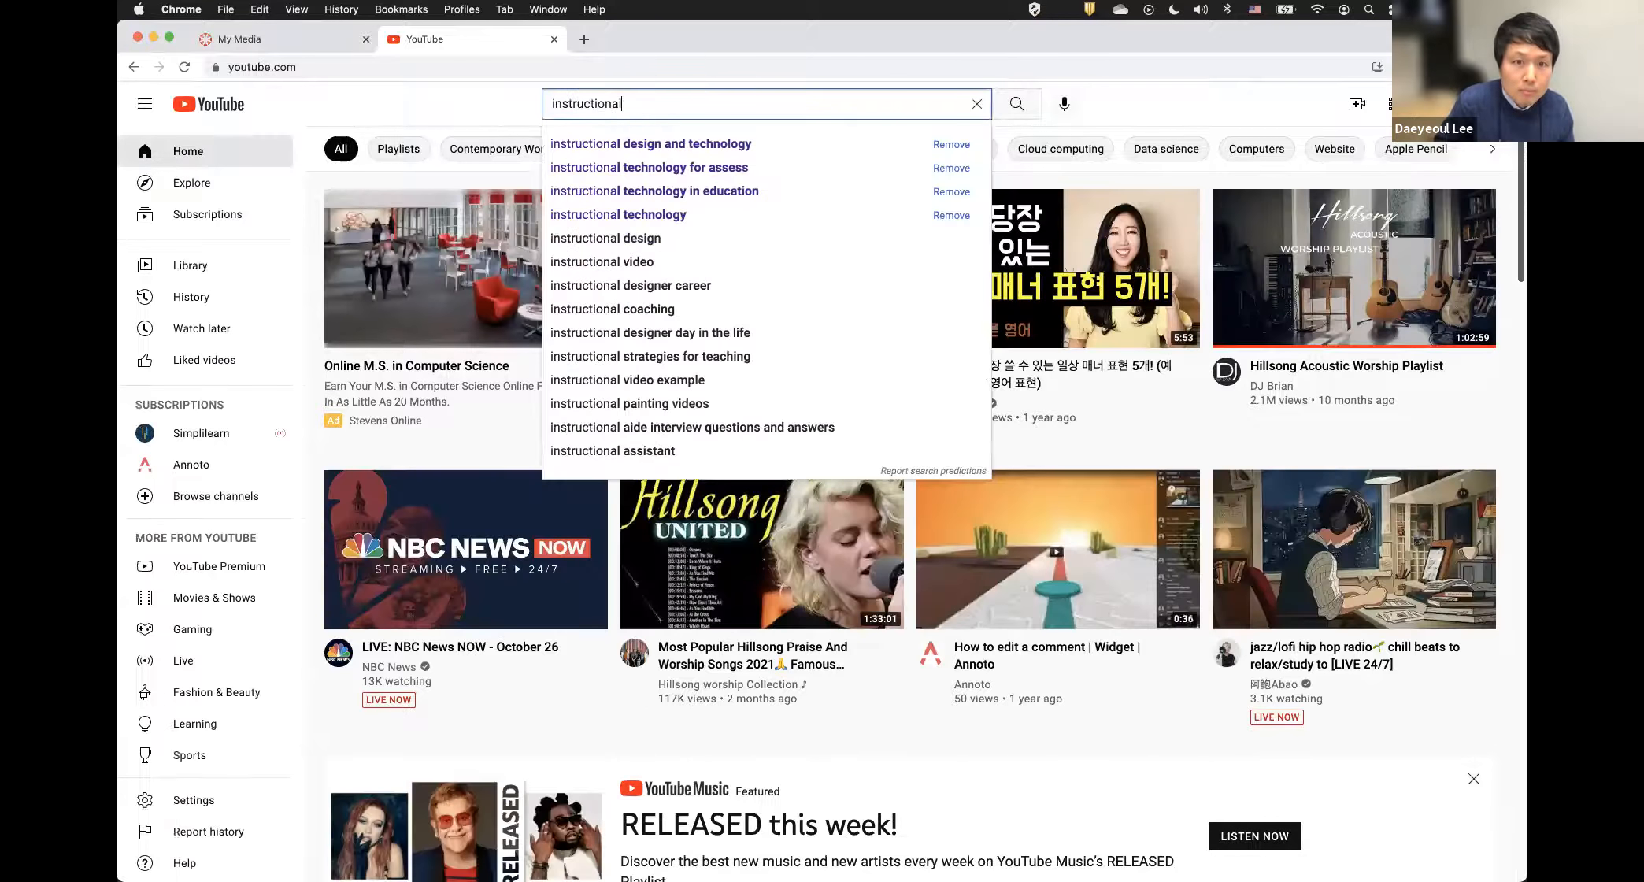
pyautogui.press('Down')
pyautogui.press('Return')
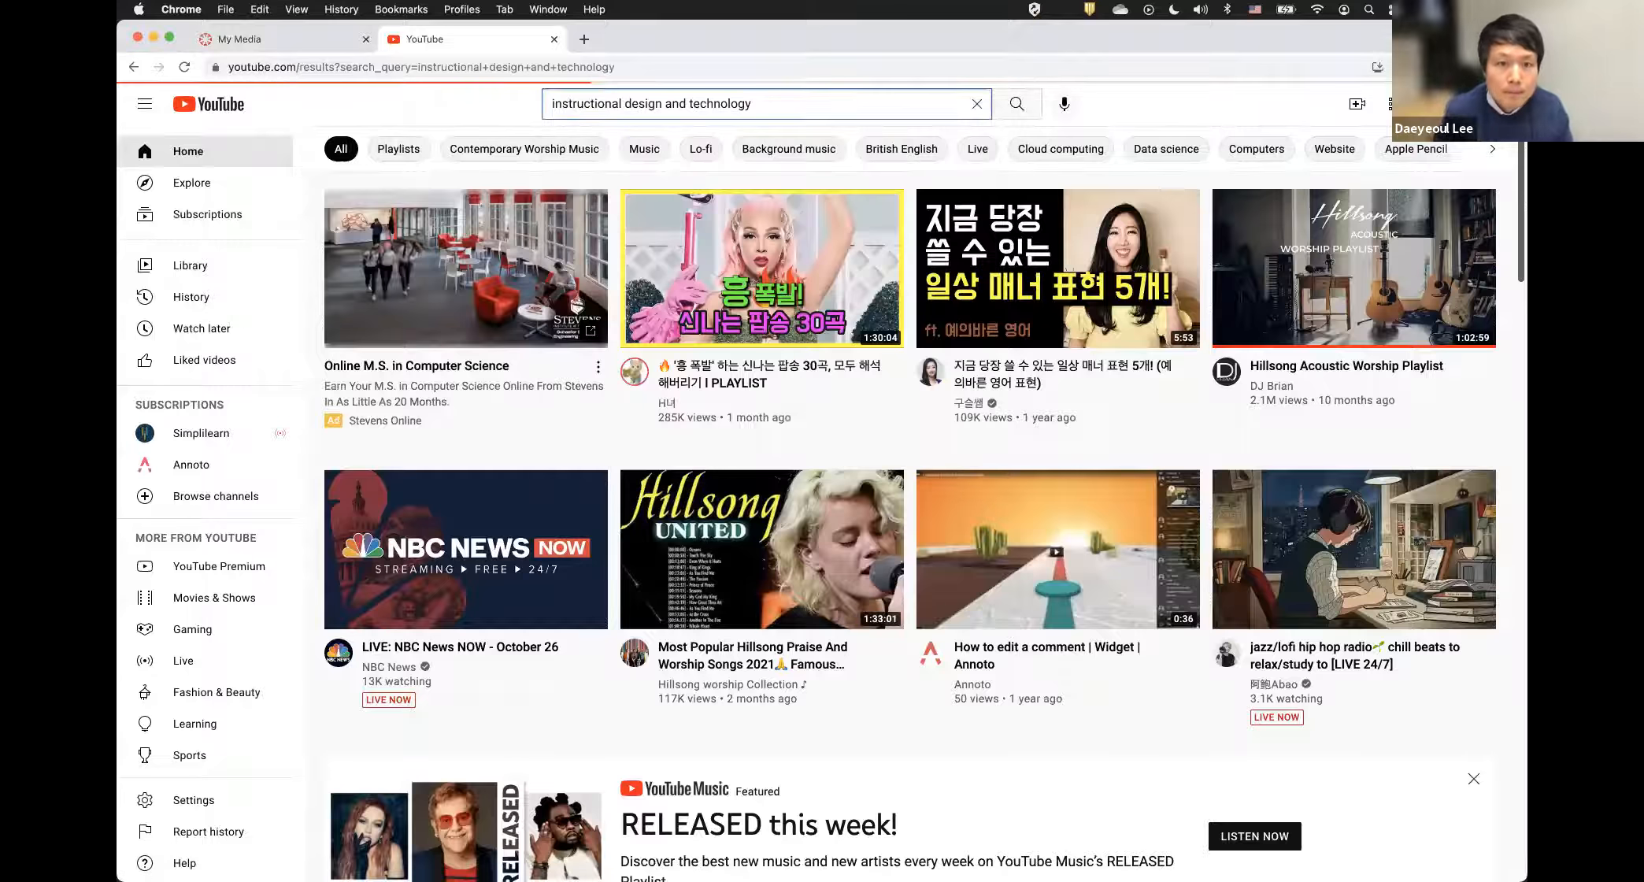
pyautogui.scroll(-3, 801, 283)
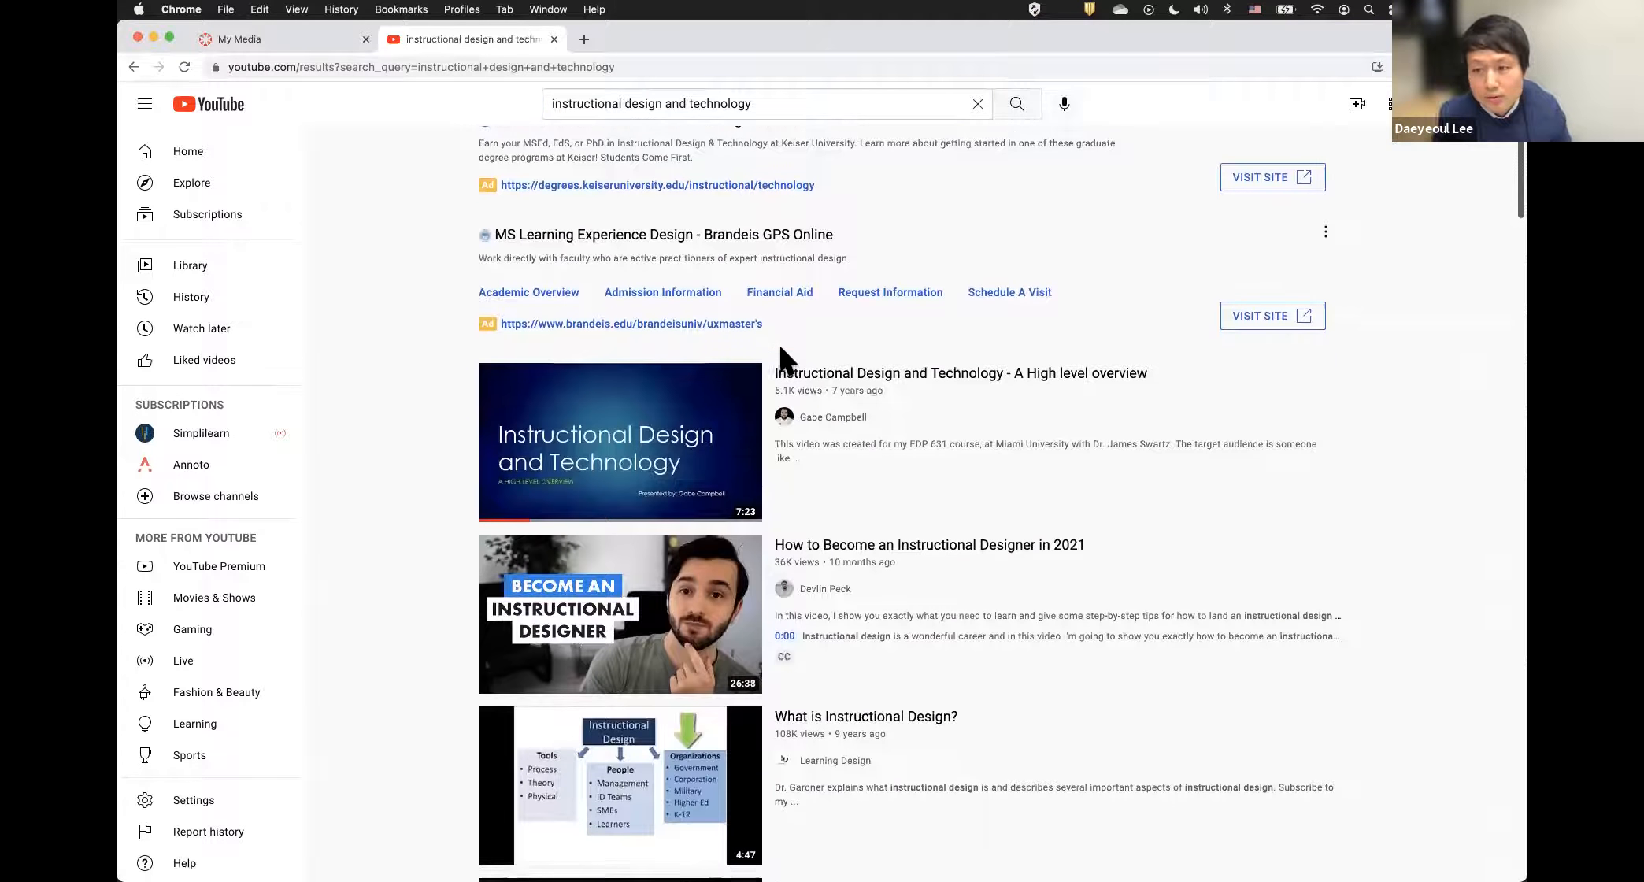
pyautogui.click(651, 420)
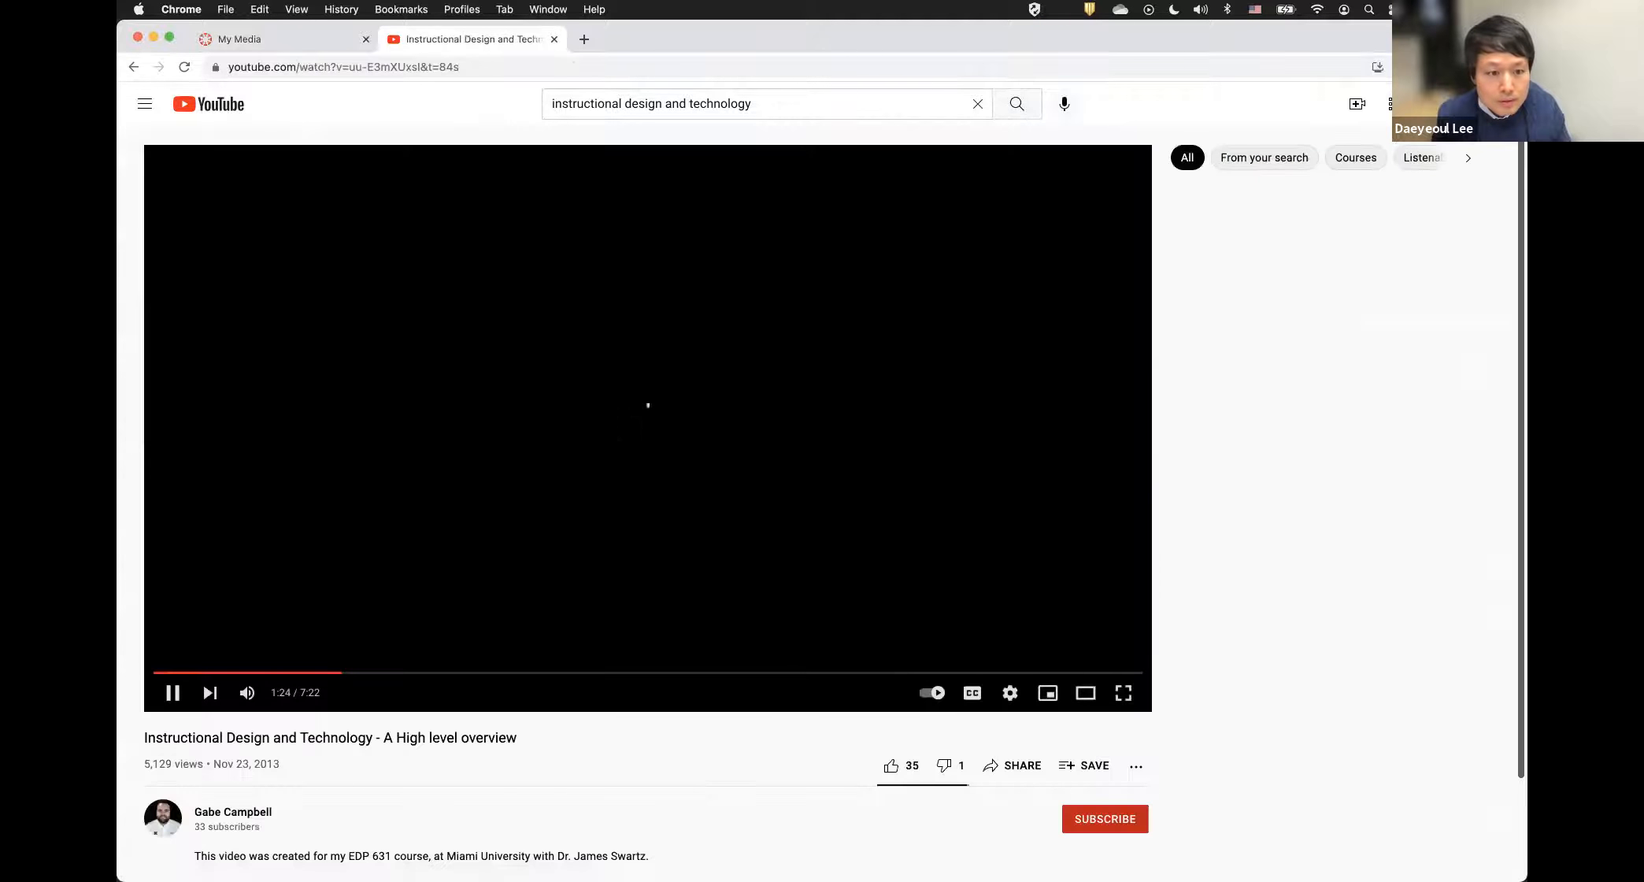
# - Pause the YouTube video, copy its URL, and return to the My Media tab
pyautogui.click(593, 447)
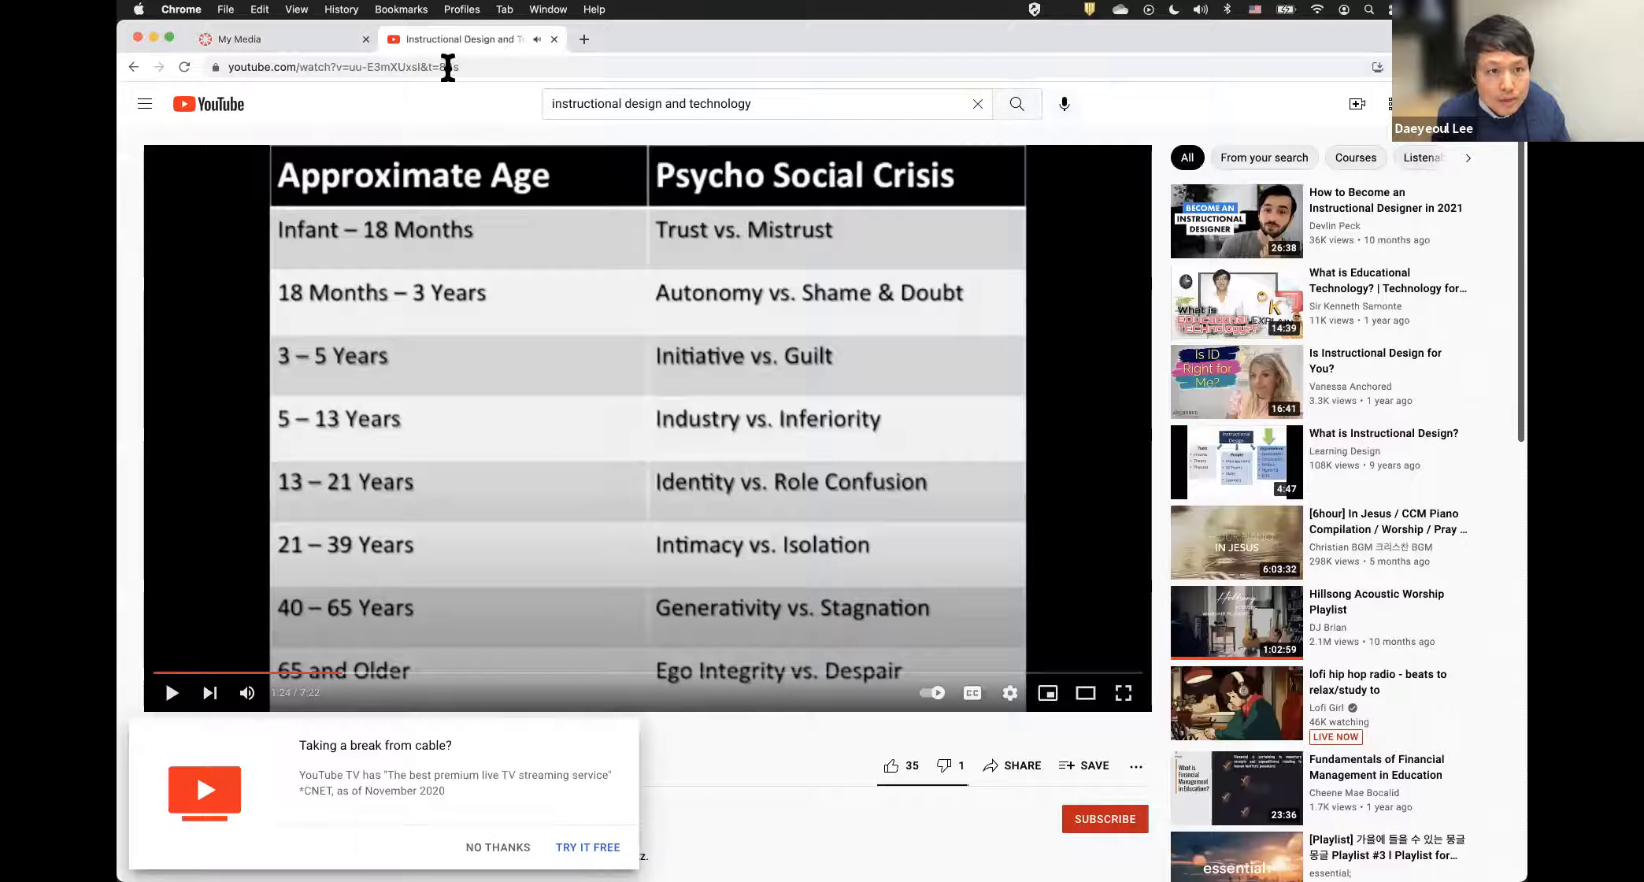
pyautogui.click(482, 67)
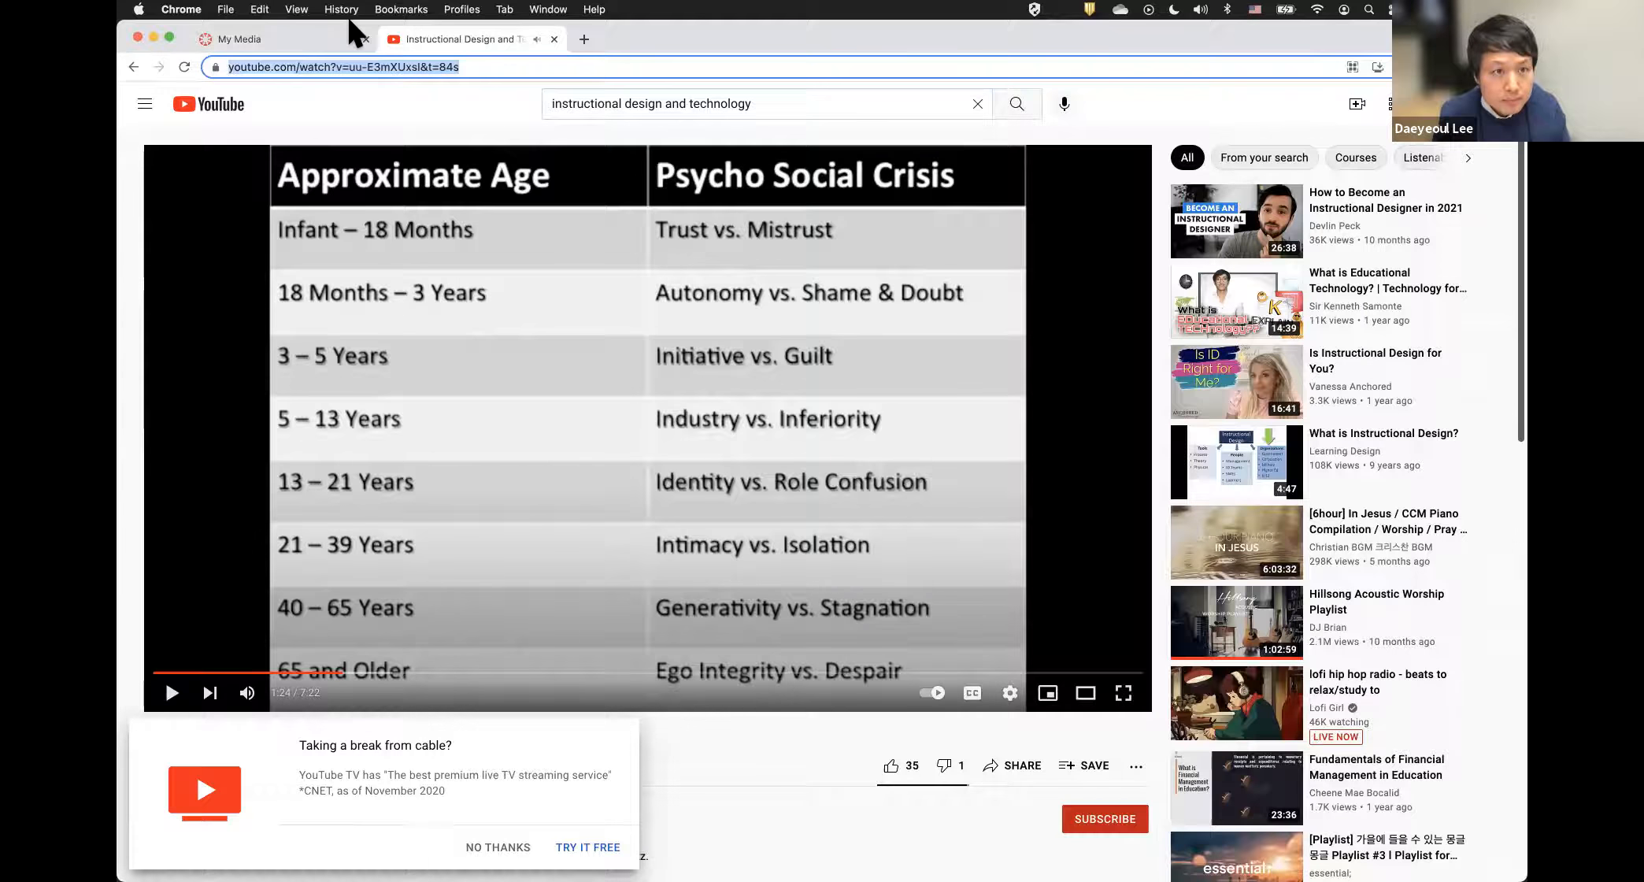
pyautogui.click(323, 36)
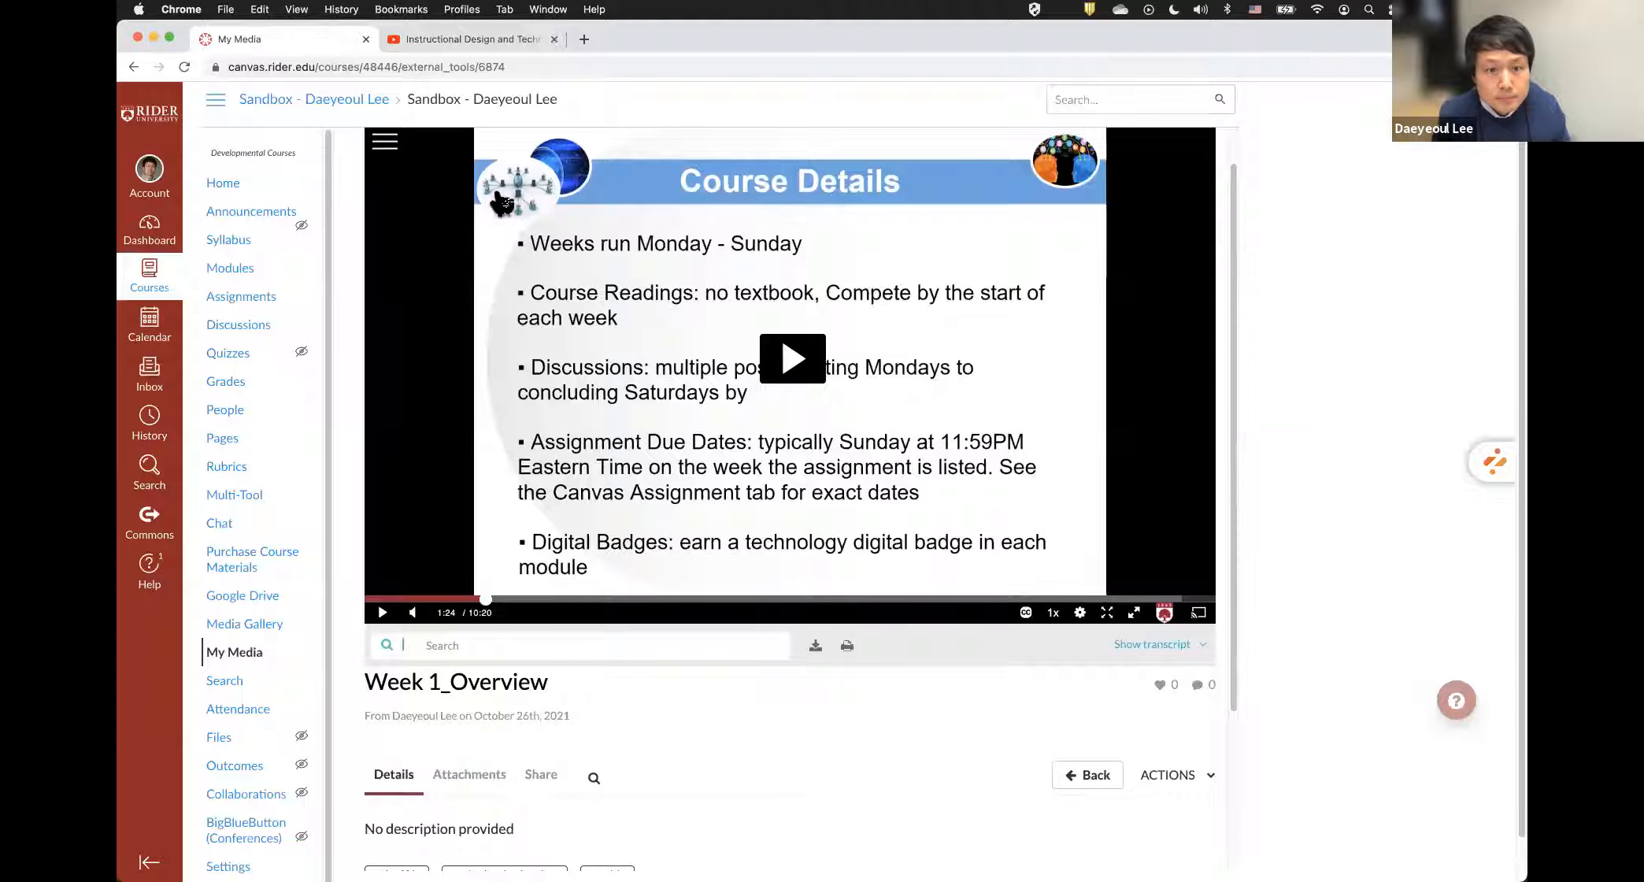
# - Open Week 1_Overview for editing from My Media and launch the video editor's Hotspots tool
pyautogui.scroll(-1, 268, 626)
pyautogui.click(236, 643)
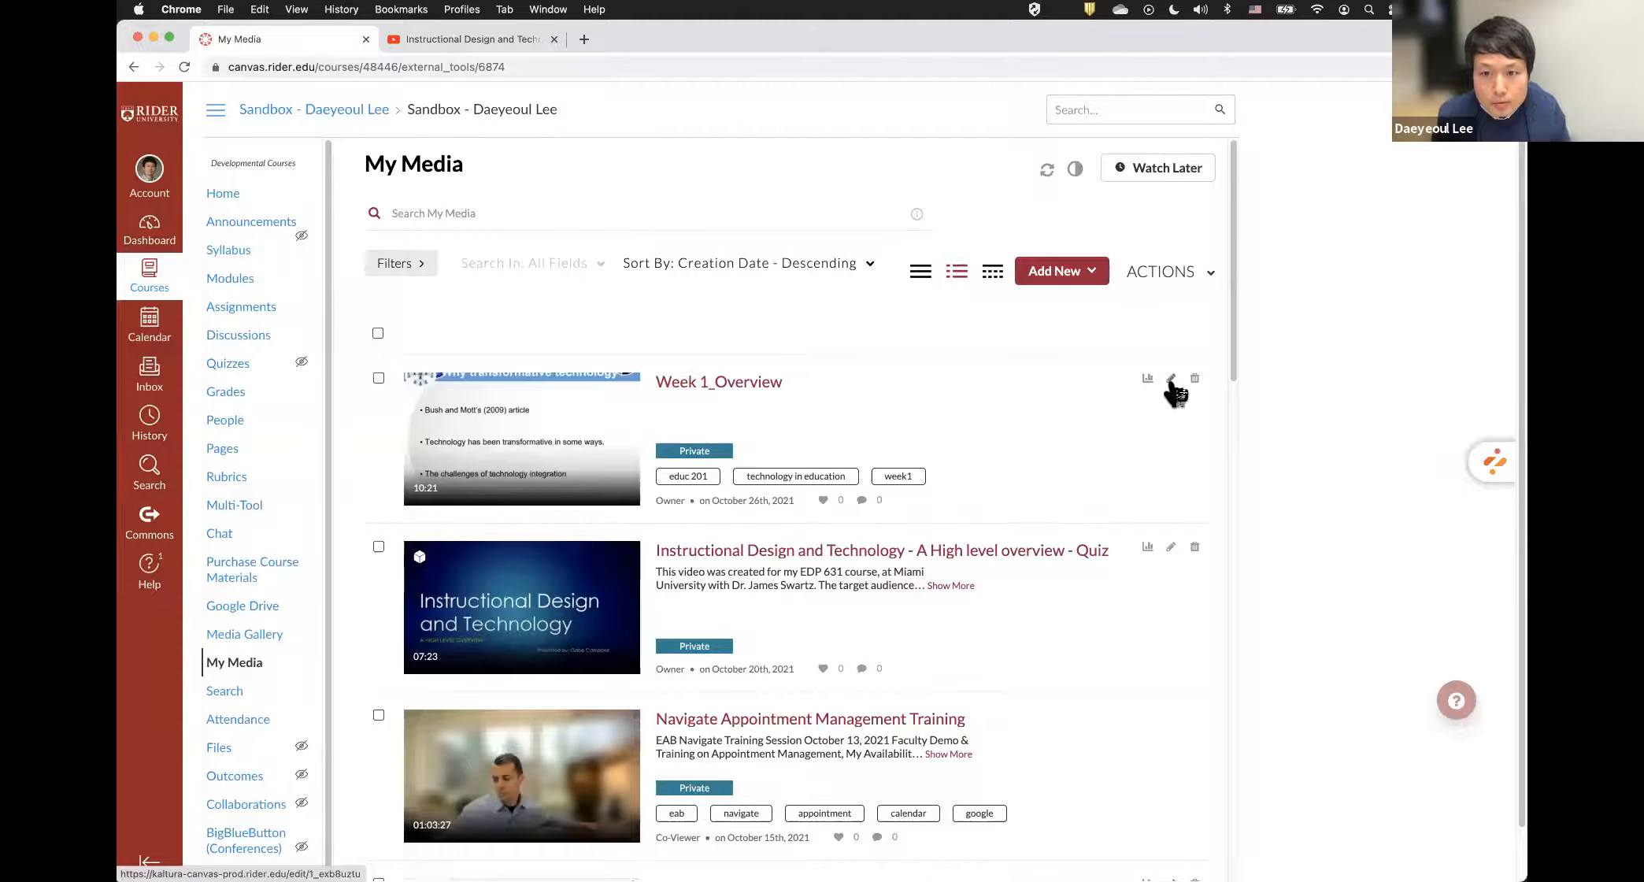
pyautogui.click(1171, 380)
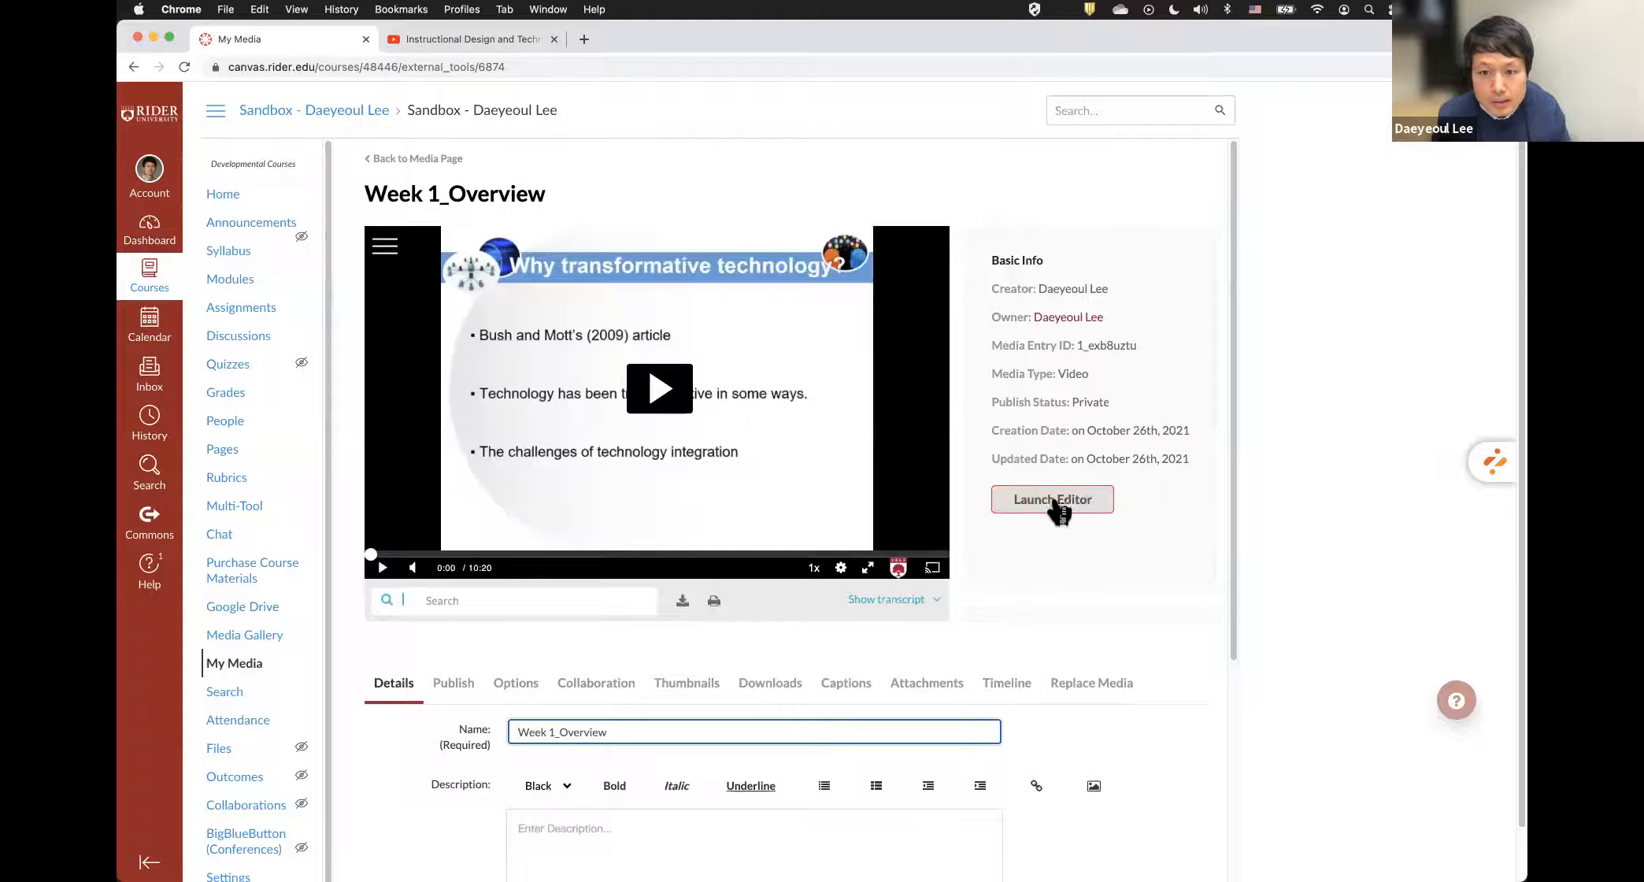
pyautogui.click(1055, 504)
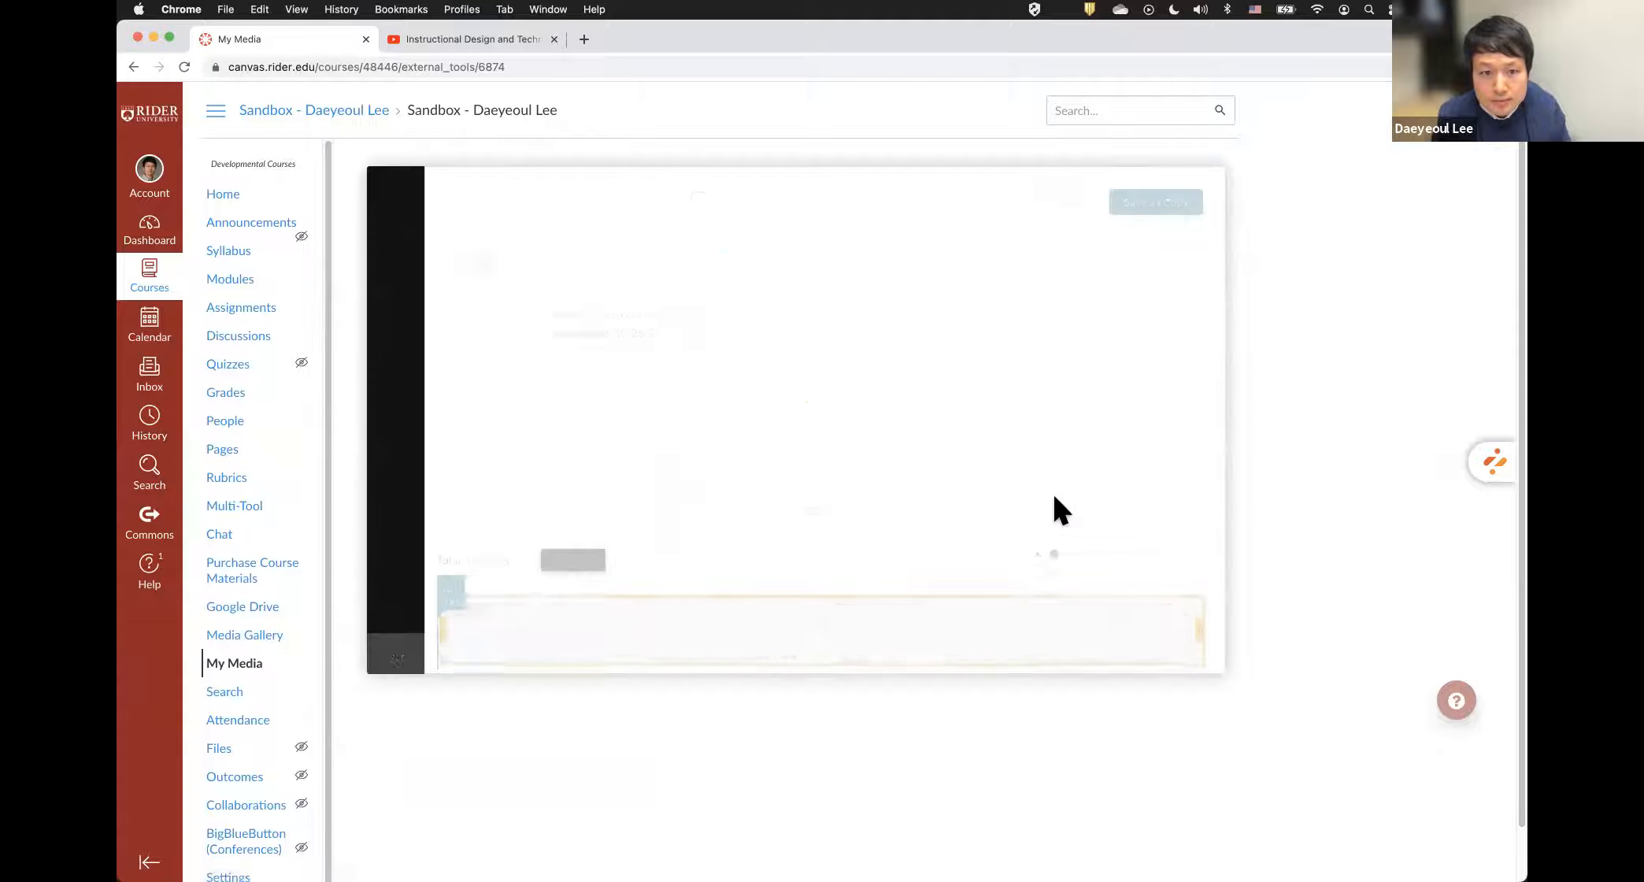
pyautogui.click(396, 340)
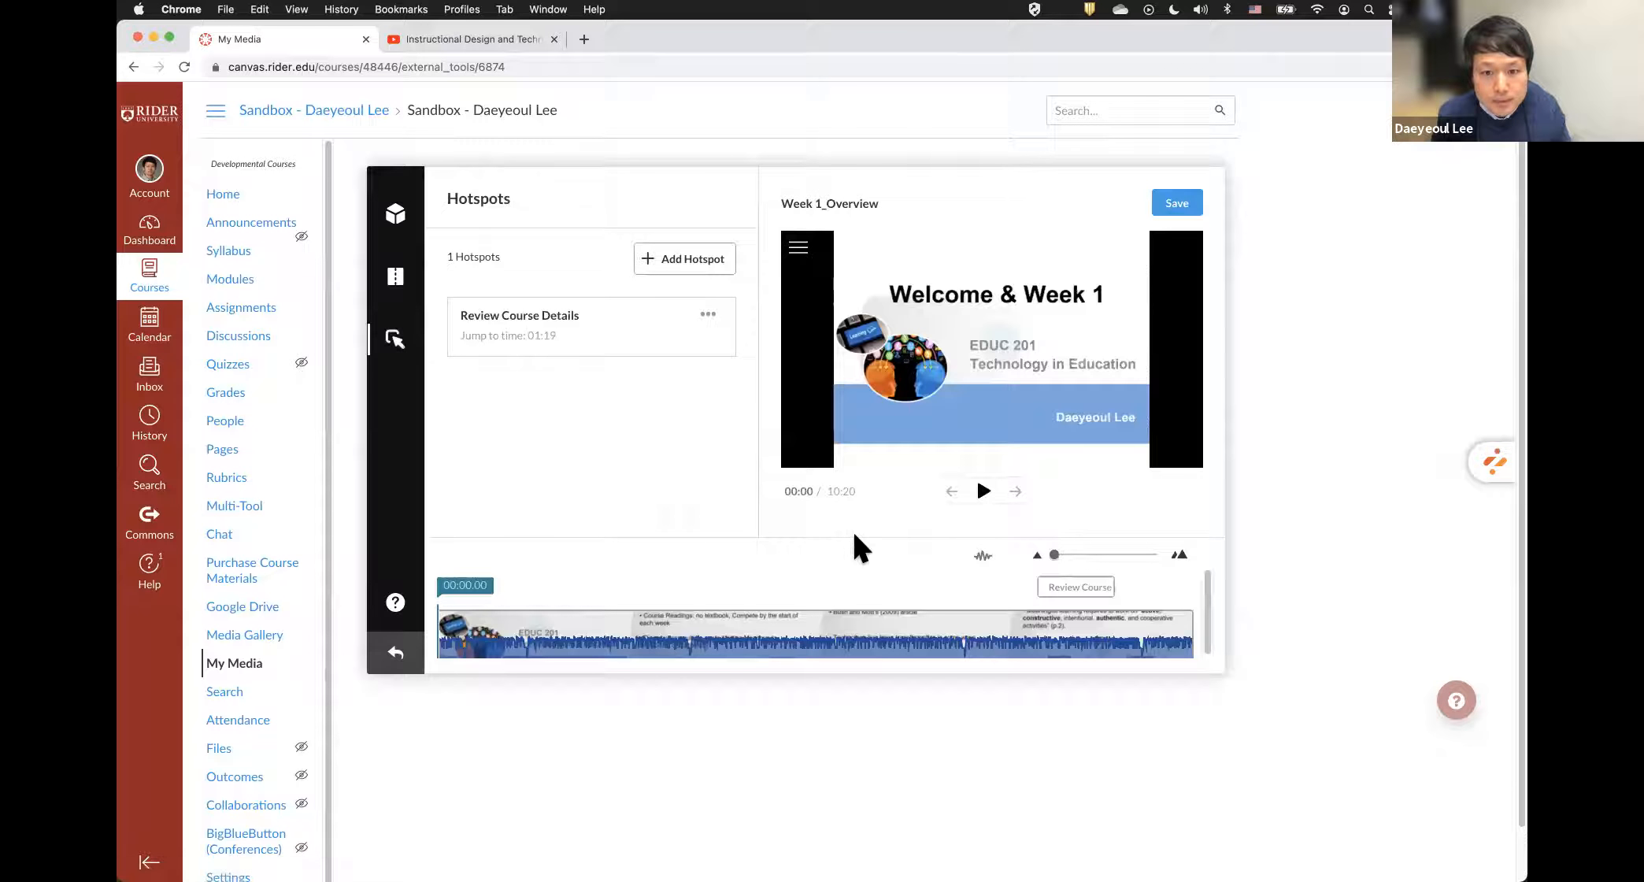
pyautogui.click(491, 630)
pyautogui.click(530, 630)
pyautogui.click(512, 631)
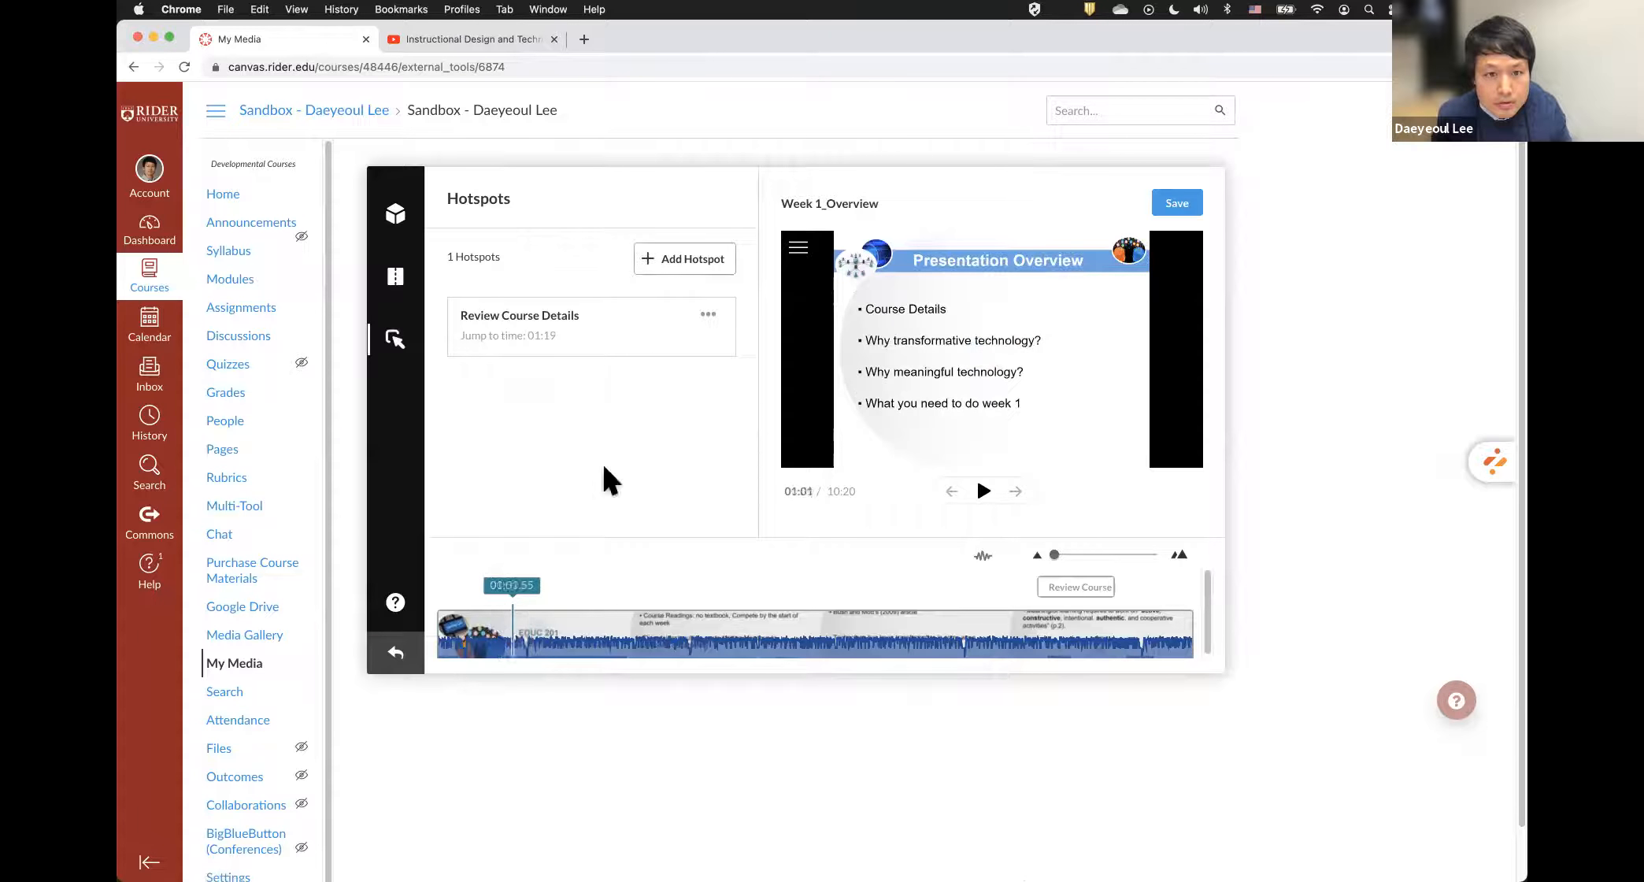
pyautogui.click(676, 263)
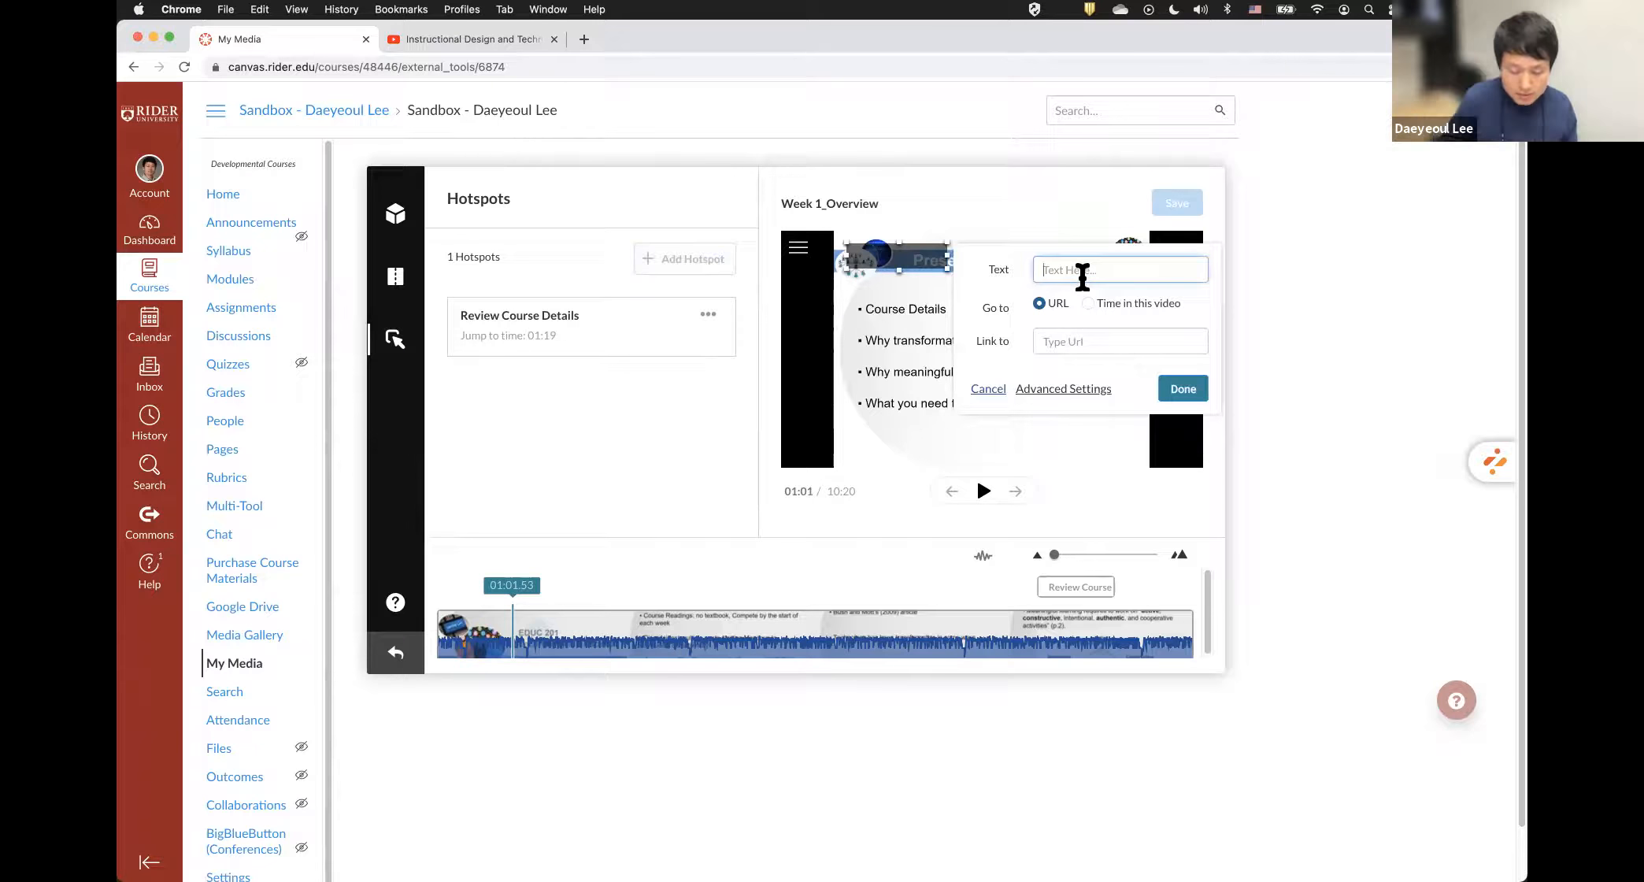
pyautogui.write('Watch this Youtube')
pyautogui.click(1081, 342)
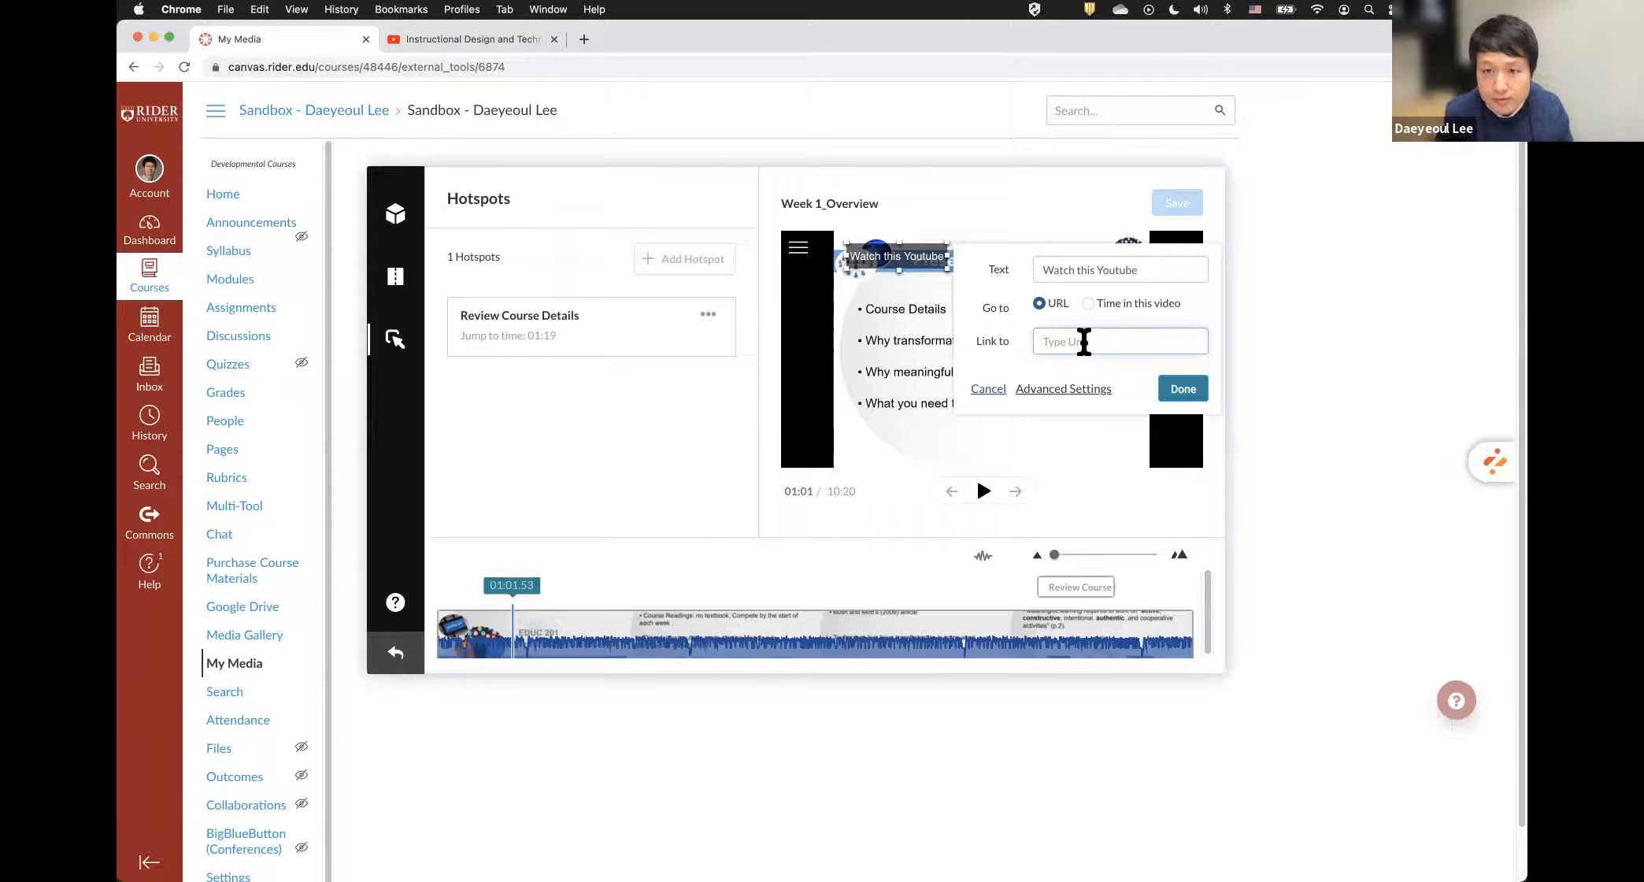
pyautogui.write('https://www.youtube.com/watch?v=uu-E3mXUxsI&t=84s')
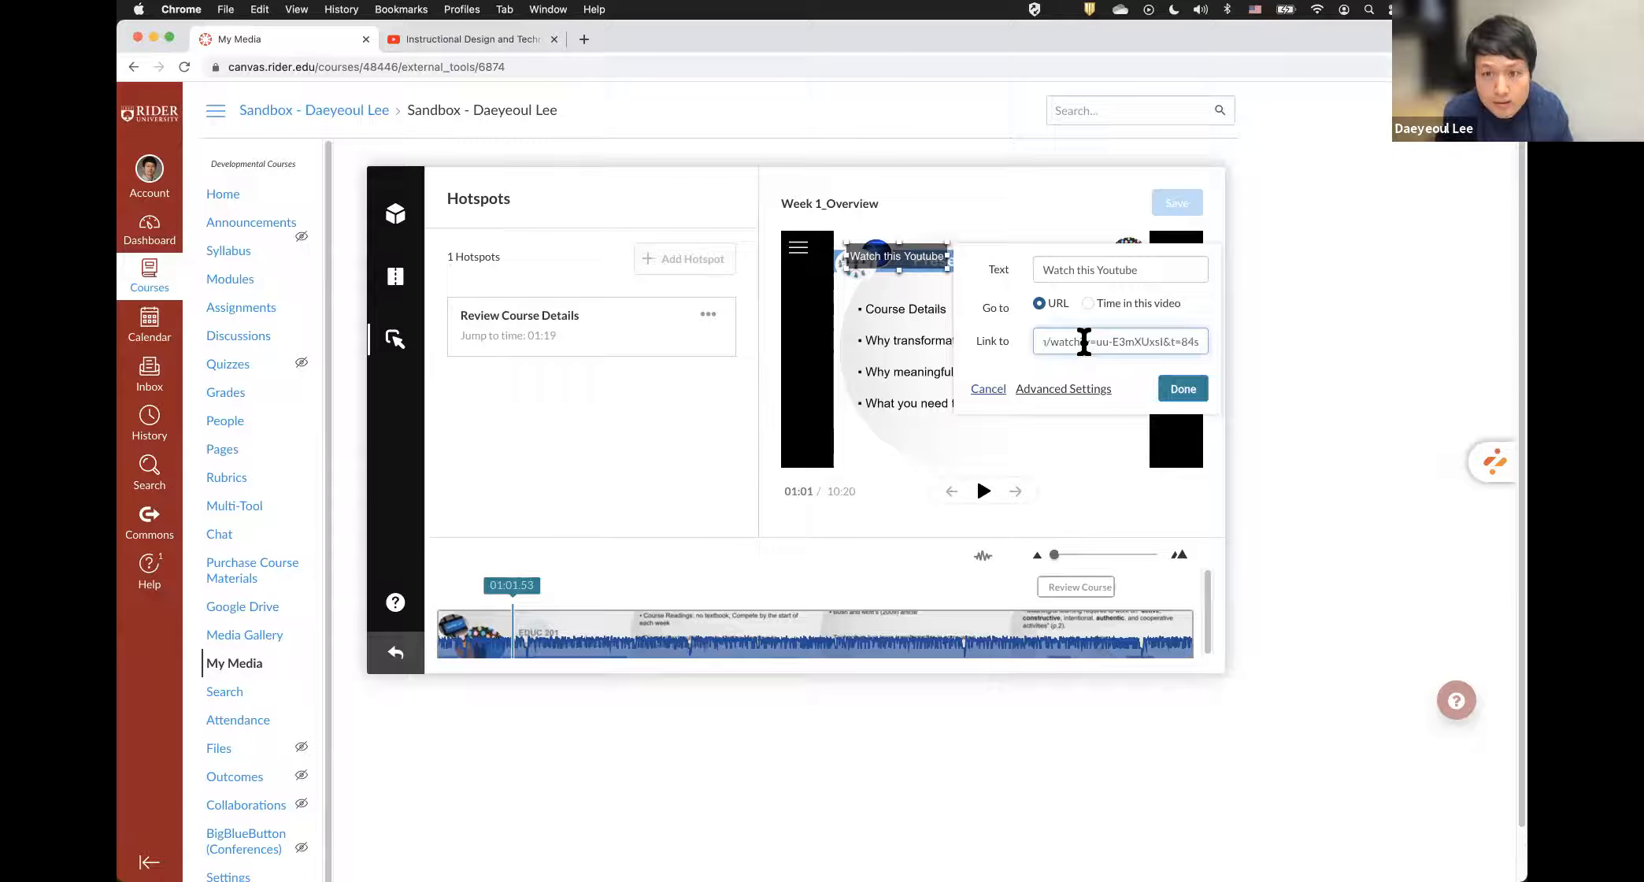
pyautogui.click(1183, 389)
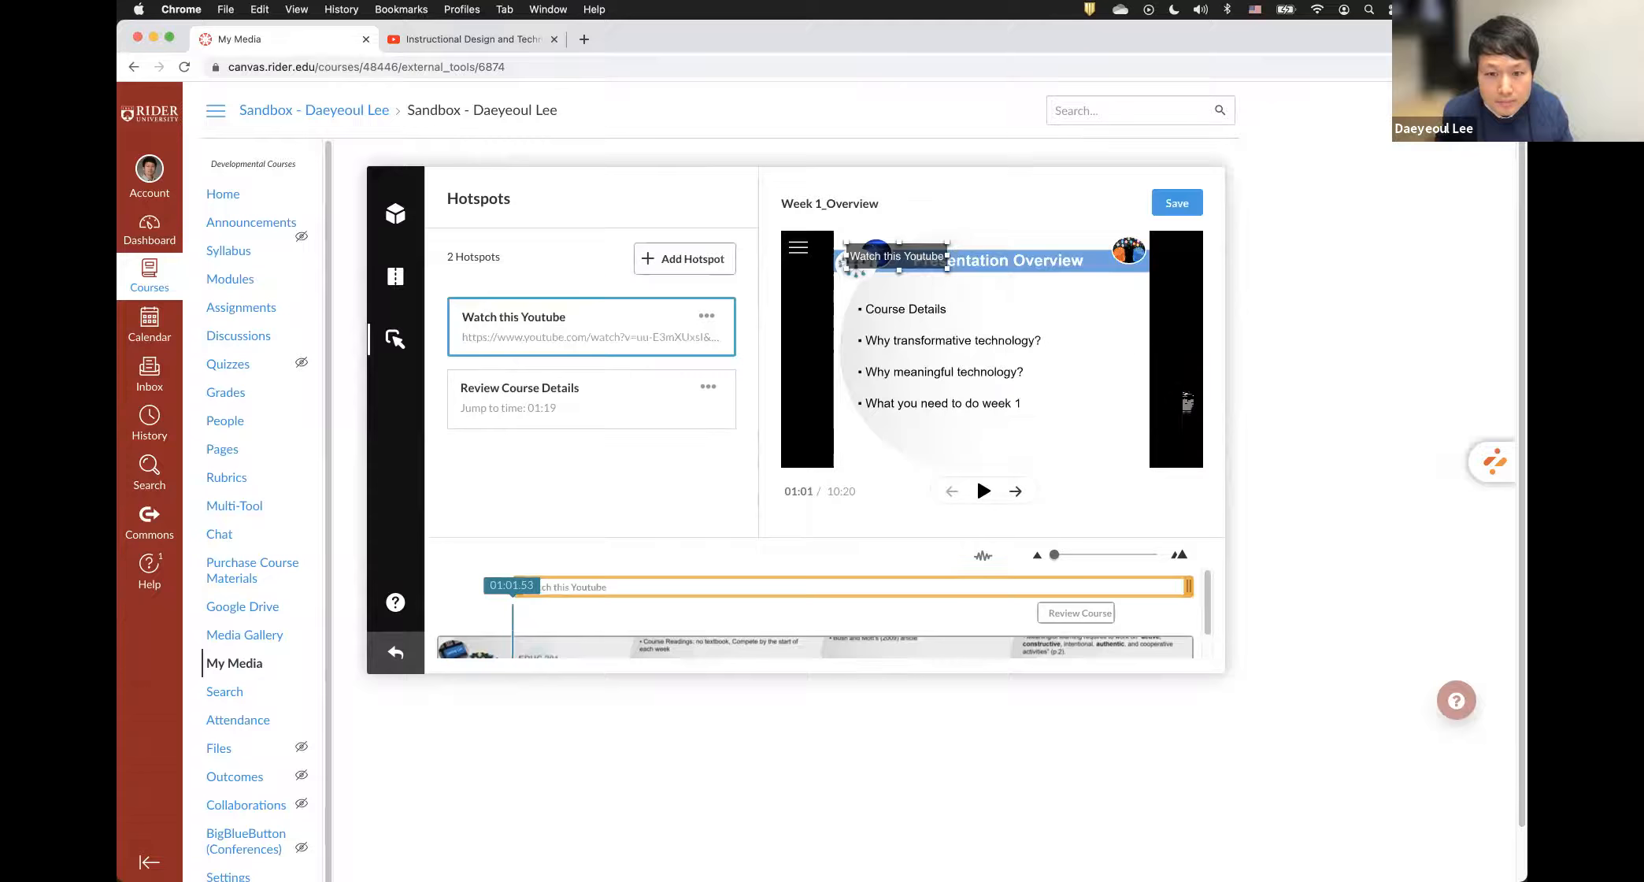
# - Shorten the Watch this Youtube hotspot on the timeline so it ends during the Course Details slide, and save the hotspots
pyautogui.moveTo(1213, 586); pyautogui.dragTo(582, 580)
pyautogui.scroll(-1, 581, 581)
pyautogui.scroll(-2, 583, 580)
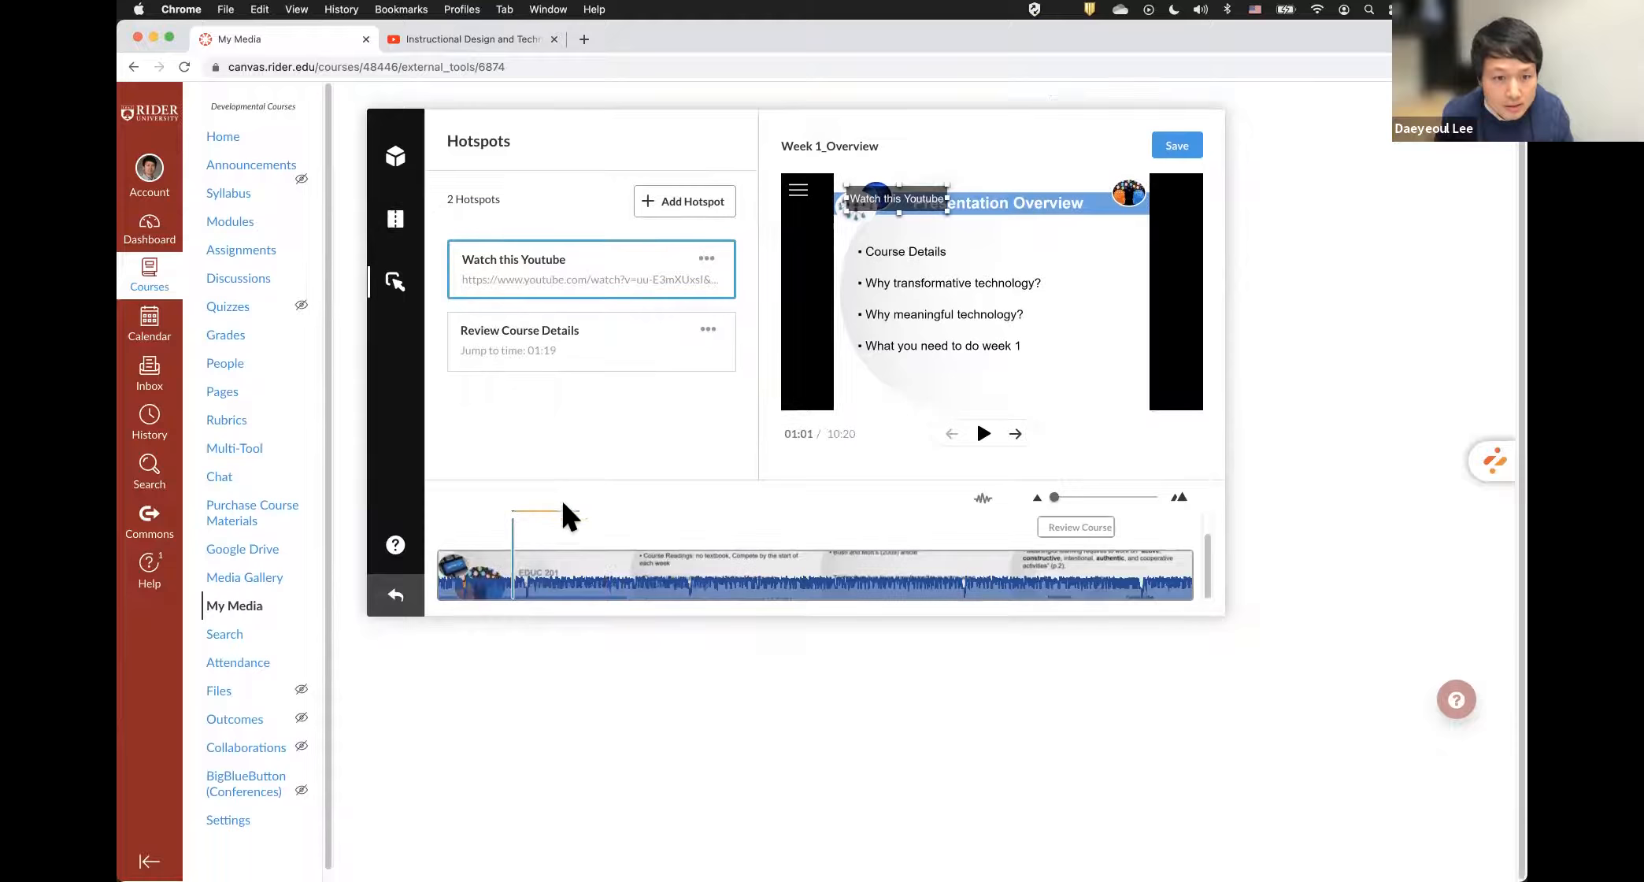
pyautogui.scroll(2, 565, 494)
pyautogui.click(567, 560)
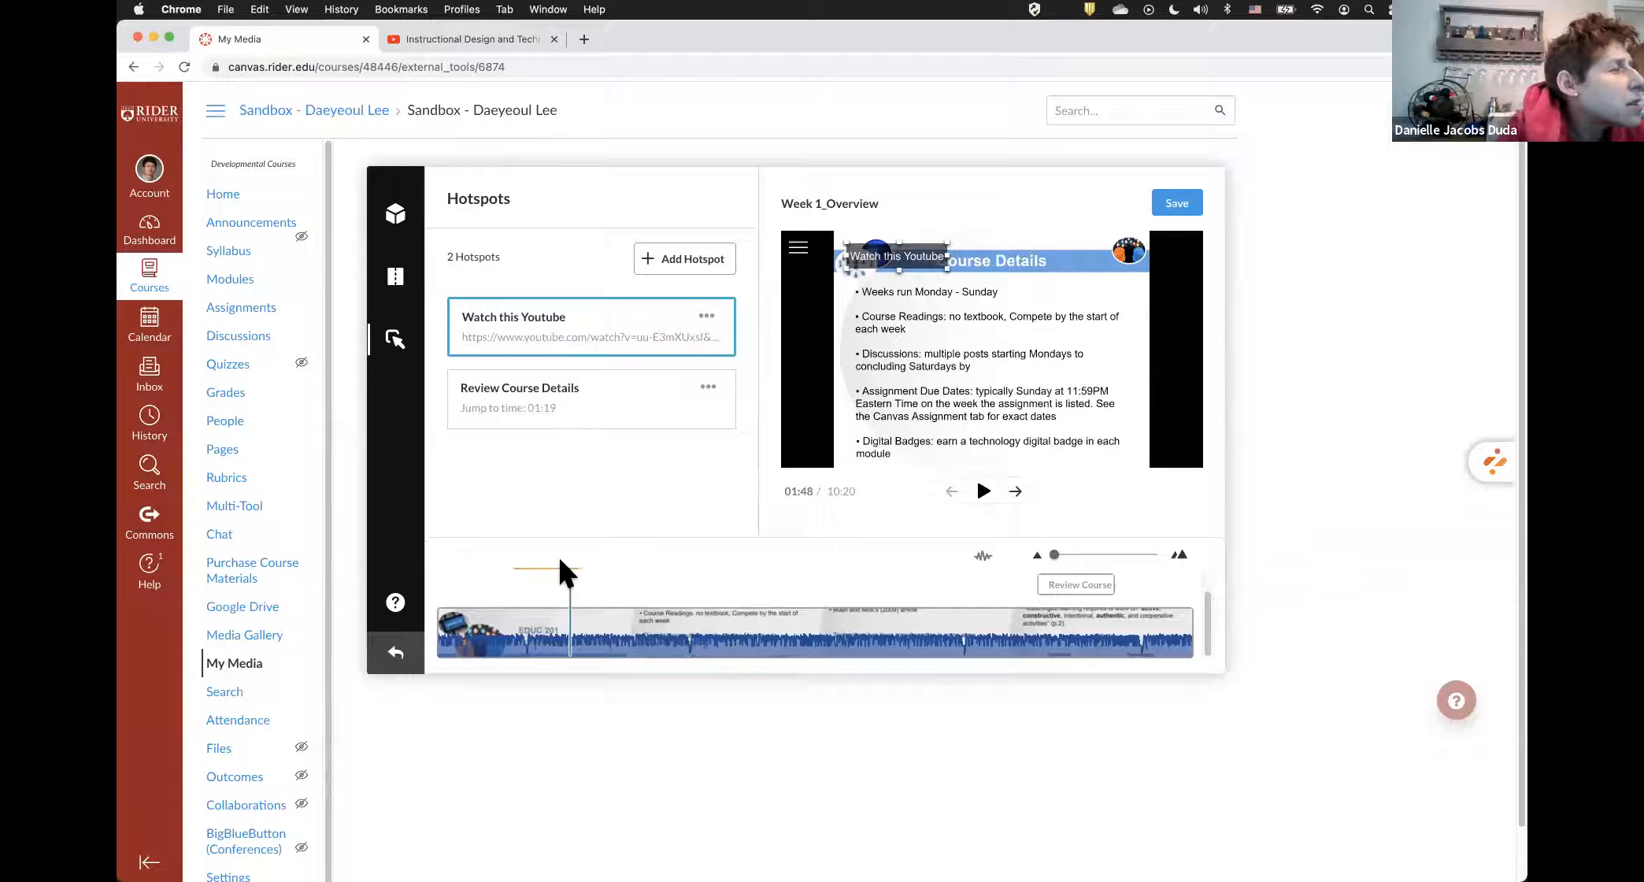
pyautogui.scroll(-1, 577, 555)
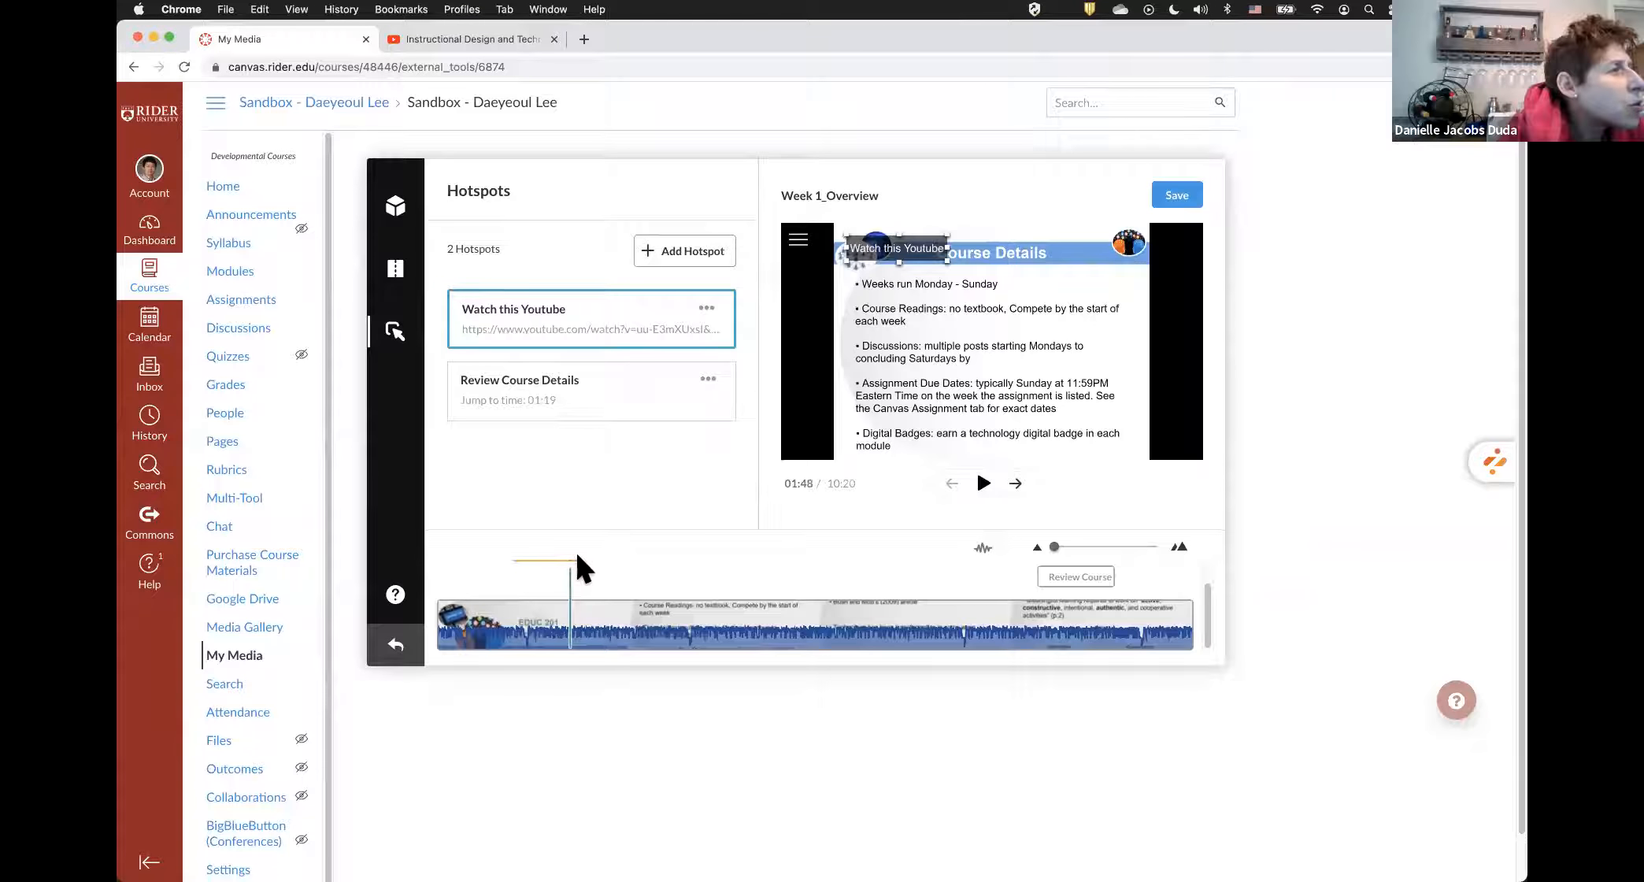
pyautogui.moveTo(580, 558); pyautogui.dragTo(618, 552)
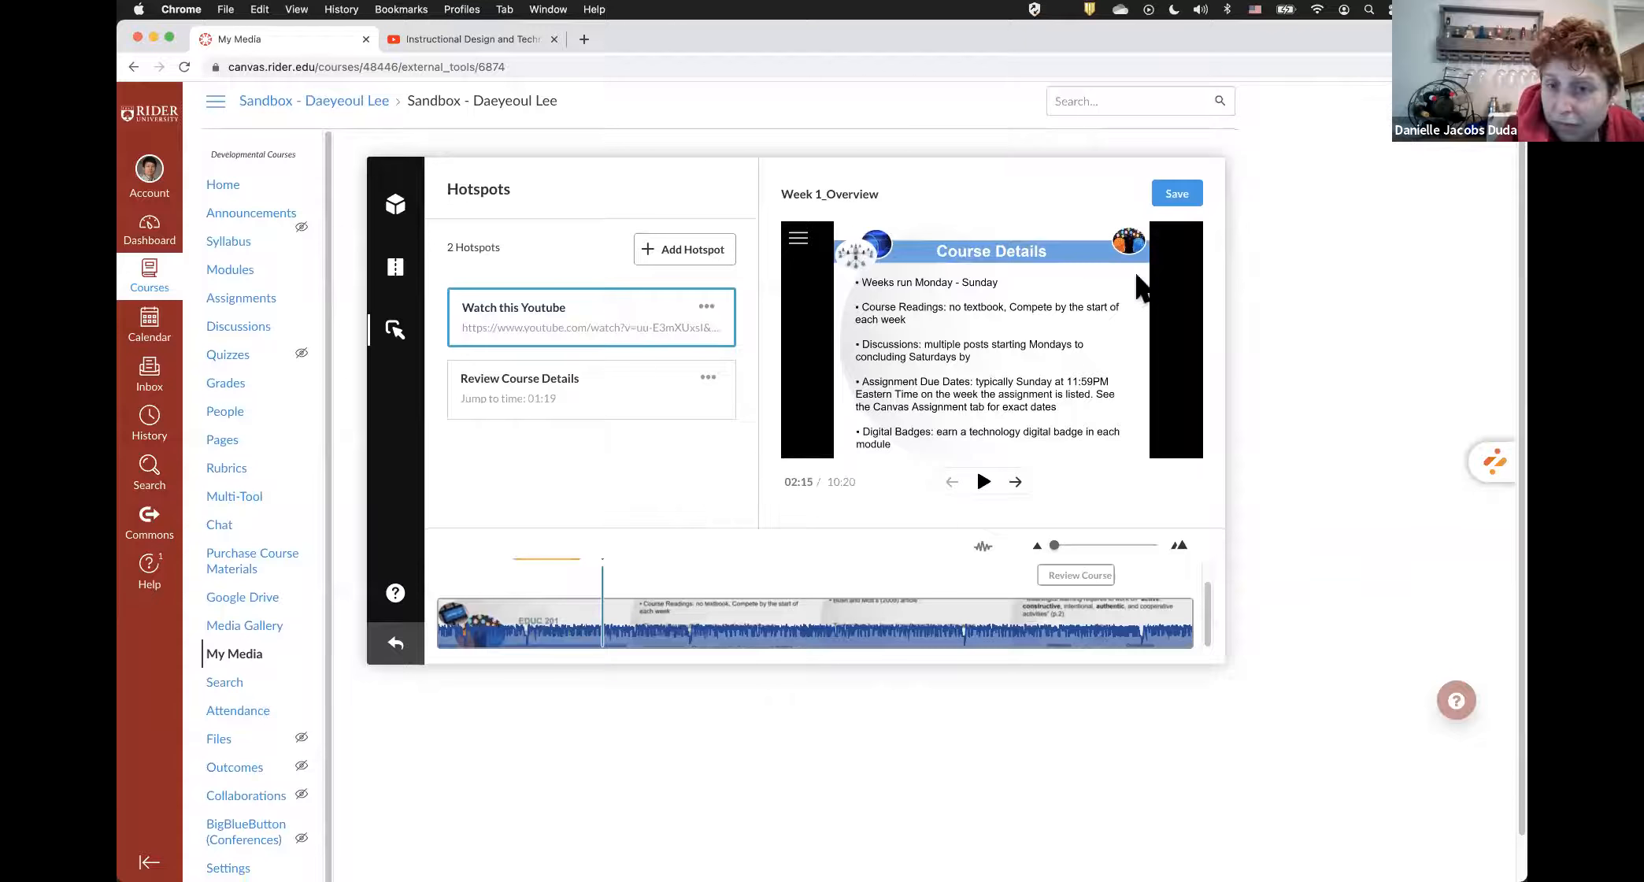
pyautogui.click(1158, 202)
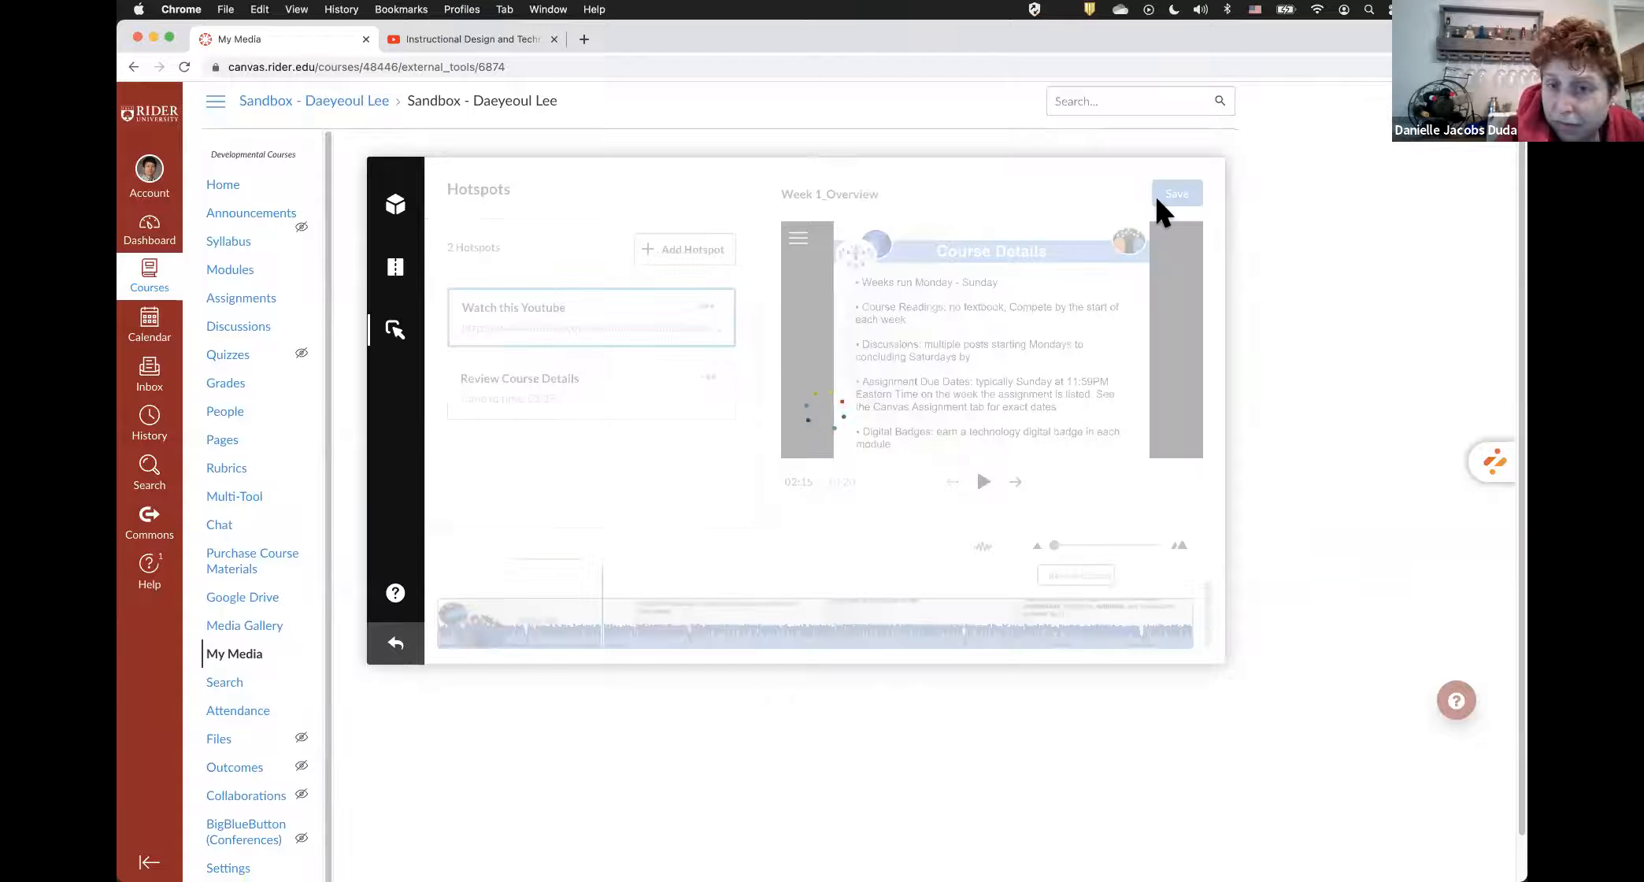
# - Play Week 1_Overview from My Media at about 1:06, test the Watch this Youtube hotspot, and pause the linked YouTube video
pyautogui.click(228, 658)
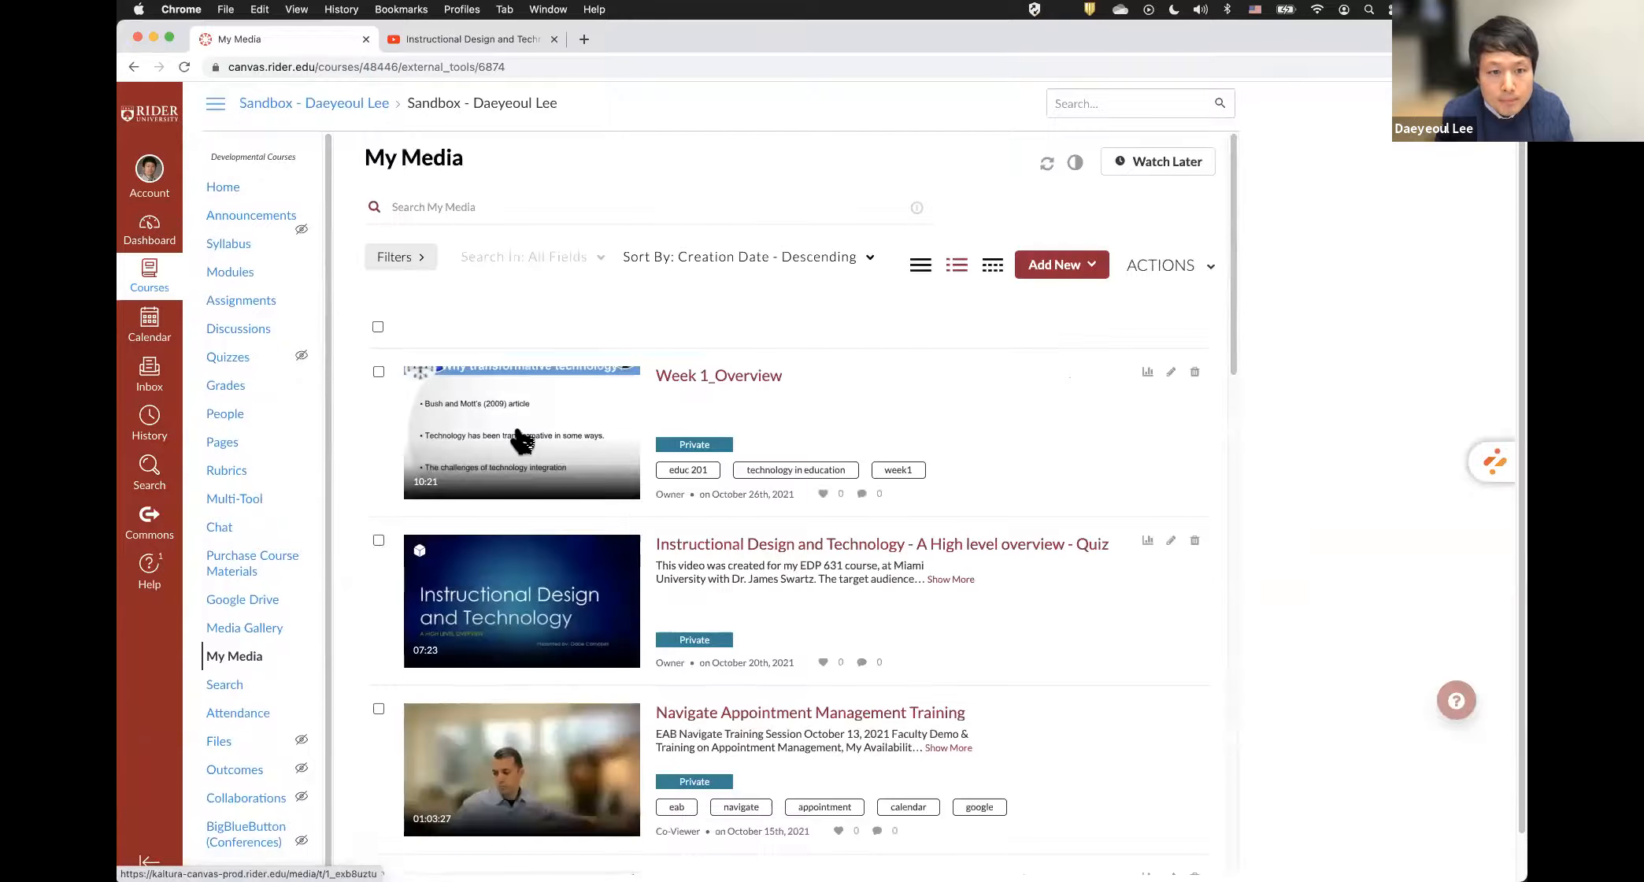
pyautogui.click(523, 441)
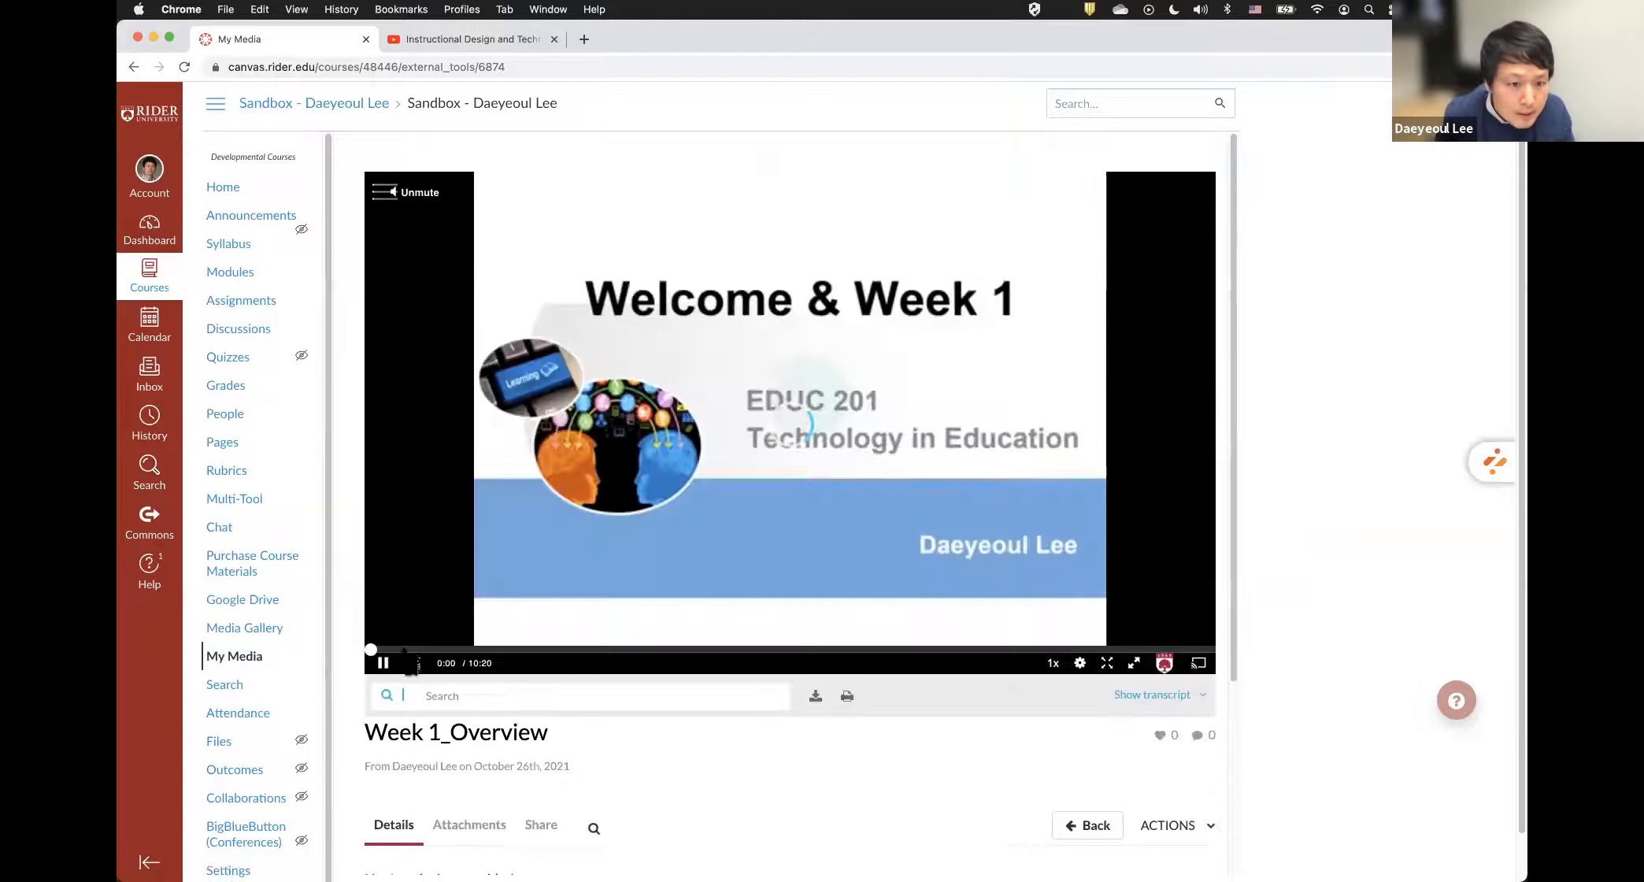
pyautogui.click(415, 650)
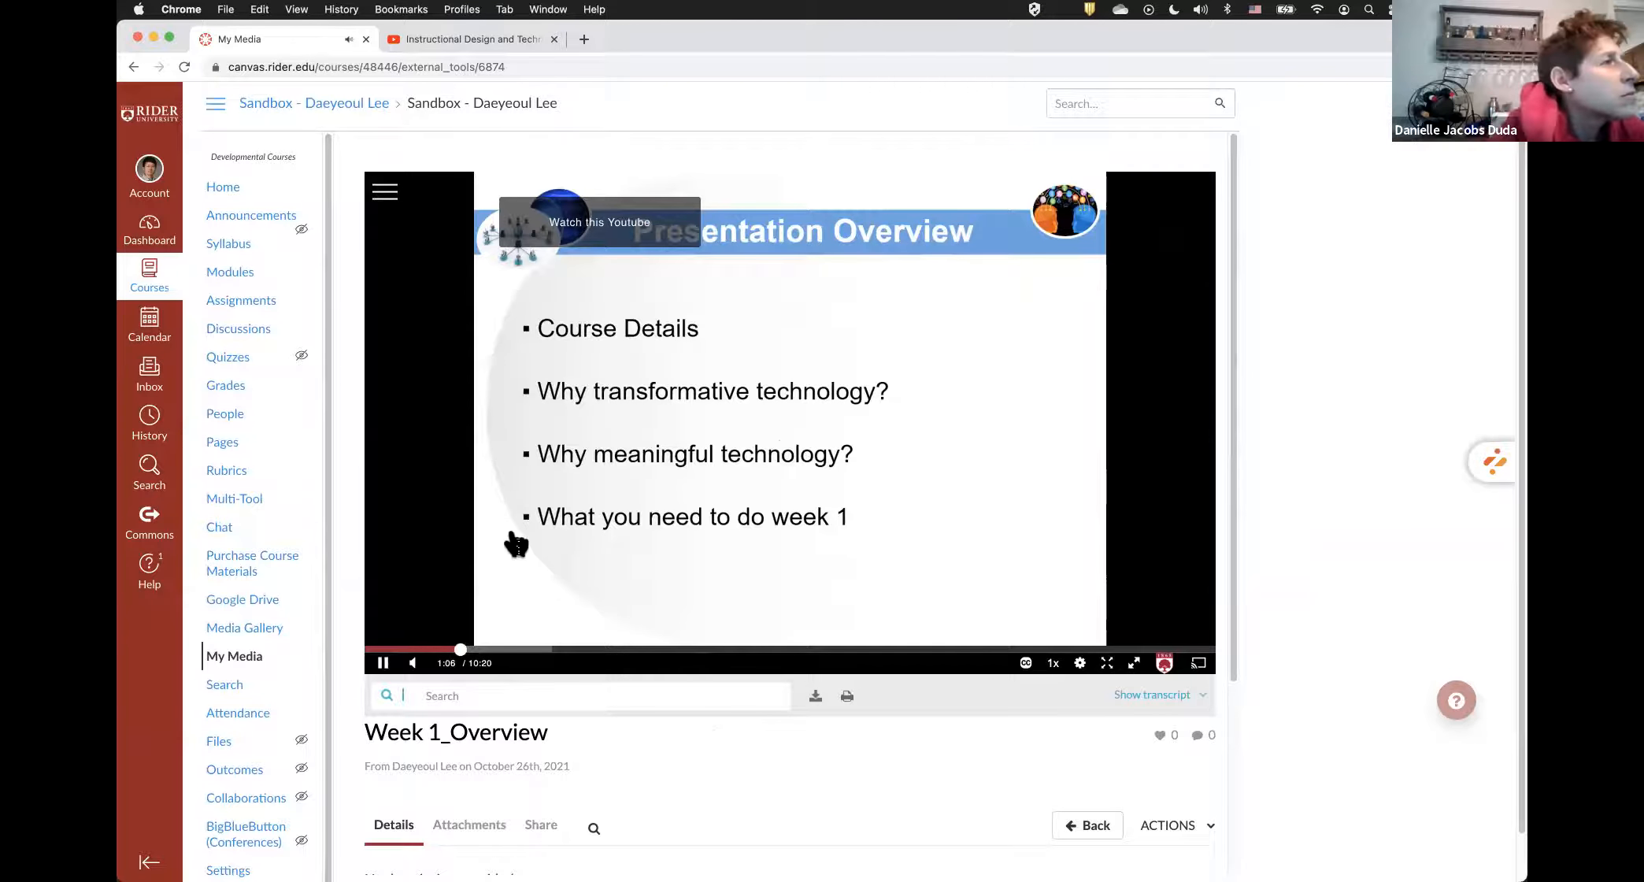
pyautogui.click(614, 223)
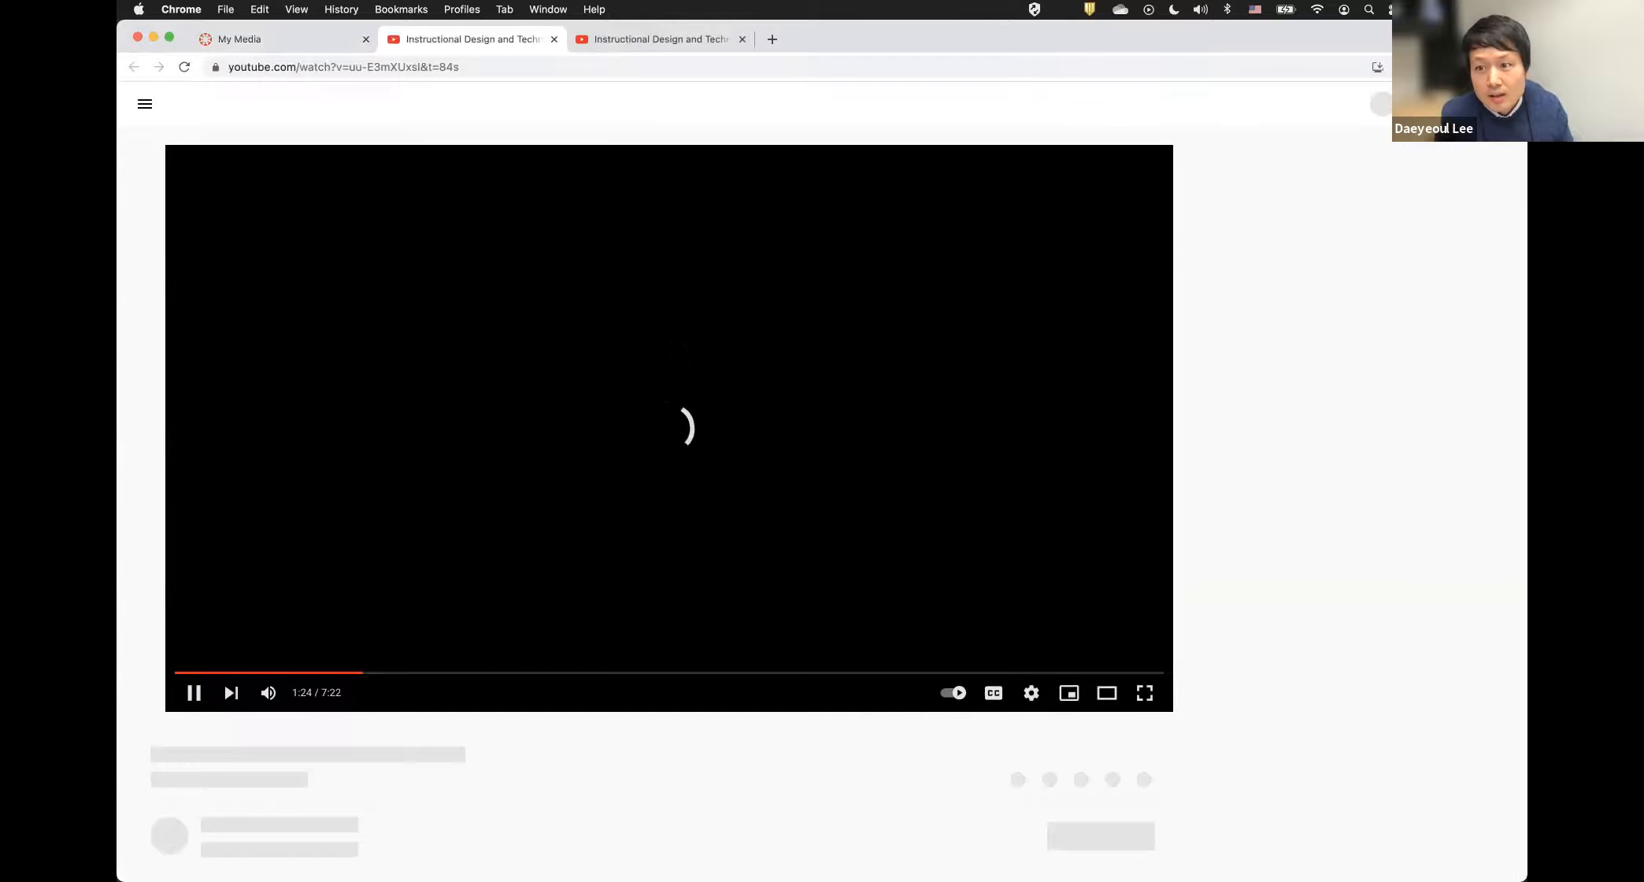
pyautogui.click(681, 381)
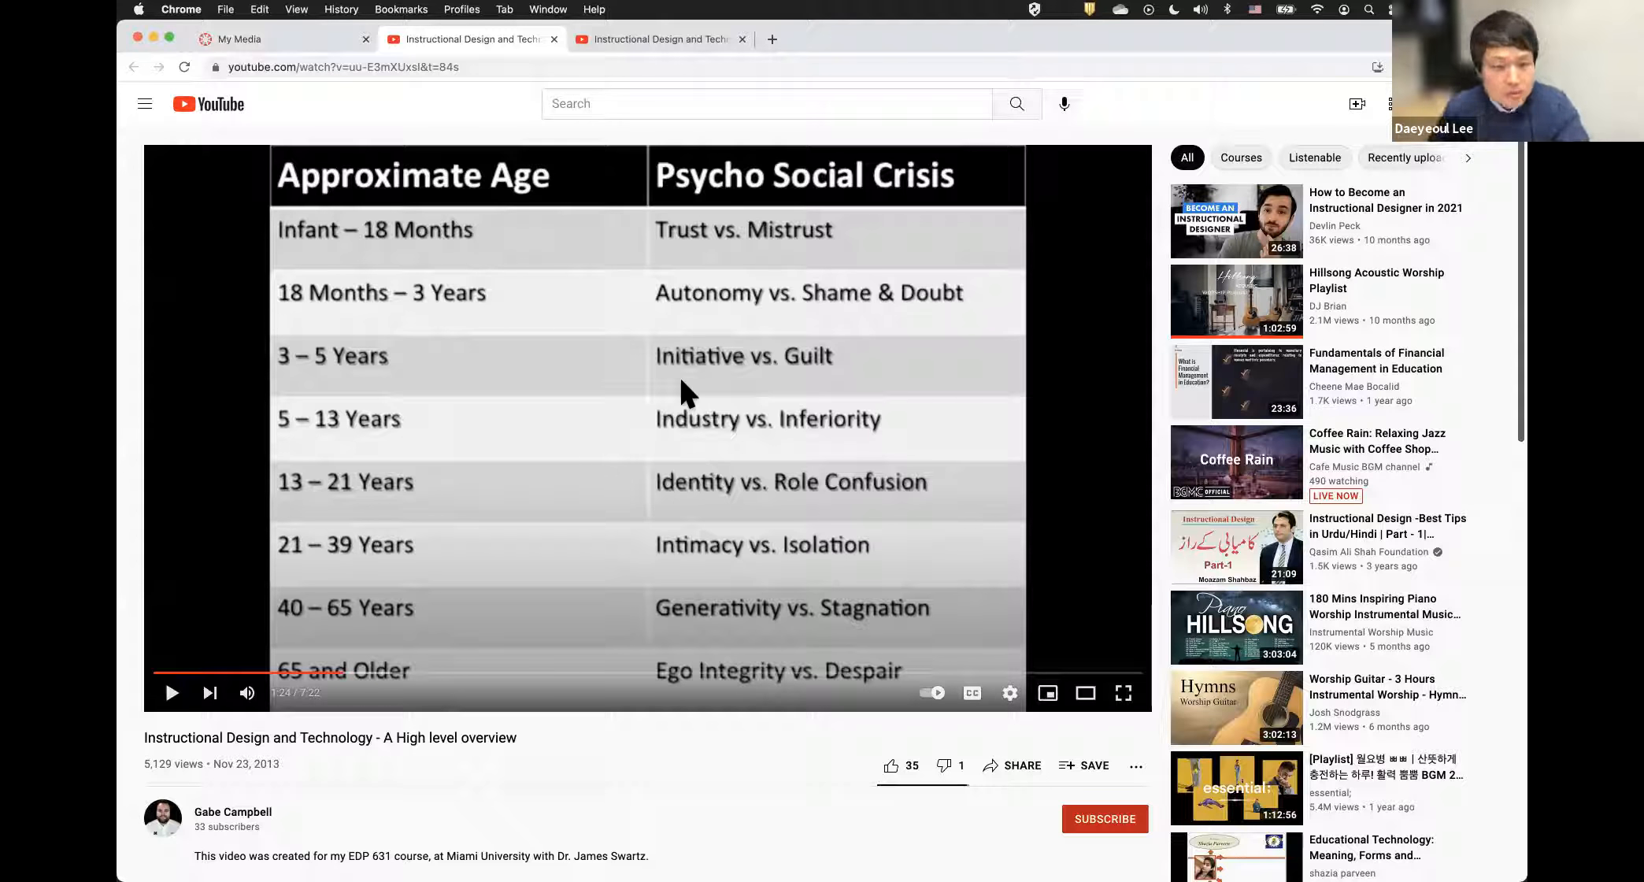
# - Return to the My Media list in Canvas and open Week 1_Overview for editing
pyautogui.click(293, 37)
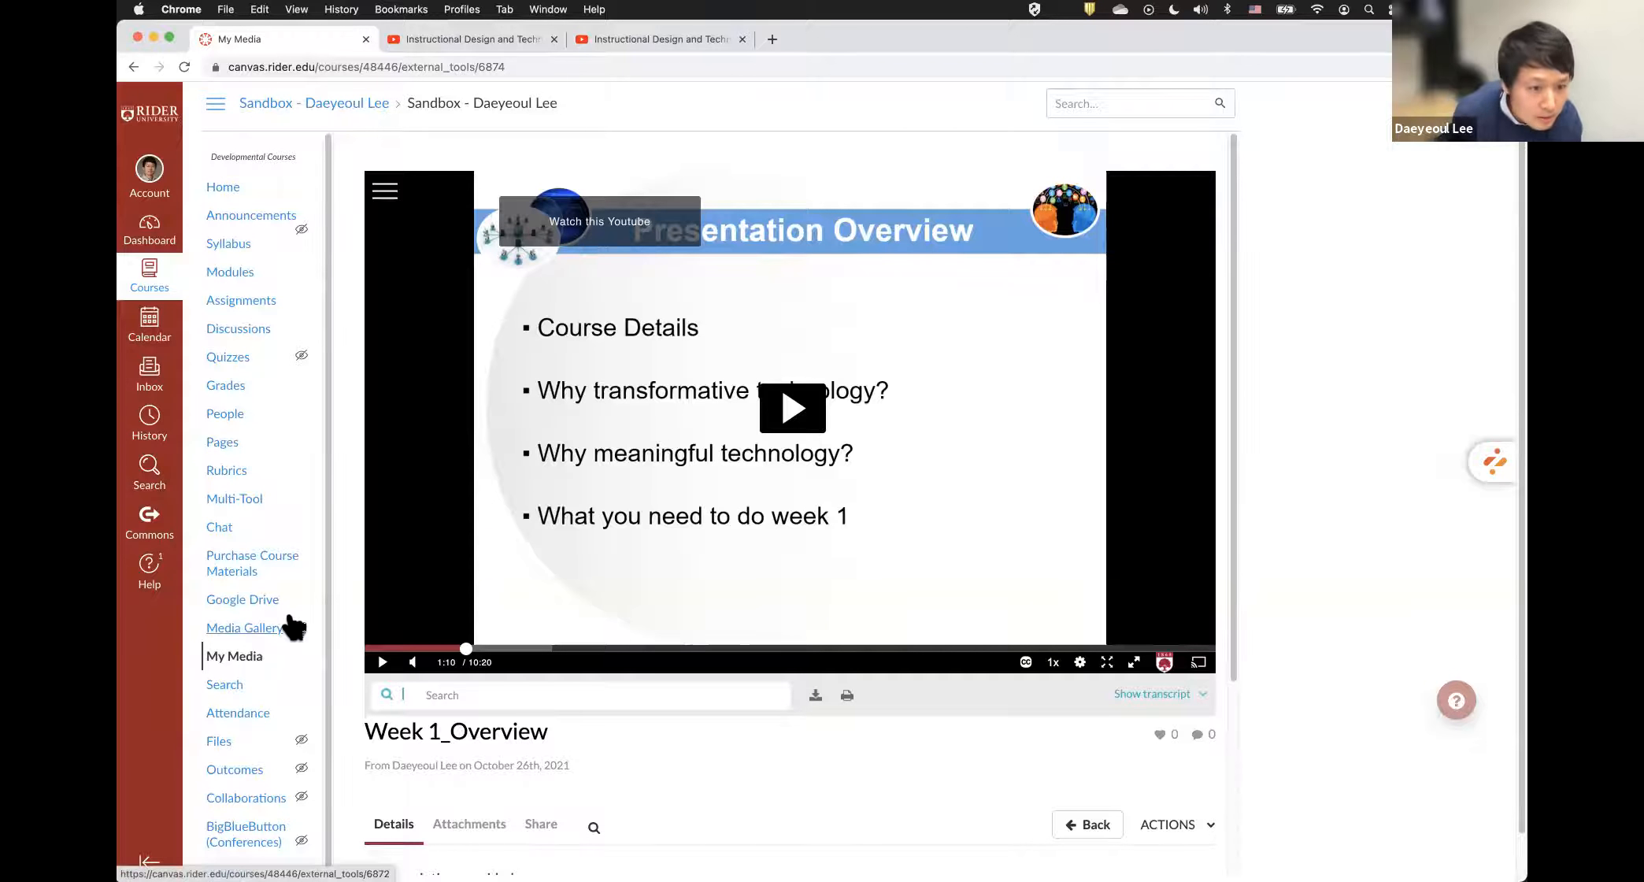
pyautogui.click(234, 660)
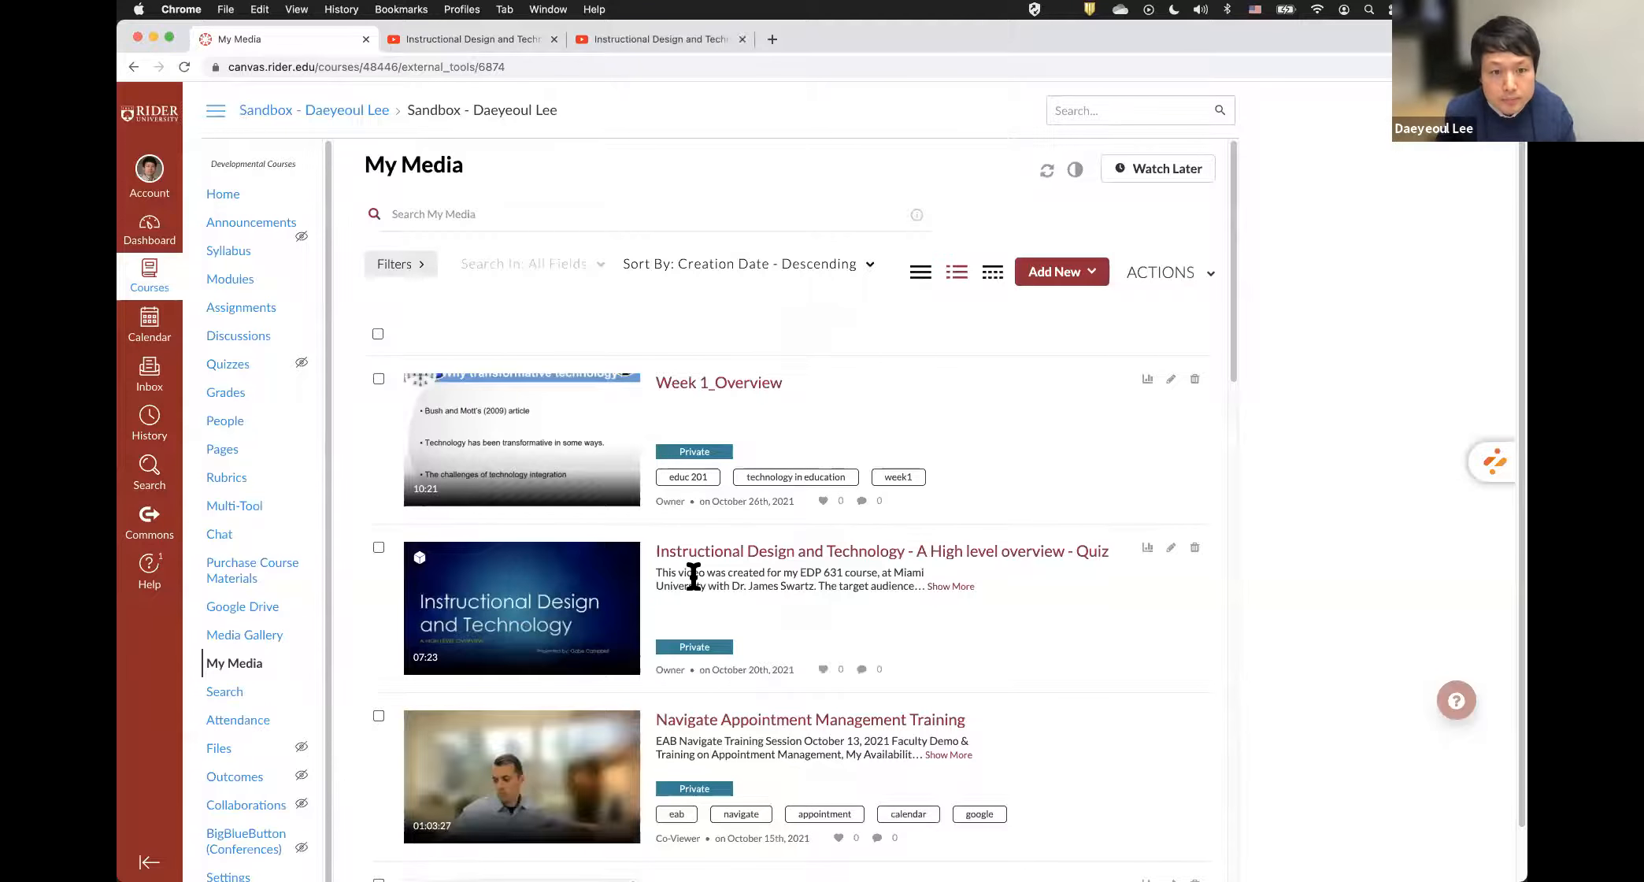
pyautogui.scroll(-2, 692, 573)
pyautogui.scroll(-7, 692, 571)
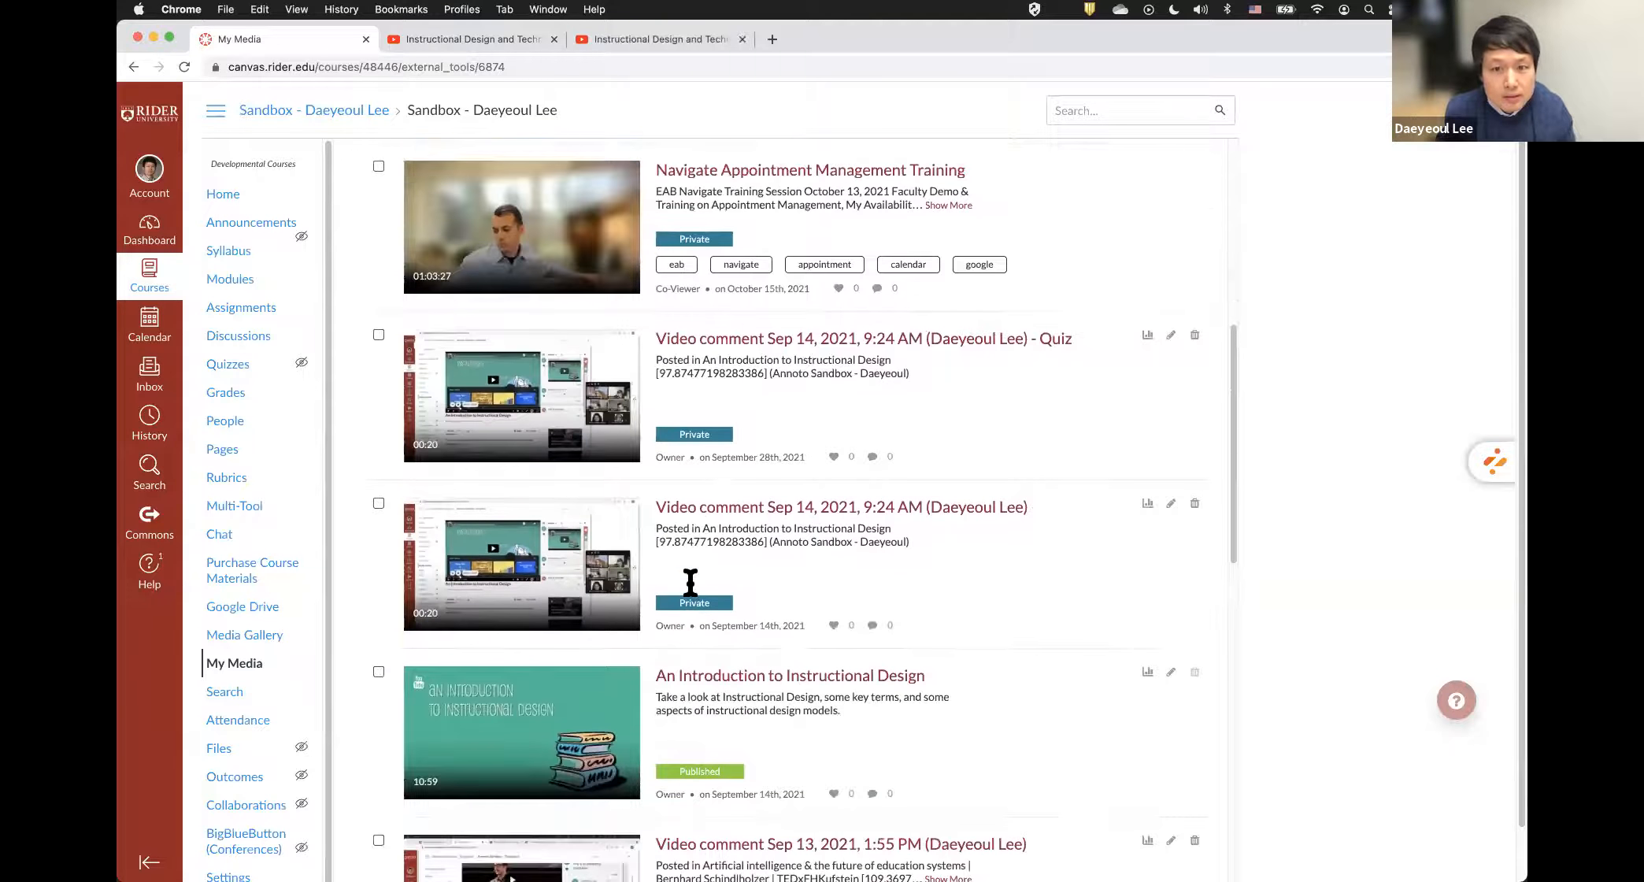
pyautogui.scroll(7, 691, 583)
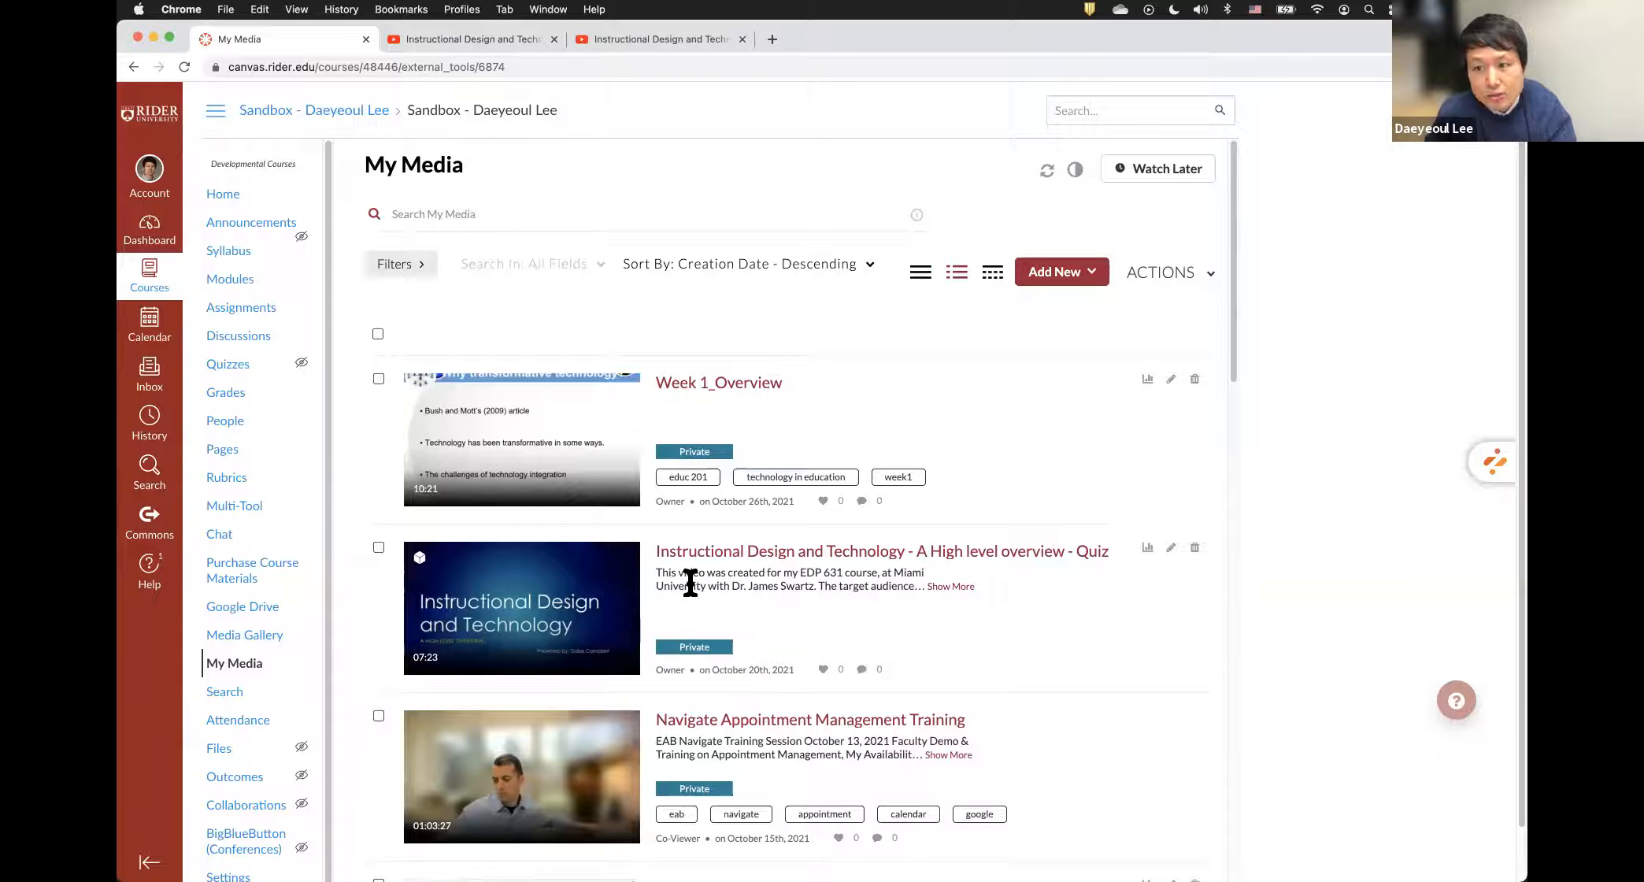
pyautogui.scroll(-1, 910, 435)
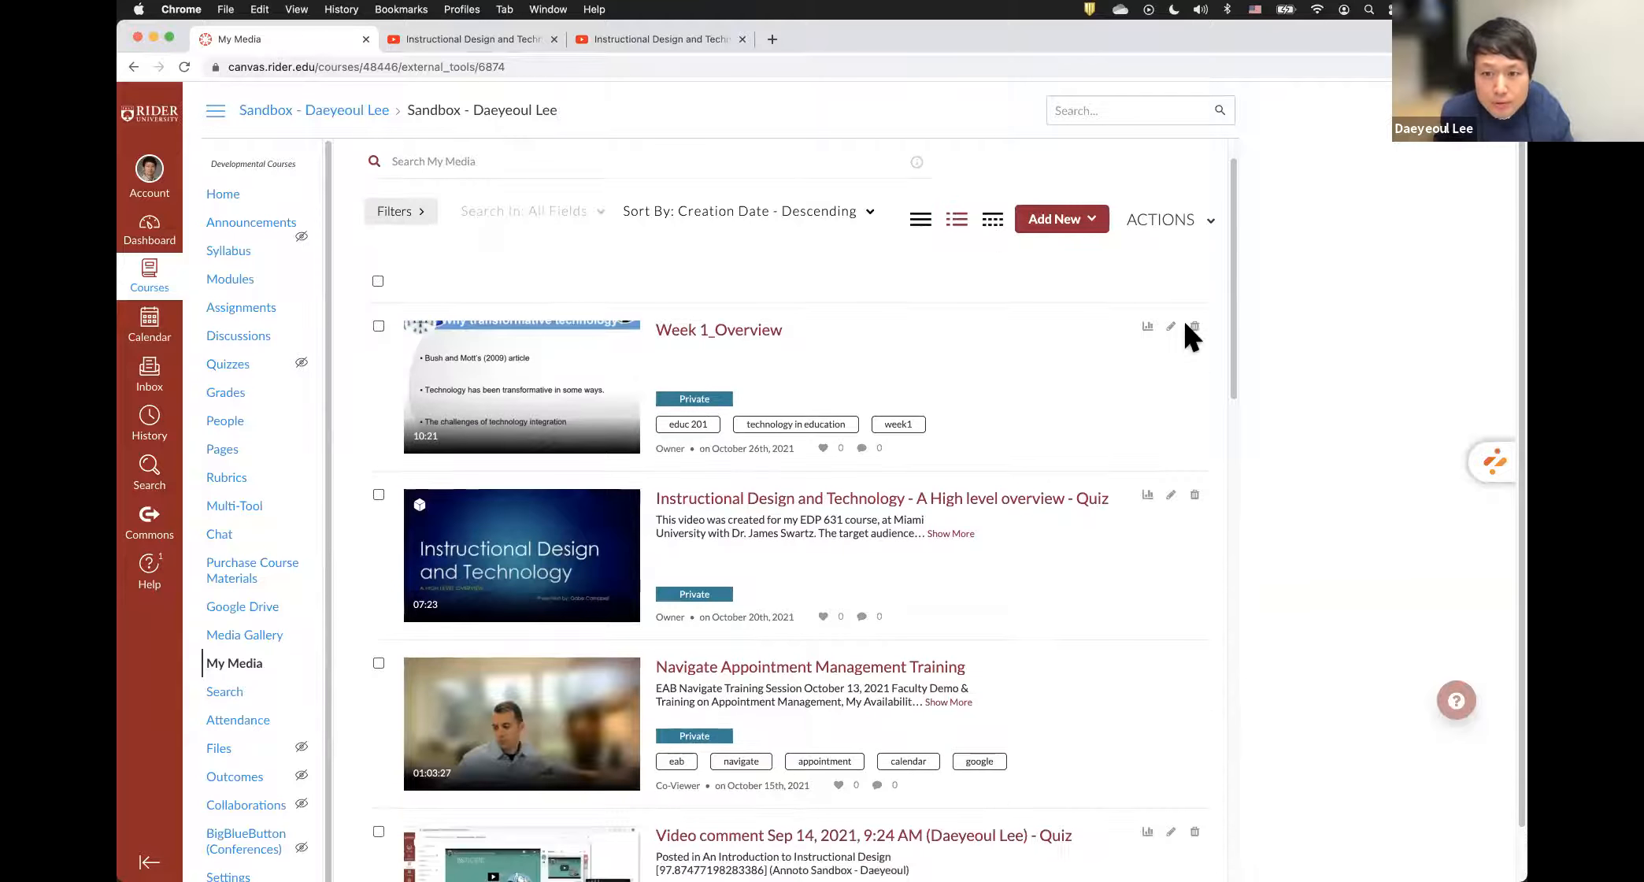
pyautogui.click(1171, 327)
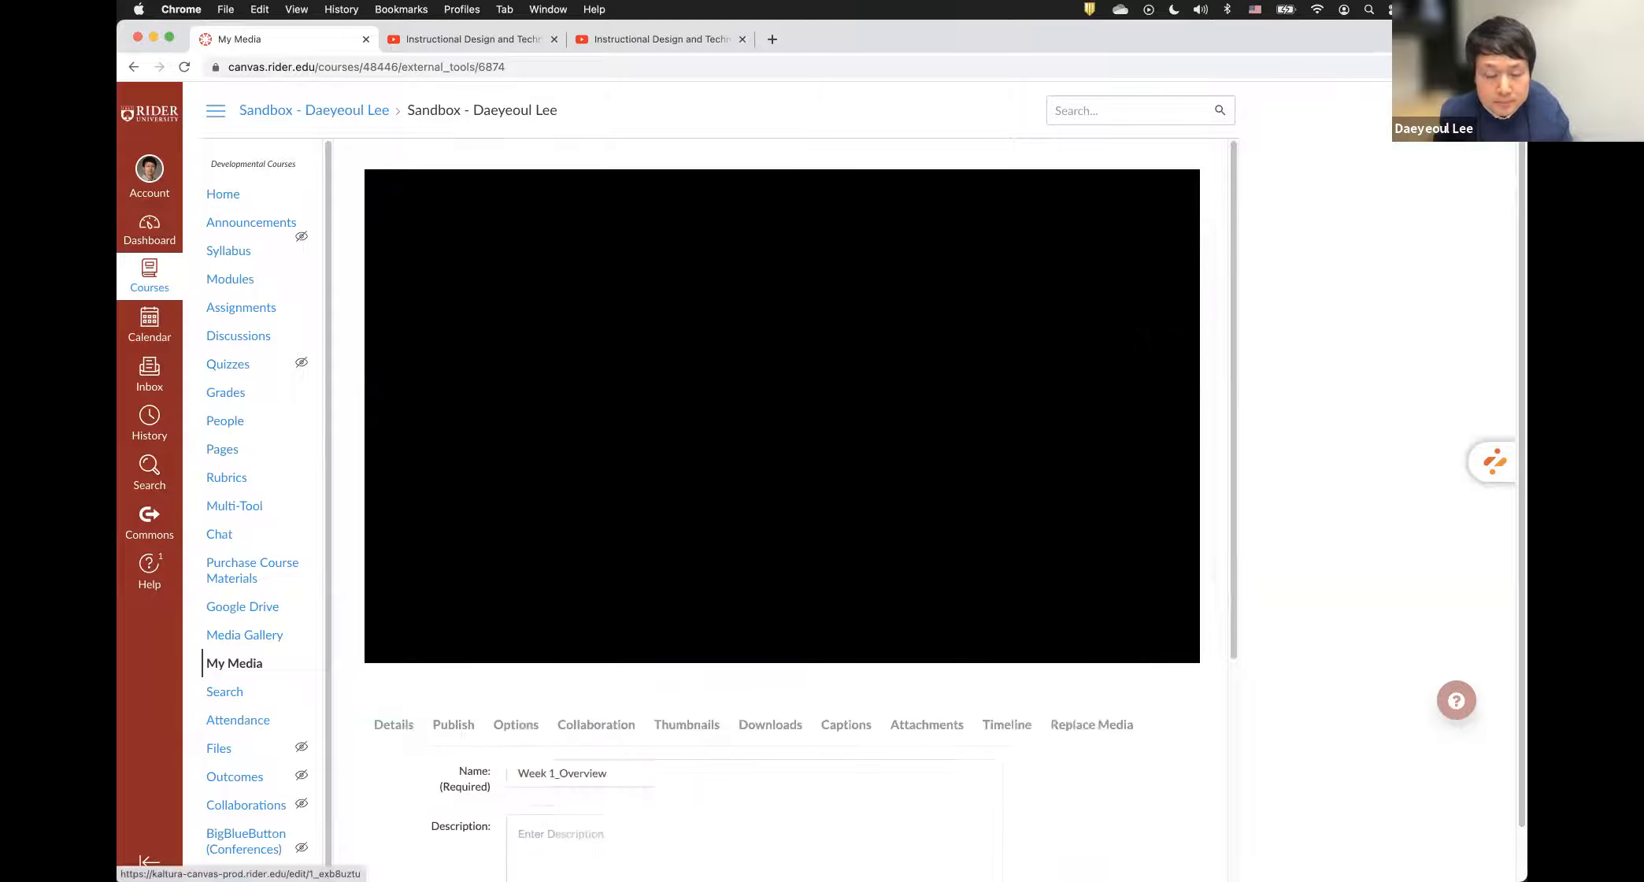
# - Go to the video's caption settings and open the English captions in the Closed Captions Editor
pyautogui.scroll(-3, 856, 427)
pyautogui.scroll(-2, 855, 417)
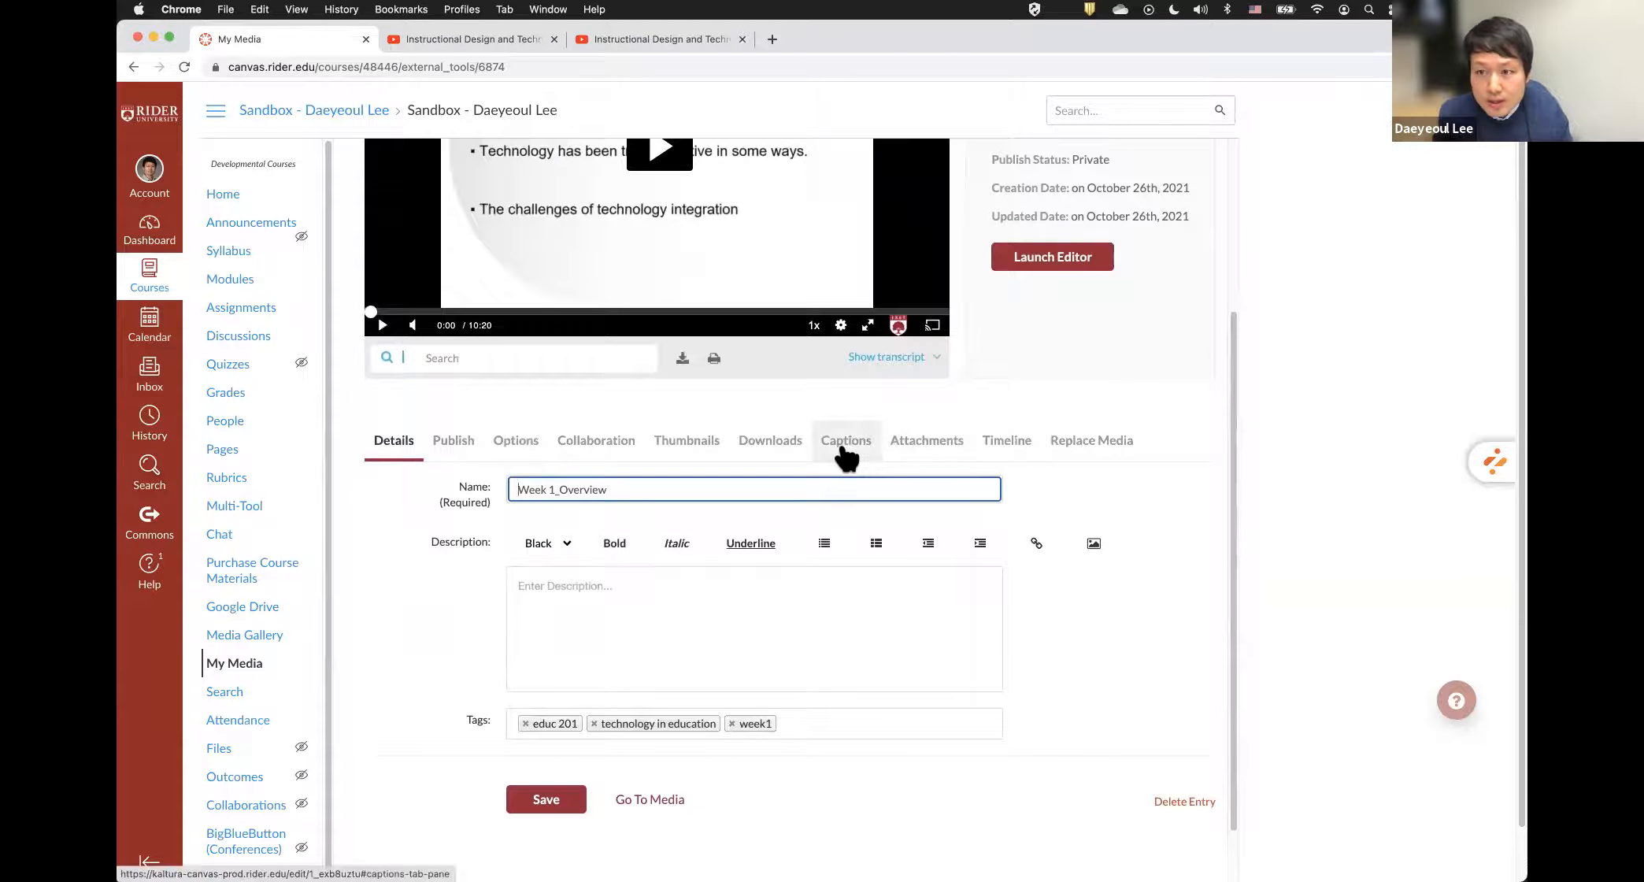
pyautogui.click(848, 459)
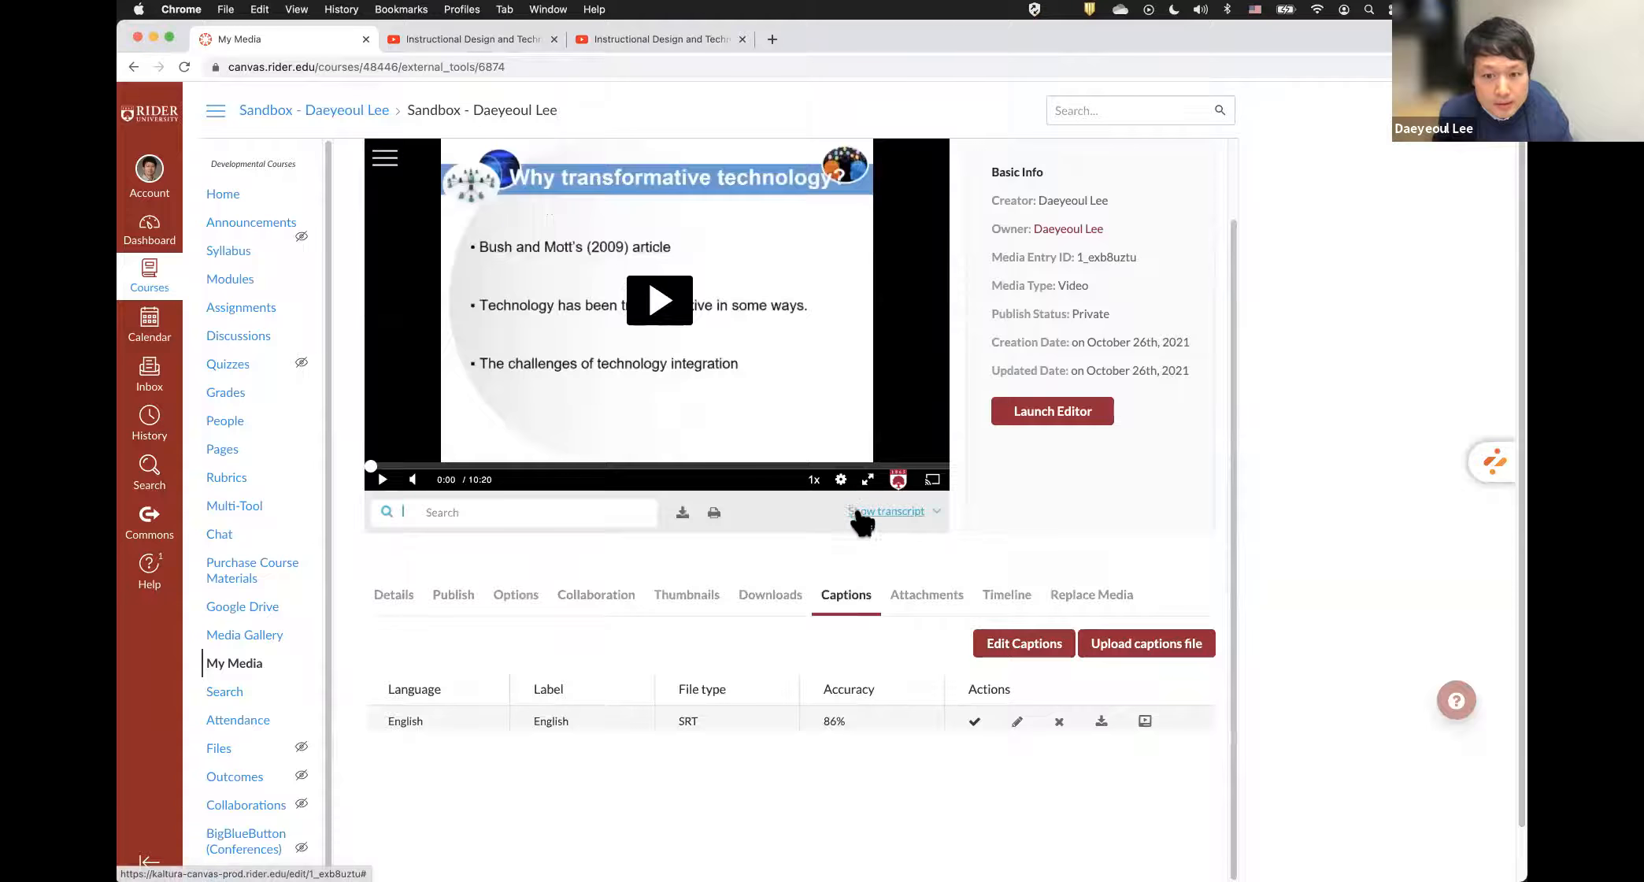
pyautogui.scroll(-1, 862, 523)
pyautogui.scroll(-1, 838, 553)
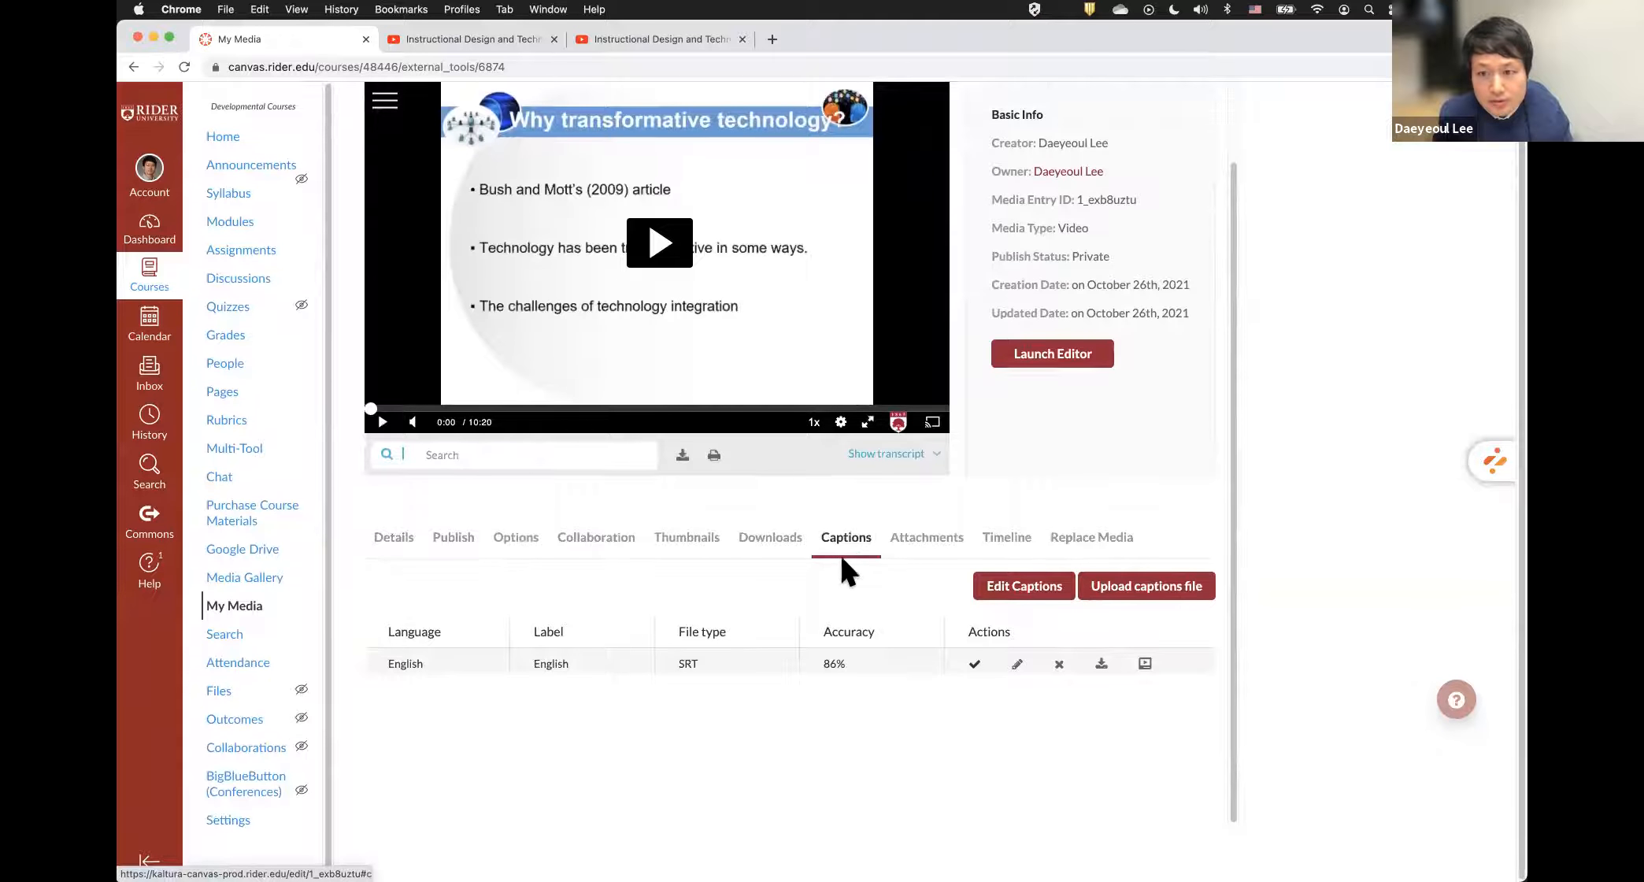
pyautogui.click(1013, 600)
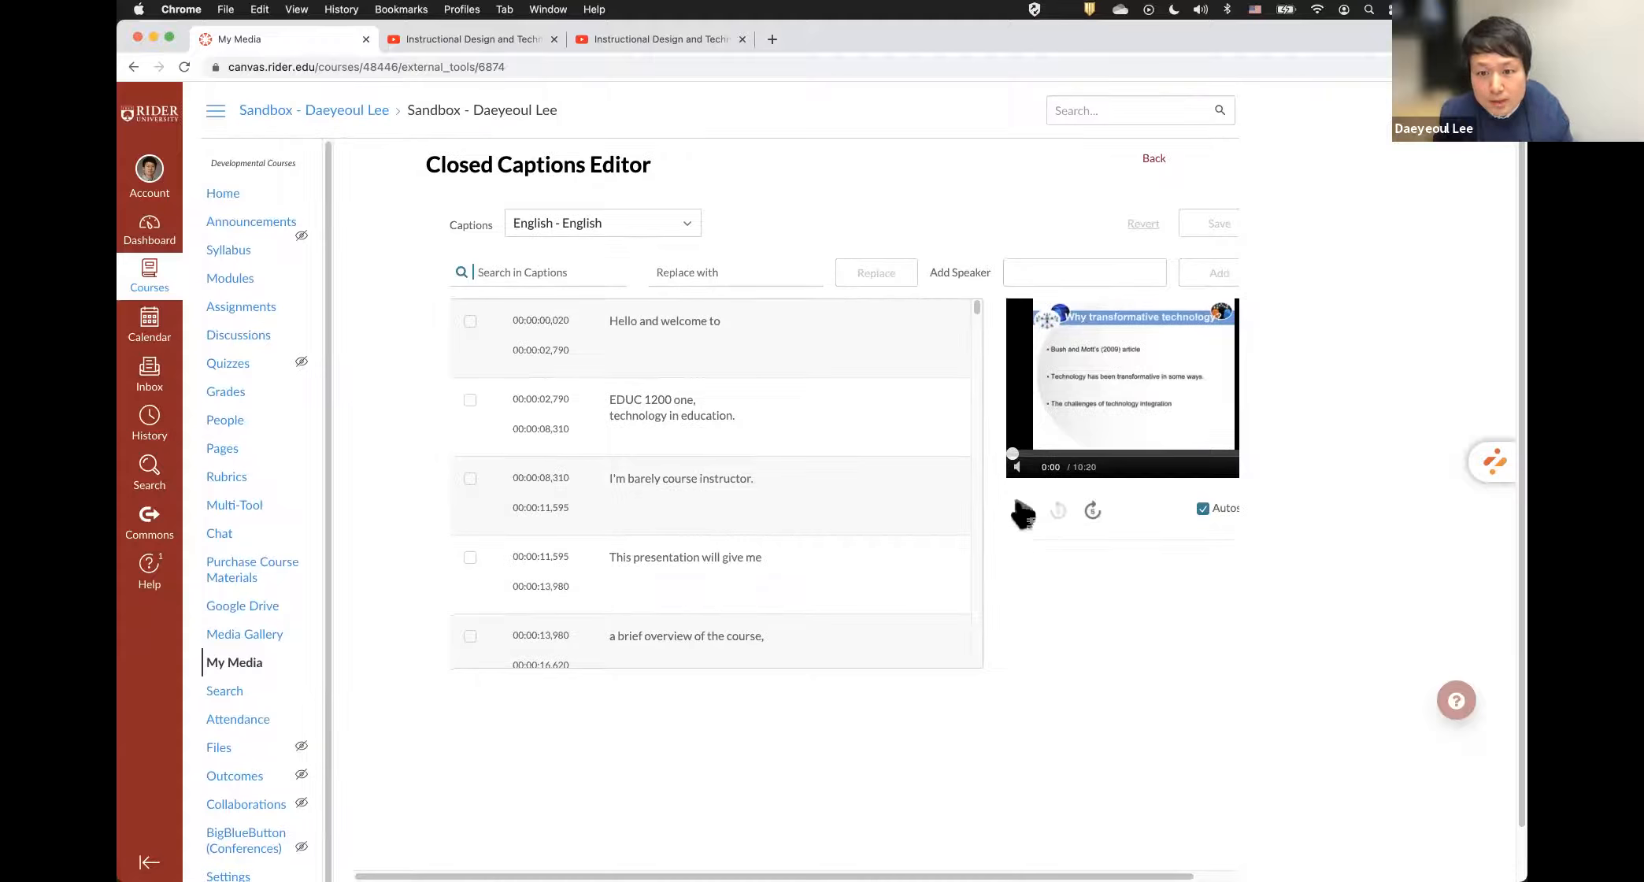
# - Play the video up to the third caption and replace "barely" in it with the instructor's full name and a comma
pyautogui.click(1025, 512)
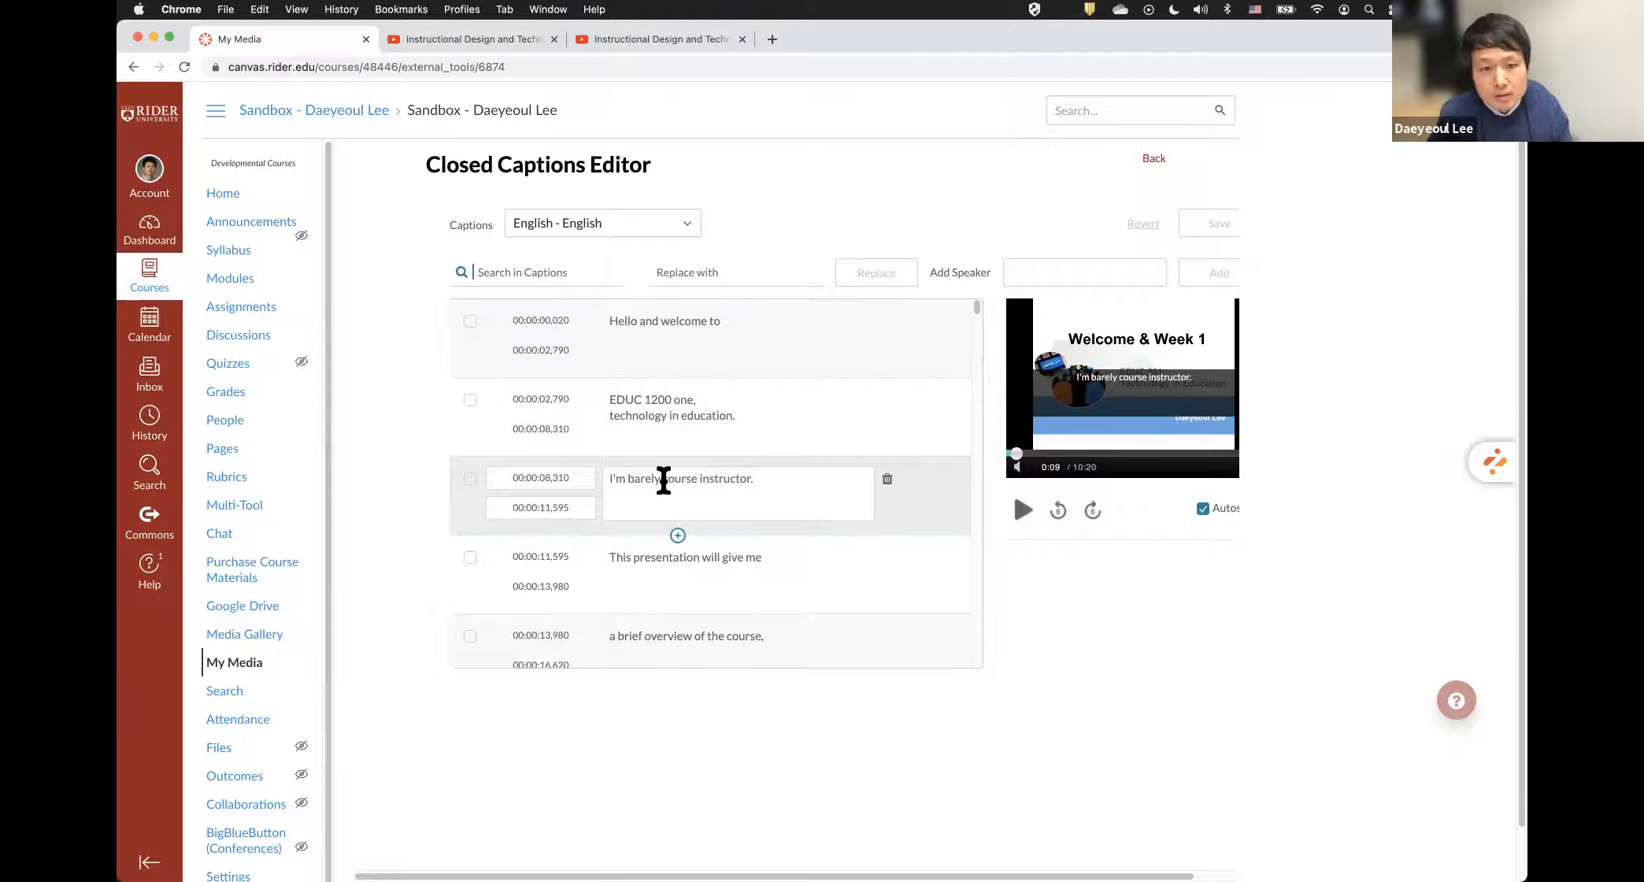
pyautogui.click(663, 480)
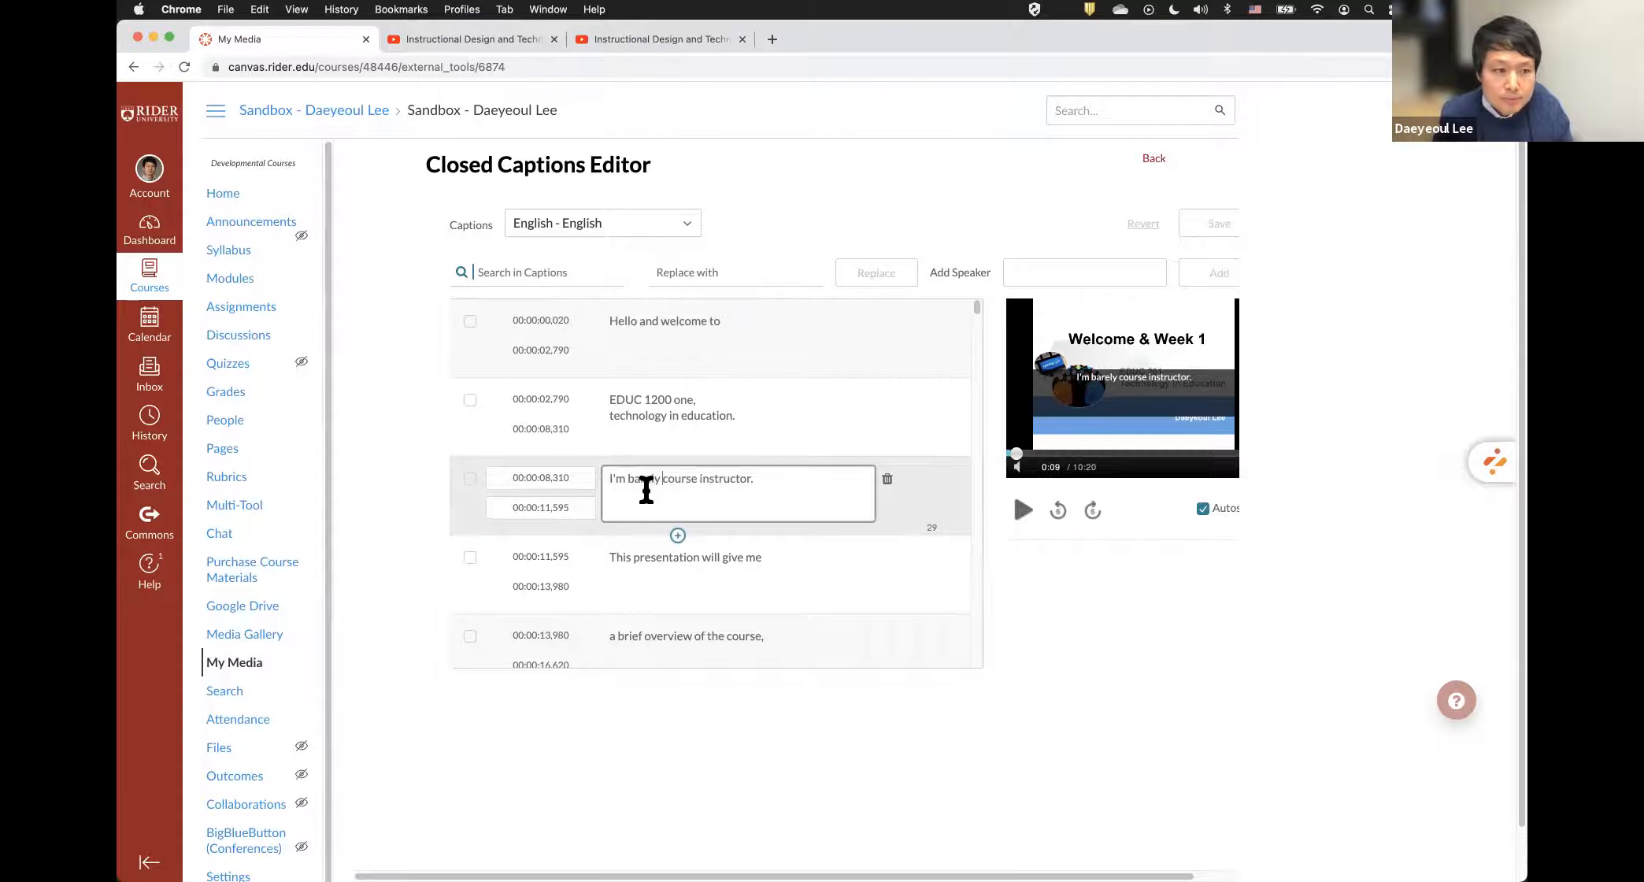
pyautogui.moveTo(629, 483); pyautogui.dragTo(657, 484)
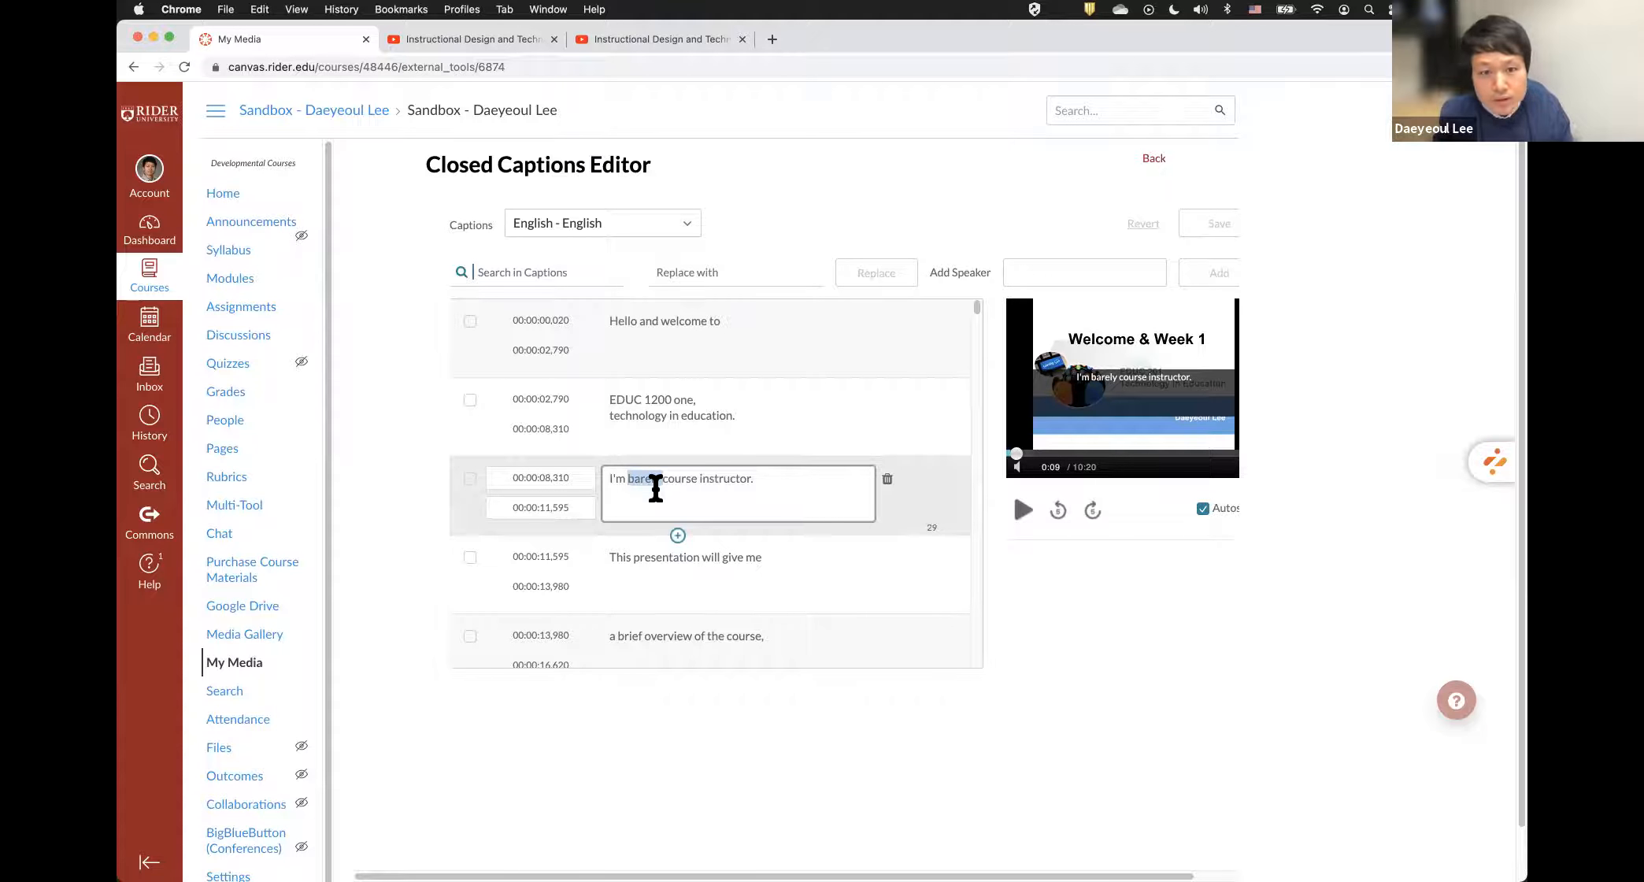
pyautogui.click(635, 486)
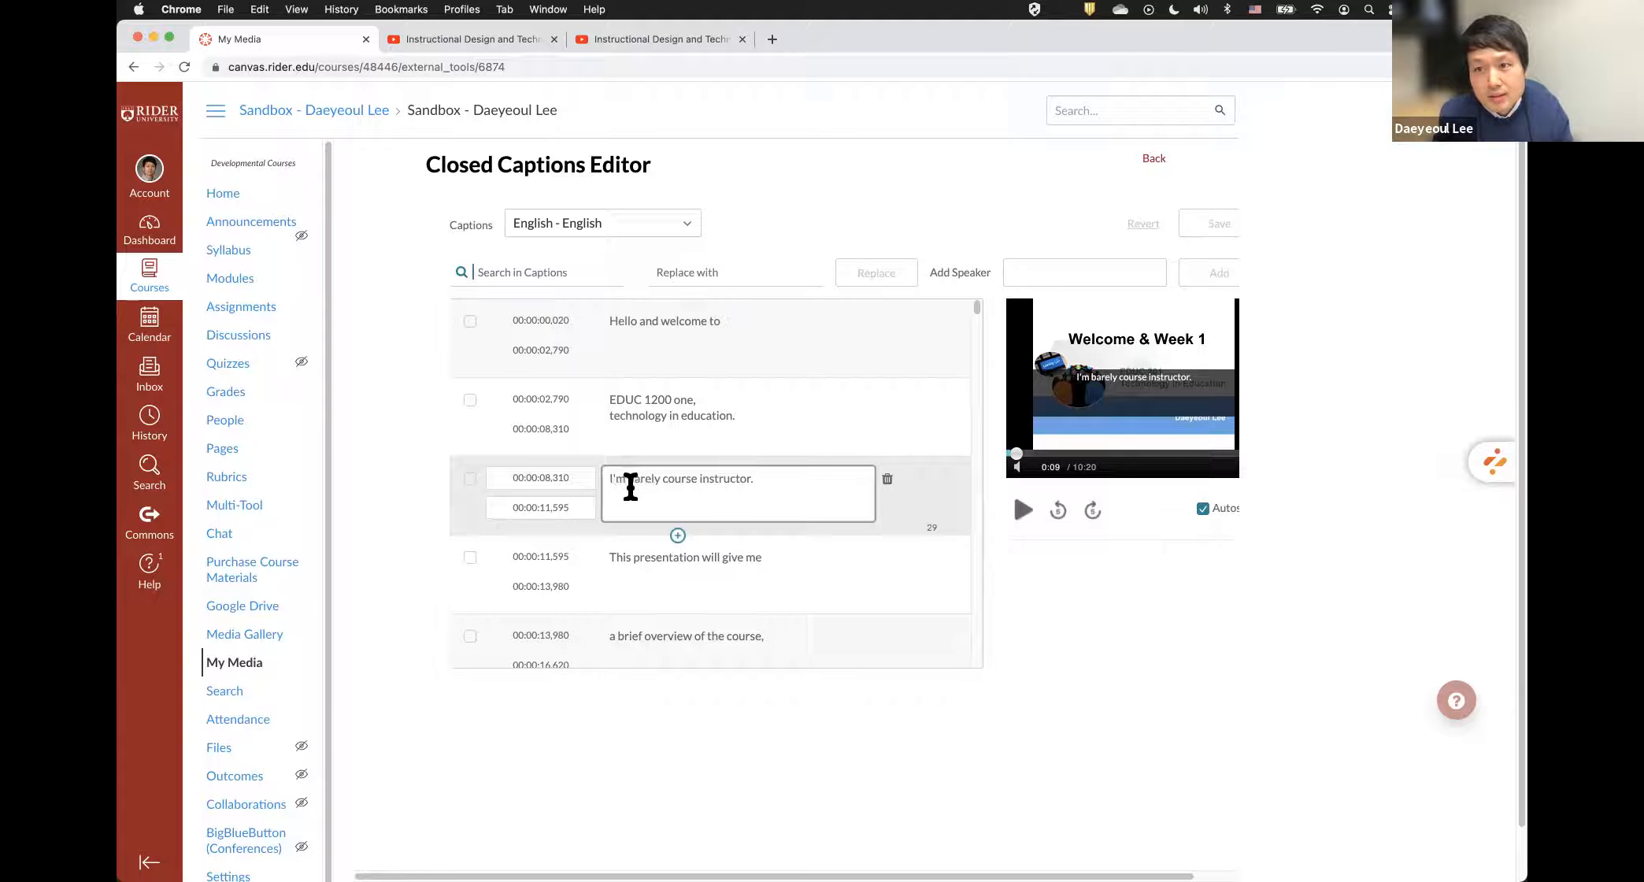
pyautogui.moveTo(628, 481); pyautogui.dragTo(662, 482)
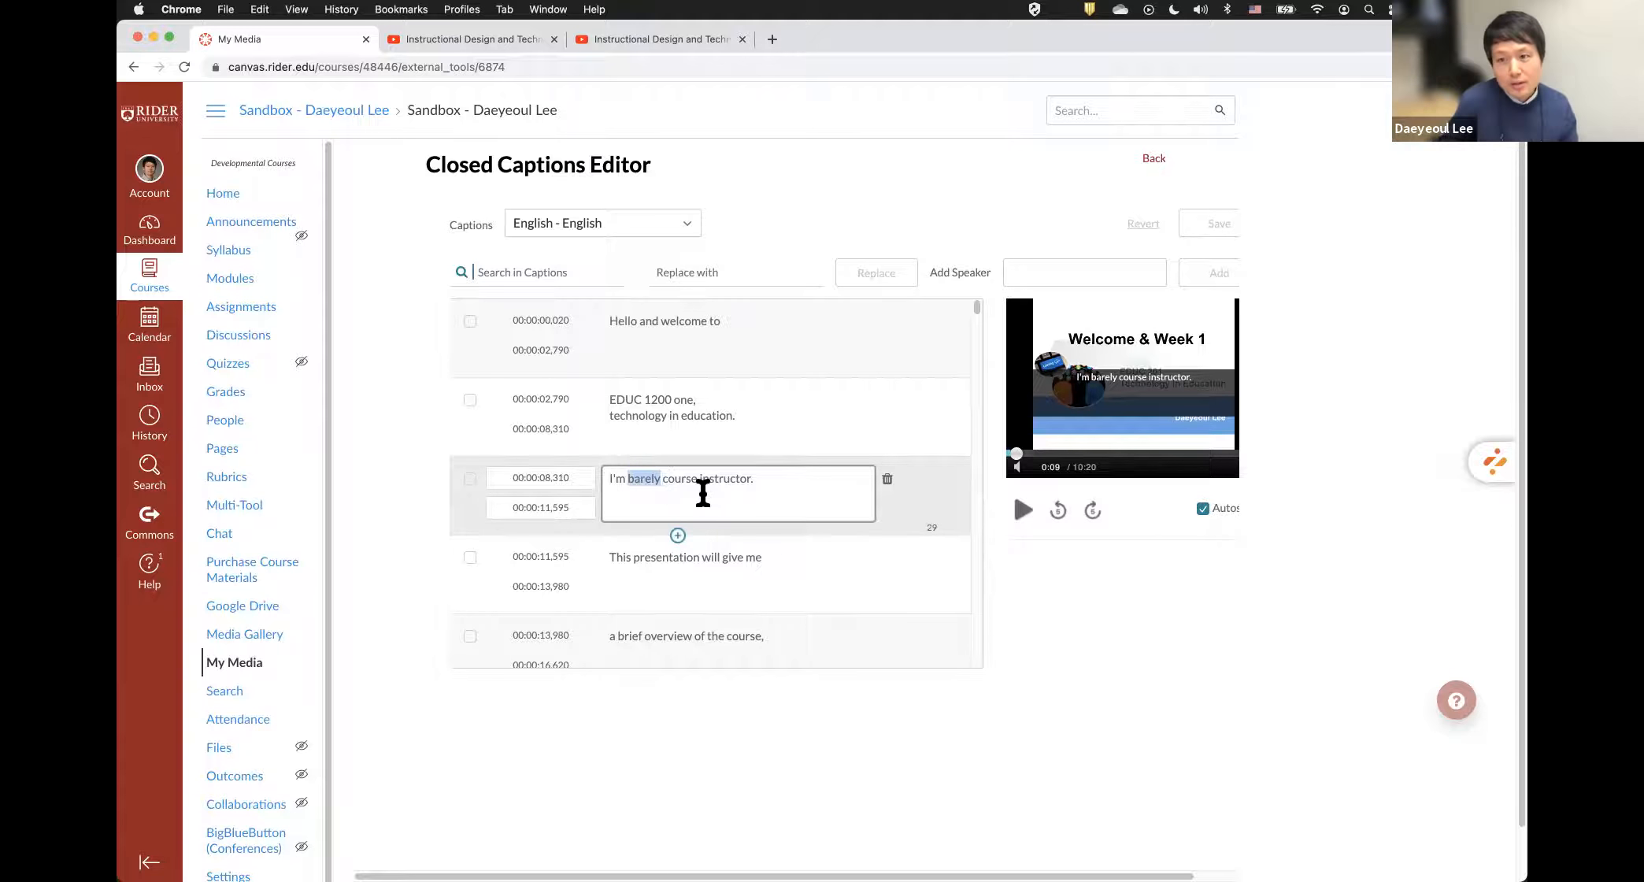
pyautogui.write('Daey')
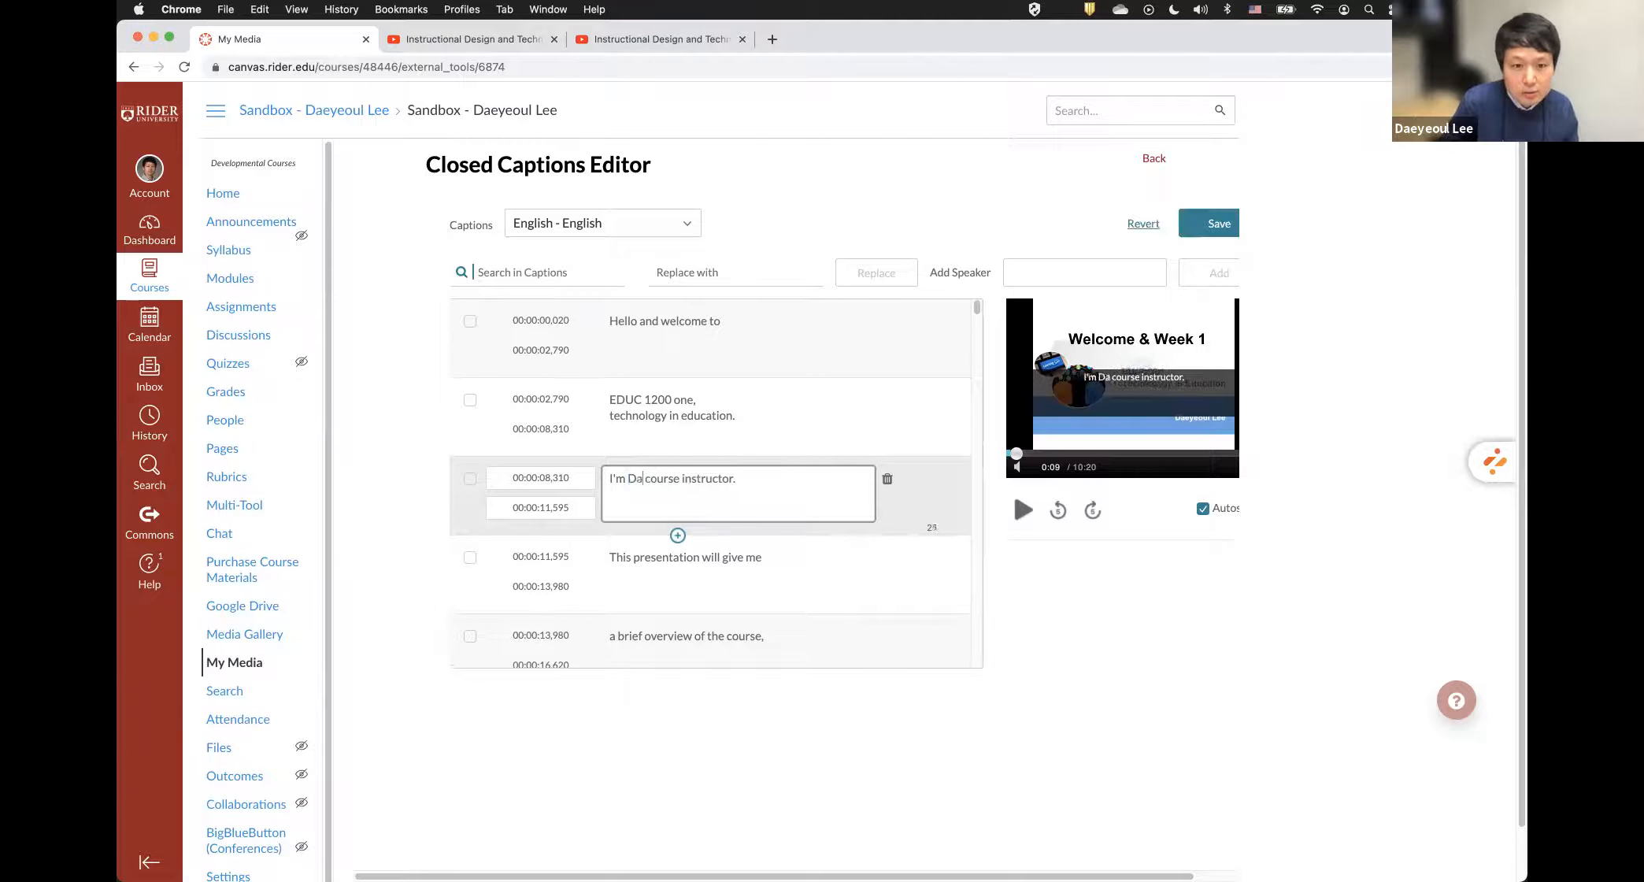
pyautogui.write('eoul Lee,')
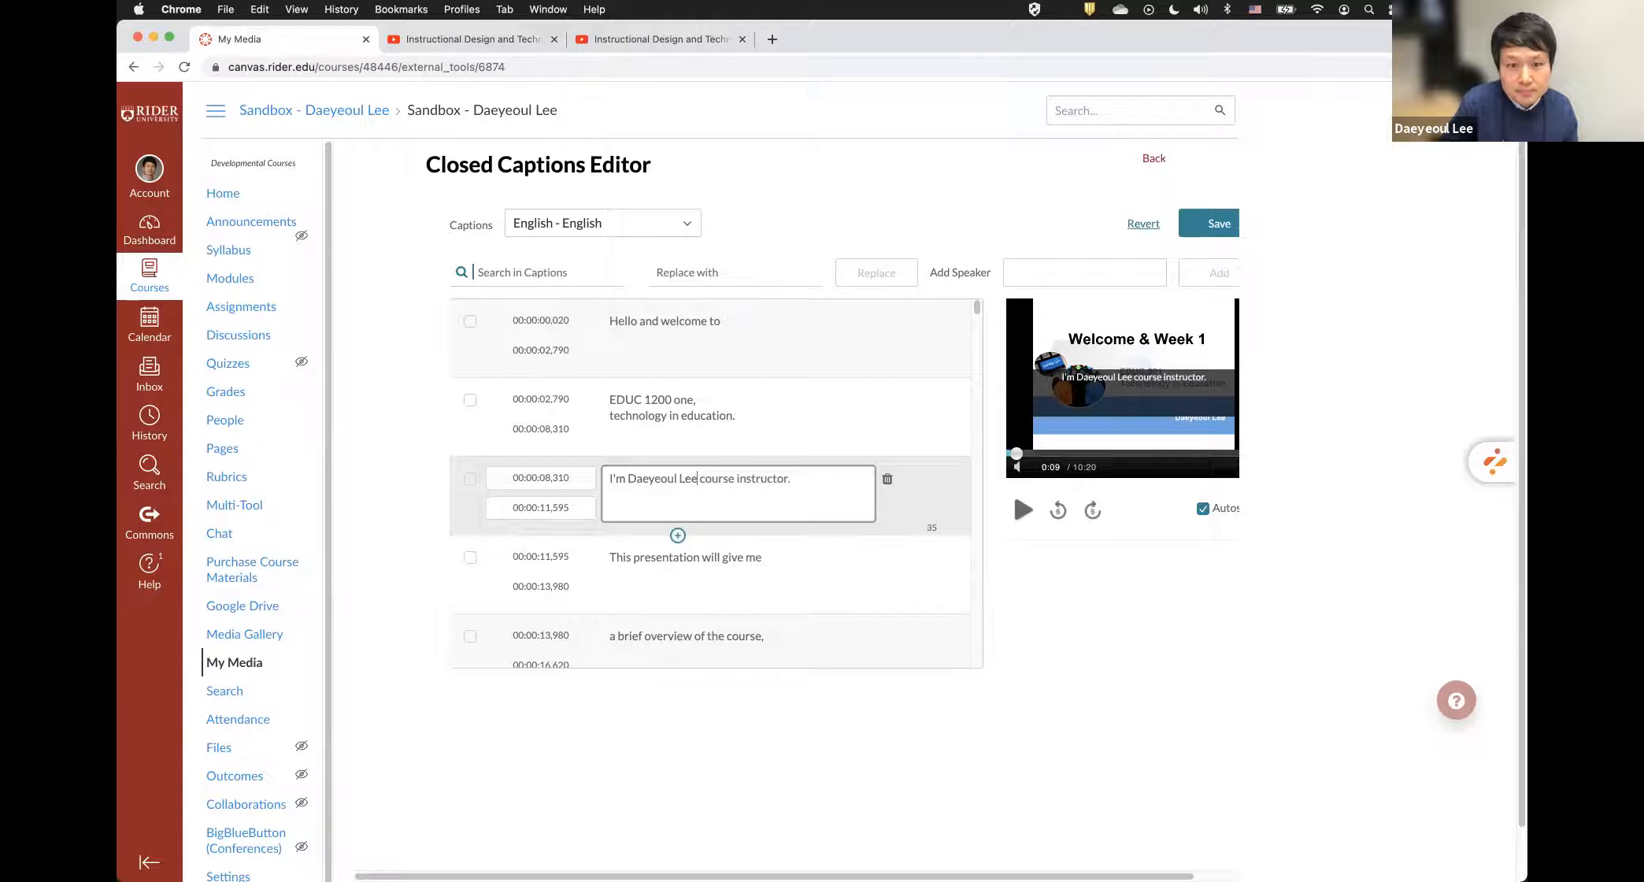
# - Look through the following captions for transcription errors and jump the video to the "Really seeing penalty in days and" caption
pyautogui.scroll(-3, 717, 484)
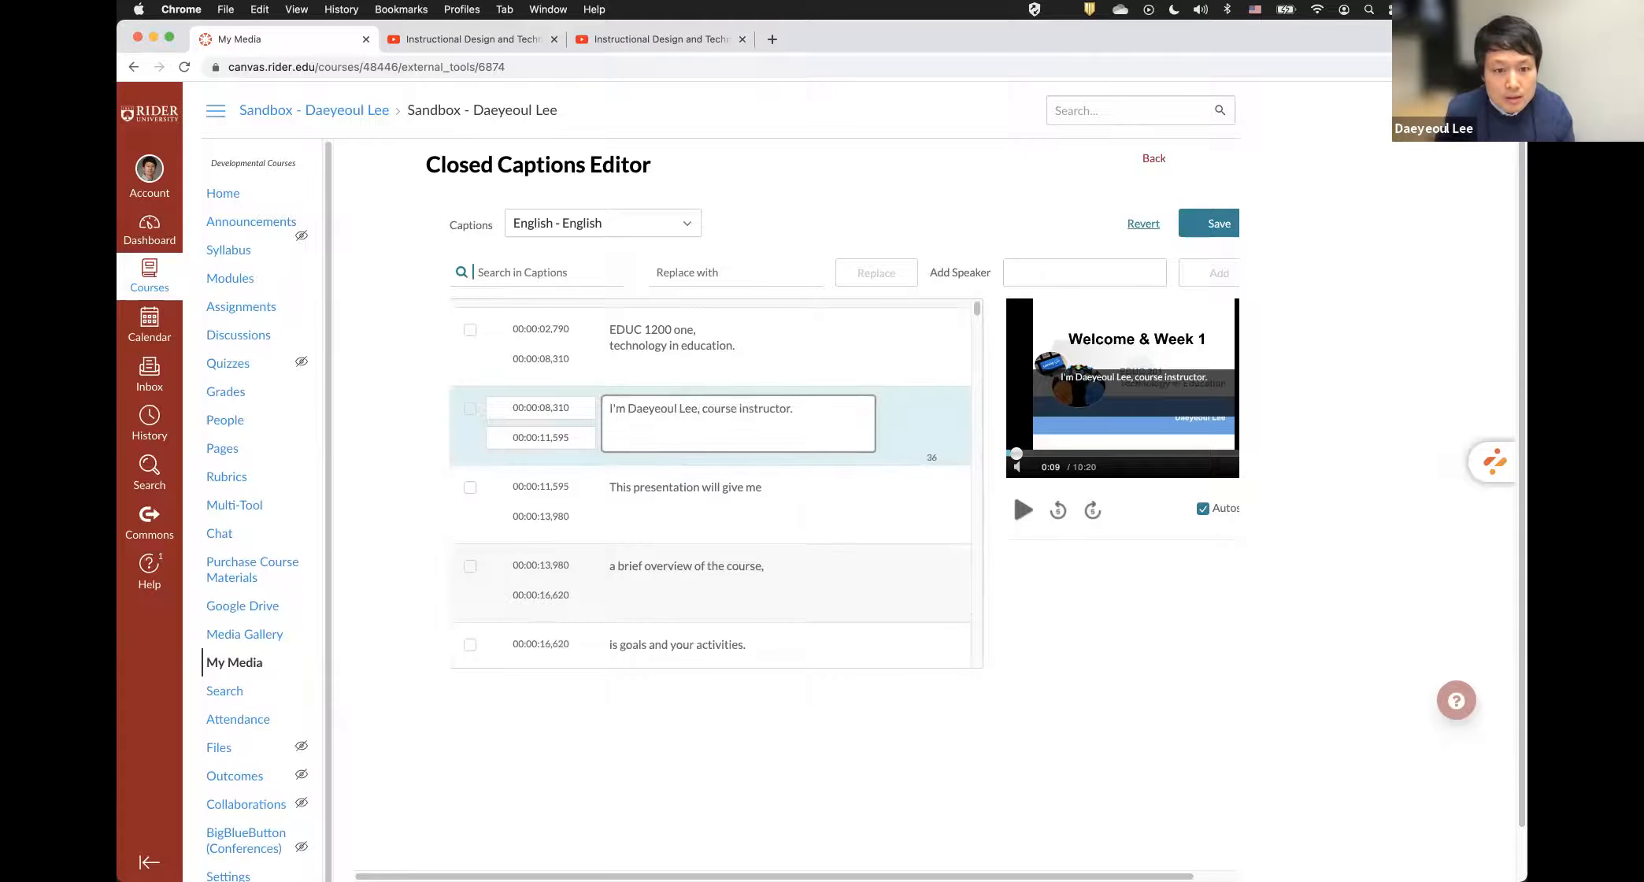
pyautogui.scroll(-4, 589, 512)
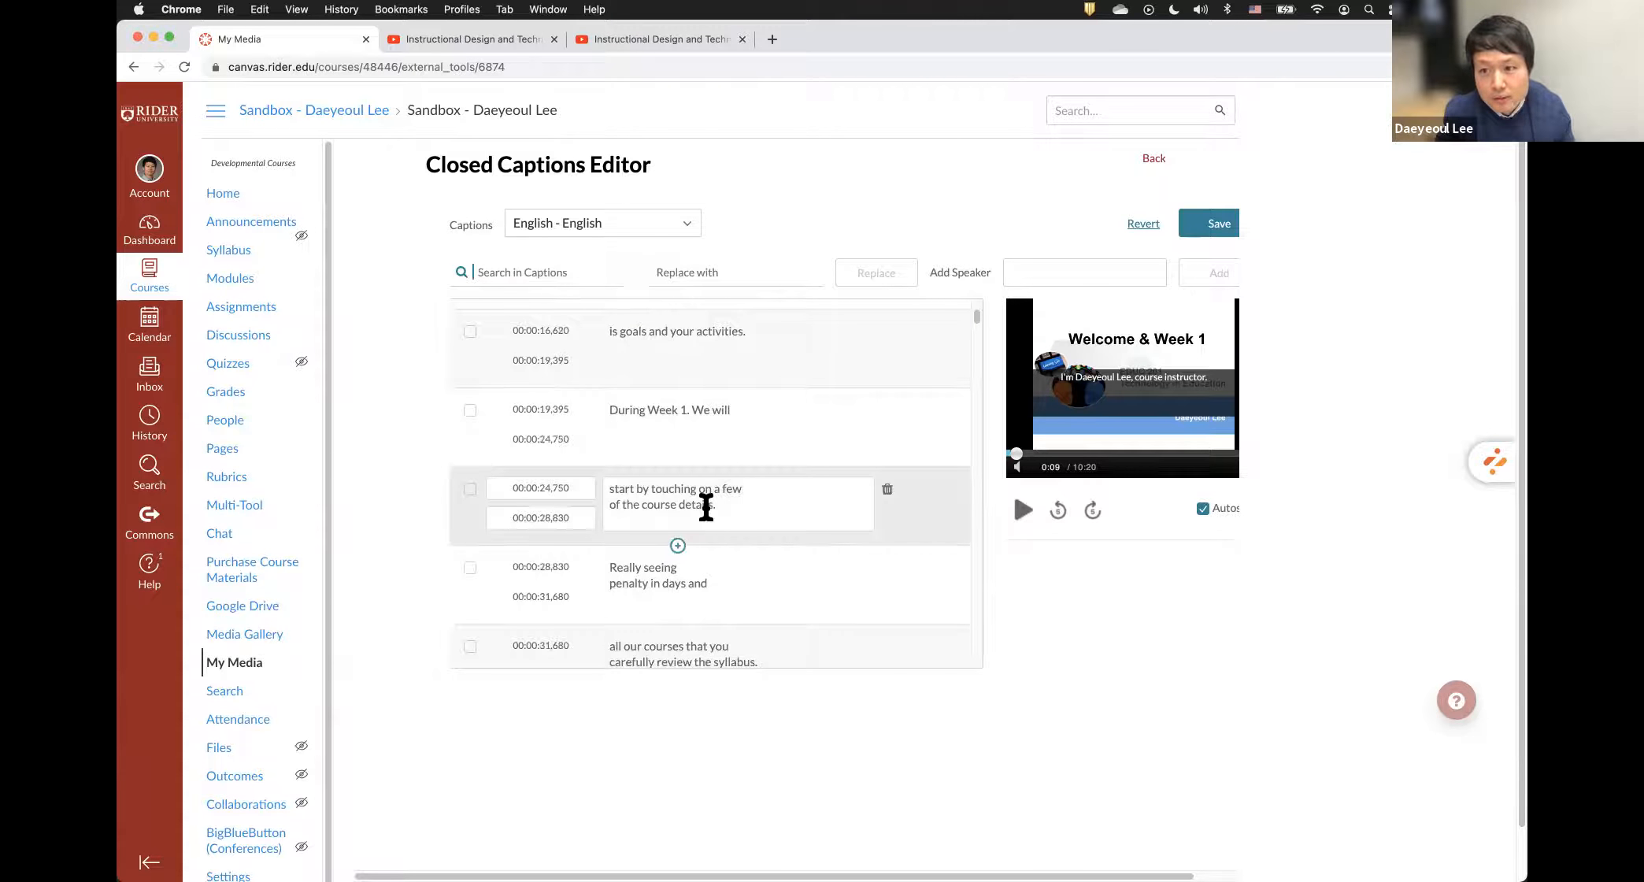
pyautogui.scroll(-1, 705, 511)
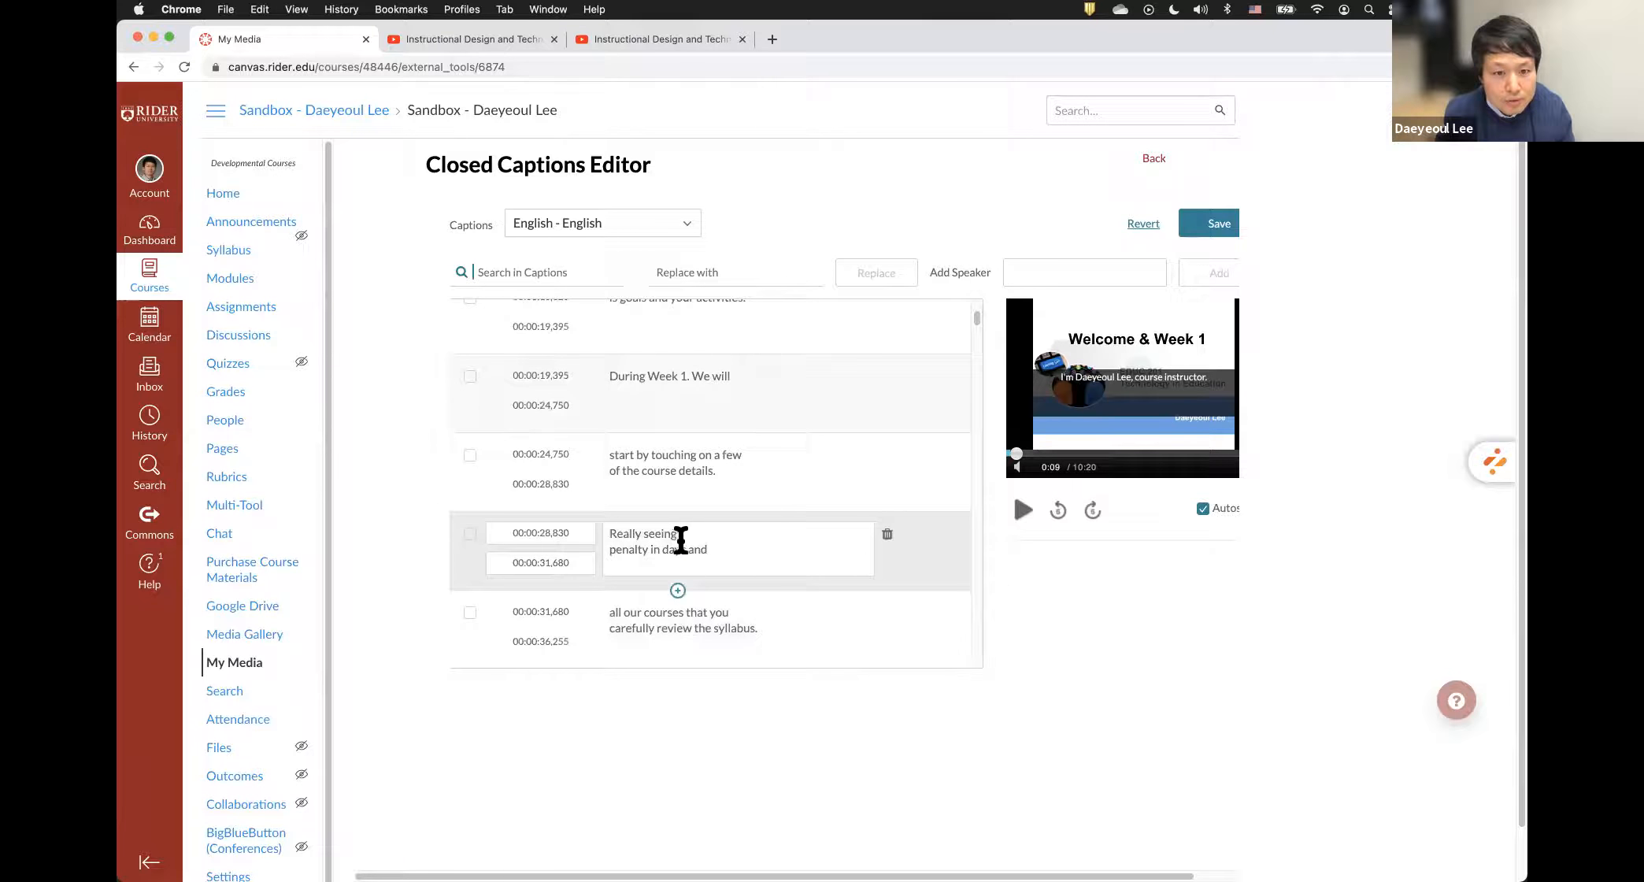
pyautogui.click(695, 534)
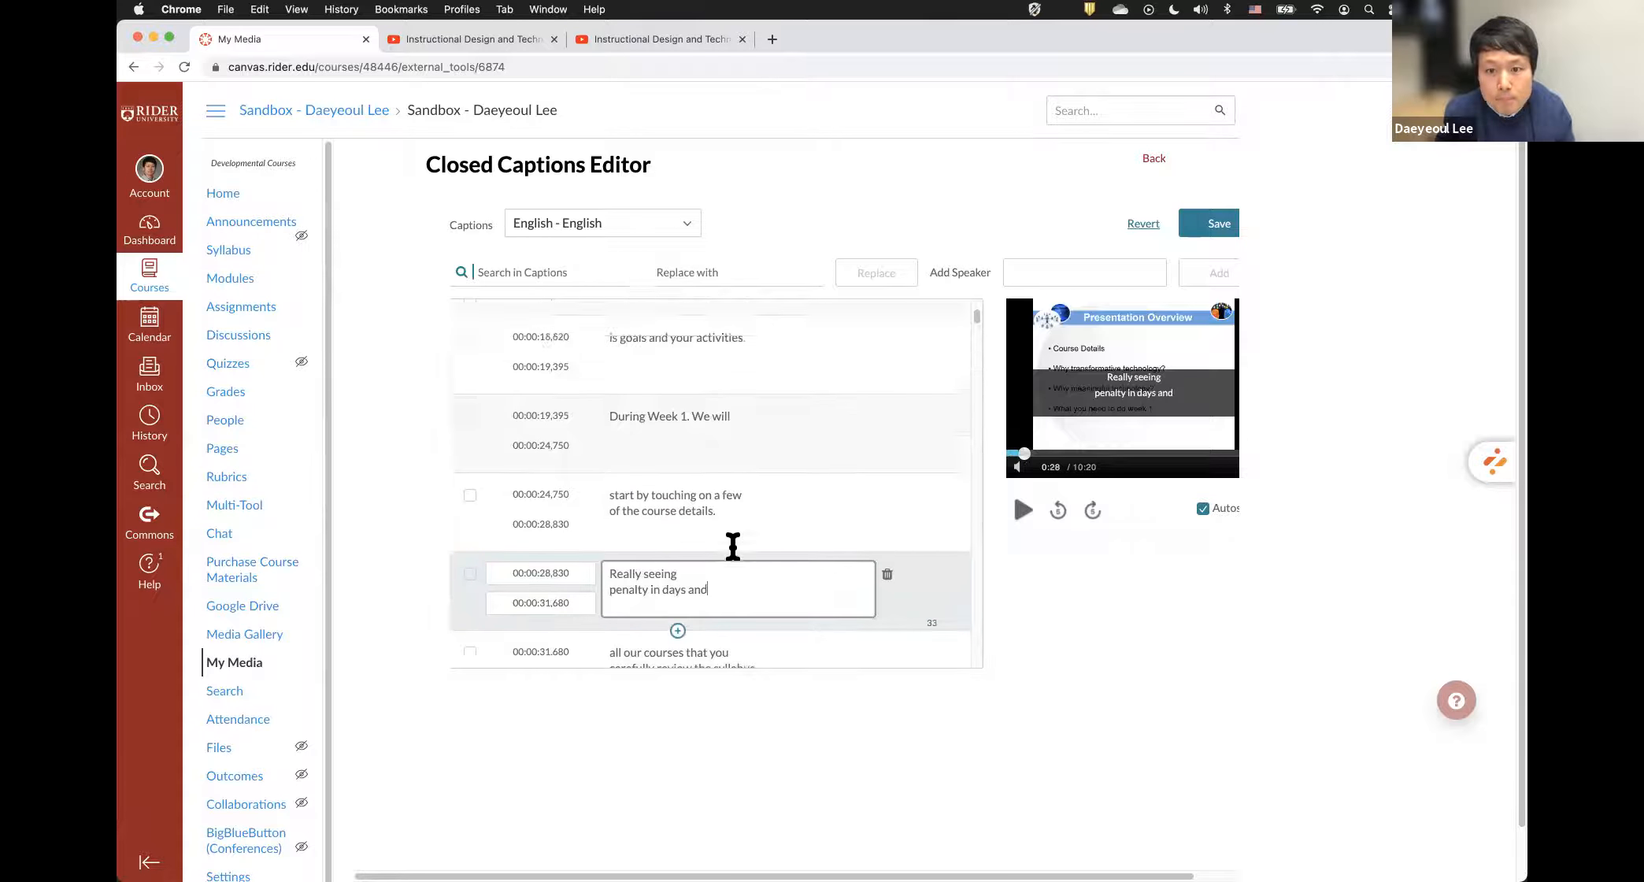
pyautogui.scroll(5, 709, 519)
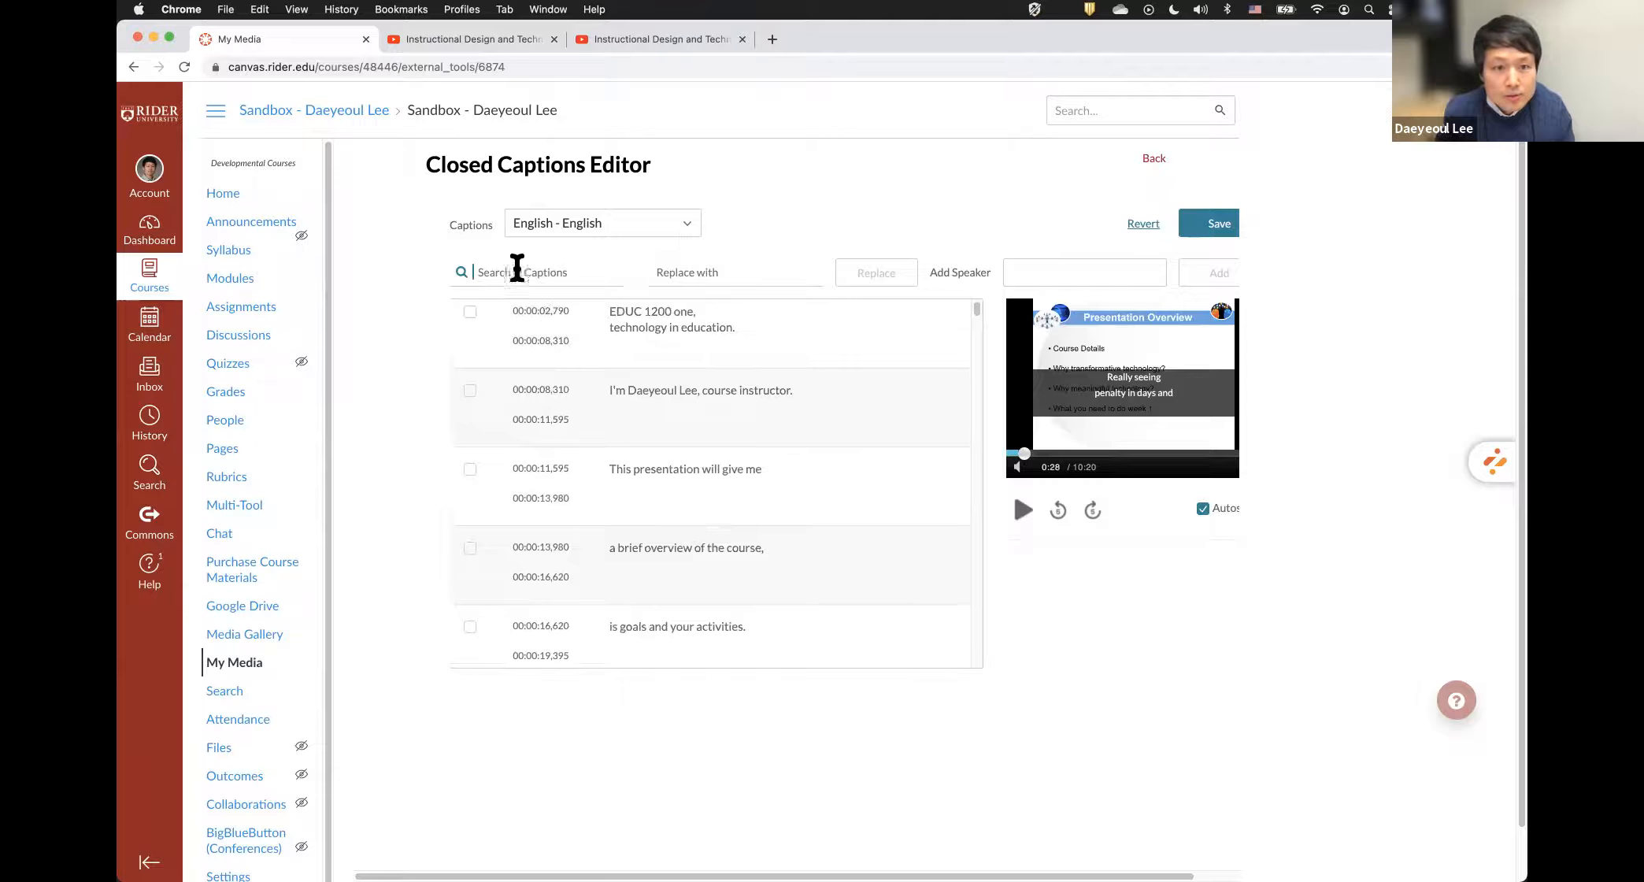
# - Point out where to enter a caption search term and its replacement text
pyautogui.click(540, 272)
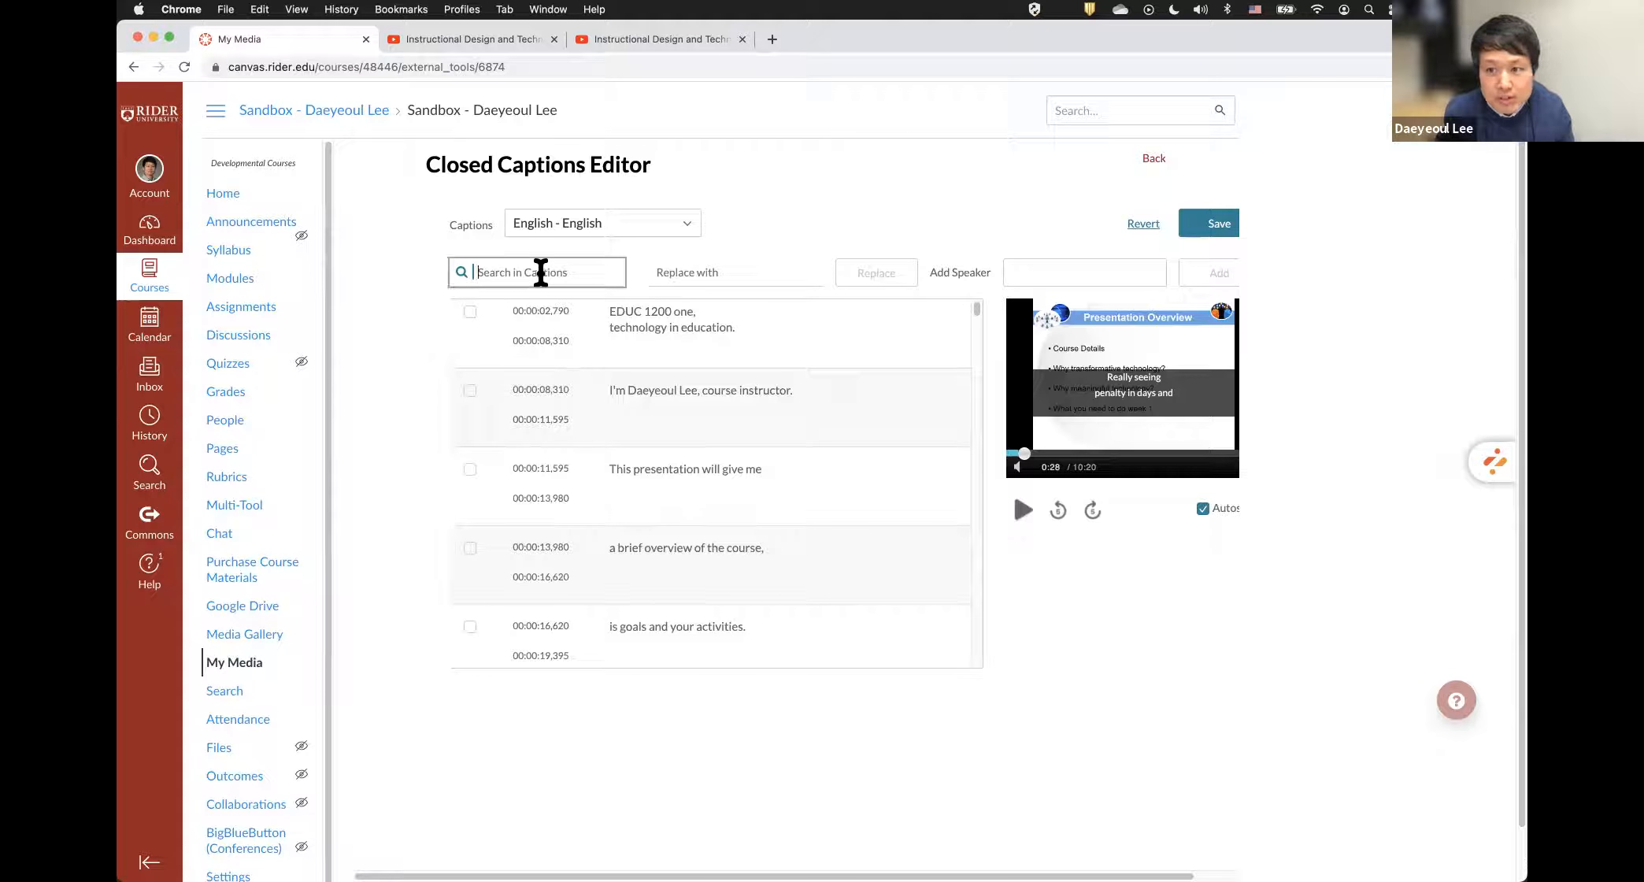
pyautogui.click(707, 272)
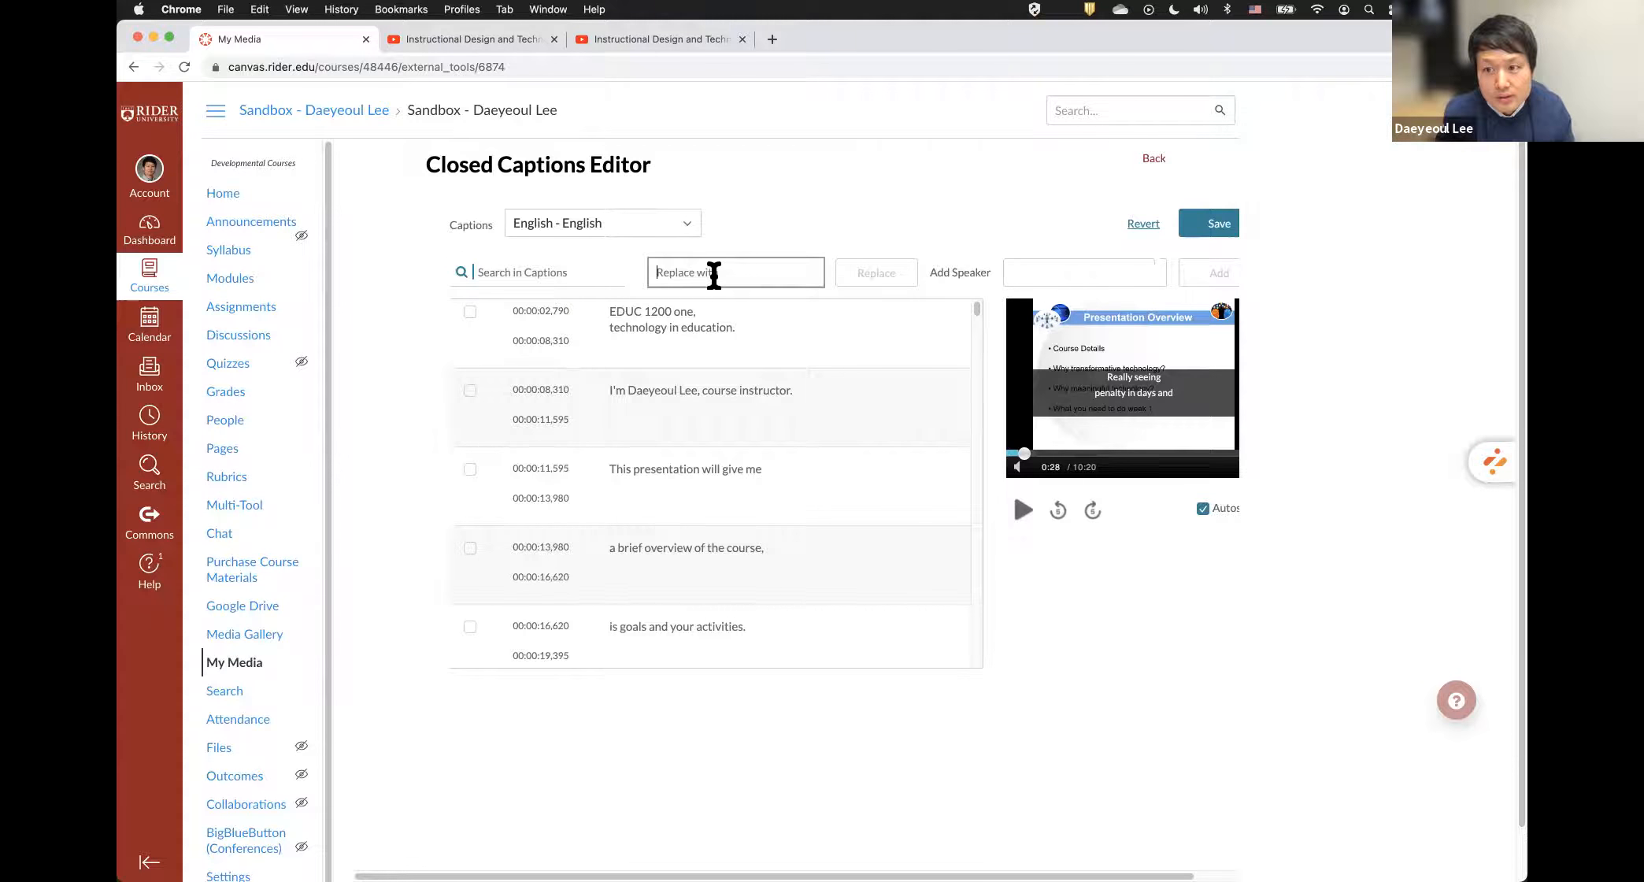
pyautogui.click(546, 275)
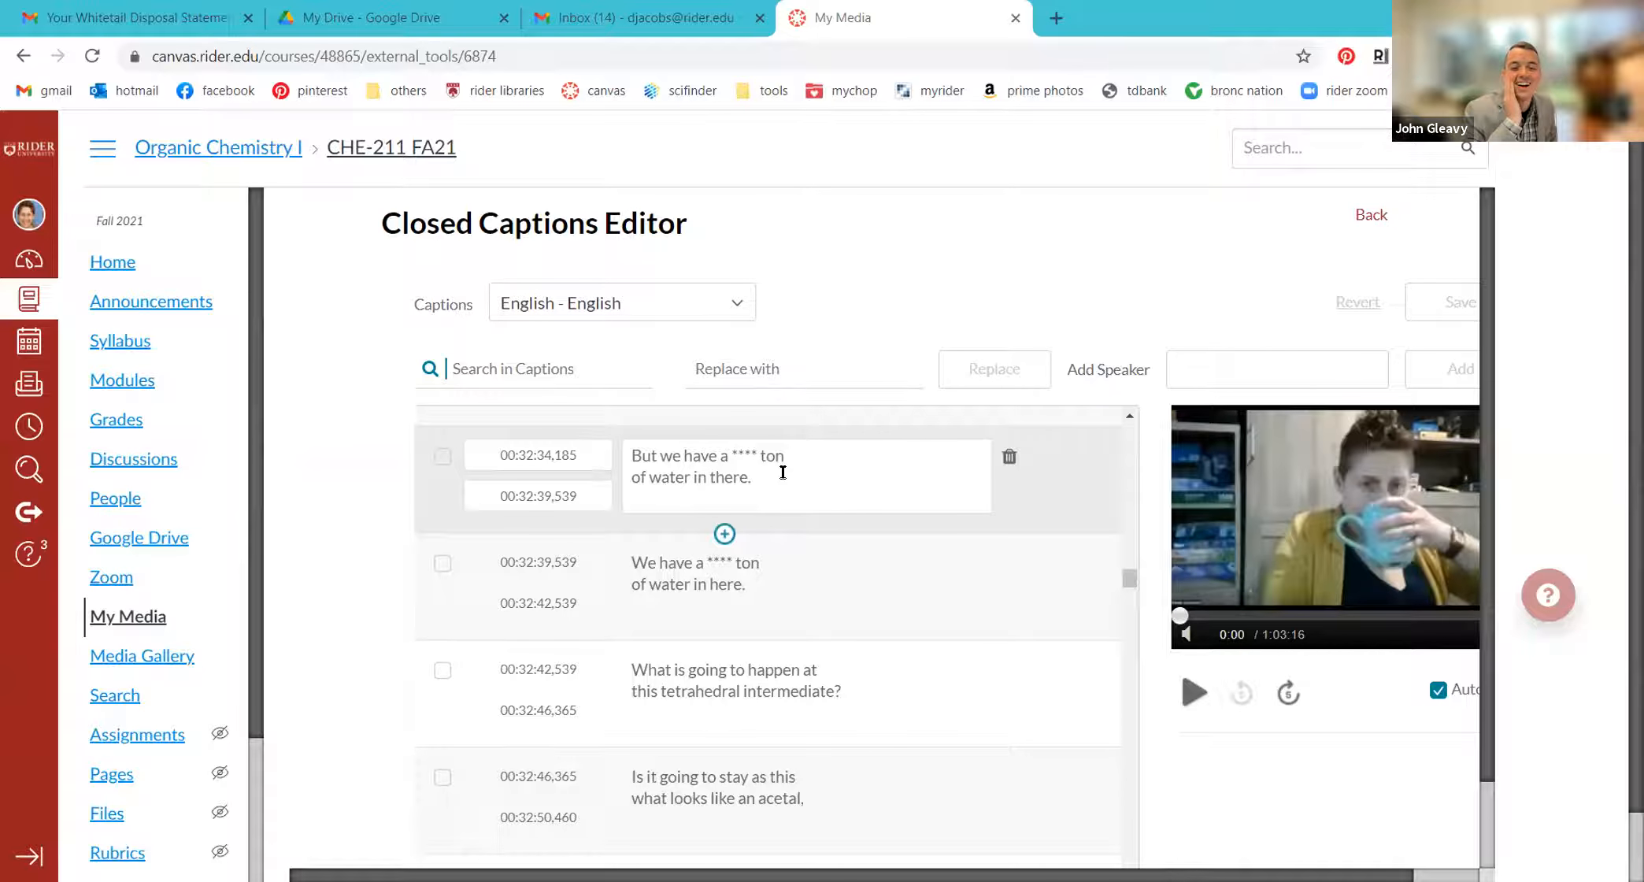
# - In the Organic Chemistry I video, replace the asterisks in the caption at 00:32:34,185 with "shit" and check the captions that follow
pyautogui.click(761, 454)
pyautogui.press('BackSpace')
pyautogui.press('BackSpace')
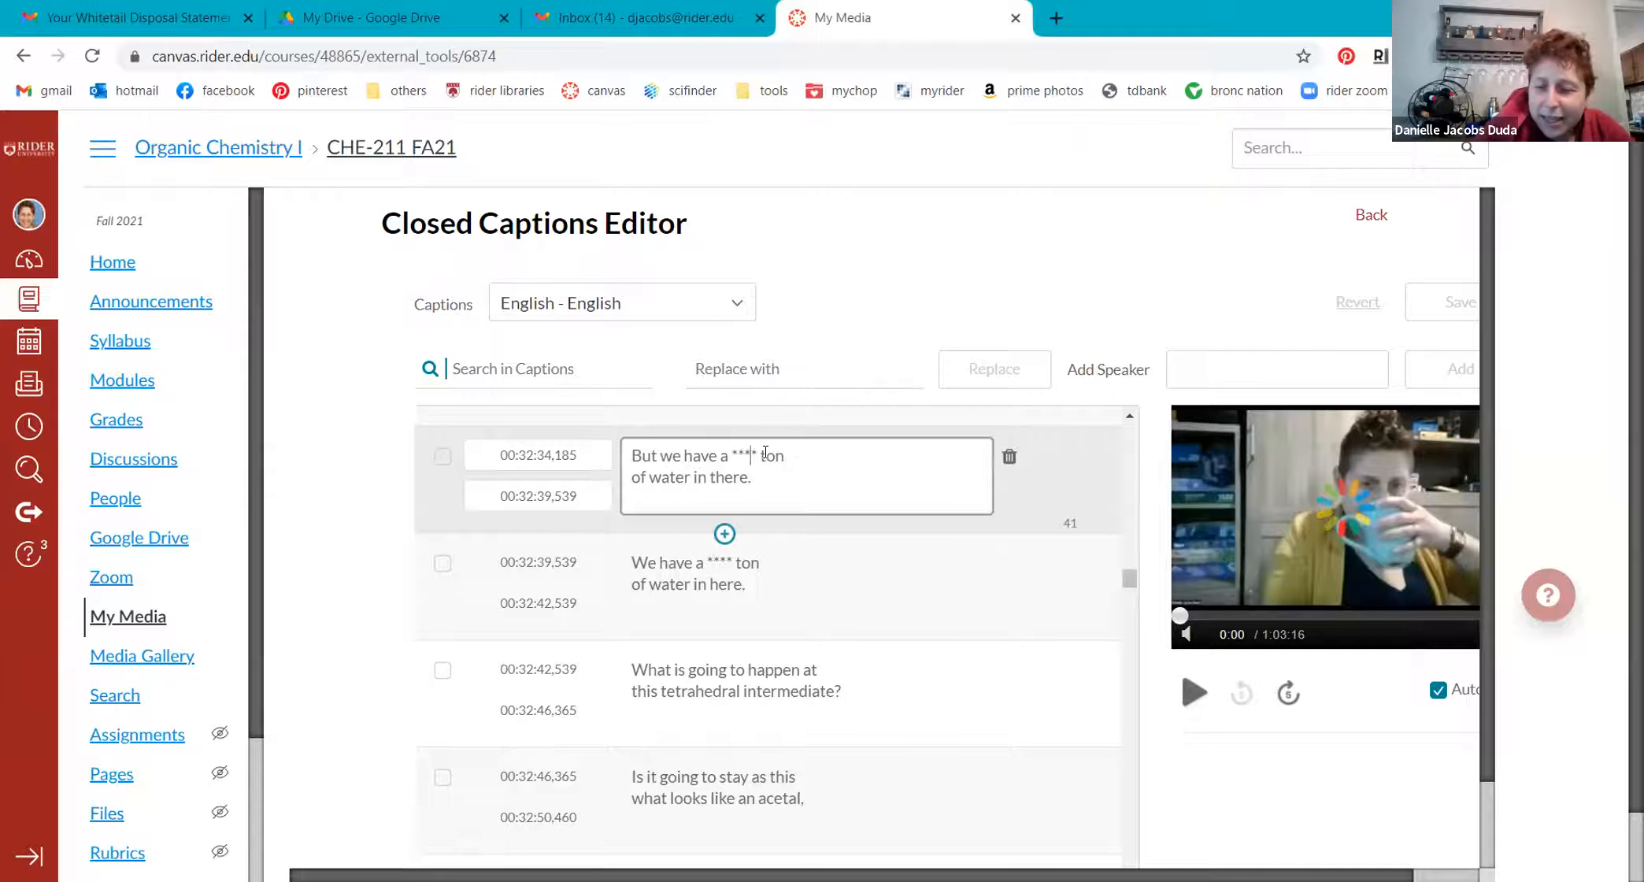
pyautogui.press('BackSpace')
pyautogui.press('BackSpace')
pyautogui.write('shit')
pyautogui.click(770, 480)
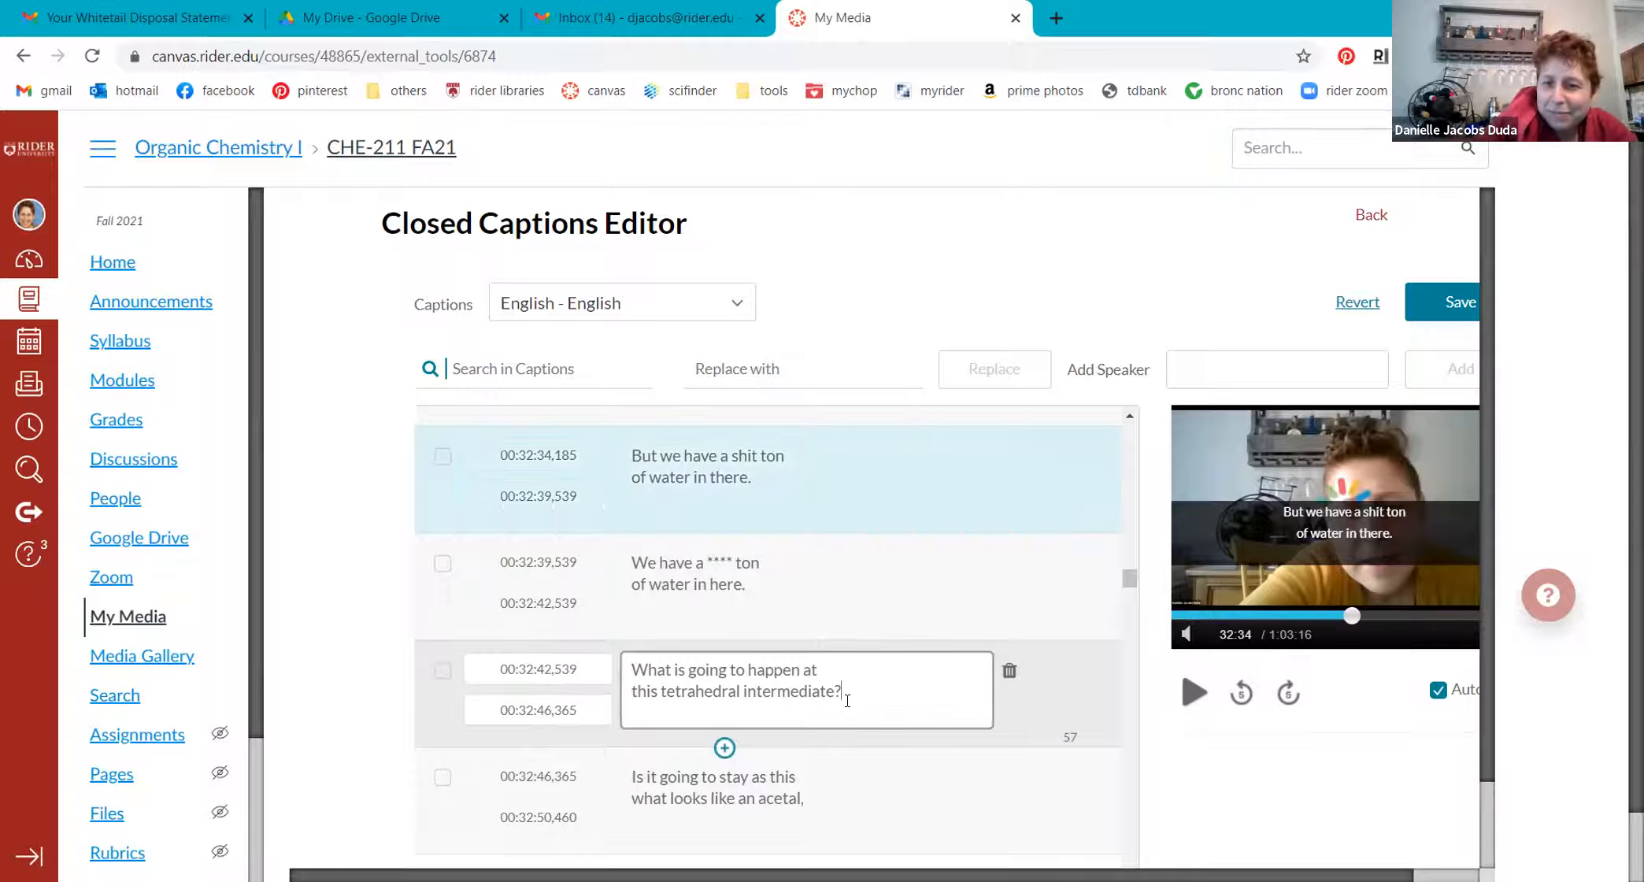
pyautogui.click(847, 700)
pyautogui.scroll(-3, 847, 700)
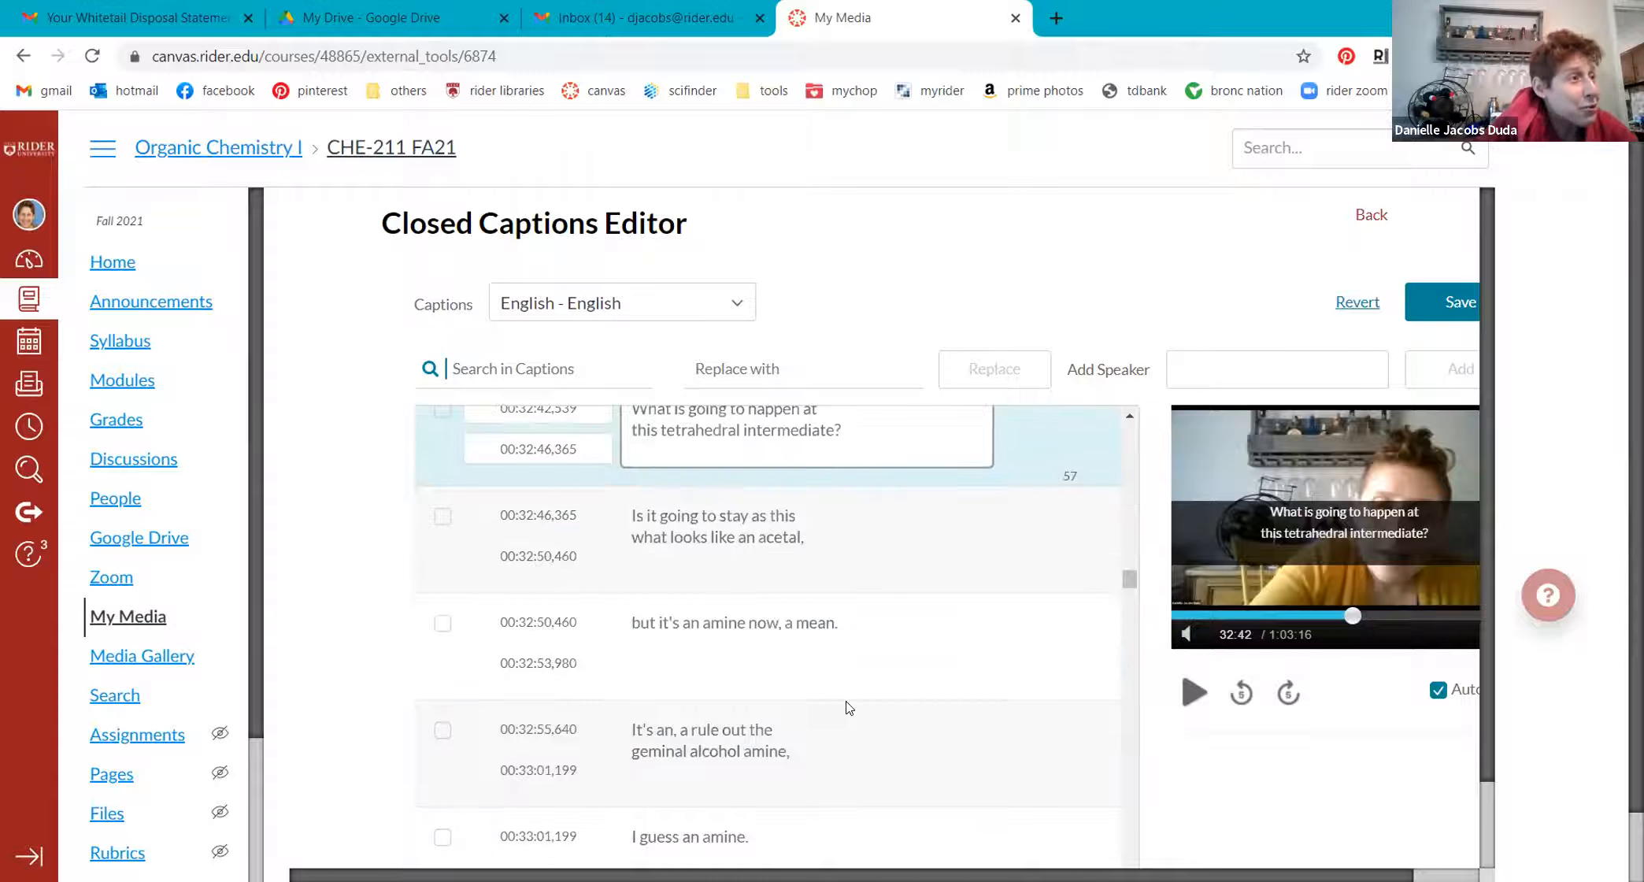